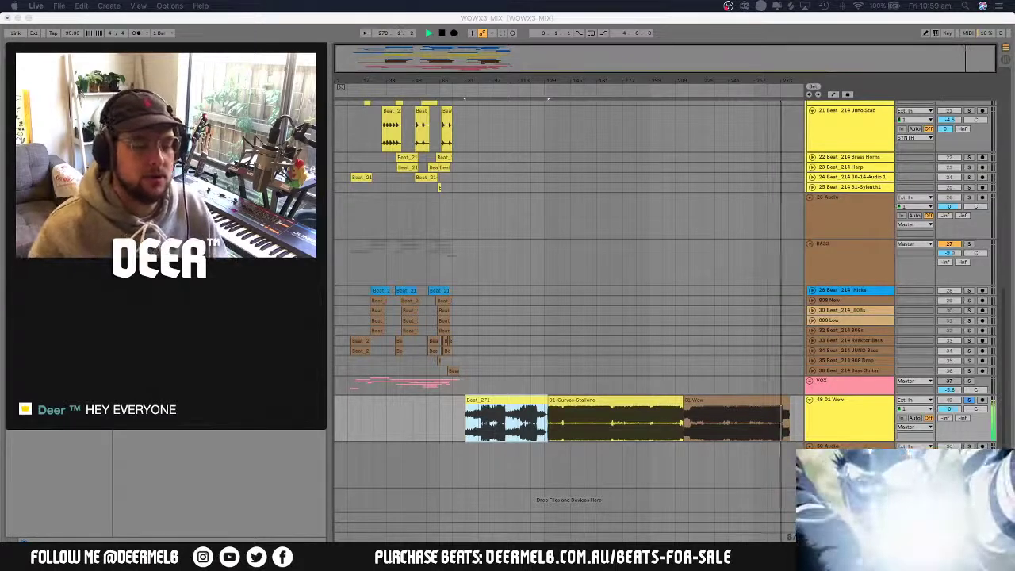
Delete the three reference clips, Beat_271, 01-Curves-Stallone and 01 Wow, from audio track 49
{"action": "left_click", "coordinate": [773, 416]}
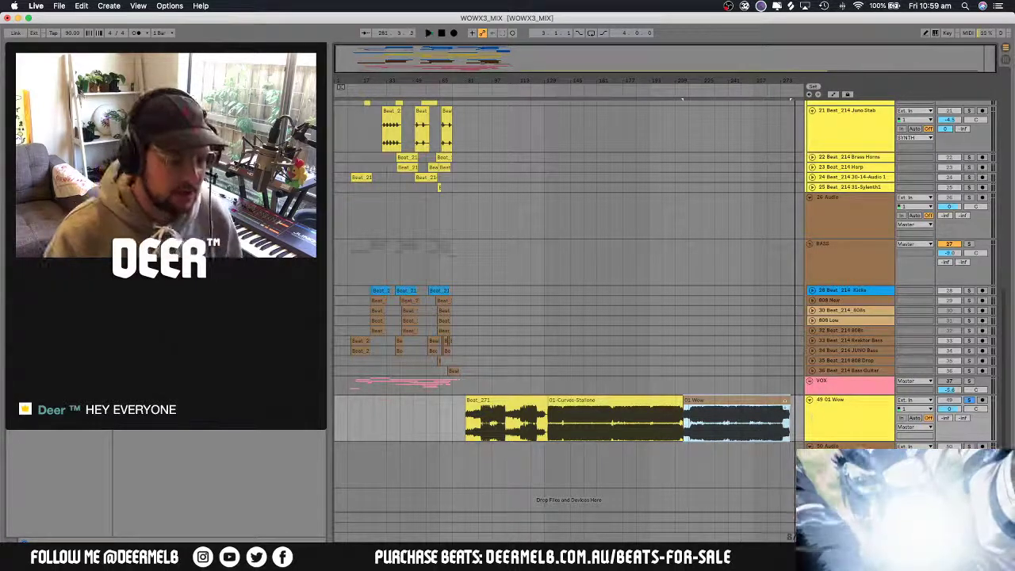
{"action": "left_click", "coordinate": [512, 404], "text": "shift"}
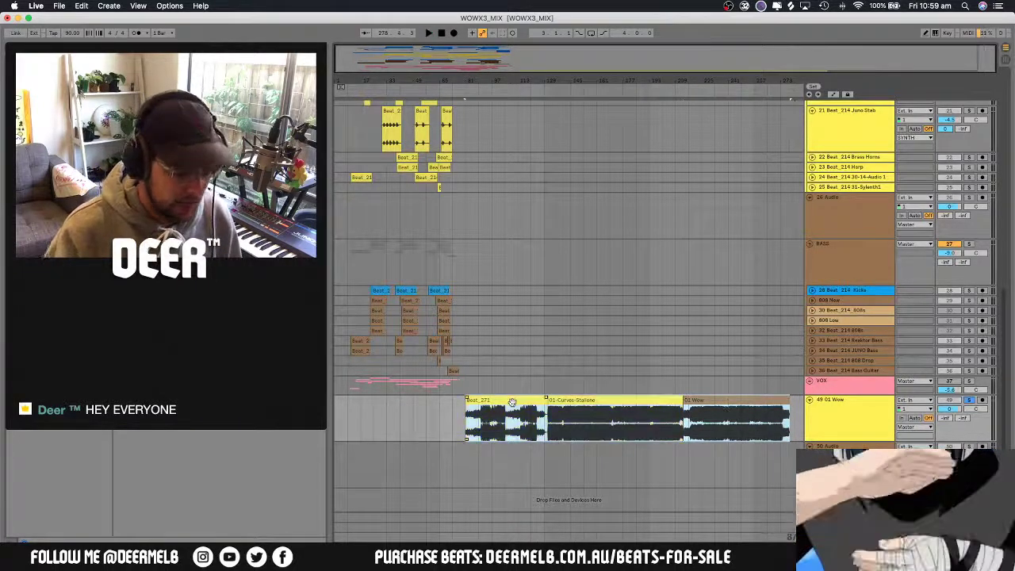
{"action": "key", "text": "Delete"}
{"action": "left_click", "coordinate": [458, 408]}
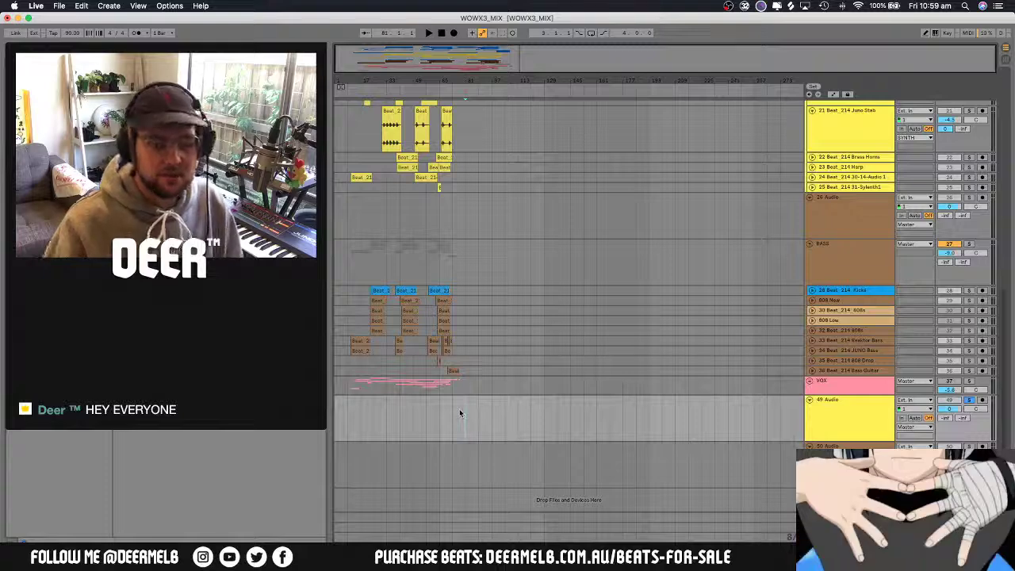
Turn off solo on track 49 and delete the empty audio tracks 49 and 50 below the VOX group
{"action": "left_click", "coordinate": [354, 339]}
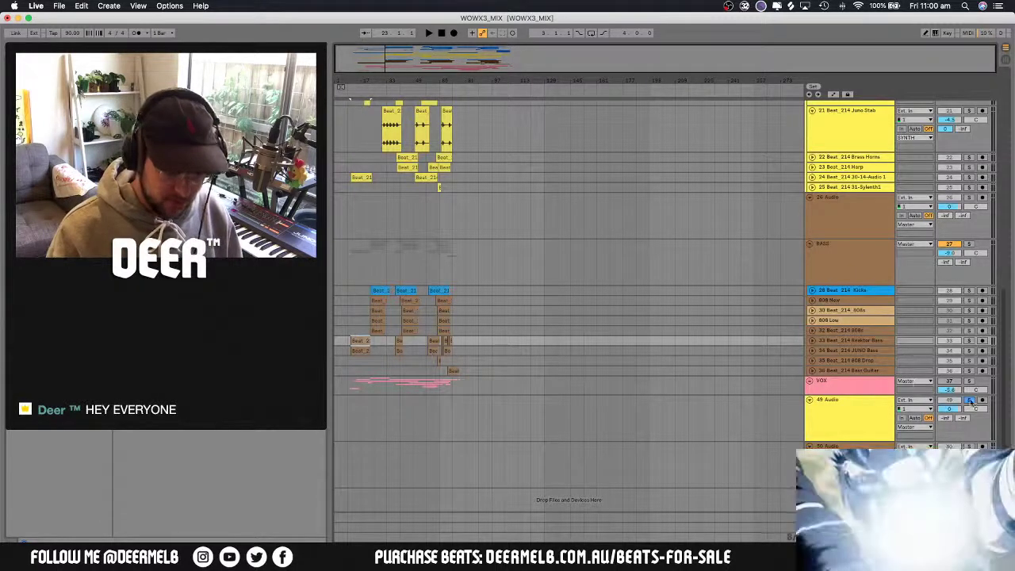
{"action": "left_click", "coordinate": [969, 400]}
{"action": "left_click", "coordinate": [739, 408]}
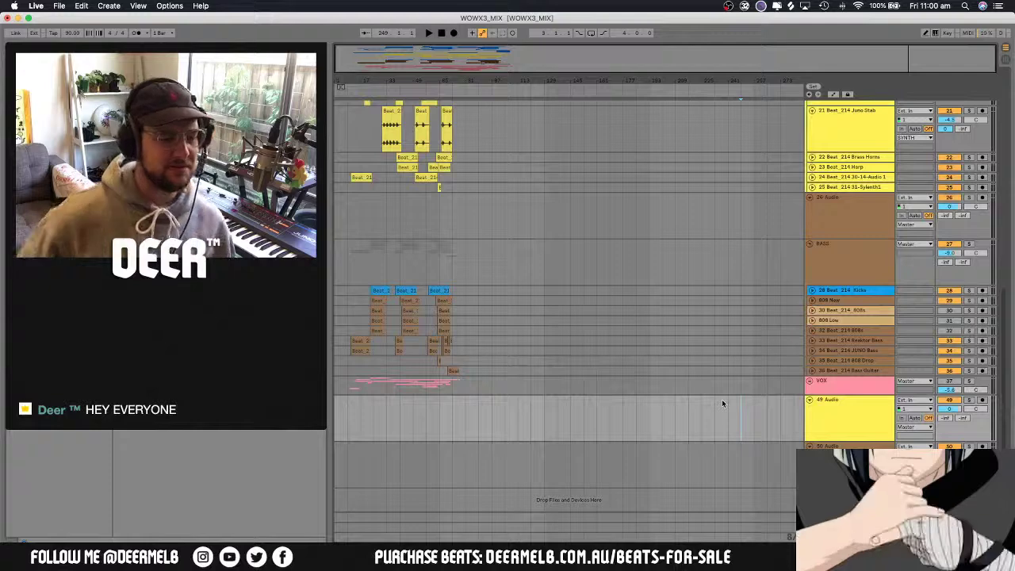
{"action": "left_click", "coordinate": [833, 428]}
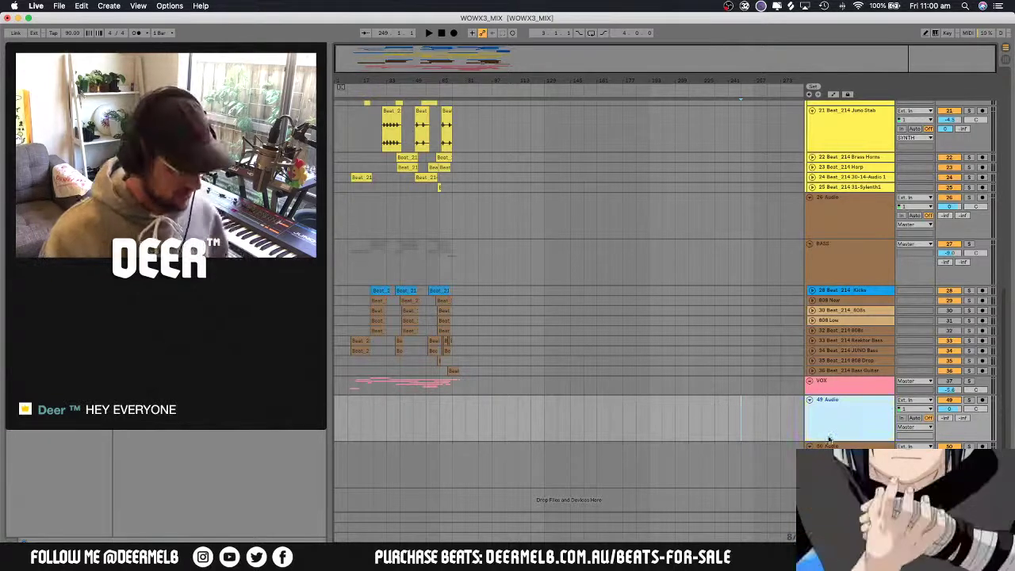
{"action": "left_click", "coordinate": [829, 446]}
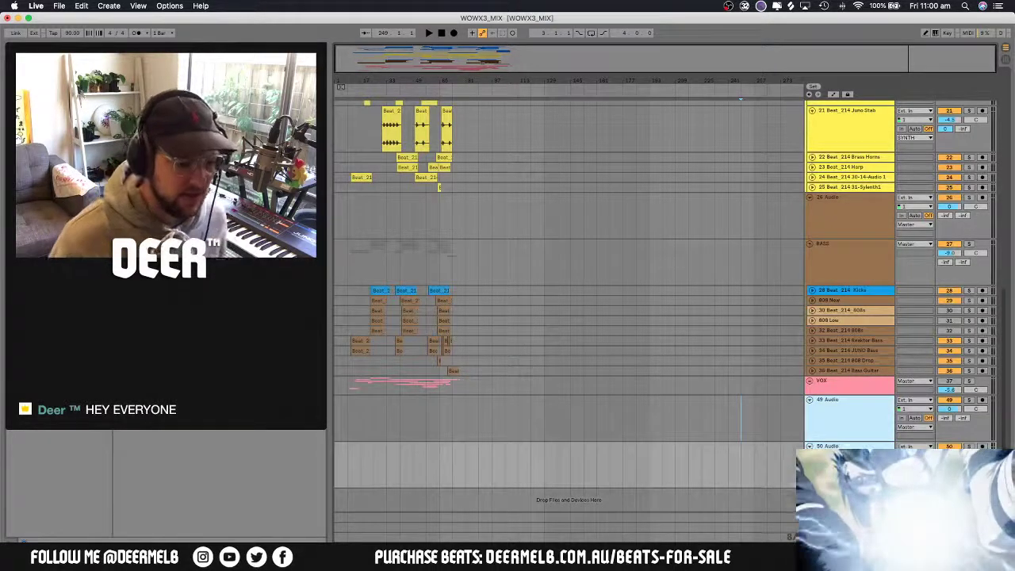
{"action": "scroll", "coordinate": [731, 419], "scroll_direction": "up", "scroll_amount": 3}
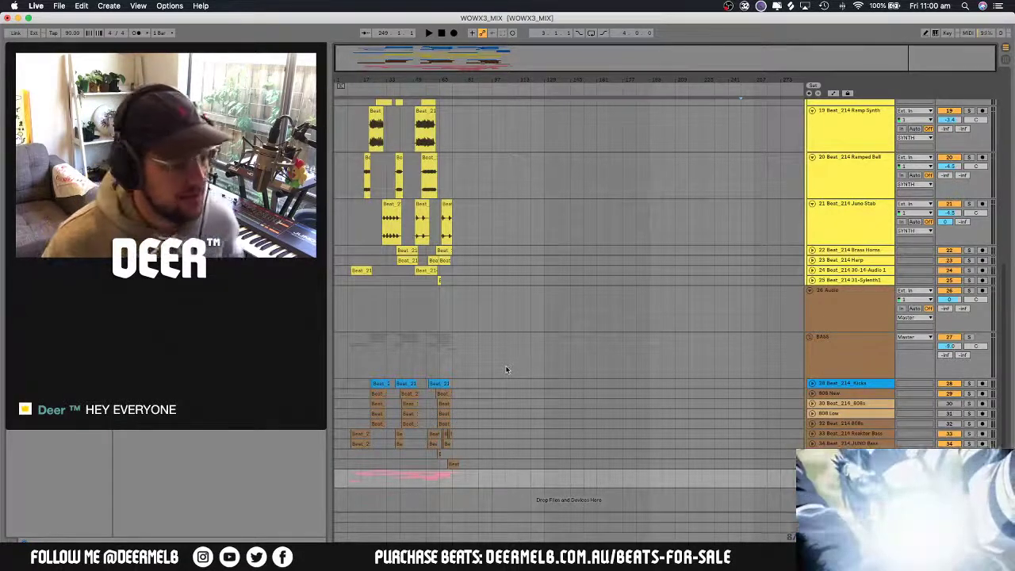
Fold the synth tracks 16 to 21, from DX 7 through Juno Stab, to minimal height
{"action": "scroll", "coordinate": [403, 377], "scroll_direction": "up", "scroll_amount": 15}
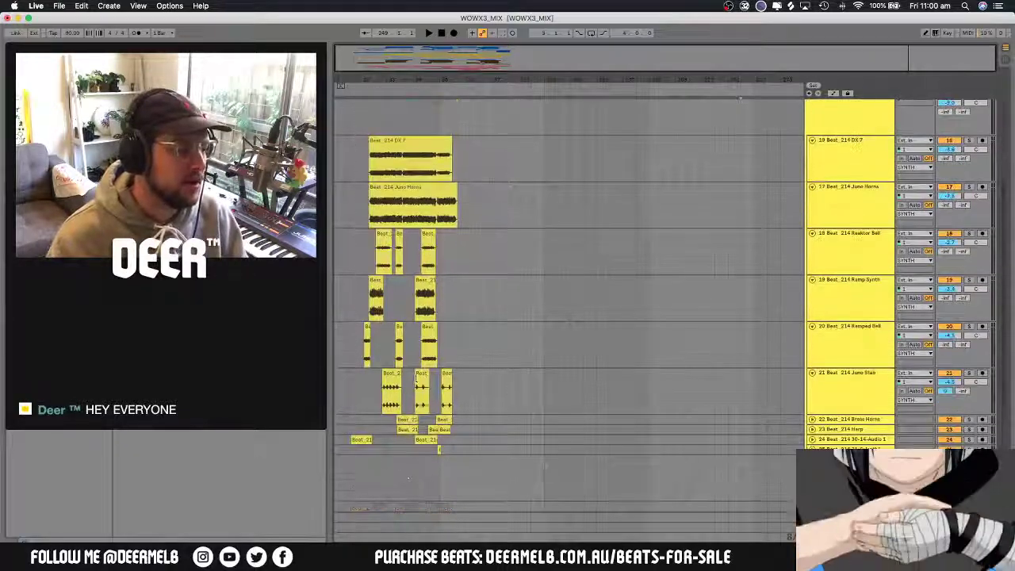
{"action": "left_click", "coordinate": [812, 289]}
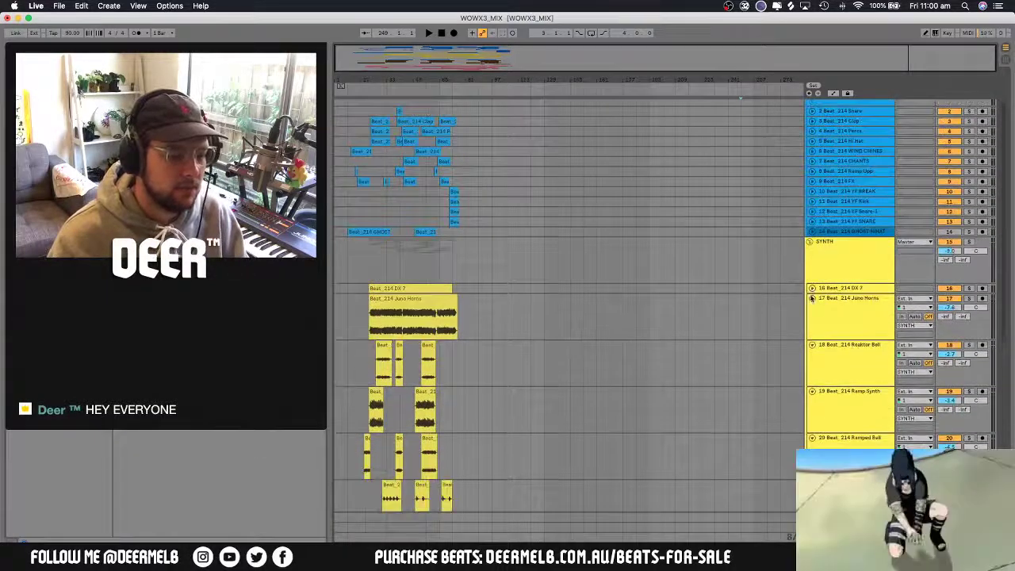
{"action": "left_click", "coordinate": [813, 298]}
{"action": "left_click", "coordinate": [812, 308]}
{"action": "left_click", "coordinate": [813, 318]}
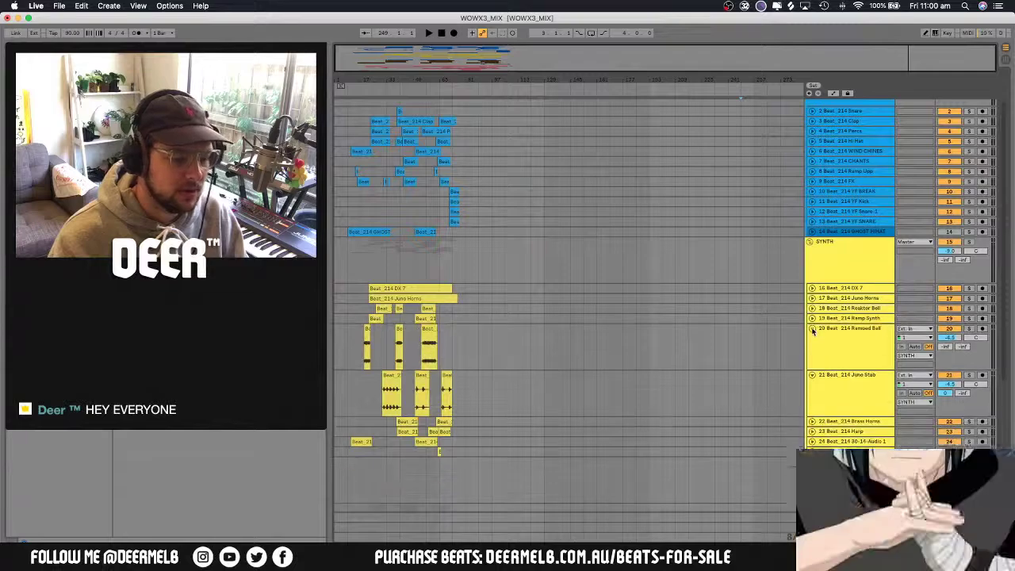
{"action": "left_click", "coordinate": [813, 328]}
{"action": "left_click", "coordinate": [812, 337]}
{"action": "scroll", "coordinate": [798, 355], "scroll_direction": "down", "scroll_amount": 3}
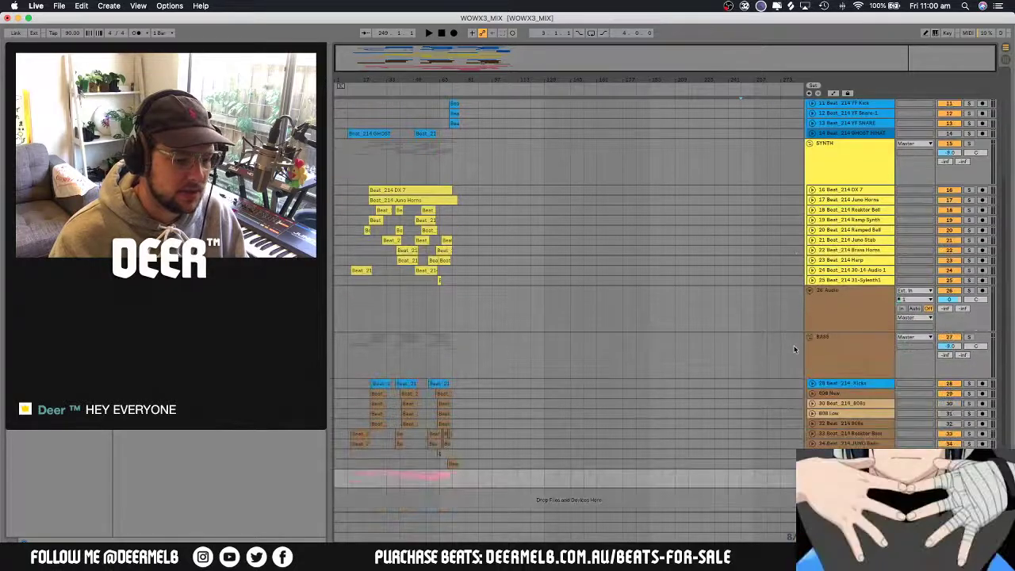
{"action": "scroll", "coordinate": [772, 346], "scroll_direction": "up", "scroll_amount": 5}
{"action": "scroll", "coordinate": [772, 350], "scroll_direction": "down", "scroll_amount": 5}
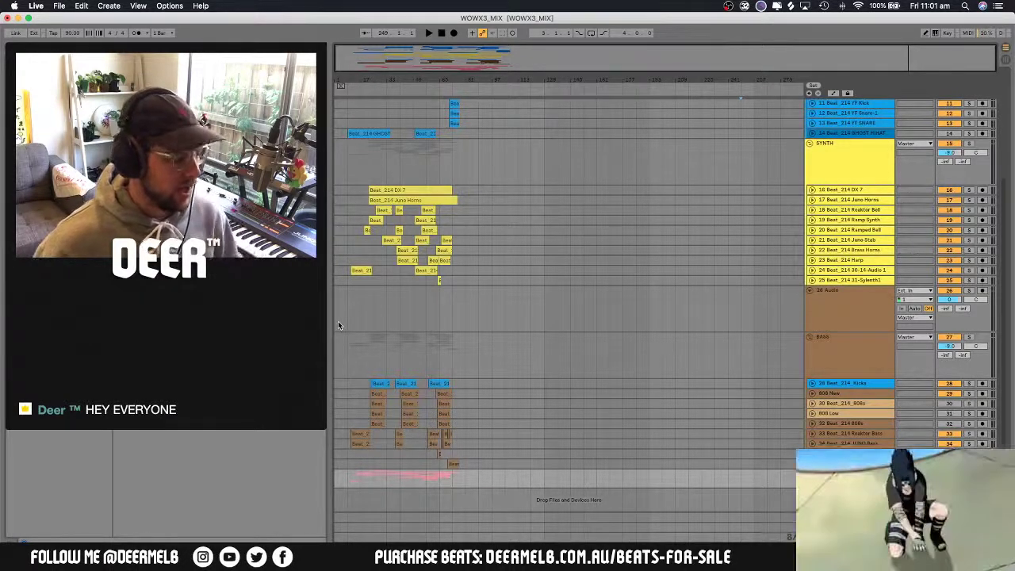
Switch to Spotify, bring up KVKA's single WOW and move the window so the release page is fully visible
{"action": "mouse_move", "coordinate": [371, 500]}
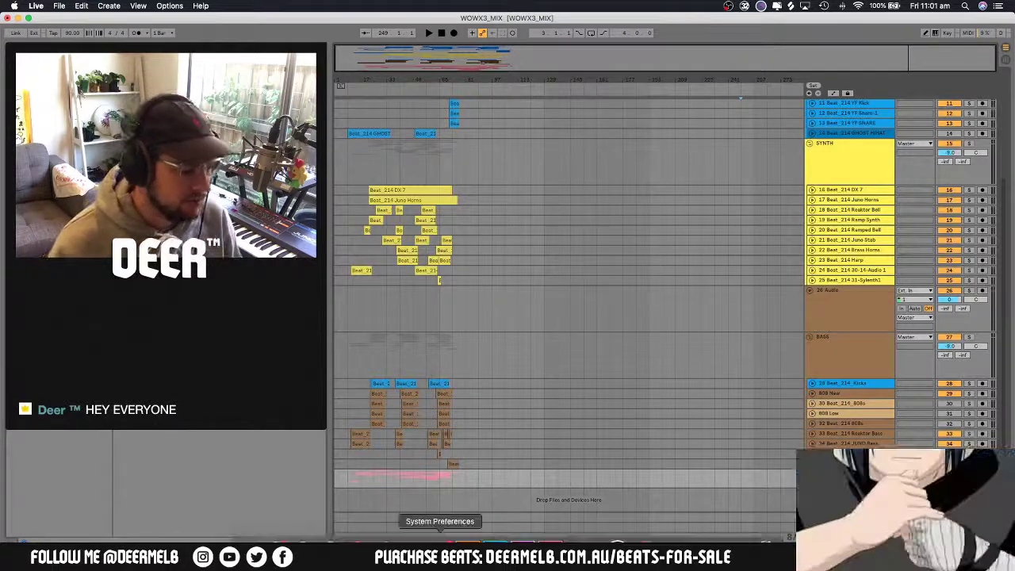
{"action": "left_click", "coordinate": [384, 537]}
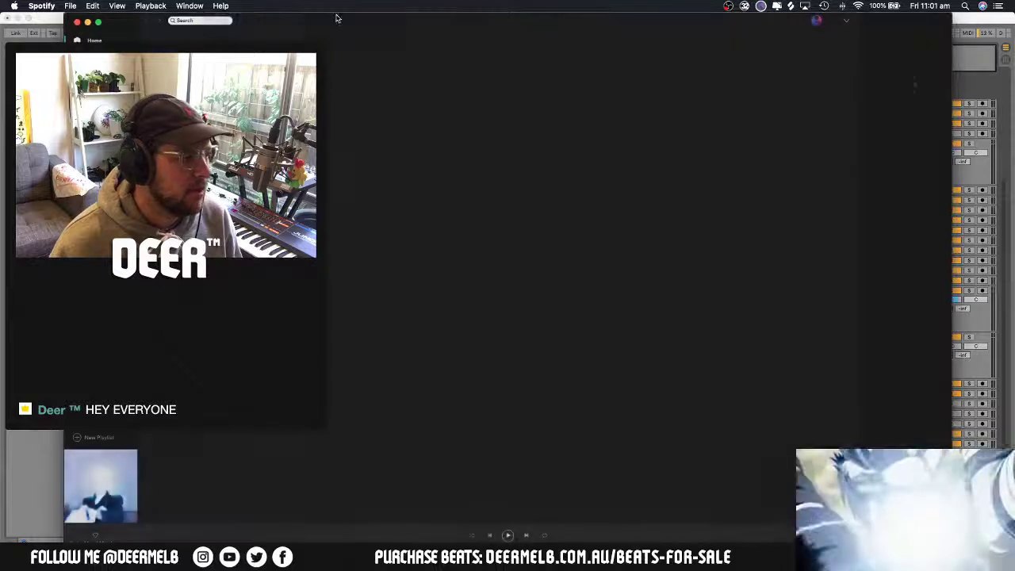
{"action": "left_click", "coordinate": [194, 20]}
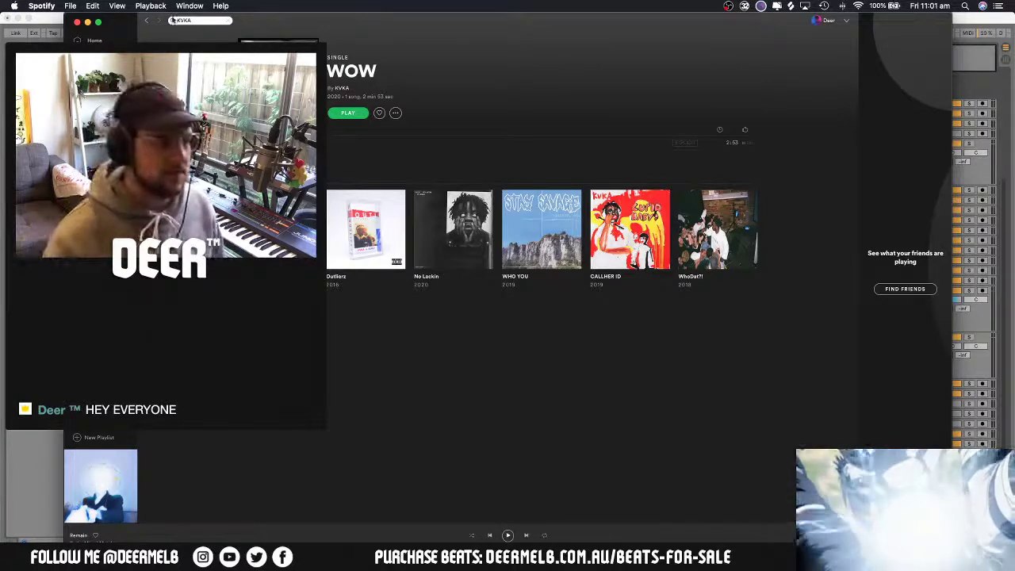
{"action": "left_click_drag", "start_coordinate": [367, 21], "coordinate": [541, 19]}
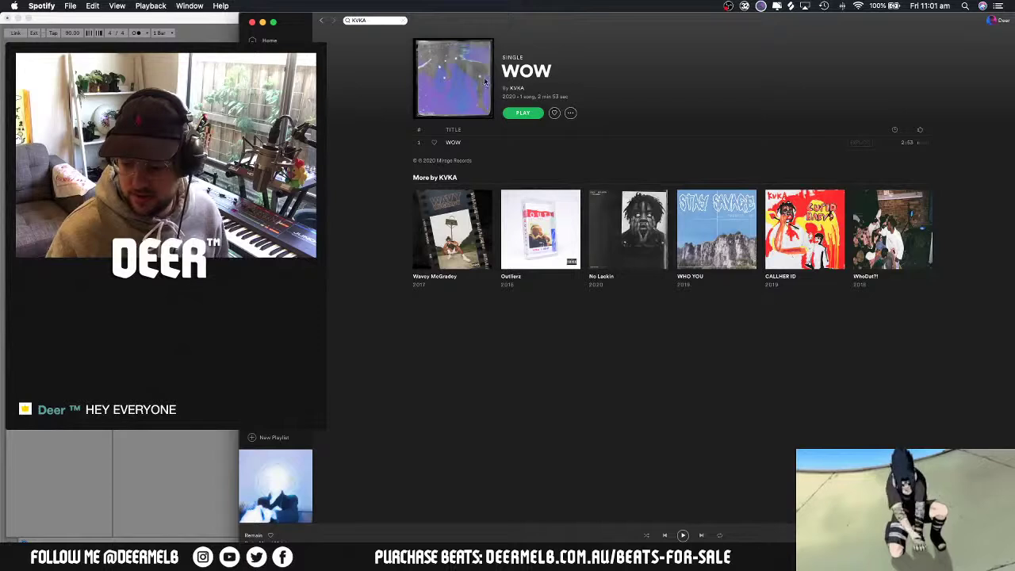
Play the track WOW briefly, pause it, and close the Spotify window to return to the Live arrangement
{"action": "left_click", "coordinate": [420, 143]}
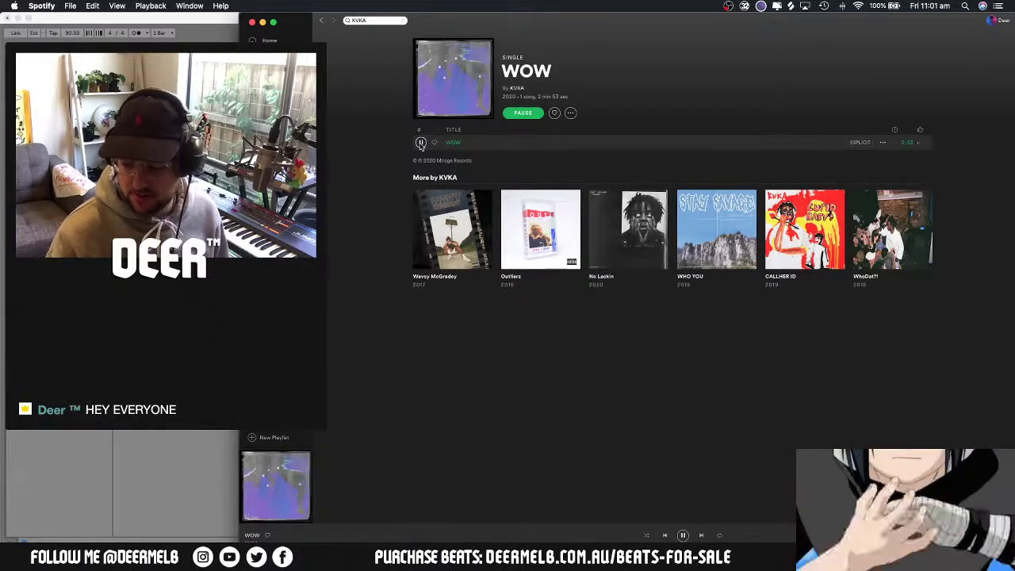
{"action": "left_click", "coordinate": [421, 143]}
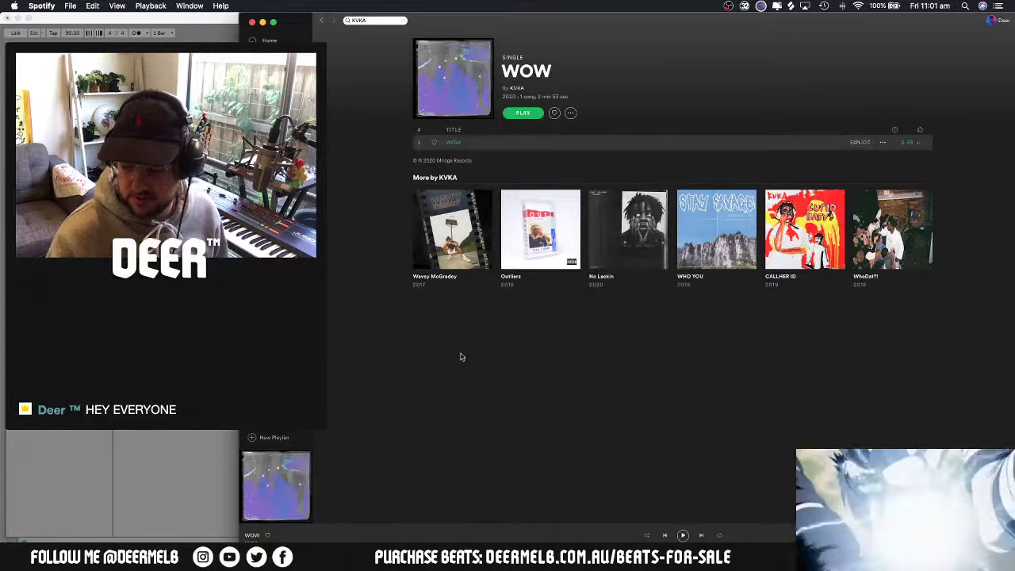
{"action": "mouse_move", "coordinate": [522, 546]}
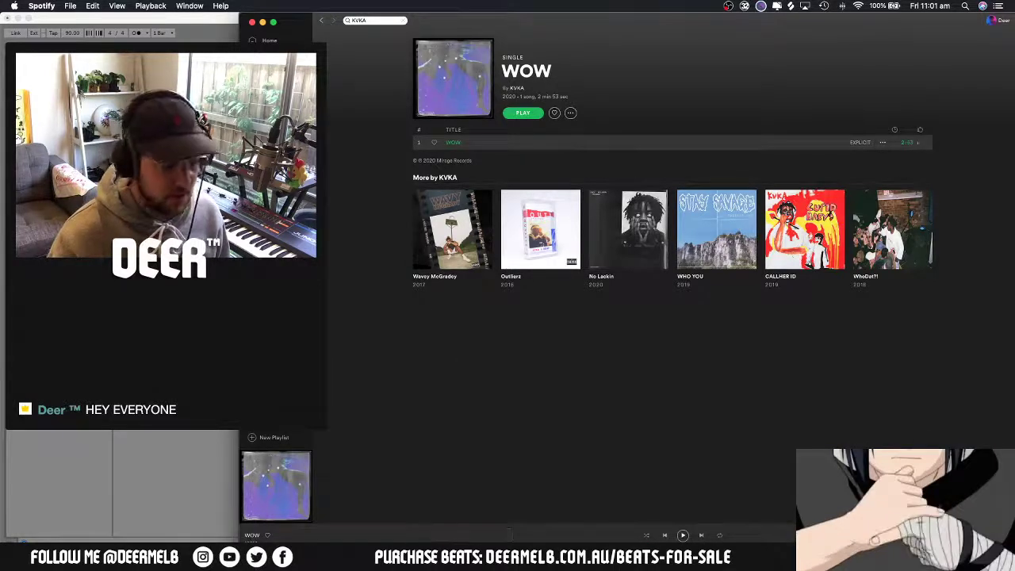
{"action": "mouse_move", "coordinate": [440, 545]}
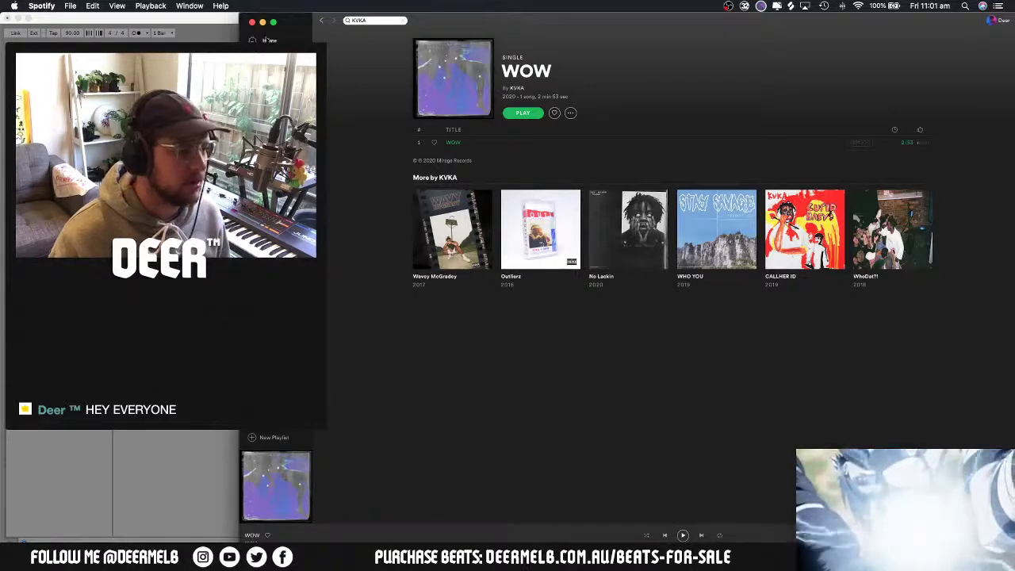
{"action": "left_click", "coordinate": [252, 22]}
{"action": "left_click", "coordinate": [472, 310]}
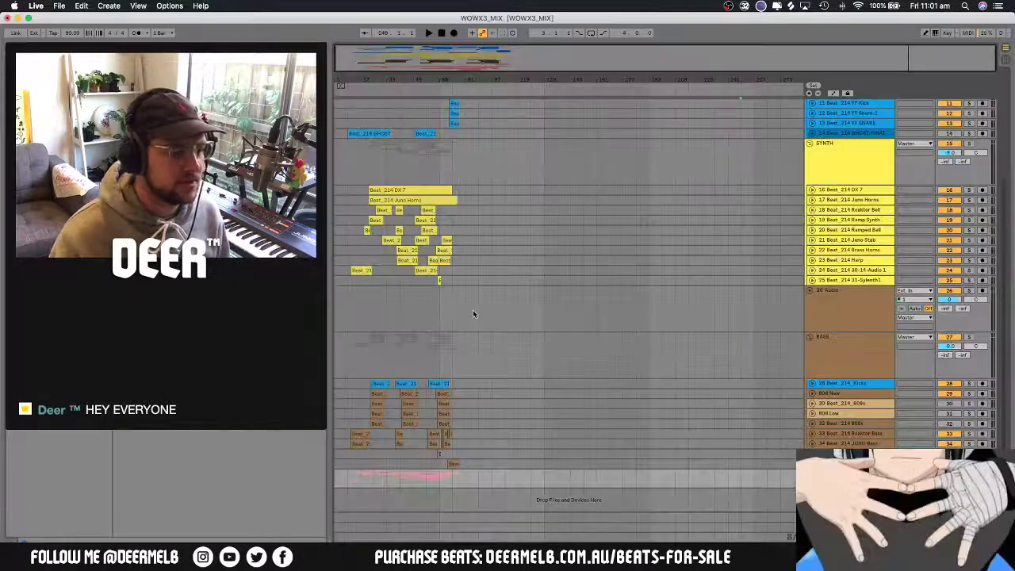
Examine the drum, synth and bass clips across the arrangement in a closer timeline view, including the Bass Guitar clip
{"action": "left_click", "coordinate": [473, 309]}
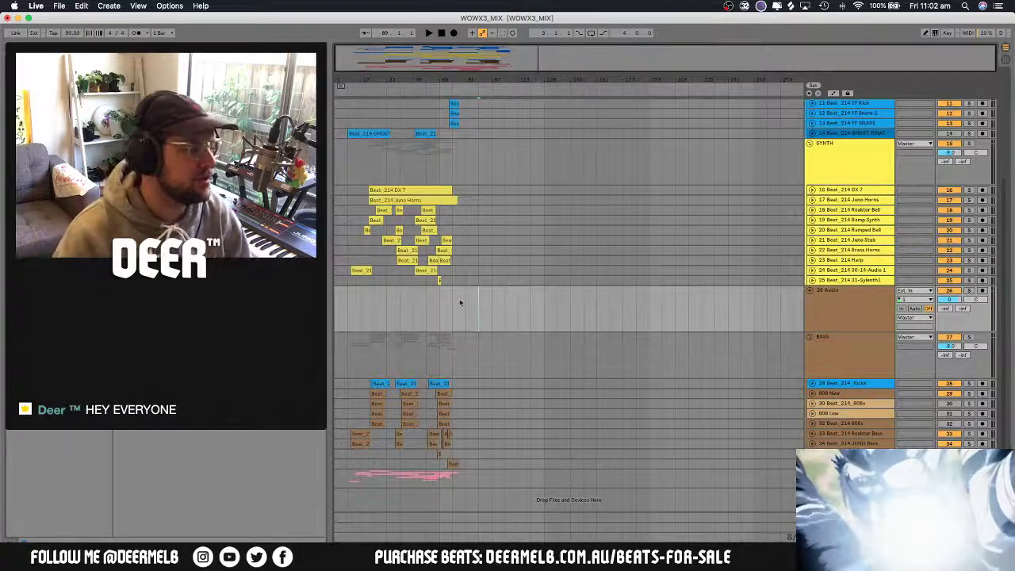
{"action": "scroll", "coordinate": [452, 285], "scroll_direction": "up", "scroll_amount": 5}
{"action": "scroll", "coordinate": [427, 231], "scroll_direction": "up", "scroll_amount": 1}
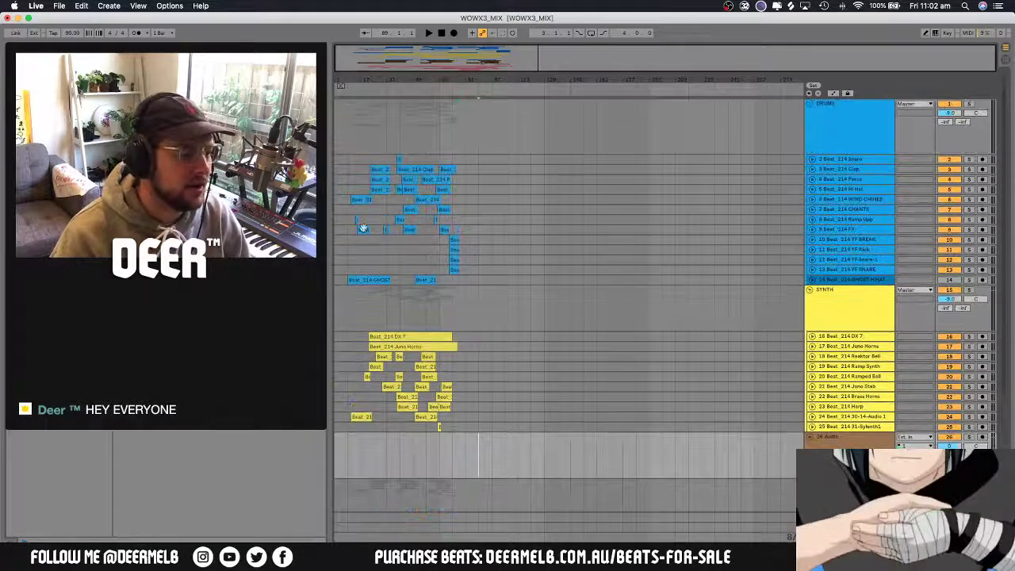
{"action": "left_click_drag", "start_coordinate": [362, 79], "coordinate": [362, 159]}
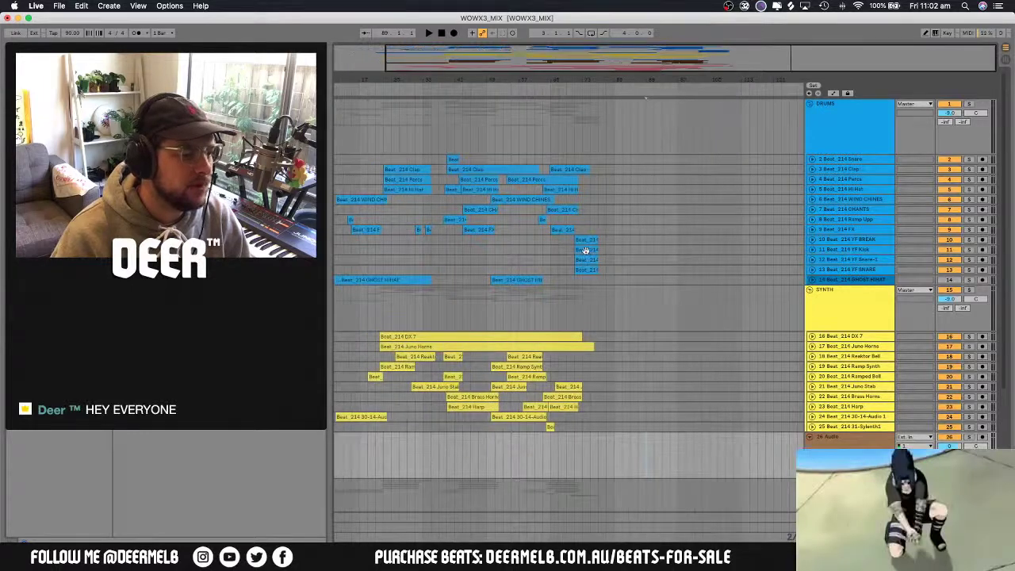
{"action": "scroll", "coordinate": [585, 251], "scroll_direction": "left", "scroll_amount": 2}
{"action": "scroll", "coordinate": [564, 253], "scroll_direction": "down", "scroll_amount": 5}
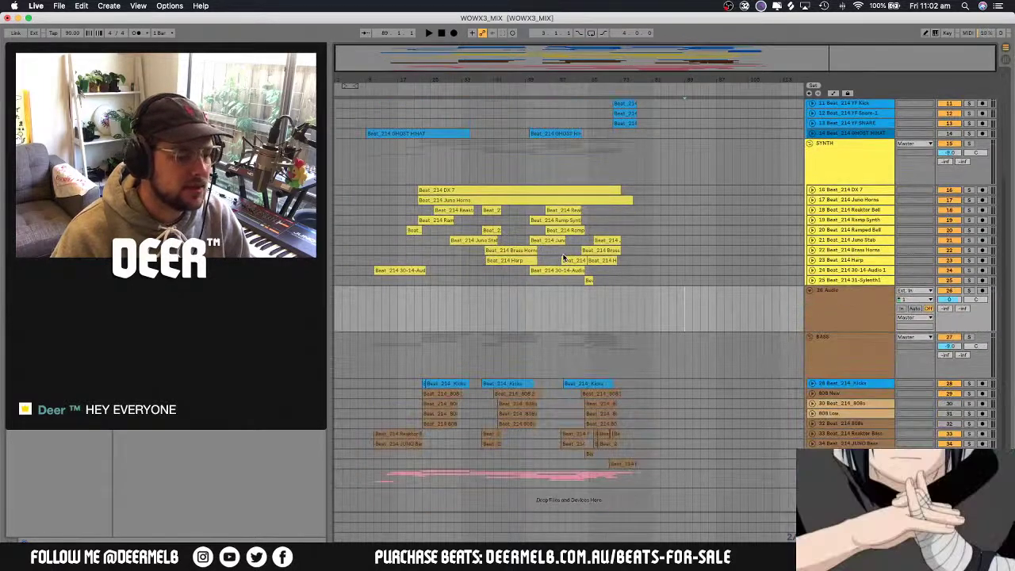
{"action": "left_click", "coordinate": [625, 463]}
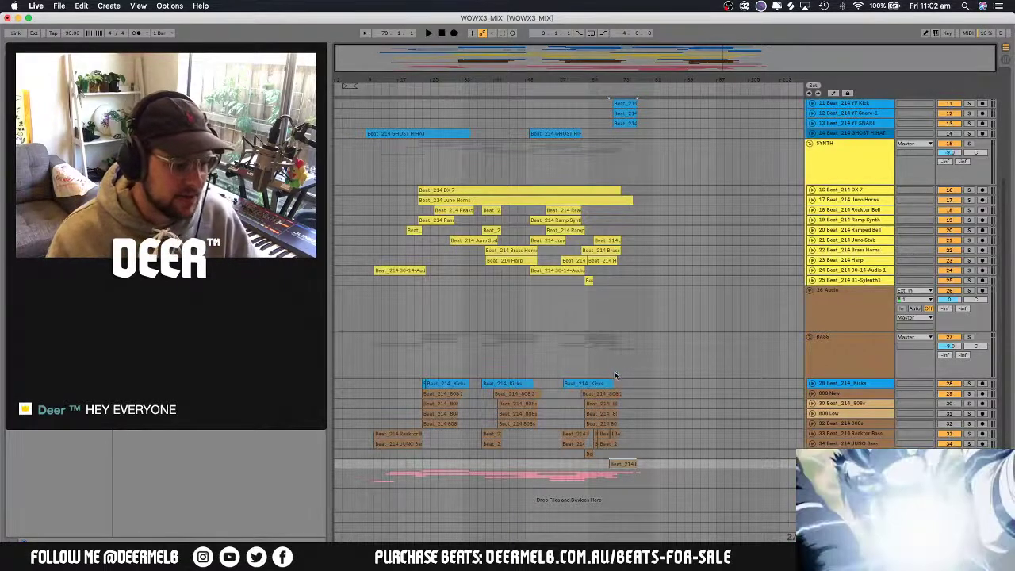
{"action": "scroll", "coordinate": [615, 373], "scroll_direction": "up", "scroll_amount": 3}
{"action": "scroll", "coordinate": [615, 374], "scroll_direction": "up", "scroll_amount": 2}
{"action": "scroll", "coordinate": [615, 374], "scroll_direction": "down", "scroll_amount": 5}
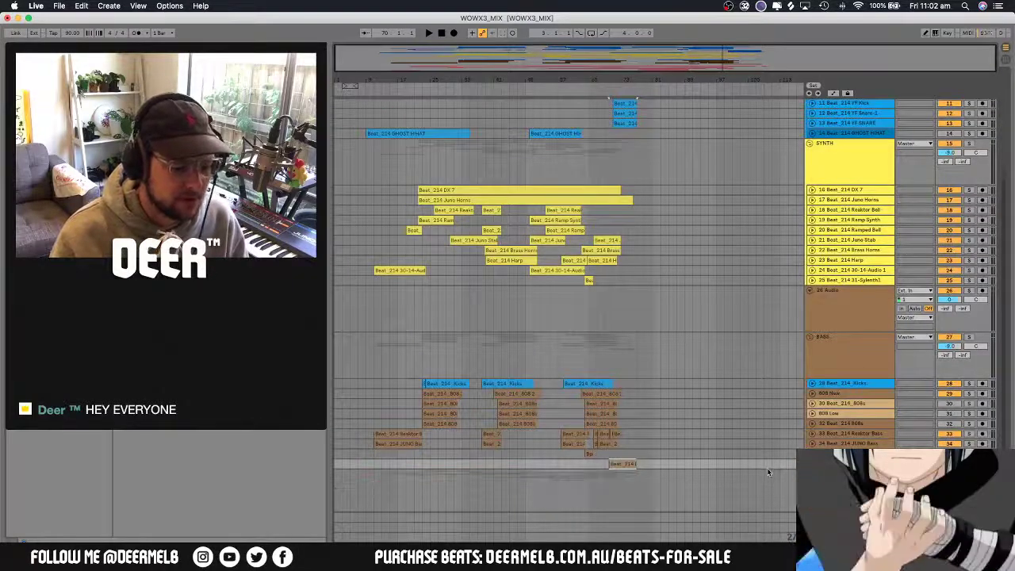
{"action": "scroll", "coordinate": [434, 481], "scroll_direction": "down", "scroll_amount": 2}
Audition the arrangement from the start of the long clip on the lowest vocal track, around bar 16
{"action": "left_click", "coordinate": [395, 484]}
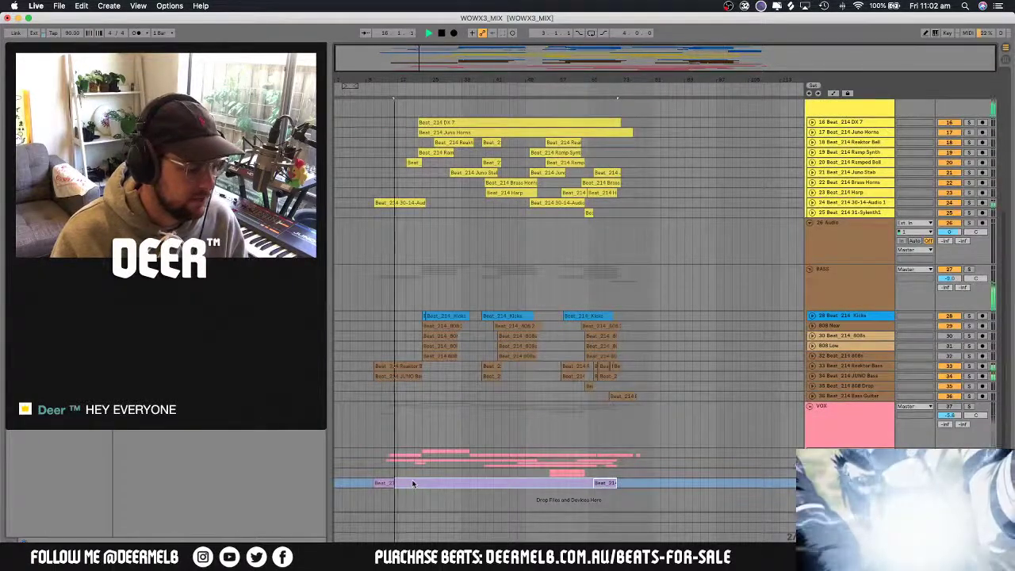
{"action": "scroll", "coordinate": [654, 421], "scroll_direction": "up", "scroll_amount": 1}
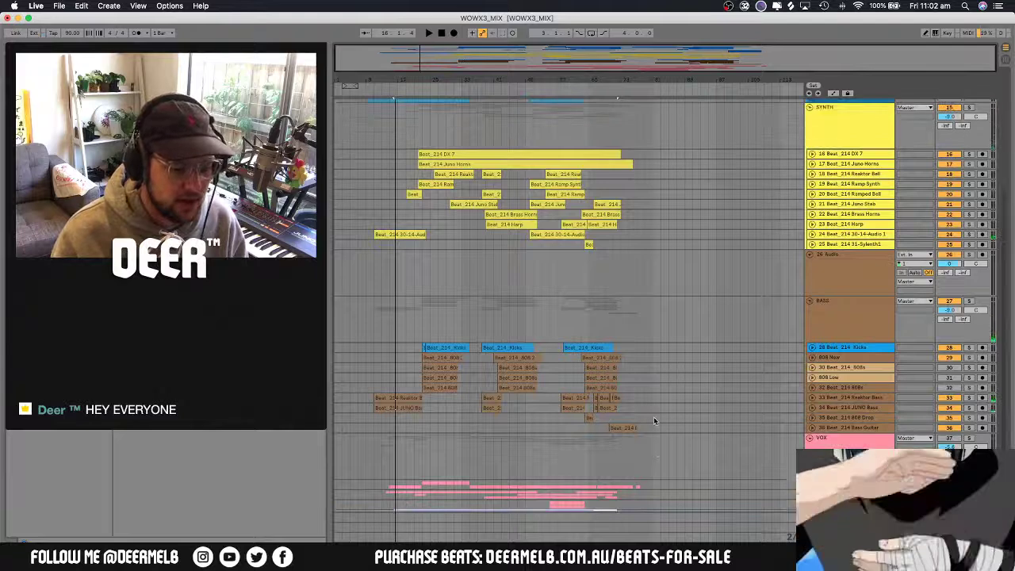
{"action": "scroll", "coordinate": [654, 421], "scroll_direction": "down", "scroll_amount": 1}
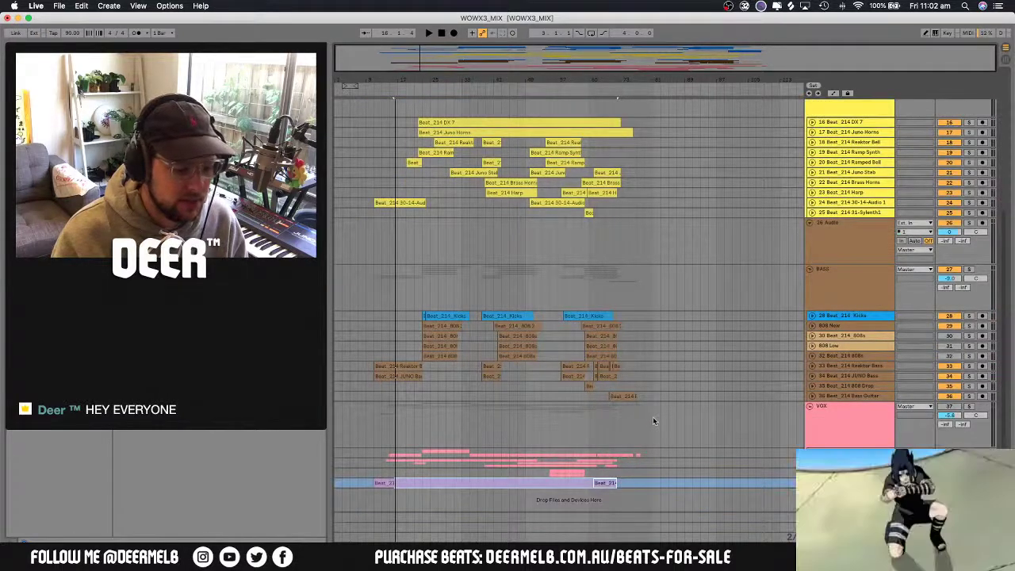
{"action": "key", "text": "space"}
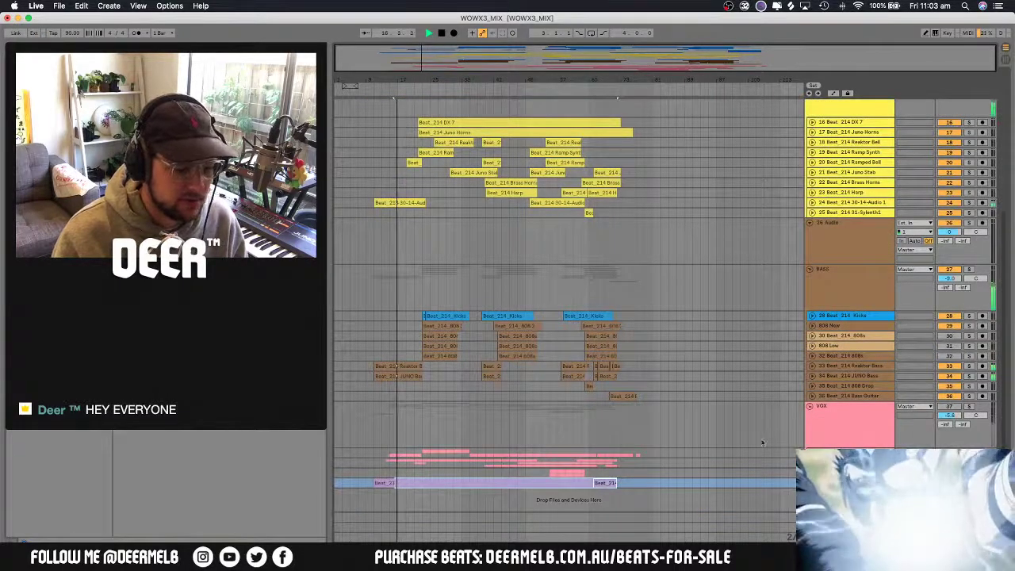
{"action": "scroll", "coordinate": [749, 426], "scroll_direction": "down", "scroll_amount": 2}
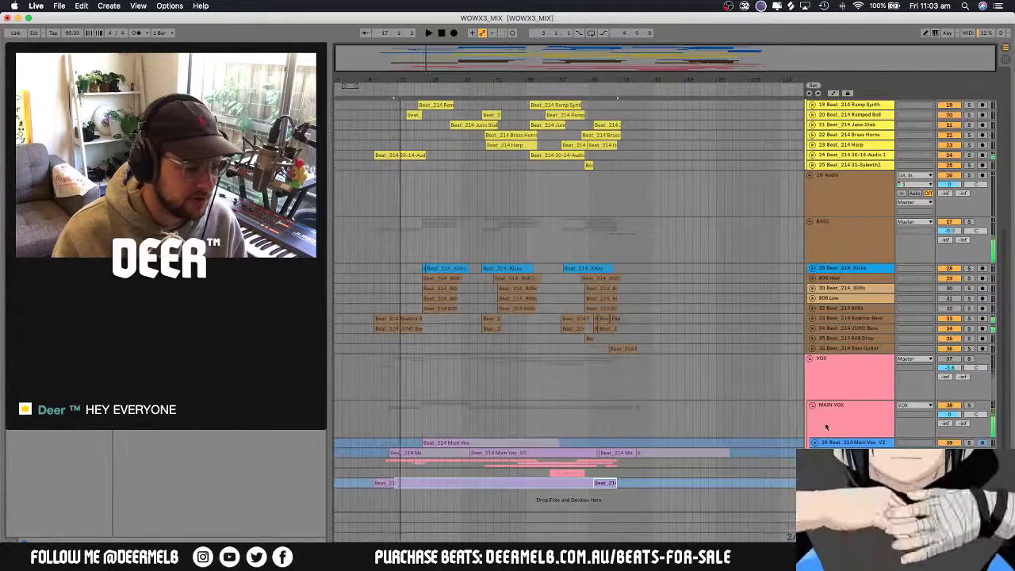
{"action": "scroll", "coordinate": [686, 399], "scroll_direction": "up", "scroll_amount": 4}
{"action": "scroll", "coordinate": [688, 401], "scroll_direction": "up", "scroll_amount": 2}
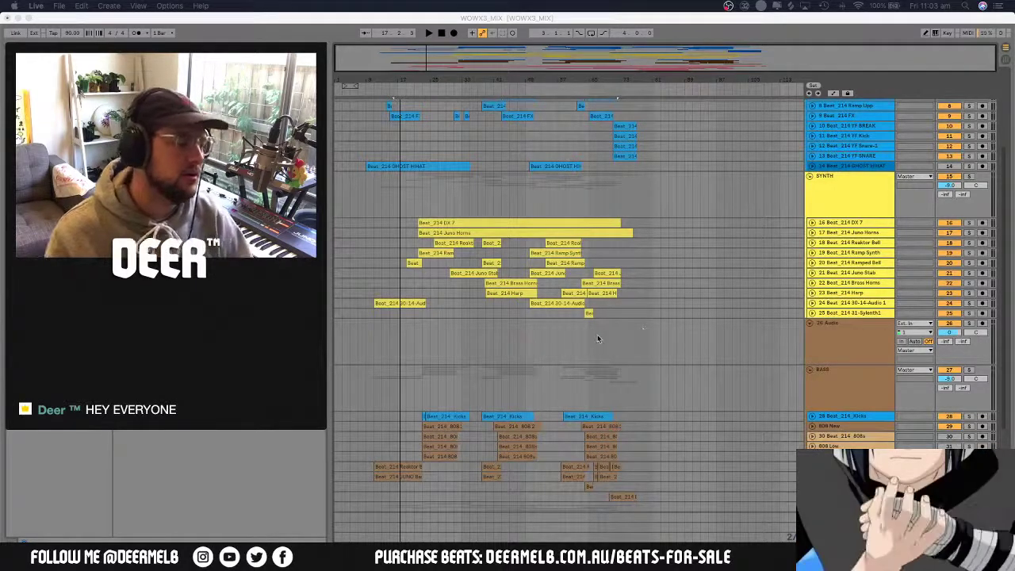
{"action": "scroll", "coordinate": [623, 346], "scroll_direction": "up", "scroll_amount": 3}
{"action": "scroll", "coordinate": [623, 347], "scroll_direction": "down", "scroll_amount": 5}
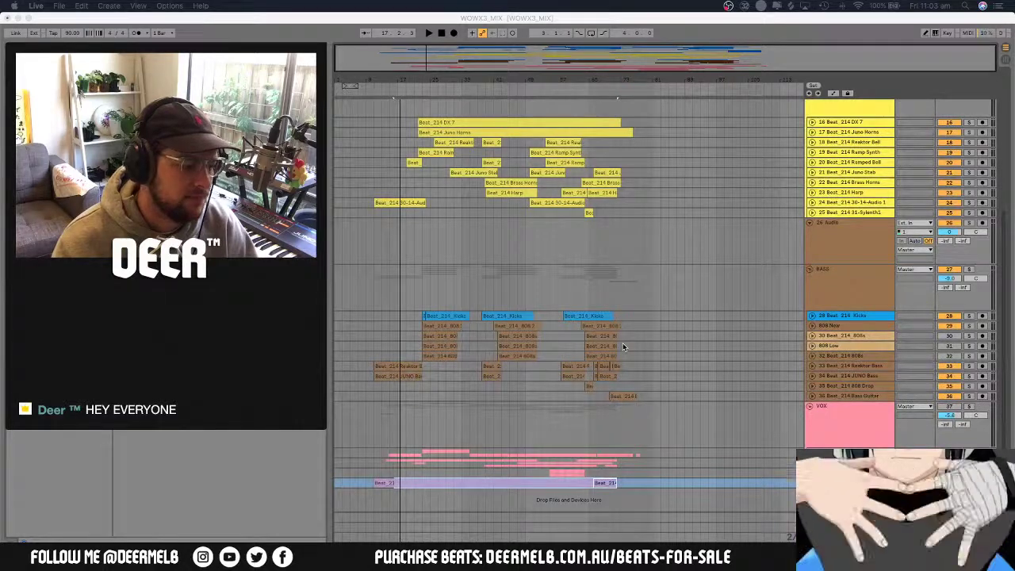
Examine the drum, synth and bass clips near the song's end, including the YF BREAK and 808 Drop tracks
{"action": "scroll", "coordinate": [623, 343], "scroll_direction": "up", "scroll_amount": 5}
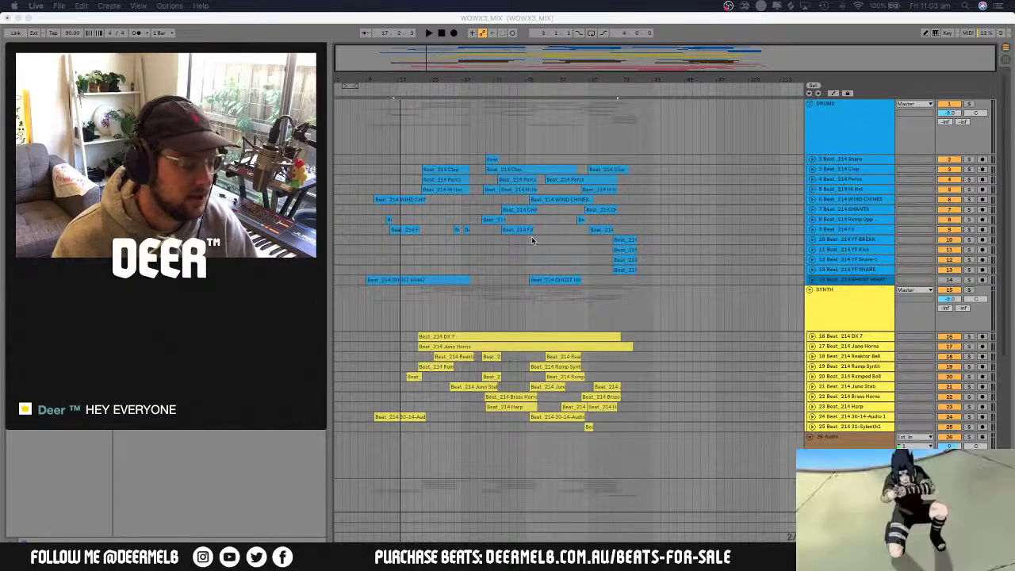
{"action": "left_click", "coordinate": [631, 239]}
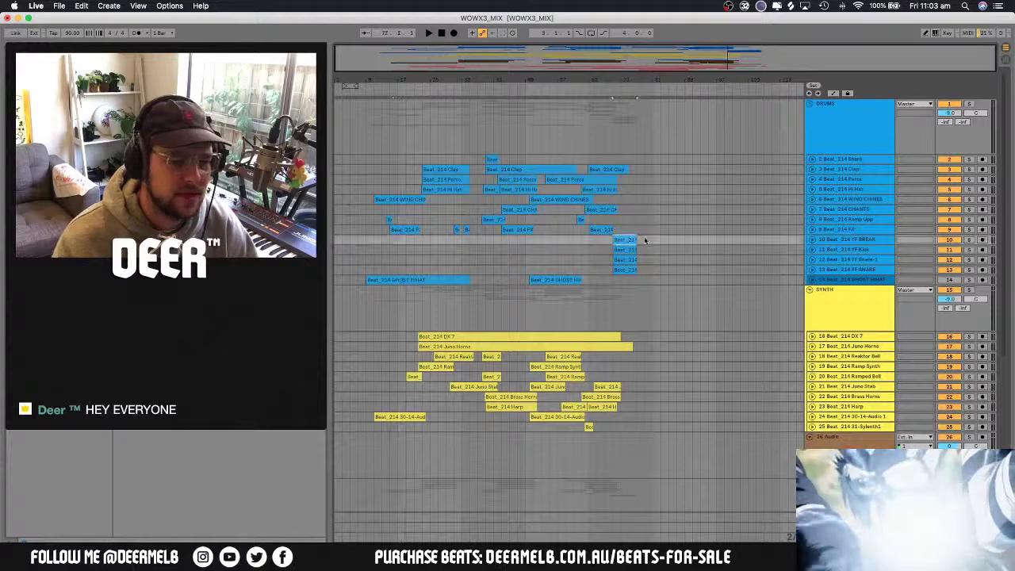
{"action": "scroll", "coordinate": [734, 259], "scroll_direction": "down", "scroll_amount": 8}
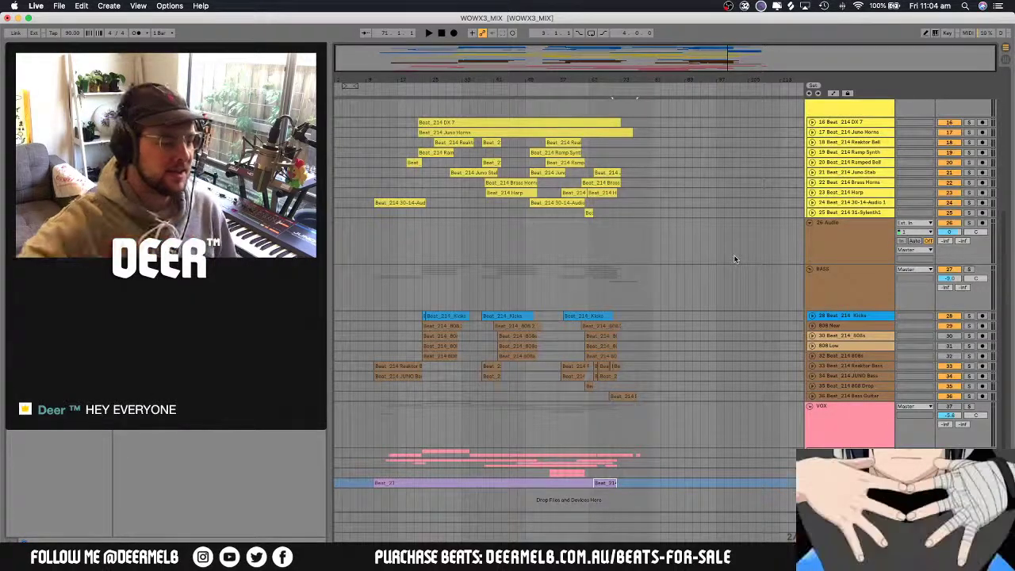
{"action": "left_click", "coordinate": [631, 387]}
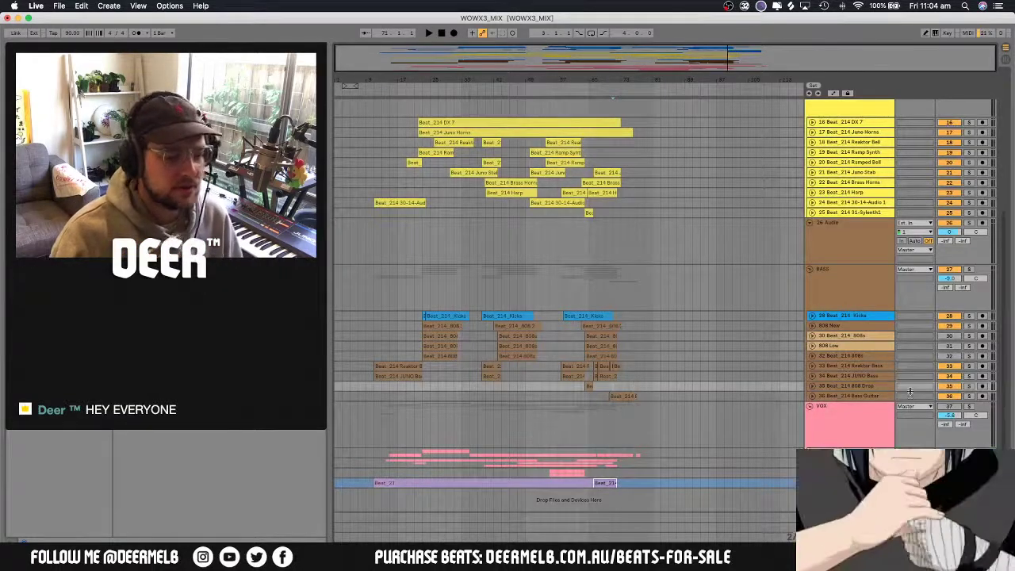
{"action": "scroll", "coordinate": [911, 391], "scroll_direction": "up", "scroll_amount": 6}
{"action": "scroll", "coordinate": [794, 381], "scroll_direction": "down", "scroll_amount": 6}
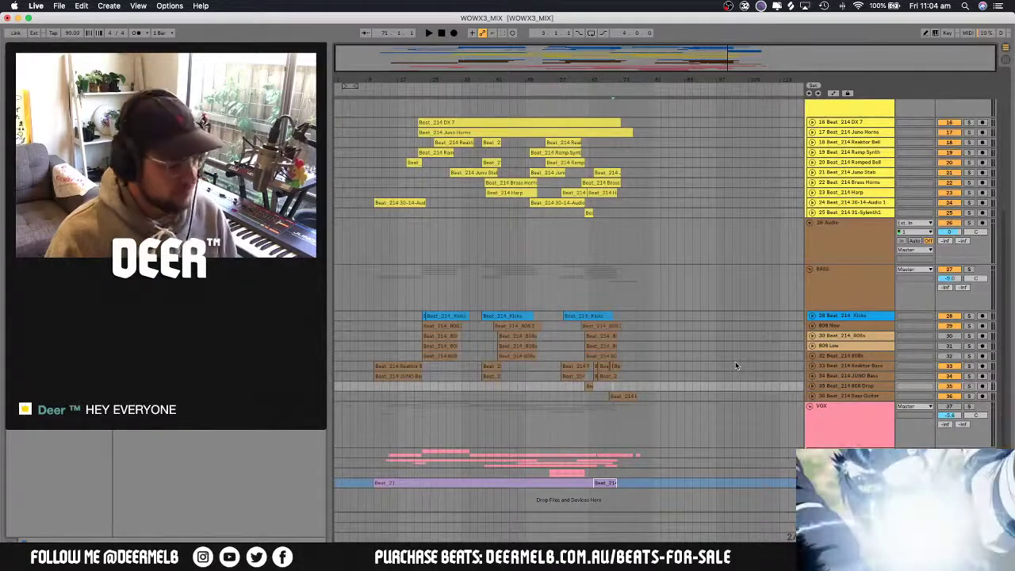
{"action": "scroll", "coordinate": [731, 362], "scroll_direction": "up", "scroll_amount": 4}
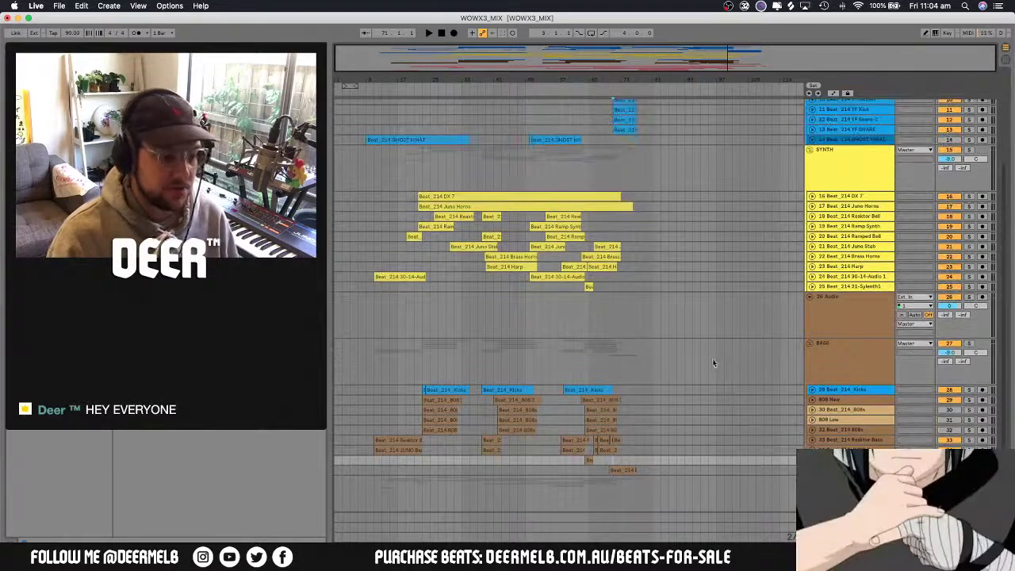
{"action": "scroll", "coordinate": [713, 363], "scroll_direction": "up", "scroll_amount": 5}
Unfold the Juno Horns track, solo it and audition the end of its clip from bar 65 onwards
{"action": "left_click", "coordinate": [582, 303]}
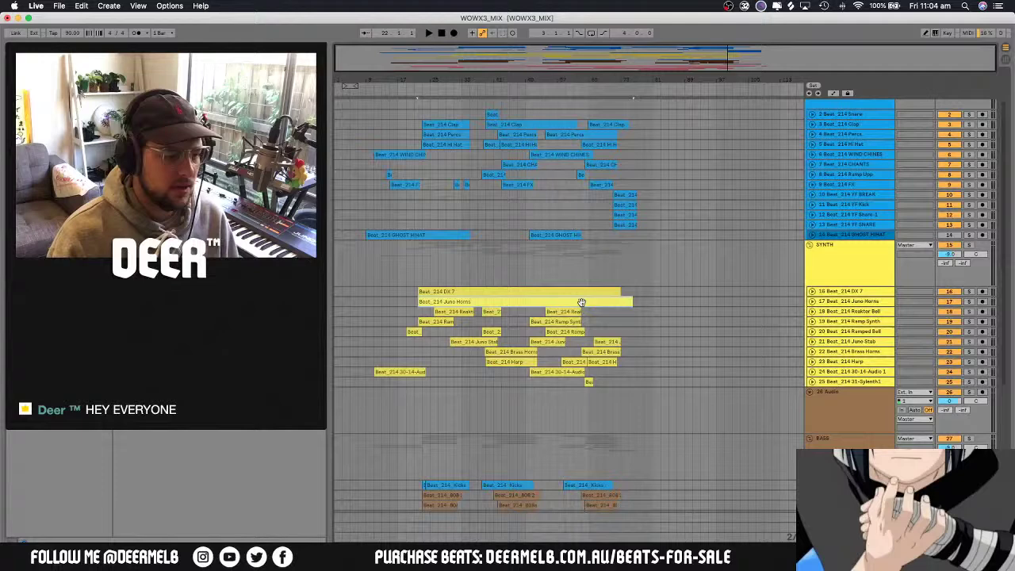
{"action": "left_click", "coordinate": [812, 302]}
{"action": "left_click", "coordinate": [590, 338]}
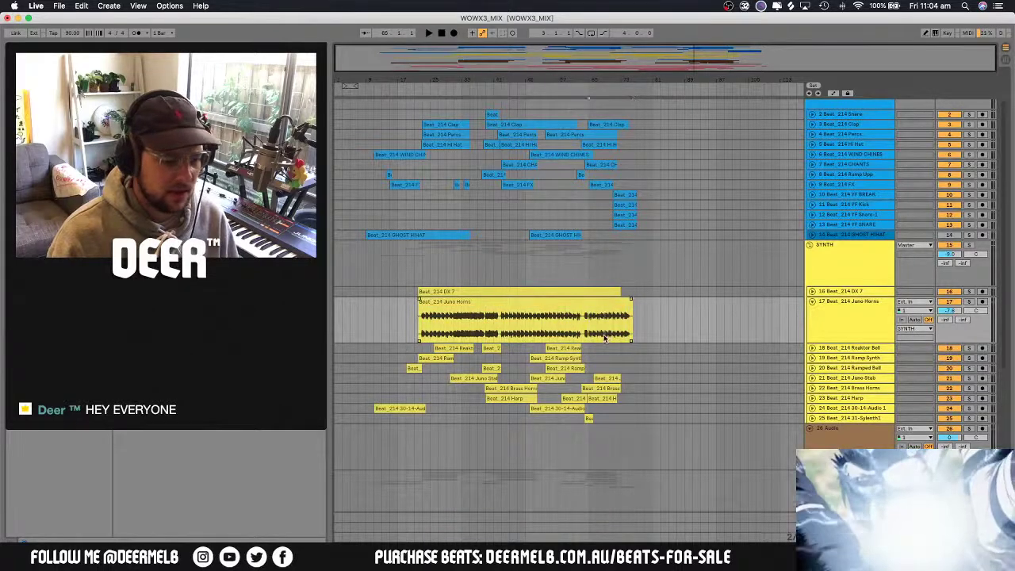
{"action": "key", "text": "space"}
{"action": "left_click", "coordinate": [968, 302]}
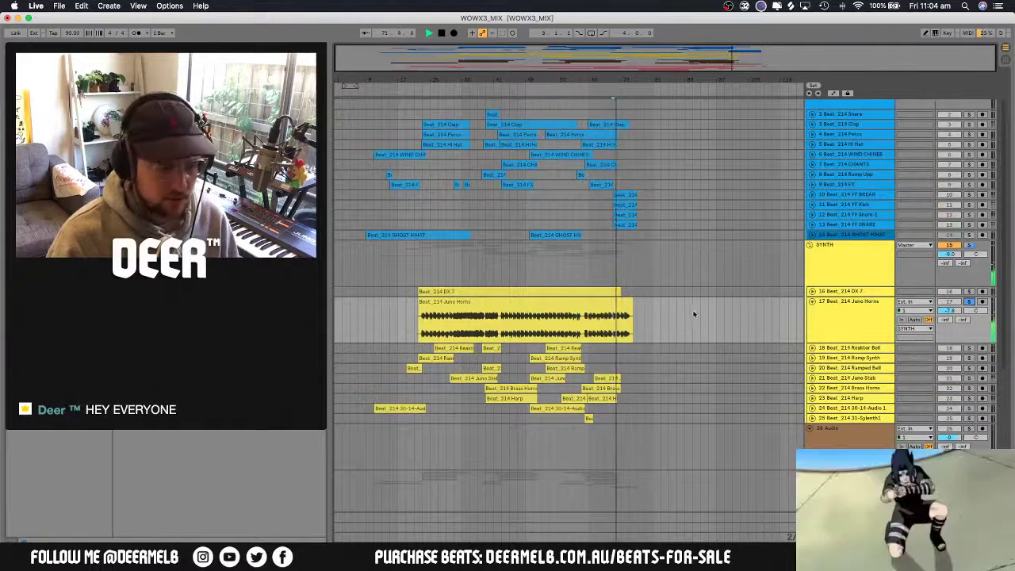
{"action": "left_click", "coordinate": [615, 334]}
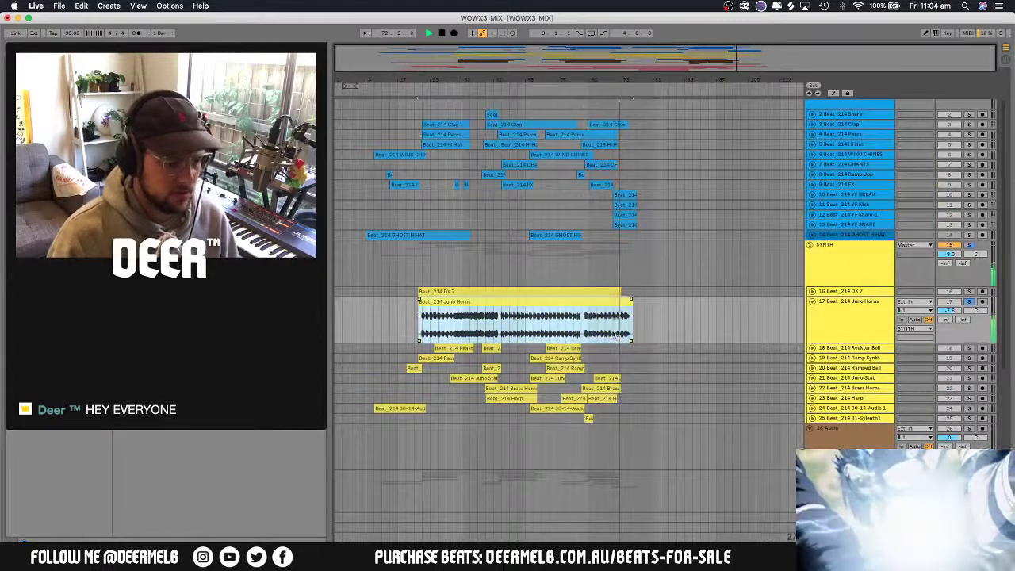
{"action": "left_click", "coordinate": [615, 333]}
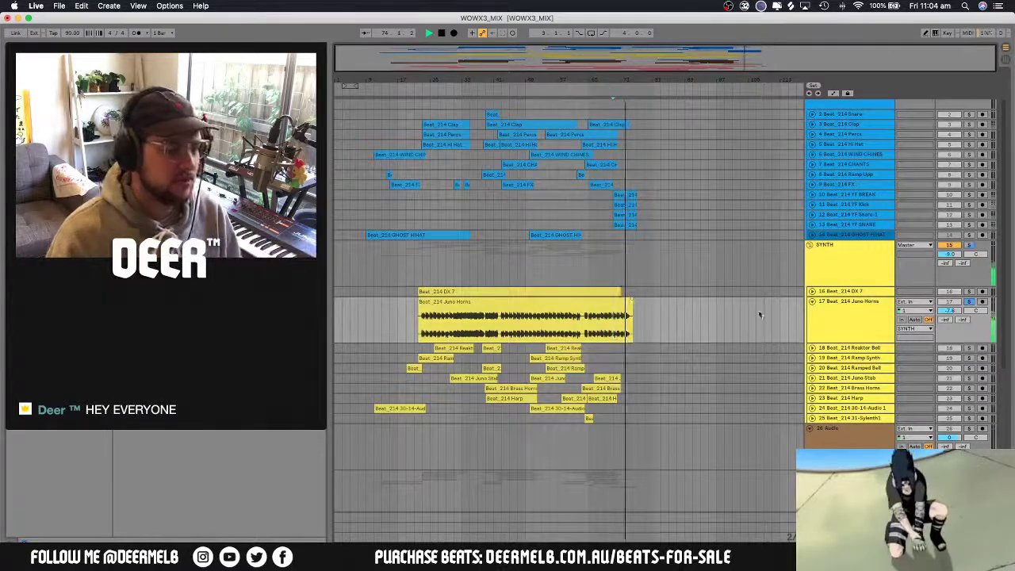
{"action": "scroll", "coordinate": [750, 323], "scroll_direction": "up", "scroll_amount": 1}
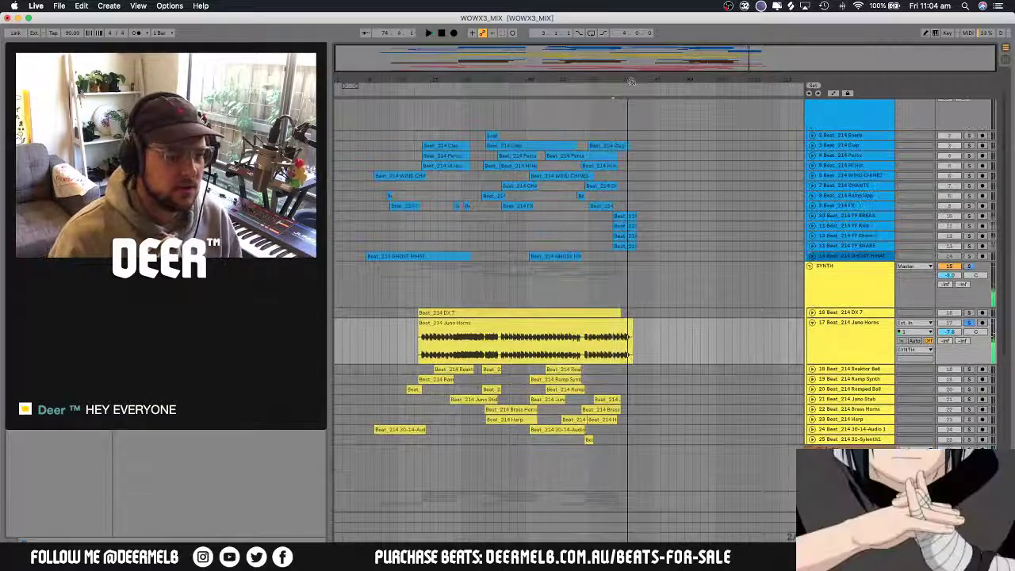
Solo the YF BREAK, YF Kick, YF Snare-1 and YF SNARE tracks and audition their clips from bar 71
{"action": "left_click_drag", "start_coordinate": [631, 82], "coordinate": [644, 118]}
{"action": "left_click", "coordinate": [547, 246]}
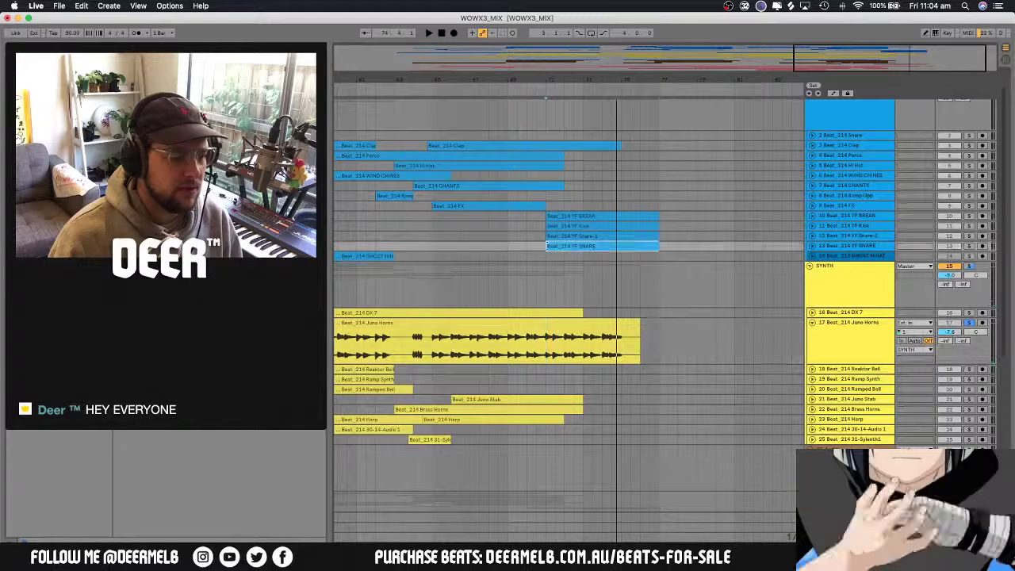
{"action": "key", "text": "space"}
{"action": "left_click", "coordinate": [969, 246]}
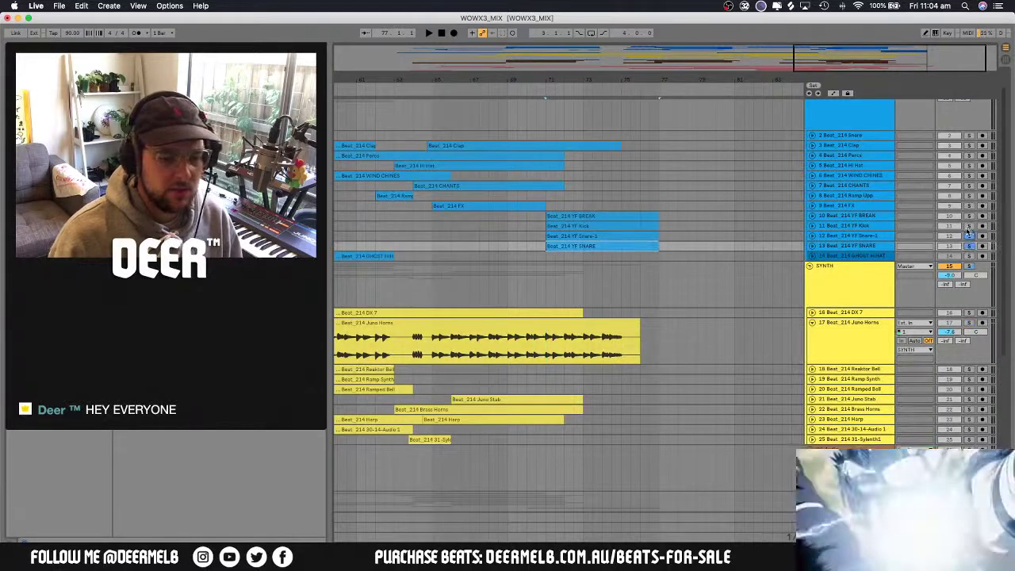
{"action": "left_click", "coordinate": [969, 225]}
{"action": "left_click", "coordinate": [968, 215]}
{"action": "left_click", "coordinate": [579, 216]}
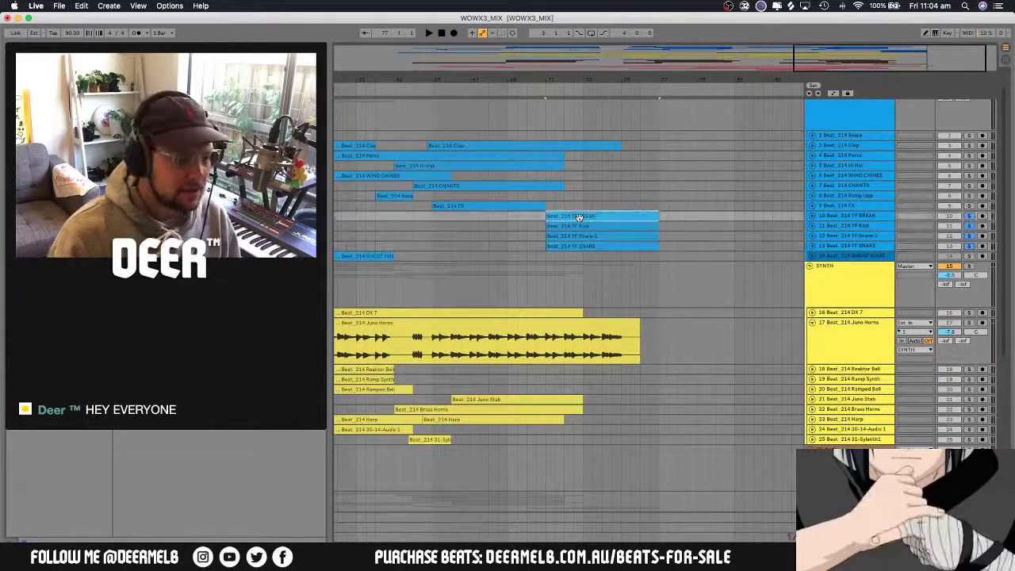
{"action": "key", "text": "space"}
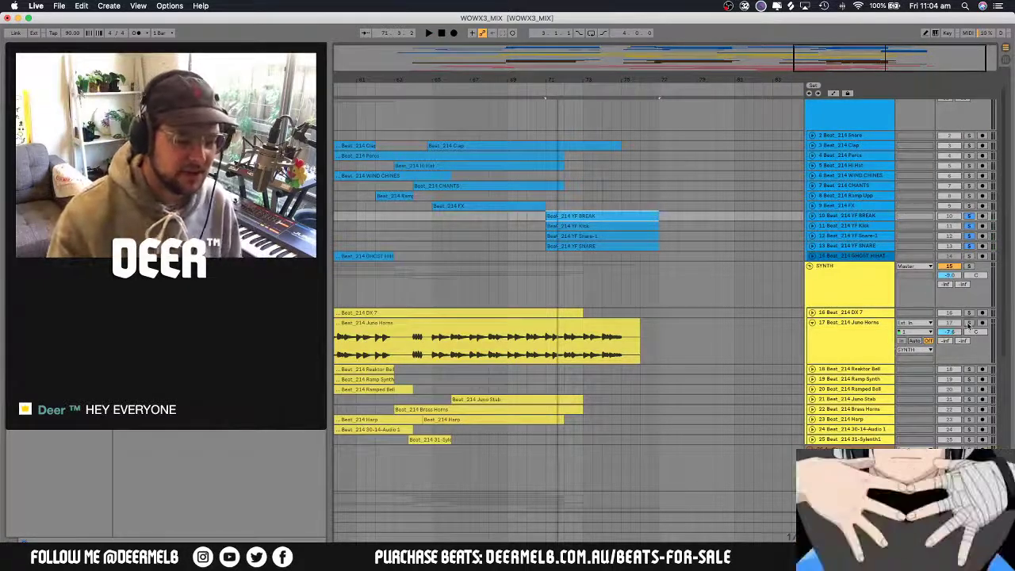
Solo the Juno Horns and Bass Guitar tracks alongside the YF drums and audition the ending from bar 71
{"action": "scroll", "coordinate": [960, 333], "scroll_direction": "down", "scroll_amount": 5}
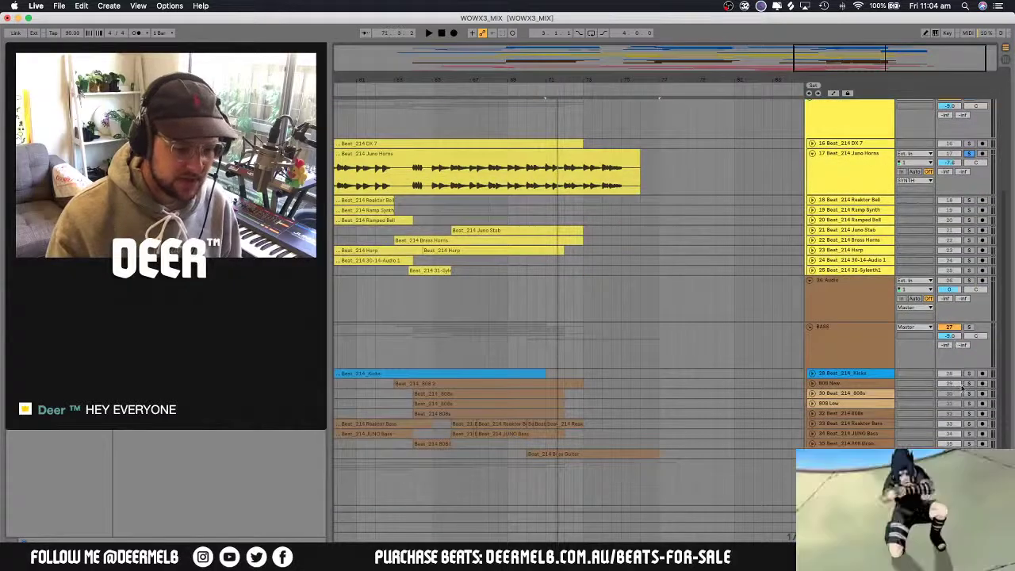
{"action": "scroll", "coordinate": [952, 392], "scroll_direction": "down", "scroll_amount": 1}
{"action": "key", "text": "space"}
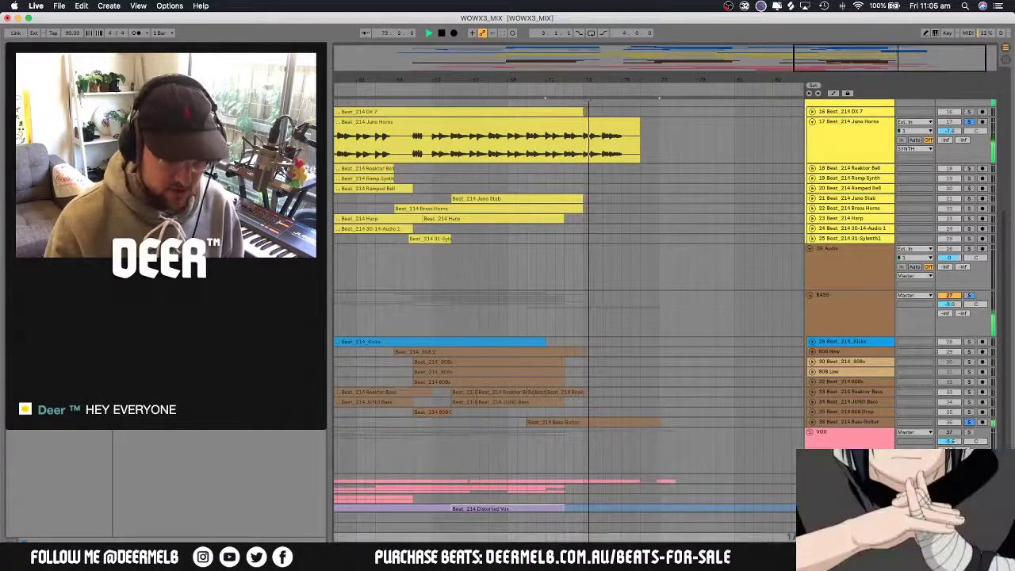
{"action": "key", "text": "shift+Tab"}
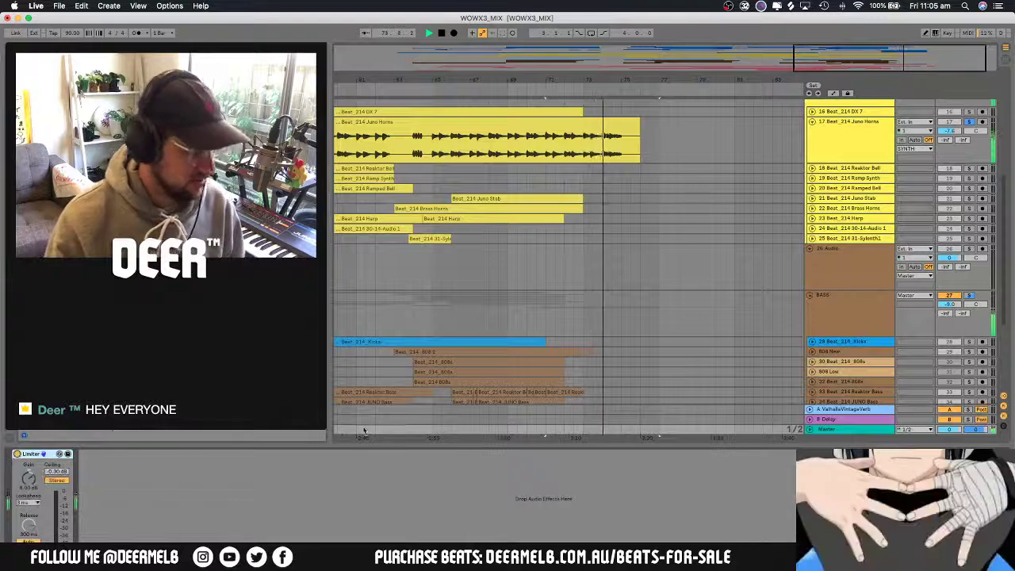
{"action": "key", "text": "super+alt+l"}
Loop the four bars from bar 71 to 75, audition the soloed ending in the loop, and stop playback
{"action": "scroll", "coordinate": [639, 320], "scroll_direction": "up", "scroll_amount": 5}
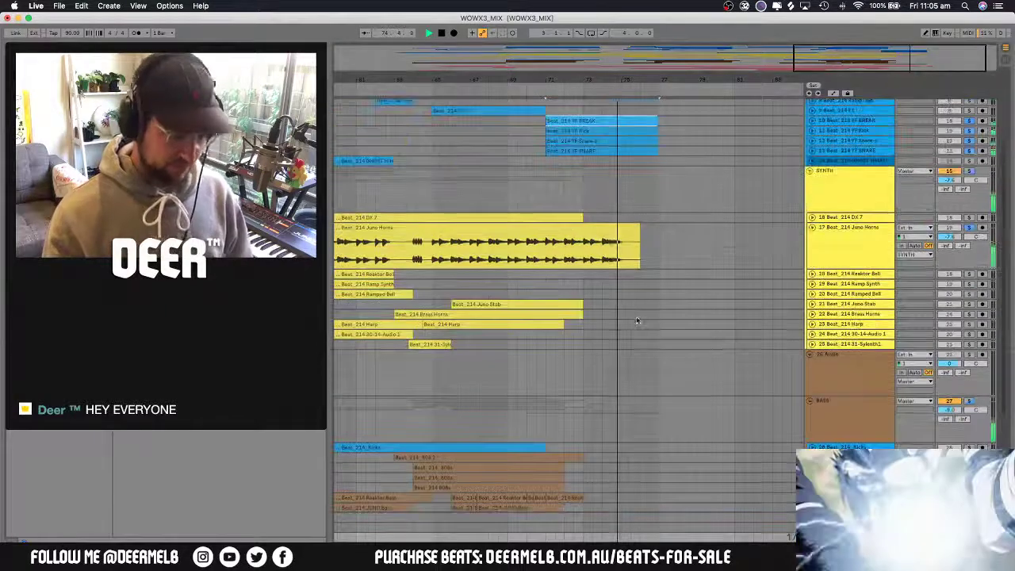
{"action": "scroll", "coordinate": [637, 321], "scroll_direction": "up", "scroll_amount": 3}
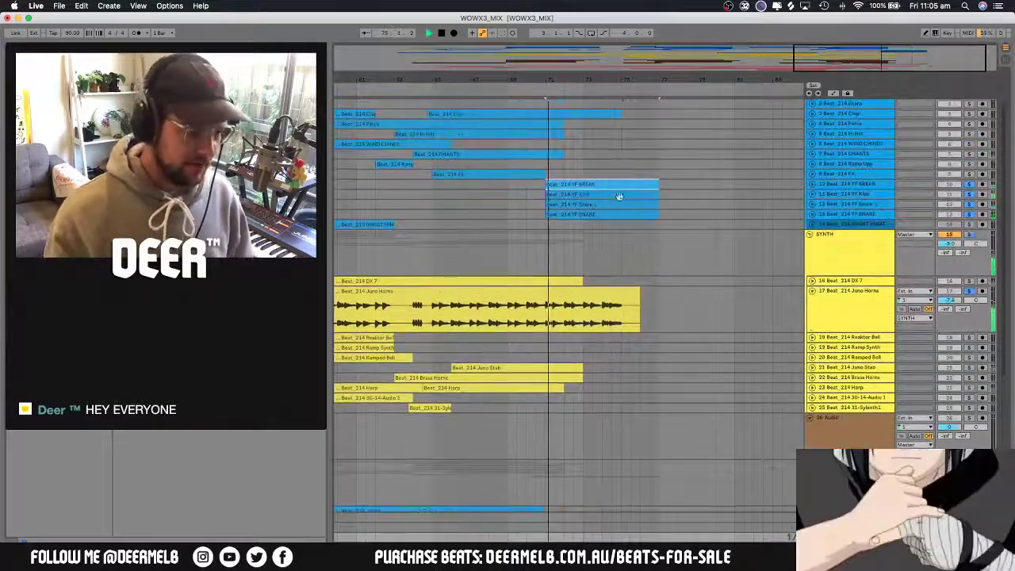
{"action": "right_click", "coordinate": [621, 166]}
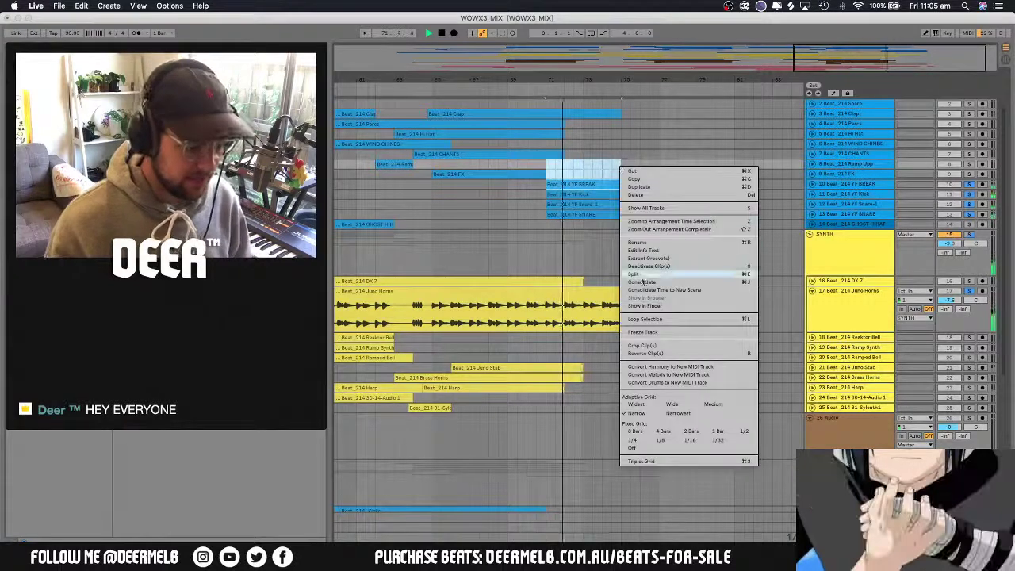
{"action": "left_click", "coordinate": [645, 319]}
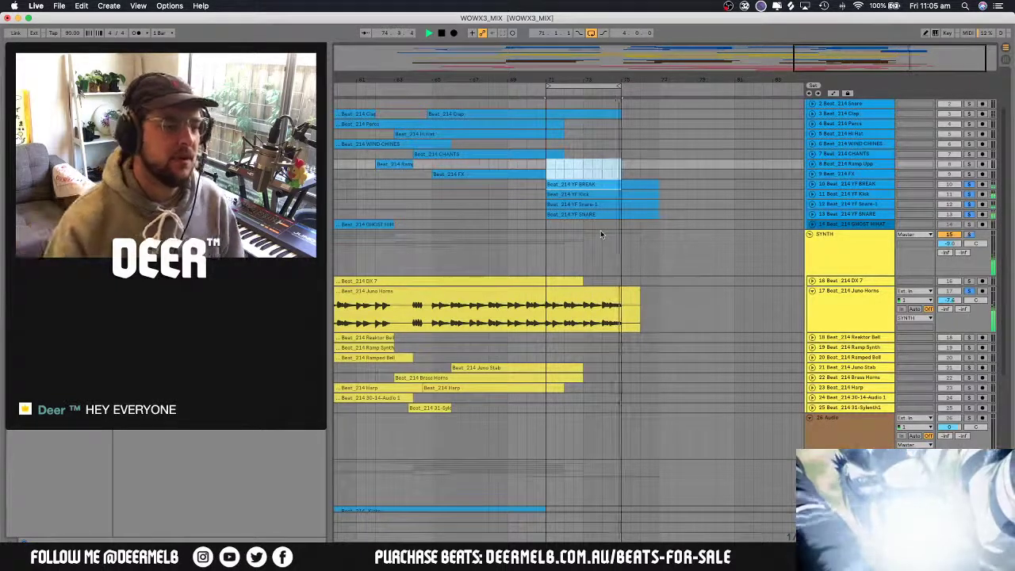
{"action": "left_click", "coordinate": [584, 248]}
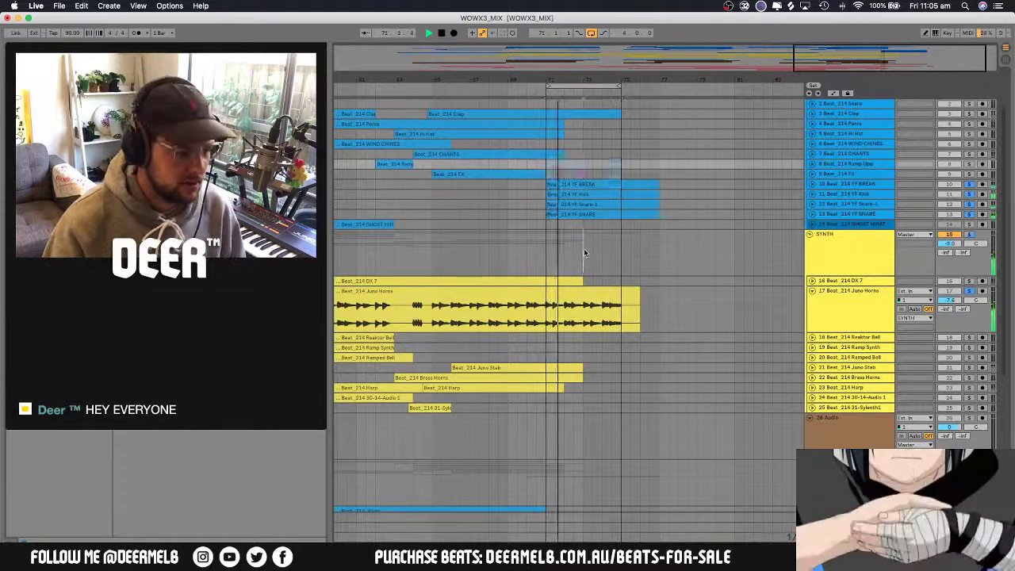
{"action": "left_click", "coordinate": [572, 212]}
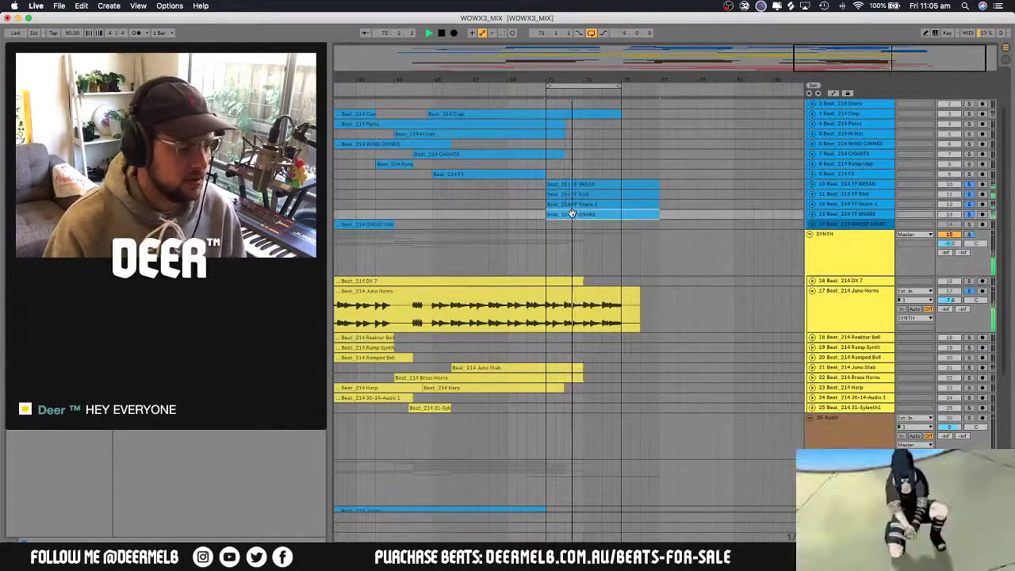
{"action": "key", "text": "space"}
Clear the YF drum solos, audition Juno Horns alone from bar 71, and unsolo it
{"action": "left_click", "coordinate": [829, 293]}
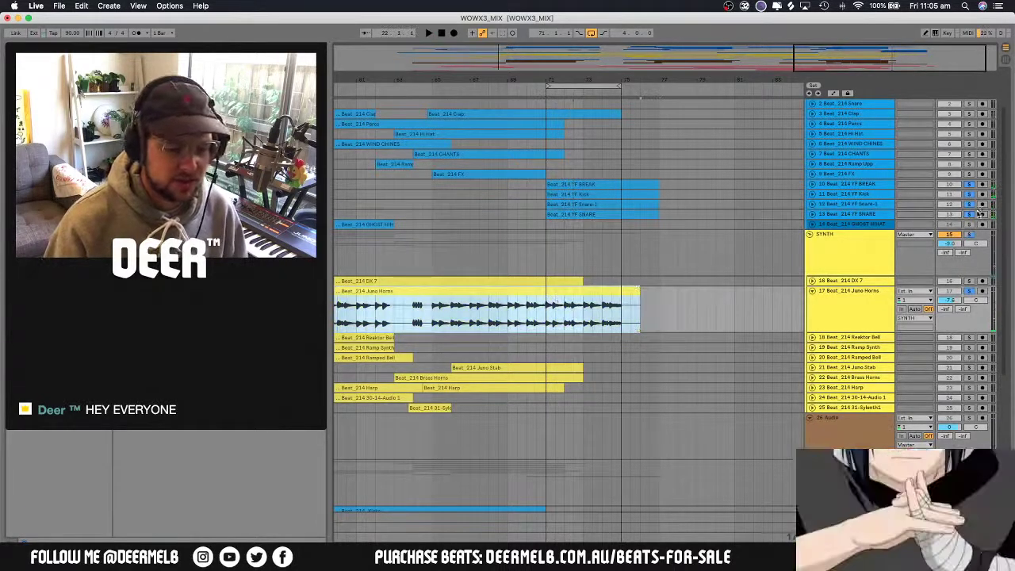
{"action": "left_click", "coordinate": [969, 214]}
{"action": "left_click", "coordinate": [969, 292]}
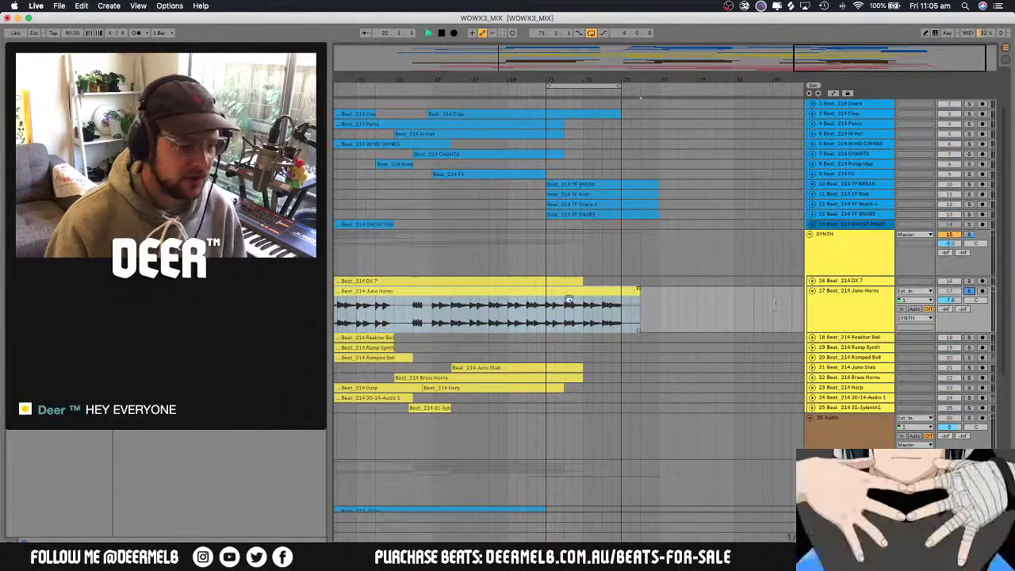
{"action": "left_click", "coordinate": [548, 322]}
{"action": "key", "text": "space"}
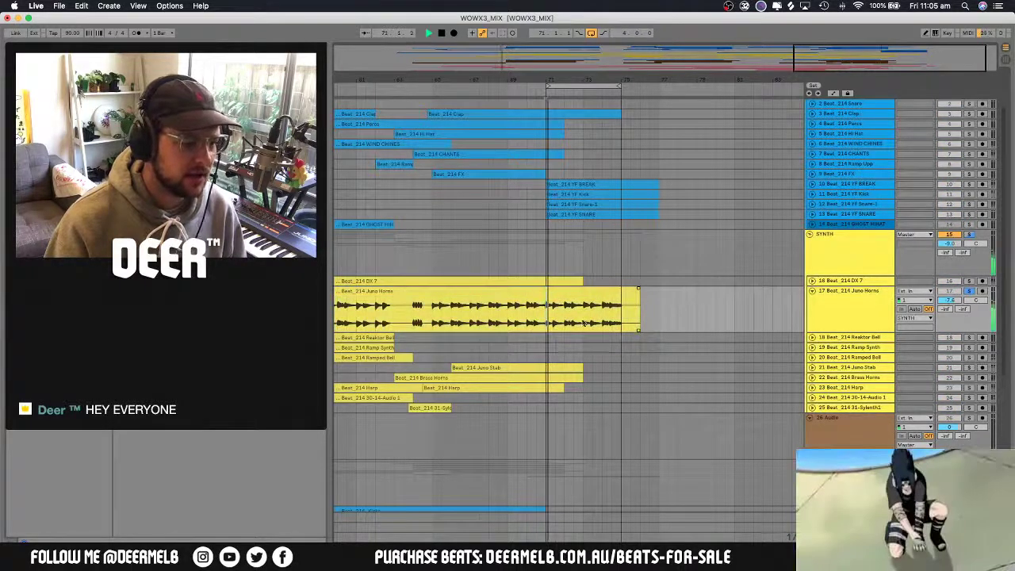
{"action": "key", "text": "space"}
{"action": "left_click", "coordinate": [969, 292]}
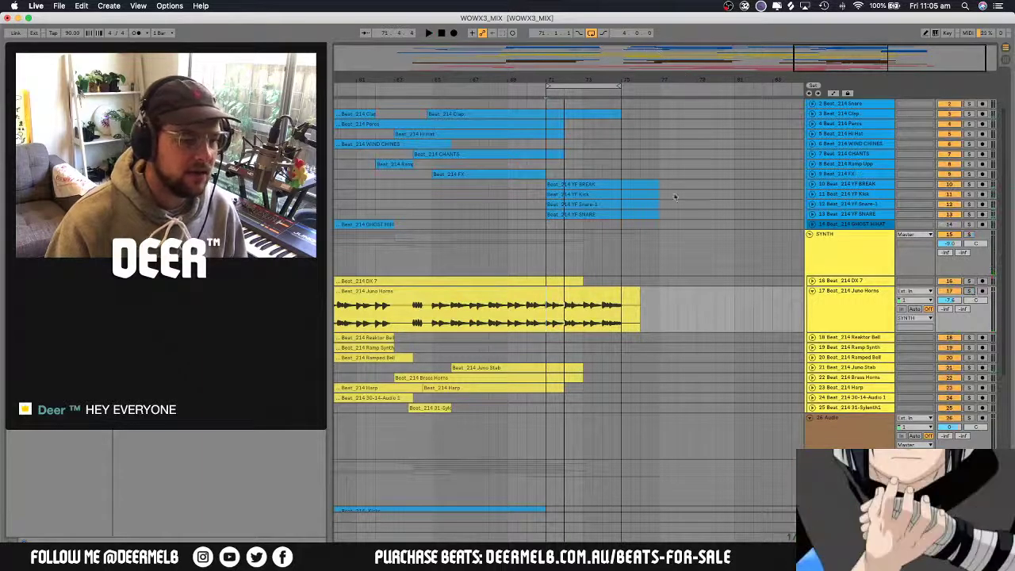
Examine the drum and synth clips across the arrangement, from the first Clap clip to the YF drums at the end
{"action": "scroll", "coordinate": [710, 143], "scroll_direction": "down", "scroll_amount": 5}
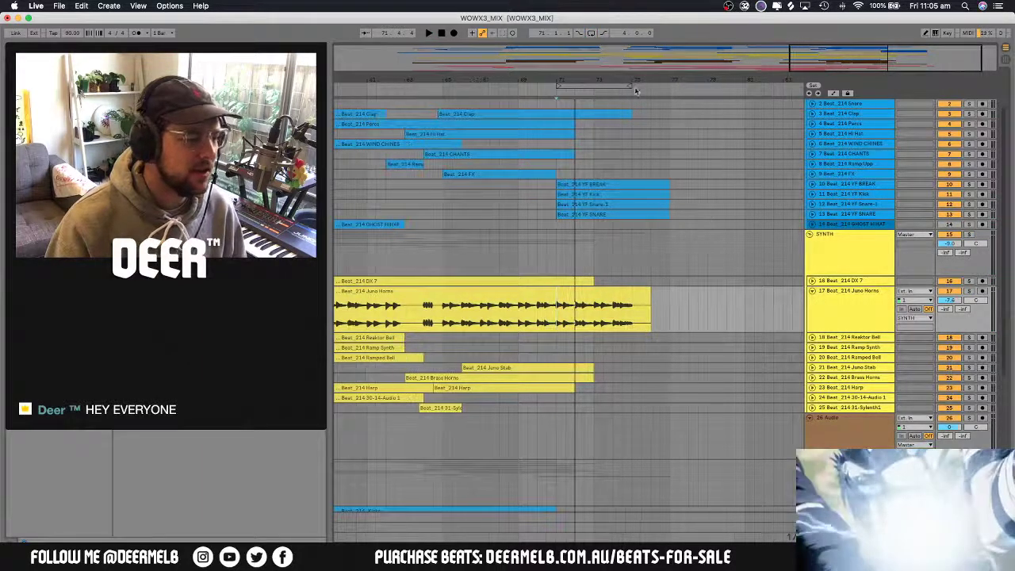
{"action": "scroll", "coordinate": [710, 144], "scroll_direction": "left", "scroll_amount": 5}
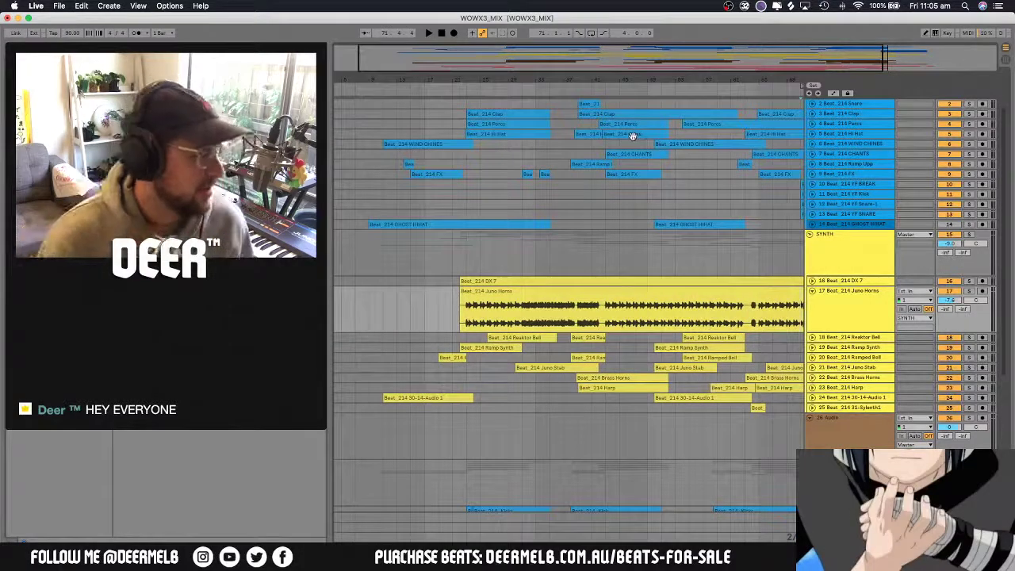
{"action": "scroll", "coordinate": [691, 127], "scroll_direction": "right", "scroll_amount": 5}
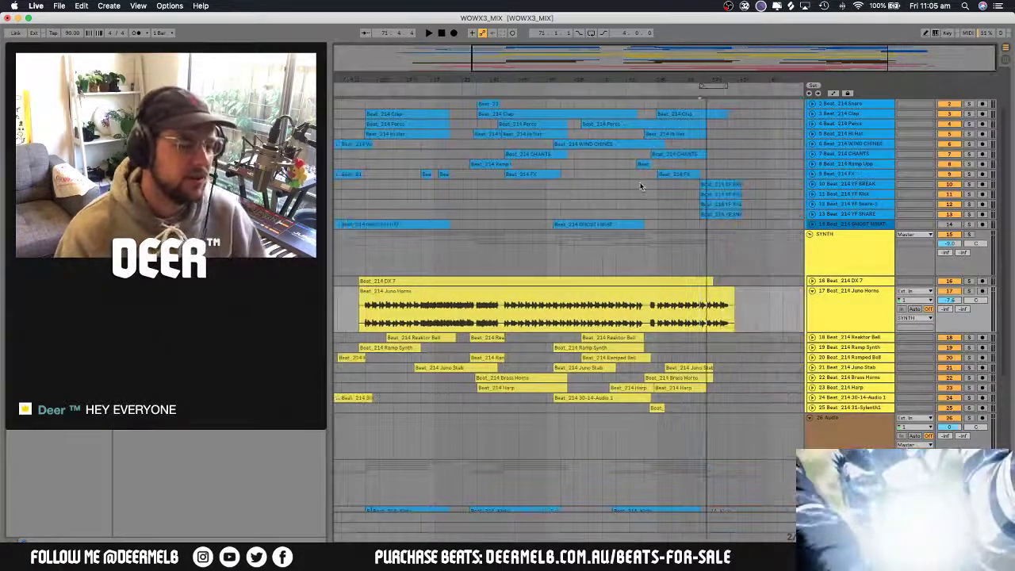
{"action": "scroll", "coordinate": [641, 187], "scroll_direction": "left", "scroll_amount": 4}
{"action": "scroll", "coordinate": [639, 188], "scroll_direction": "right", "scroll_amount": 3}
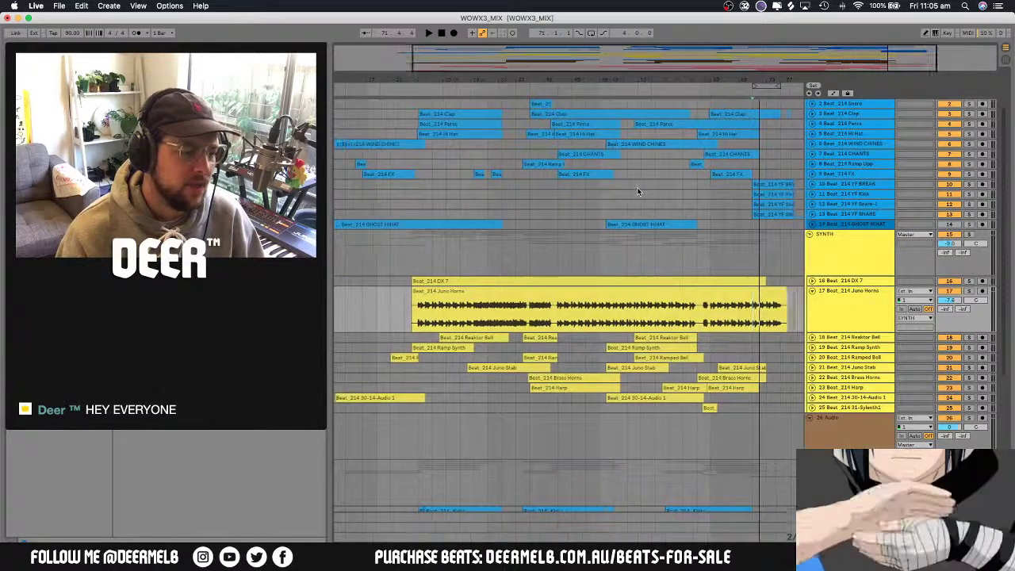
{"action": "scroll", "coordinate": [632, 195], "scroll_direction": "left", "scroll_amount": 1}
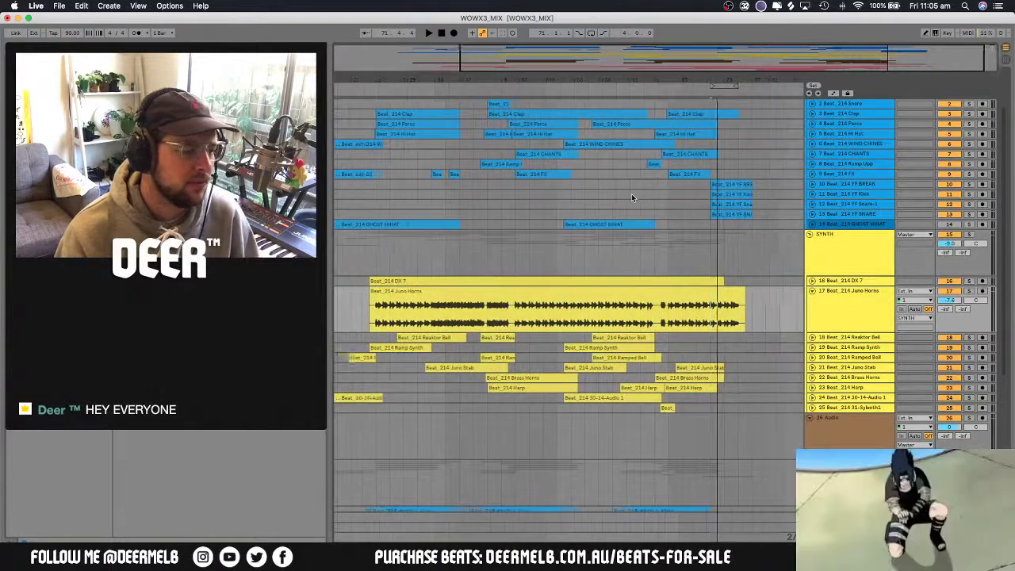
{"action": "scroll", "coordinate": [466, 222], "scroll_direction": "up", "scroll_amount": 3}
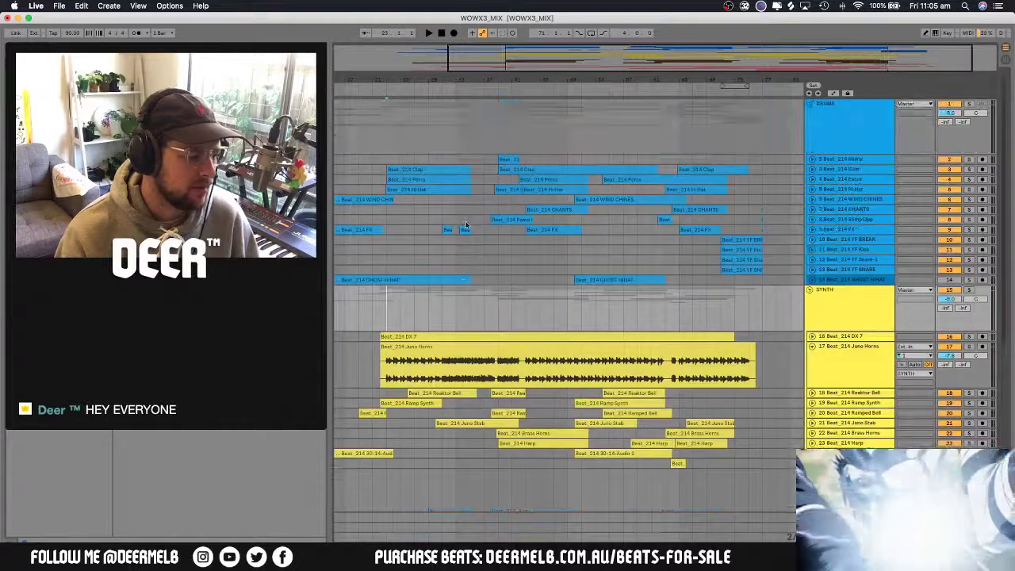
Solo Juno Horns and loop the ten bars from bar 23 to bar 33
{"action": "scroll", "coordinate": [467, 224], "scroll_direction": "left", "scroll_amount": 1}
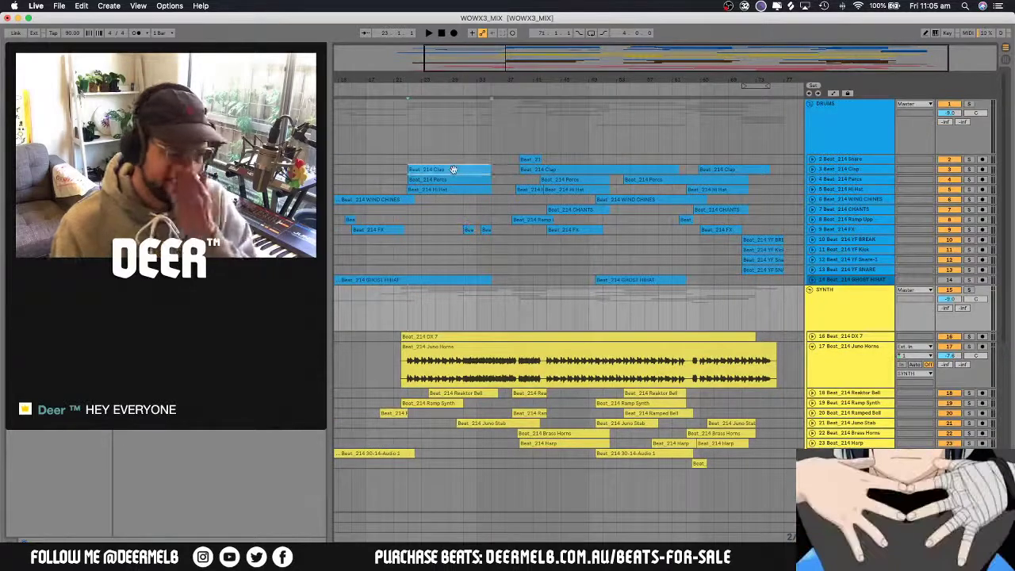
{"action": "left_click", "coordinate": [476, 171]}
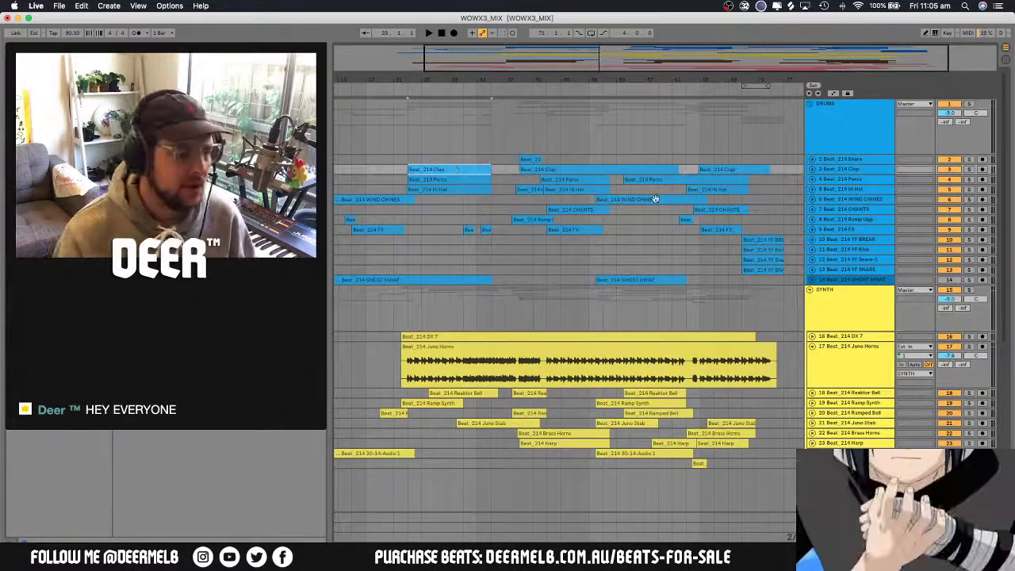
{"action": "left_click", "coordinate": [970, 347]}
{"action": "left_click_drag", "start_coordinate": [406, 313], "coordinate": [476, 464]}
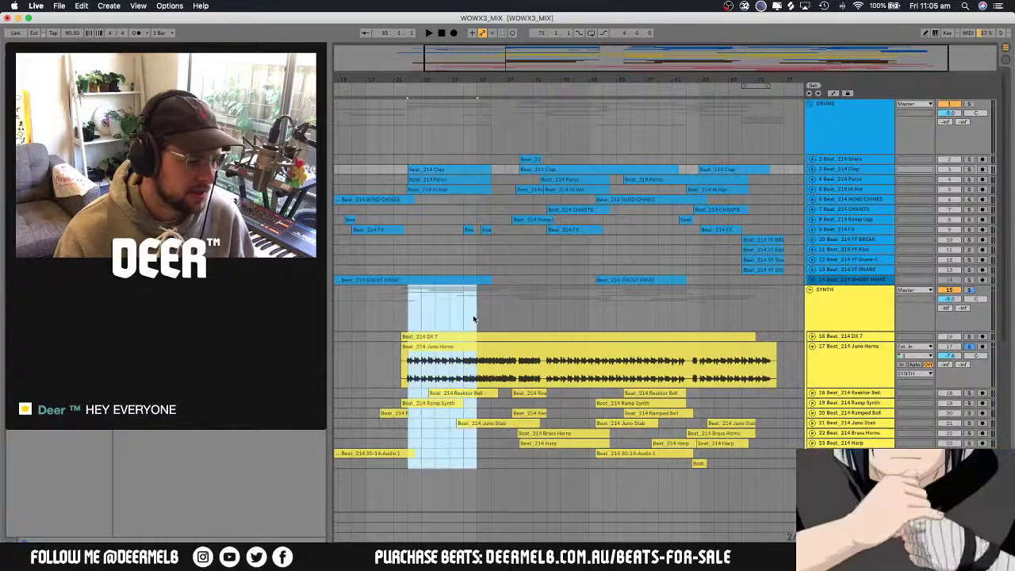
{"action": "right_click", "coordinate": [460, 318]}
{"action": "left_click", "coordinate": [484, 437]}
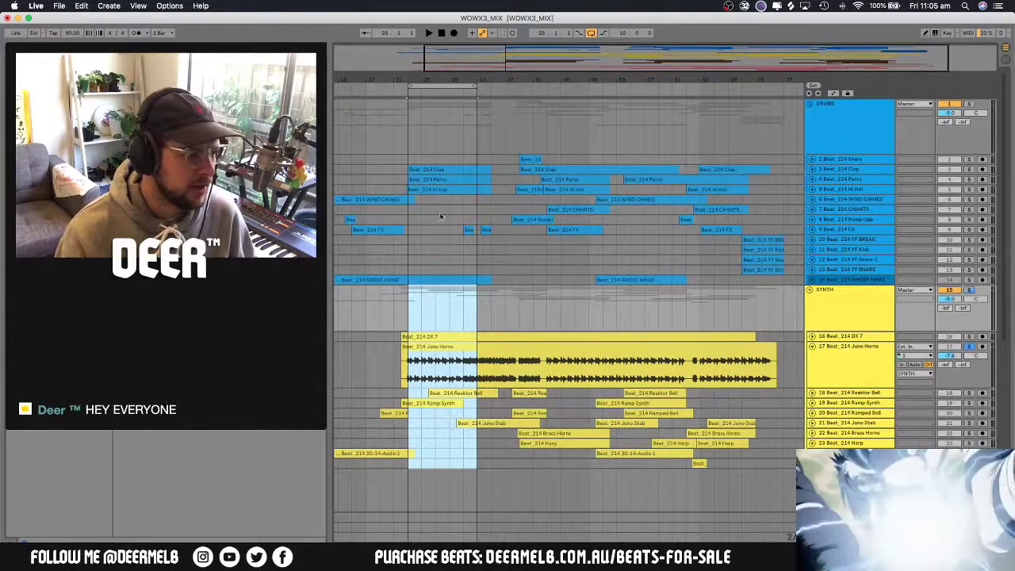
Play the loop and solo the Clap, Perc and Hi Hat tracks alongside Juno Horns
{"action": "left_click", "coordinate": [472, 176]}
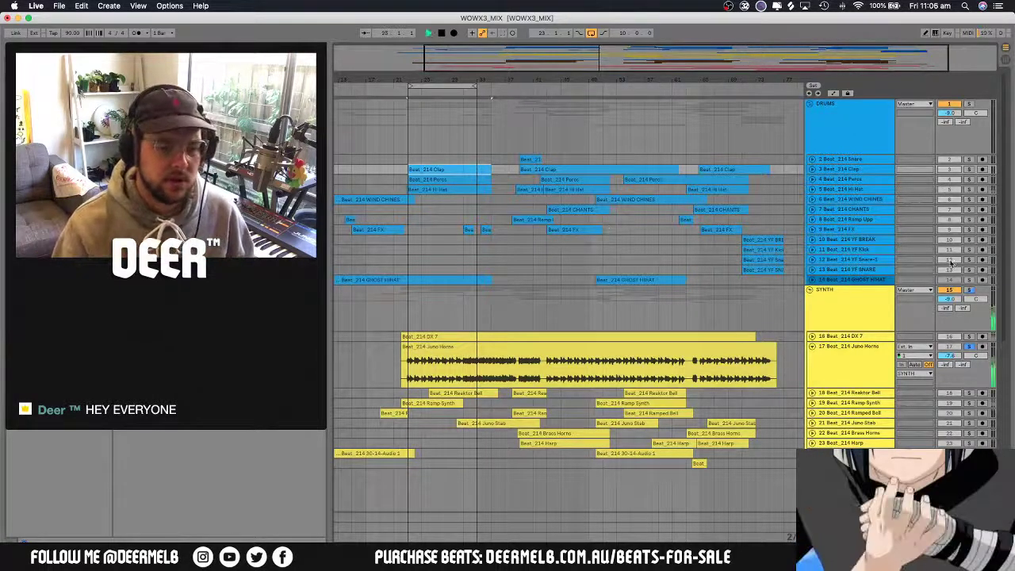
{"action": "left_click", "coordinate": [969, 169]}
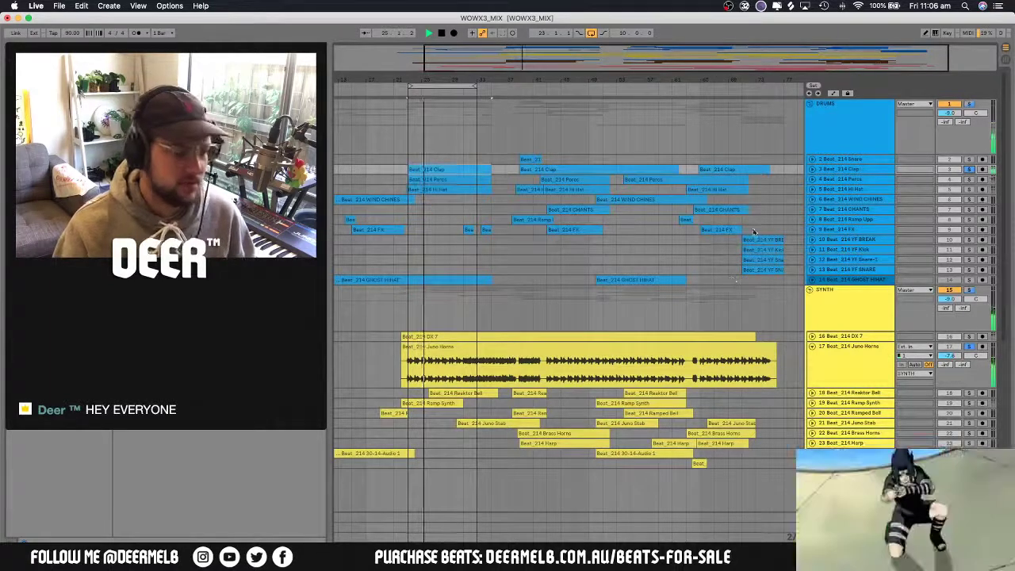
{"action": "left_click", "coordinate": [968, 180]}
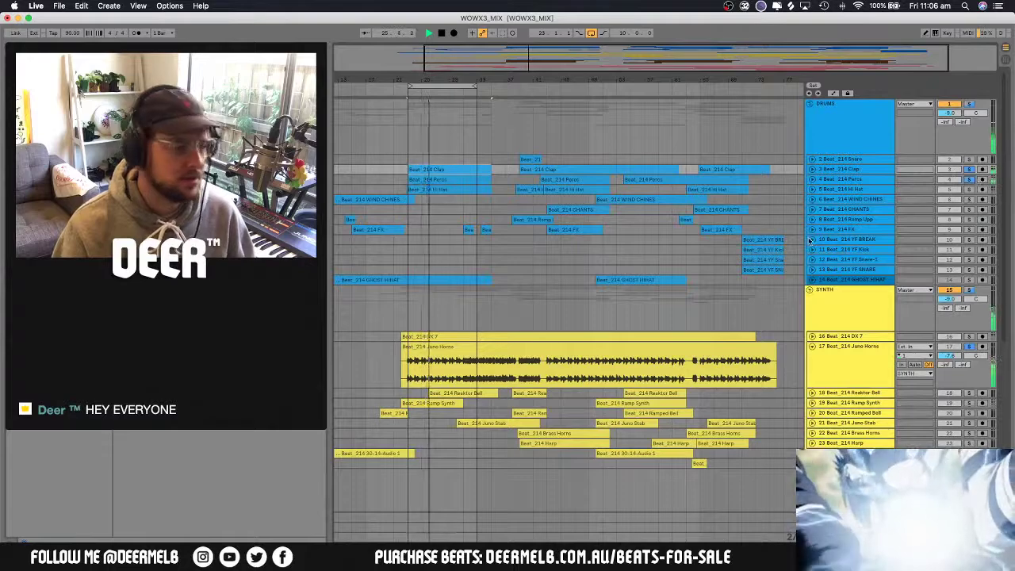
{"action": "double_click", "coordinate": [829, 179]}
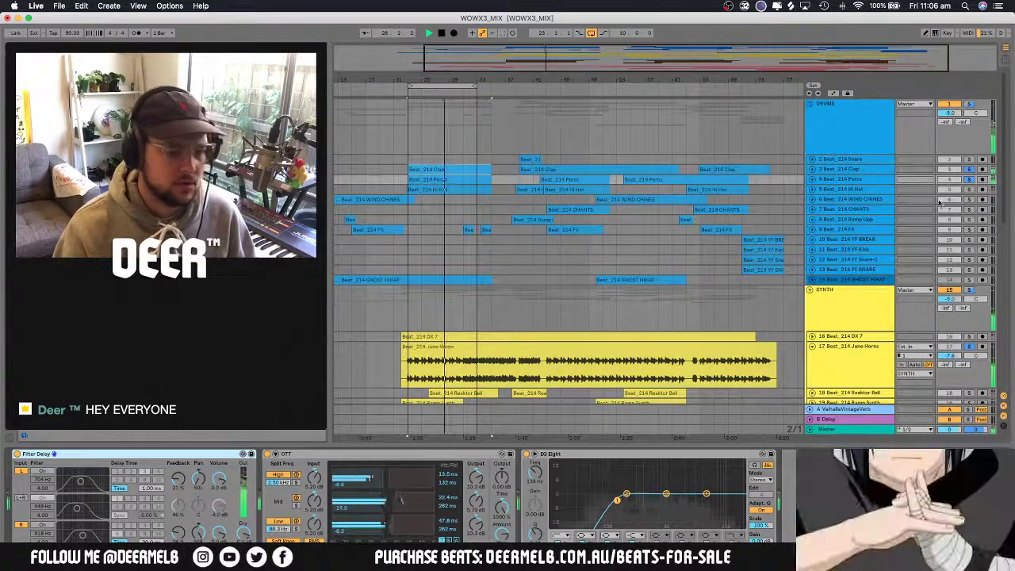
{"action": "scroll", "coordinate": [435, 300], "scroll_direction": "down", "scroll_amount": 4}
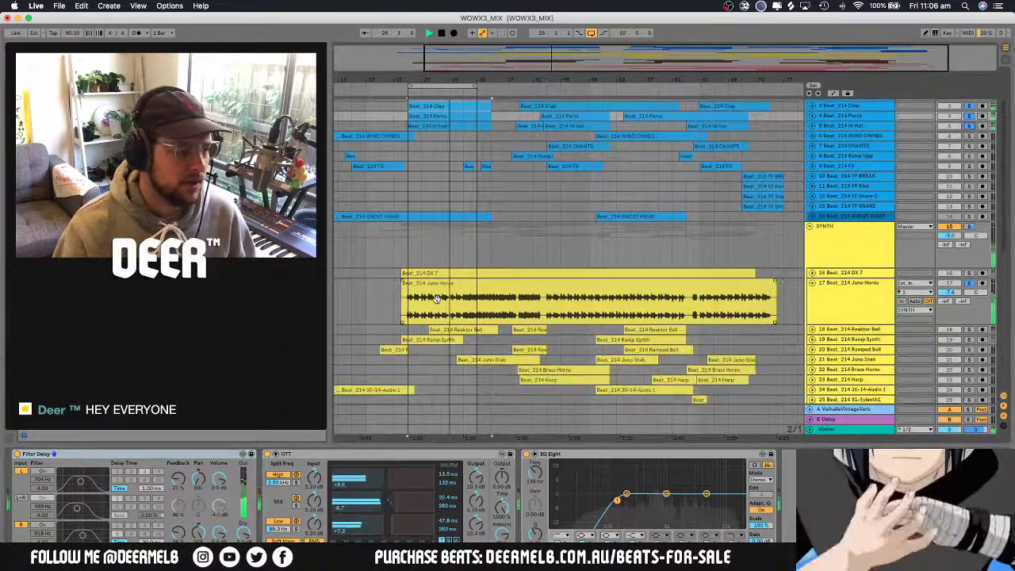
Shorten the loop to eight bars from bar 23, and solo and unfold the Ramp Synth track
{"action": "scroll", "coordinate": [444, 262], "scroll_direction": "down", "scroll_amount": 6}
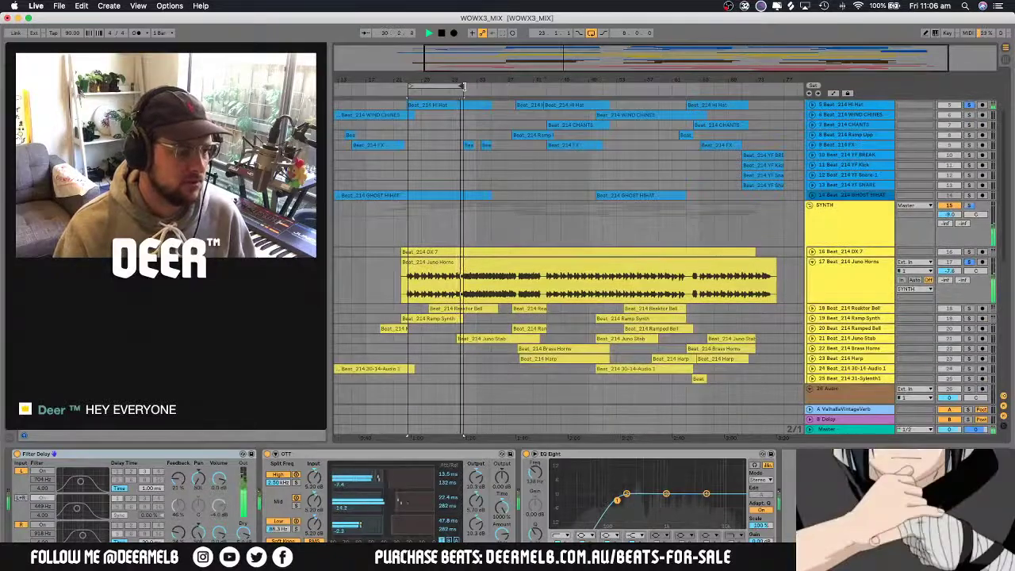
{"action": "scroll", "coordinate": [514, 154], "scroll_direction": "down", "scroll_amount": 6}
{"action": "scroll", "coordinate": [514, 154], "scroll_direction": "down", "scroll_amount": 5}
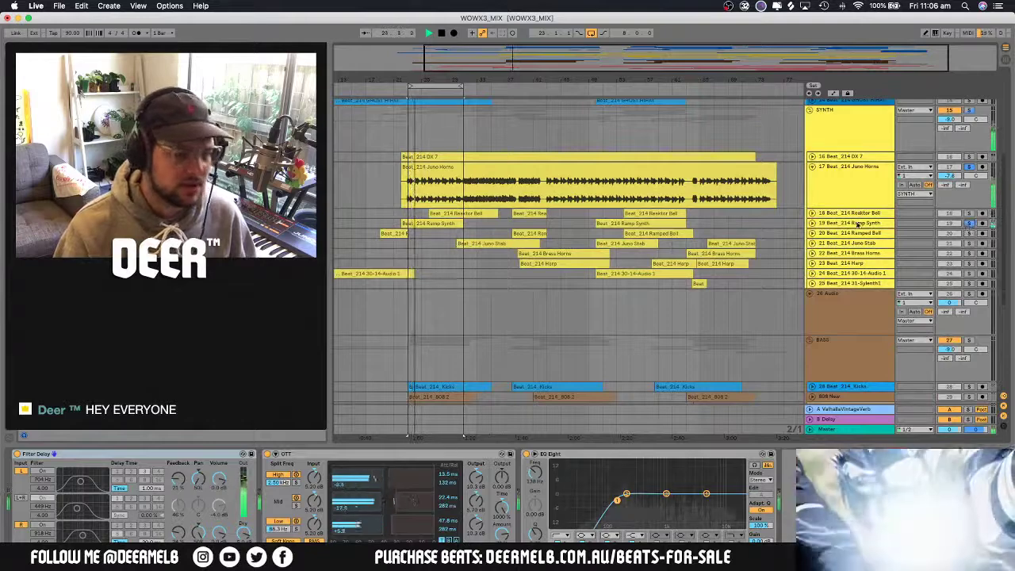
{"action": "left_click", "coordinate": [809, 224]}
{"action": "scroll", "coordinate": [718, 234], "scroll_direction": "down", "scroll_amount": 18}
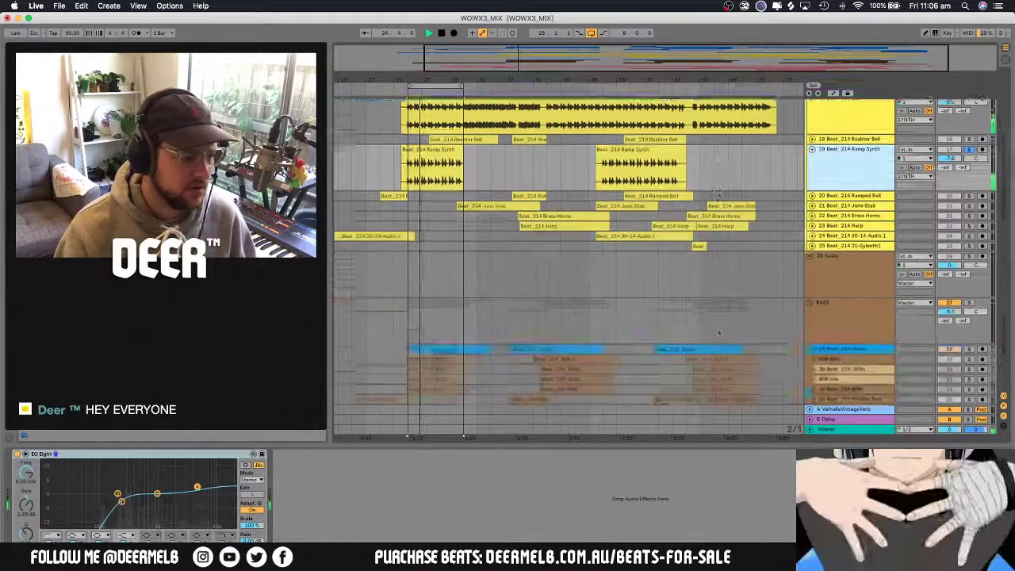
{"action": "scroll", "coordinate": [718, 233], "scroll_direction": "up", "scroll_amount": 20}
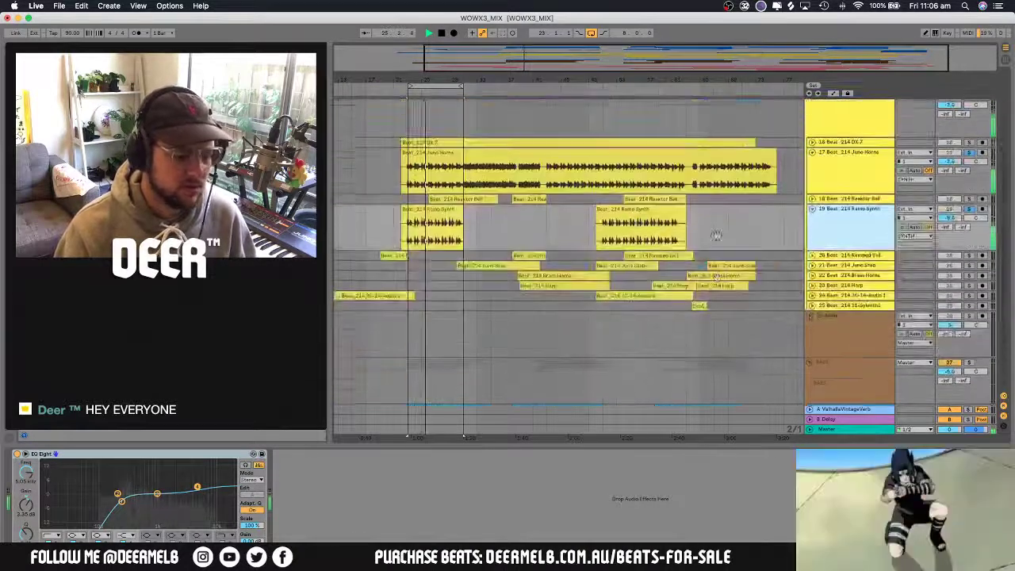
{"action": "scroll", "coordinate": [996, 278], "scroll_direction": "up", "scroll_amount": 6}
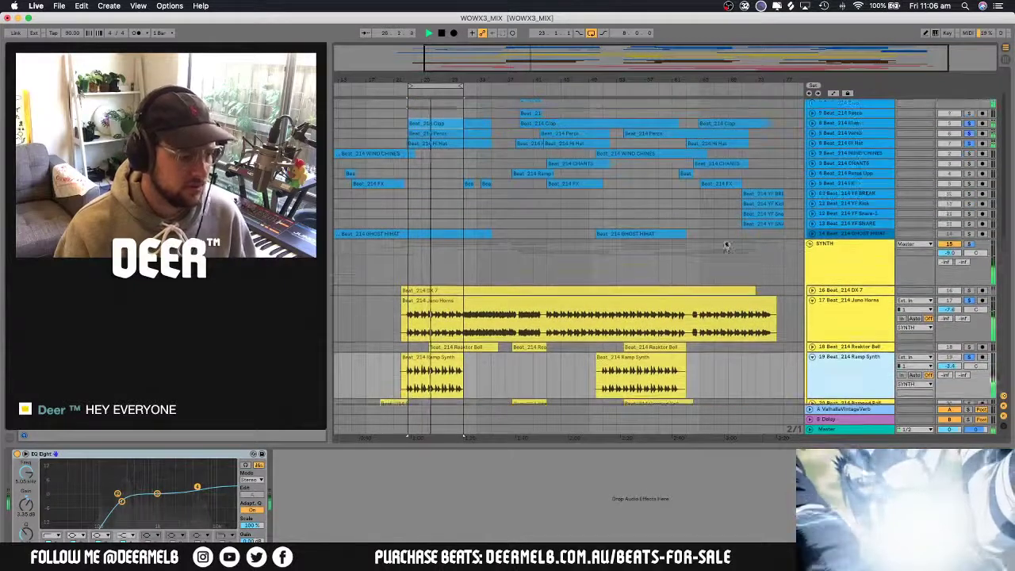
Solo and unfold the DX 7 track, and inspect its clip and the Juno Horns clip during looped playback
{"action": "left_click", "coordinate": [898, 340]}
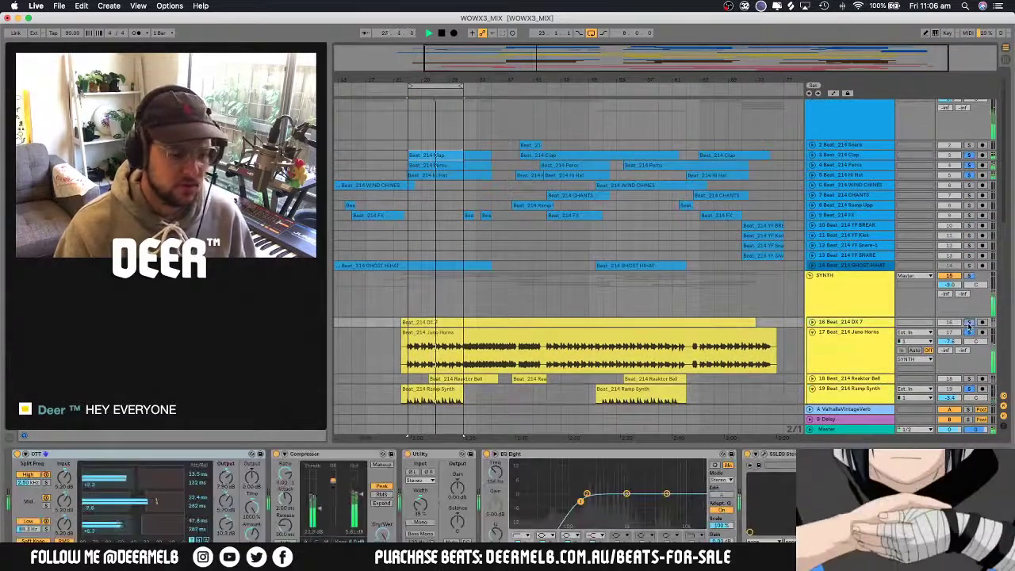
{"action": "left_click", "coordinate": [812, 322]}
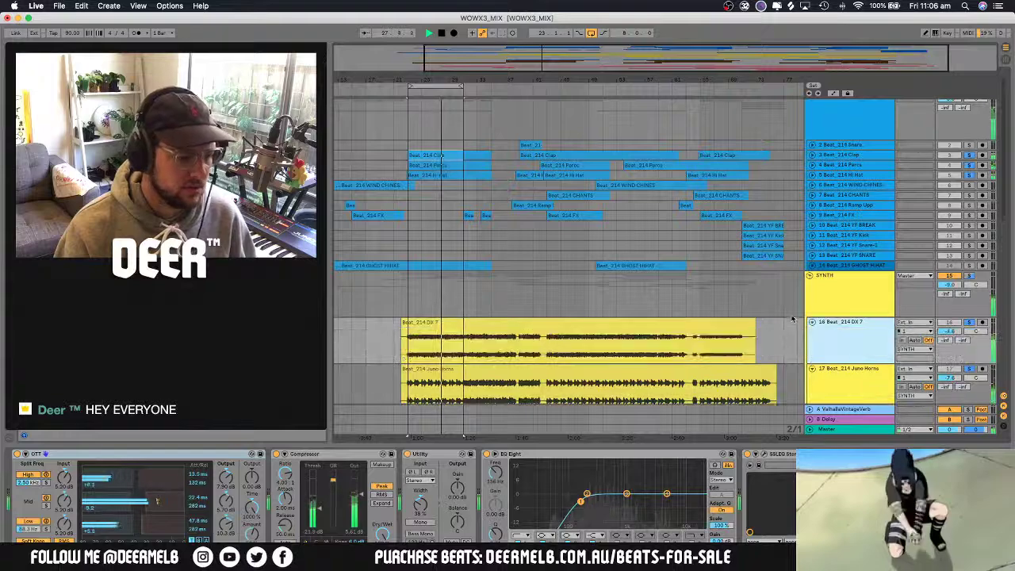
{"action": "scroll", "coordinate": [652, 320], "scroll_direction": "down", "scroll_amount": 14}
{"action": "scroll", "coordinate": [652, 320], "scroll_direction": "down", "scroll_amount": 1}
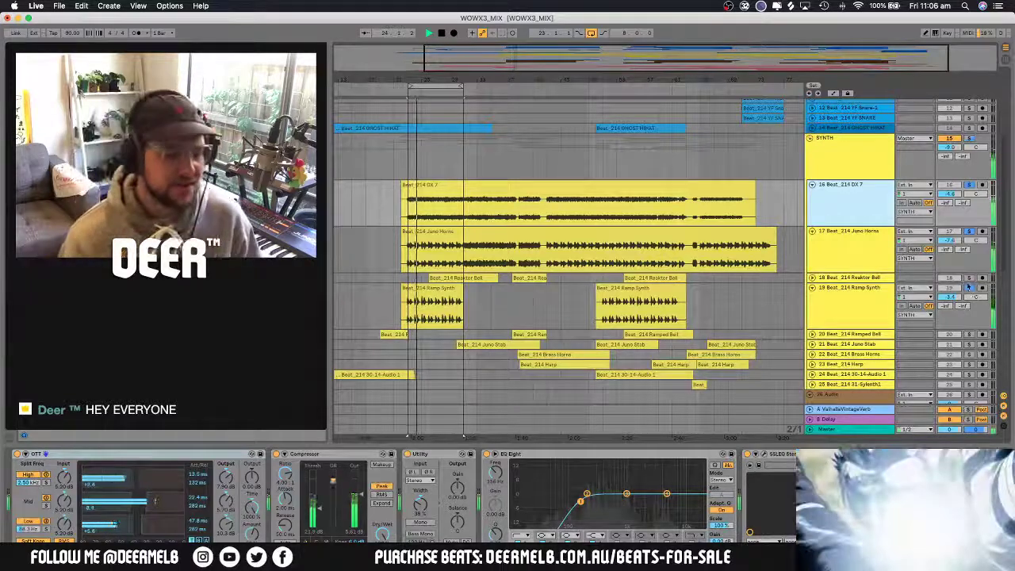
{"action": "left_click", "coordinate": [437, 192]}
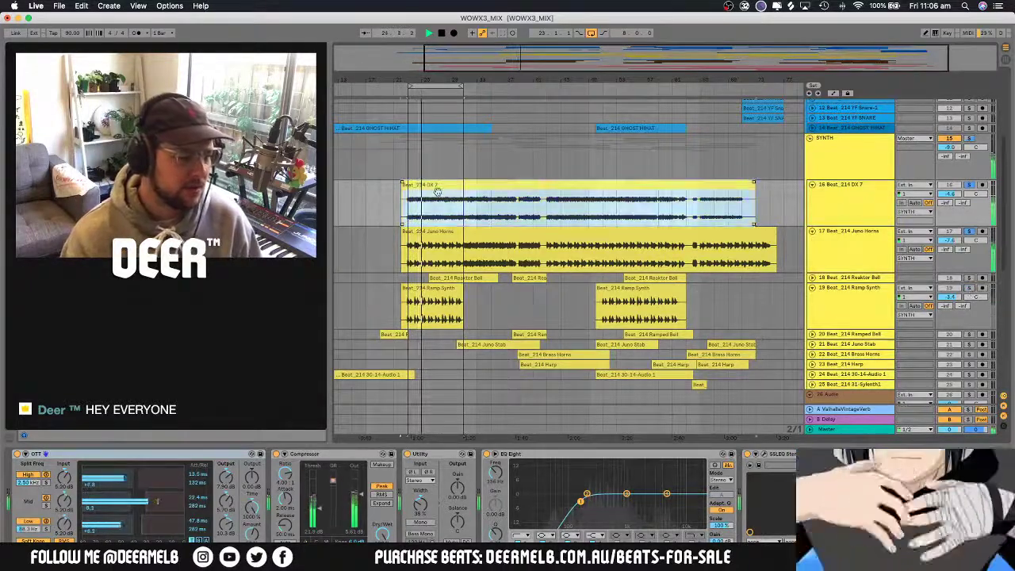
{"action": "left_click", "coordinate": [408, 246]}
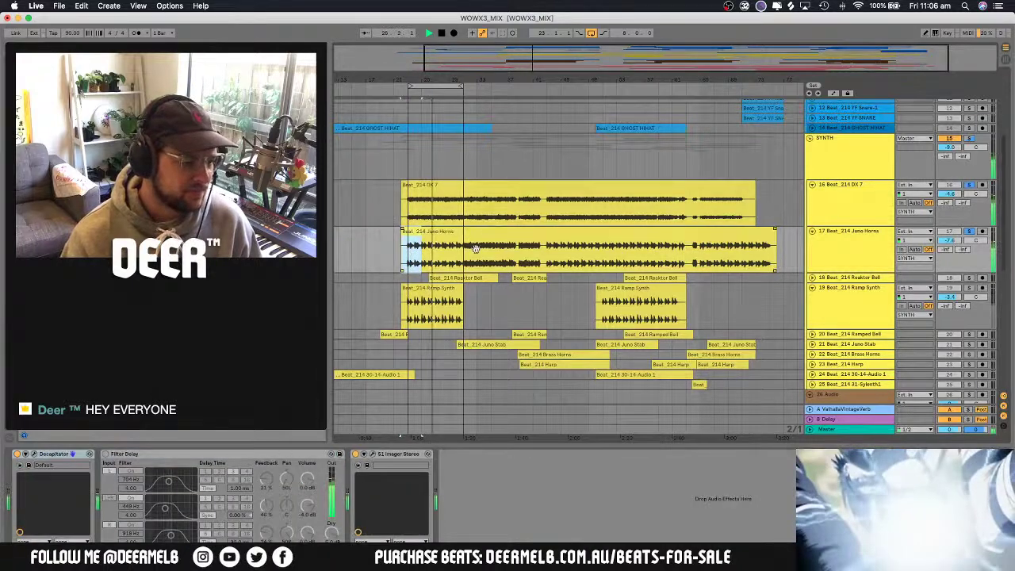
Unfold the Reaktor Bell track and solo it to audition it with the looped synths
{"action": "left_click", "coordinate": [812, 278]}
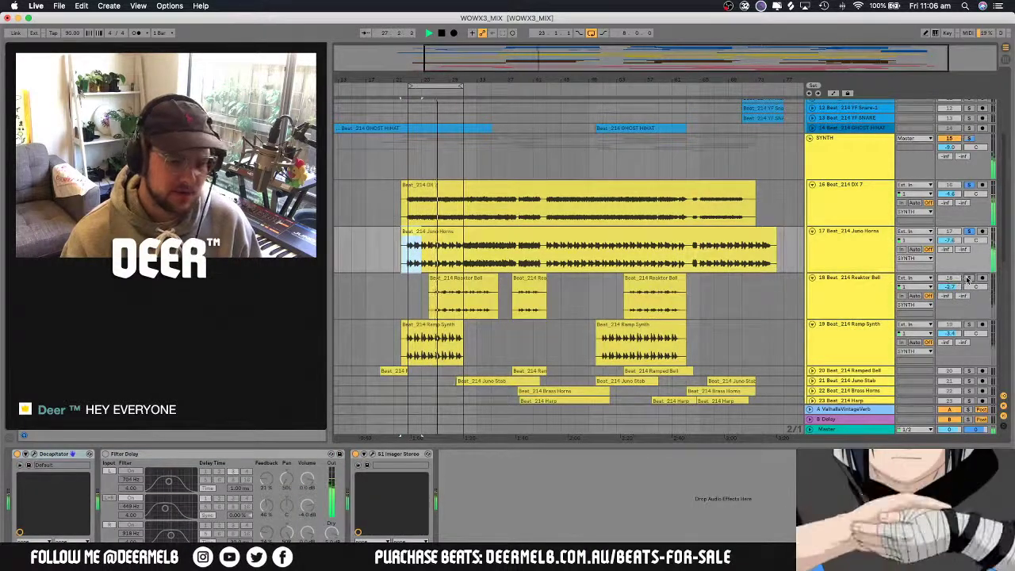
{"action": "left_click", "coordinate": [968, 278]}
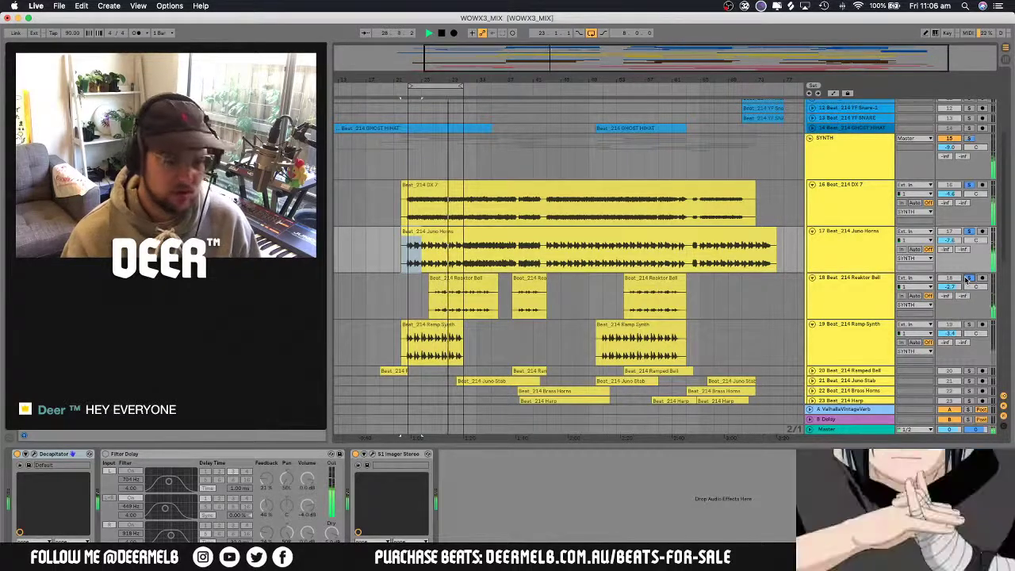
{"action": "scroll", "coordinate": [608, 295], "scroll_direction": "down", "scroll_amount": 2}
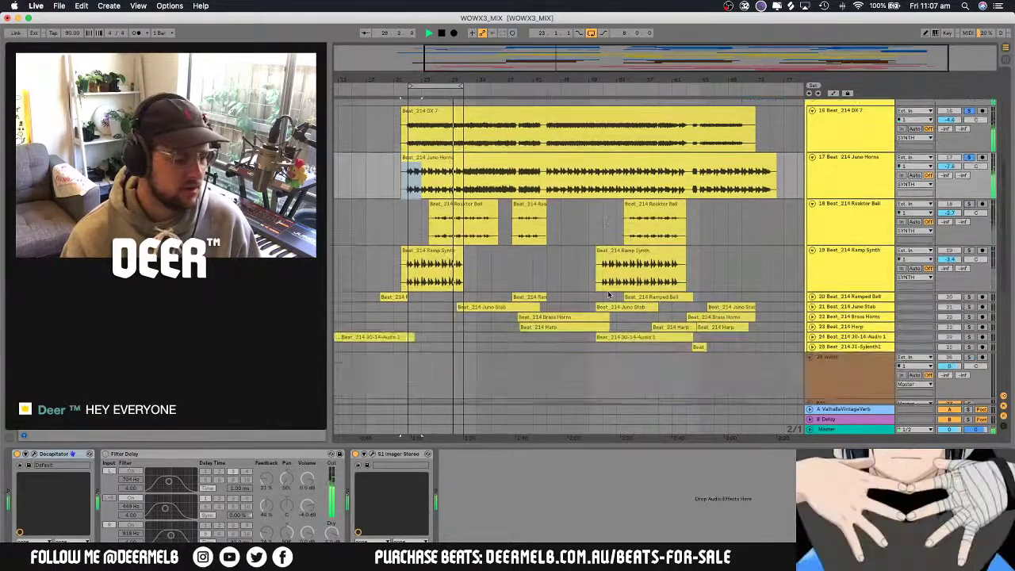
Stop playback and restart the loop from bar 23 with the Ghost Hihat track soloed
{"action": "scroll", "coordinate": [608, 295], "scroll_direction": "up", "scroll_amount": 8}
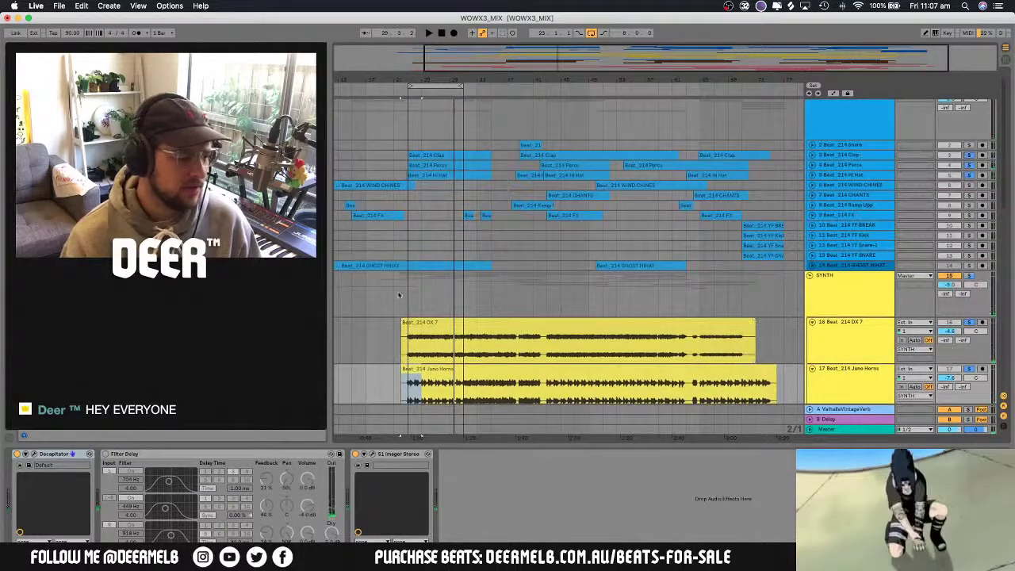
{"action": "left_click", "coordinate": [409, 291]}
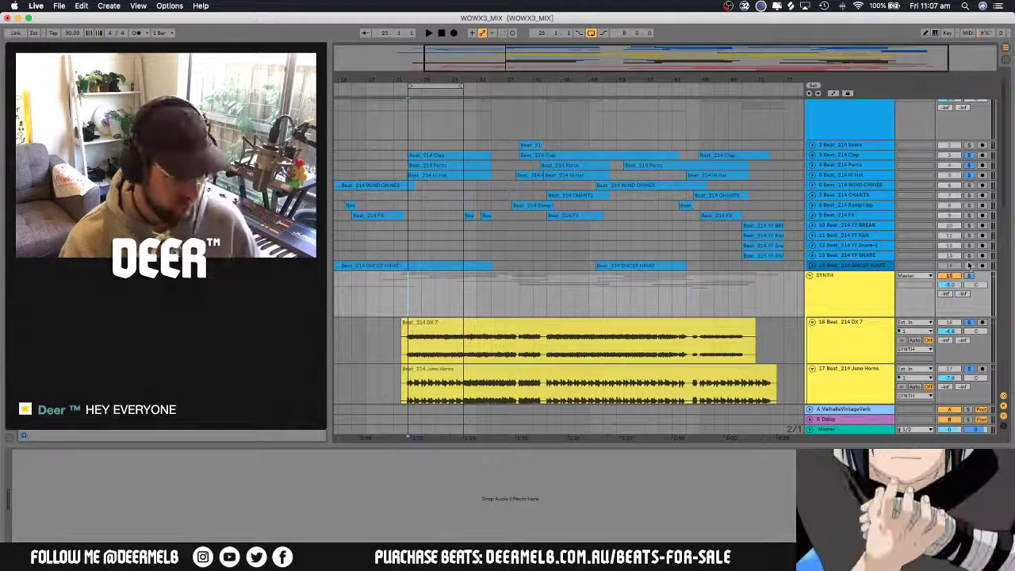
{"action": "left_click", "coordinate": [849, 266]}
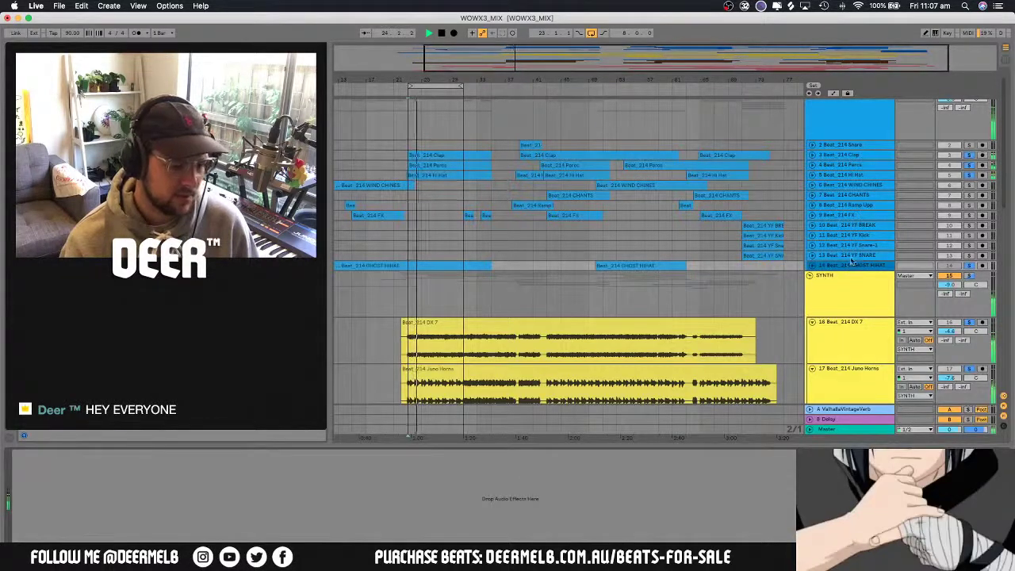
Solo the 808 New and Kicks tracks in the BASS group and unfold 808 New
{"action": "scroll", "coordinate": [970, 231], "scroll_direction": "down", "scroll_amount": 2}
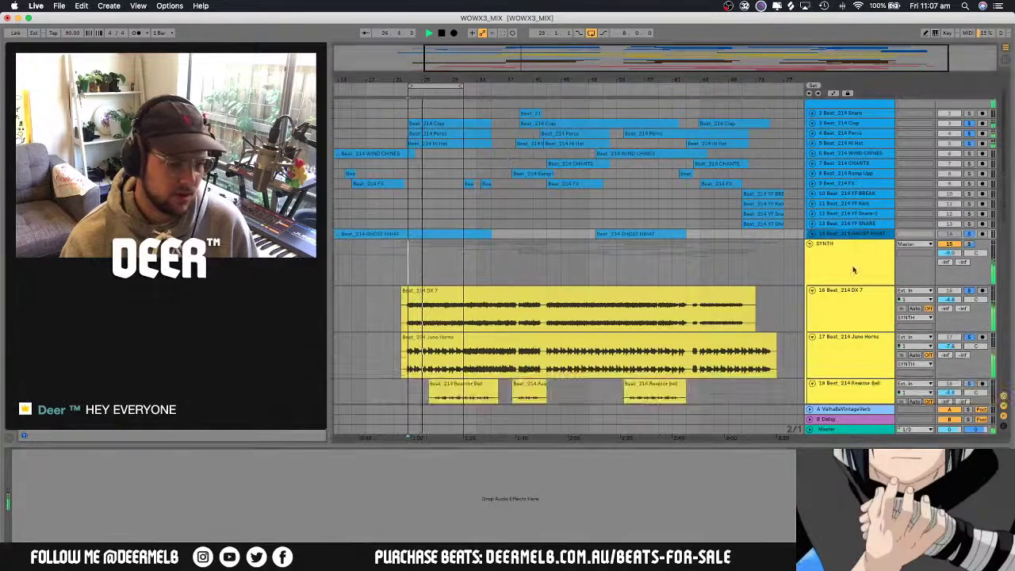
{"action": "scroll", "coordinate": [969, 236], "scroll_direction": "down", "scroll_amount": 12}
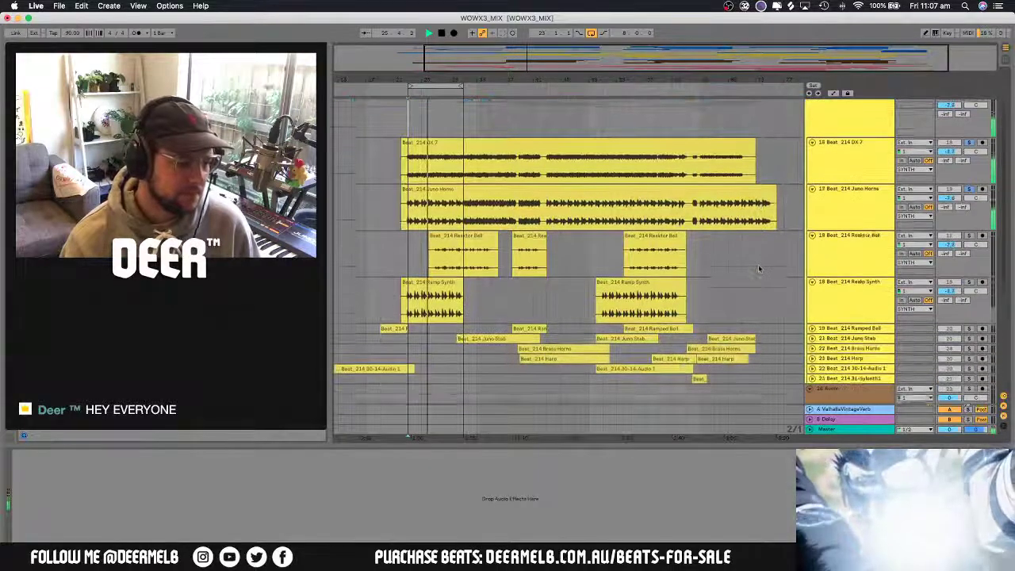
{"action": "scroll", "coordinate": [754, 269], "scroll_direction": "down", "scroll_amount": 9}
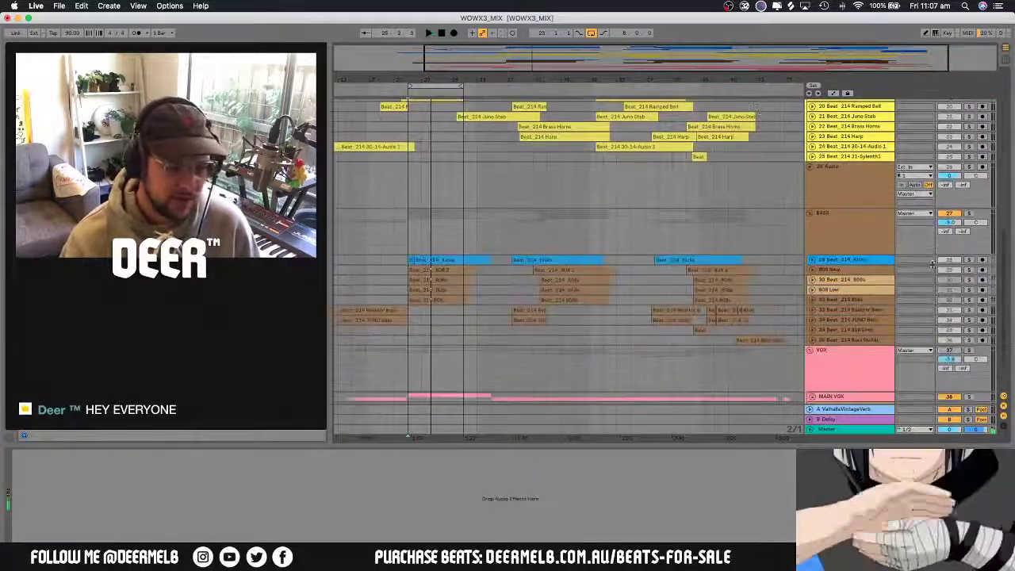
{"action": "left_click", "coordinate": [968, 270]}
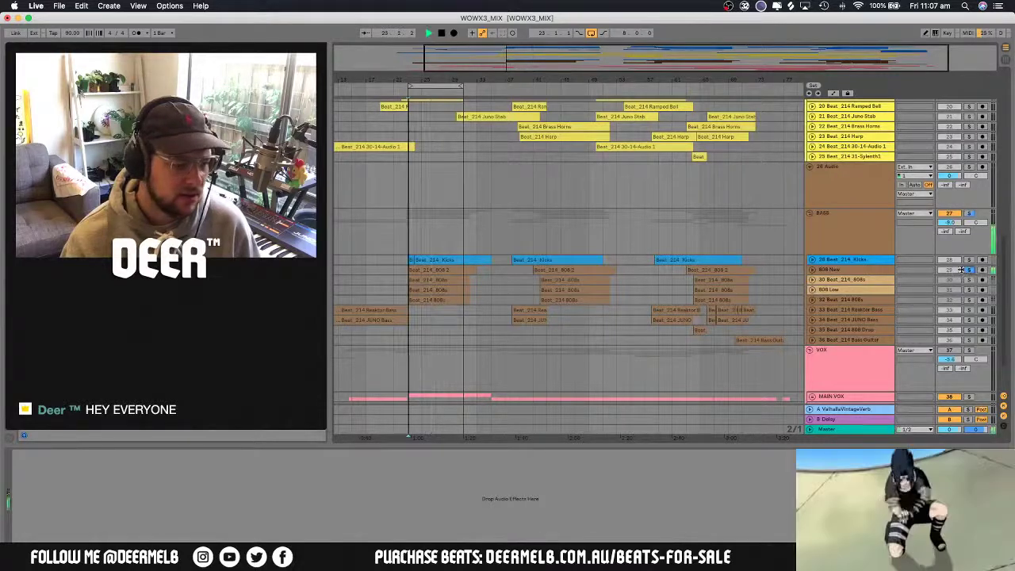
{"action": "left_click", "coordinate": [812, 271]}
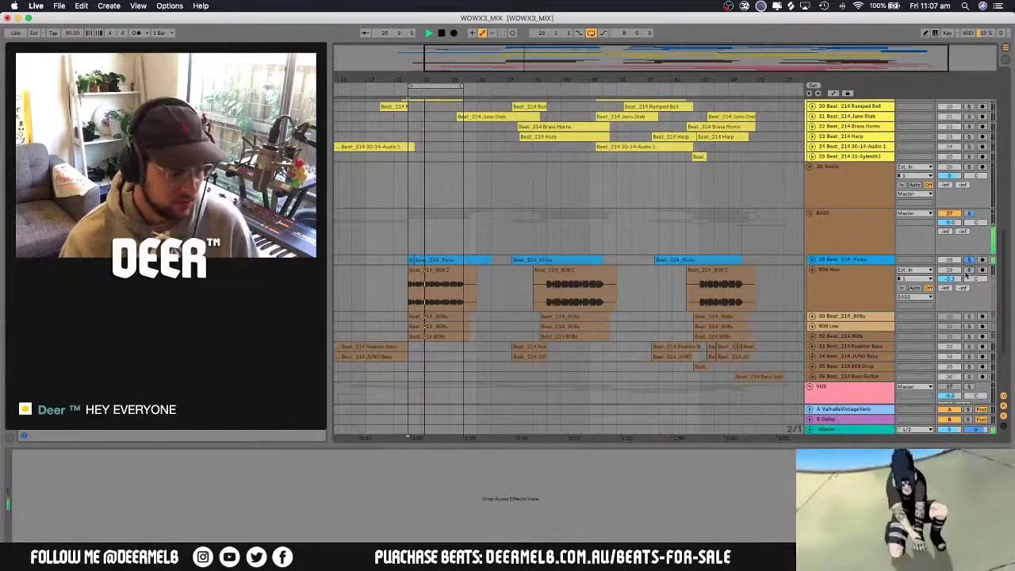
Audition the soloed loop while examining the first 808 New clip, its effects and the surrounding tracks
{"action": "scroll", "coordinate": [632, 254], "scroll_direction": "up", "scroll_amount": 3}
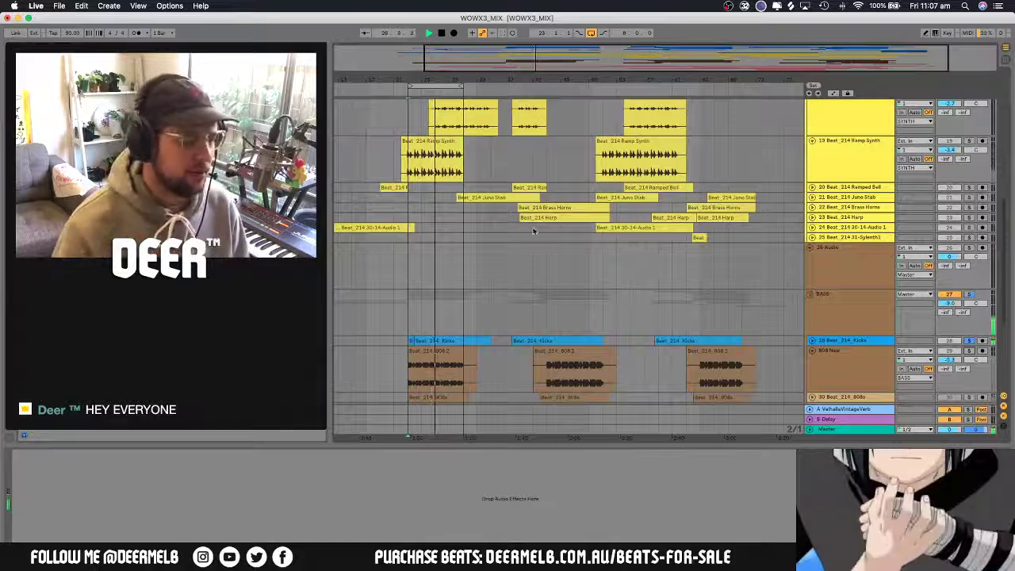
{"action": "scroll", "coordinate": [537, 239], "scroll_direction": "down", "scroll_amount": 3}
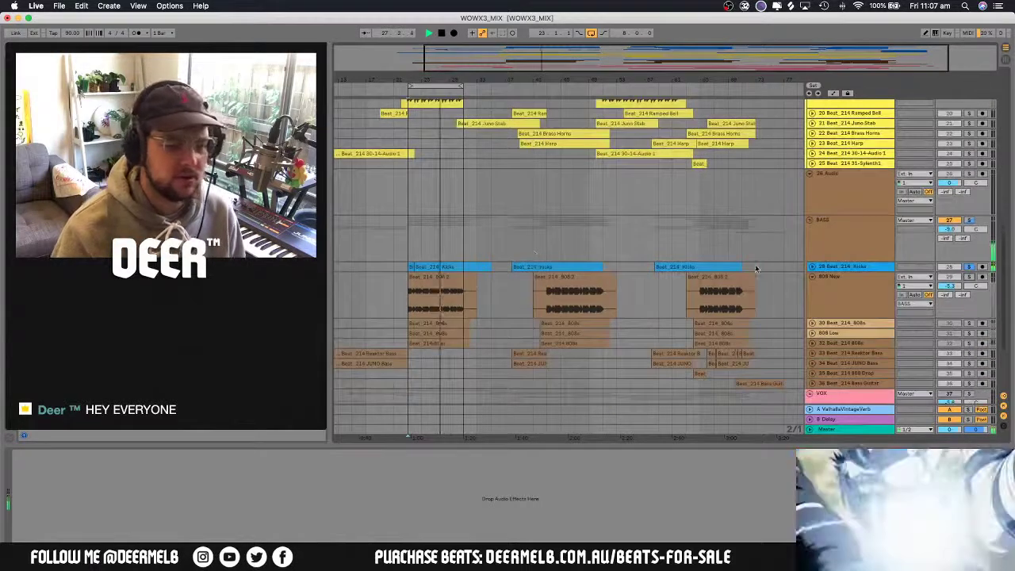
{"action": "scroll", "coordinate": [756, 269], "scroll_direction": "down", "scroll_amount": 4}
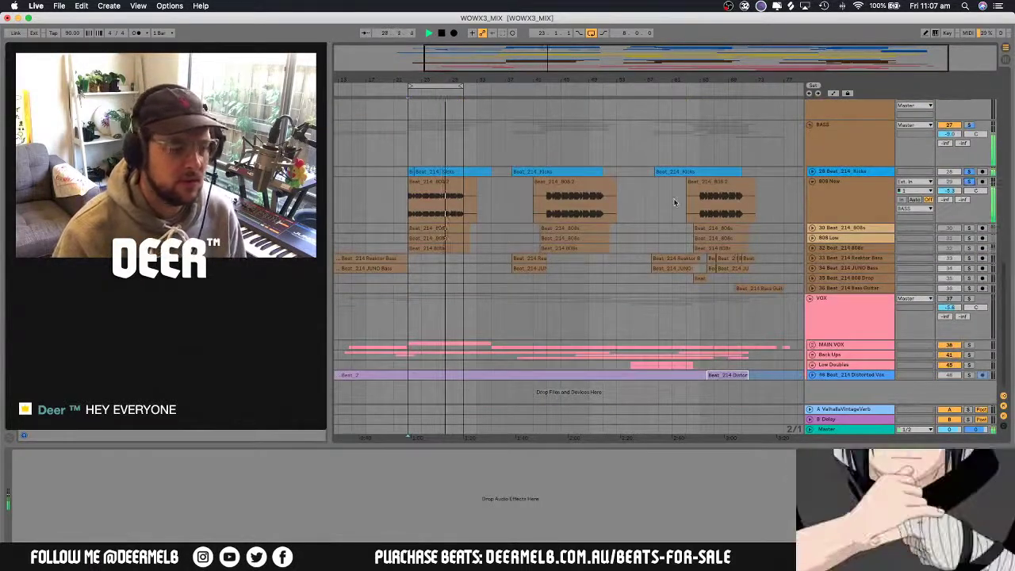
{"action": "left_click", "coordinate": [455, 190]}
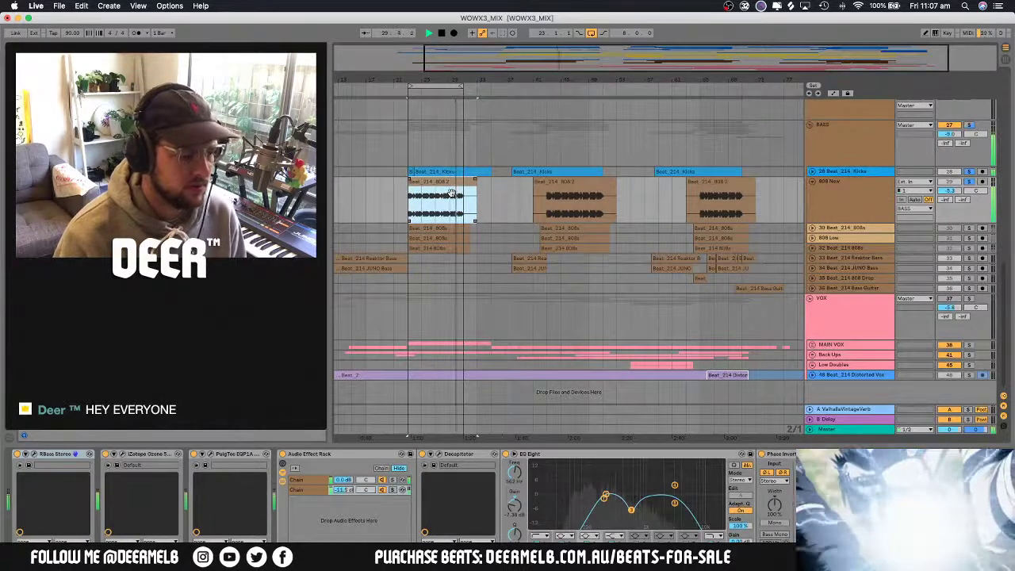
{"action": "scroll", "coordinate": [451, 197], "scroll_direction": "up", "scroll_amount": 10}
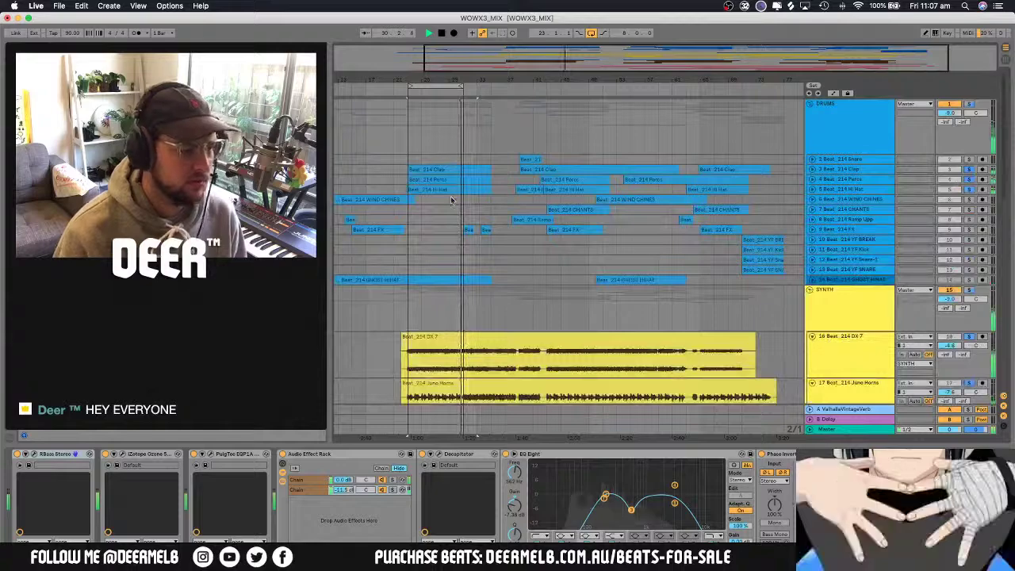
Stop the soloed loop and look through the synth and bass tracks, clearing the remaining solos
{"action": "scroll", "coordinate": [453, 202], "scroll_direction": "down", "scroll_amount": 5}
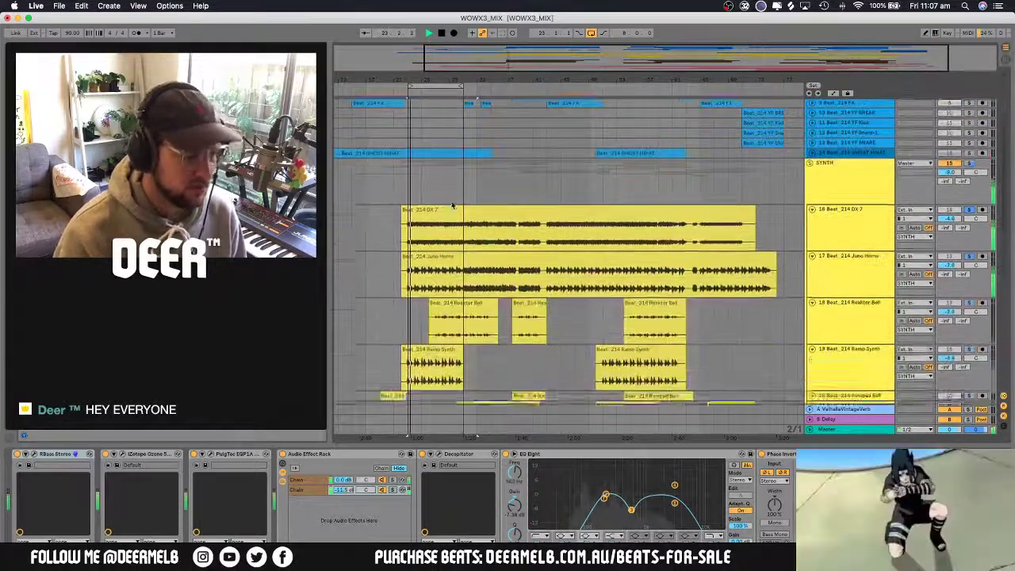
{"action": "scroll", "coordinate": [452, 204], "scroll_direction": "down", "scroll_amount": 8}
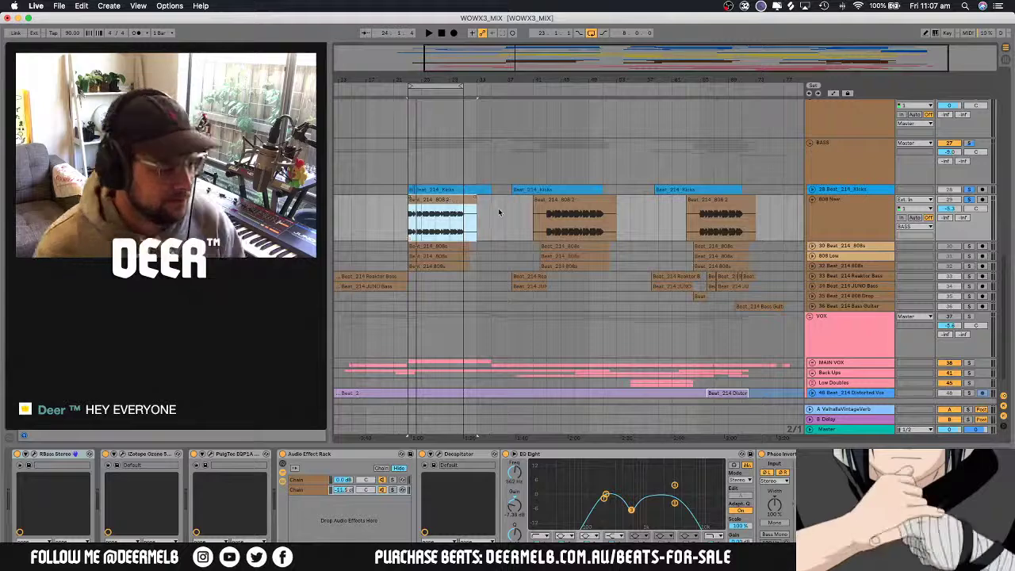
{"action": "scroll", "coordinate": [498, 208], "scroll_direction": "up", "scroll_amount": 10}
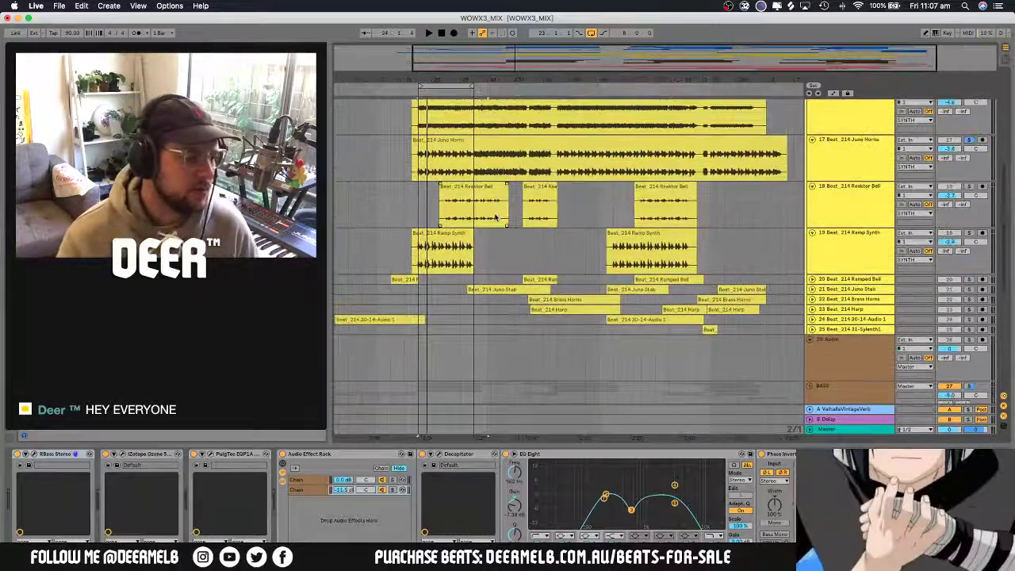
{"action": "scroll", "coordinate": [496, 217], "scroll_direction": "up", "scroll_amount": 10}
{"action": "left_click", "coordinate": [503, 231]}
{"action": "scroll", "coordinate": [506, 206], "scroll_direction": "down", "scroll_amount": 12}
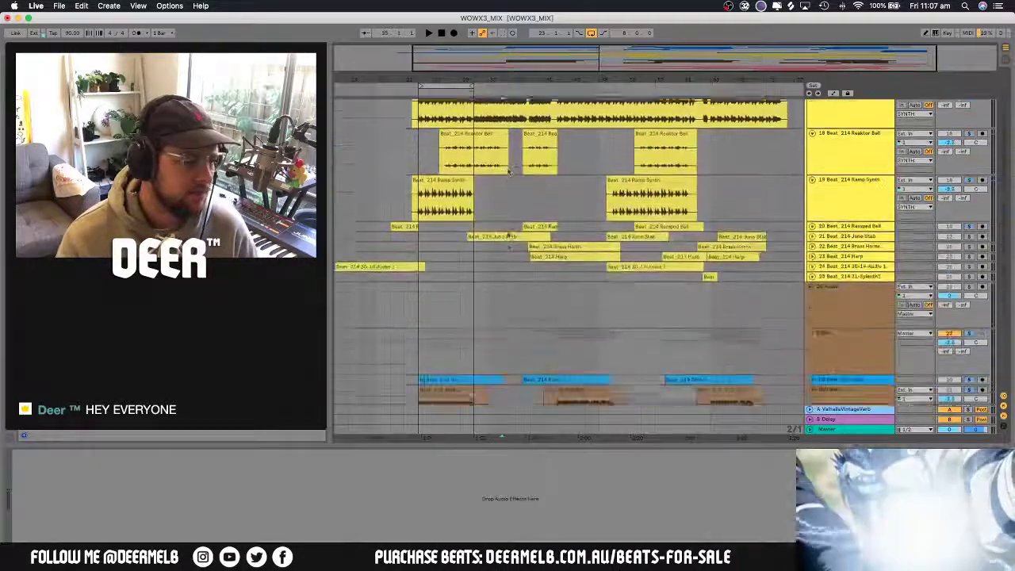
{"action": "scroll", "coordinate": [508, 171], "scroll_direction": "down", "scroll_amount": 8}
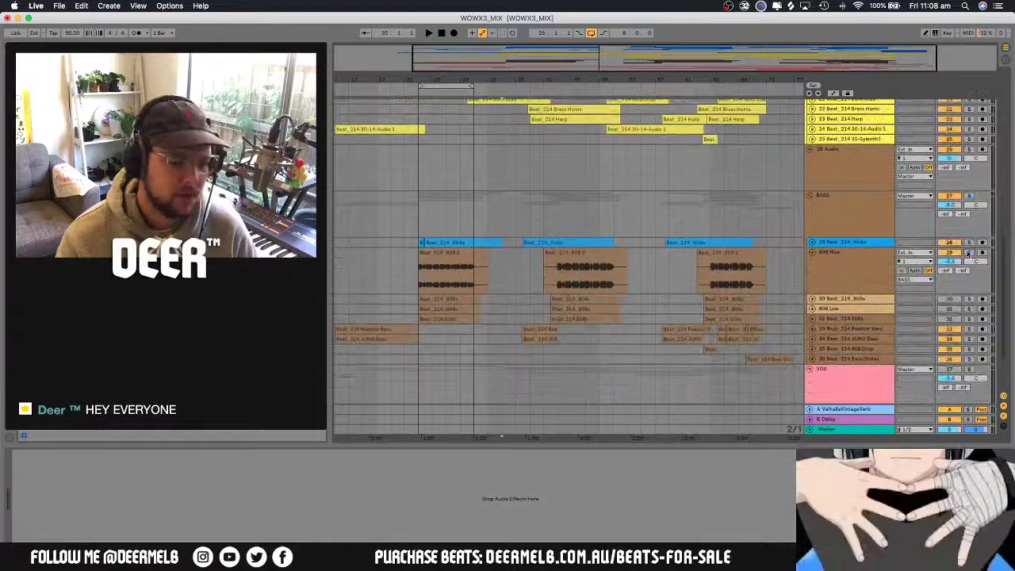
{"action": "scroll", "coordinate": [562, 253], "scroll_direction": "down", "scroll_amount": 5}
{"action": "scroll", "coordinate": [554, 253], "scroll_direction": "up", "scroll_amount": 5}
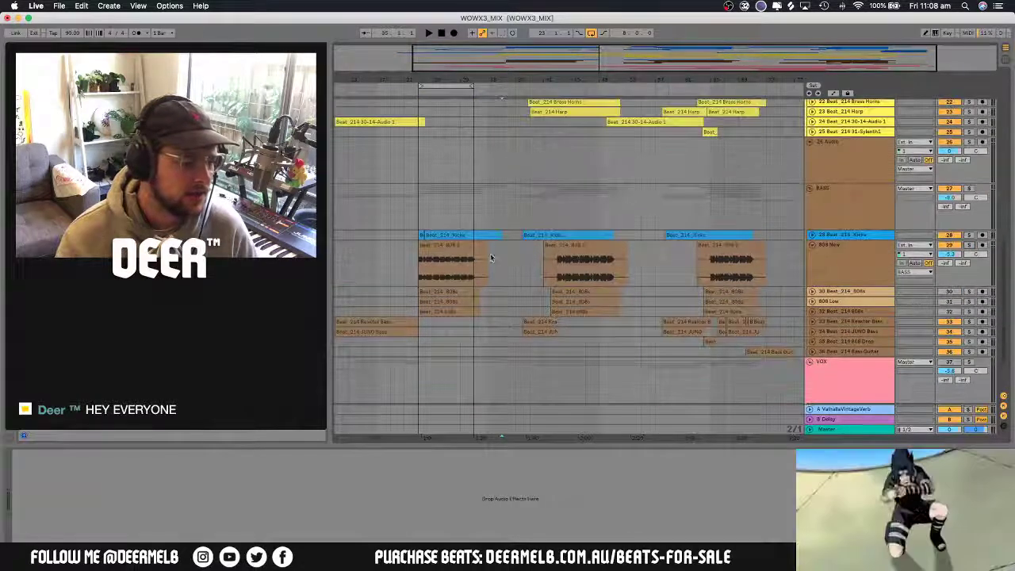
Audition the first 808 New clip in solo, opening its waveform and returning to the track's effects
{"action": "left_click", "coordinate": [450, 252]}
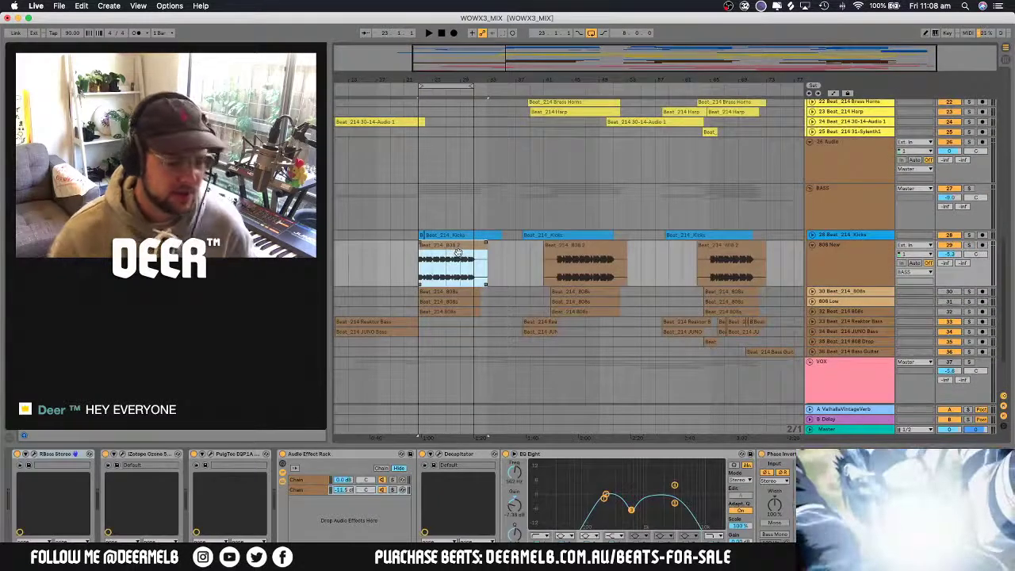
{"action": "key", "text": "space"}
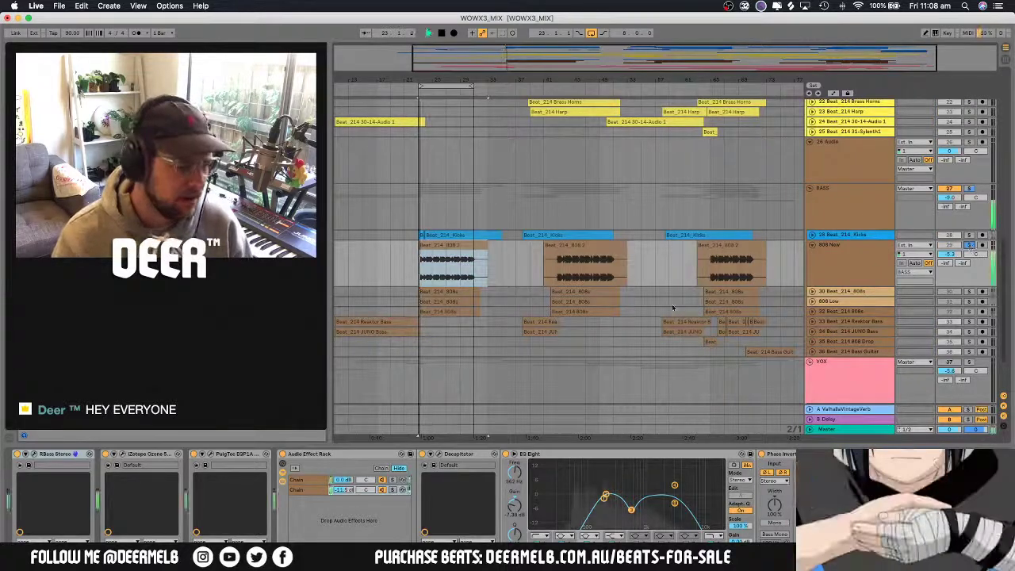
{"action": "double_click", "coordinate": [444, 252]}
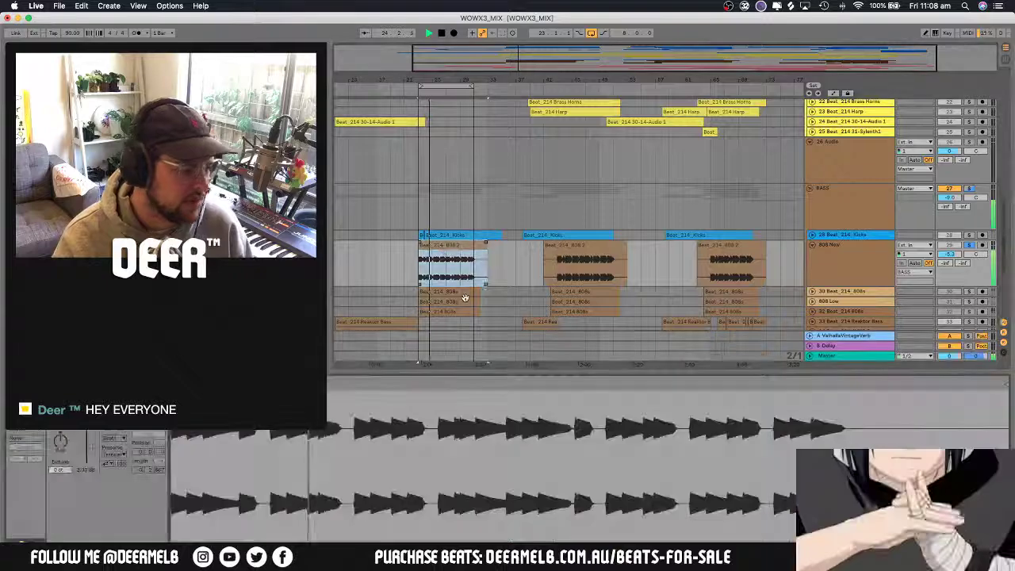
{"action": "key", "text": "shift+Tab"}
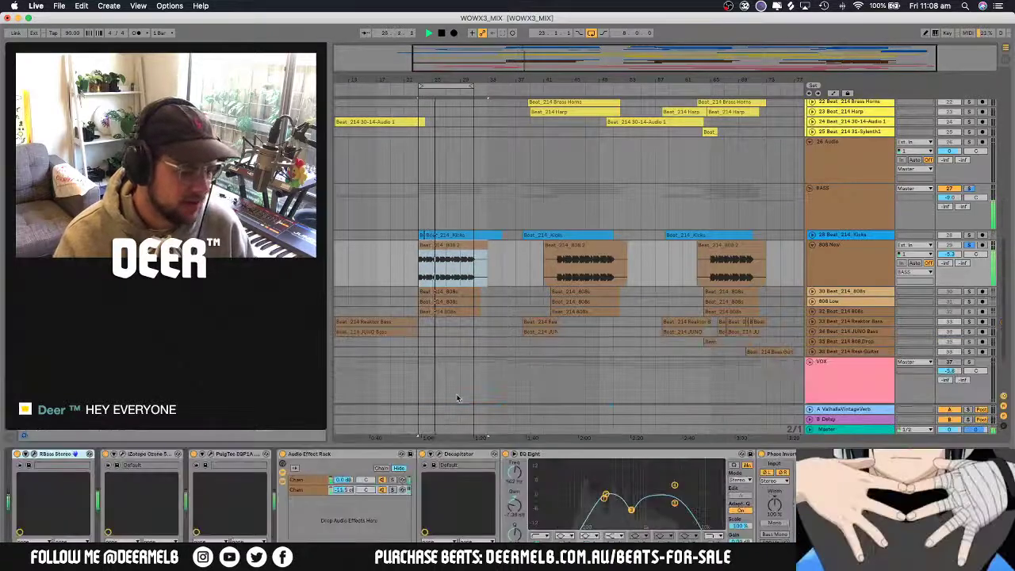
Stop playback and examine how the drum, synth and bass clips are arranged across the song
{"action": "scroll", "coordinate": [657, 320], "scroll_direction": "down", "scroll_amount": 3}
{"action": "scroll", "coordinate": [657, 317], "scroll_direction": "up", "scroll_amount": 10}
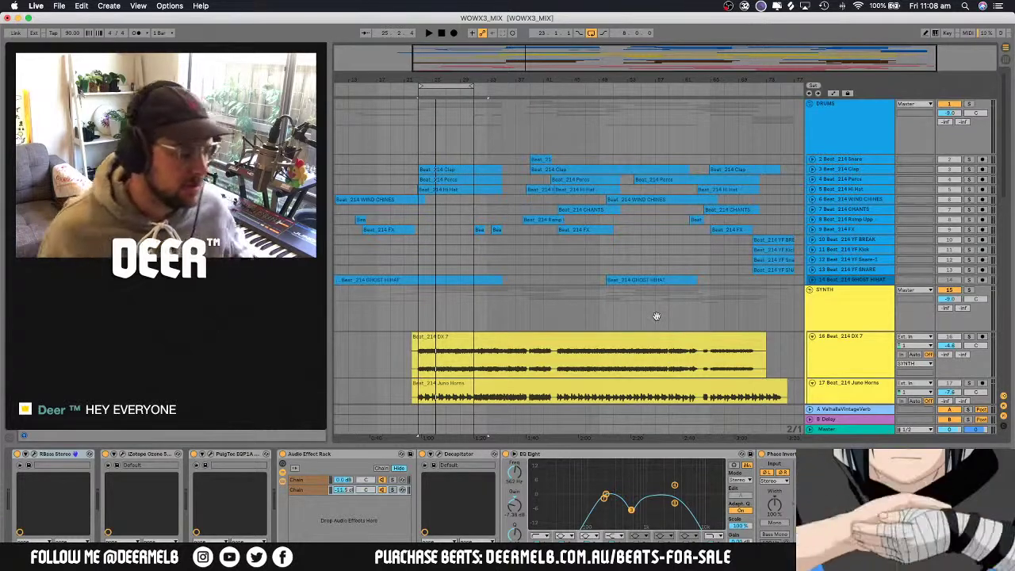
{"action": "scroll", "coordinate": [673, 202], "scroll_direction": "down", "scroll_amount": 3}
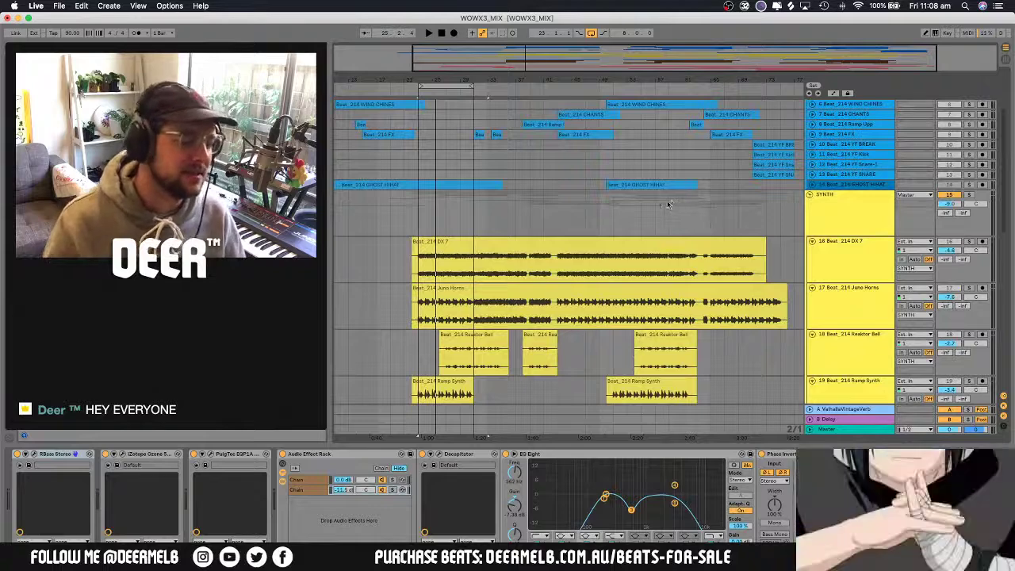
{"action": "scroll", "coordinate": [669, 205], "scroll_direction": "down", "scroll_amount": 5}
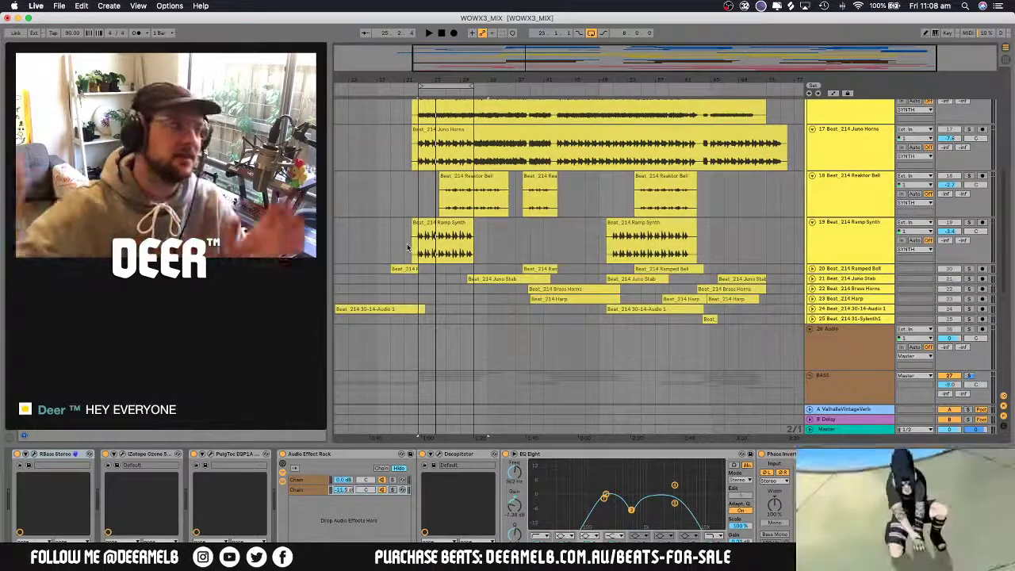
{"action": "scroll", "coordinate": [637, 265], "scroll_direction": "up", "scroll_amount": 5}
{"action": "scroll", "coordinate": [603, 278], "scroll_direction": "down", "scroll_amount": 3}
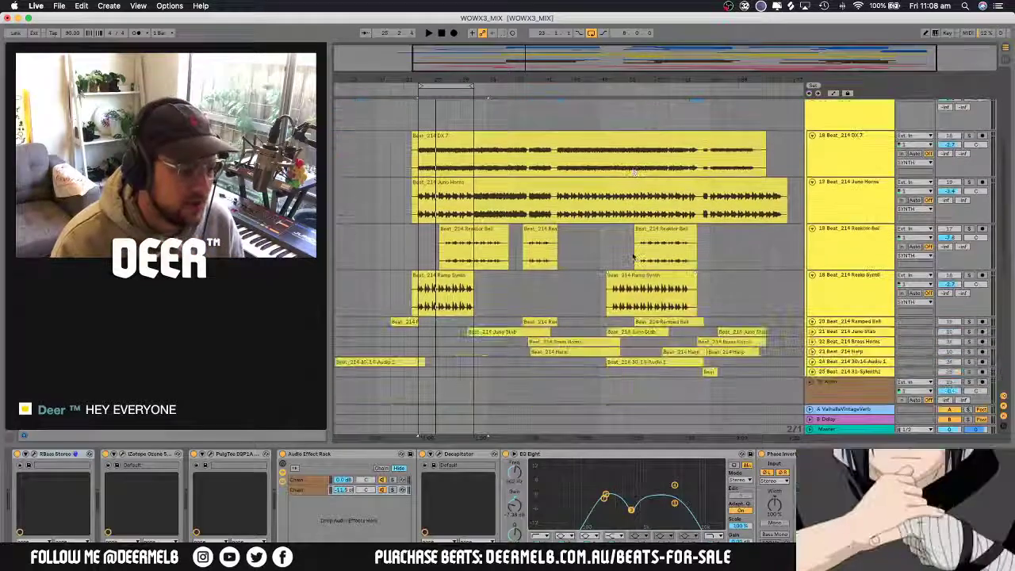
Unfold the Juno Stab track and play the full mix from its first clip with all solos cleared
{"action": "left_click", "coordinate": [480, 332]}
{"action": "left_click", "coordinate": [813, 332]}
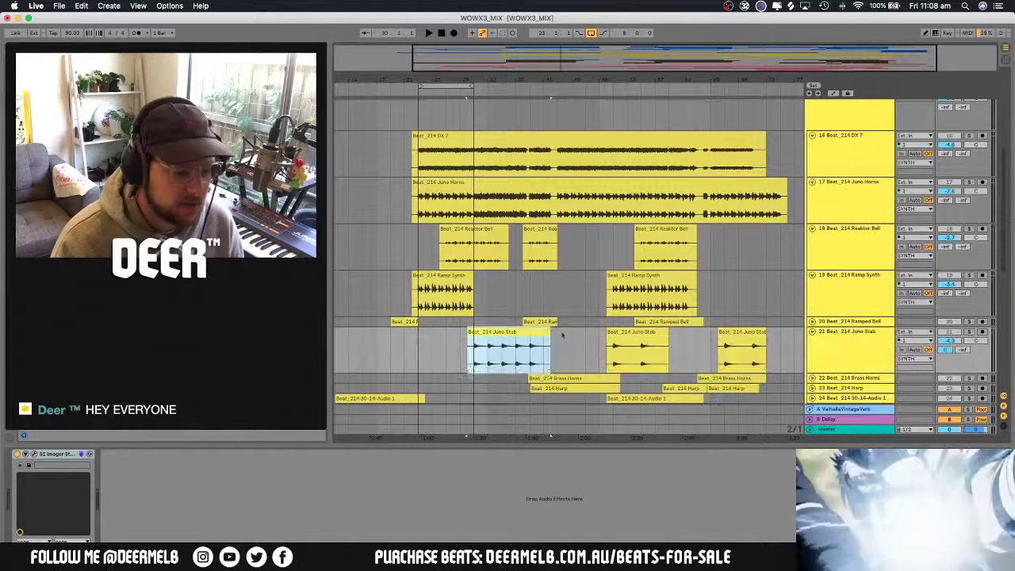
{"action": "left_click", "coordinate": [969, 331]}
{"action": "key", "text": "space"}
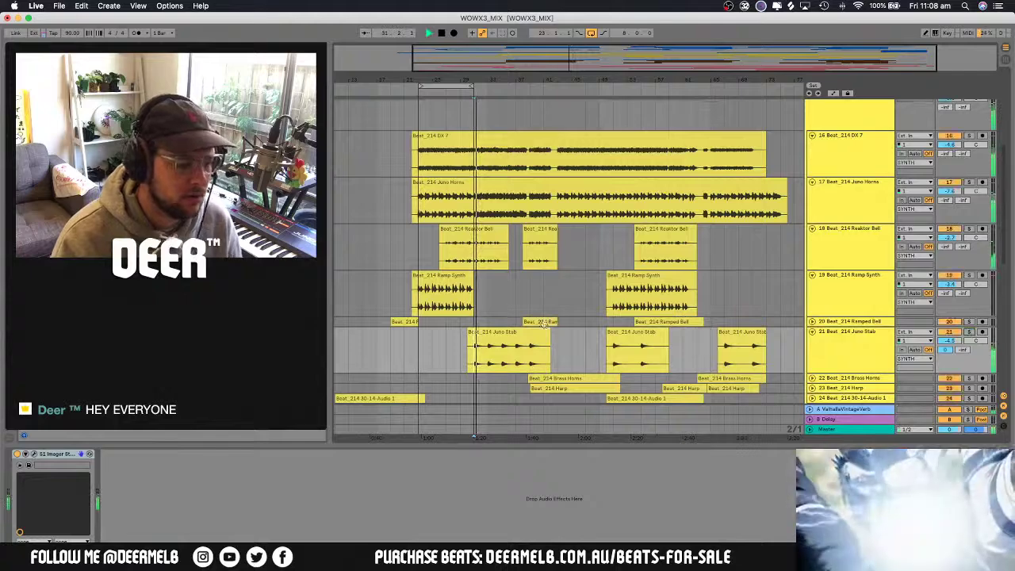
Listen to the full mix while examining the drum, synth, bass and vocal tracks, and stop playback
{"action": "scroll", "coordinate": [479, 312], "scroll_direction": "up", "scroll_amount": 2}
{"action": "scroll", "coordinate": [479, 312], "scroll_direction": "up", "scroll_amount": 5}
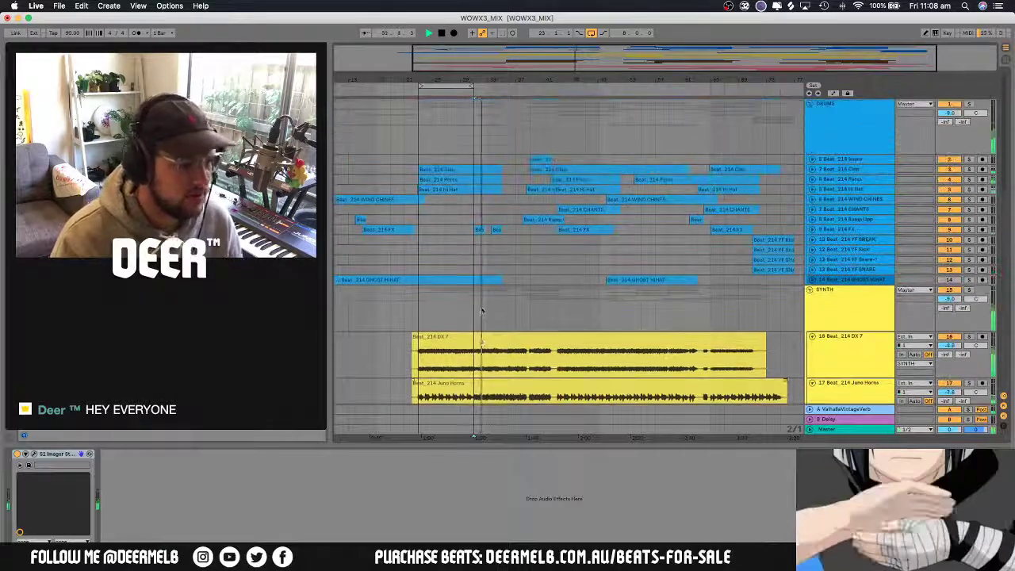
{"action": "scroll", "coordinate": [480, 312], "scroll_direction": "down", "scroll_amount": 10}
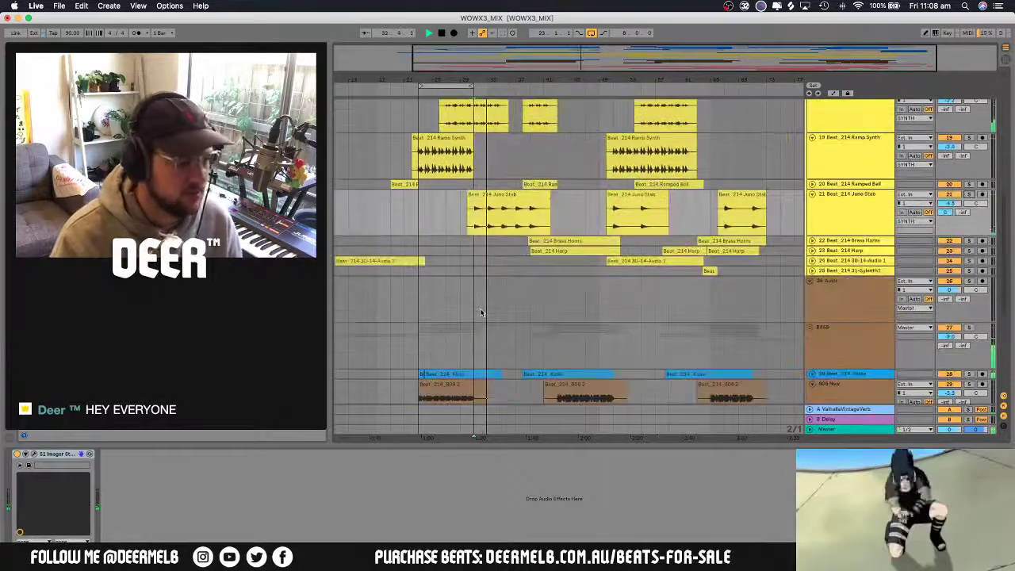
{"action": "scroll", "coordinate": [479, 311], "scroll_direction": "up", "scroll_amount": 3}
{"action": "scroll", "coordinate": [479, 312], "scroll_direction": "down", "scroll_amount": 10}
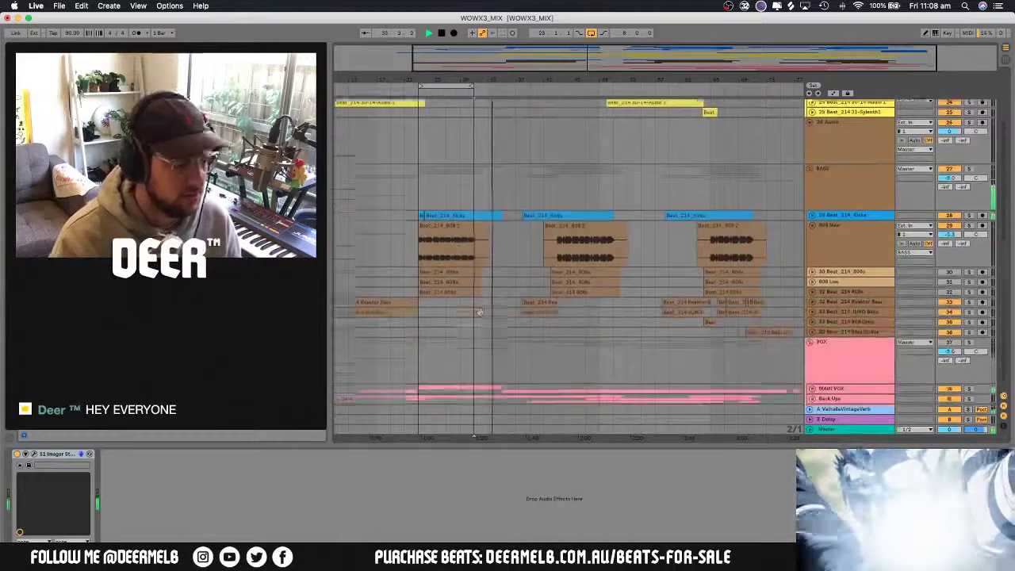
{"action": "scroll", "coordinate": [480, 156], "scroll_direction": "up", "scroll_amount": 6}
{"action": "scroll", "coordinate": [480, 157], "scroll_direction": "up", "scroll_amount": 5}
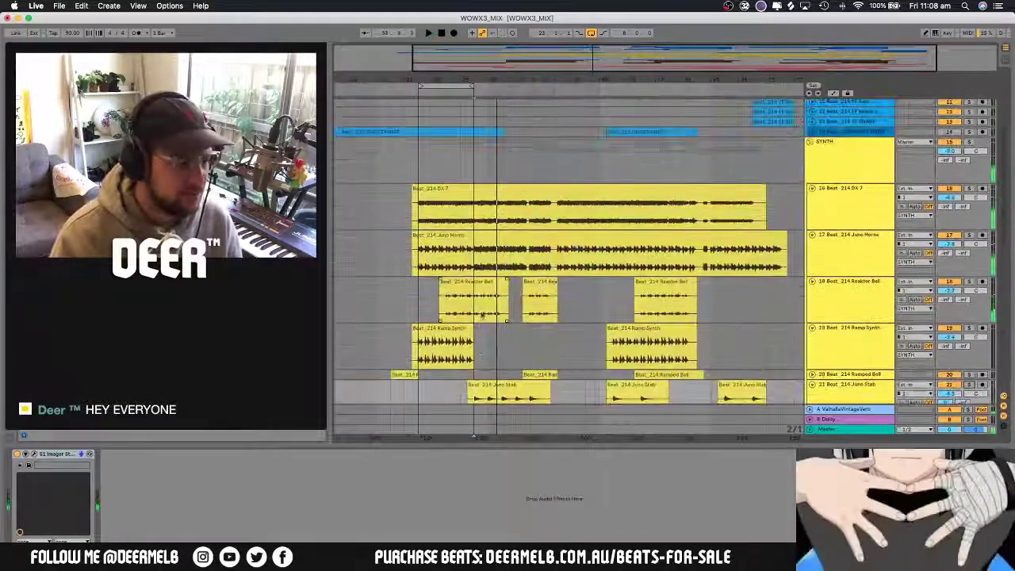
{"action": "scroll", "coordinate": [533, 255], "scroll_direction": "up", "scroll_amount": 6}
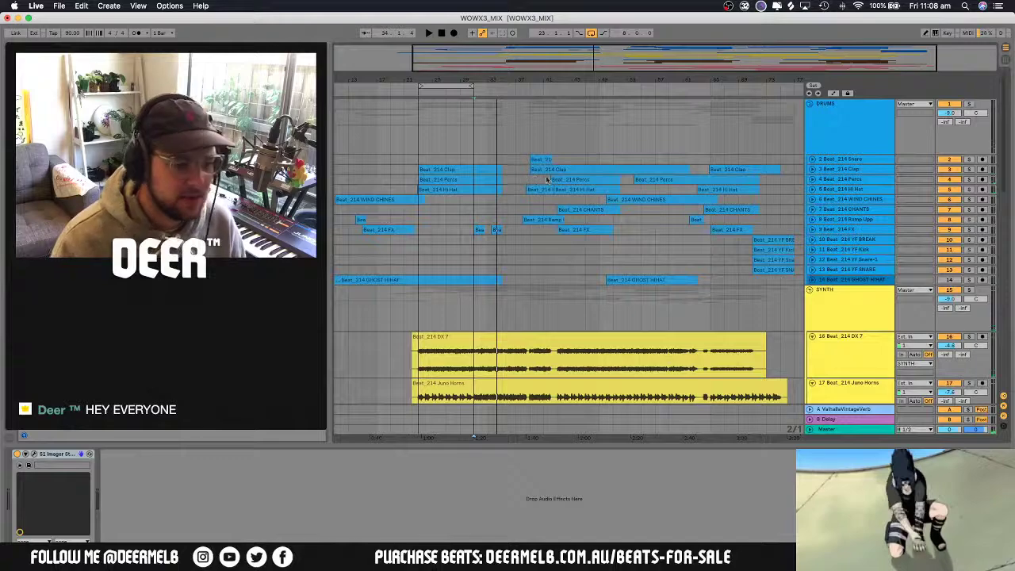
Solo 808 New, Beat_214_808s and 808 Low in turn over the loop to compare the 808 layers
{"action": "scroll", "coordinate": [541, 266], "scroll_direction": "down", "scroll_amount": 15}
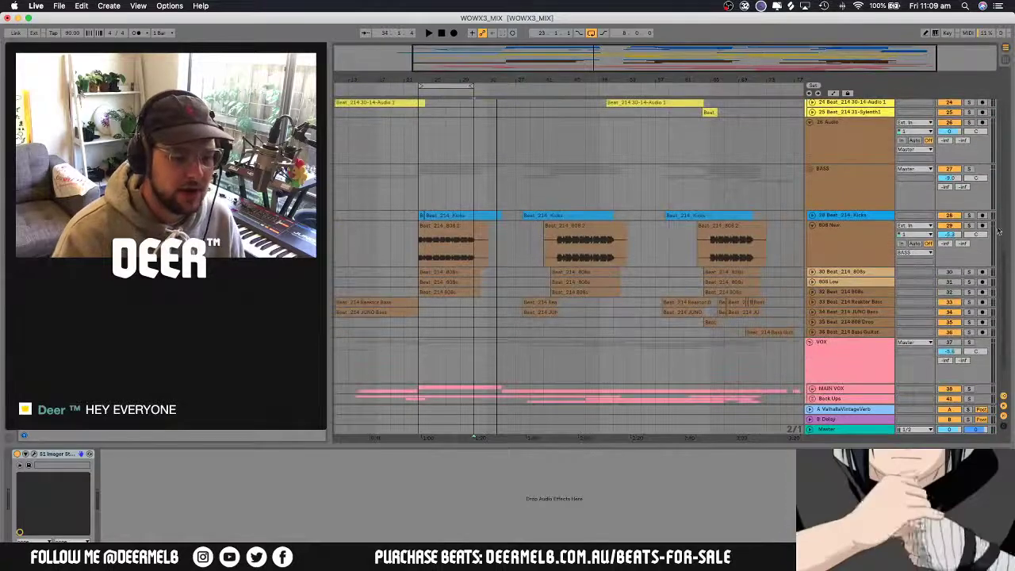
{"action": "left_click", "coordinate": [924, 220]}
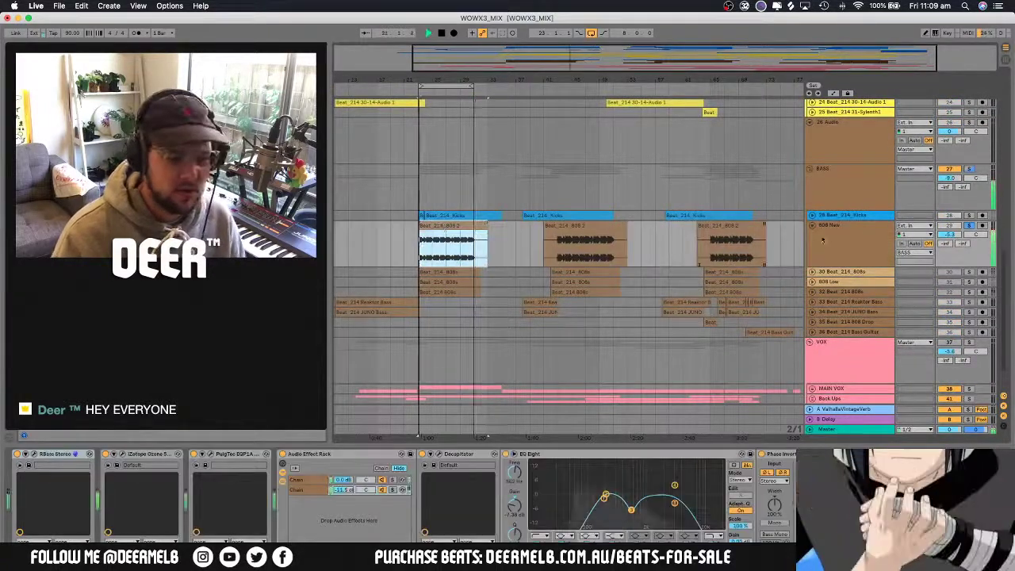
{"action": "left_click", "coordinate": [968, 225]}
{"action": "key", "text": "space"}
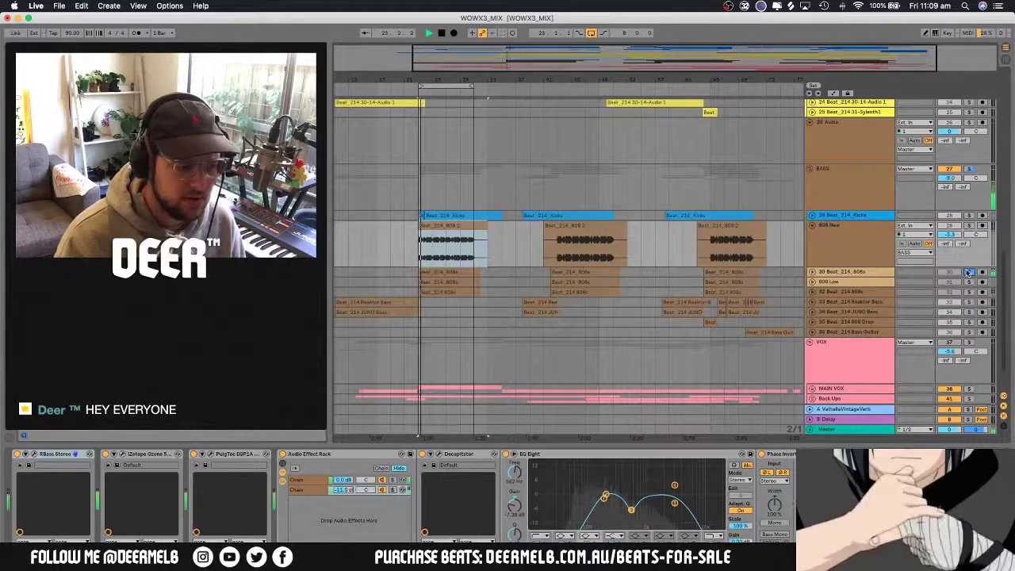
{"action": "left_click", "coordinate": [969, 283]}
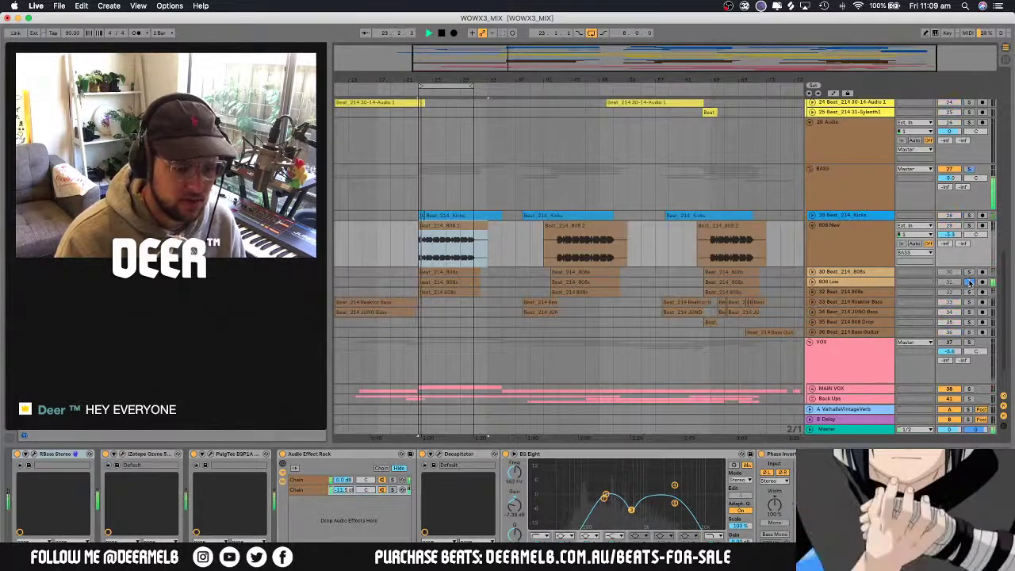
{"action": "left_click", "coordinate": [969, 283]}
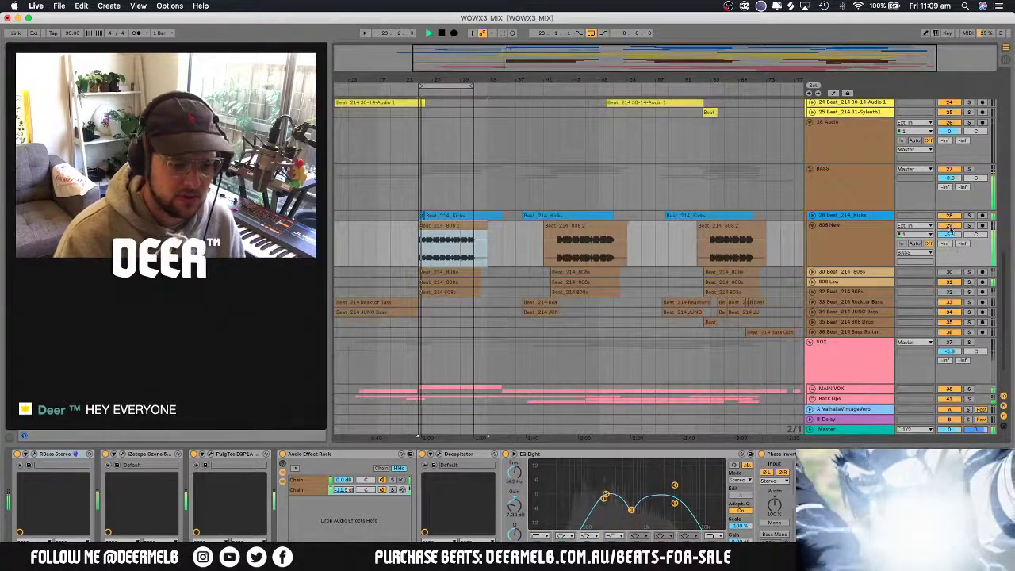
Audition 808 Low in place of 808 New, check its effects and the 808s track below, and deactivate 808 Low with playback stopped
{"action": "left_click", "coordinate": [825, 283]}
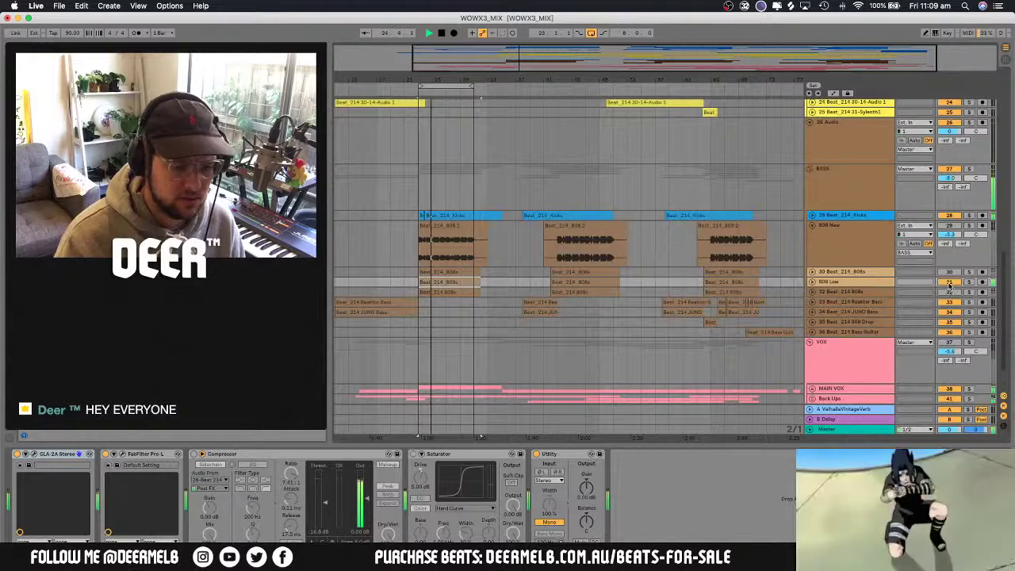
{"action": "left_click", "coordinate": [812, 292]}
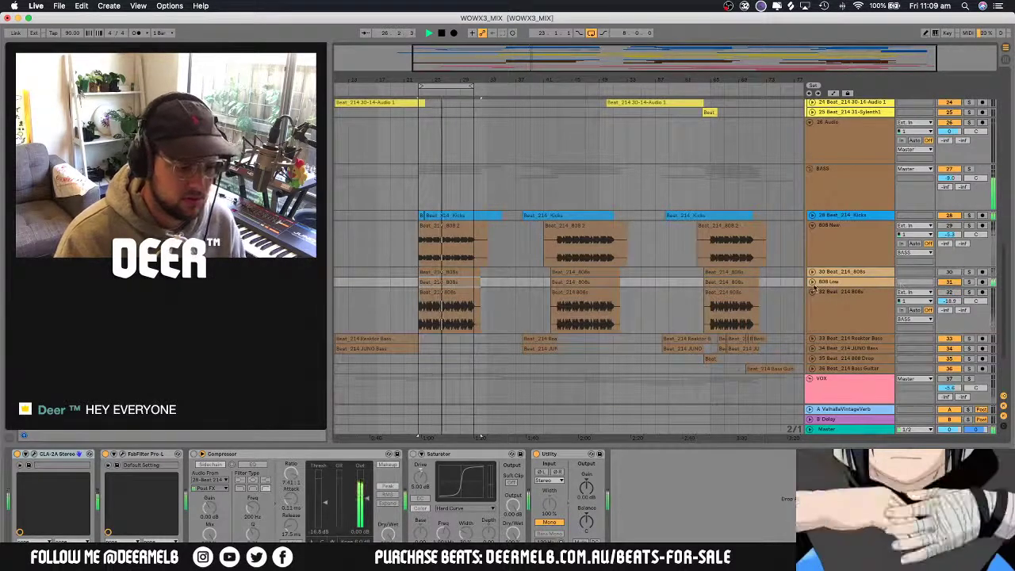
{"action": "left_click", "coordinate": [812, 292]}
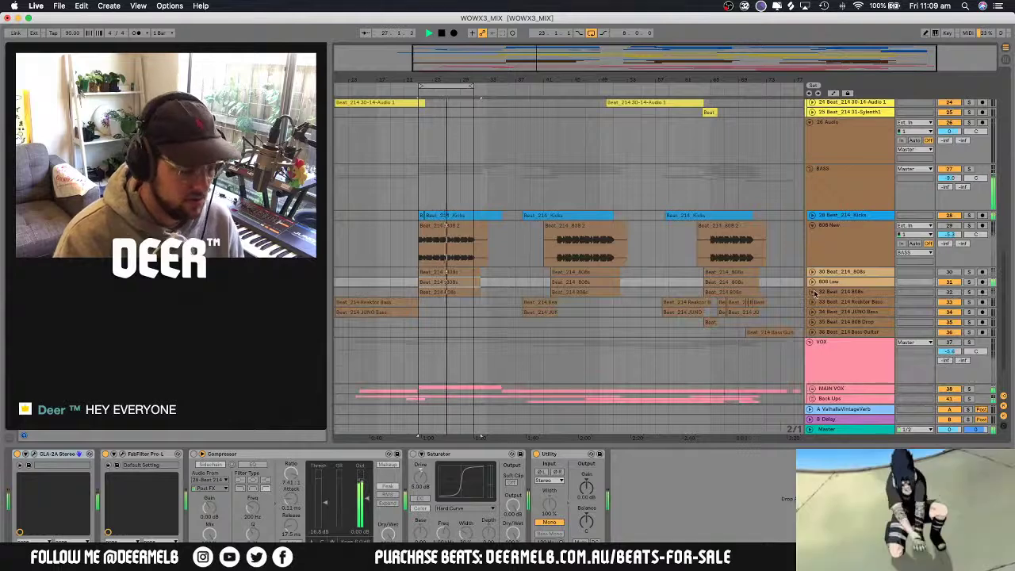
{"action": "left_click", "coordinate": [833, 284]}
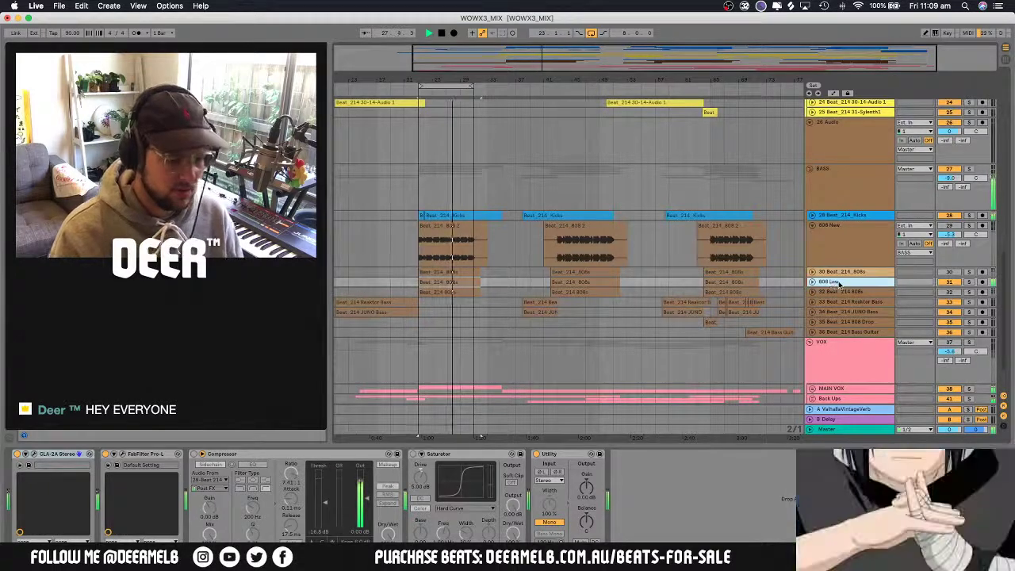
{"action": "key", "text": "space"}
{"action": "left_click", "coordinate": [951, 282]}
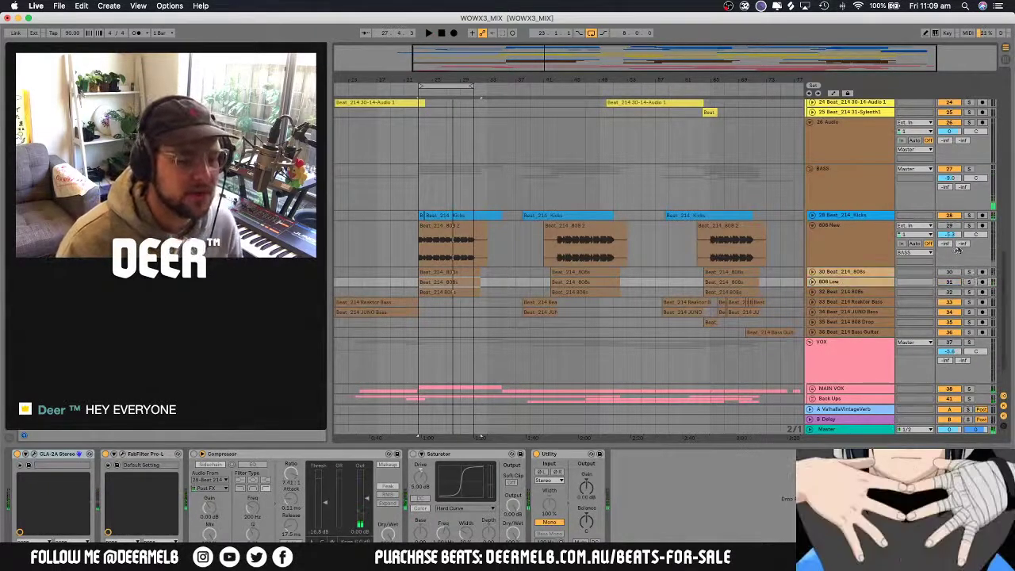
Reactivate the 808 New track and select its first clip and its track header
{"action": "left_click", "coordinate": [845, 250]}
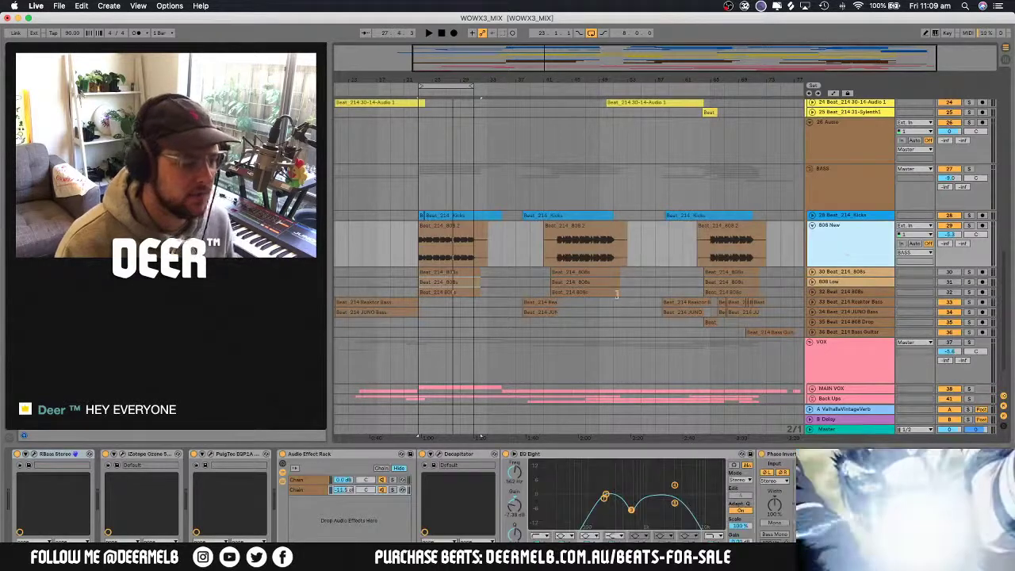
{"action": "left_click", "coordinate": [446, 233]}
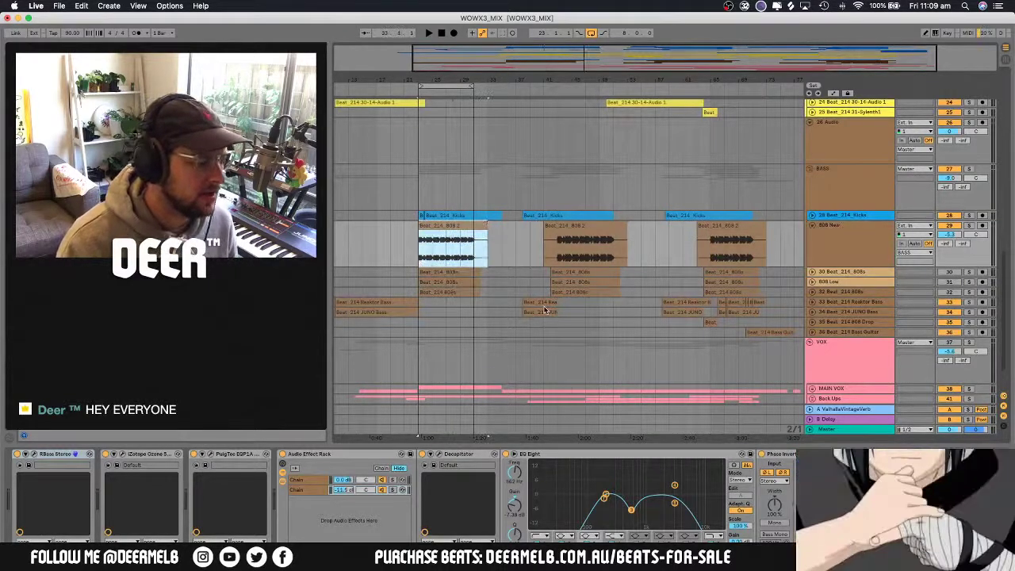
{"action": "scroll", "coordinate": [544, 310], "scroll_direction": "down", "scroll_amount": 2}
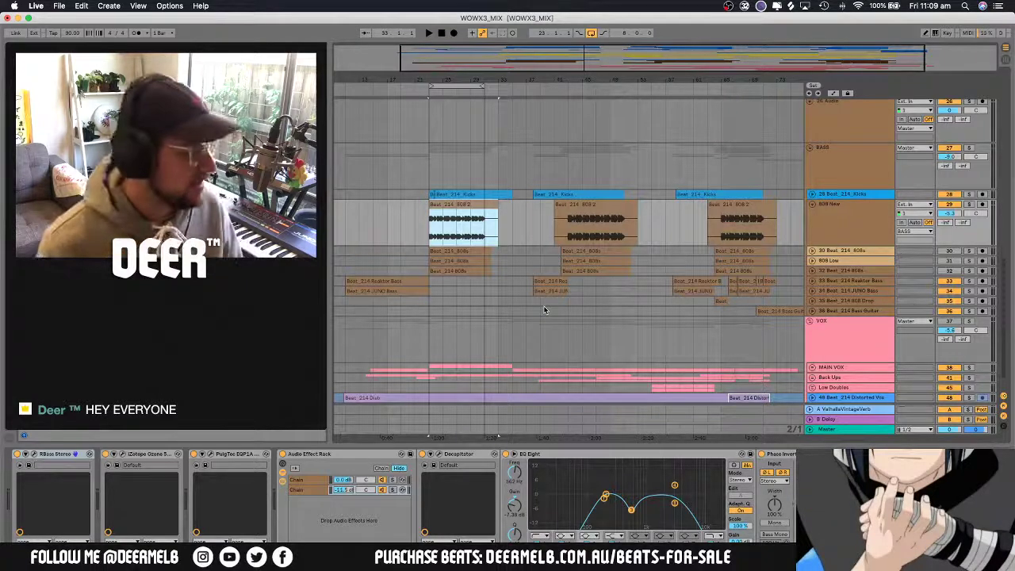
{"action": "left_click", "coordinate": [850, 220]}
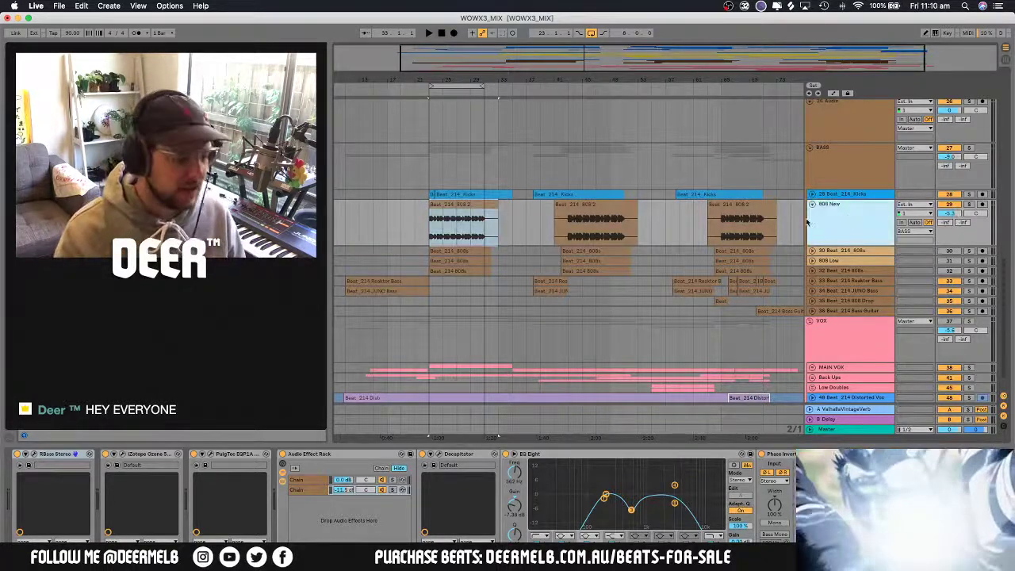
Solo the 808 New track during loop playback to hear it alone, and return to the full mix
{"action": "scroll", "coordinate": [759, 213], "scroll_direction": "up", "scroll_amount": 5}
{"action": "scroll", "coordinate": [669, 239], "scroll_direction": "down", "scroll_amount": 6}
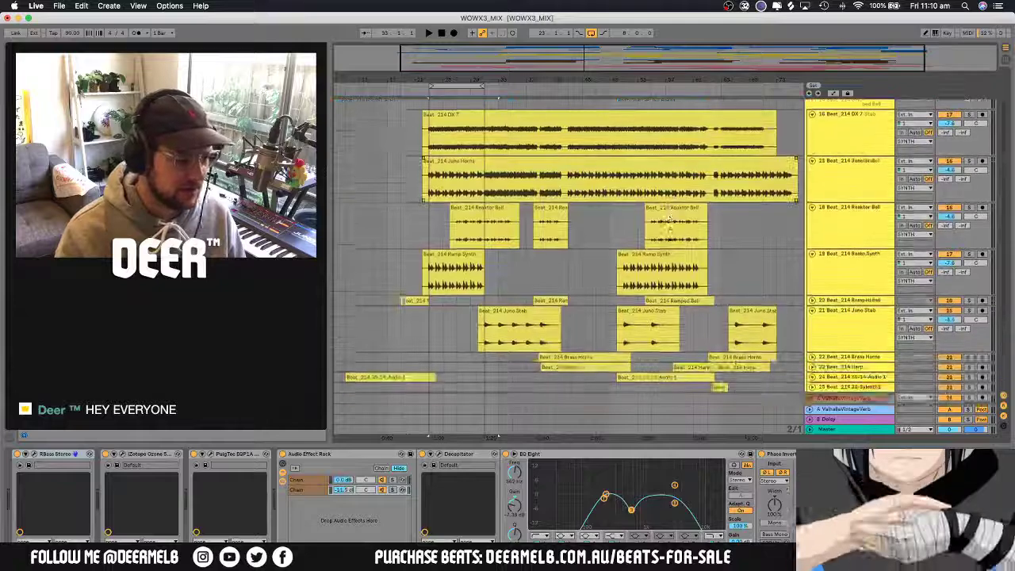
{"action": "scroll", "coordinate": [670, 240], "scroll_direction": "up", "scroll_amount": 6}
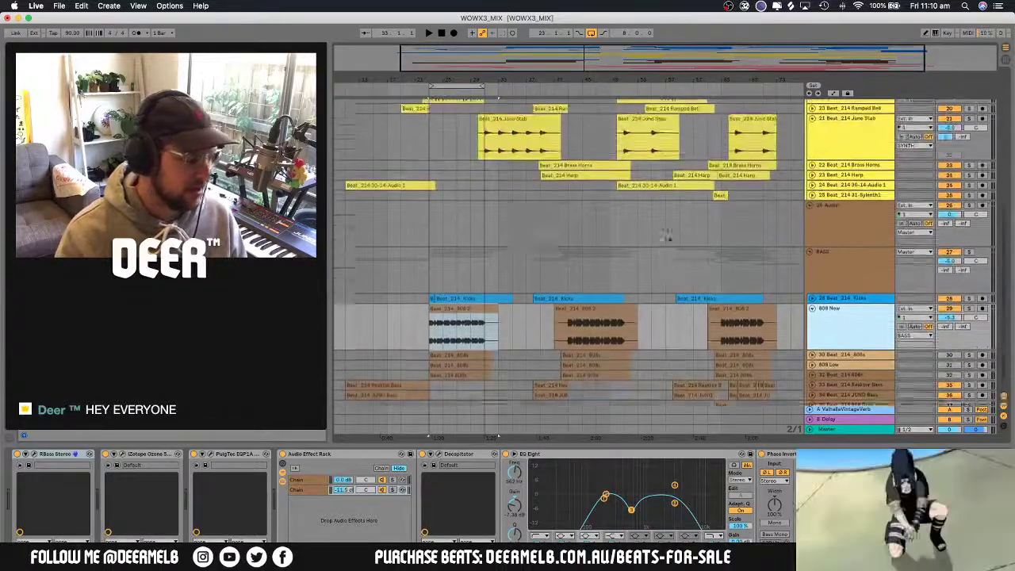
{"action": "scroll", "coordinate": [668, 236], "scroll_direction": "down", "scroll_amount": 2}
{"action": "left_click", "coordinate": [967, 265]}
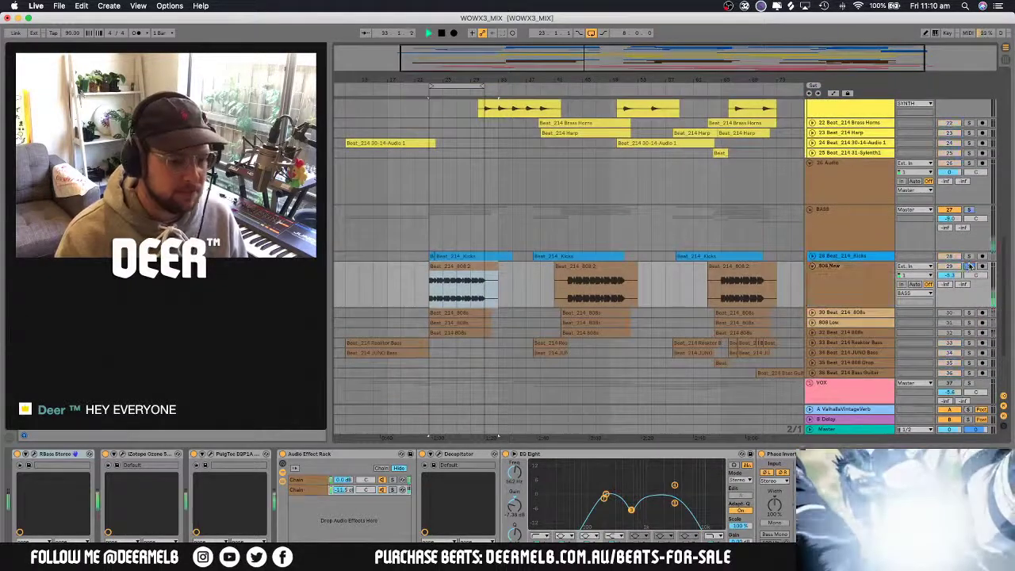
{"action": "key", "text": "space"}
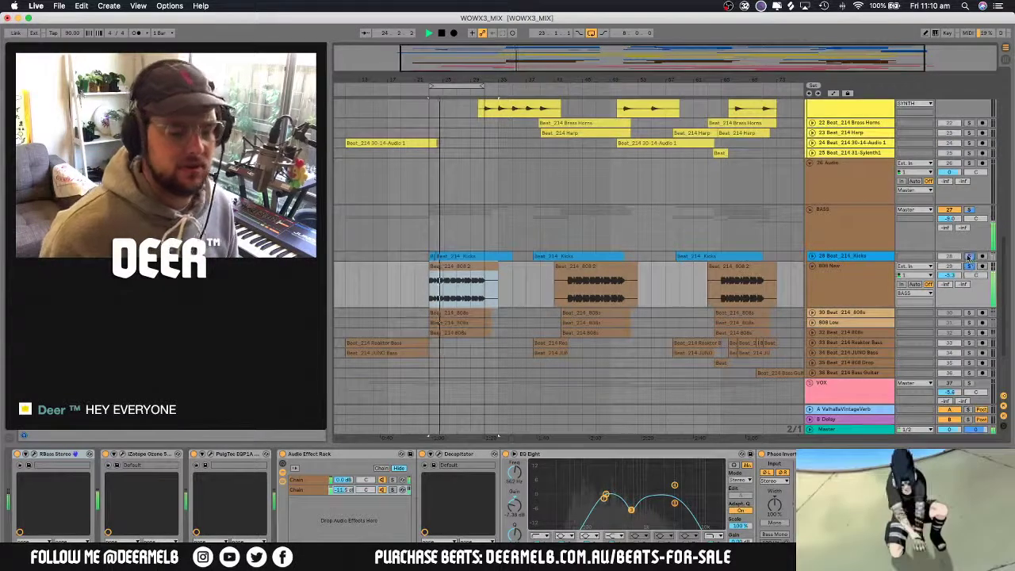
{"action": "left_click", "coordinate": [811, 266]}
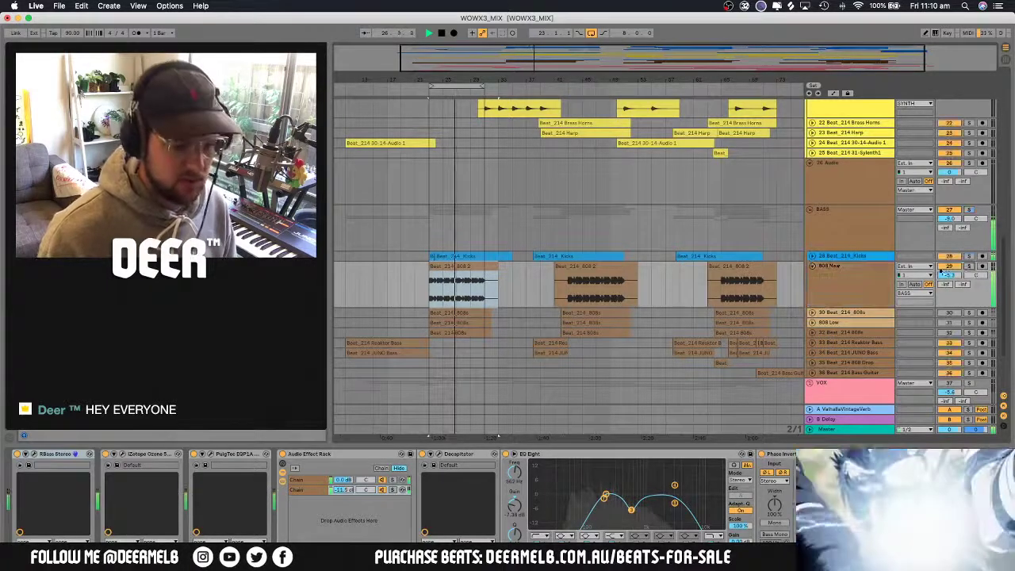
Look over the synth and bass tracks, and play the song from the first Reaktor Bass clip before stopping playback
{"action": "scroll", "coordinate": [556, 251], "scroll_direction": "up", "scroll_amount": 10}
{"action": "scroll", "coordinate": [556, 252], "scroll_direction": "down", "scroll_amount": 12}
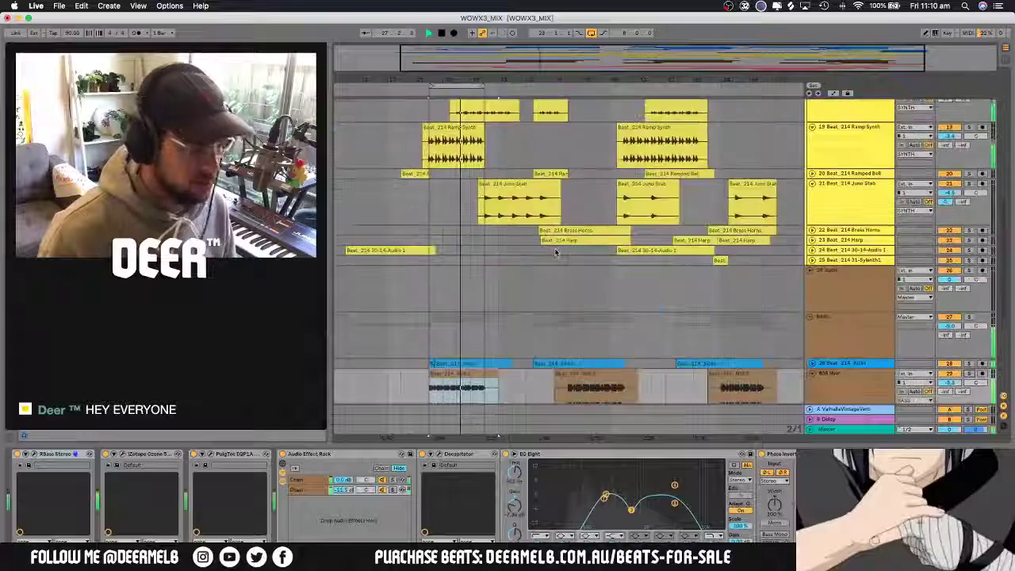
{"action": "scroll", "coordinate": [556, 252], "scroll_direction": "up", "scroll_amount": 5}
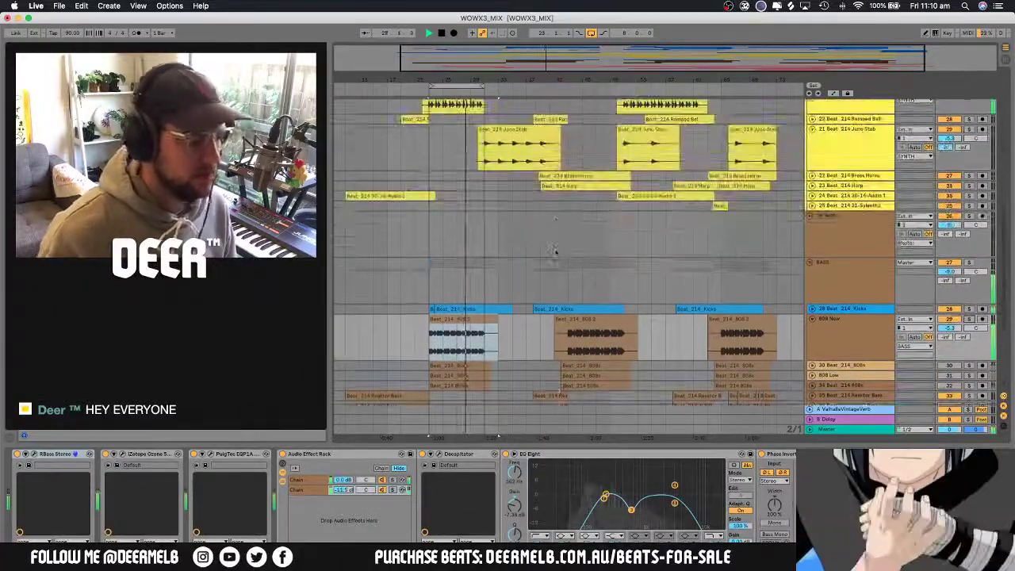
{"action": "scroll", "coordinate": [382, 312], "scroll_direction": "down", "scroll_amount": 4}
{"action": "left_click", "coordinate": [382, 312]}
{"action": "key", "text": "space"}
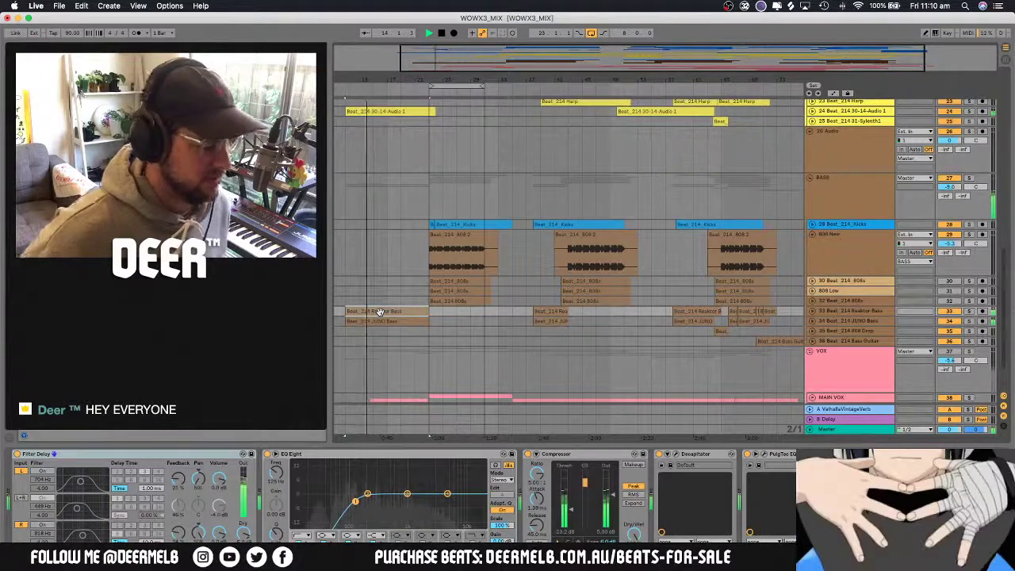
{"action": "scroll", "coordinate": [577, 272], "scroll_direction": "up", "scroll_amount": 3}
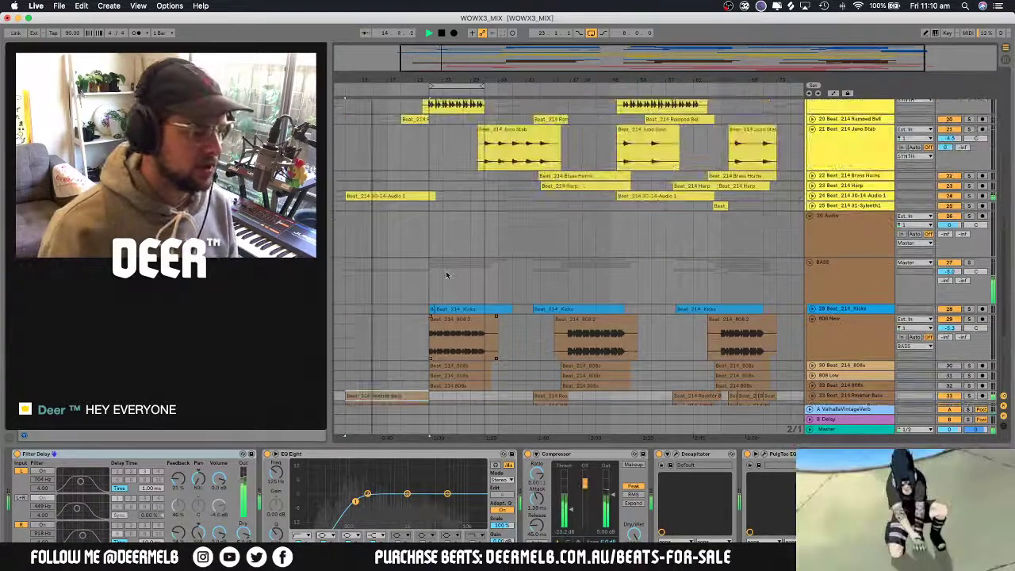
{"action": "scroll", "coordinate": [492, 271], "scroll_direction": "down", "scroll_amount": 2}
{"action": "left_click", "coordinate": [445, 271]}
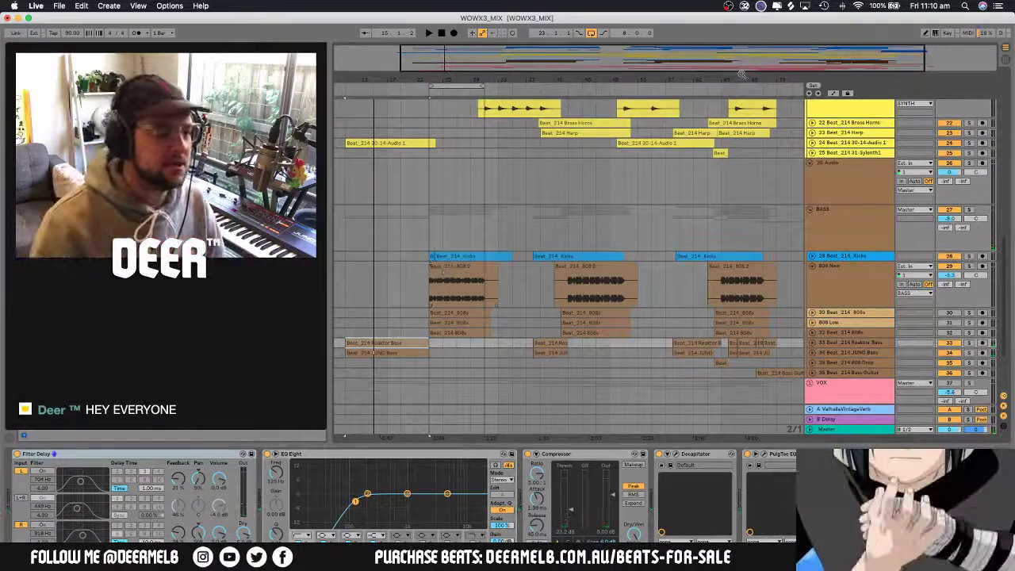
Turn off the arrangement loop and briefly play the intro from the first Reaktor Bass clip
{"action": "left_click", "coordinate": [591, 34]}
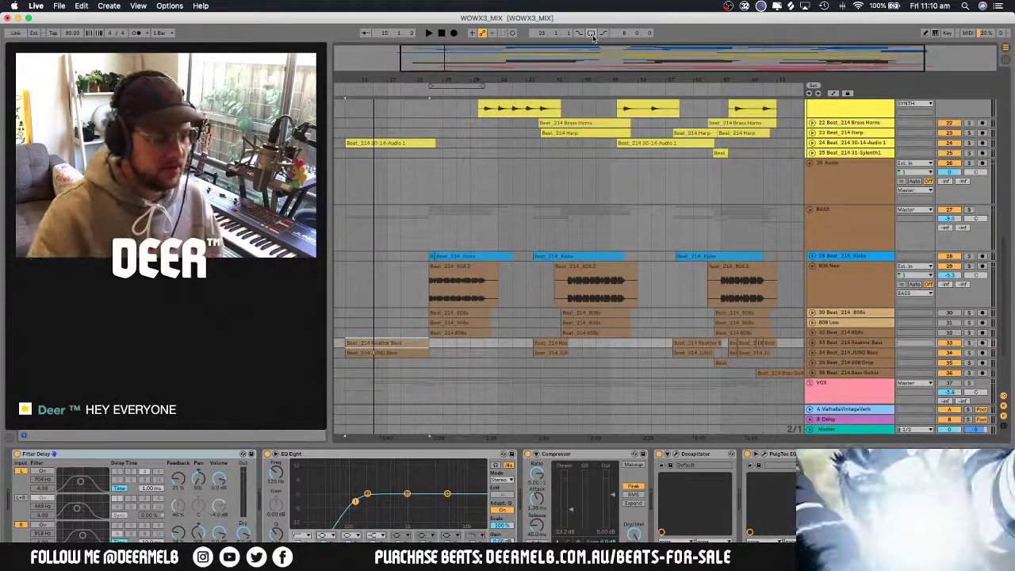
{"action": "key", "text": "space"}
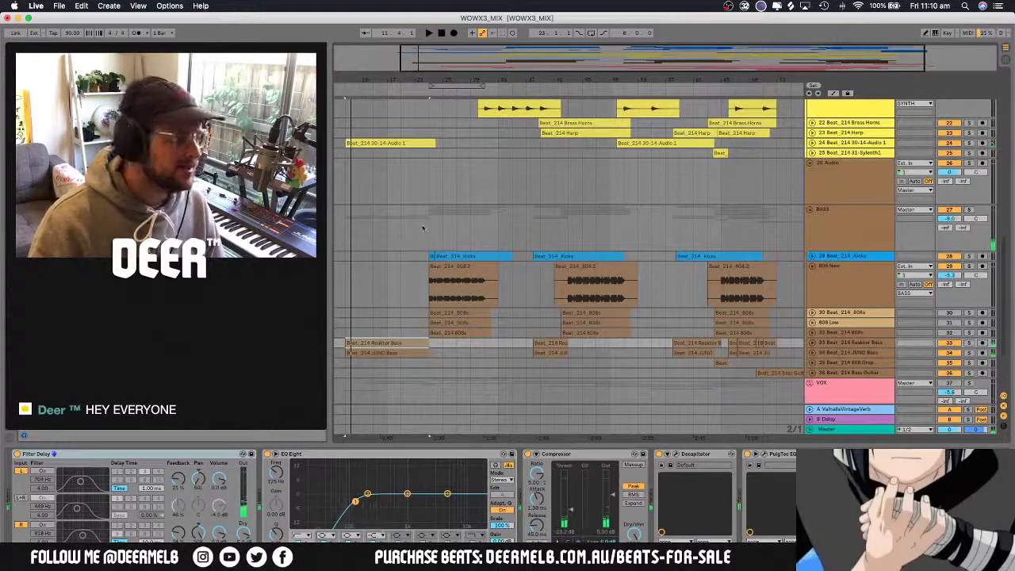
{"action": "scroll", "coordinate": [462, 223], "scroll_direction": "up", "scroll_amount": 6}
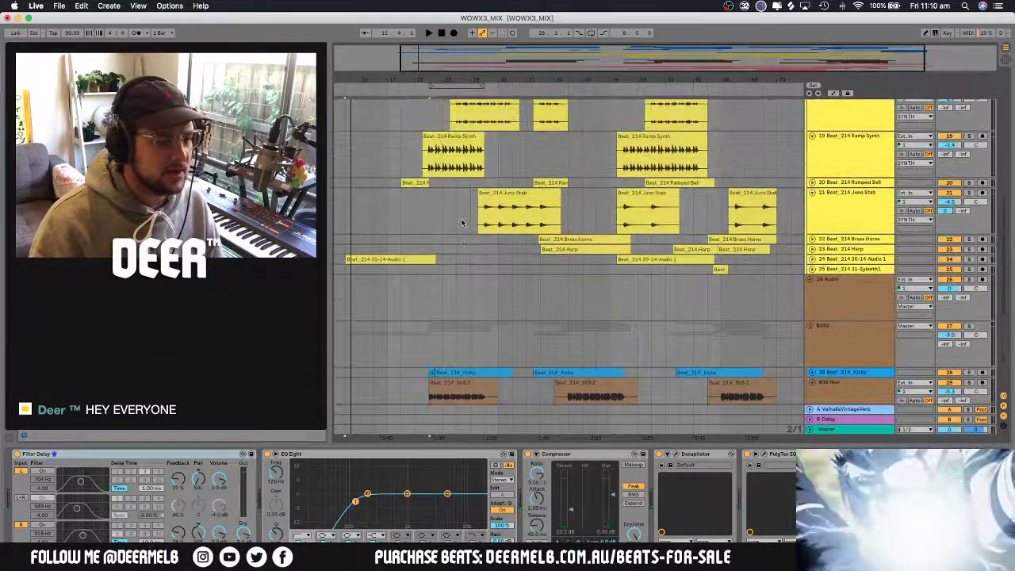
{"action": "scroll", "coordinate": [461, 222], "scroll_direction": "down", "scroll_amount": 6}
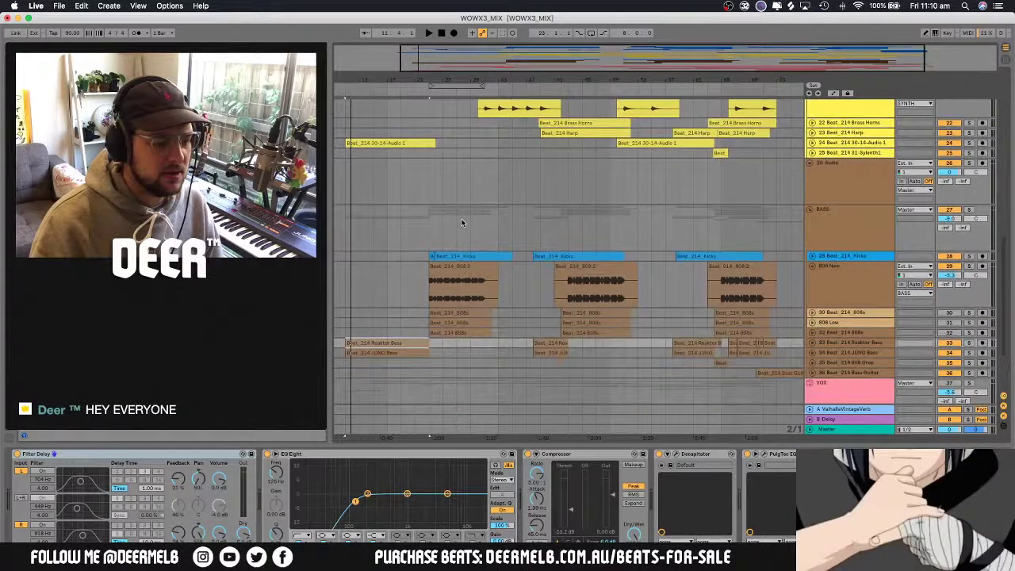
{"action": "scroll", "coordinate": [461, 222], "scroll_direction": "down", "scroll_amount": 1}
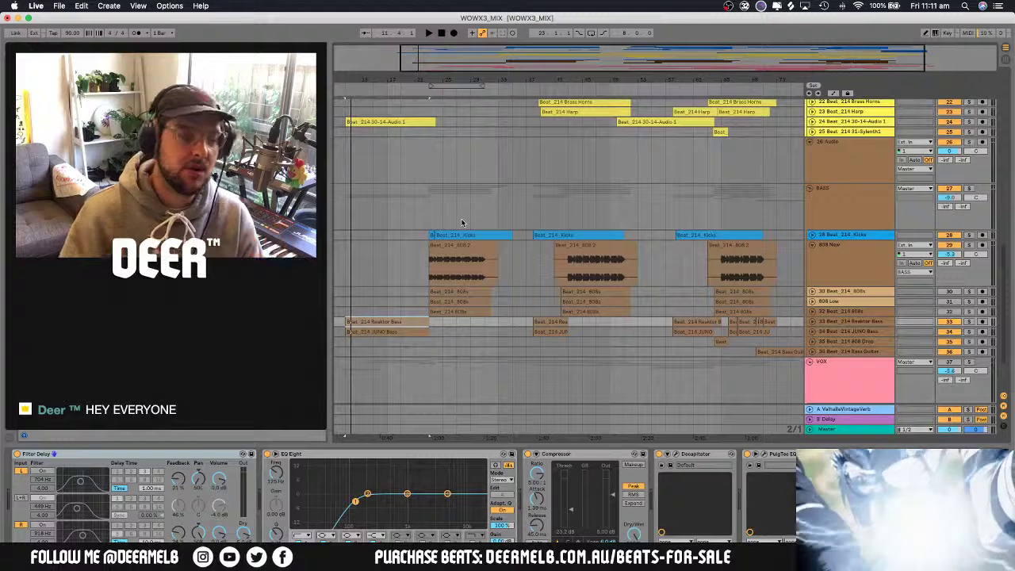
Play the intro, solo and unfold the Beat_214 30-14-Audio 1 track, and select its first clip
{"action": "key", "text": "space"}
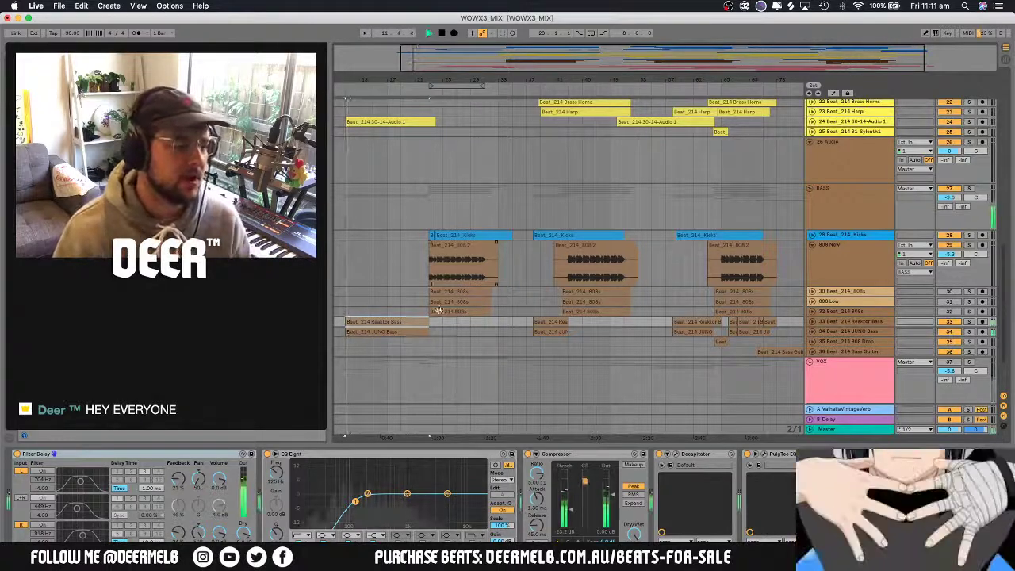
{"action": "scroll", "coordinate": [433, 302], "scroll_direction": "down", "scroll_amount": 1}
{"action": "scroll", "coordinate": [434, 301], "scroll_direction": "down", "scroll_amount": 3}
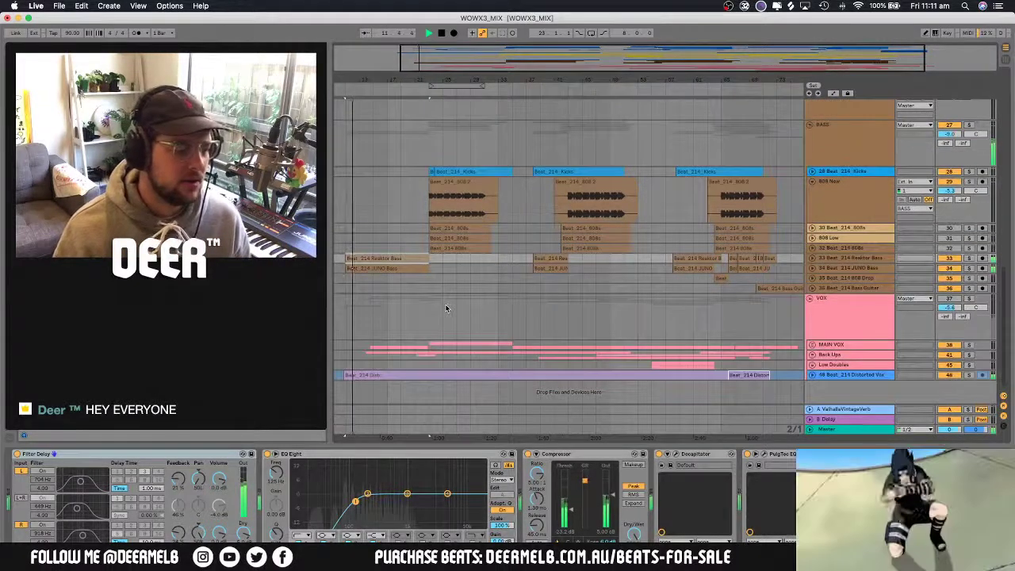
{"action": "scroll", "coordinate": [444, 308], "scroll_direction": "up", "scroll_amount": 10}
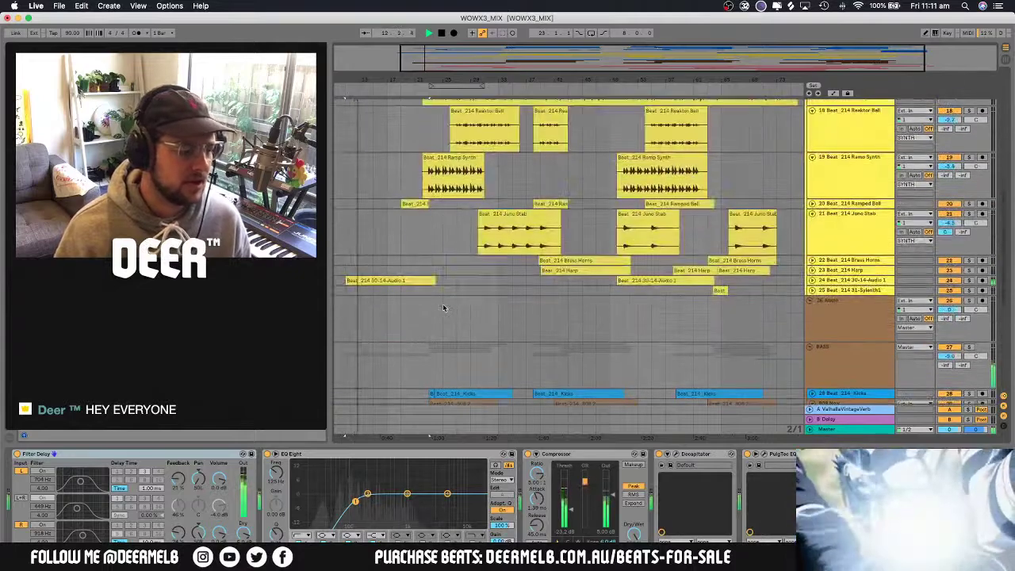
{"action": "left_click", "coordinate": [970, 280]}
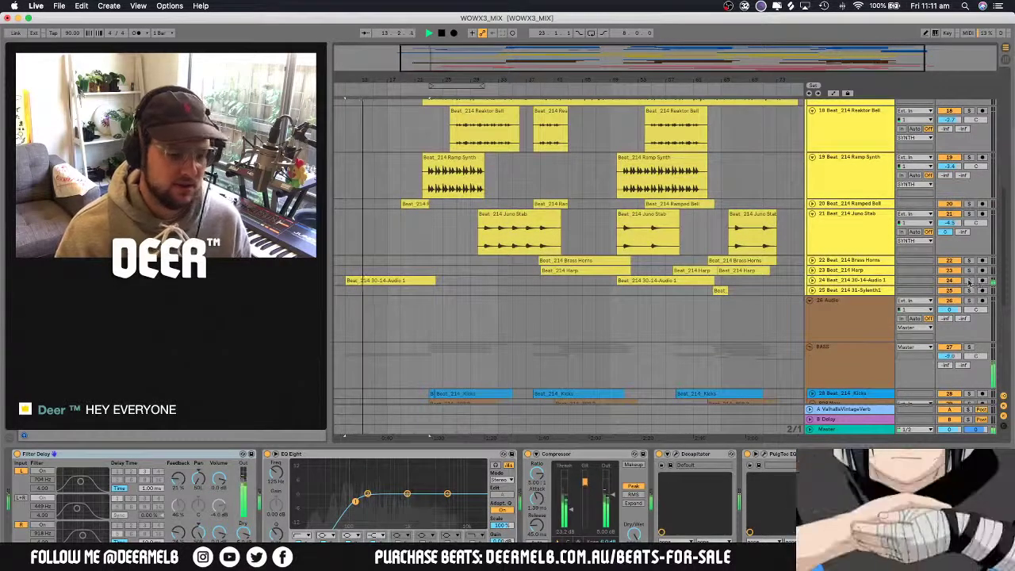
{"action": "left_click", "coordinate": [812, 280]}
{"action": "left_click", "coordinate": [385, 282]}
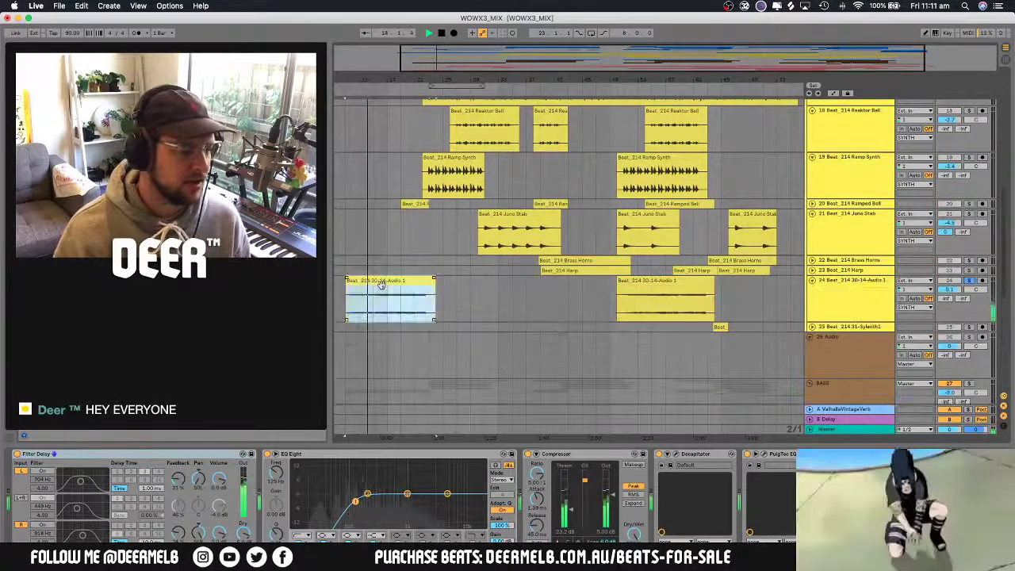
Unfold the GHOST HIHAT track in the drum group to view its clips
{"action": "scroll", "coordinate": [396, 285], "scroll_direction": "up", "scroll_amount": 10}
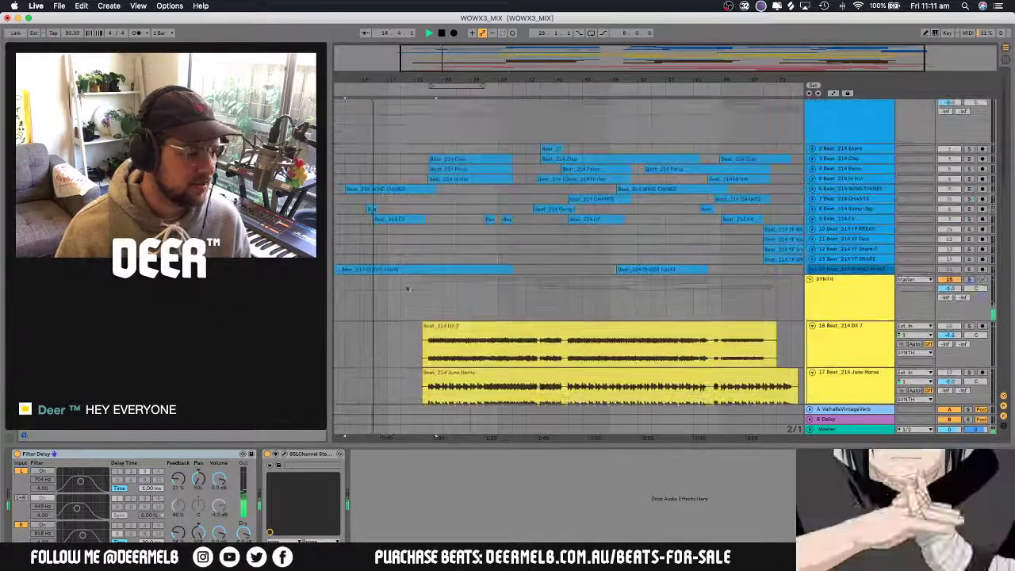
{"action": "left_click", "coordinate": [811, 270]}
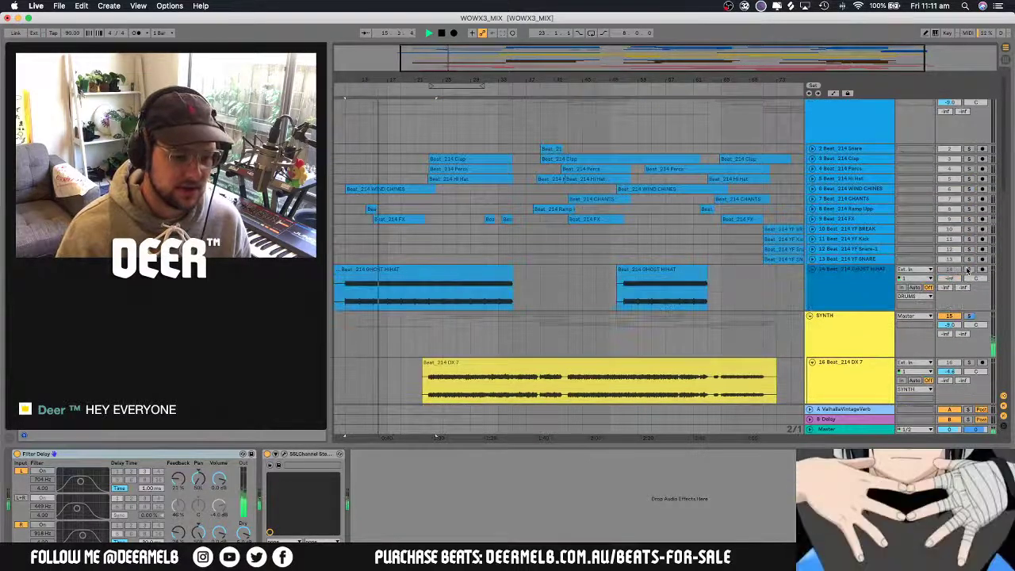
{"action": "scroll", "coordinate": [894, 272], "scroll_direction": "down", "scroll_amount": 10}
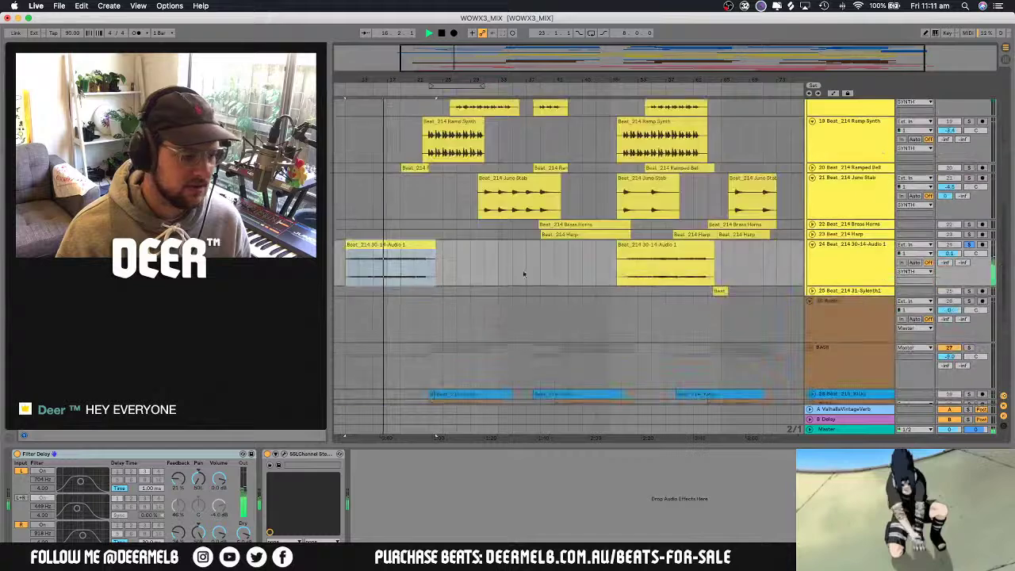
Select the first 30-14-Audio 1 clip and compare the track soloed against the full mix during intro playback
{"action": "left_click", "coordinate": [415, 249]}
{"action": "scroll", "coordinate": [412, 250], "scroll_direction": "down", "scroll_amount": 2}
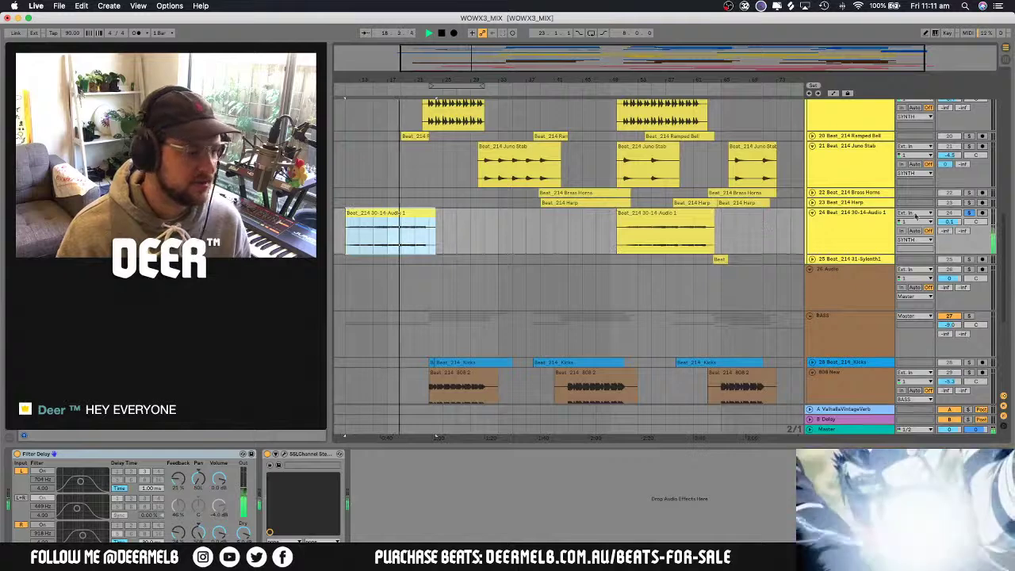
{"action": "left_click", "coordinate": [969, 213]}
{"action": "left_click", "coordinate": [970, 213]}
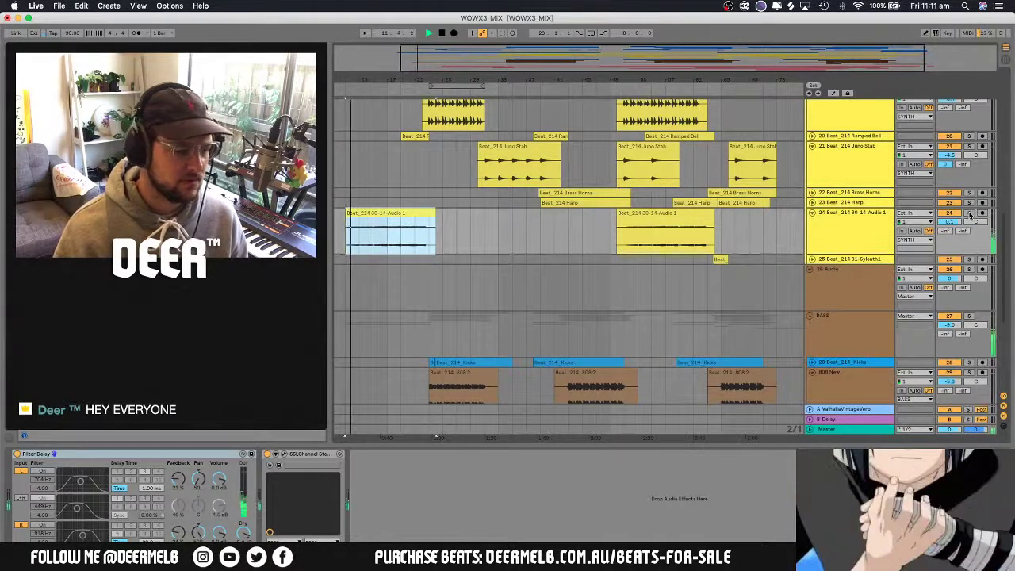
{"action": "left_click", "coordinate": [969, 214]}
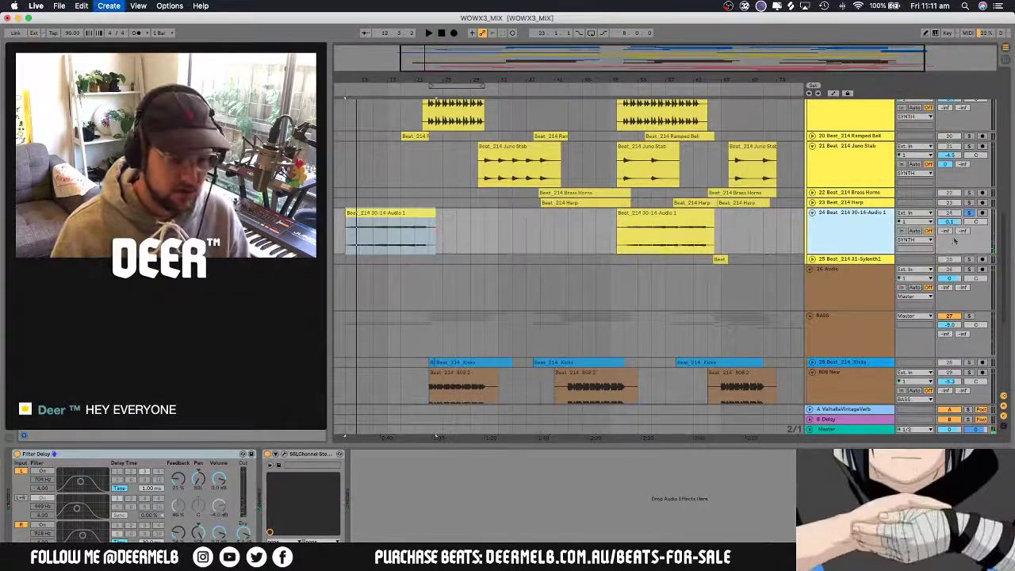
Insert an audio track below 30-14-Audio 1, solo it, set its input channels to 3/4 and arm it for recording
{"action": "key", "text": "super+t"}
{"action": "left_click", "coordinate": [969, 260]}
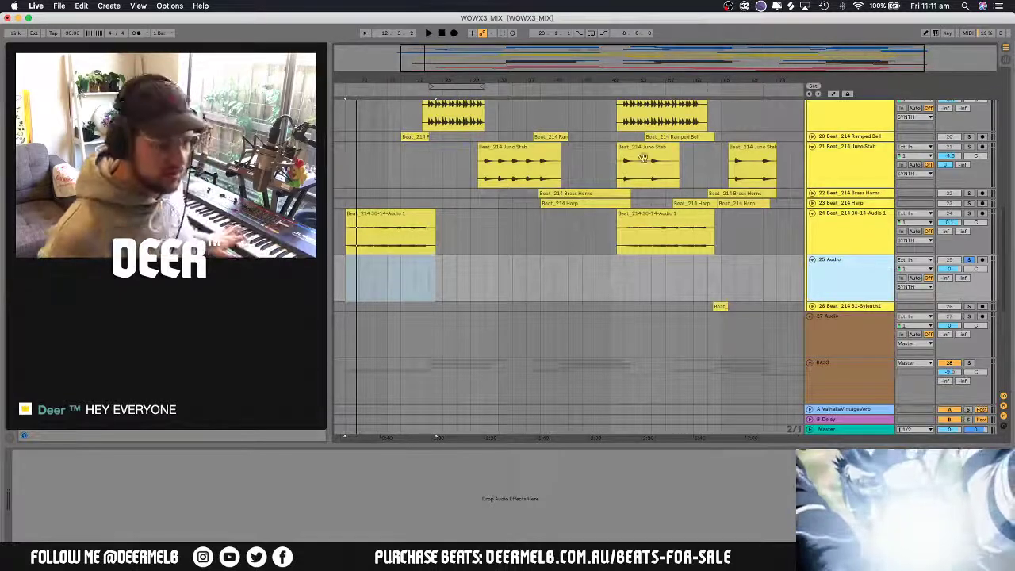
{"action": "left_click", "coordinate": [914, 270]}
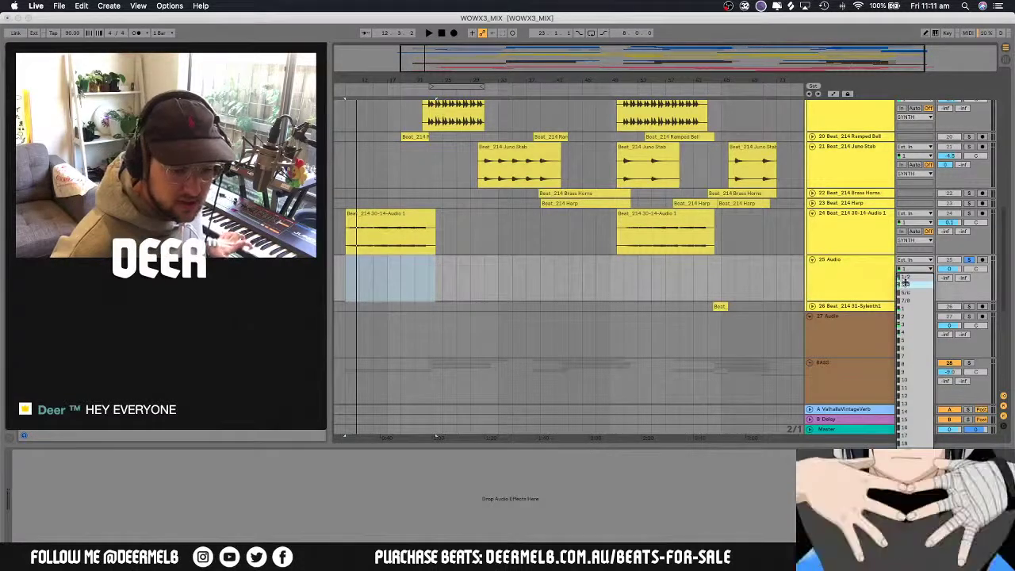
{"action": "left_click", "coordinate": [905, 283]}
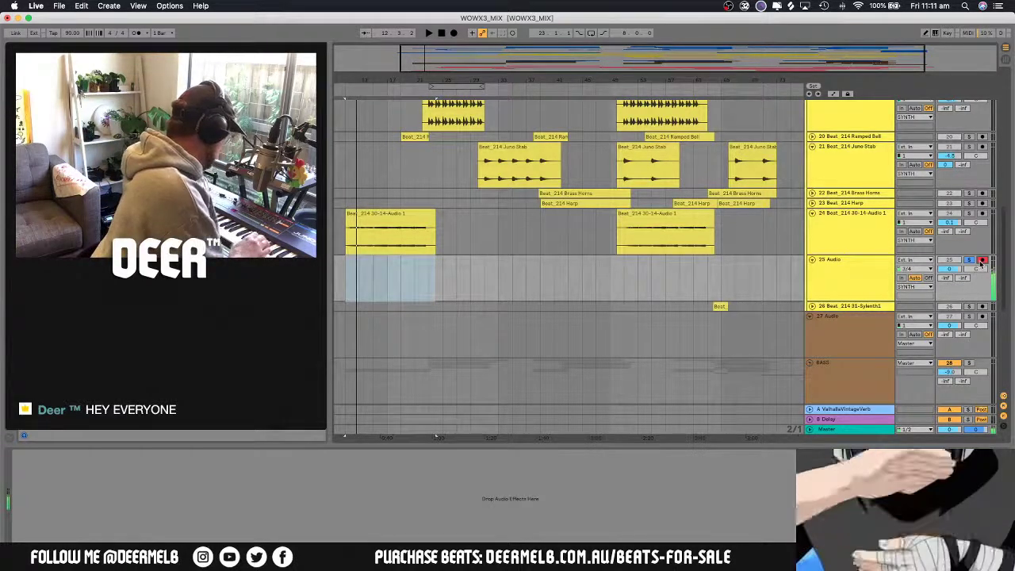
Solo 30-14-Audio 1 alongside the armed audio track, play the intro with the live keyboard input, and stop playback
{"action": "key", "text": "space"}
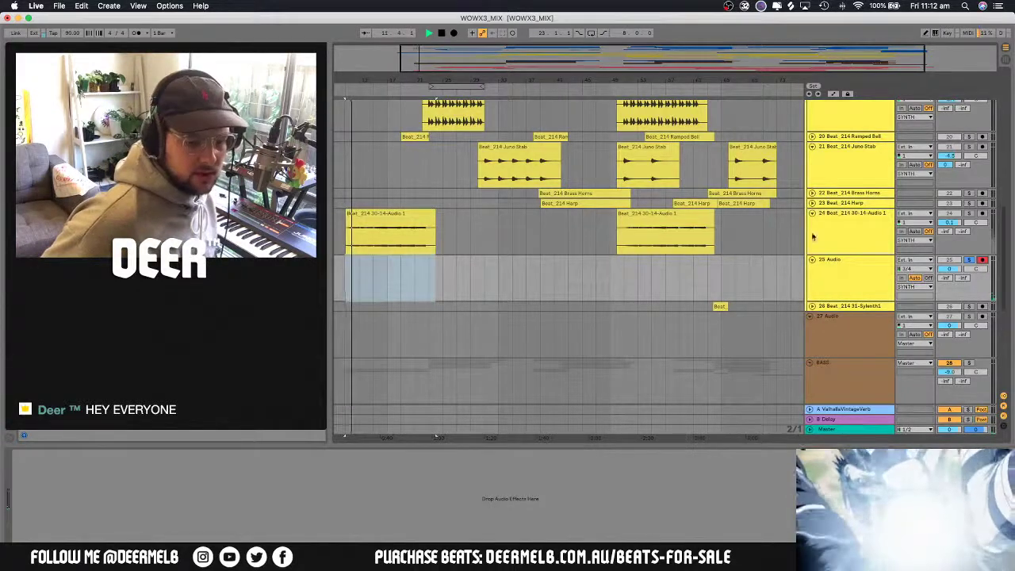
{"action": "left_click", "coordinate": [968, 214]}
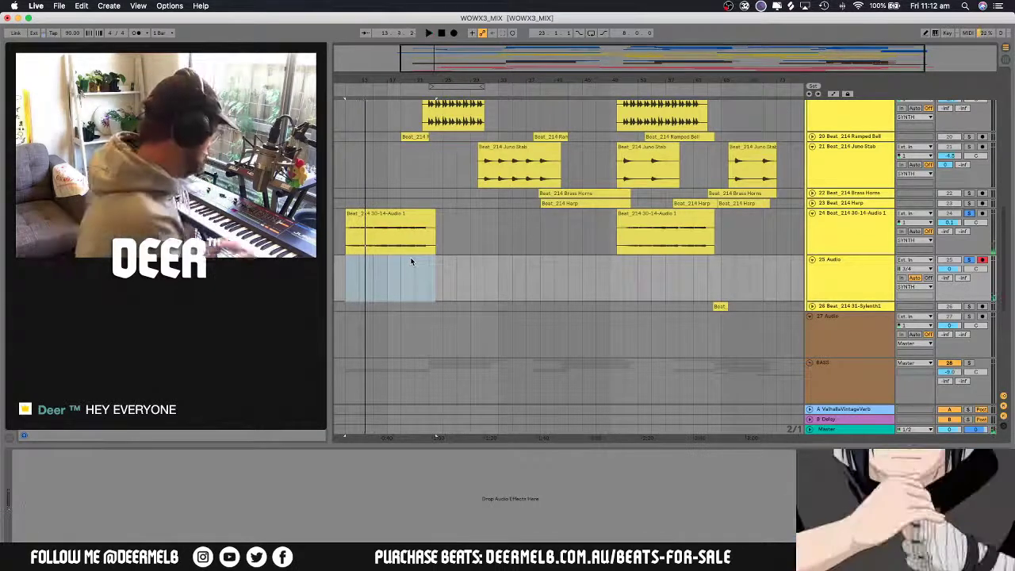
{"action": "scroll", "coordinate": [433, 314], "scroll_direction": "up", "scroll_amount": 3}
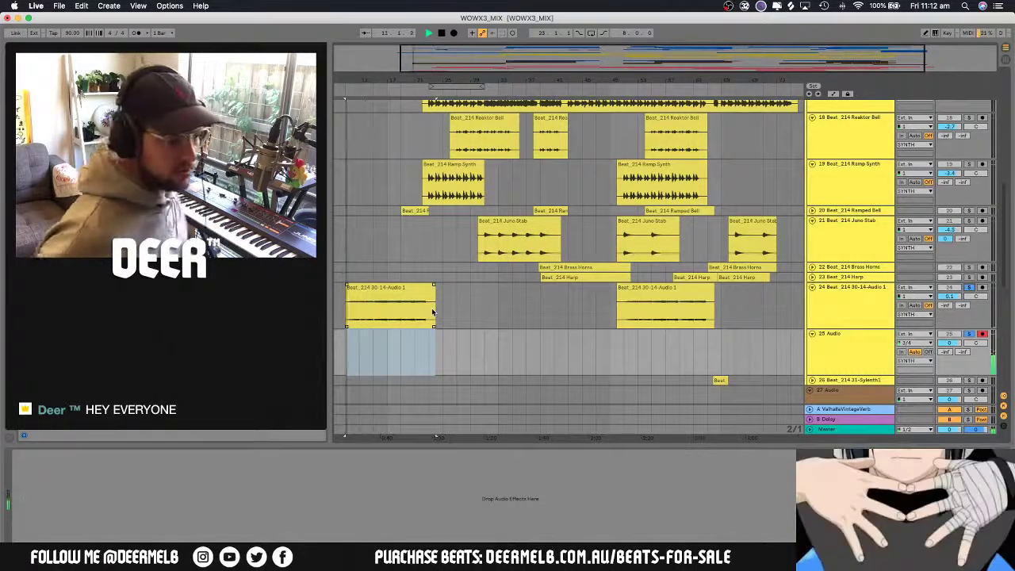
{"action": "scroll", "coordinate": [432, 314], "scroll_direction": "down", "scroll_amount": 10}
{"action": "scroll", "coordinate": [940, 283], "scroll_direction": "down", "scroll_amount": 3}
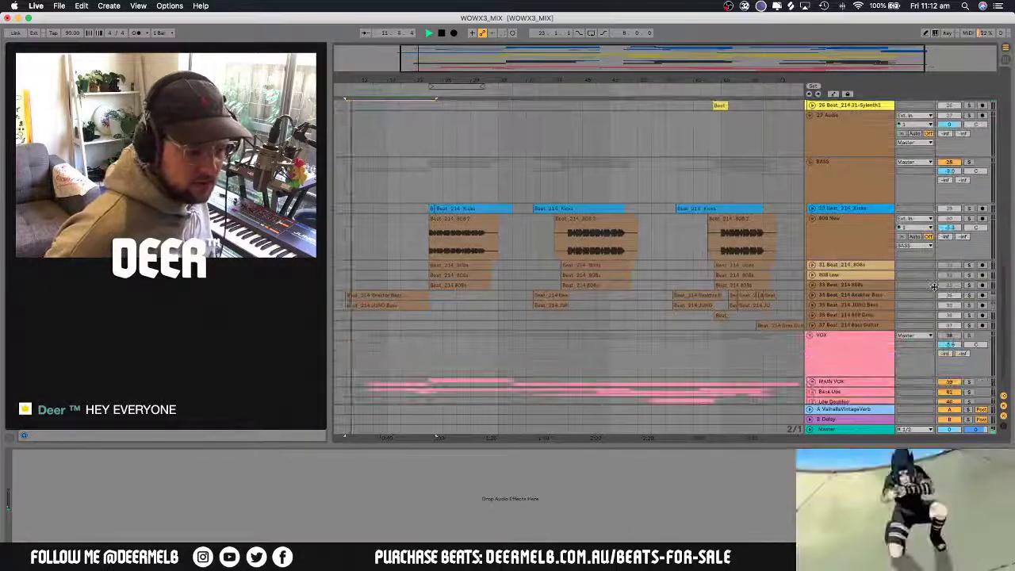
{"action": "scroll", "coordinate": [960, 284], "scroll_direction": "up", "scroll_amount": 1}
{"action": "scroll", "coordinate": [959, 284], "scroll_direction": "up", "scroll_amount": 5}
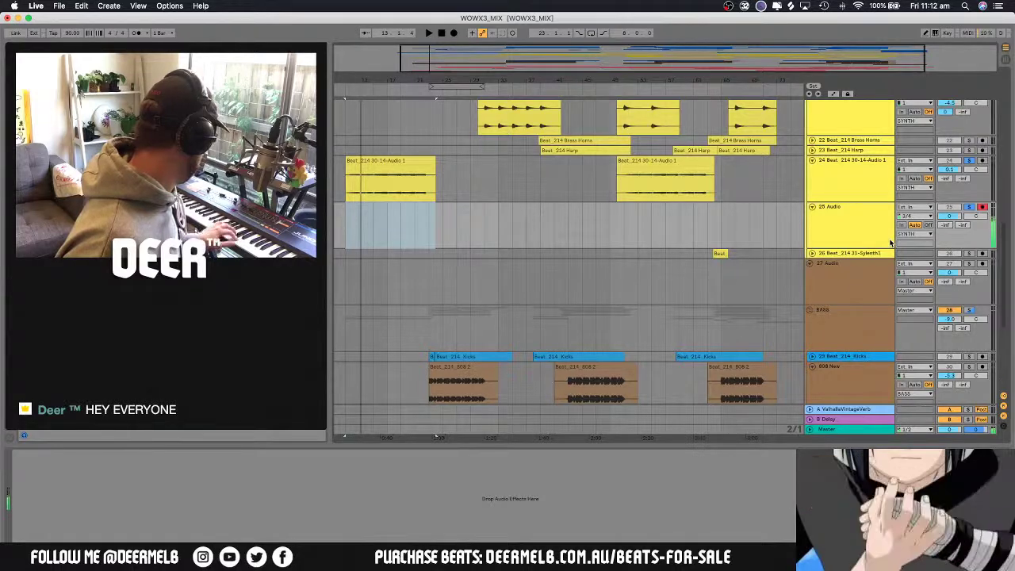
{"action": "key", "text": "space"}
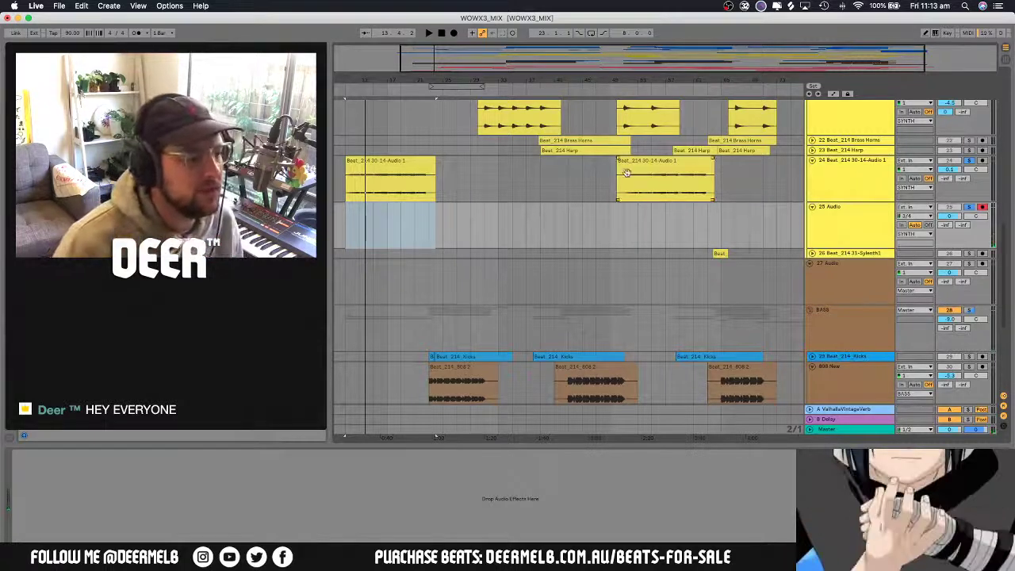
Set the audio buffer size to 512 samples in the preferences and close them
{"action": "left_click", "coordinate": [38, 6]}
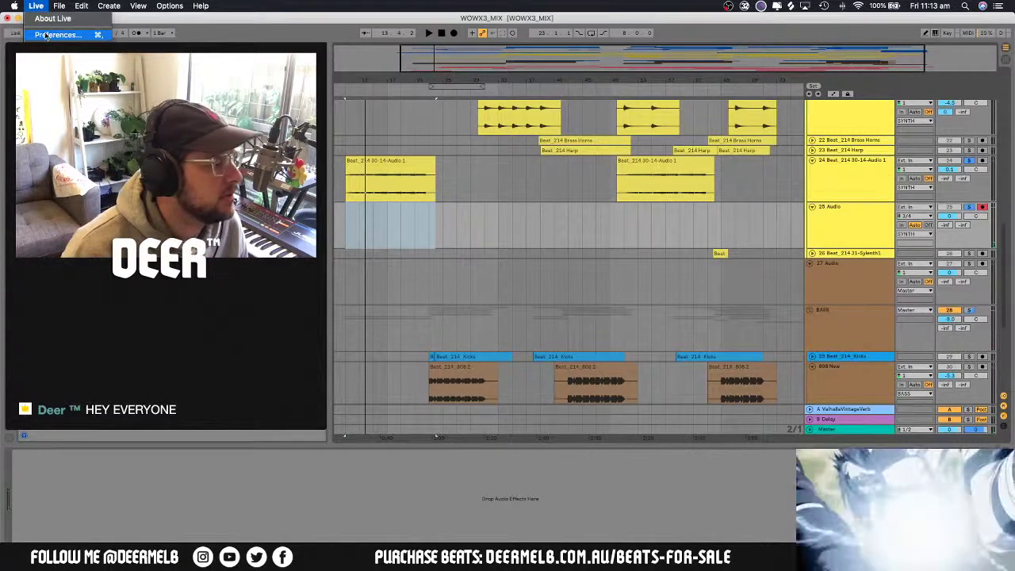
{"action": "left_click", "coordinate": [46, 35]}
{"action": "left_click", "coordinate": [548, 253]}
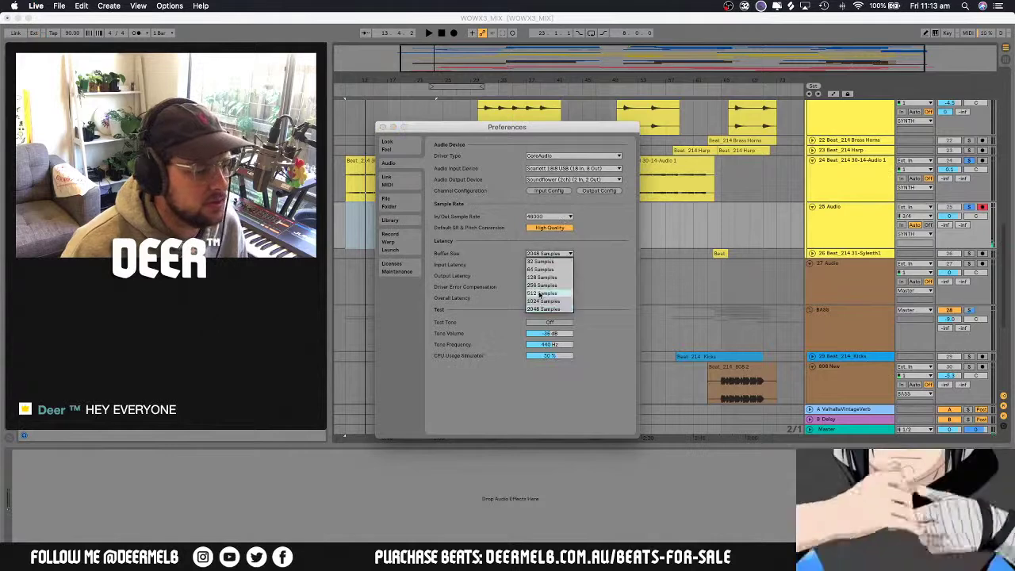
{"action": "left_click", "coordinate": [384, 128]}
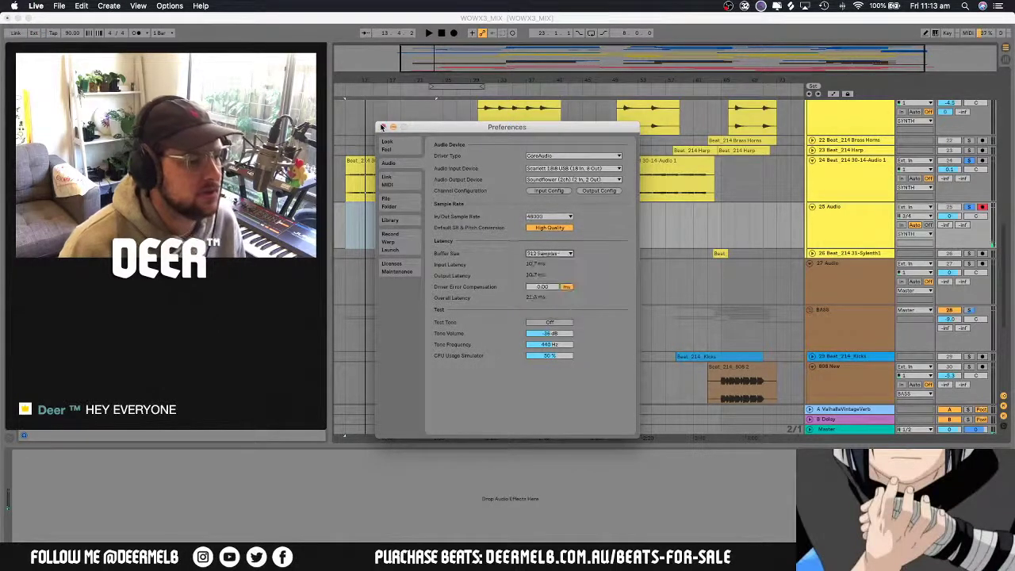
{"action": "left_click", "coordinate": [385, 129]}
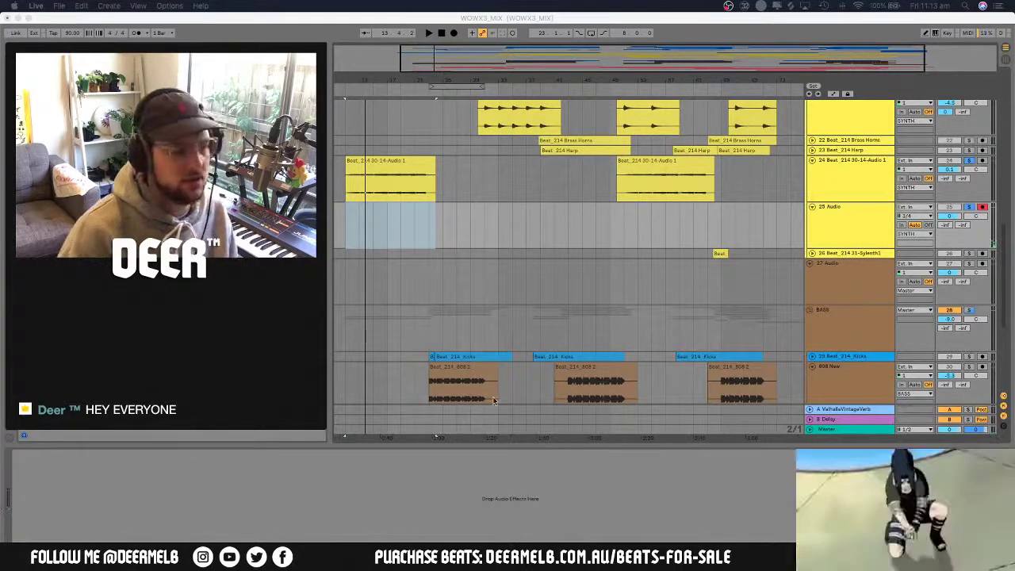
Play the intro with 30-14-Audio 1 and 25 Audio soloed while practising the keyboard part live
{"action": "left_click", "coordinate": [388, 291]}
{"action": "key", "text": "space"}
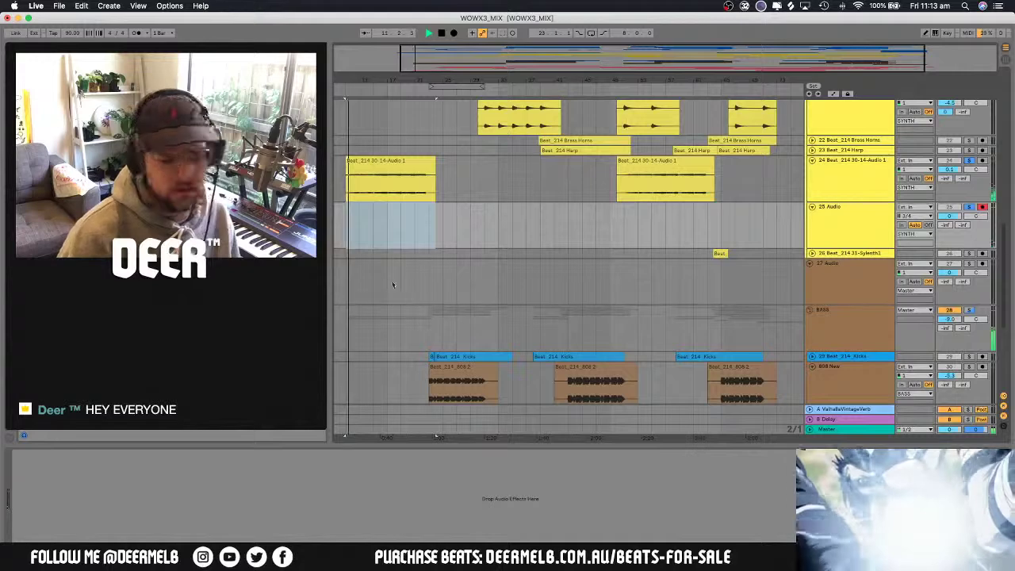
{"action": "left_click", "coordinate": [381, 212]}
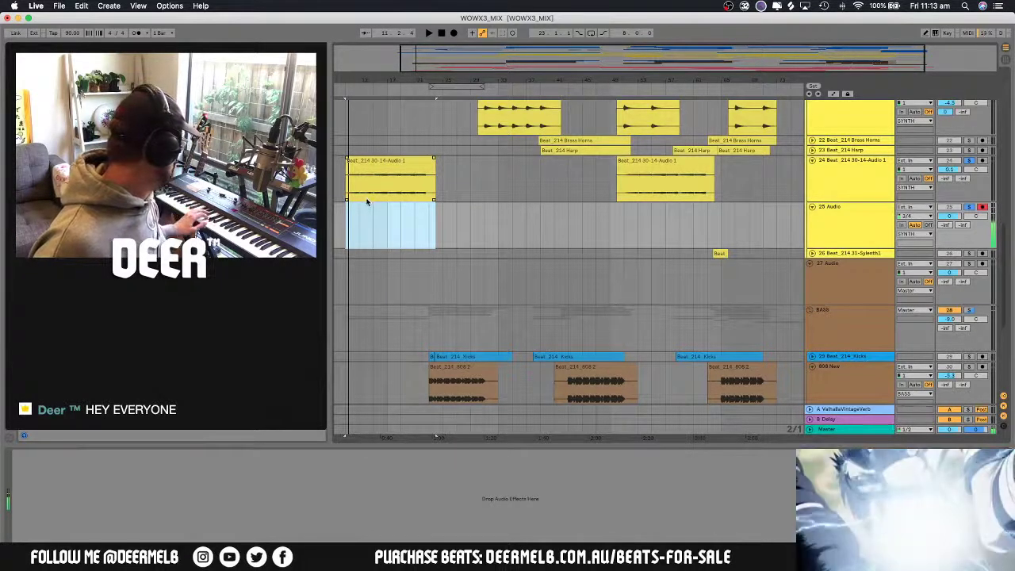
{"action": "key", "text": "space"}
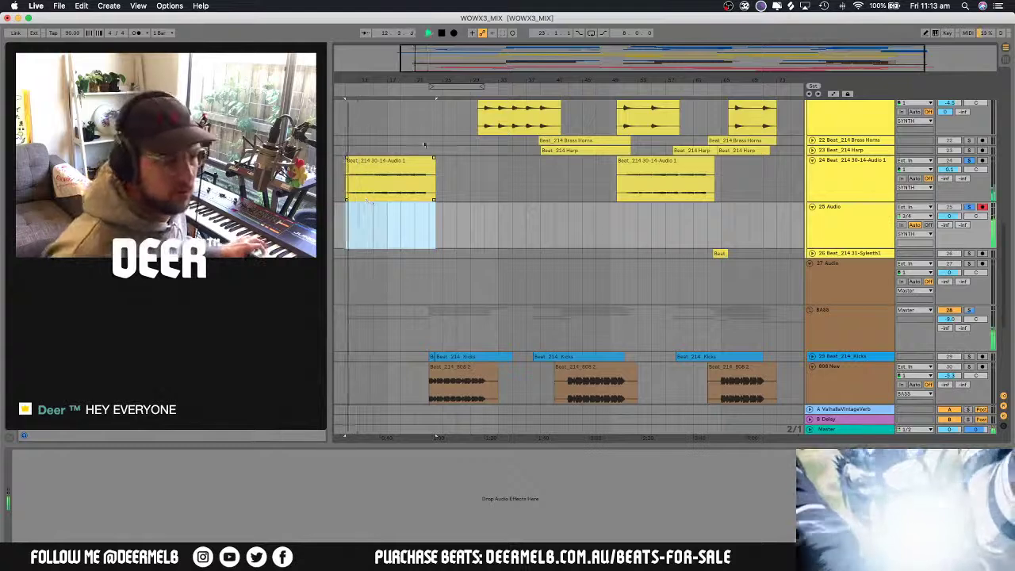
{"action": "key", "text": "space"}
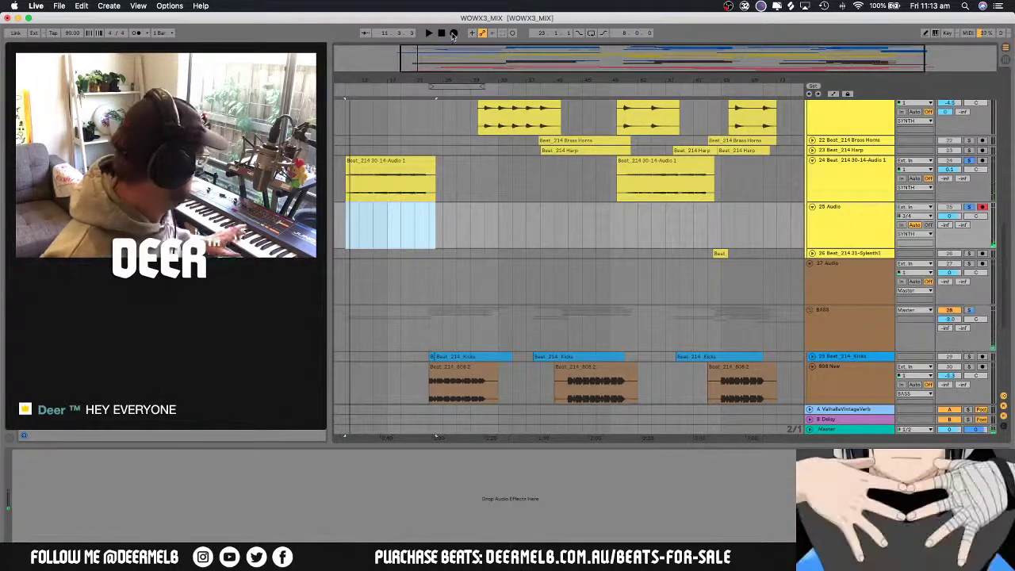
Record a keyboard take on the armed 25 Audio track from bar 11 and trim the clip's end to bar 15
{"action": "left_click", "coordinate": [454, 35]}
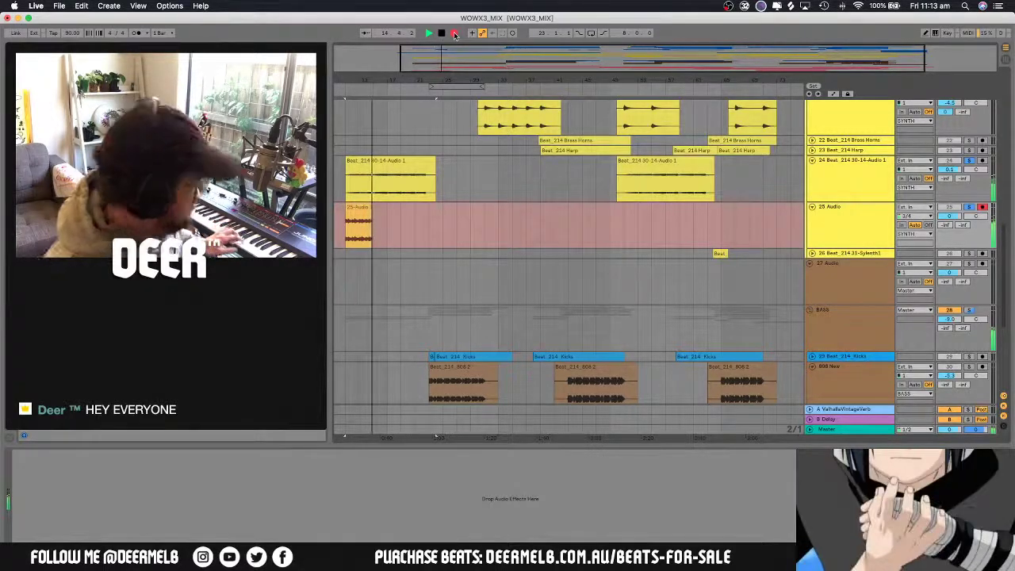
{"action": "key", "text": "space"}
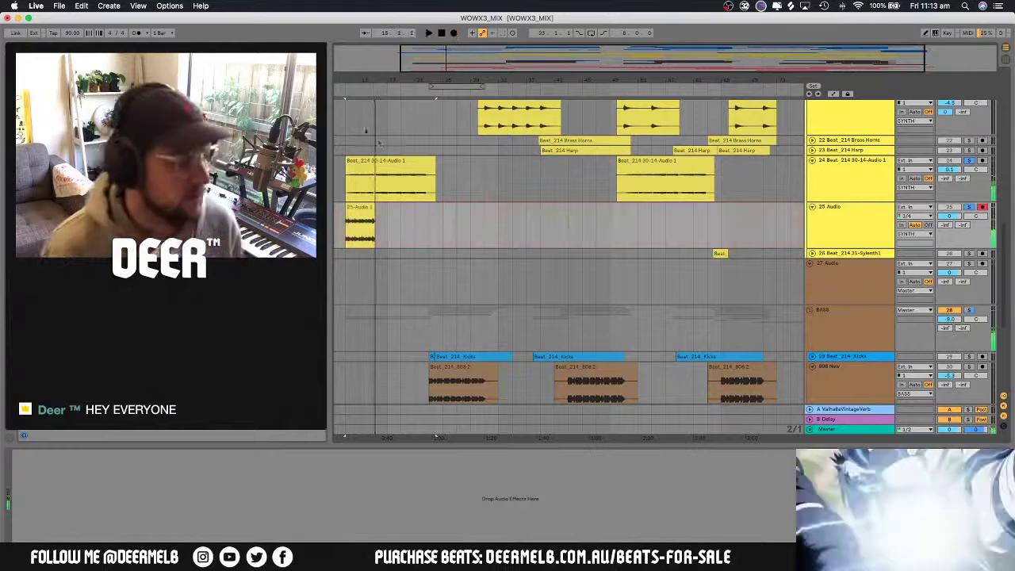
{"action": "double_click", "coordinate": [365, 208]}
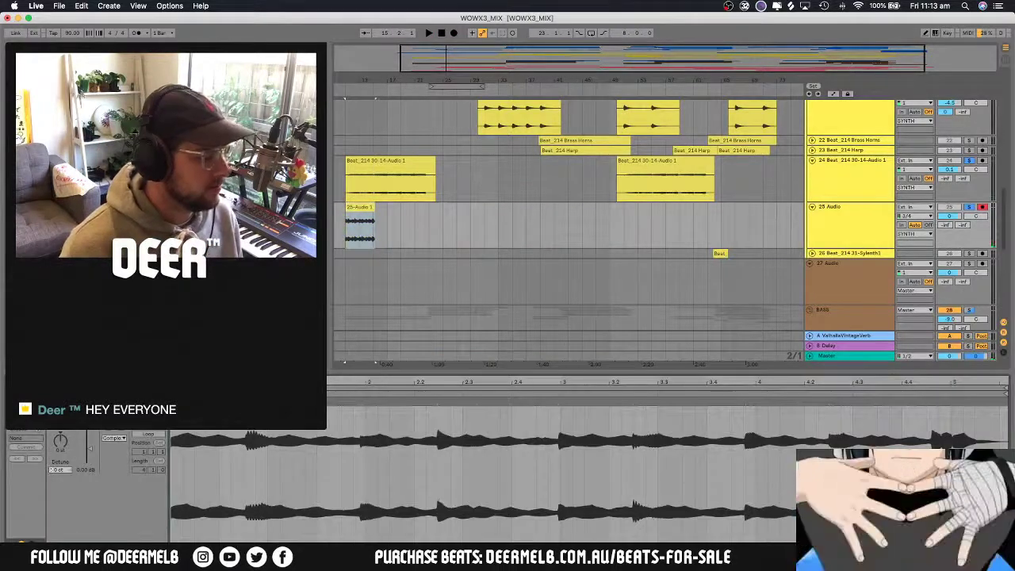
{"action": "left_click_drag", "start_coordinate": [375, 208], "coordinate": [373, 208]}
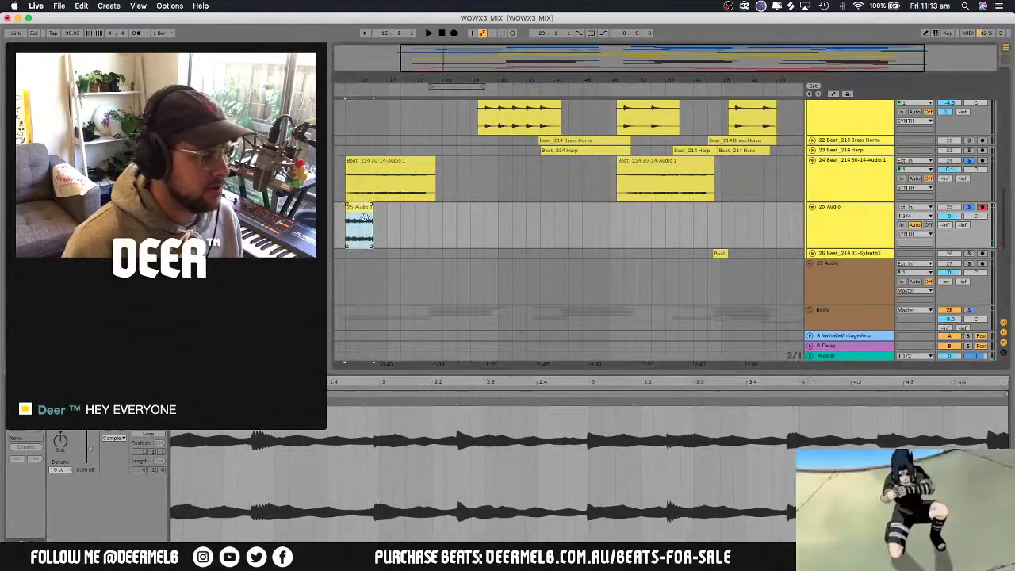
Reverse the recorded clip and transpose it up 12 semitones, auditioning it with only its track soloed
{"action": "key", "text": "r"}
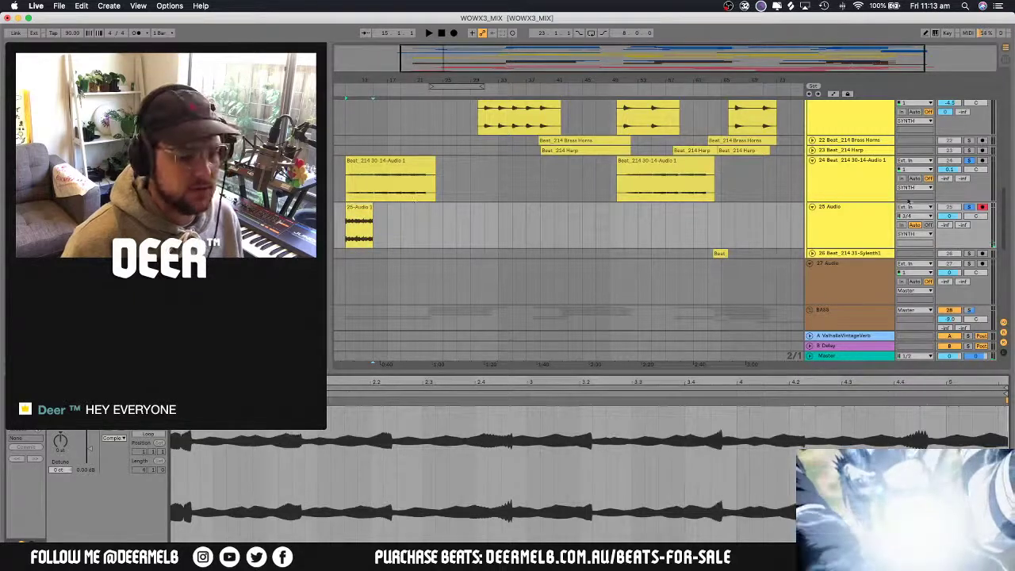
{"action": "left_click", "coordinate": [970, 161]}
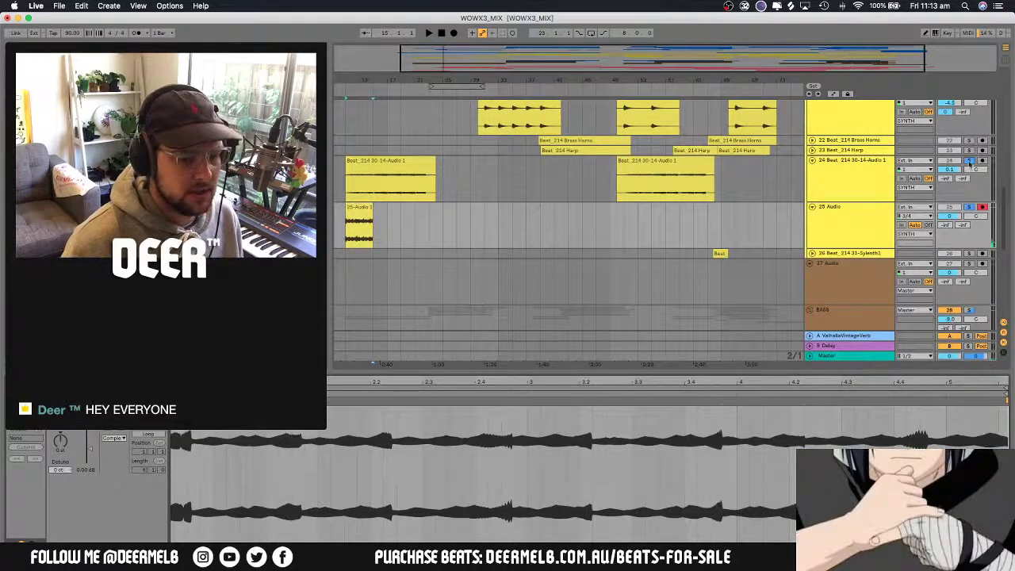
{"action": "left_click", "coordinate": [968, 207]}
{"action": "left_click", "coordinate": [968, 208]}
{"action": "key", "text": "space"}
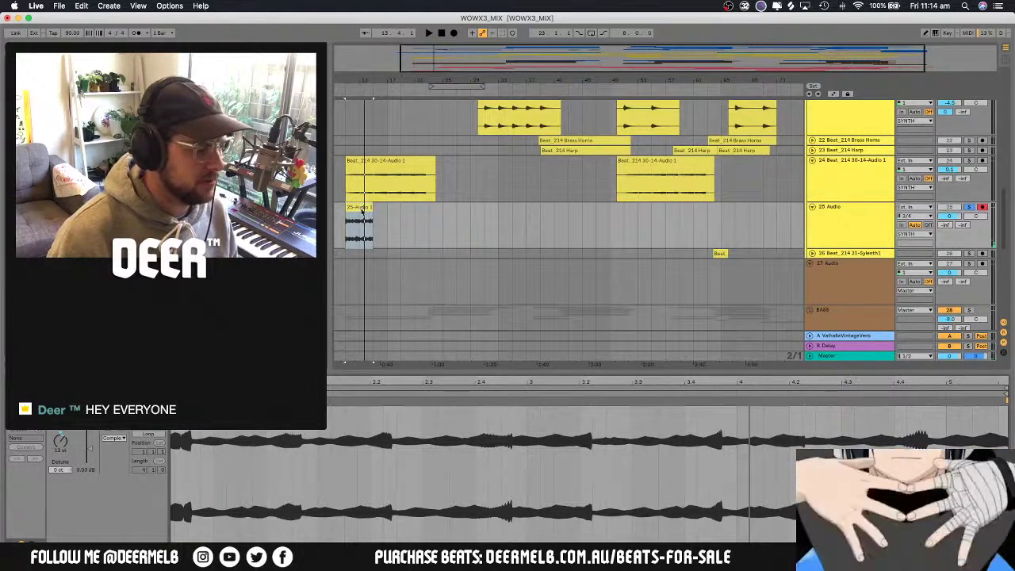
Add the Crystallizer effect to 25 Audio and browse its preset categories with the recorded clip playing
{"action": "key", "text": "shift+Tab"}
{"action": "key", "text": "space"}
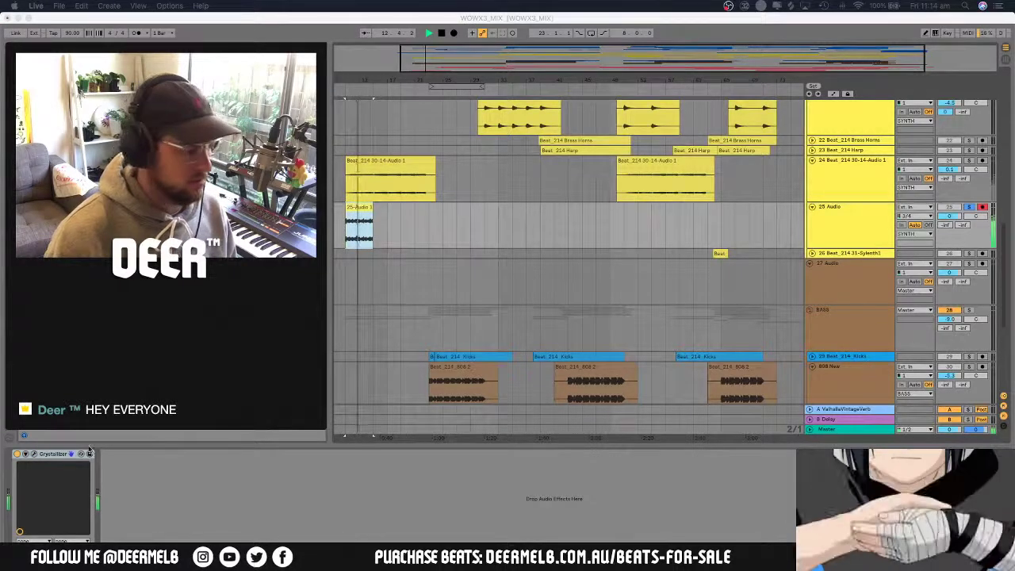
{"action": "left_click", "coordinate": [35, 458]}
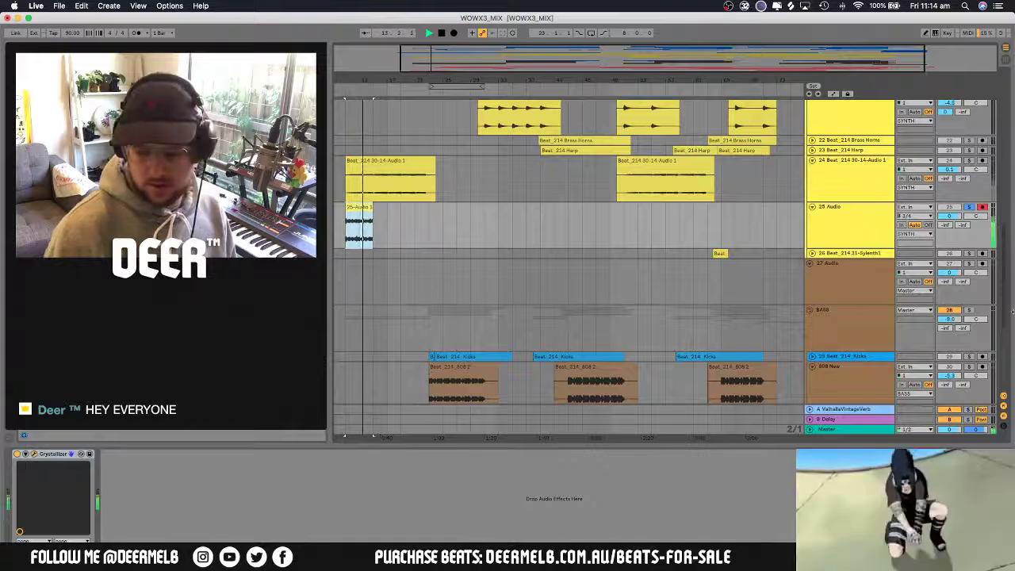
{"action": "left_click", "coordinate": [33, 454]}
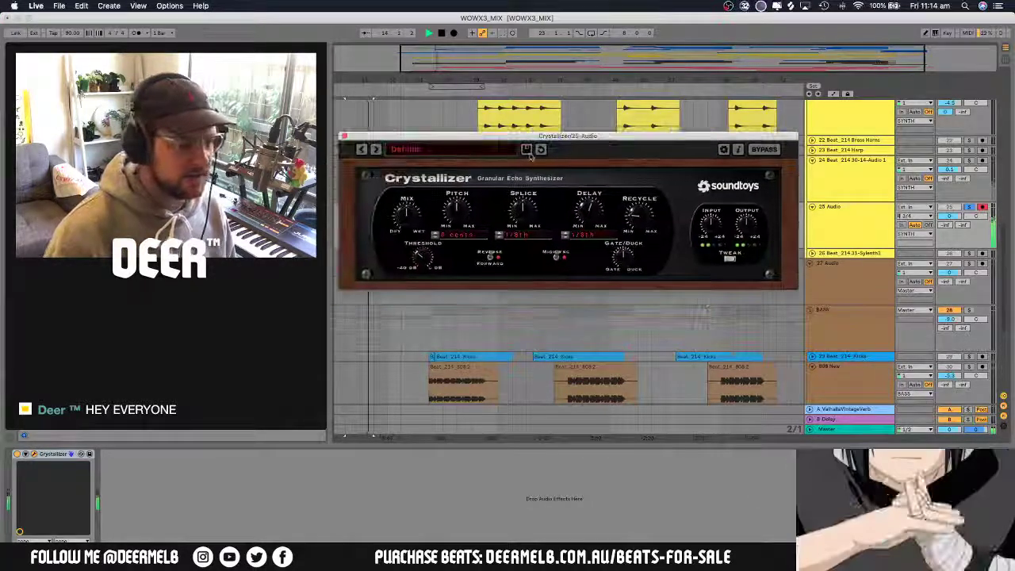
{"action": "left_click", "coordinate": [420, 150]}
{"action": "mouse_move", "coordinate": [430, 176]}
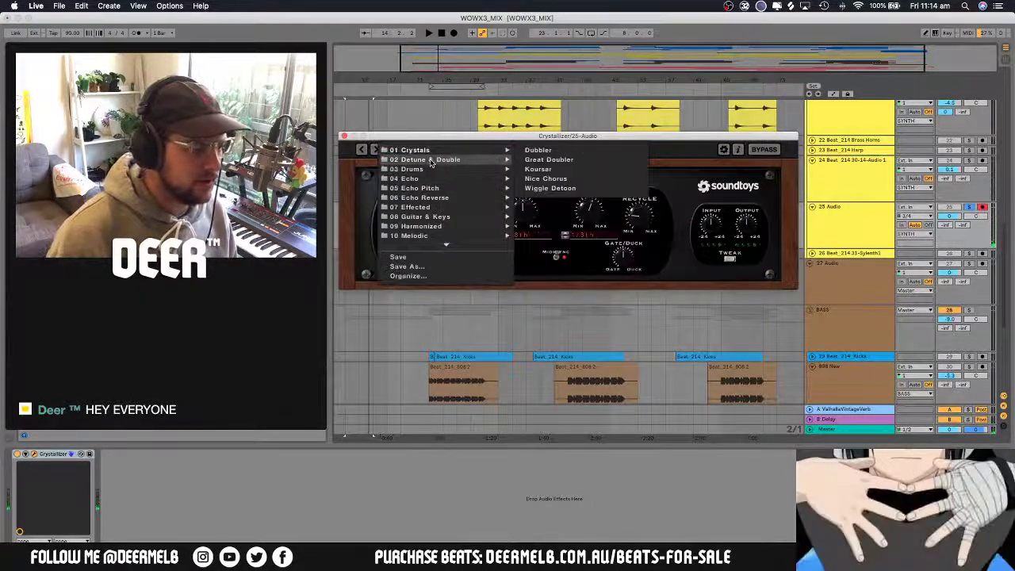
{"action": "mouse_move", "coordinate": [417, 207]}
{"action": "left_click", "coordinate": [589, 297]}
Audition the first 30-14-Audio 1 clip with its track soloed, then stop playback and clear the solo
{"action": "left_click", "coordinate": [405, 161]}
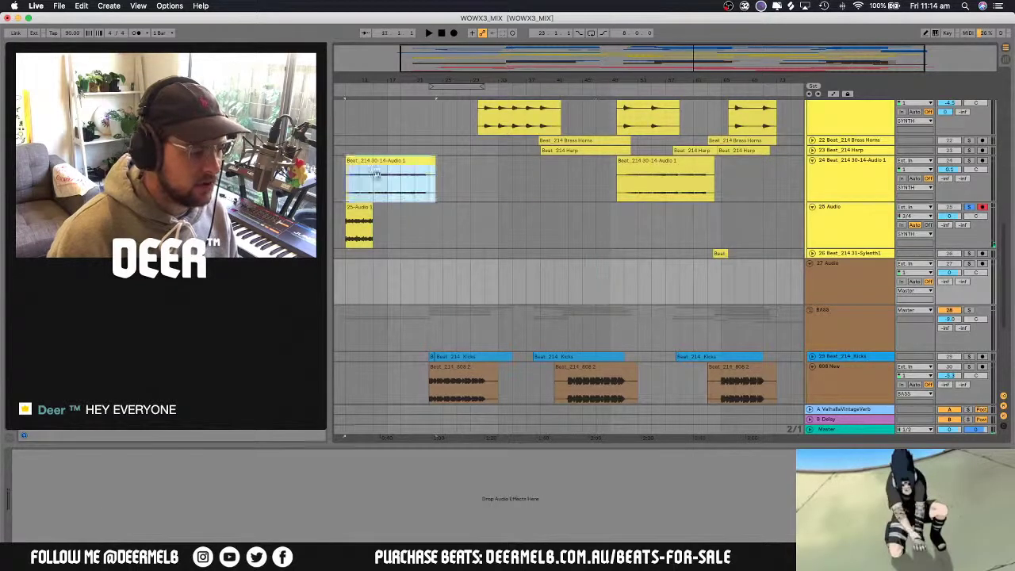
{"action": "left_click", "coordinate": [968, 161]}
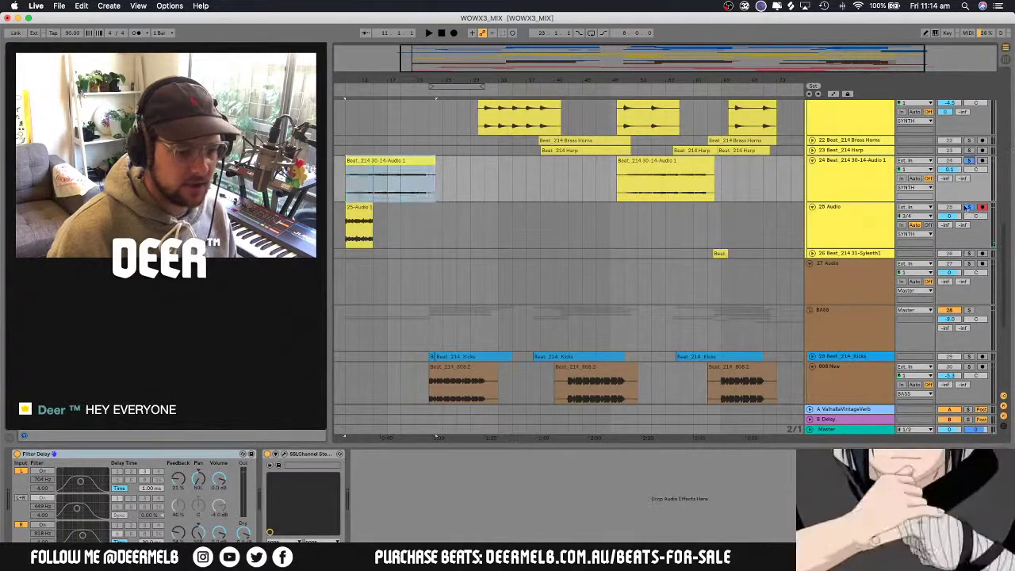
{"action": "key", "text": "space"}
{"action": "left_click", "coordinate": [372, 194]}
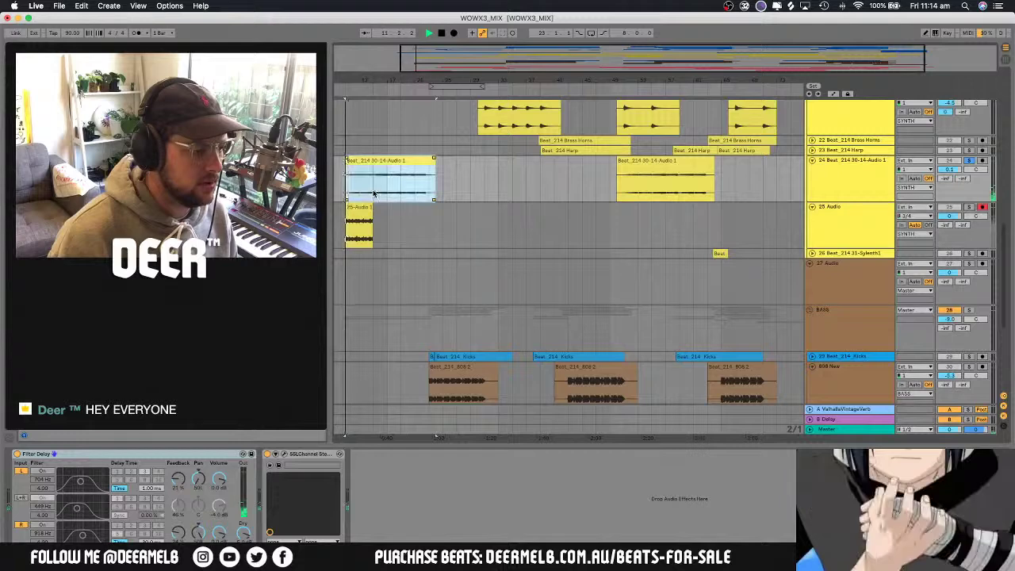
{"action": "key", "text": "space"}
{"action": "key", "text": "space"}
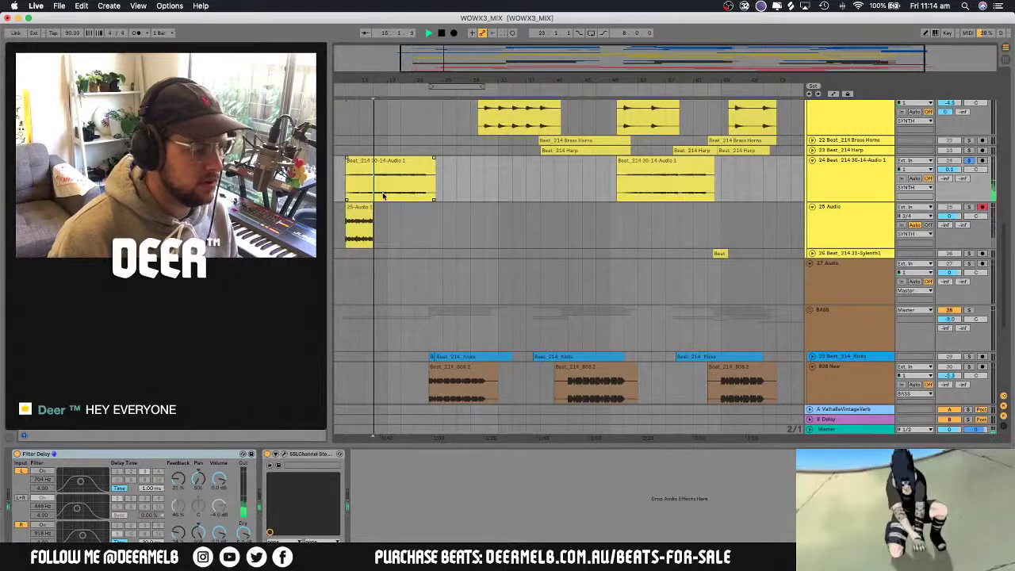
{"action": "left_click", "coordinate": [969, 207]}
{"action": "key", "text": "space"}
{"action": "left_click", "coordinate": [969, 161]}
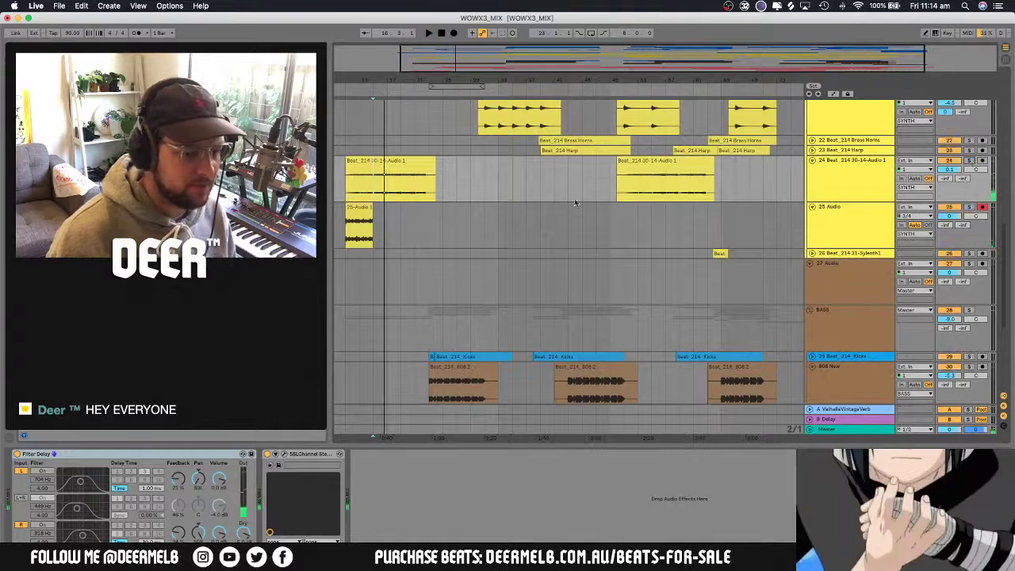
Load the Koursar preset in Crystallizer on the soloed 25 Audio track and adjust its mix amount during playback
{"action": "left_click", "coordinate": [969, 207]}
{"action": "key", "text": "space"}
{"action": "left_click", "coordinate": [830, 207]}
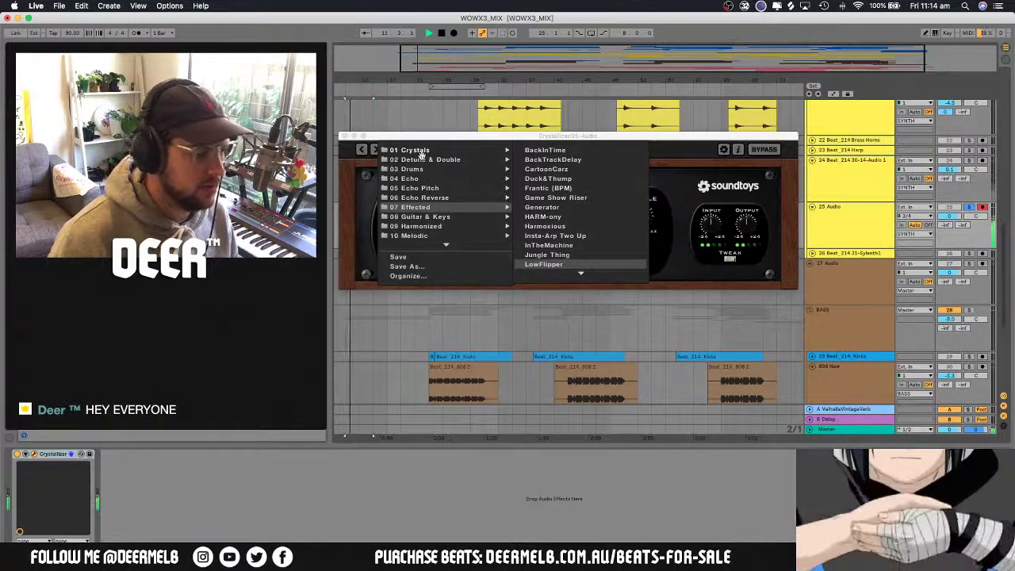
{"action": "left_click", "coordinate": [421, 153]}
{"action": "left_click", "coordinate": [409, 150]}
{"action": "mouse_move", "coordinate": [421, 150]}
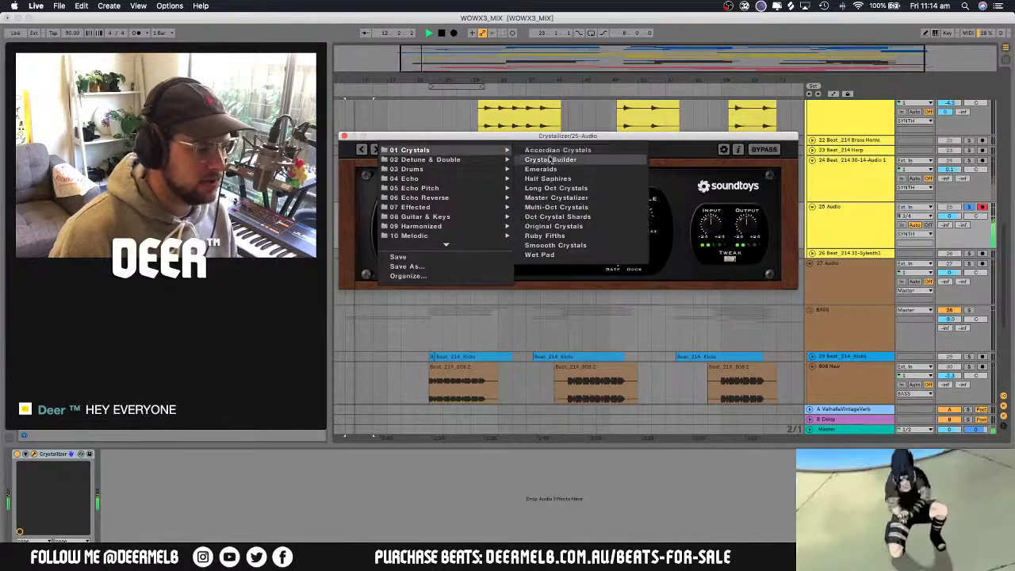
{"action": "left_click", "coordinate": [546, 170]}
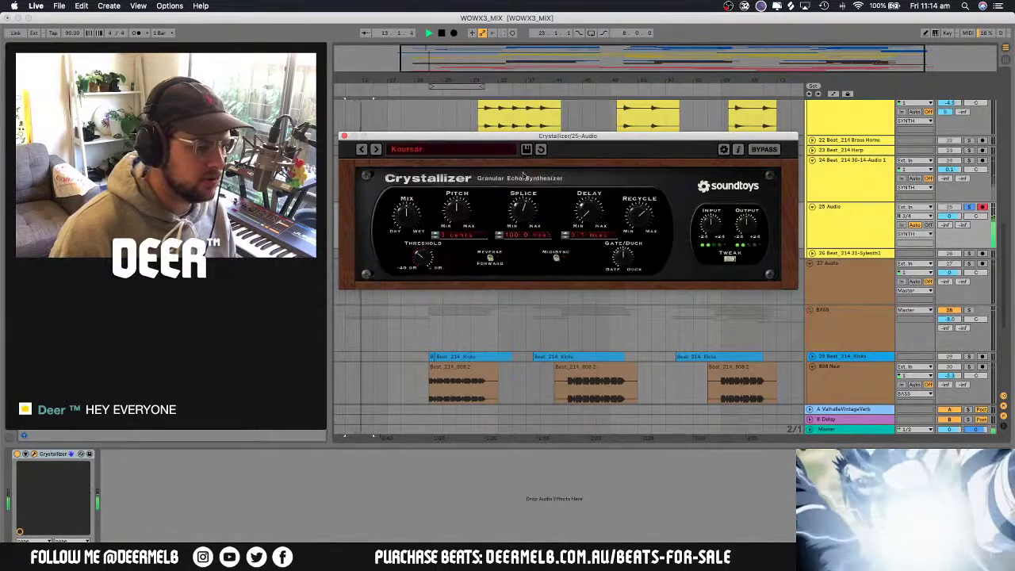
{"action": "left_click_drag", "start_coordinate": [406, 211], "coordinate": [404, 219]}
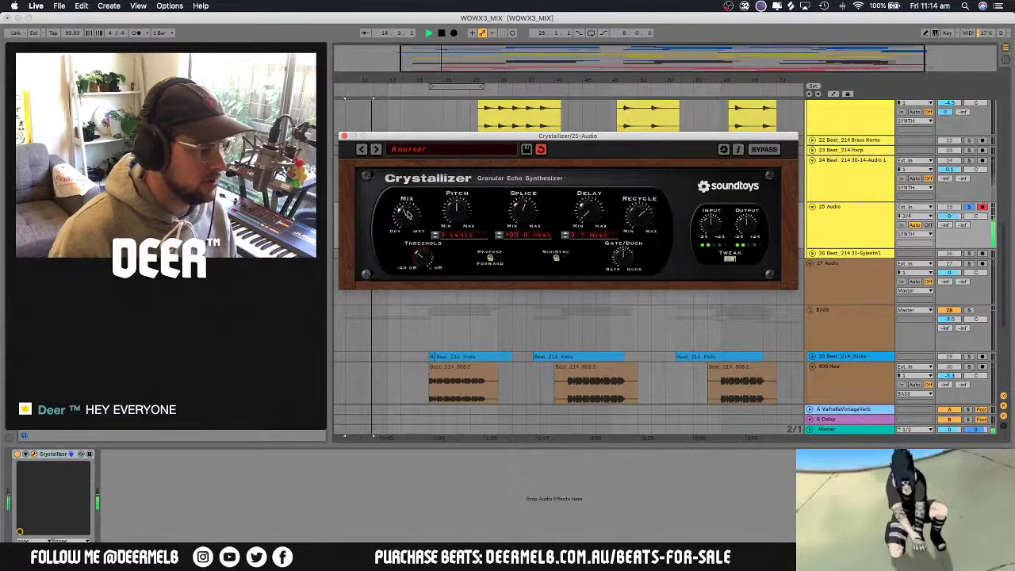
{"action": "left_click", "coordinate": [344, 136]}
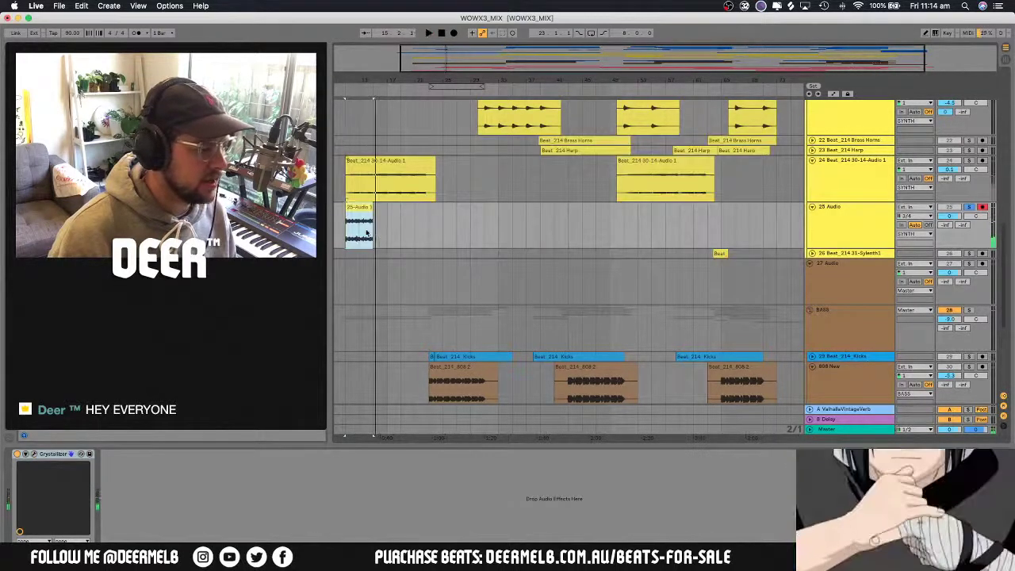
Transpose the recorded clip to 24 semitones, add a Reverb after Crystallizer, and play the clip to check the sound
{"action": "double_click", "coordinate": [360, 216]}
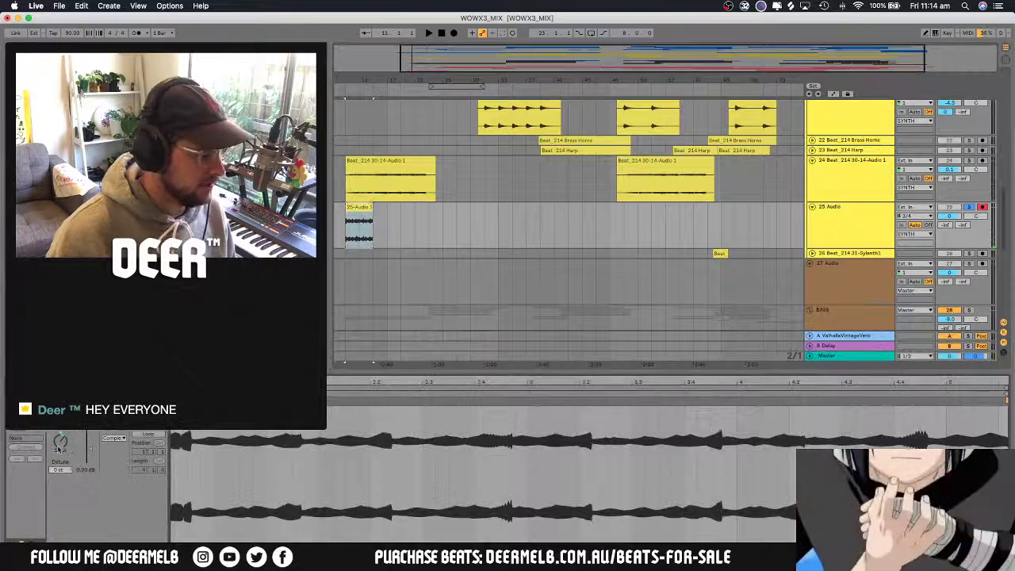
{"action": "key", "text": "space"}
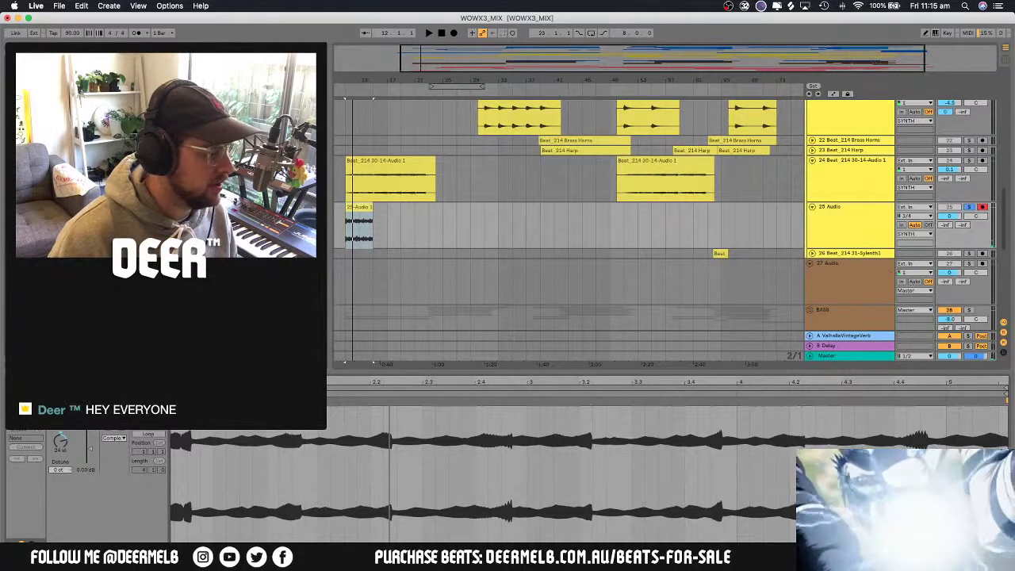
{"action": "left_click", "coordinate": [358, 208]}
{"action": "key", "text": "shift+Tab"}
{"action": "key", "text": "space"}
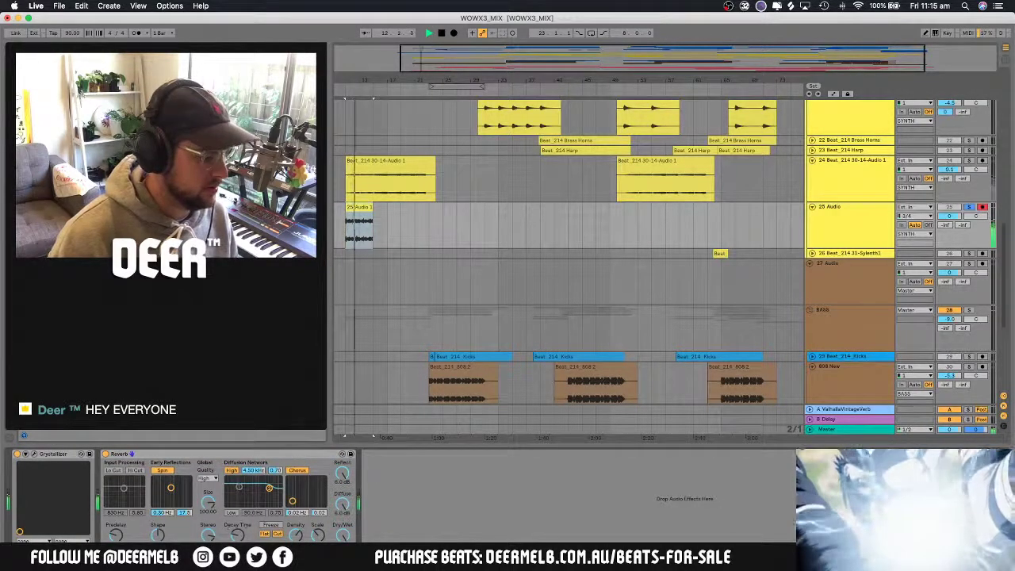
{"action": "left_click", "coordinate": [365, 213]}
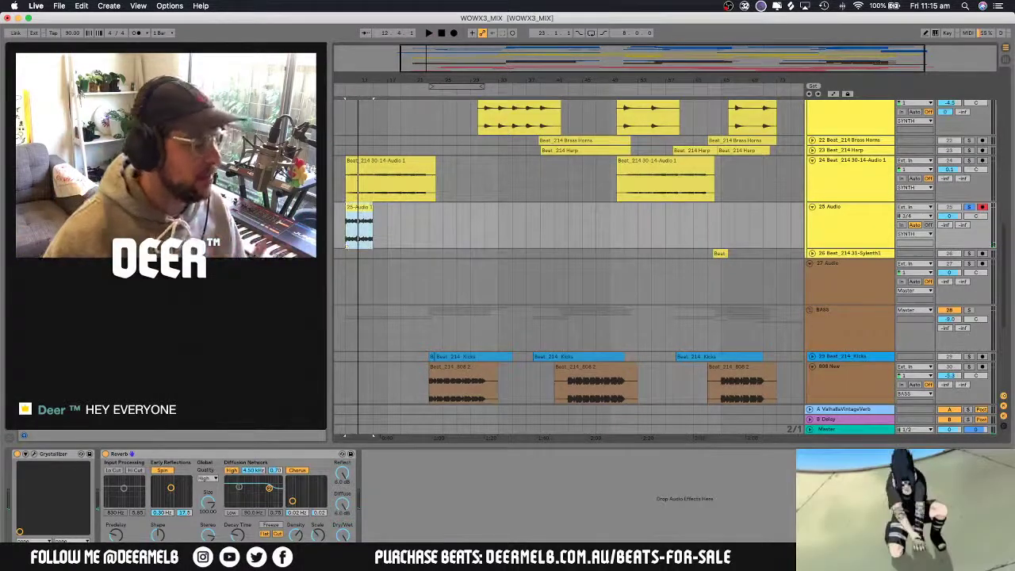
Solo the GHOST HIHAT track in the drum group and play it from the intro
{"action": "scroll", "coordinate": [334, 238], "scroll_direction": "up", "scroll_amount": 15}
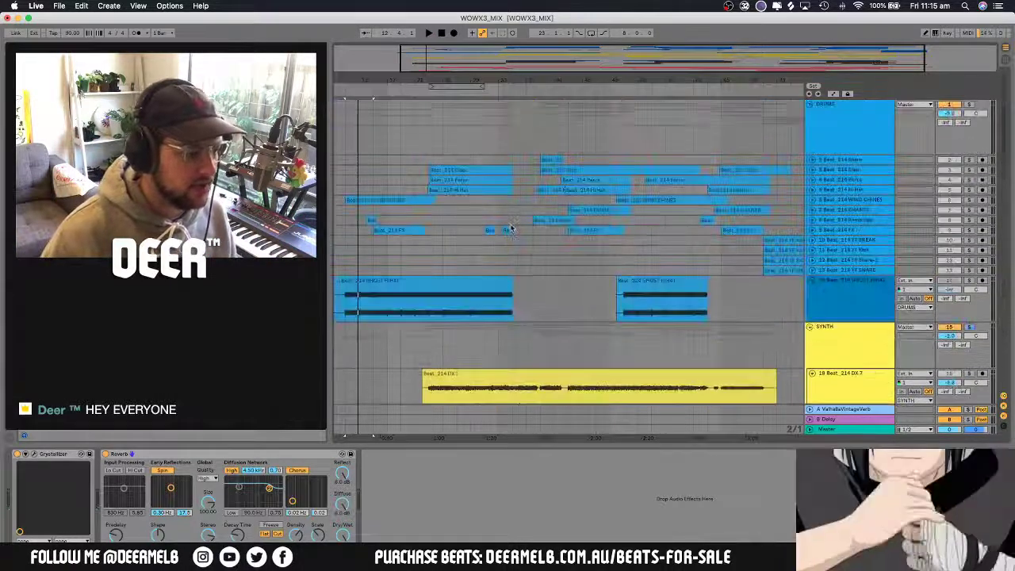
{"action": "left_click", "coordinate": [968, 227]}
{"action": "key", "text": "space"}
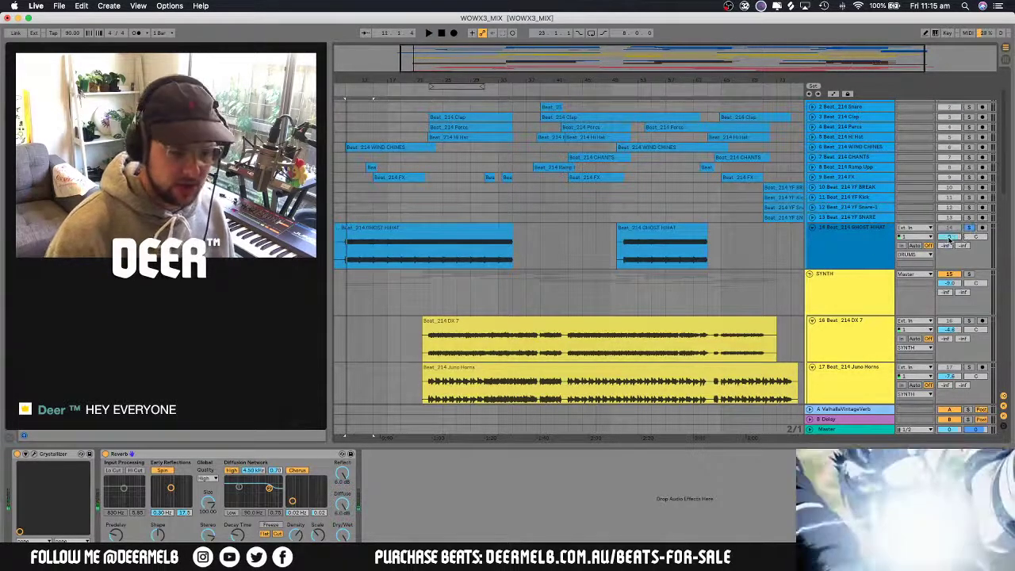
Stop the GHOST HIHAT playback and add a Compressor after the Reverb on the 25 Audio track
{"action": "key", "text": "space"}
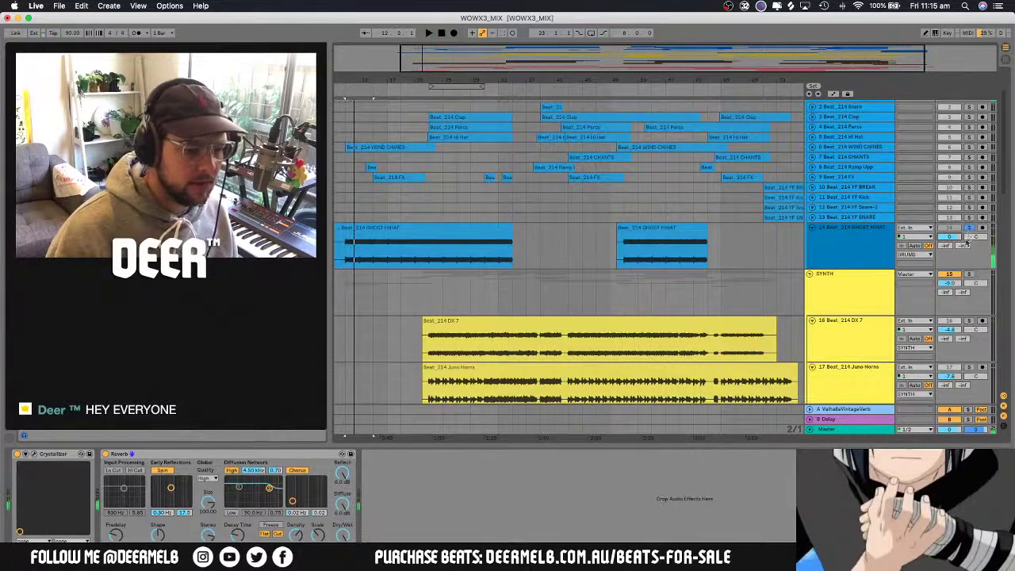
{"action": "scroll", "coordinate": [966, 244], "scroll_direction": "down", "scroll_amount": 8}
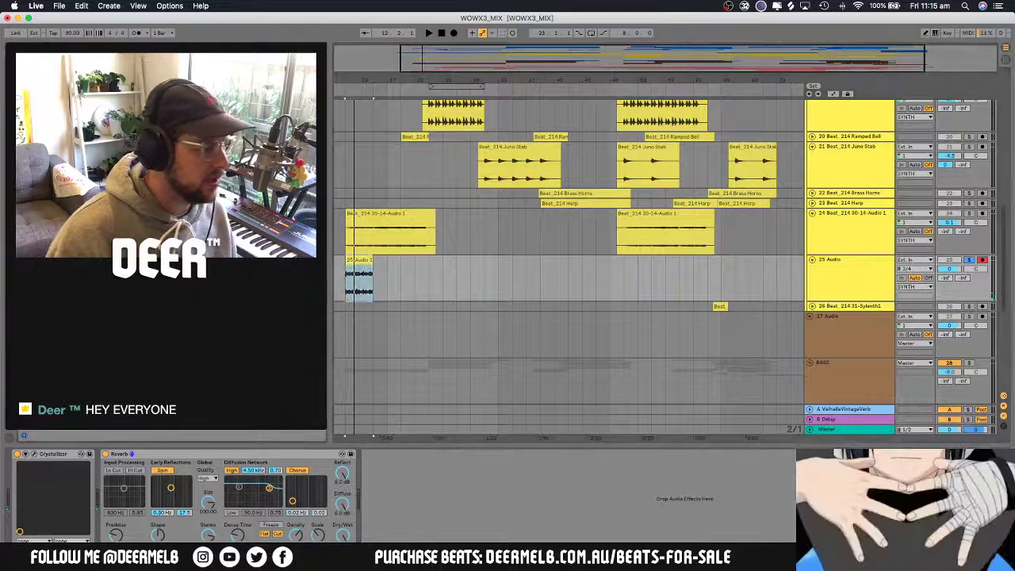
{"action": "left_click_drag", "start_coordinate": [421, 466], "coordinate": [422, 470]}
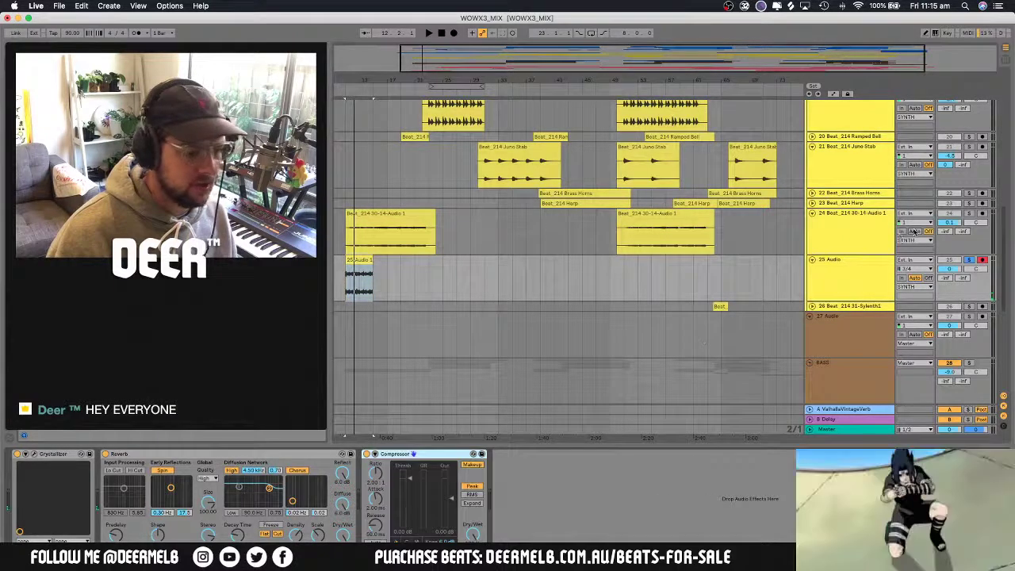
Sidechain the Compressor from the 14-Beat 214 GHOST HIHAT track and set its threshold to about -41.4 dB while playing
{"action": "scroll", "coordinate": [915, 231], "scroll_direction": "up", "scroll_amount": 10}
{"action": "scroll", "coordinate": [956, 232], "scroll_direction": "down", "scroll_amount": 10}
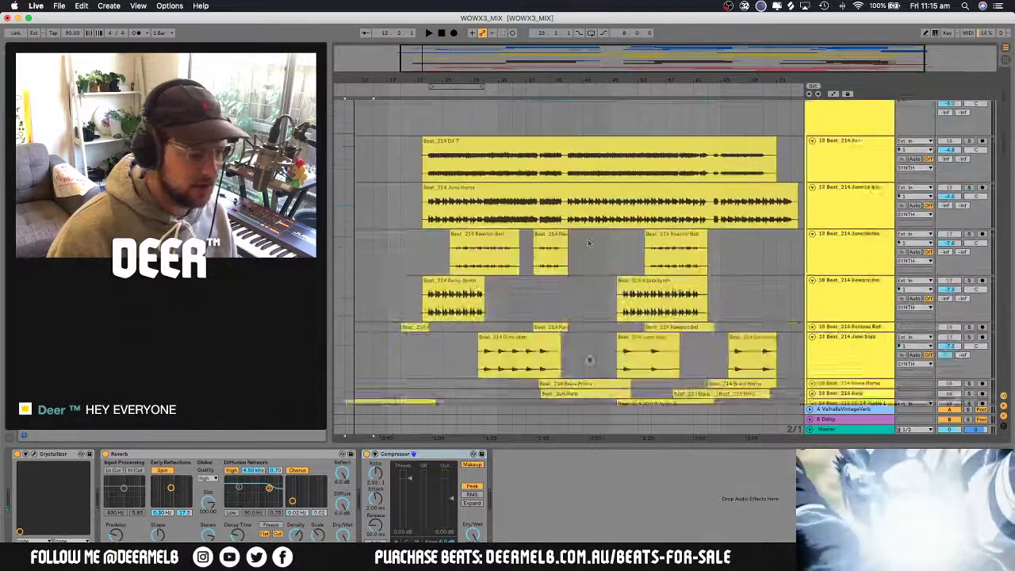
{"action": "left_click", "coordinate": [374, 454]}
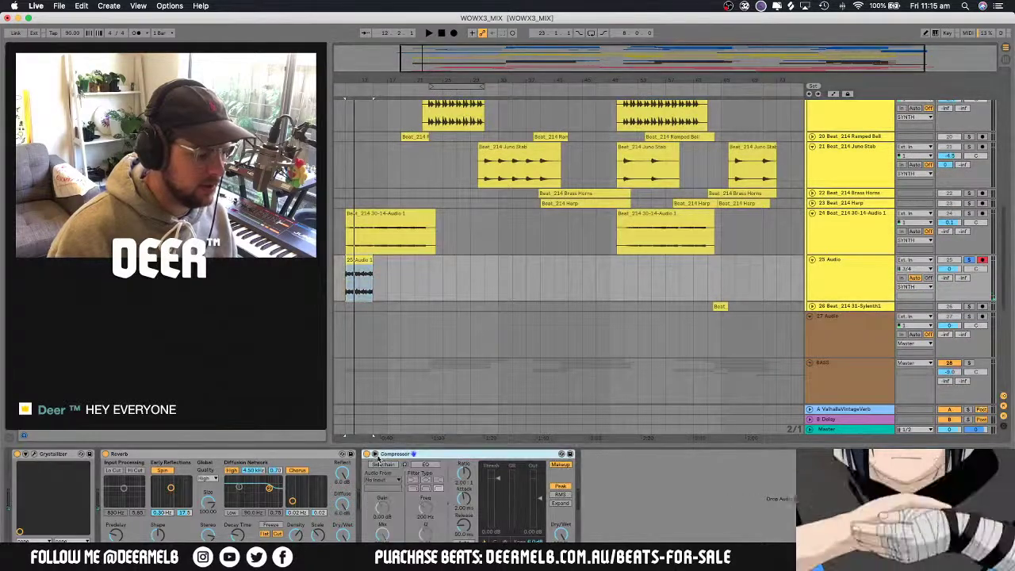
{"action": "left_click", "coordinate": [382, 479]}
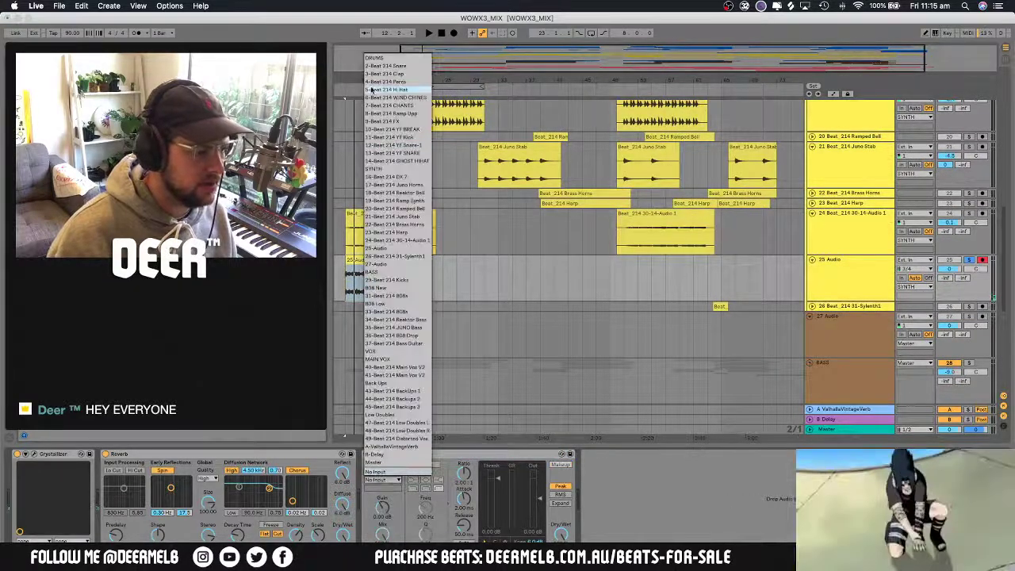
{"action": "left_click", "coordinate": [401, 161]}
{"action": "key", "text": "space"}
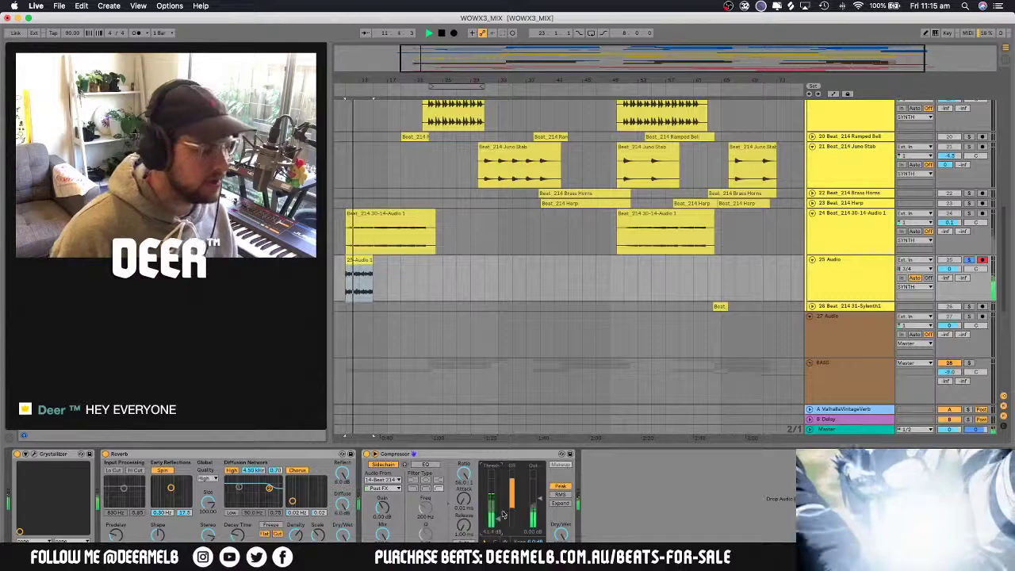
Audition the GHOST HIHAT track soloed, then the first 30-14-Audio 1 clip soloed
{"action": "scroll", "coordinate": [503, 272], "scroll_direction": "up", "scroll_amount": 10}
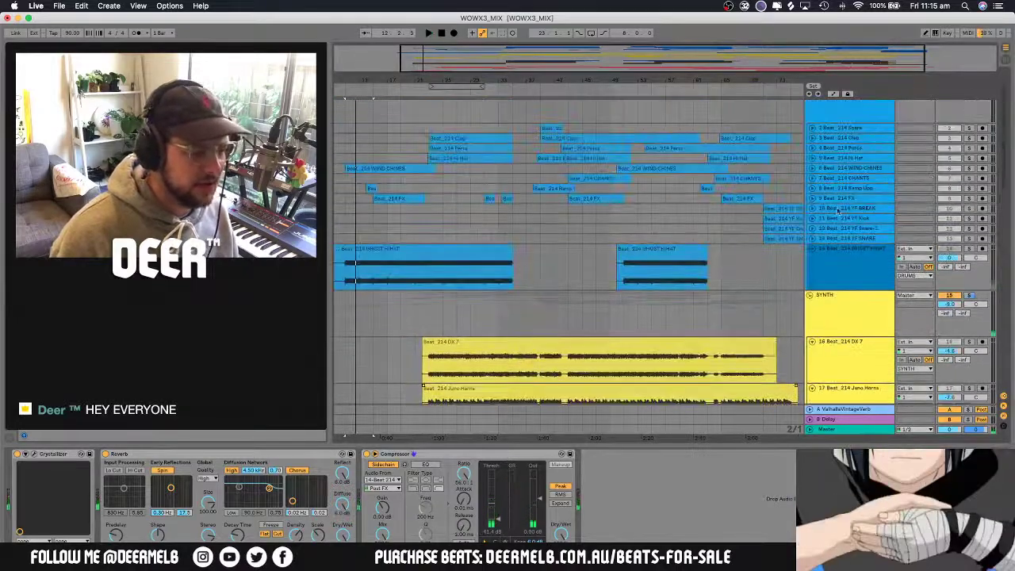
{"action": "left_click", "coordinate": [971, 248]}
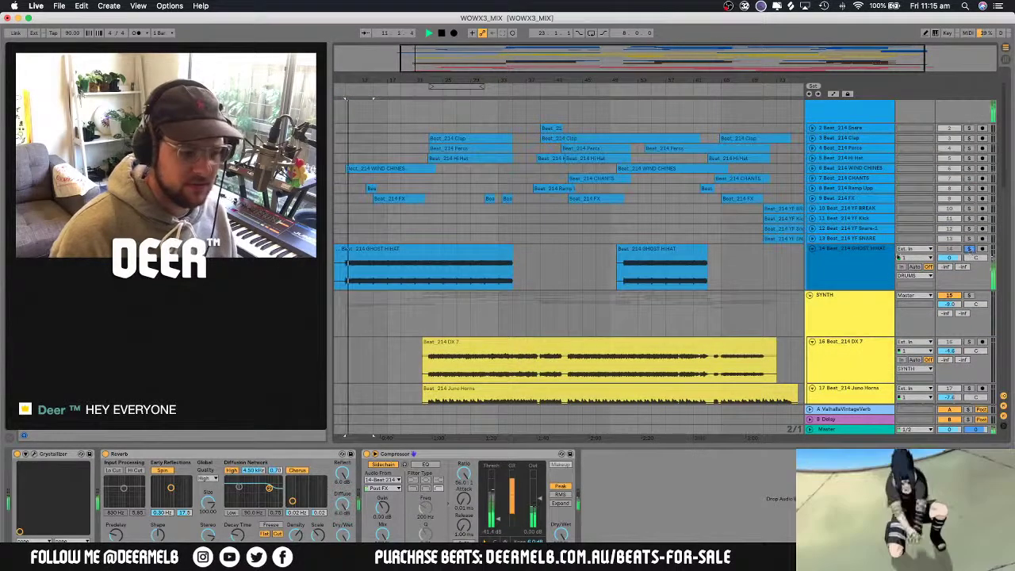
{"action": "scroll", "coordinate": [952, 252], "scroll_direction": "down", "scroll_amount": 10}
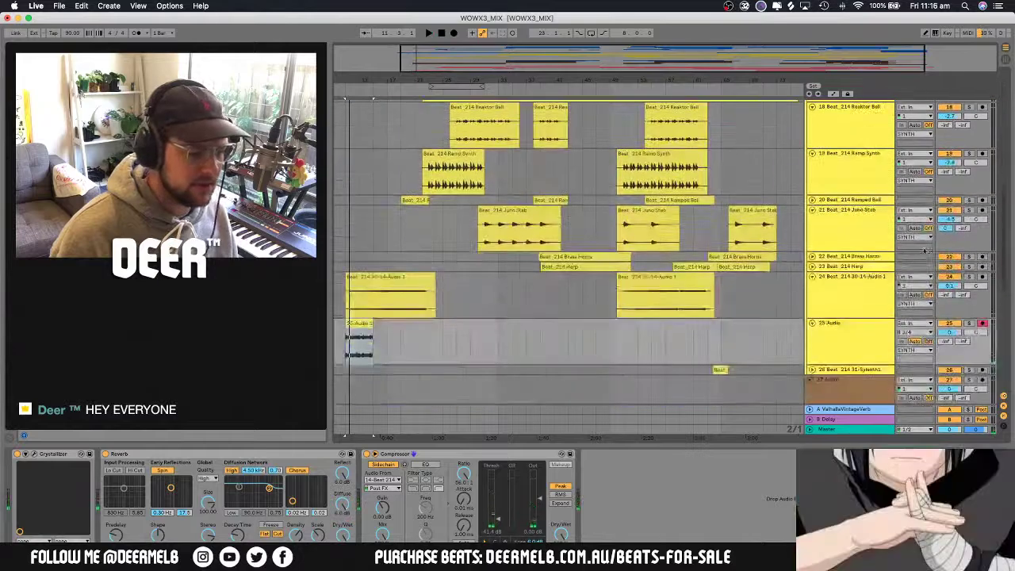
{"action": "left_click", "coordinate": [370, 305]}
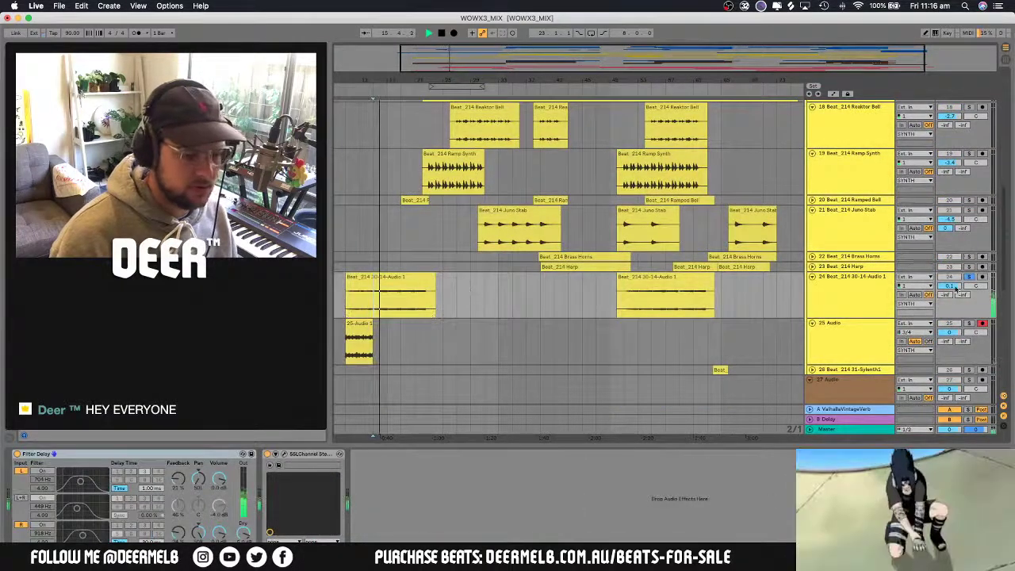
Solo GHOST HIHAT, split off a short section where the intro synth starts, adjust its warp tempo and play it
{"action": "scroll", "coordinate": [514, 256], "scroll_direction": "up", "scroll_amount": 10}
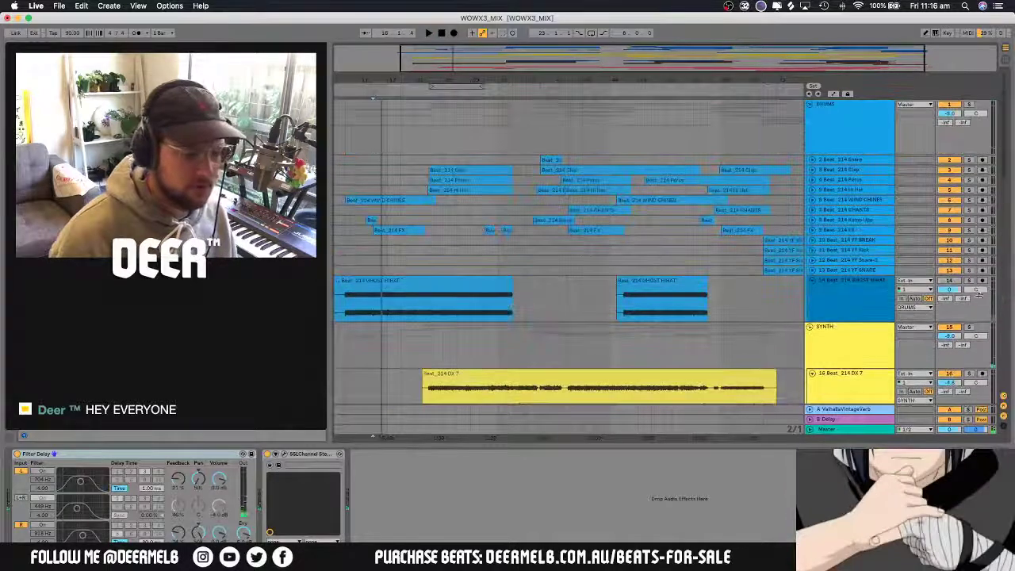
{"action": "left_click", "coordinate": [969, 281]}
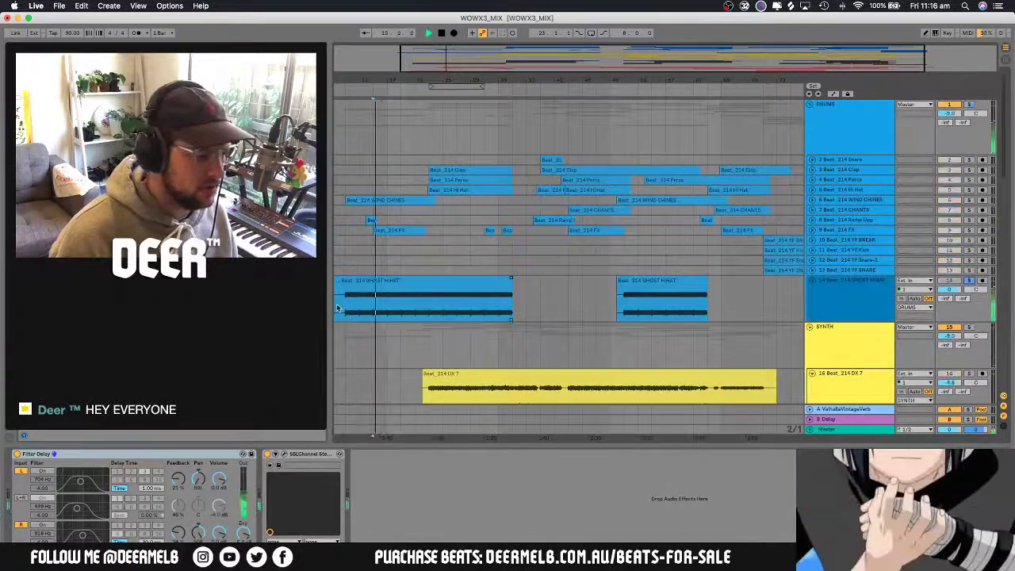
{"action": "left_click_drag", "start_coordinate": [341, 307], "coordinate": [359, 308]}
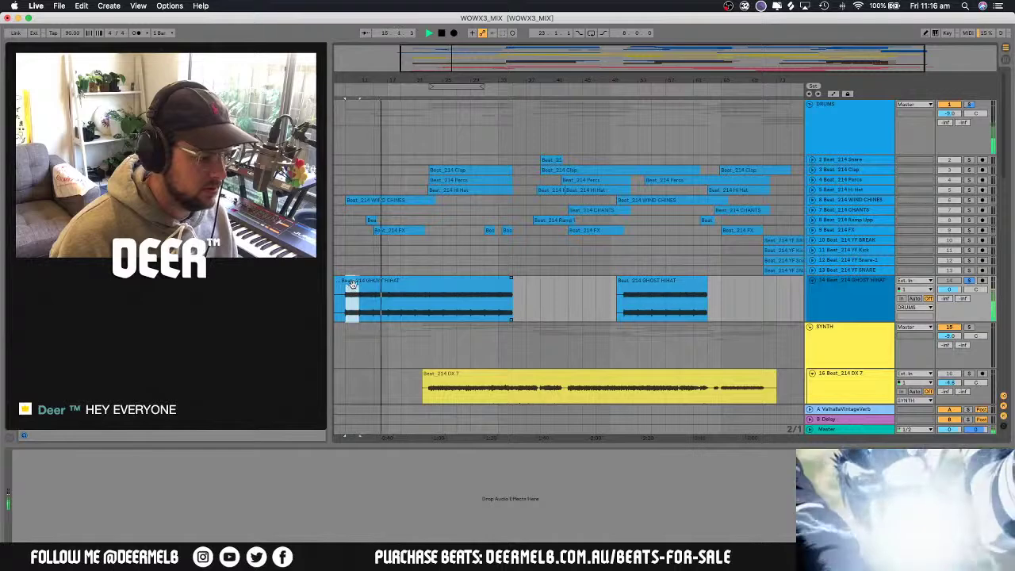
{"action": "key", "text": "super+e"}
{"action": "double_click", "coordinate": [352, 284]}
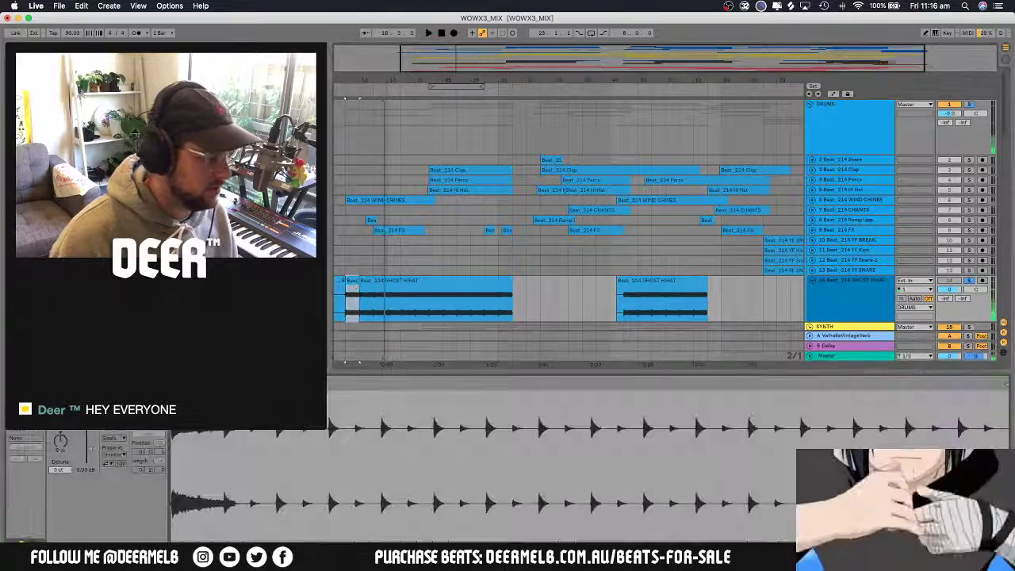
{"action": "left_click", "coordinate": [112, 434]}
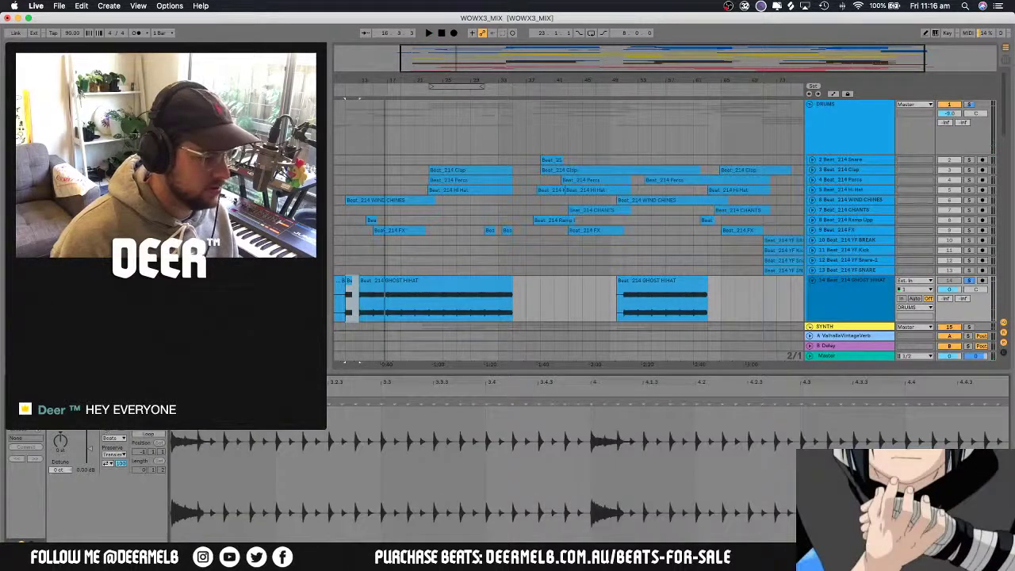
{"action": "key", "text": "space"}
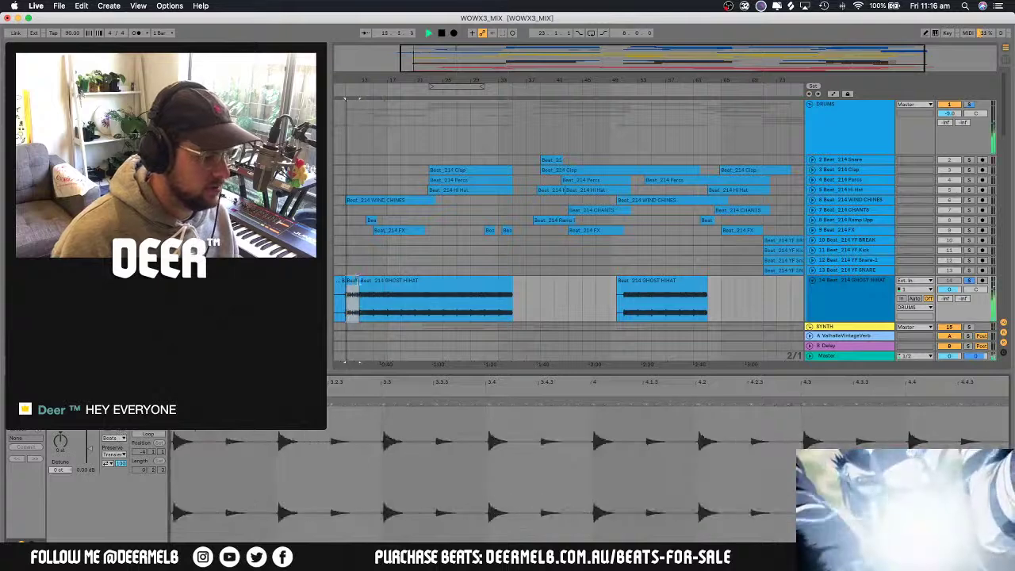
Rework the split GHOST HIHAT section into repeated short clips with warp mode Complex and play them
{"action": "left_click_drag", "start_coordinate": [360, 281], "coordinate": [369, 281]}
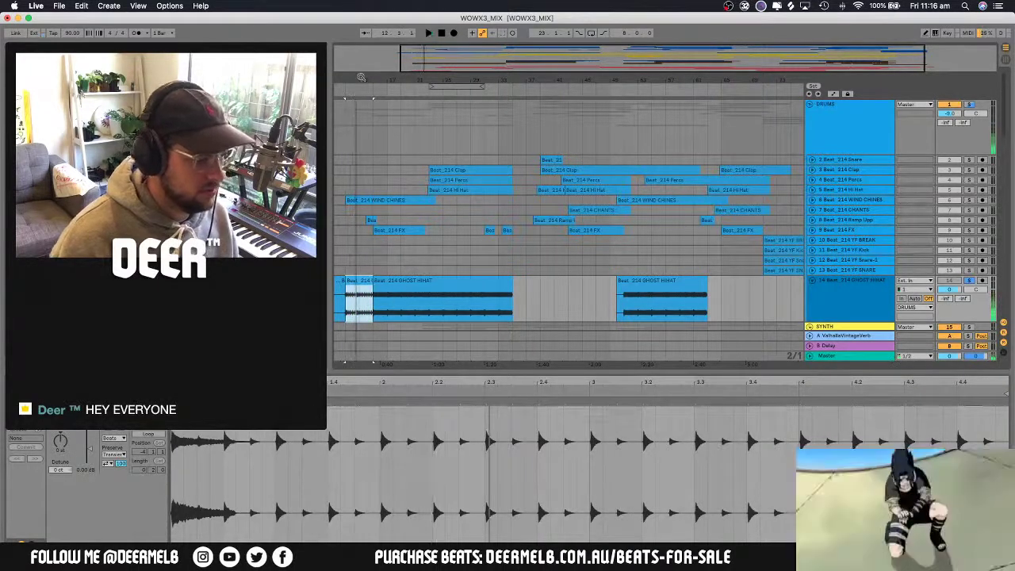
{"action": "left_click_drag", "start_coordinate": [361, 77], "coordinate": [395, 294]}
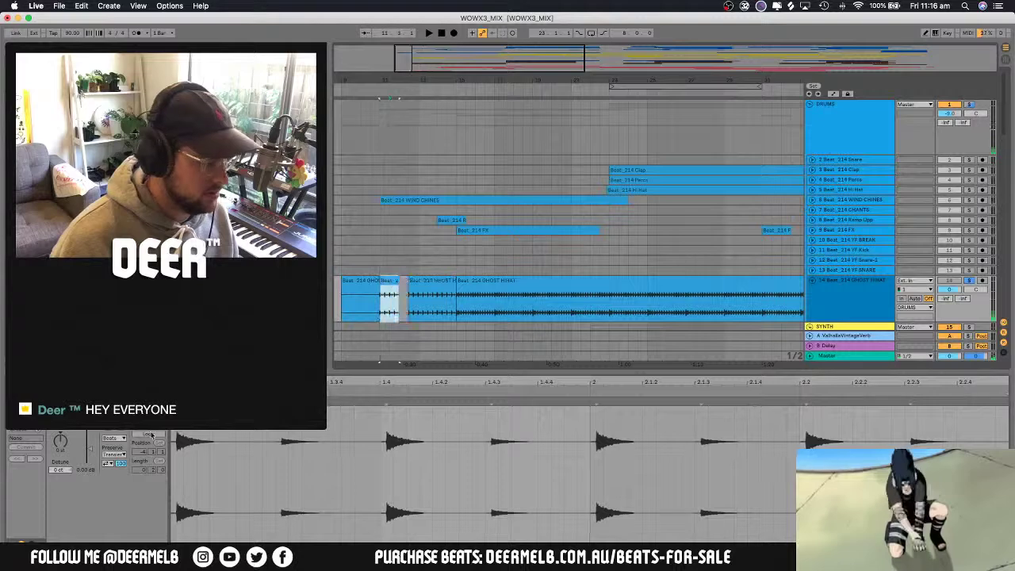
{"action": "left_click", "coordinate": [113, 437]}
{"action": "left_click", "coordinate": [117, 486]}
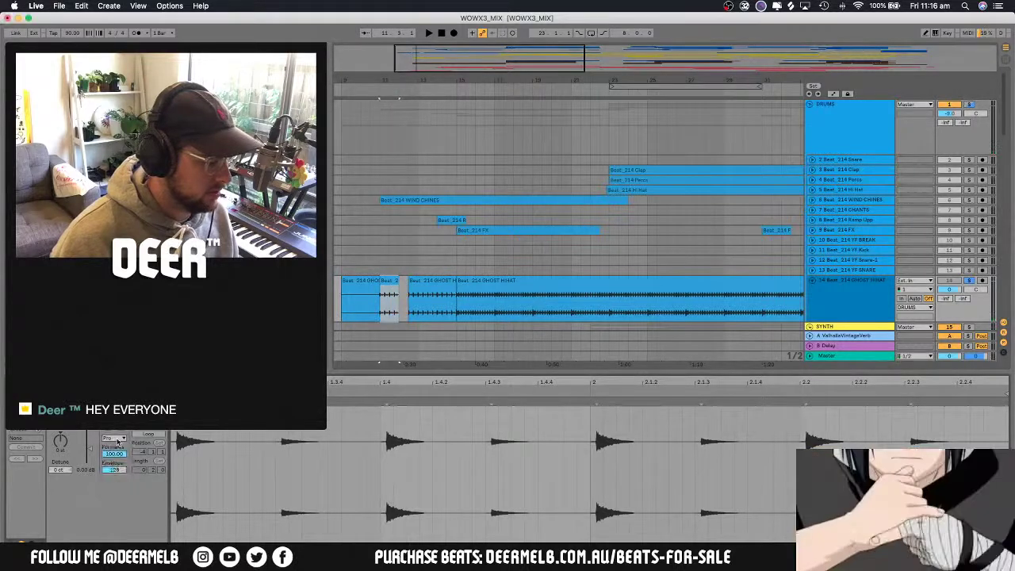
{"action": "left_click", "coordinate": [114, 438]}
{"action": "left_click", "coordinate": [118, 476]}
{"action": "key", "text": "space"}
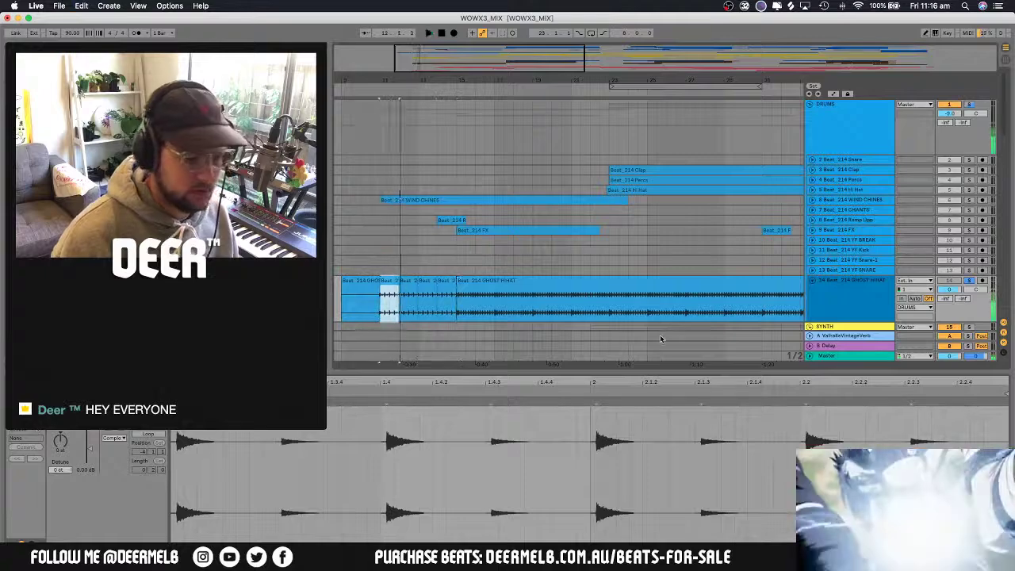
Solo 25 Audio, play it and set its Compressor to a threshold of -48.4 dB with a shorter attack and release
{"action": "scroll", "coordinate": [661, 338], "scroll_direction": "down", "scroll_amount": 10}
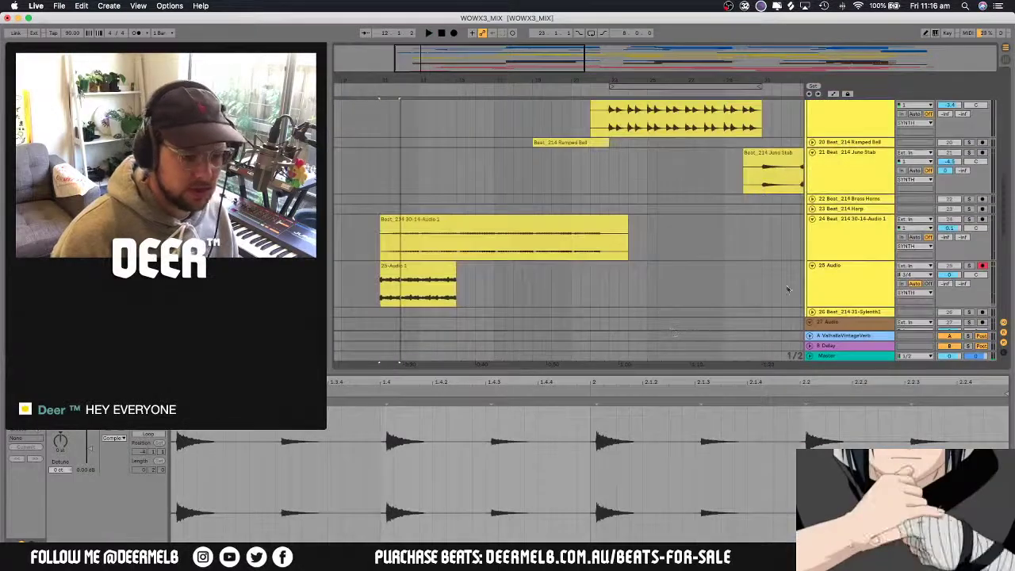
{"action": "left_click", "coordinate": [969, 266]}
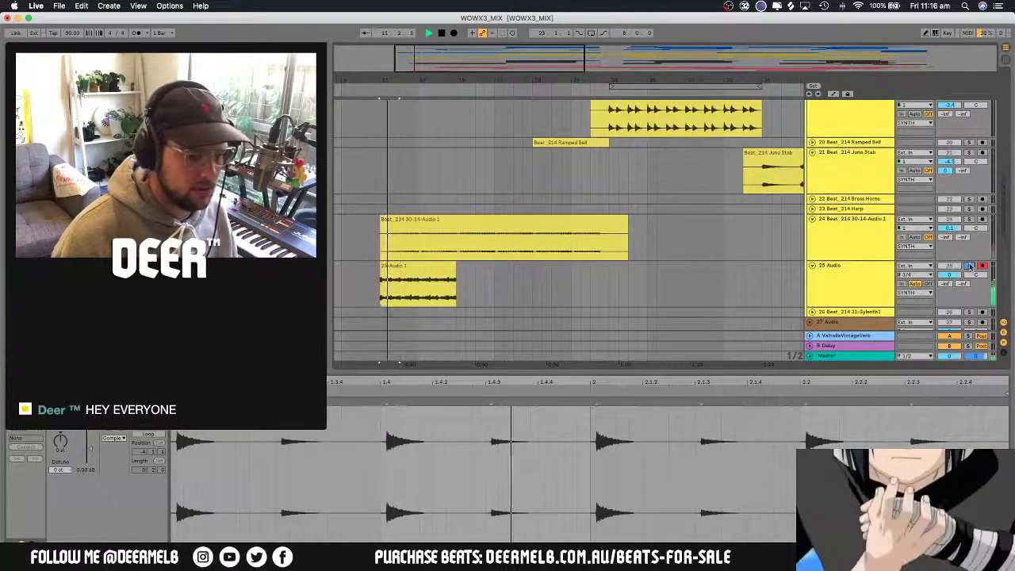
{"action": "left_click", "coordinate": [864, 276]}
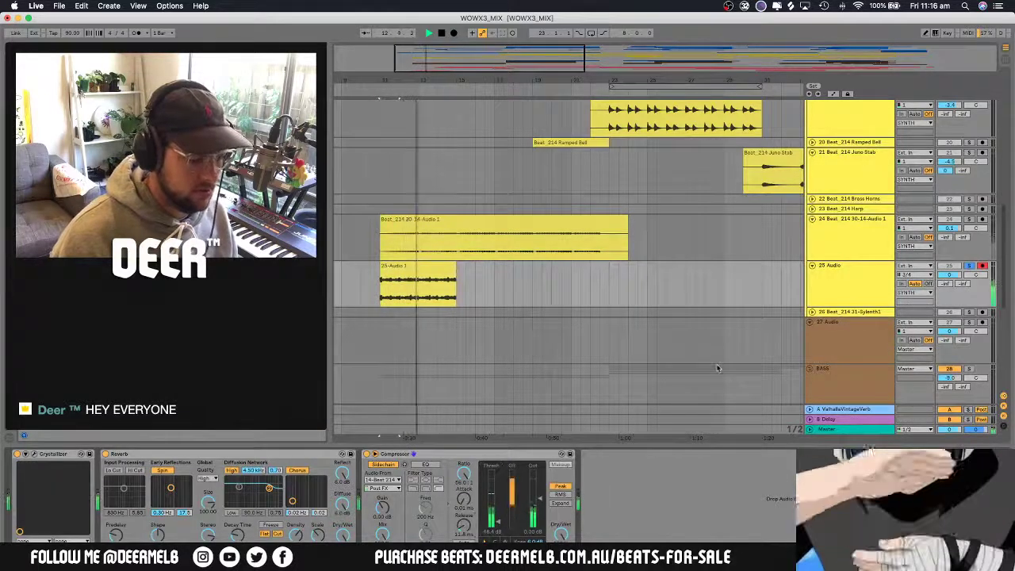
Compare the new 25 Audio synth with the original 30-14-Audio 1 by soloing each in turn during playback
{"action": "left_click", "coordinate": [969, 265]}
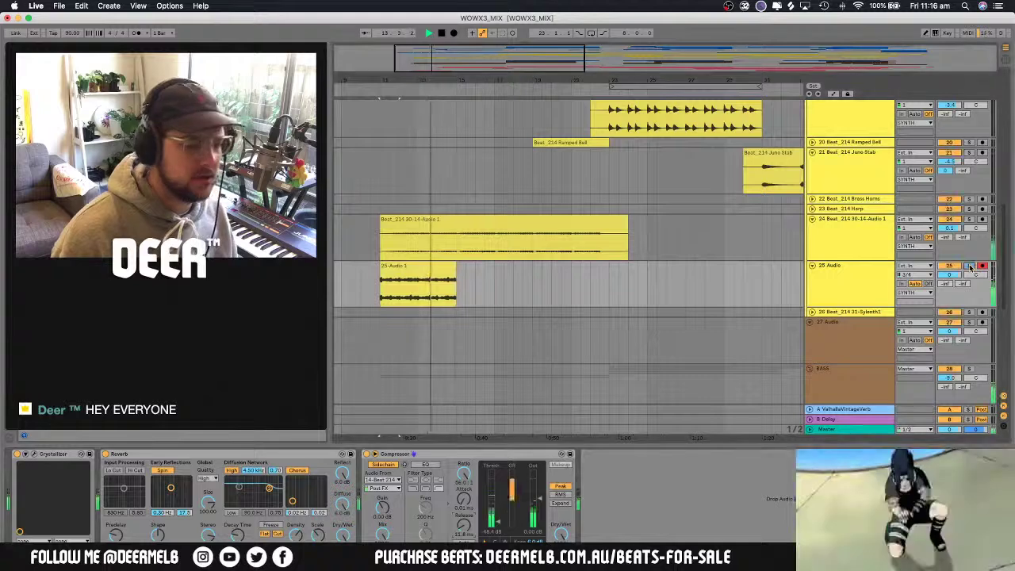
{"action": "left_click", "coordinate": [969, 219]}
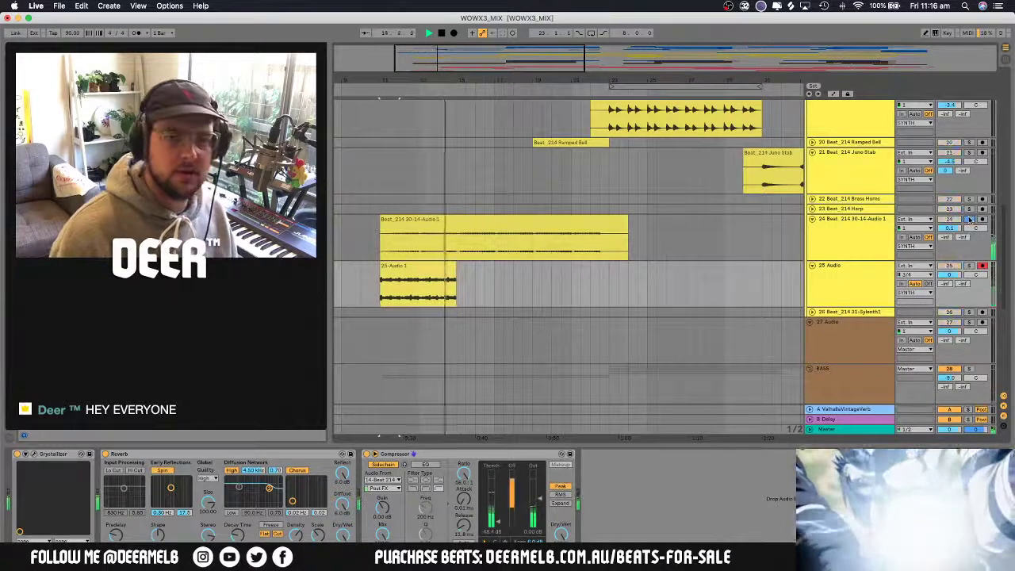
{"action": "left_click", "coordinate": [506, 242]}
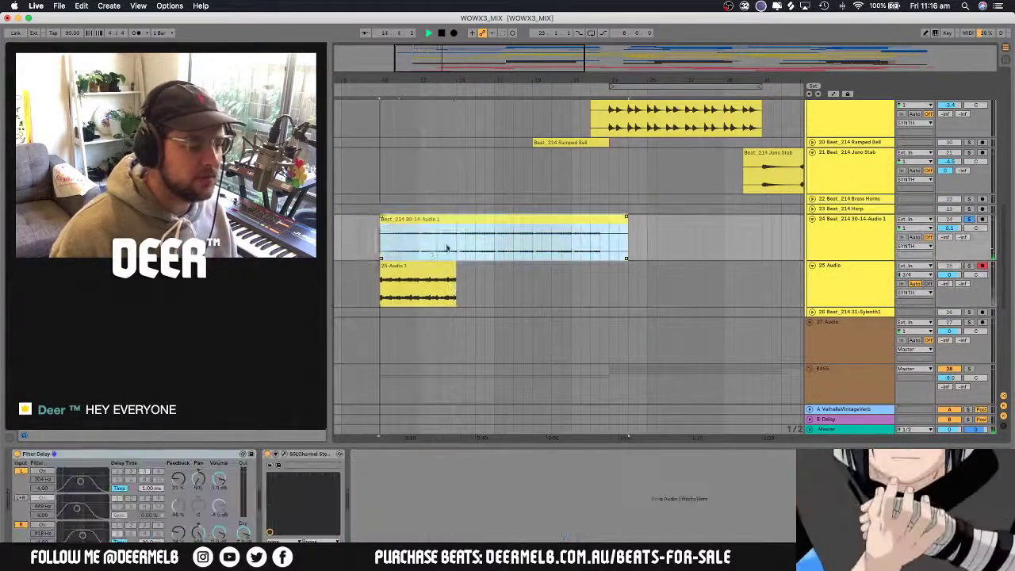
{"action": "left_click", "coordinate": [970, 266]}
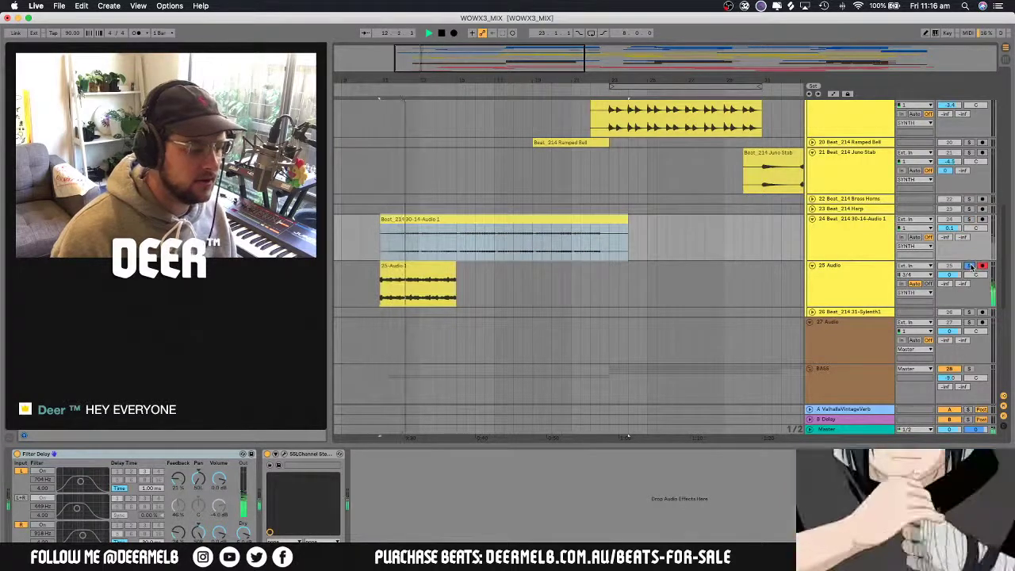
{"action": "left_click", "coordinate": [854, 276]}
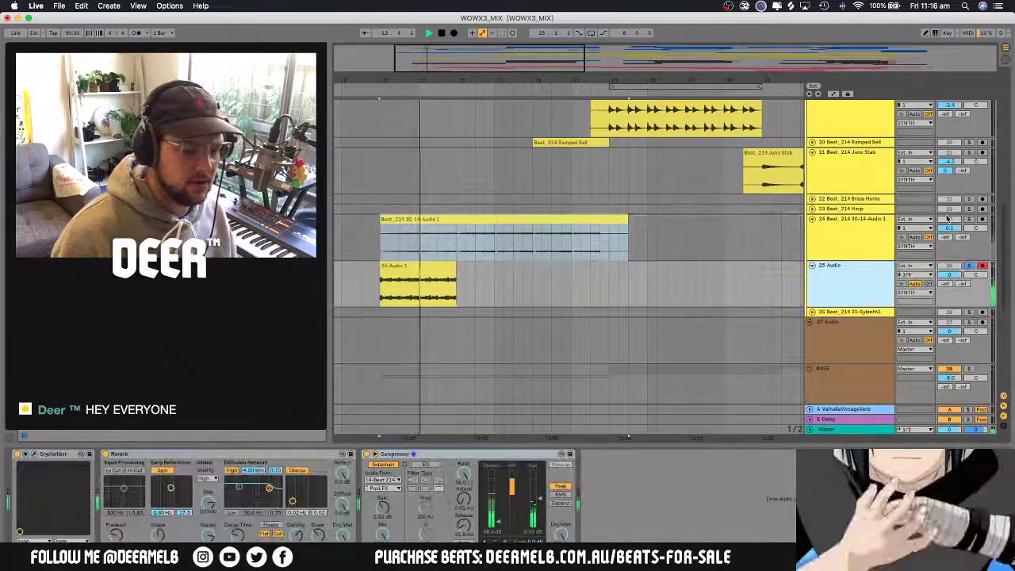
{"action": "left_click", "coordinate": [969, 219]}
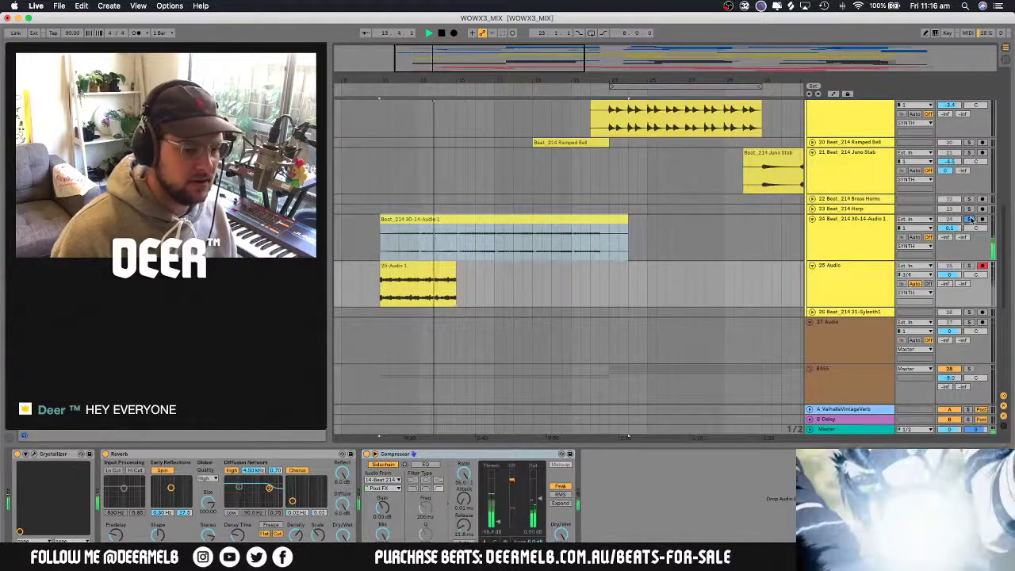
{"action": "left_click", "coordinate": [863, 278]}
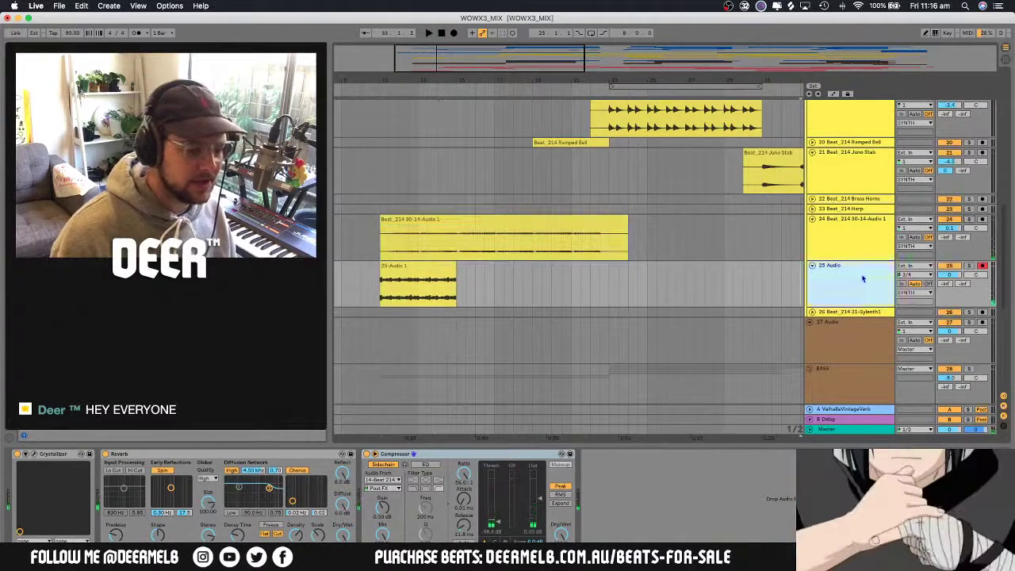
Play the 25-Audio 1 clip soloed, then within the full mix, and stop playback
{"action": "left_click", "coordinate": [410, 274]}
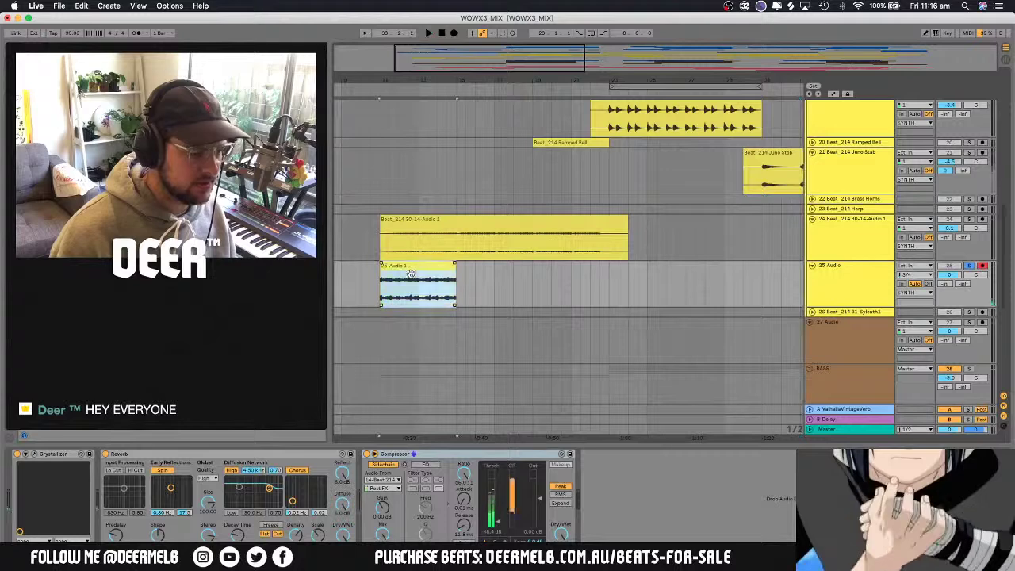
{"action": "left_click", "coordinate": [850, 274]}
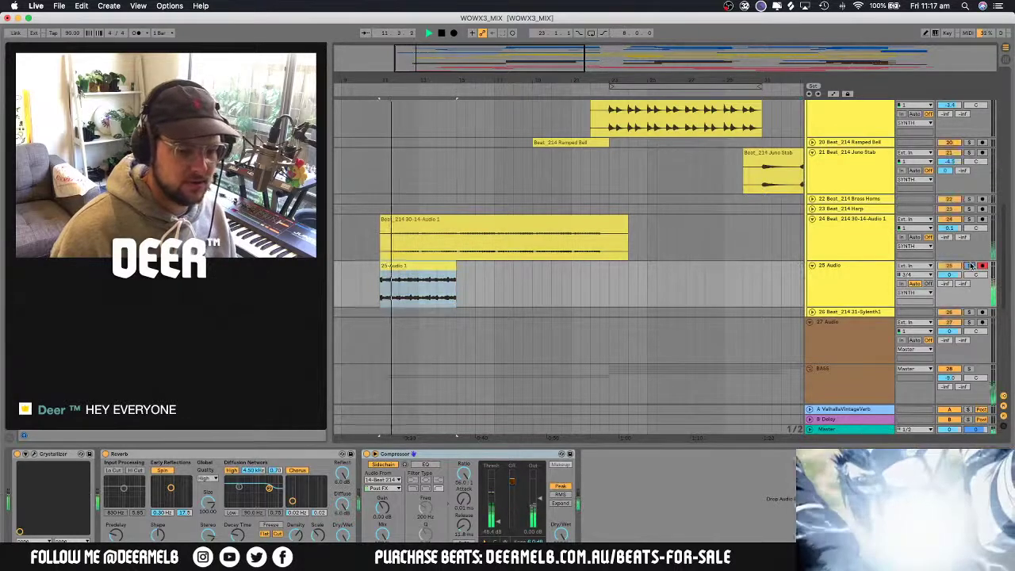
{"action": "left_click", "coordinate": [850, 272]}
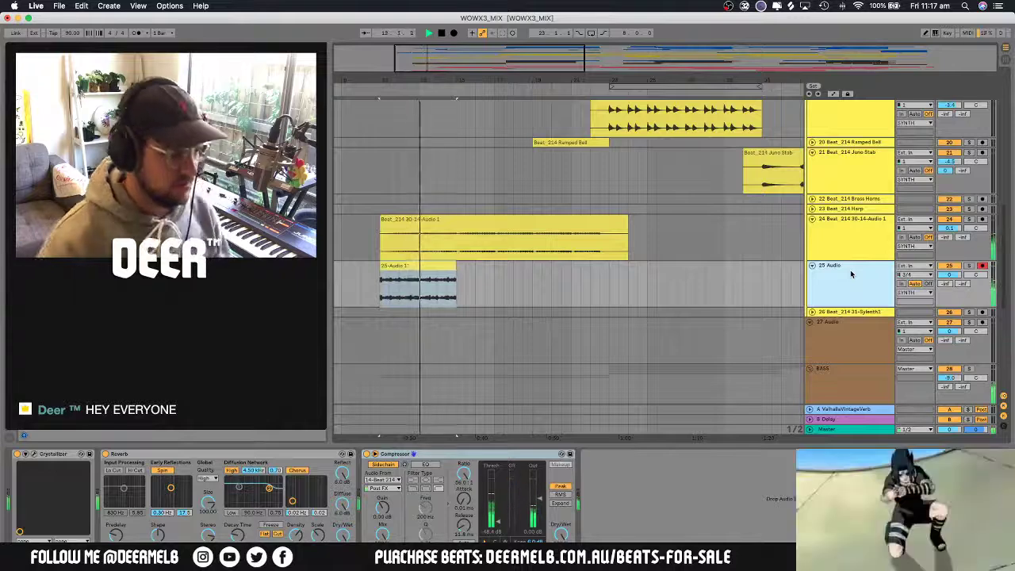
{"action": "left_click", "coordinate": [420, 265]}
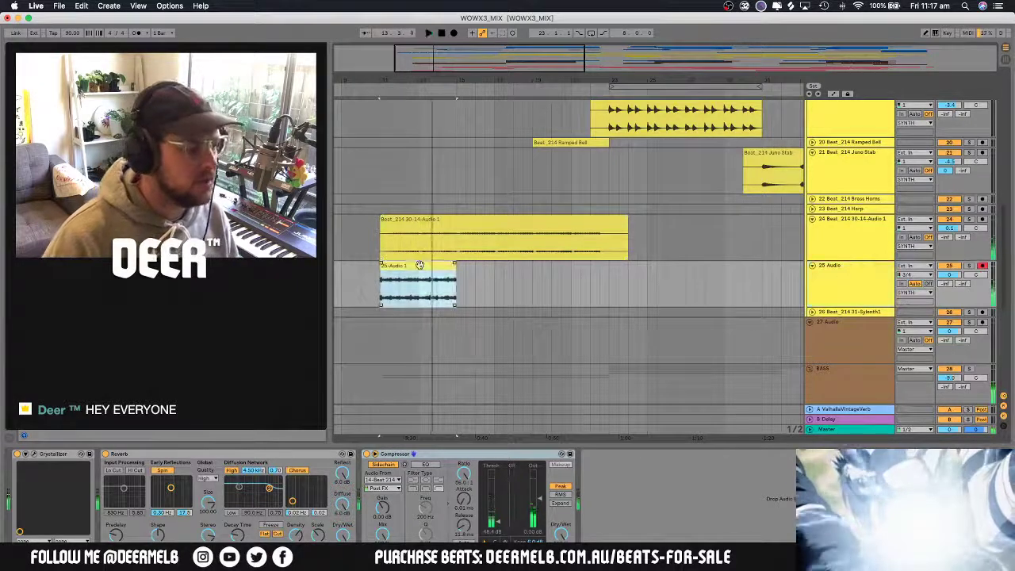
Solo 25 Audio, play the 25-Audio 1 clip and examine its waveform close up
{"action": "key", "text": "shift+Tab"}
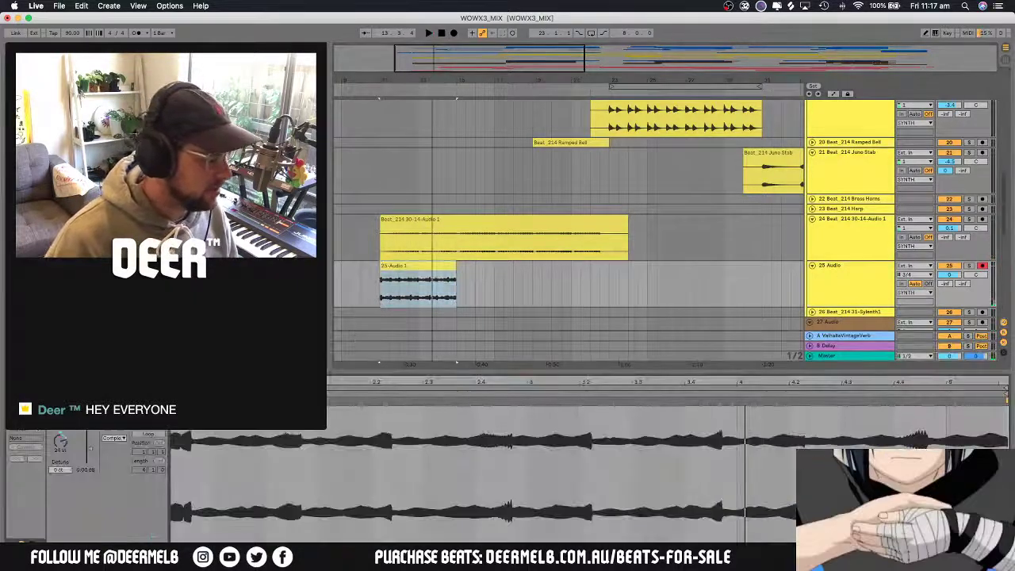
{"action": "left_click", "coordinate": [361, 304]}
{"action": "left_click", "coordinate": [405, 278]}
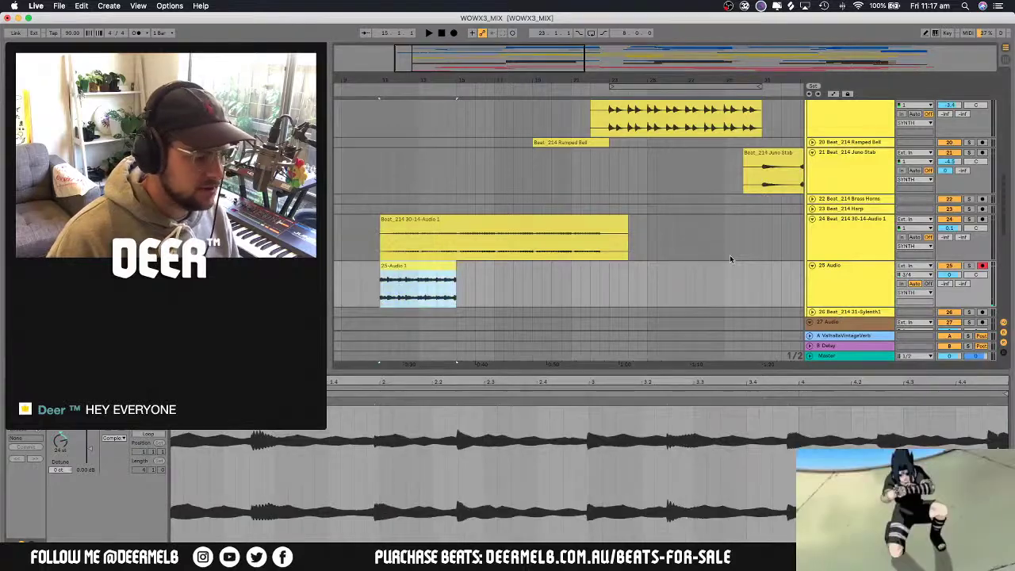
{"action": "left_click", "coordinate": [969, 268]}
{"action": "key", "text": "space"}
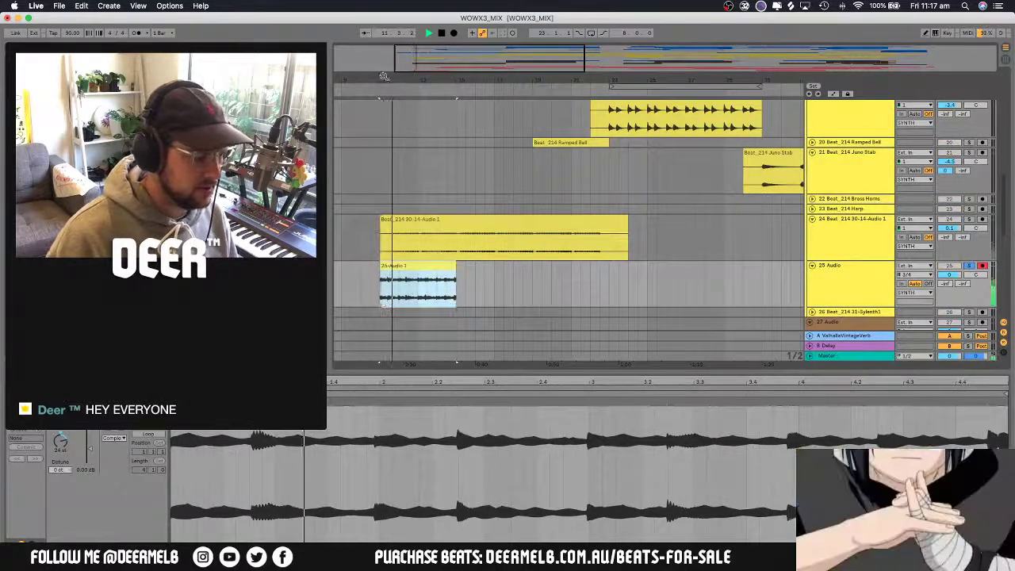
{"action": "left_click_drag", "start_coordinate": [383, 77], "coordinate": [423, 260]}
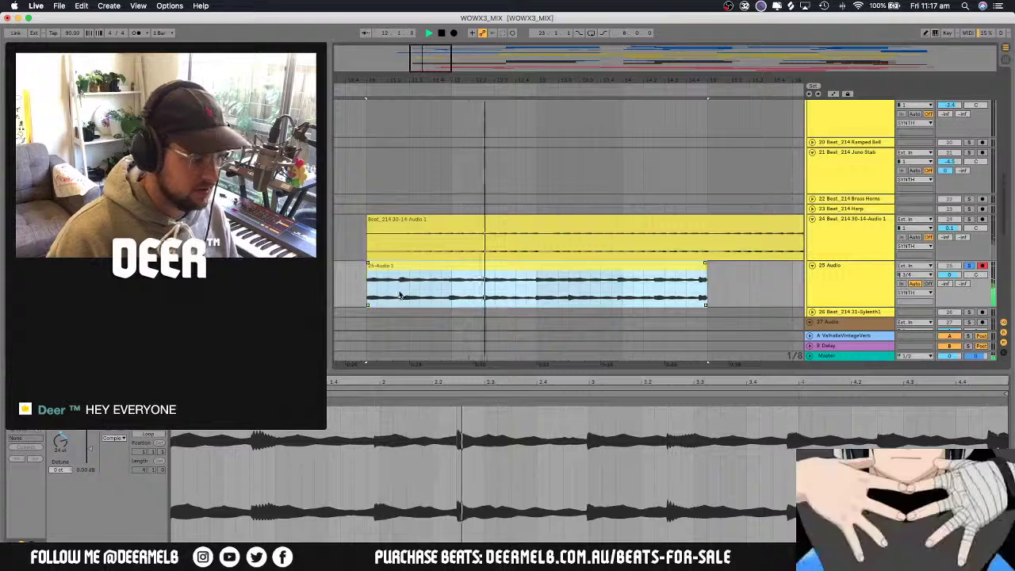
{"action": "left_click_drag", "start_coordinate": [401, 295], "coordinate": [441, 294]}
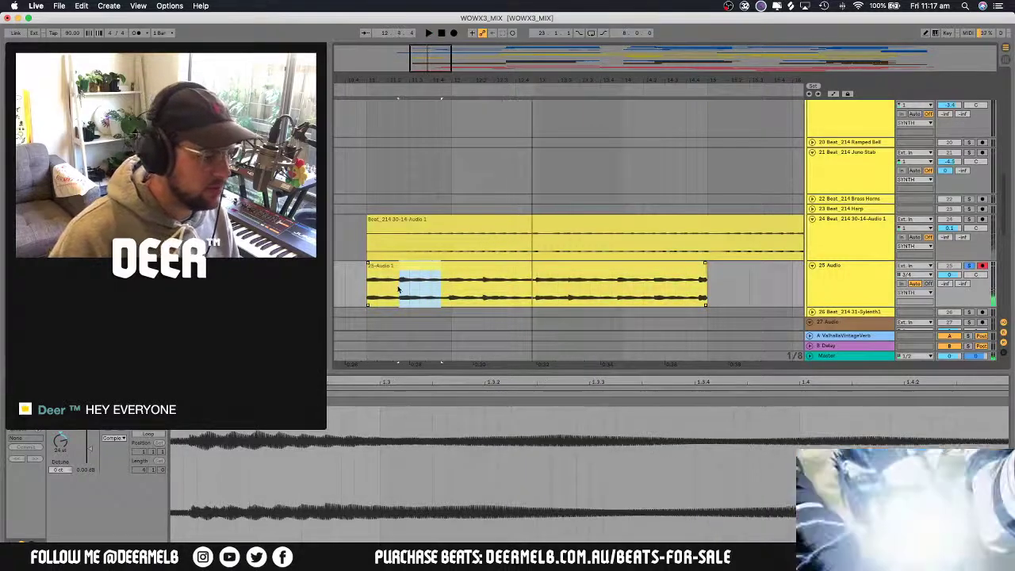
{"action": "double_click", "coordinate": [423, 291]}
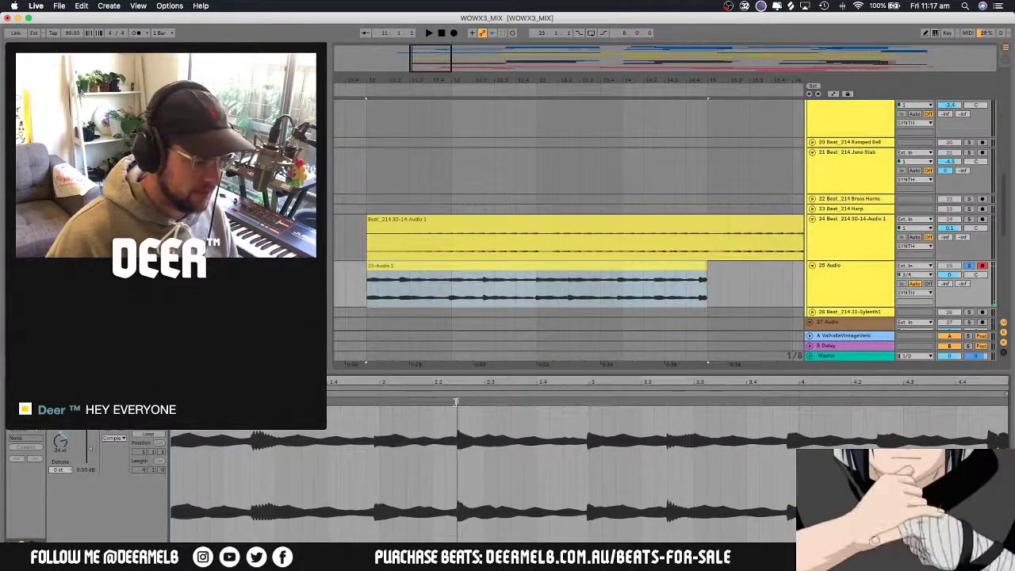
Try to set the 1.1.1 point at the transient between 2.2 and 2.3 in the 25-Audio 1 clip
{"action": "right_click", "coordinate": [455, 402]}
{"action": "left_click", "coordinate": [516, 274]}
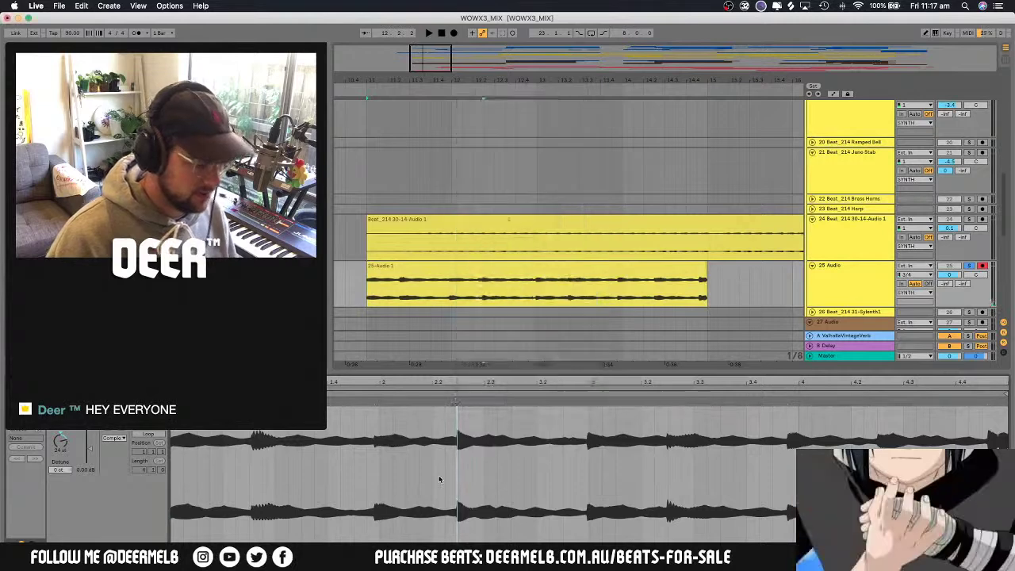
{"action": "left_click", "coordinate": [457, 402]}
{"action": "right_click", "coordinate": [458, 399]}
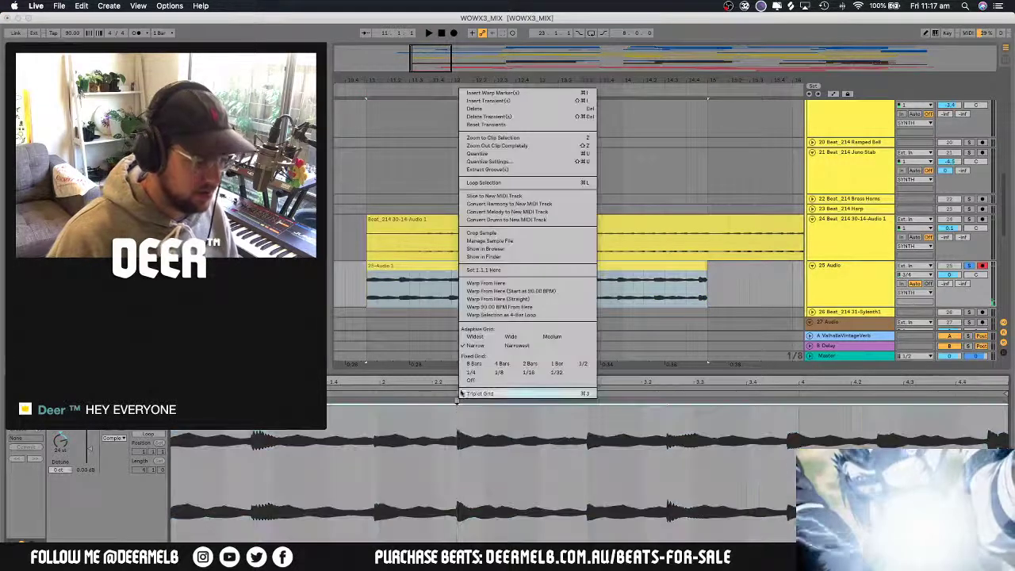
{"action": "left_click", "coordinate": [488, 269]}
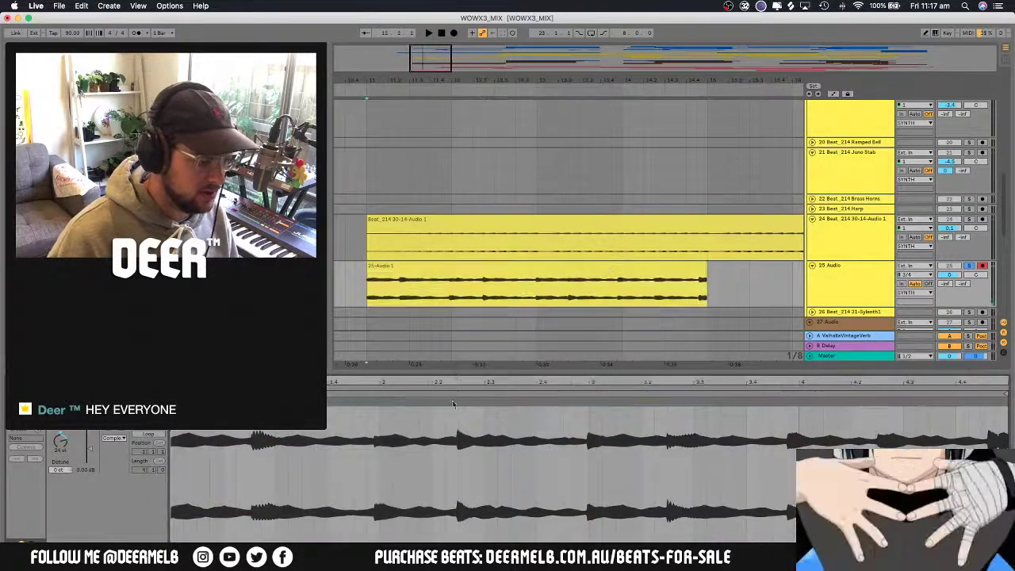
Quantize the whole 25-Audio 1 clip with warp markers on its transients and play it
{"action": "right_click", "coordinate": [455, 400]}
{"action": "left_click", "coordinate": [457, 403]}
{"action": "left_click", "coordinate": [461, 407]}
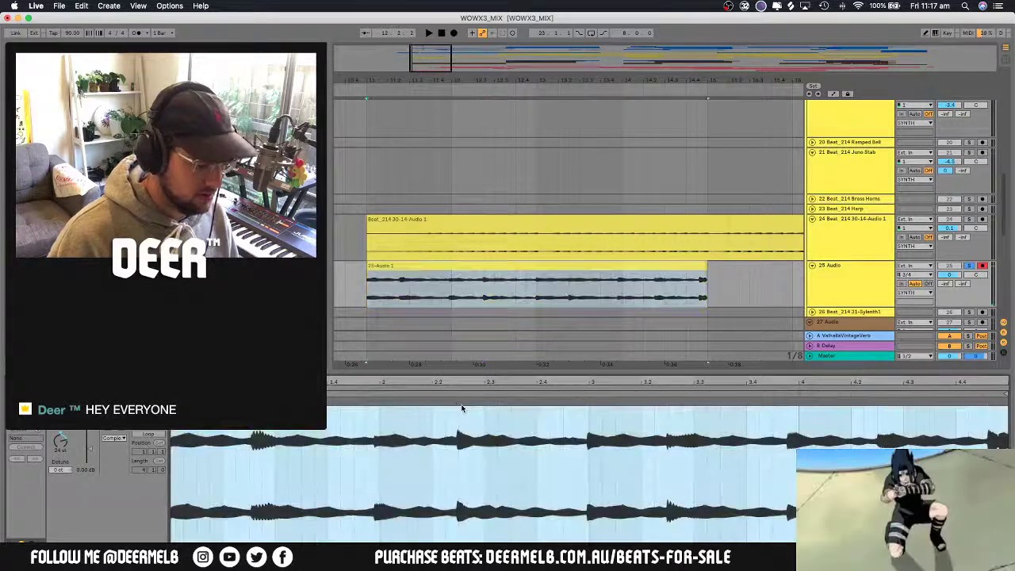
{"action": "left_click", "coordinate": [463, 408]}
{"action": "key", "text": "space"}
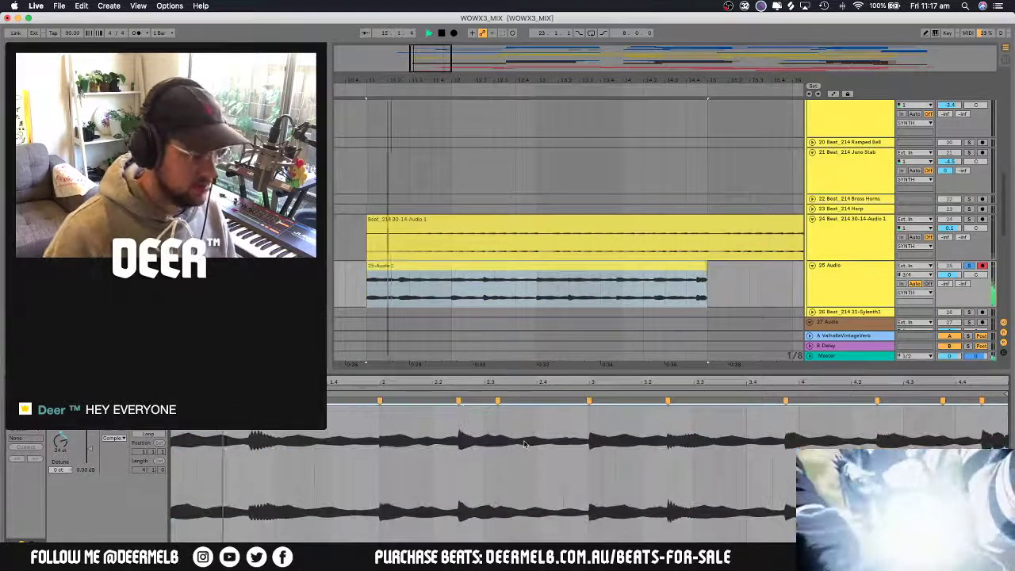
Split the 25-Audio 1 clip at its second note in bar 11 and again at the start of bar 12
{"action": "left_click", "coordinate": [379, 274]}
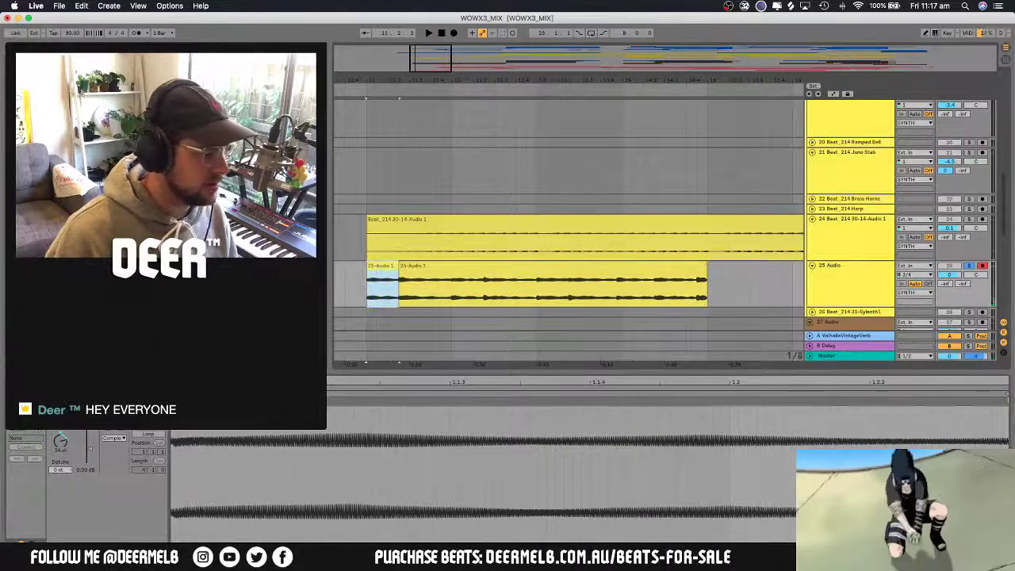
{"action": "key", "text": "super+e"}
{"action": "left_click", "coordinate": [399, 289]}
{"action": "left_click", "coordinate": [445, 271]}
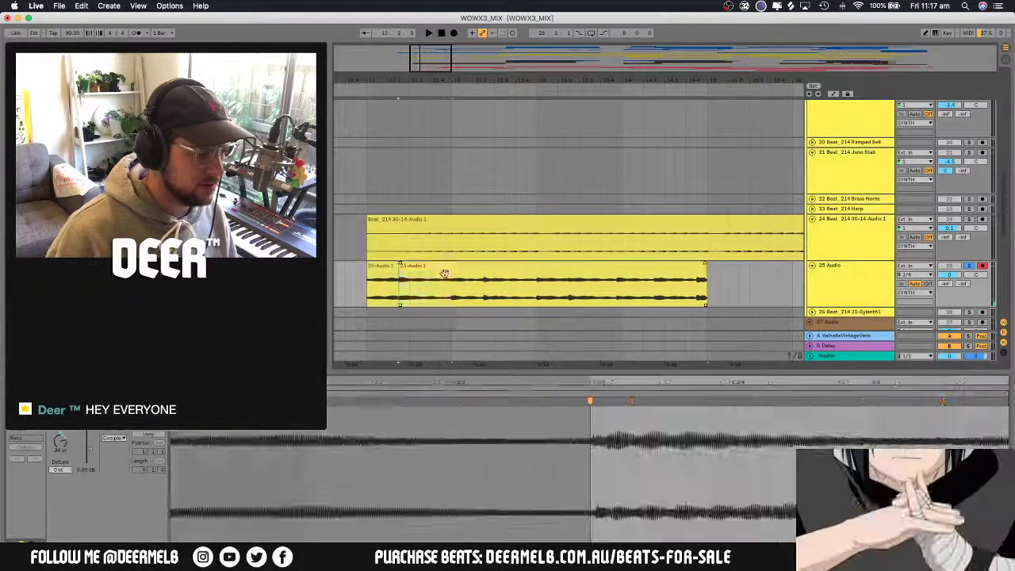
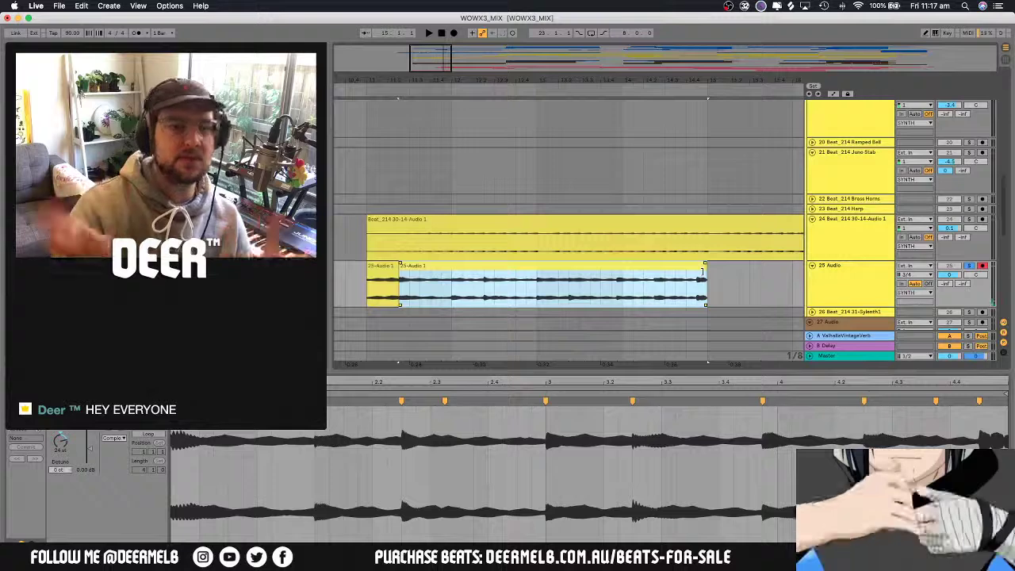
{"action": "left_click_drag", "start_coordinate": [432, 292], "coordinate": [406, 291]}
{"action": "key", "text": "super+e"}
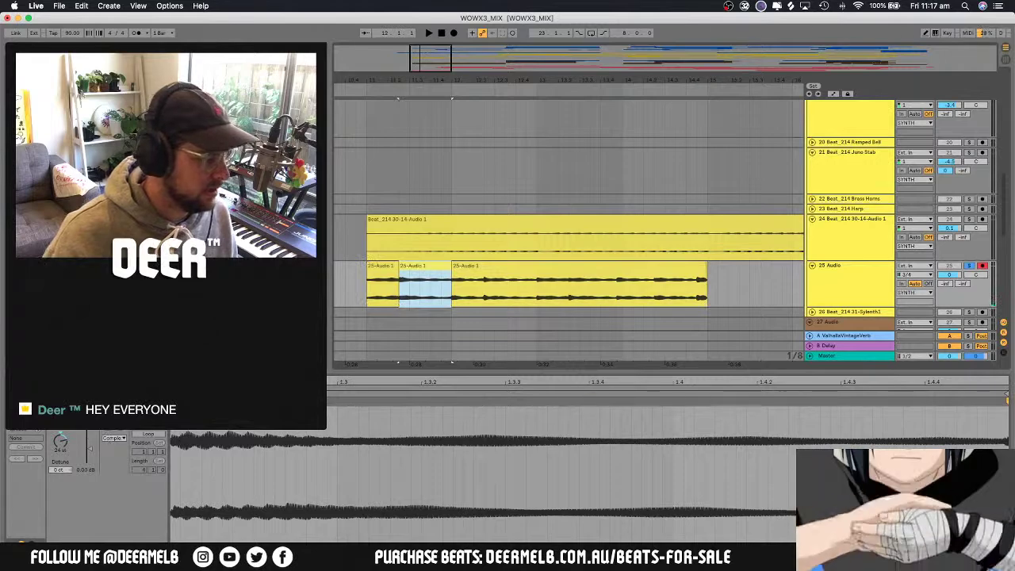
Split the bar 12 section of 25-Audio 1 into a short and a longer clip, ending at bar 13
{"action": "left_click", "coordinate": [439, 282]}
{"action": "left_click_drag", "start_coordinate": [486, 289], "coordinate": [457, 288]}
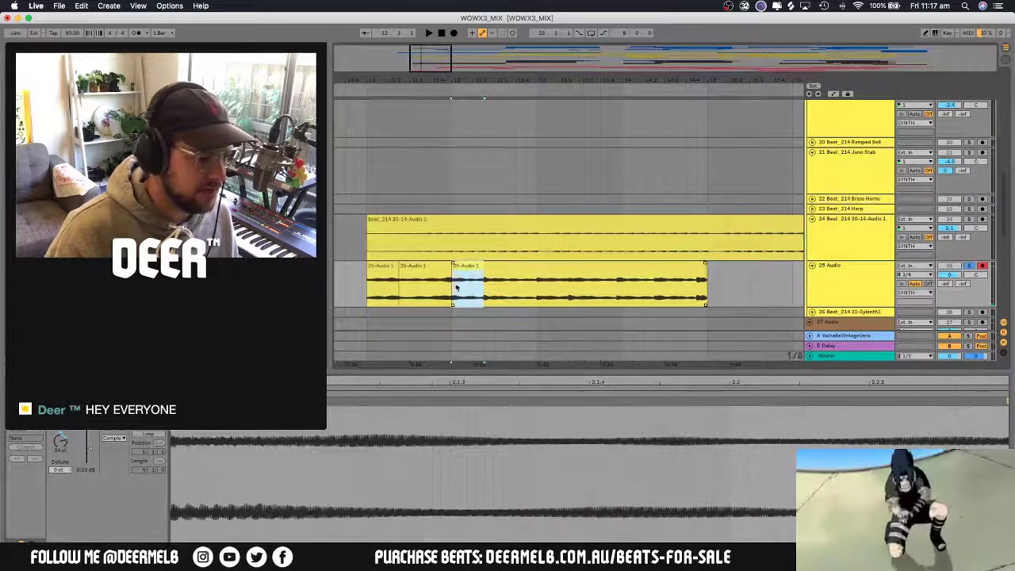
{"action": "key", "text": "super+e"}
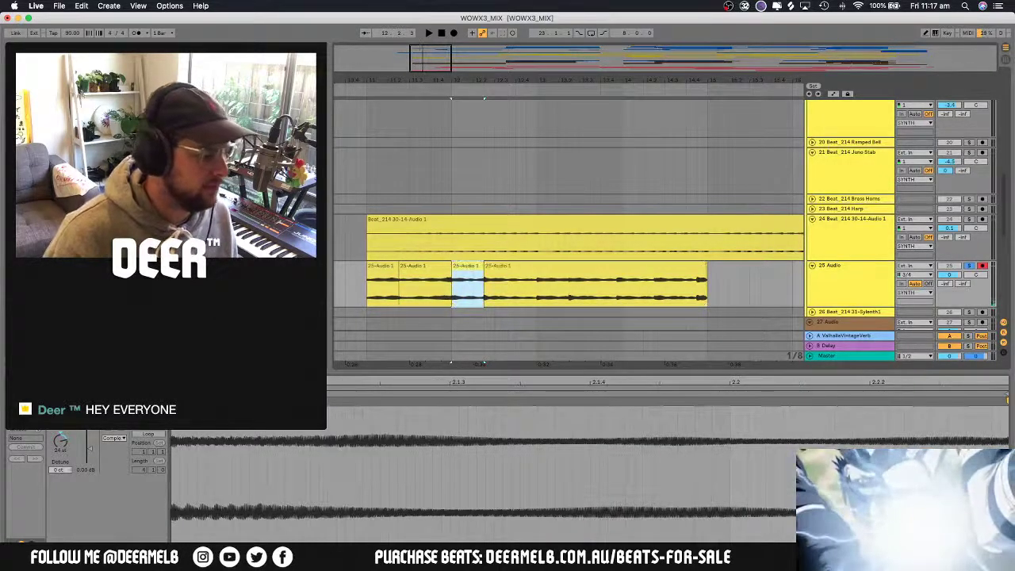
{"action": "left_click", "coordinate": [450, 314]}
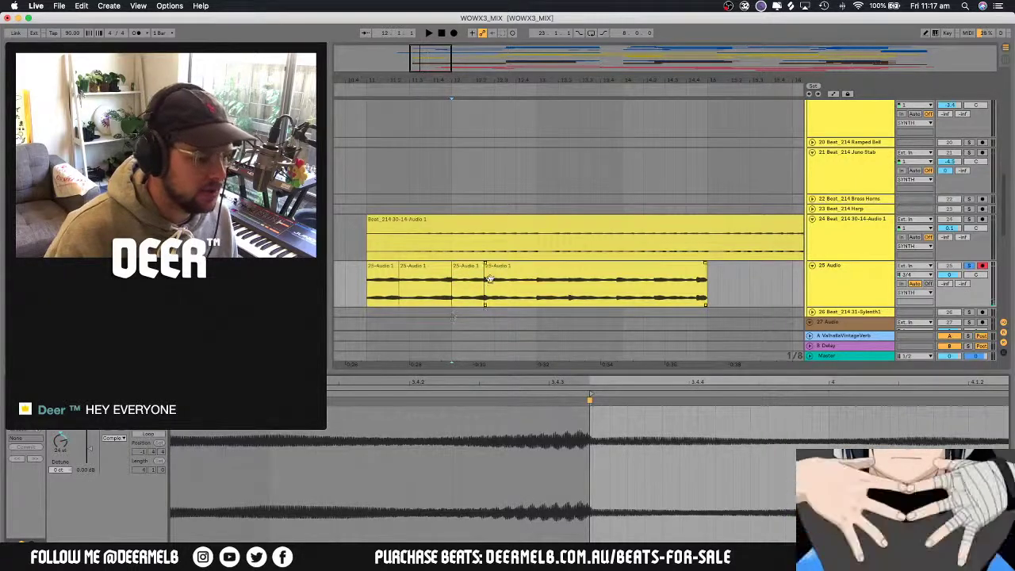
{"action": "left_click_drag", "start_coordinate": [537, 289], "coordinate": [485, 287]}
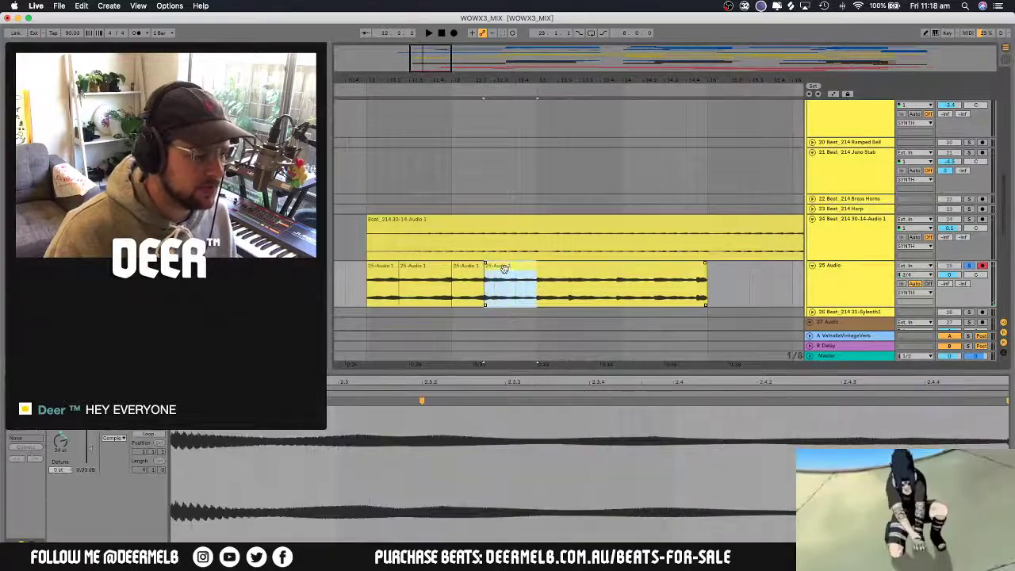
{"action": "key", "text": "super+e"}
Duplicate the four split clips of bars 11 and 12 over bars 13 and 14, and play the result
{"action": "left_click", "coordinate": [522, 290]}
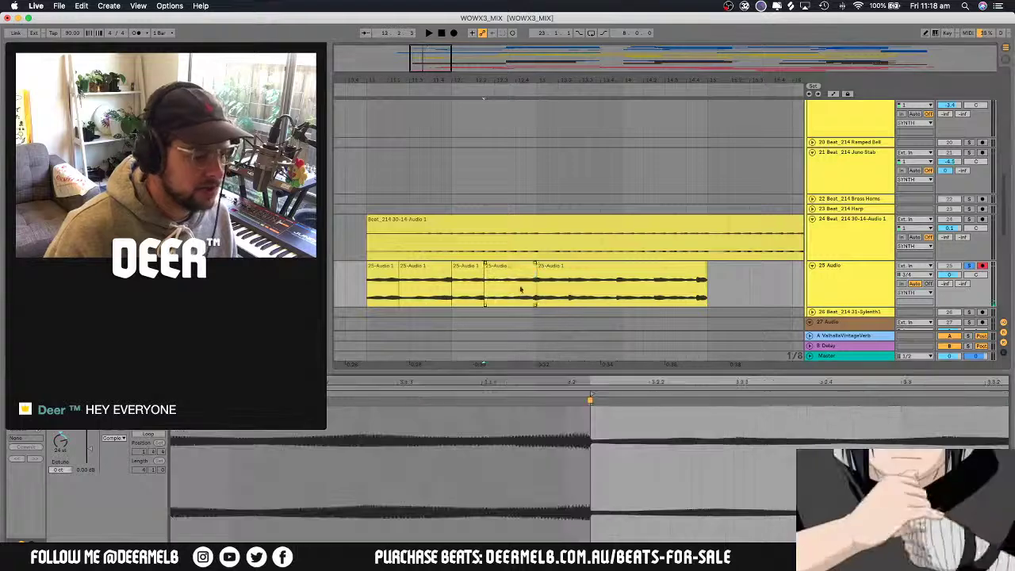
{"action": "left_click_drag", "start_coordinate": [554, 281], "coordinate": [540, 289]}
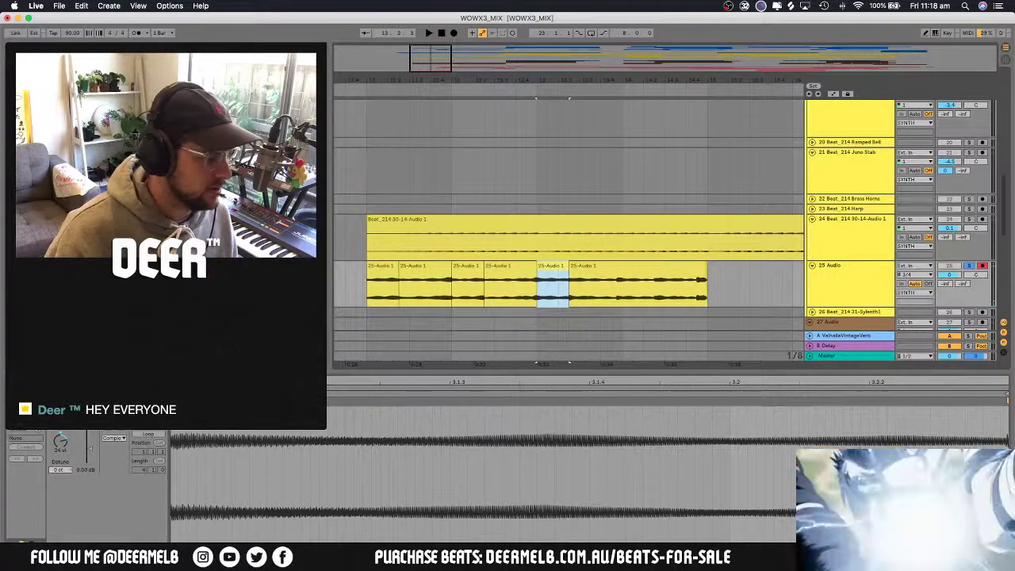
{"action": "left_click", "coordinate": [573, 287]}
{"action": "left_click", "coordinate": [613, 288]}
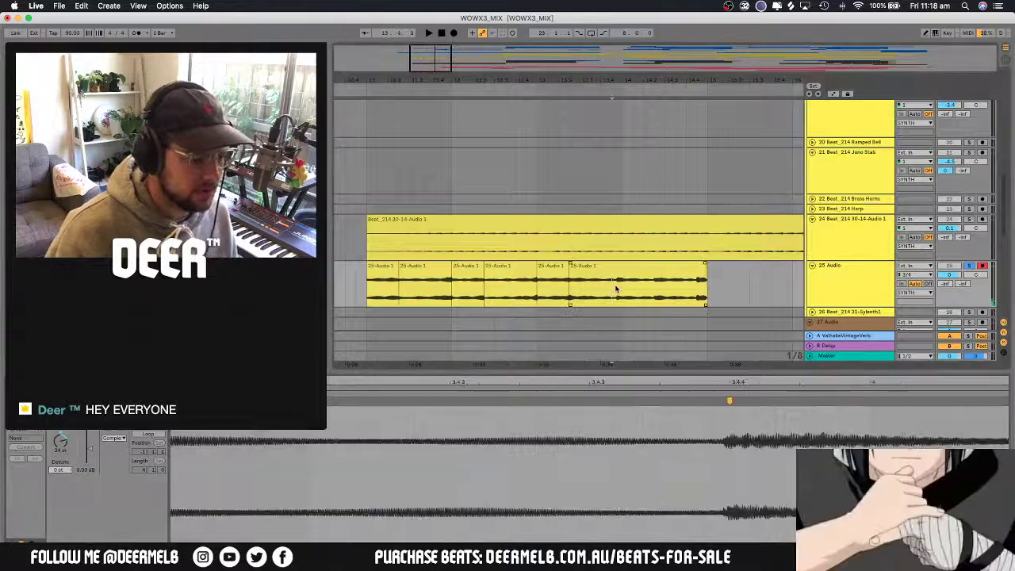
{"action": "mouse_move", "coordinate": [531, 274]}
{"action": "left_mouse_down"}
{"action": "mouse_move", "coordinate": [366, 276]}
{"action": "mouse_move", "coordinate": [537, 276]}
{"action": "left_mouse_up"}
{"action": "key", "text": "super+d"}
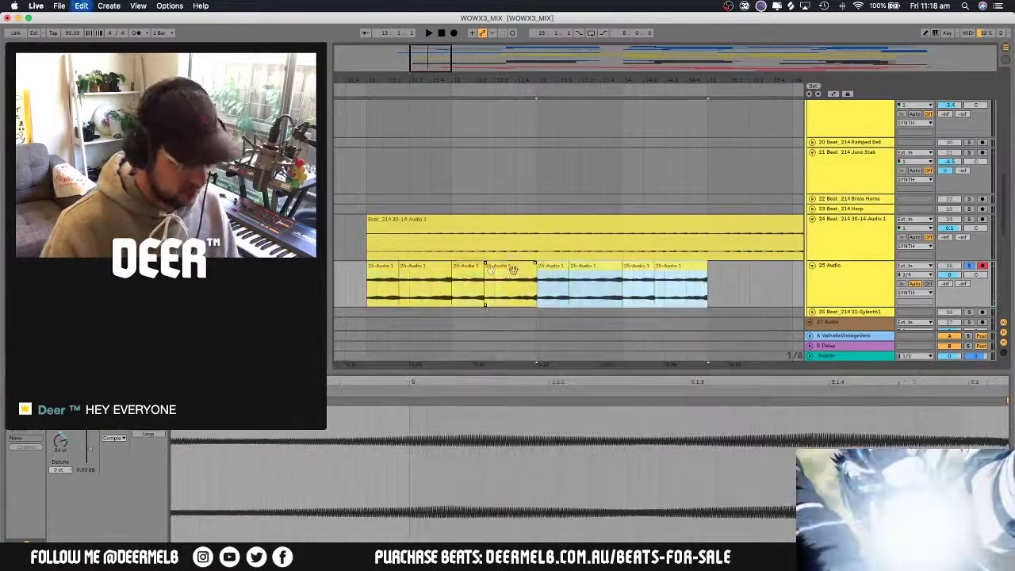
{"action": "left_click", "coordinate": [386, 273]}
{"action": "key", "text": "space"}
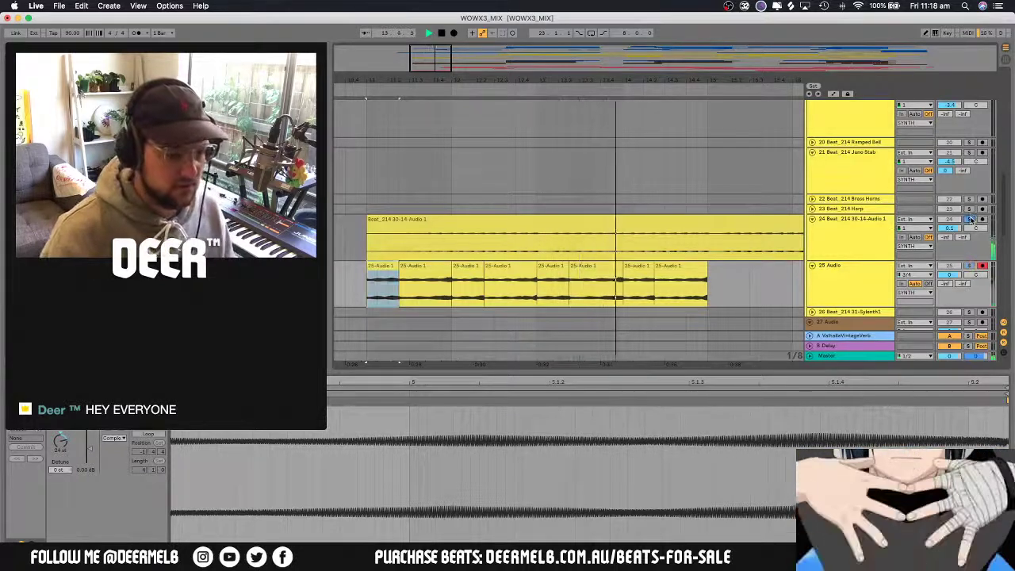
Duplicate the four-bar group of 25-Audio 1 clips until it fills the track up to bar 23
{"action": "left_click", "coordinate": [694, 278]}
{"action": "left_click", "coordinate": [389, 272], "text": "shift"}
{"action": "key", "text": "super+d"}
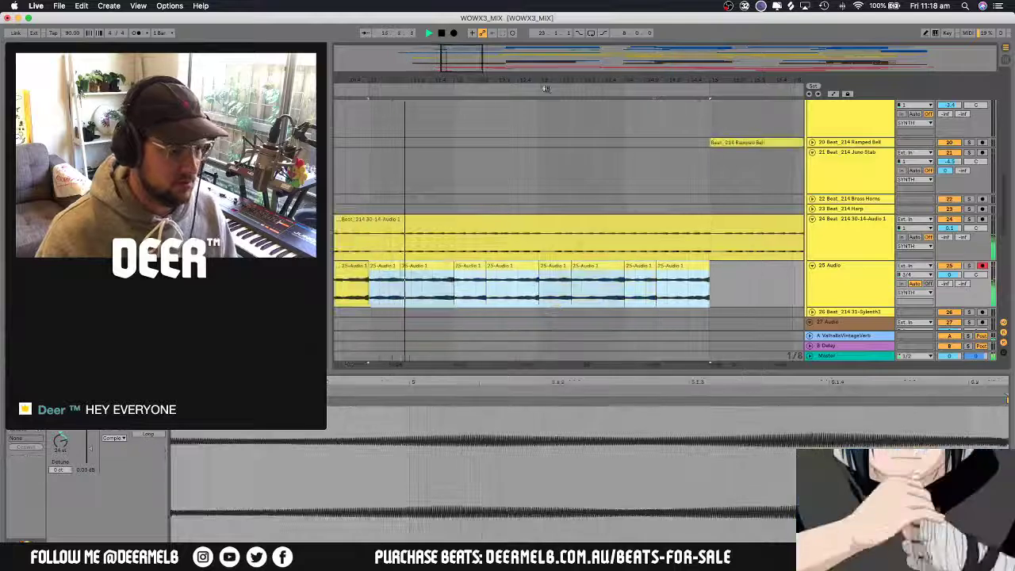
{"action": "left_click_drag", "start_coordinate": [546, 88], "coordinate": [546, 41]}
{"action": "left_click", "coordinate": [478, 291]}
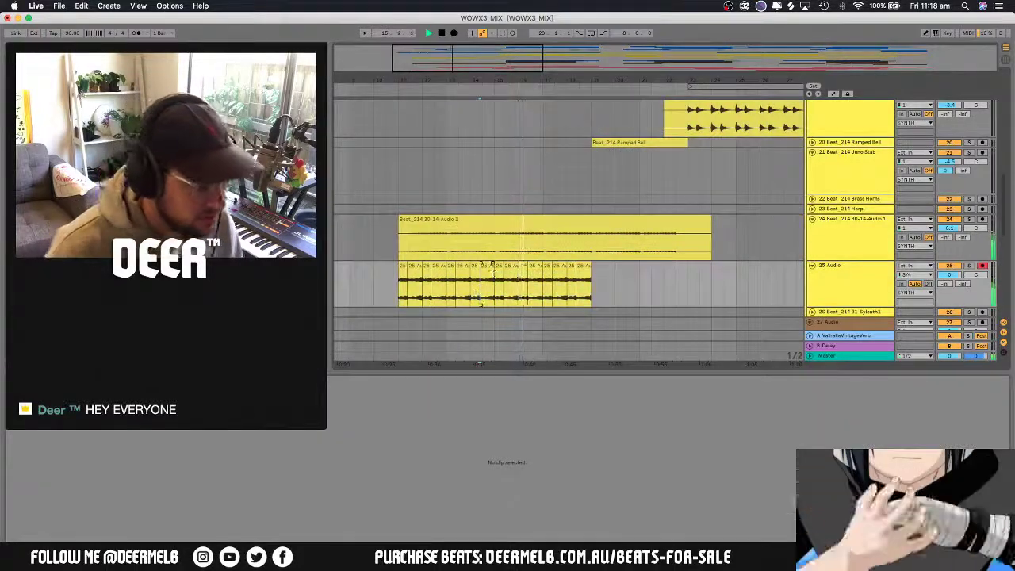
{"action": "left_click", "coordinate": [491, 269]}
{"action": "left_click", "coordinate": [401, 272], "text": "shift"}
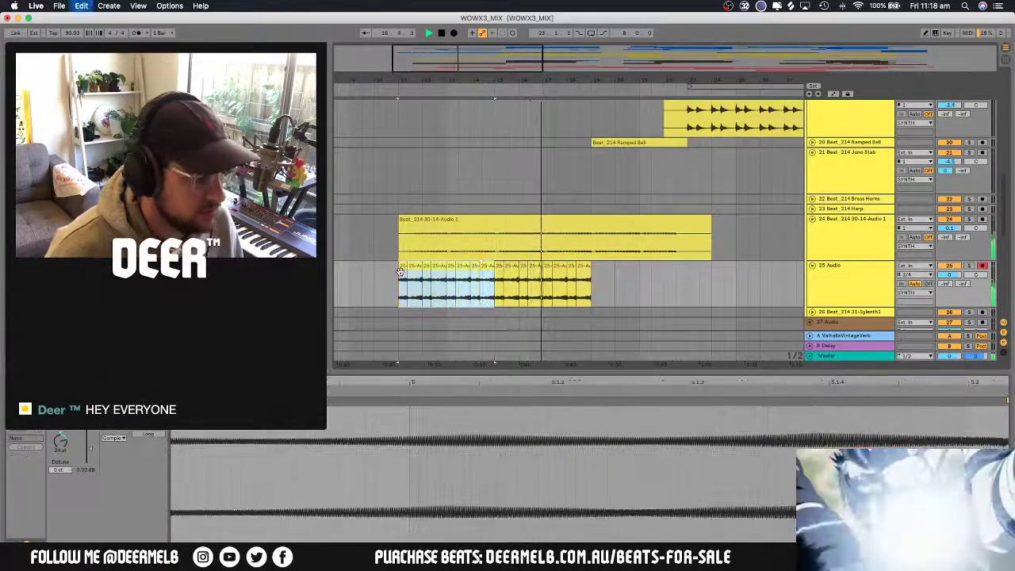
{"action": "key", "text": "super+d"}
{"action": "key", "text": "super+d"}
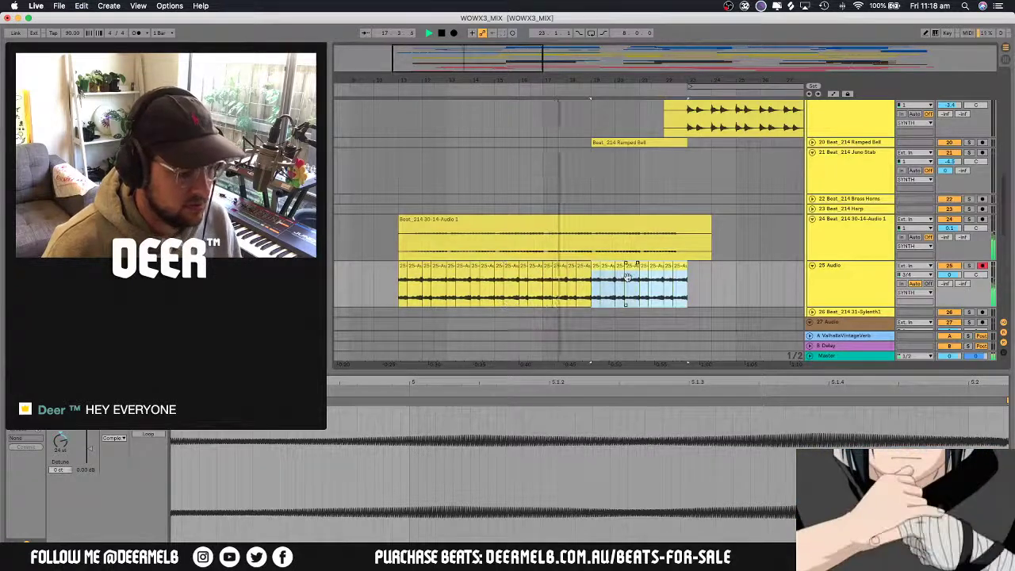
Delete the 25 Audio track with its duplicated clips, then undo the deletion
{"action": "scroll", "coordinate": [627, 276], "scroll_direction": "down", "scroll_amount": 3}
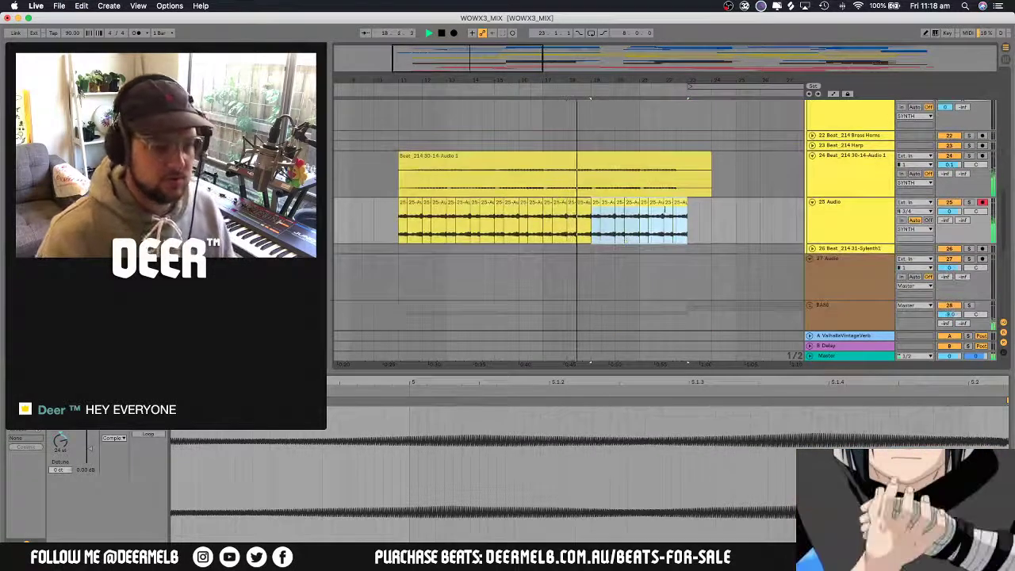
{"action": "left_click", "coordinate": [658, 203]}
{"action": "left_click", "coordinate": [874, 209]}
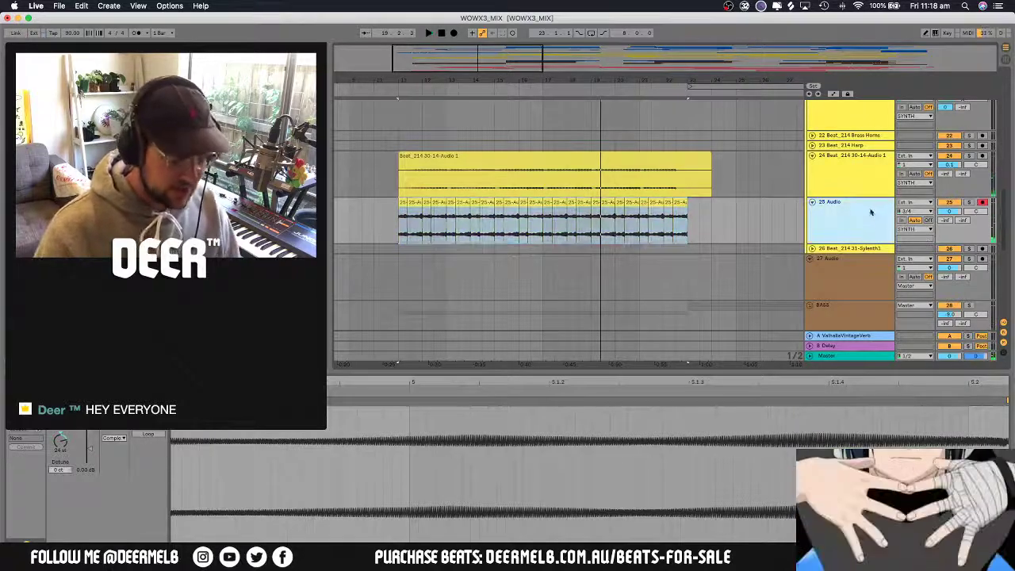
{"action": "key", "text": "Delete"}
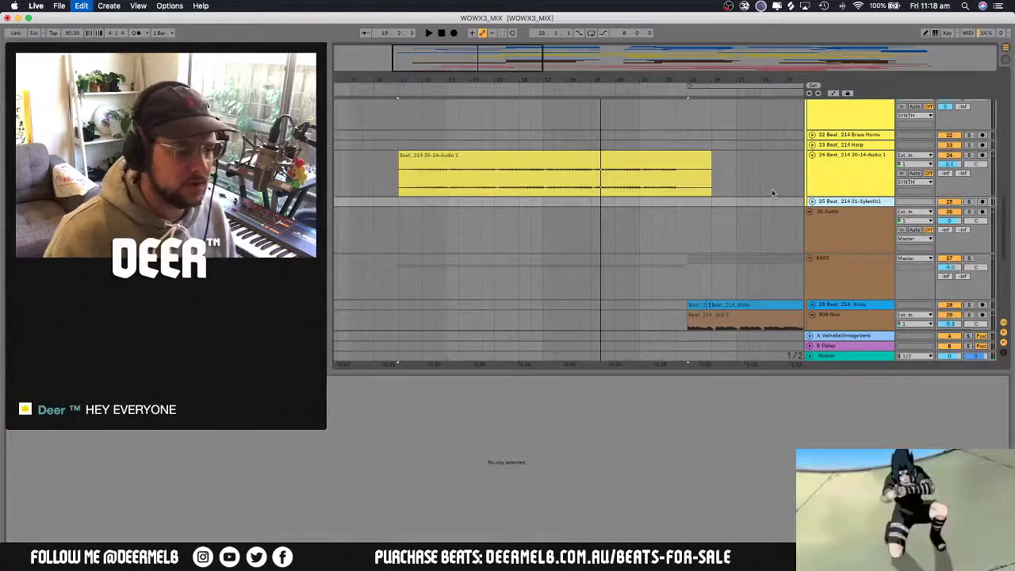
{"action": "key", "text": "super+z"}
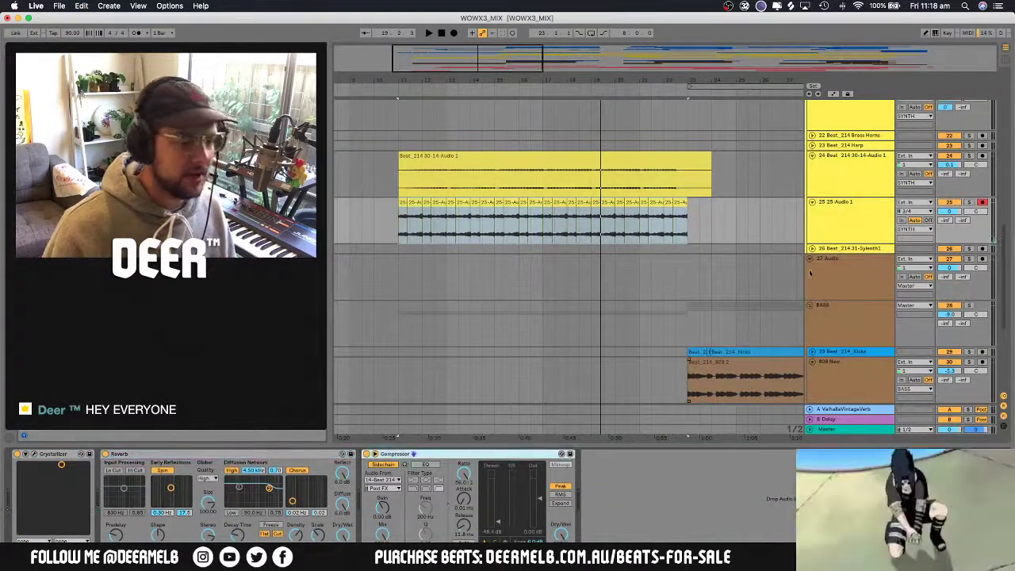
Delete the recreated 25-Audio 1 track and play the original 30-14-Audio 1 synth soloed from bar 12
{"action": "scroll", "coordinate": [805, 278], "scroll_direction": "up", "scroll_amount": 5}
{"action": "scroll", "coordinate": [800, 286], "scroll_direction": "down", "scroll_amount": 3}
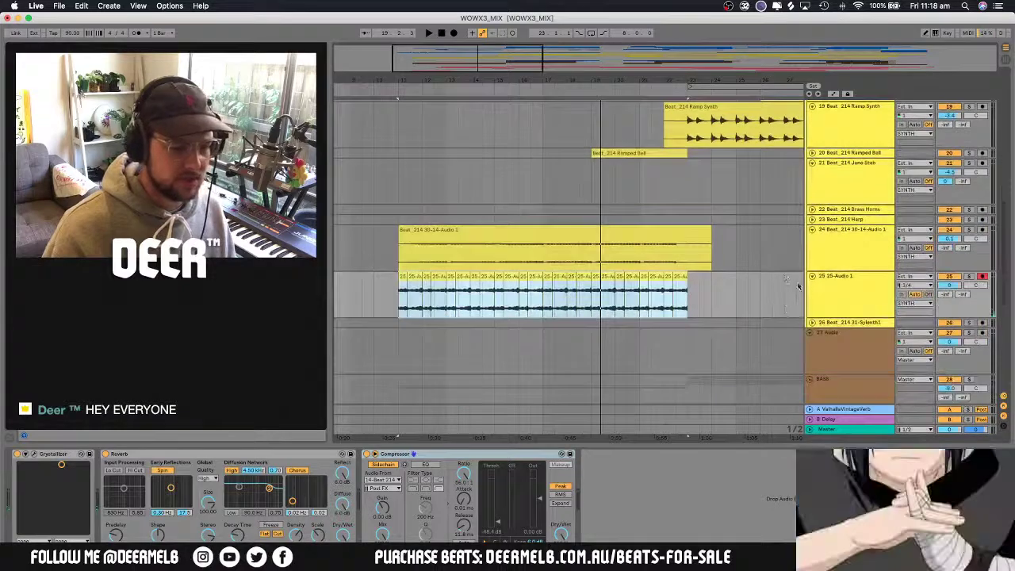
{"action": "left_click", "coordinate": [837, 286]}
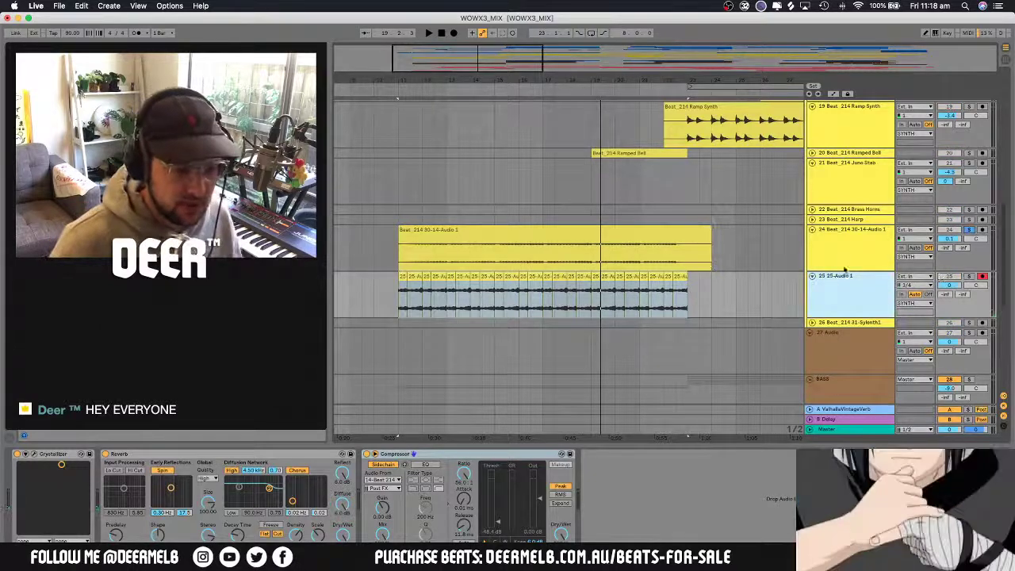
{"action": "key", "text": "Delete"}
{"action": "left_click", "coordinate": [423, 255]}
{"action": "key", "text": "space"}
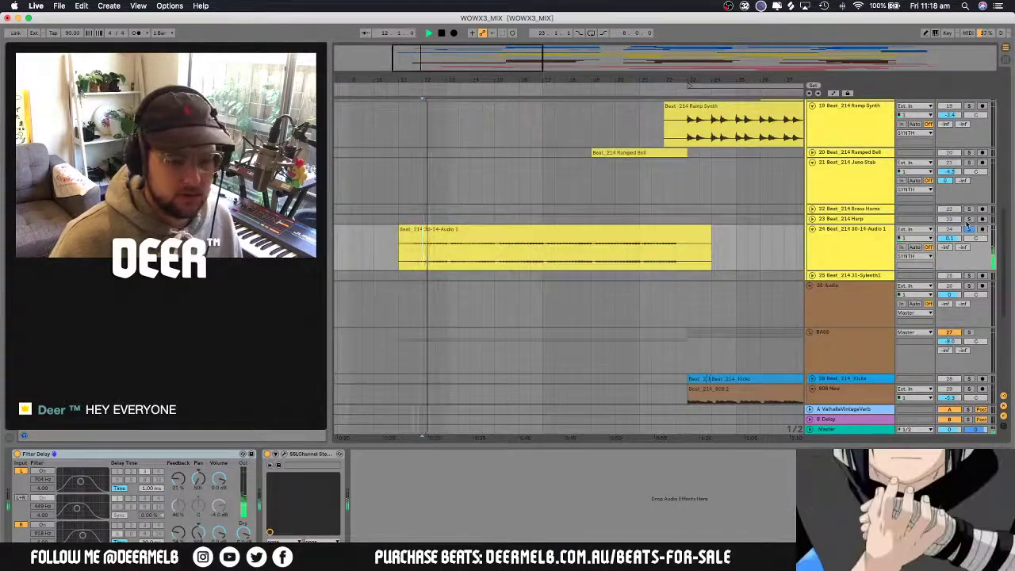
Solo the Reaktor Bass track, expand it to show its waveform and select its clip starting at bar 11
{"action": "scroll", "coordinate": [668, 246], "scroll_direction": "down", "scroll_amount": 6}
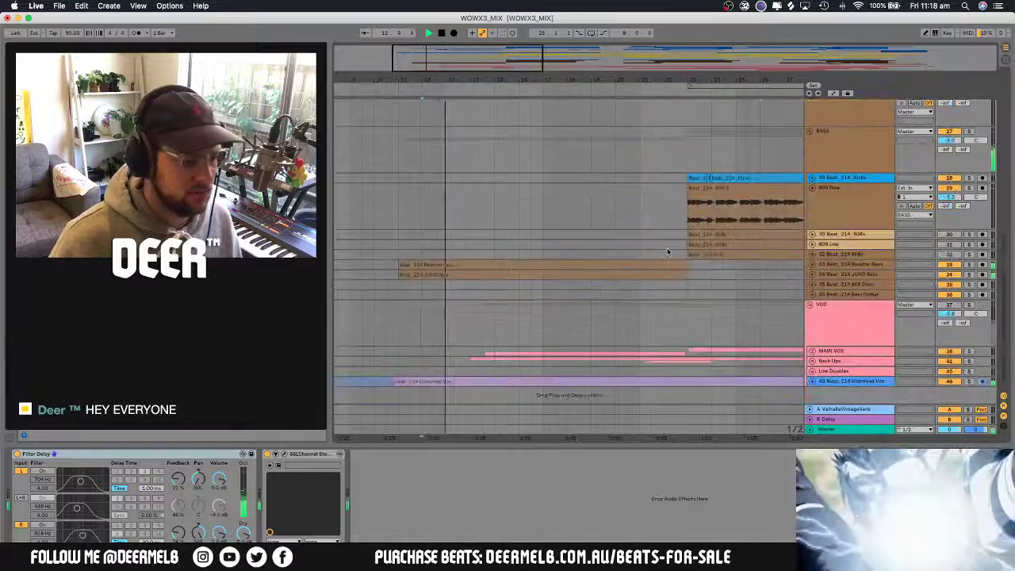
{"action": "left_click", "coordinate": [933, 260]}
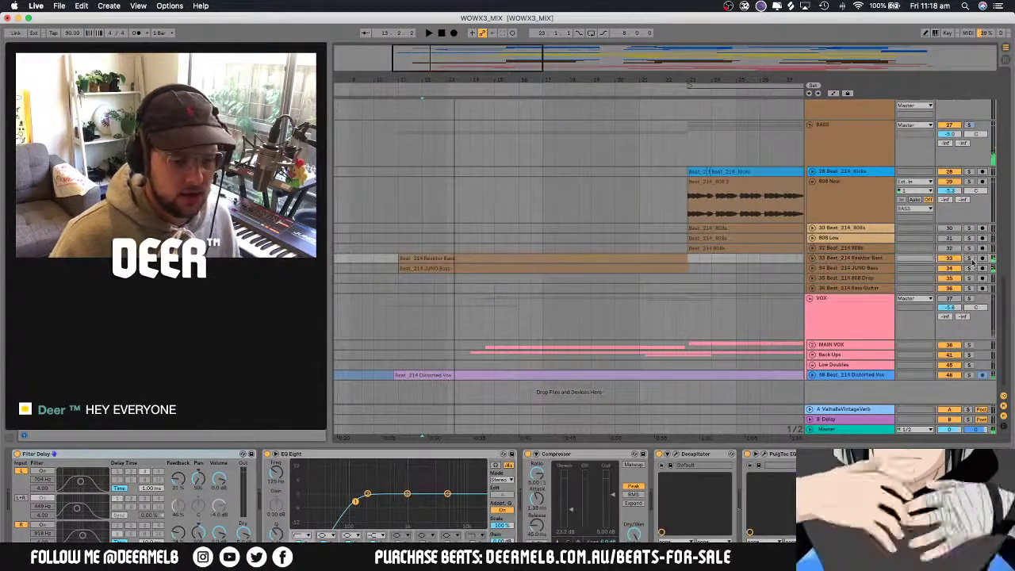
{"action": "left_click", "coordinate": [969, 259]}
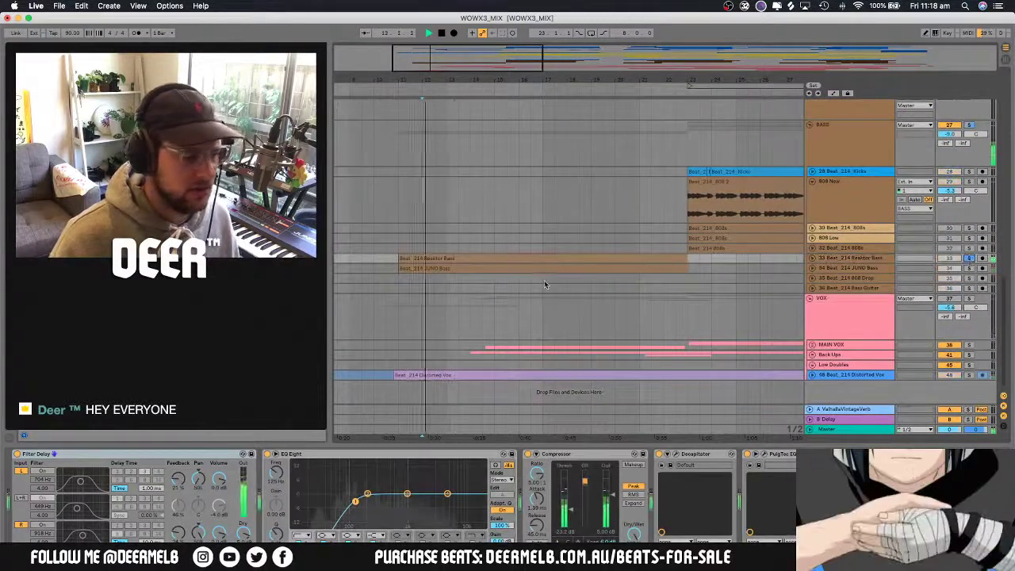
{"action": "left_click", "coordinate": [779, 273]}
{"action": "left_click", "coordinate": [610, 272]}
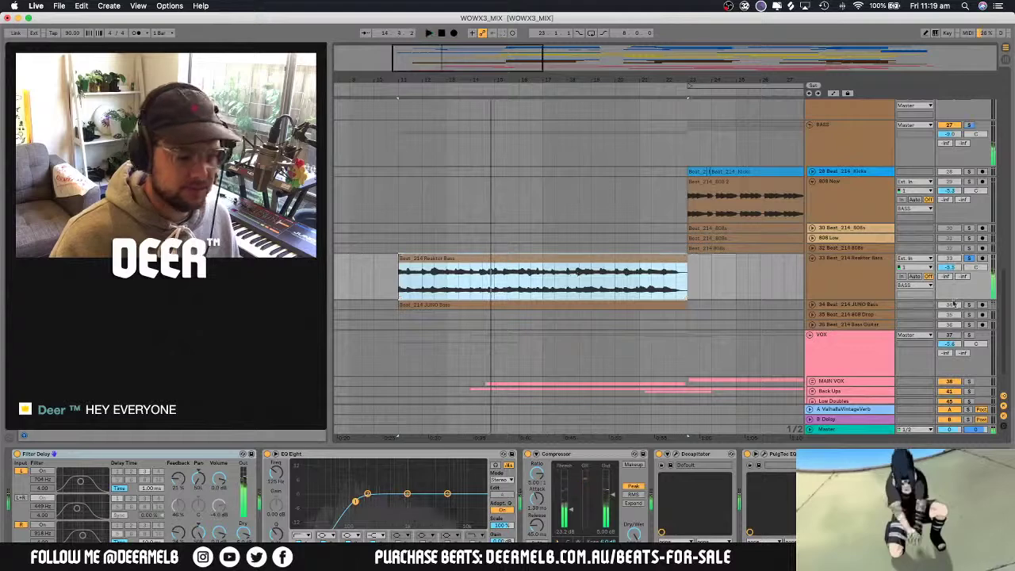
Solo the JUNO Bass track, expand it, select its clip and listen to it on its own
{"action": "key", "text": "space"}
{"action": "key", "text": "space"}
{"action": "left_click", "coordinate": [813, 306]}
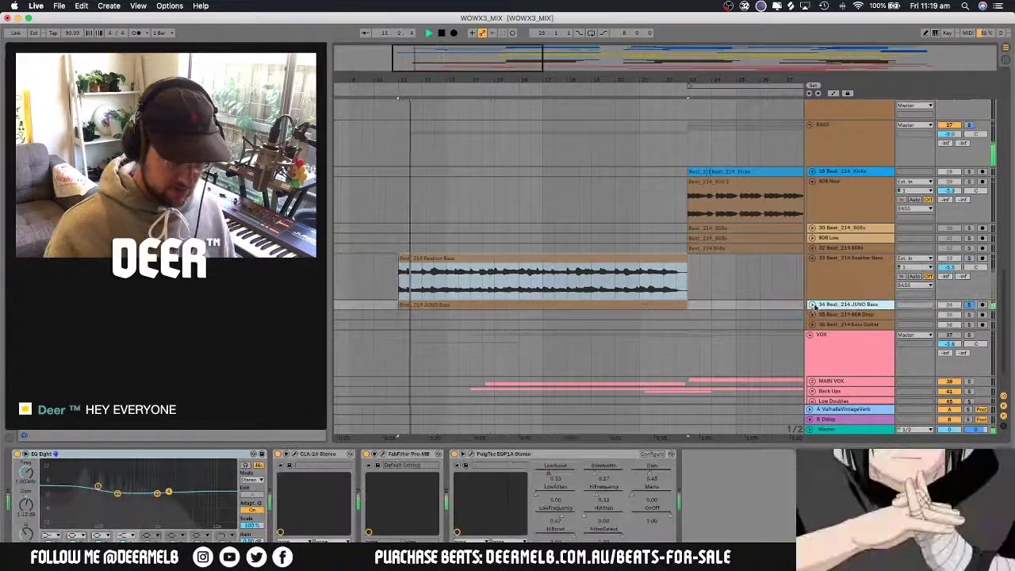
{"action": "left_click", "coordinate": [813, 306]}
{"action": "left_click", "coordinate": [531, 307]}
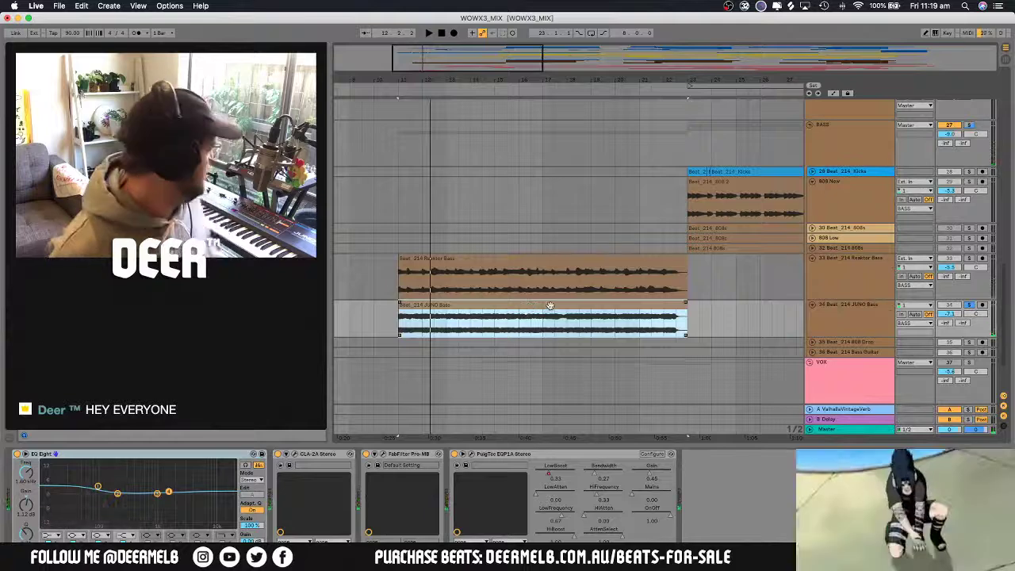
{"action": "scroll", "coordinate": [550, 305], "scroll_direction": "up", "scroll_amount": 2}
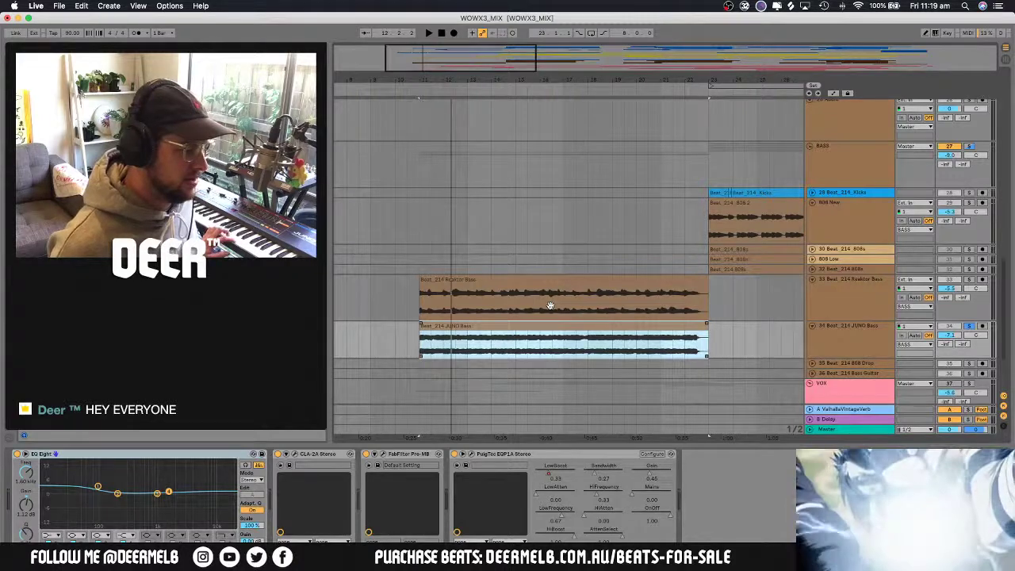
{"action": "key", "text": "space"}
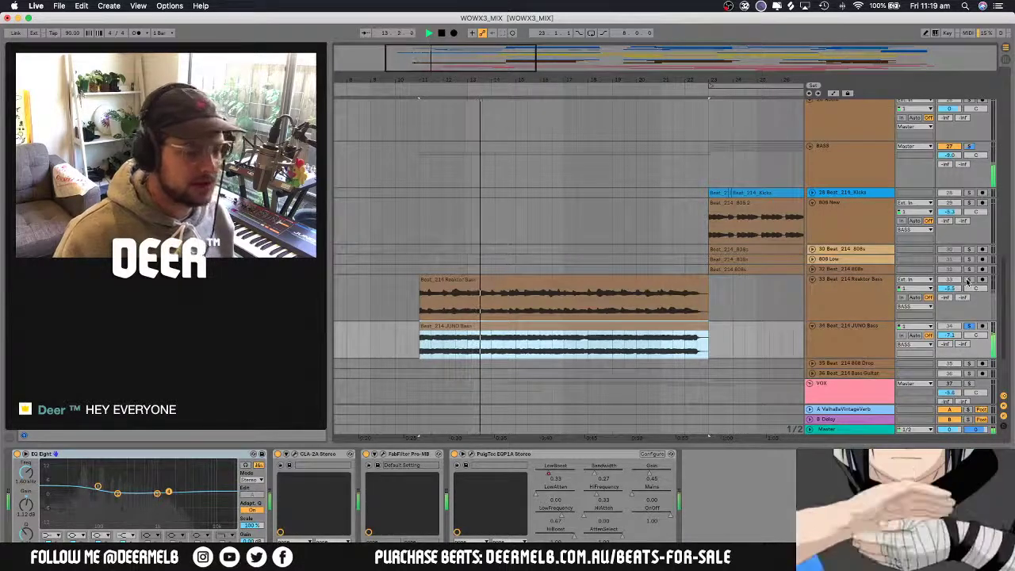
Solo the Reaktor Bass track, group its effects into an Audio Effect Rack, and play it from bar 11 with the rack bypassed
{"action": "left_click", "coordinate": [448, 280]}
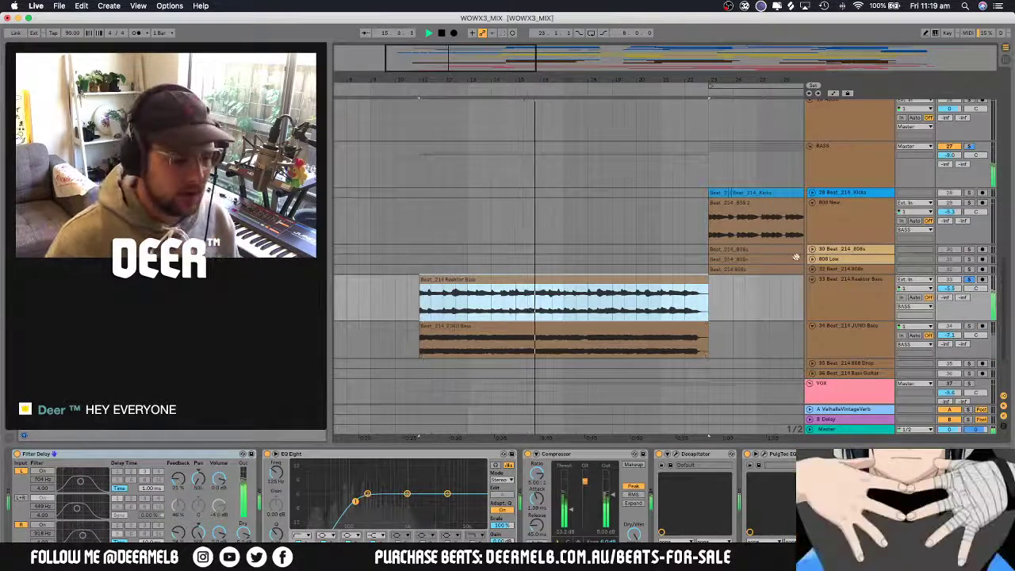
{"action": "left_click", "coordinate": [857, 292]}
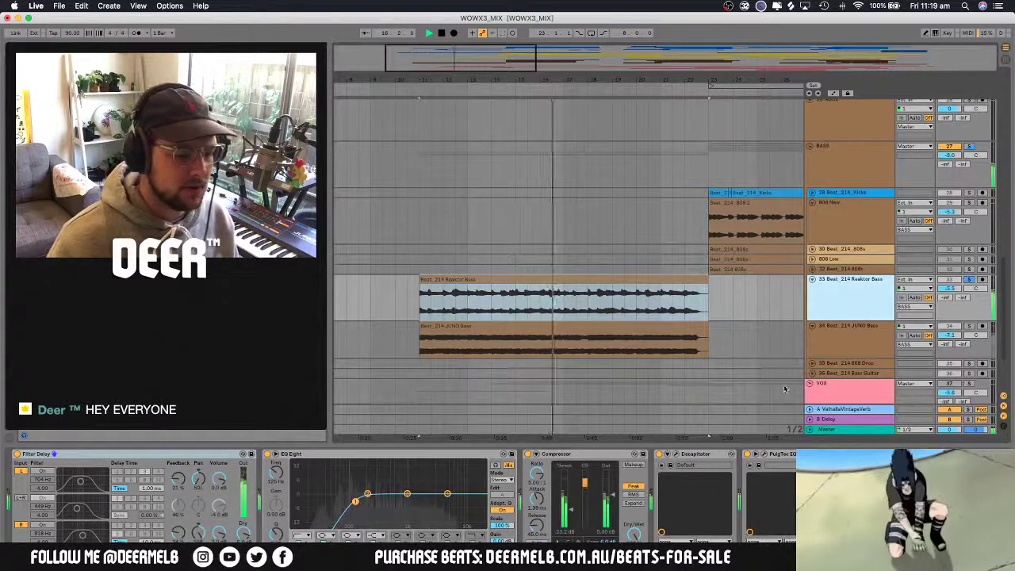
{"action": "left_click", "coordinate": [103, 457]}
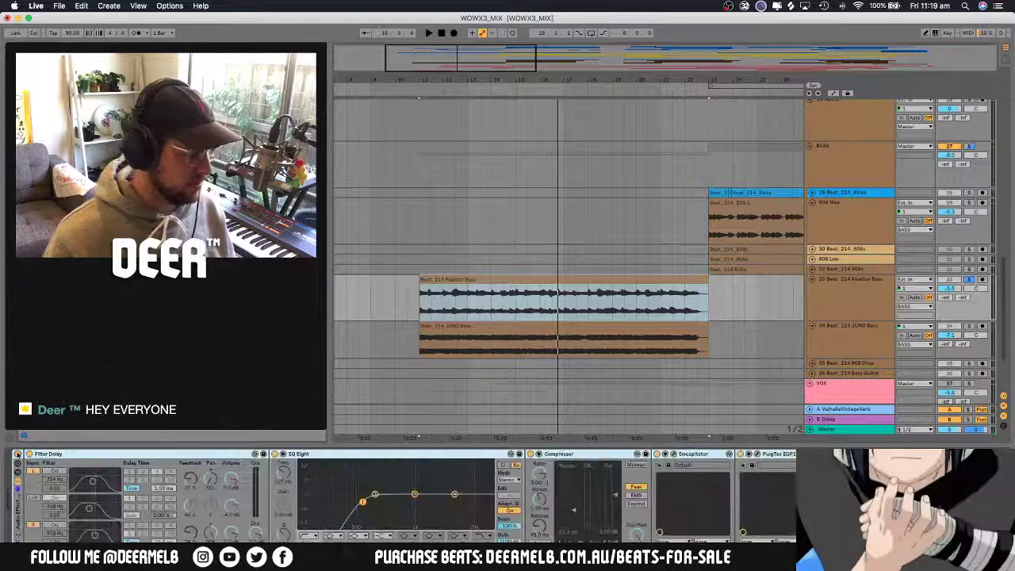
{"action": "left_click", "coordinate": [653, 350]}
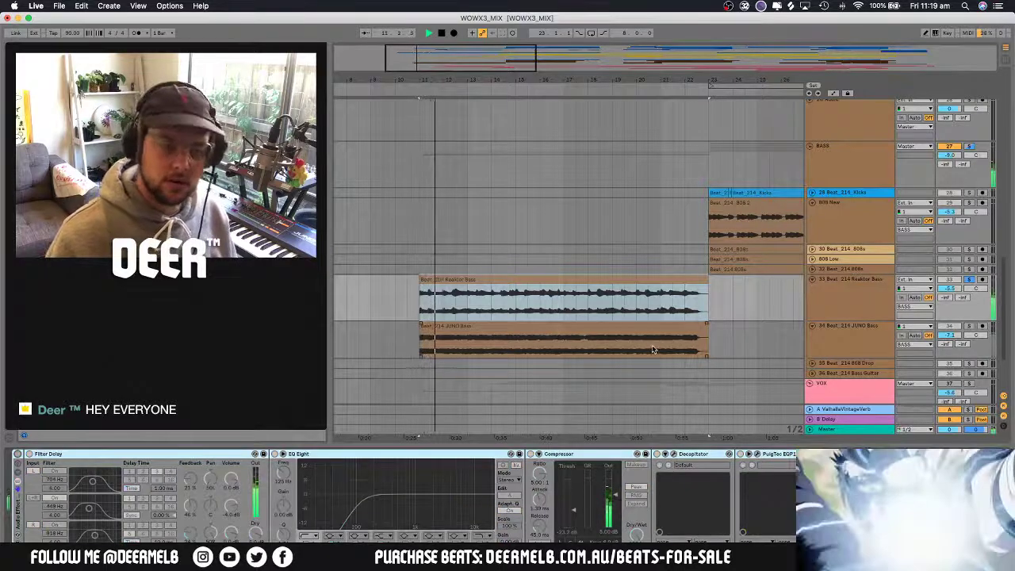
Solo the Reaktor Bass and JUNO Bass tracks together and play them from bar 11
{"action": "left_click", "coordinate": [969, 278]}
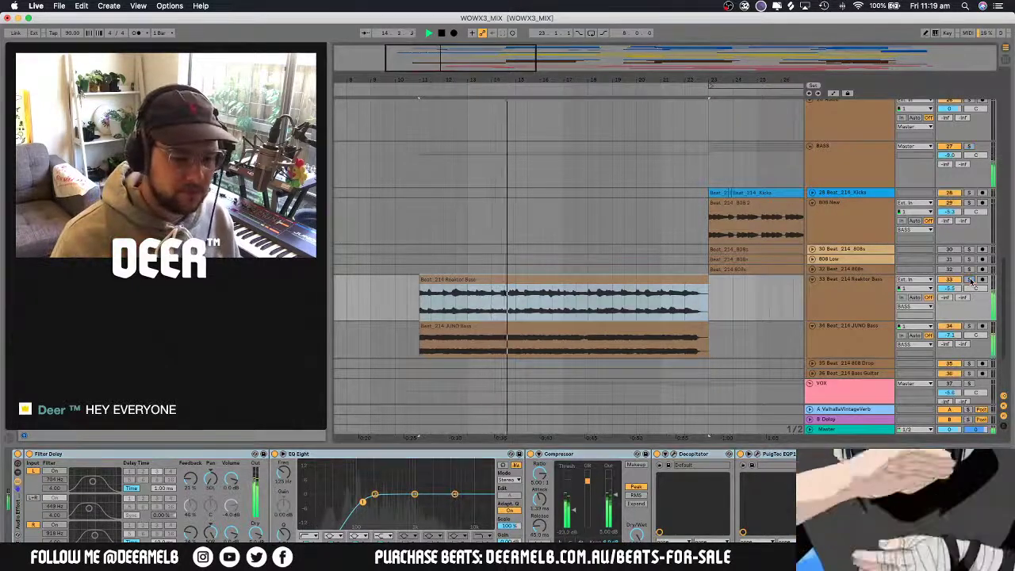
{"action": "left_click", "coordinate": [579, 283]}
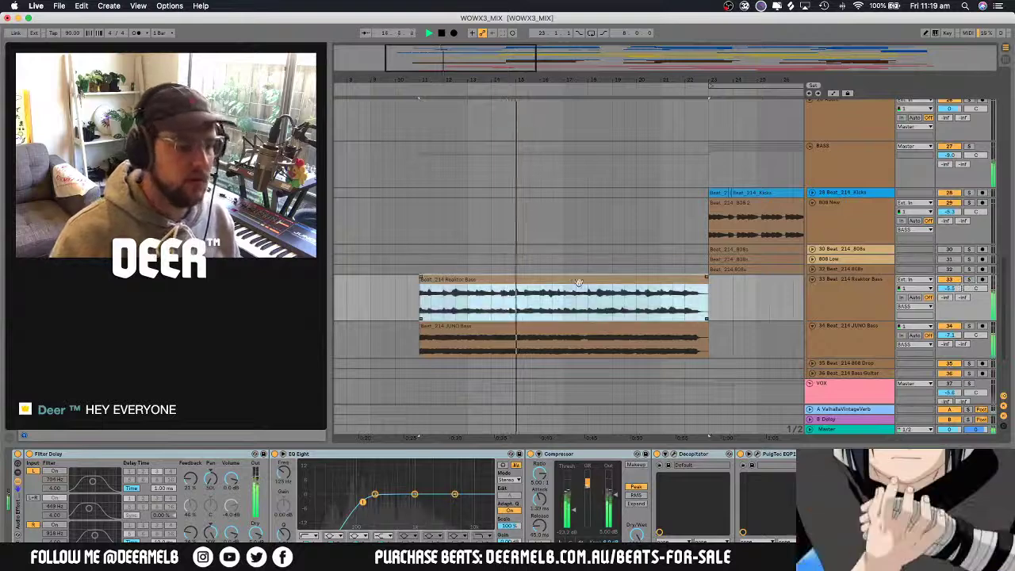
{"action": "left_click", "coordinate": [969, 325]}
{"action": "key", "text": "space"}
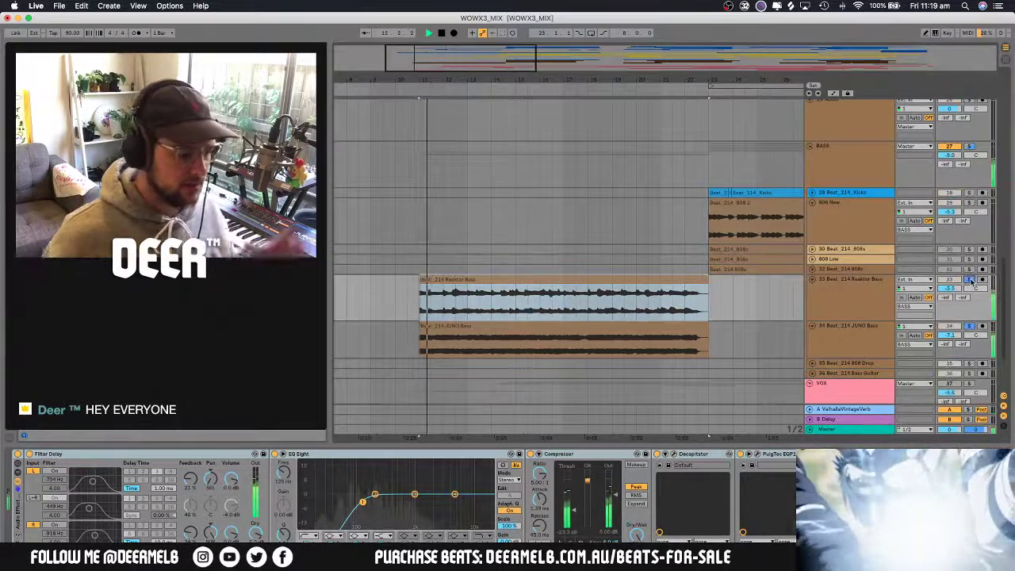
{"action": "left_click", "coordinate": [969, 280]}
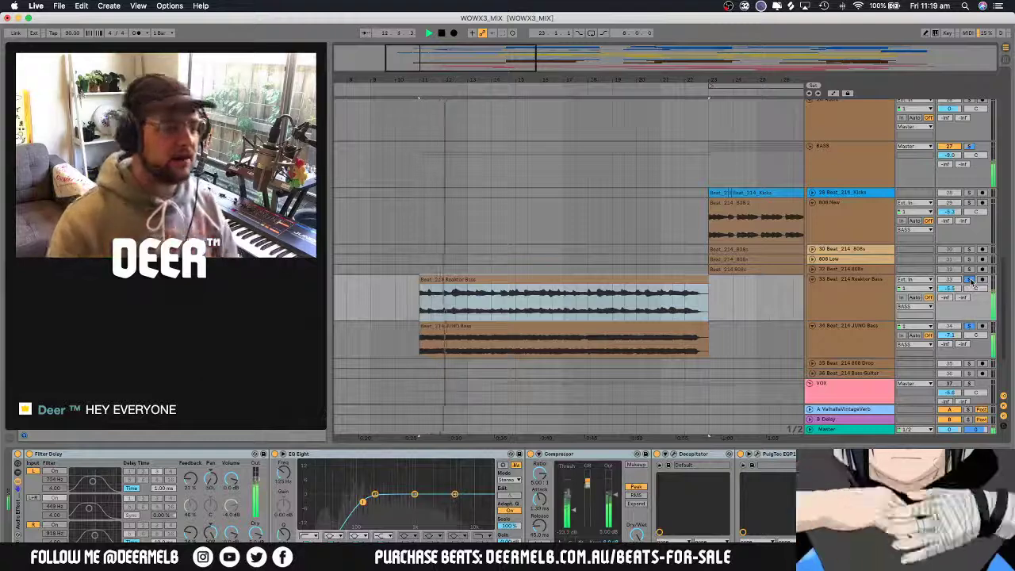
{"action": "left_click", "coordinate": [970, 282]}
Compare the two bass layers by alternately soloing Reaktor Bass and JUNO Bass alone and together during playback
{"action": "left_click", "coordinate": [624, 293]}
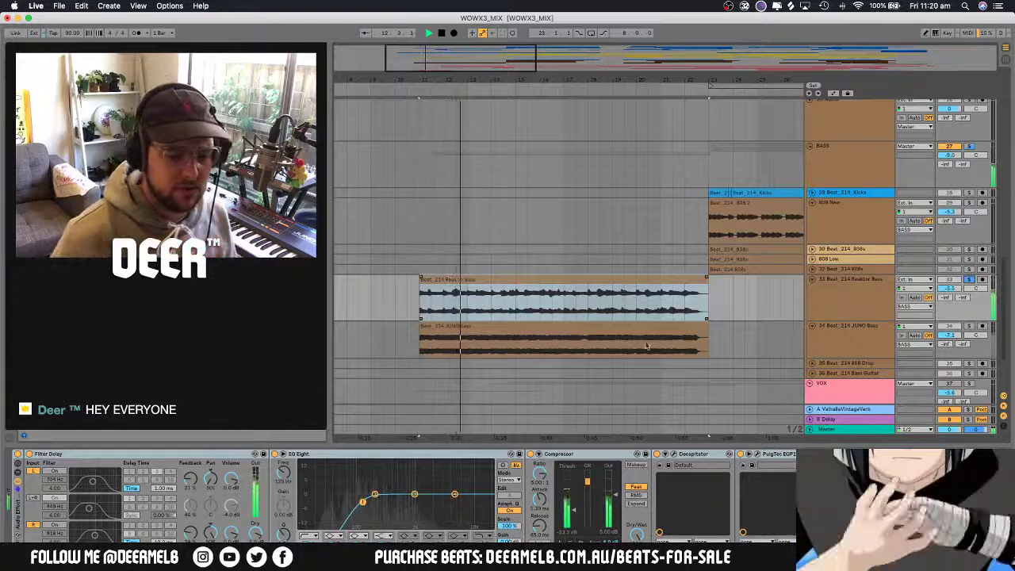
{"action": "left_click", "coordinate": [968, 327]}
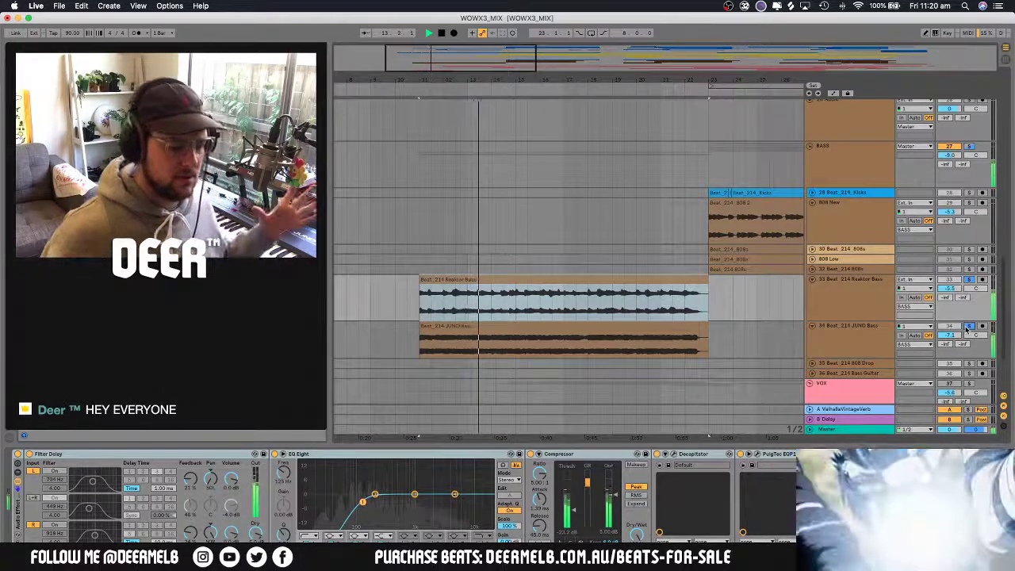
{"action": "left_click", "coordinate": [868, 296]}
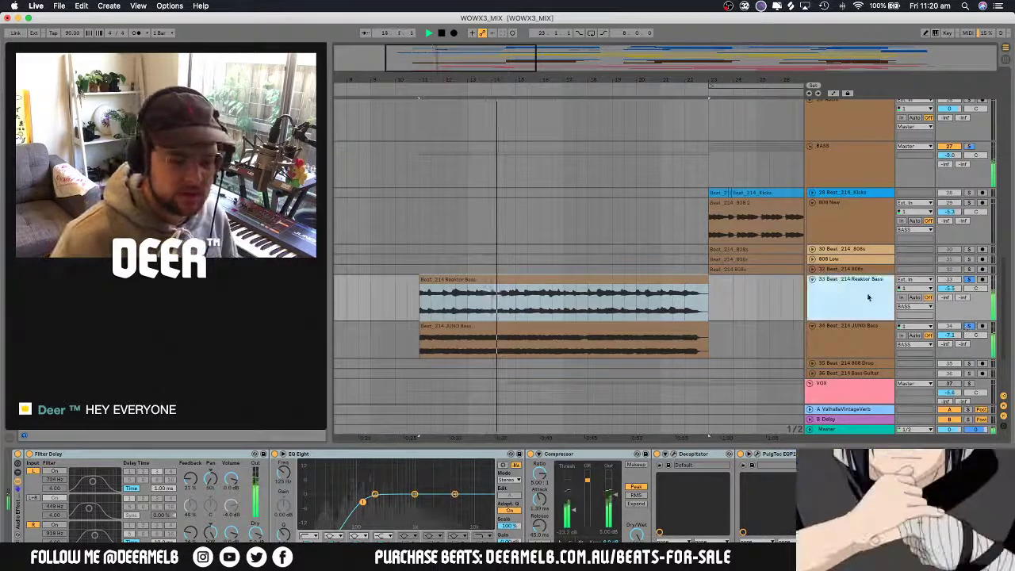
{"action": "left_click", "coordinate": [970, 327]}
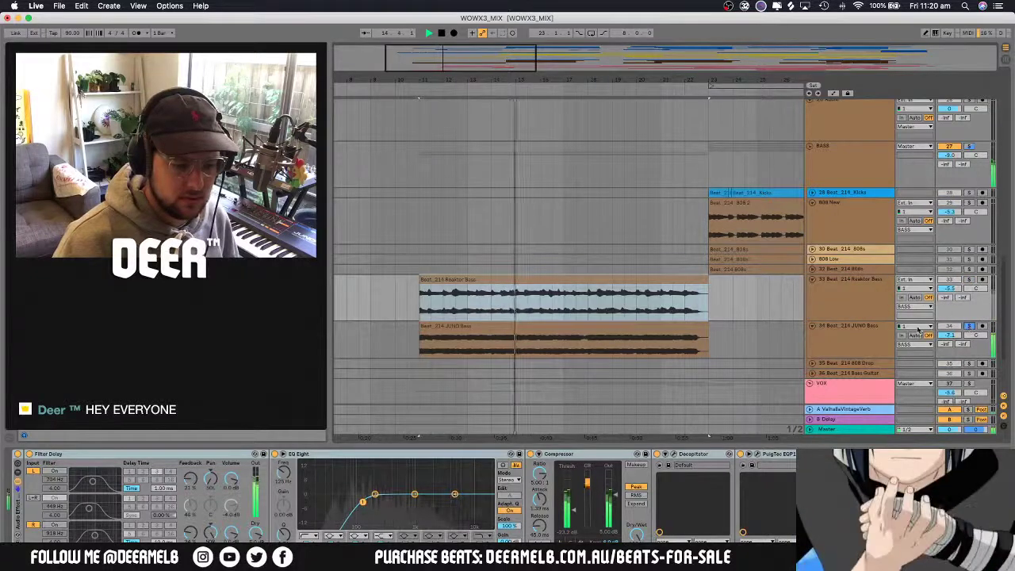
{"action": "left_click", "coordinate": [601, 332]}
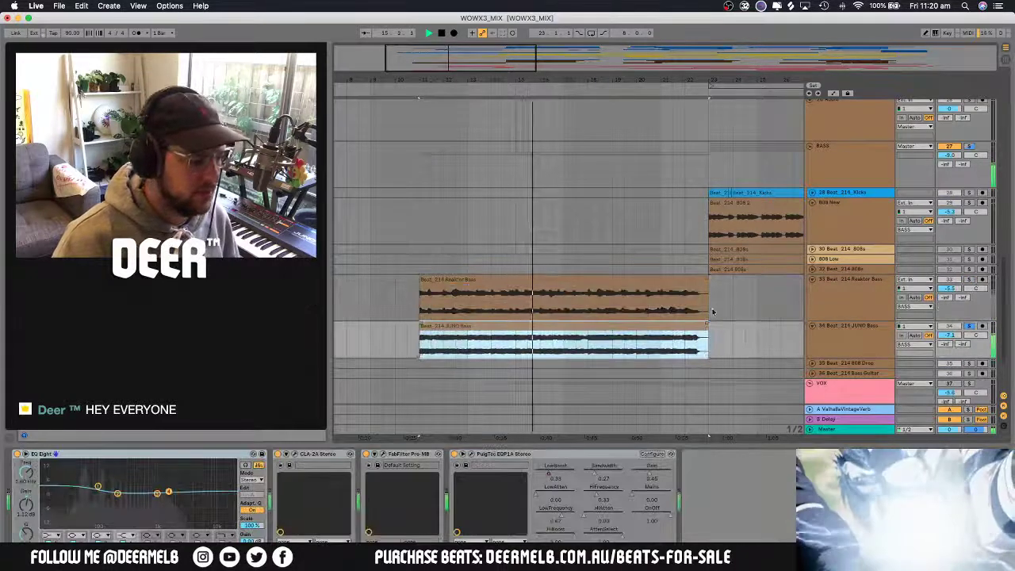
{"action": "left_click", "coordinate": [969, 279]}
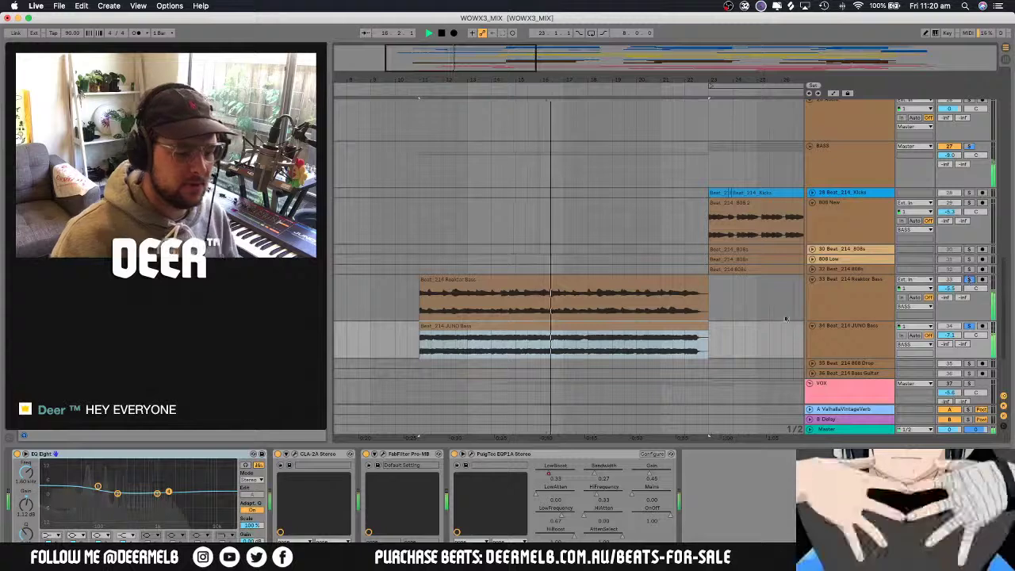
{"action": "left_click", "coordinate": [609, 307]}
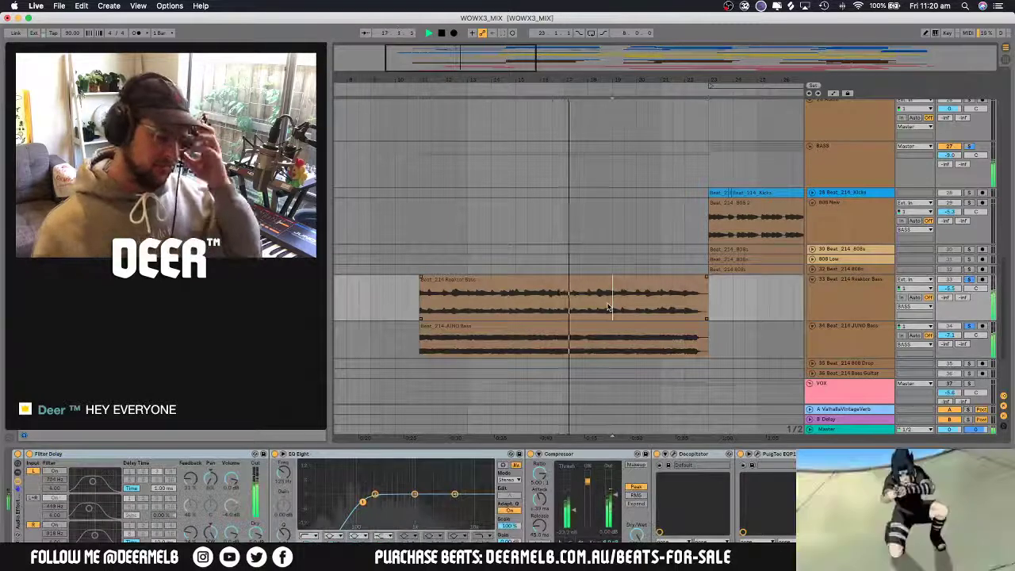
Select the Reaktor Bass clip, stop playback and turn off the solos on the bass tracks
{"action": "scroll", "coordinate": [591, 305], "scroll_direction": "right", "scroll_amount": 1}
{"action": "left_click", "coordinate": [585, 281]}
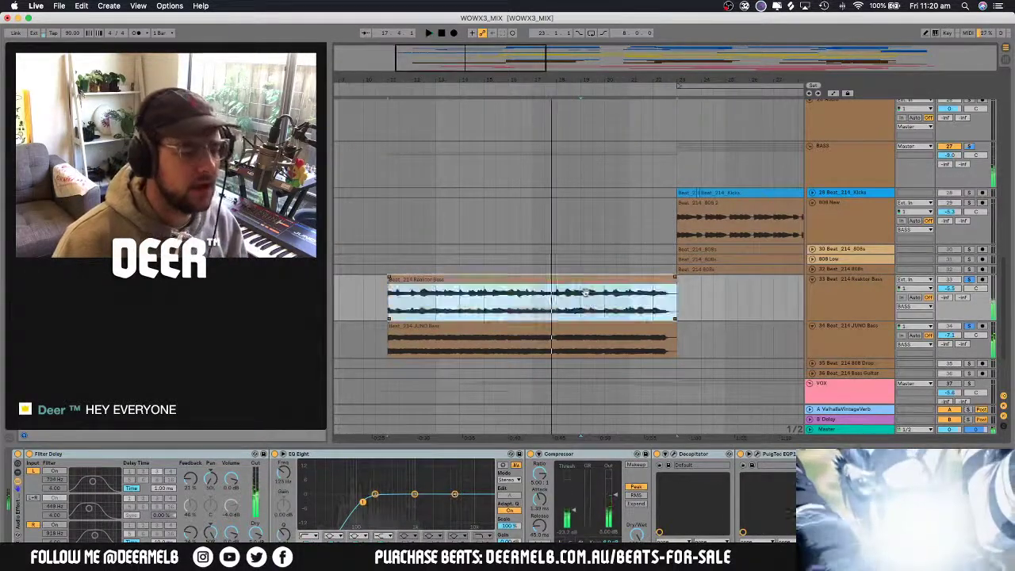
{"action": "key", "text": "space"}
{"action": "key", "text": "minus"}
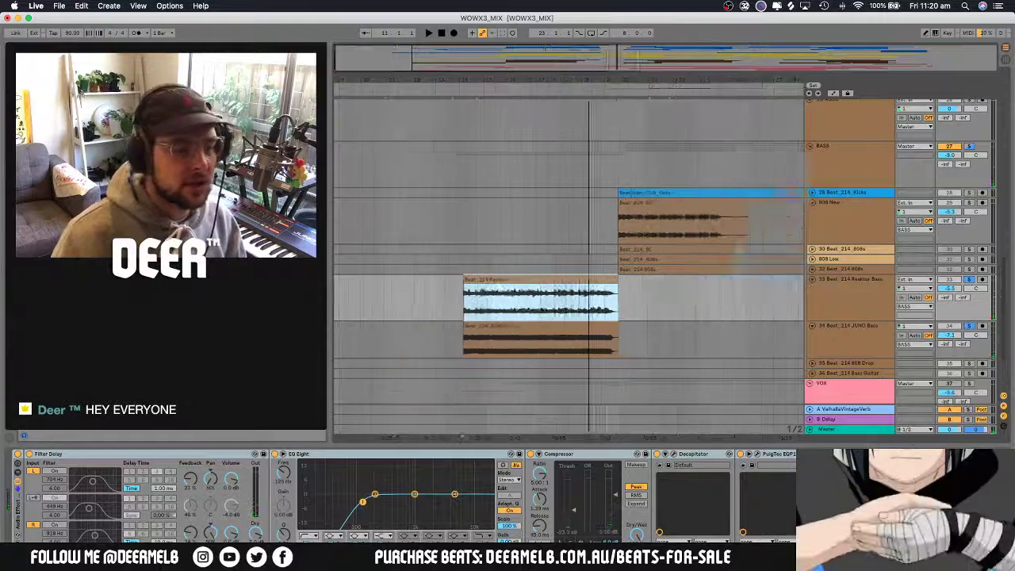
{"action": "left_click", "coordinate": [971, 280]}
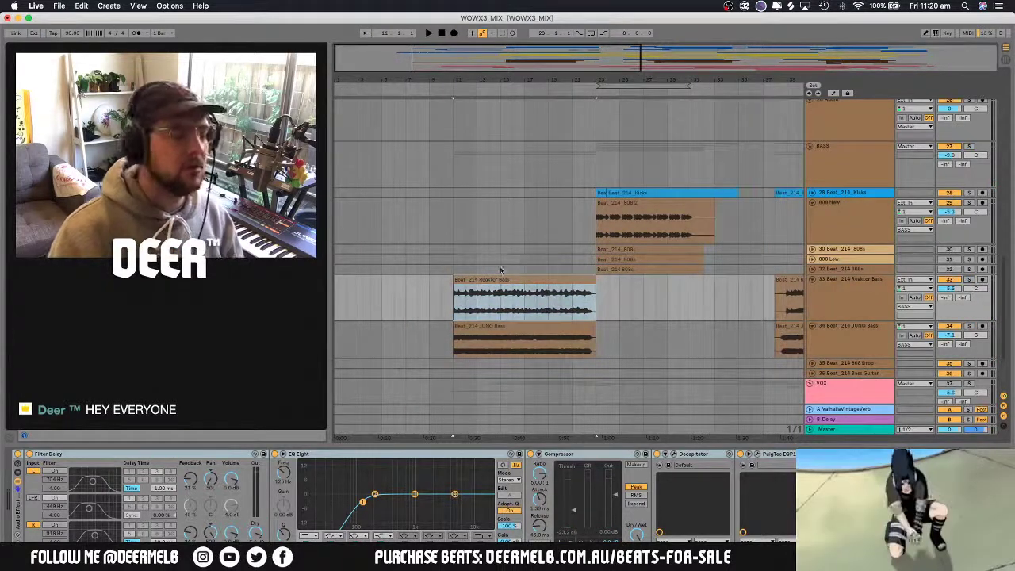
Play the full mix from bar 18 and look through the drum, synth and bass tracks around the drop
{"action": "left_click", "coordinate": [539, 233]}
{"action": "scroll", "coordinate": [539, 233], "scroll_direction": "up", "scroll_amount": 5}
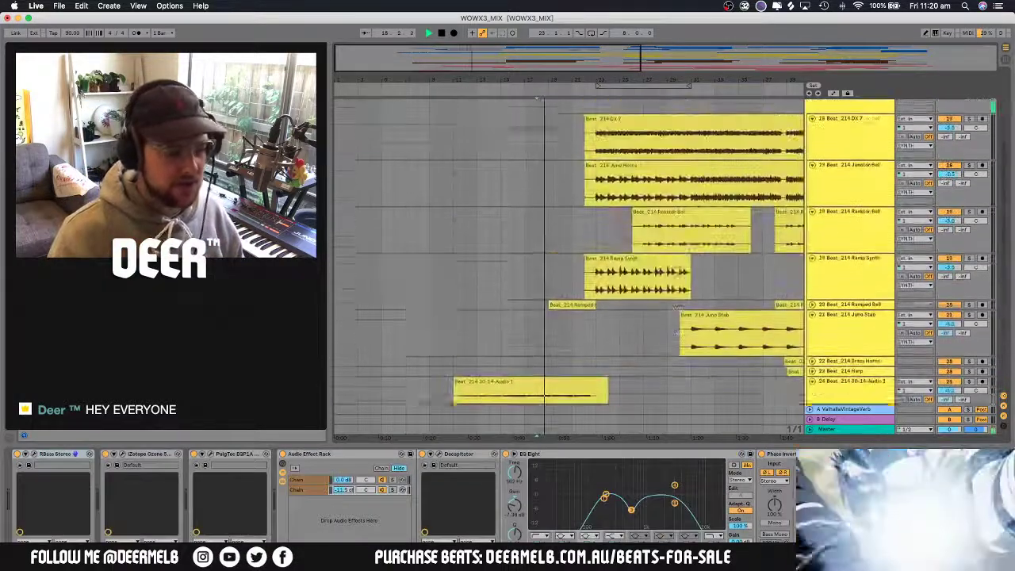
{"action": "scroll", "coordinate": [678, 333], "scroll_direction": "up", "scroll_amount": 10}
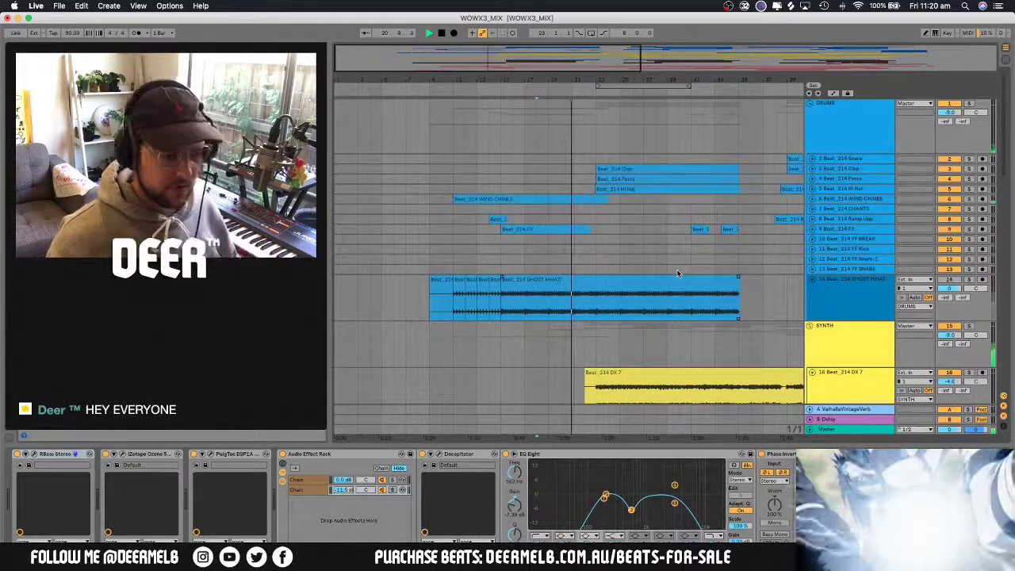
{"action": "scroll", "coordinate": [677, 274], "scroll_direction": "down", "scroll_amount": 6}
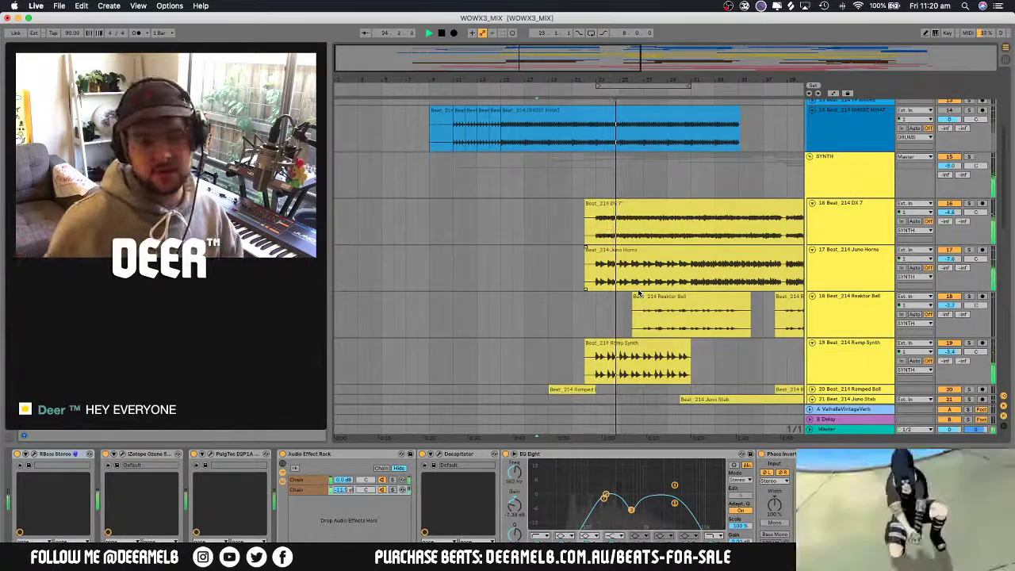
{"action": "scroll", "coordinate": [638, 294], "scroll_direction": "right", "scroll_amount": 5}
{"action": "scroll", "coordinate": [639, 295], "scroll_direction": "up", "scroll_amount": 5}
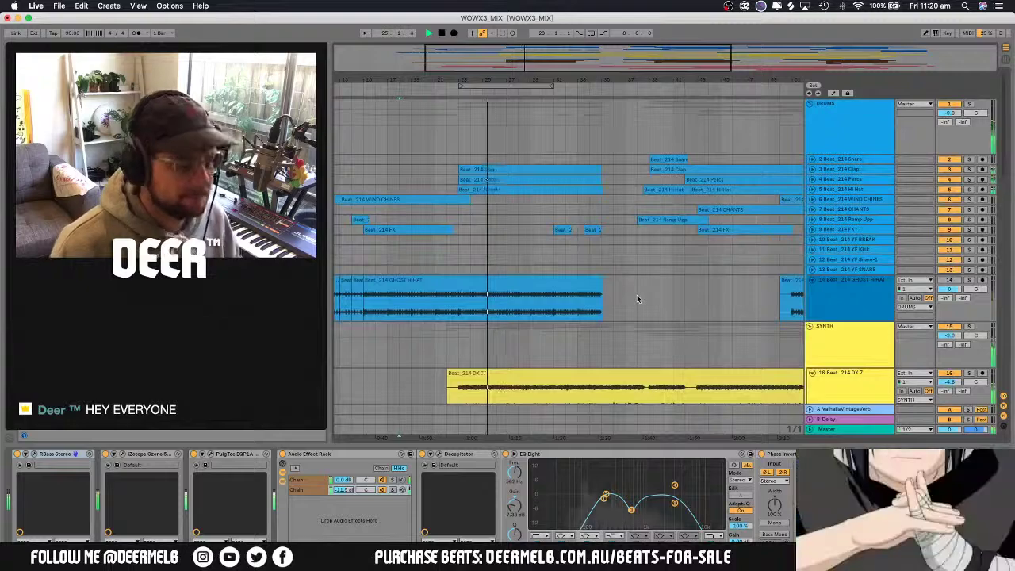
{"action": "scroll", "coordinate": [637, 299], "scroll_direction": "down", "scroll_amount": 5}
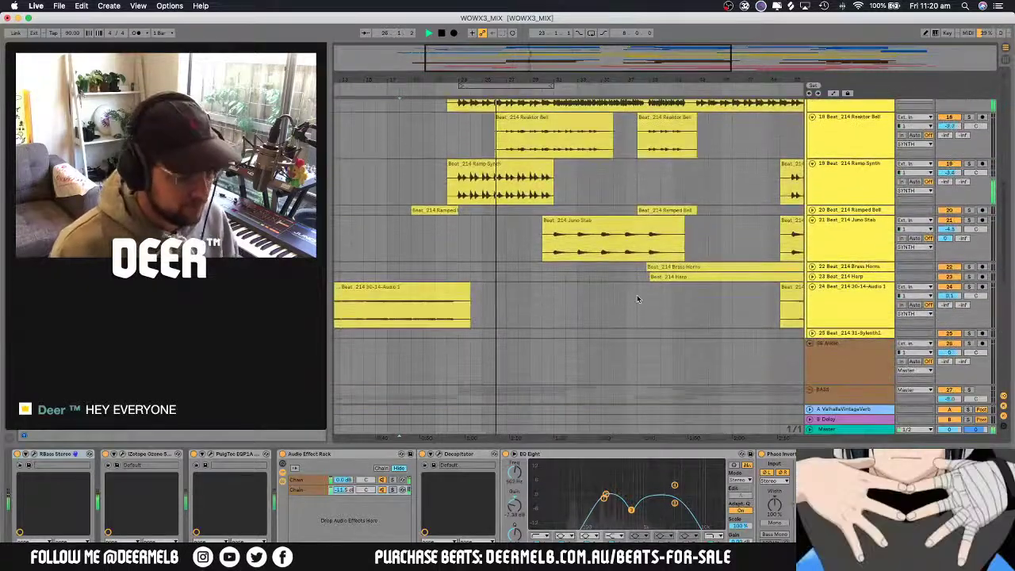
{"action": "scroll", "coordinate": [637, 299], "scroll_direction": "down", "scroll_amount": 8}
{"action": "scroll", "coordinate": [637, 299], "scroll_direction": "up", "scroll_amount": 4}
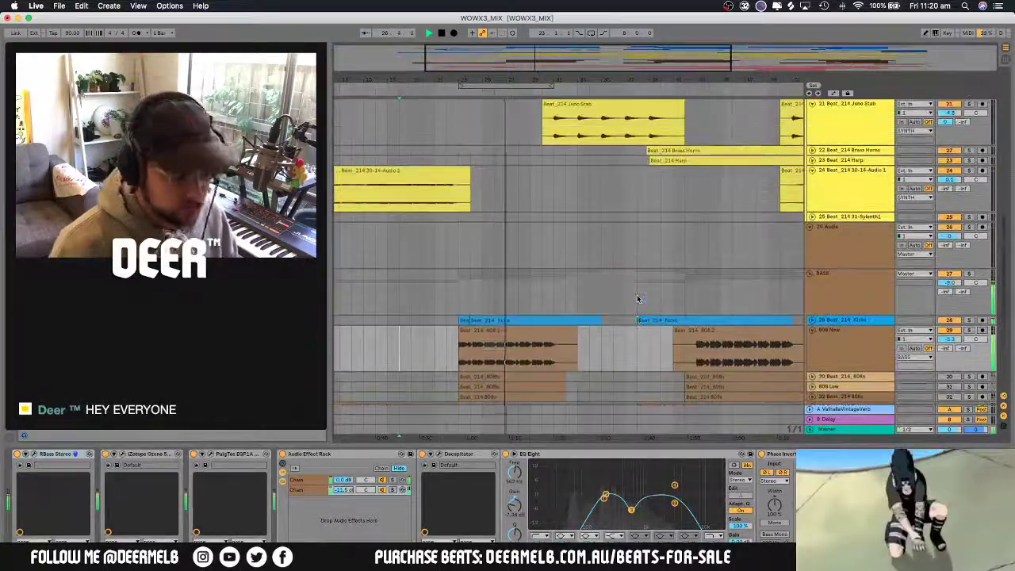
{"action": "scroll", "coordinate": [637, 299], "scroll_direction": "up", "scroll_amount": 10}
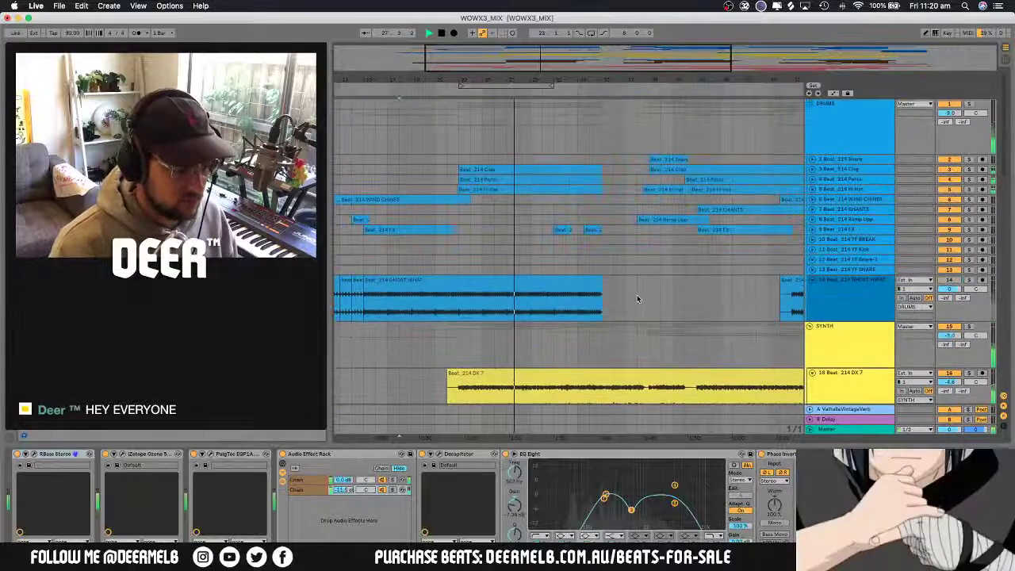
Show the whole arrangement in the timeline and examine the synth tracks while the song plays
{"action": "left_click_drag", "start_coordinate": [571, 81], "coordinate": [515, 101]}
{"action": "scroll", "coordinate": [526, 197], "scroll_direction": "down", "scroll_amount": 10}
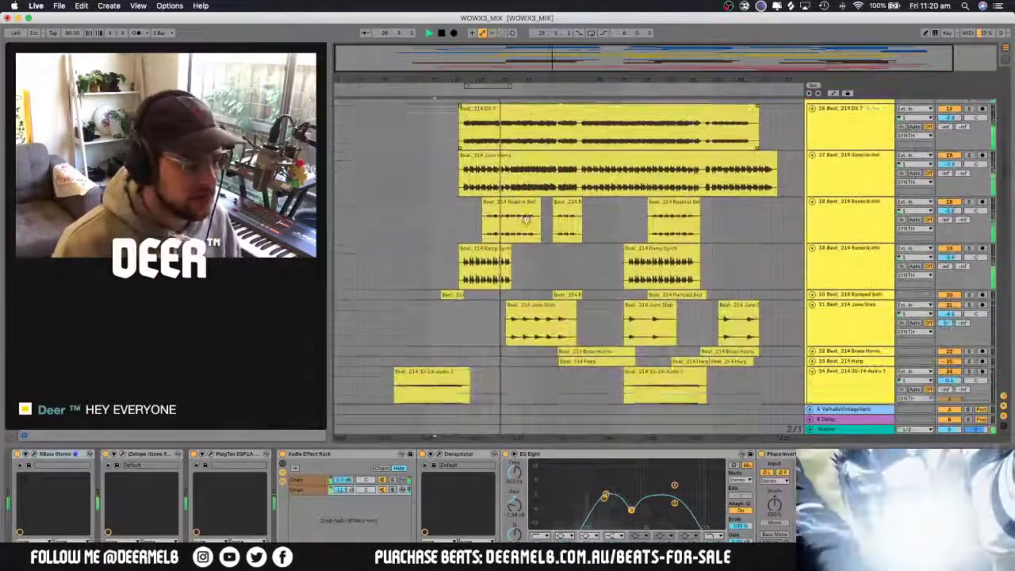
{"action": "scroll", "coordinate": [526, 210], "scroll_direction": "down", "scroll_amount": 1}
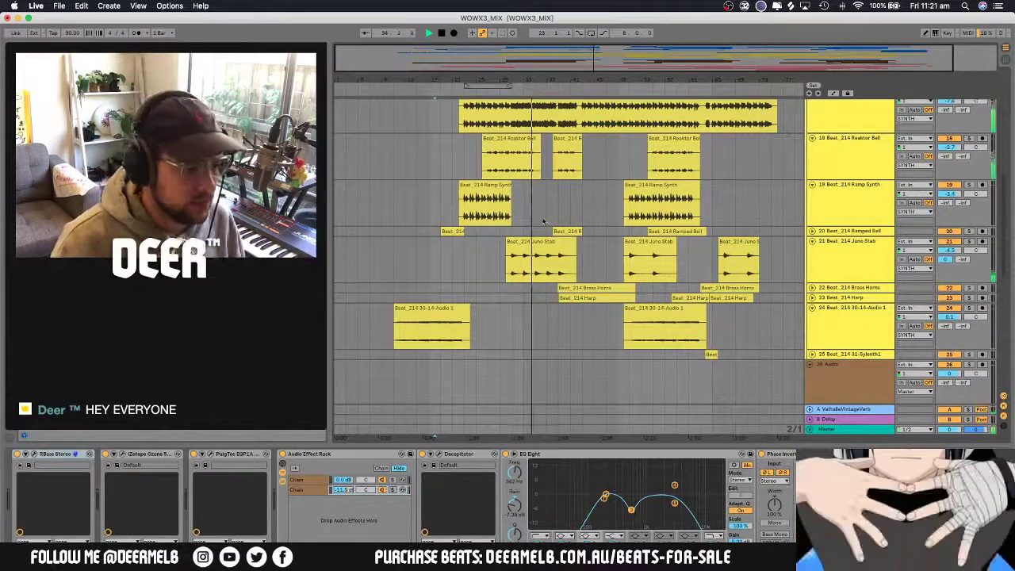
{"action": "scroll", "coordinate": [532, 210], "scroll_direction": "up", "scroll_amount": 3}
Play the arrangement from bar 31 and examine the drum, synth and bass tracks through the following sections
{"action": "left_click", "coordinate": [512, 212]}
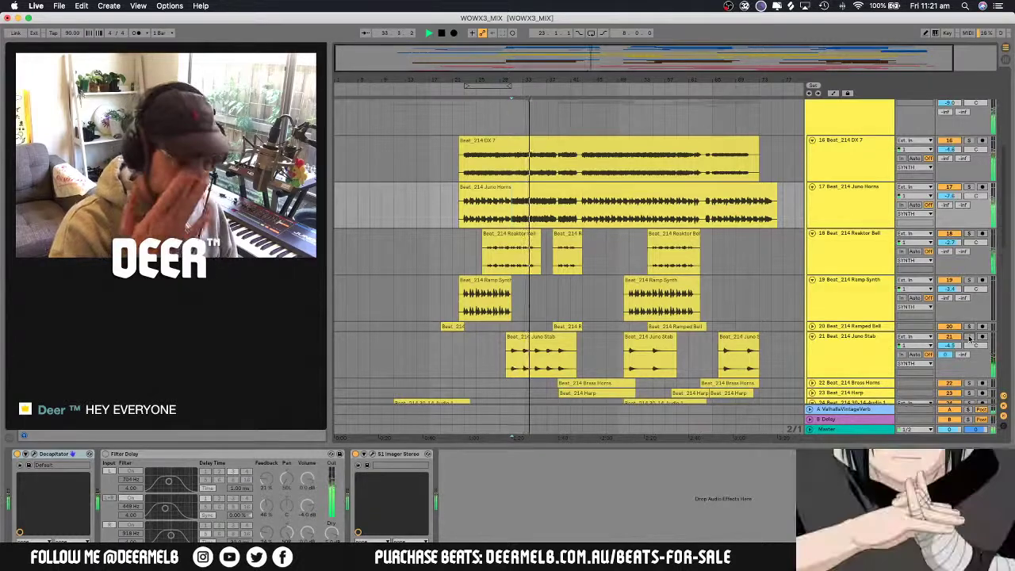
{"action": "scroll", "coordinate": [982, 327], "scroll_direction": "up", "scroll_amount": 10}
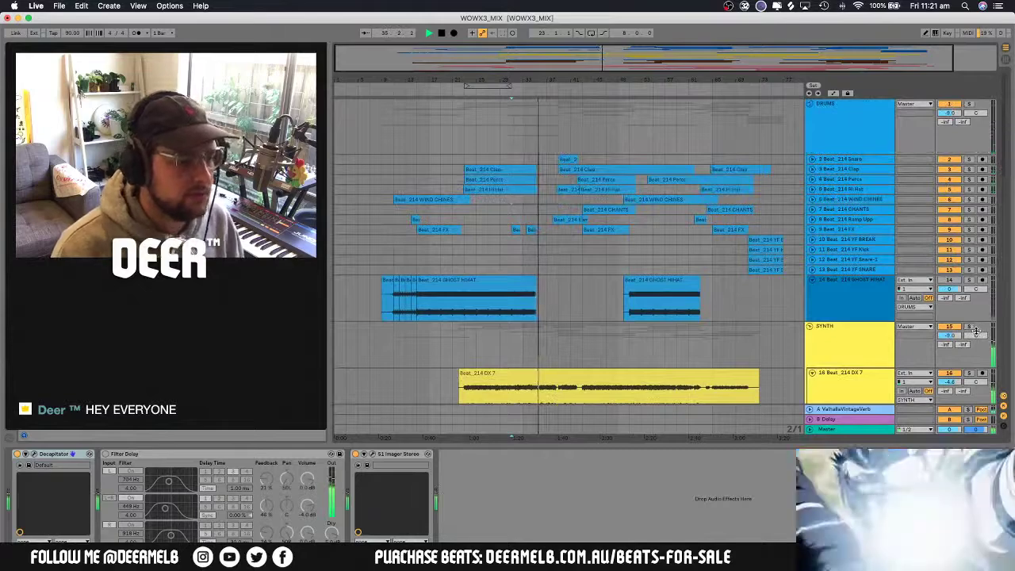
{"action": "scroll", "coordinate": [976, 330], "scroll_direction": "down", "scroll_amount": 10}
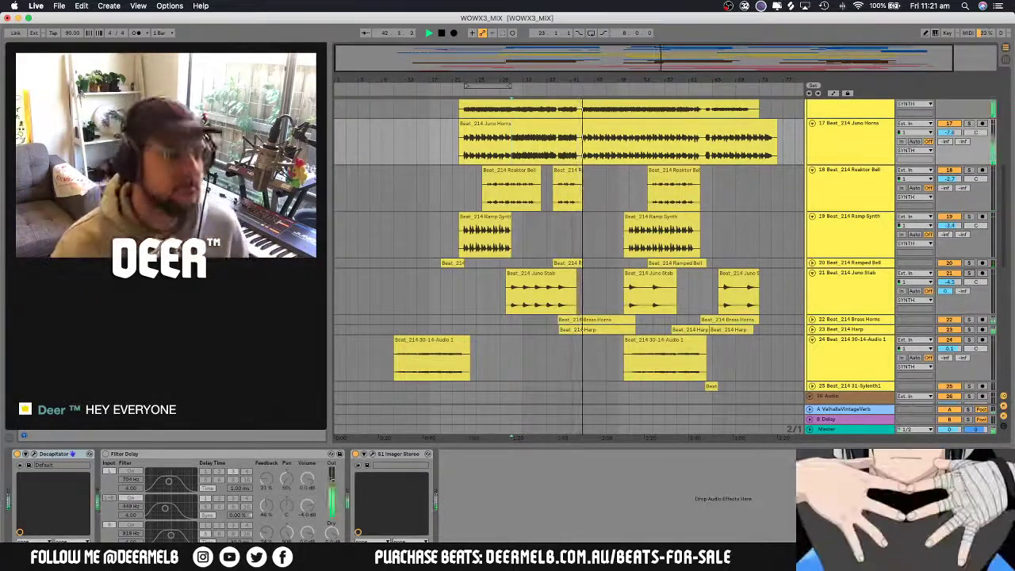
{"action": "scroll", "coordinate": [561, 374], "scroll_direction": "down", "scroll_amount": 1}
{"action": "left_click", "coordinate": [562, 373]}
{"action": "scroll", "coordinate": [561, 375], "scroll_direction": "down", "scroll_amount": 5}
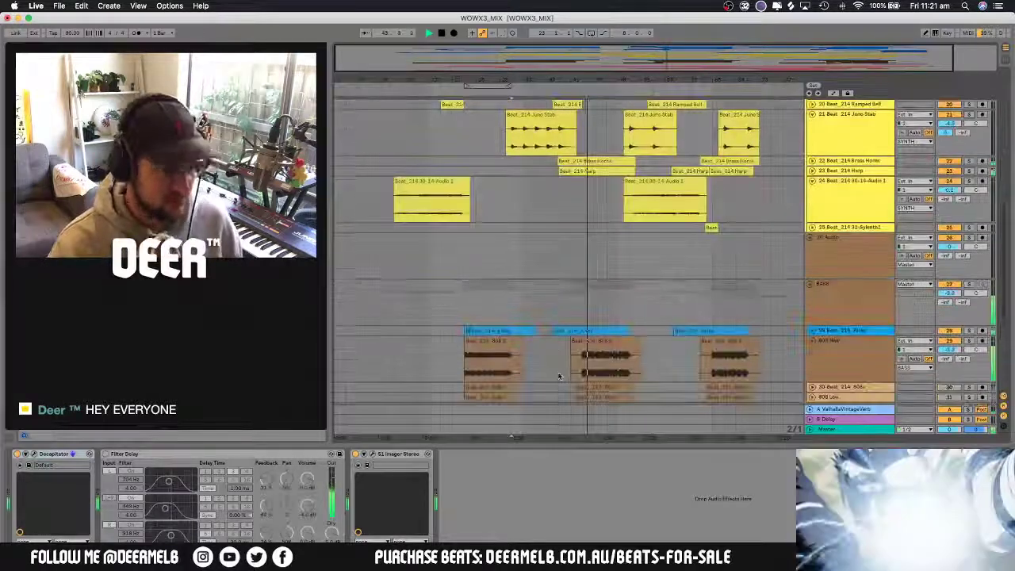
{"action": "scroll", "coordinate": [561, 374], "scroll_direction": "up", "scroll_amount": 4}
{"action": "scroll", "coordinate": [562, 379], "scroll_direction": "up", "scroll_amount": 9}
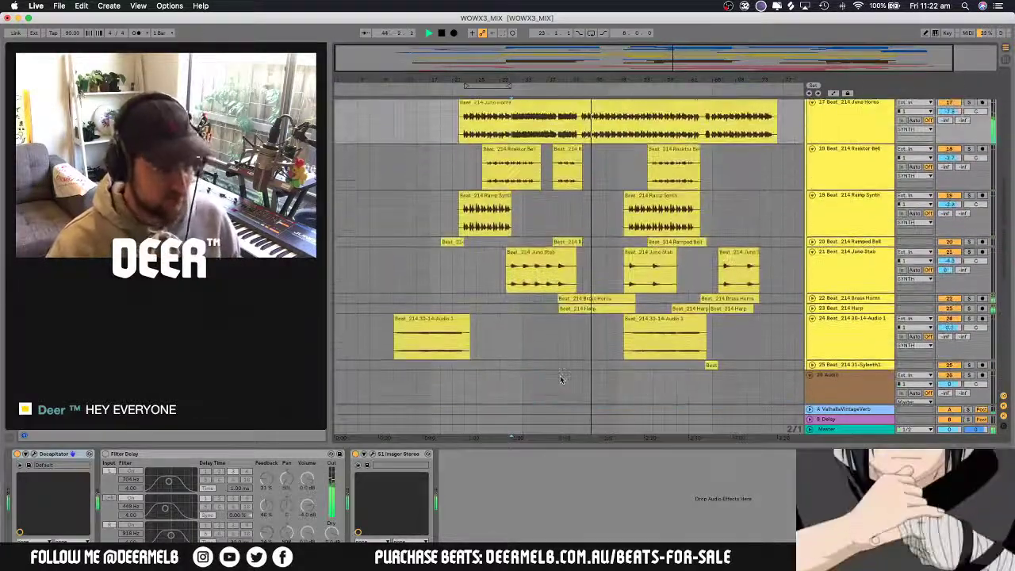
Solo the BASS group and listen to it from the start of the second main Kicks section, around bar 39
{"action": "scroll", "coordinate": [560, 380], "scroll_direction": "up", "scroll_amount": 2}
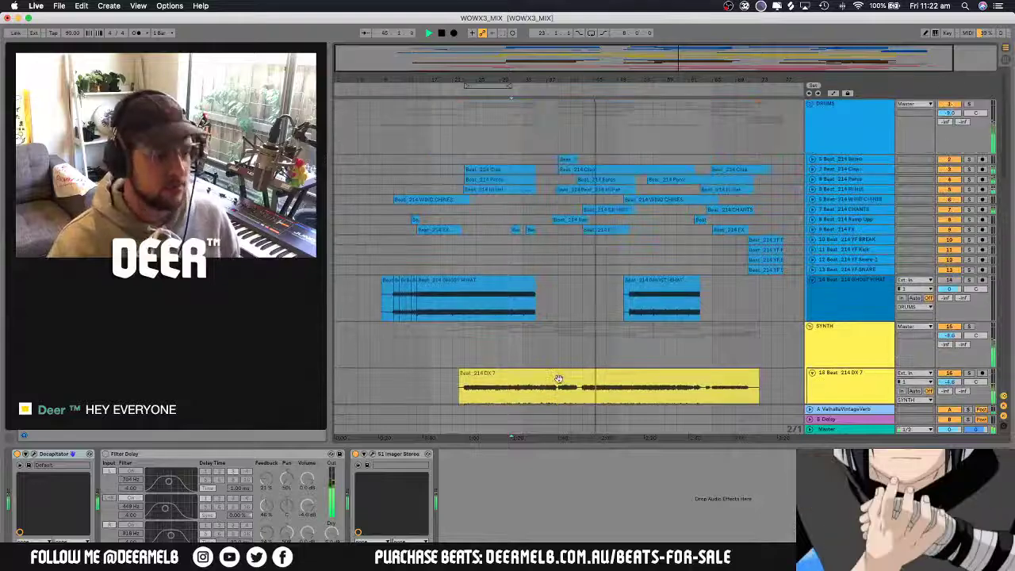
{"action": "scroll", "coordinate": [560, 380], "scroll_direction": "down", "scroll_amount": 10}
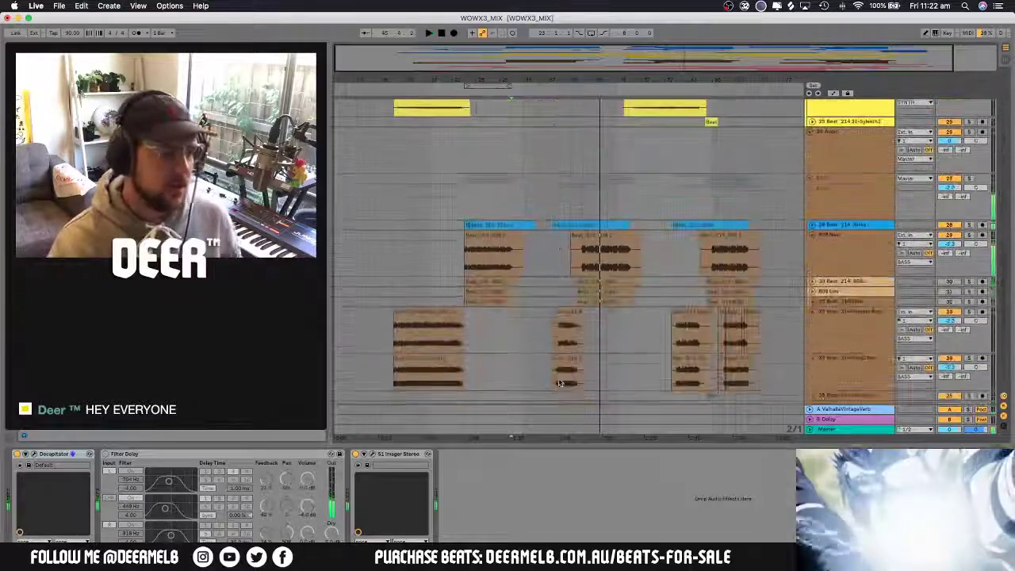
{"action": "scroll", "coordinate": [558, 379], "scroll_direction": "down", "scroll_amount": 4}
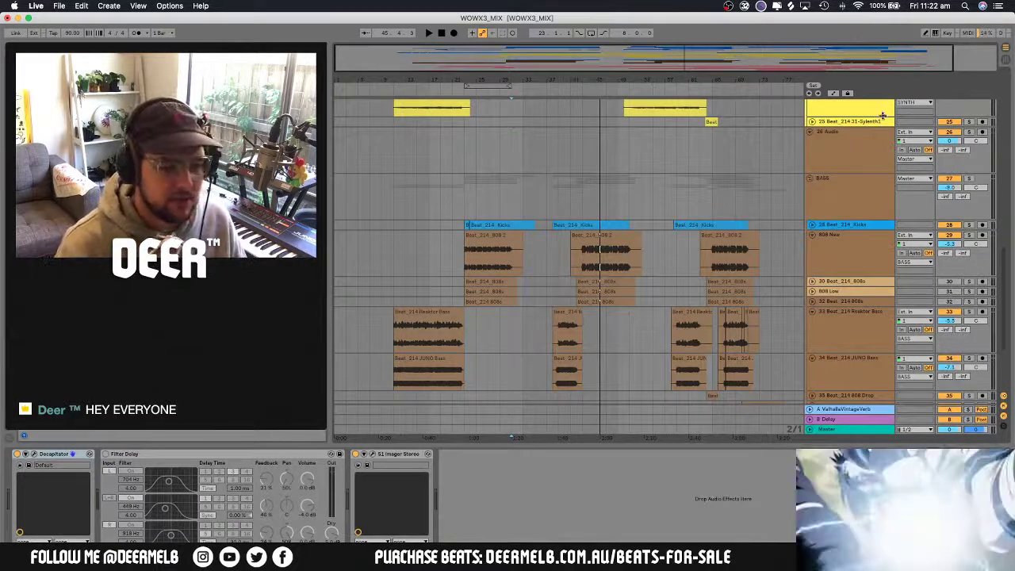
{"action": "left_click", "coordinate": [970, 179]}
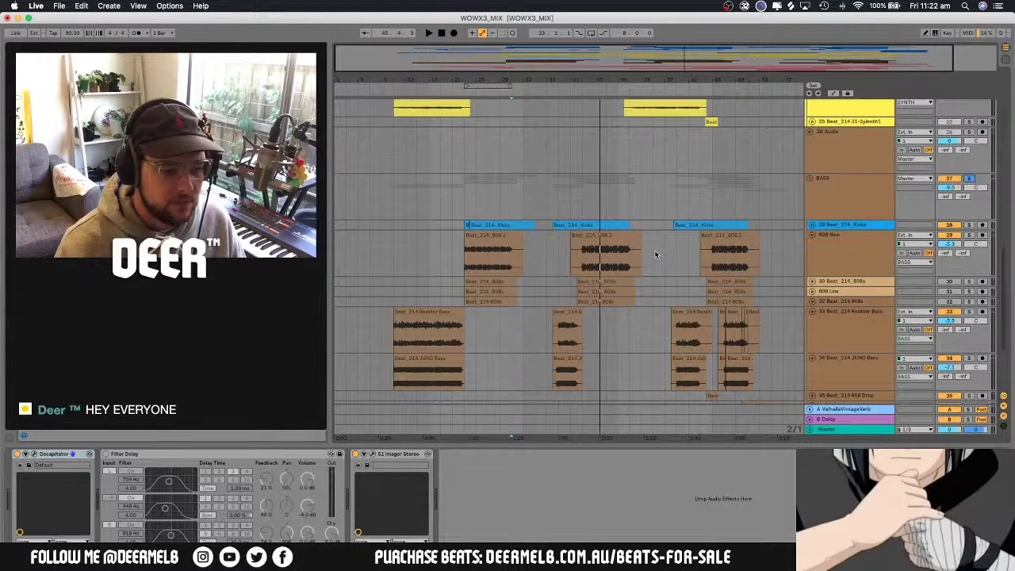
{"action": "left_click", "coordinate": [554, 270]}
{"action": "key", "text": "space"}
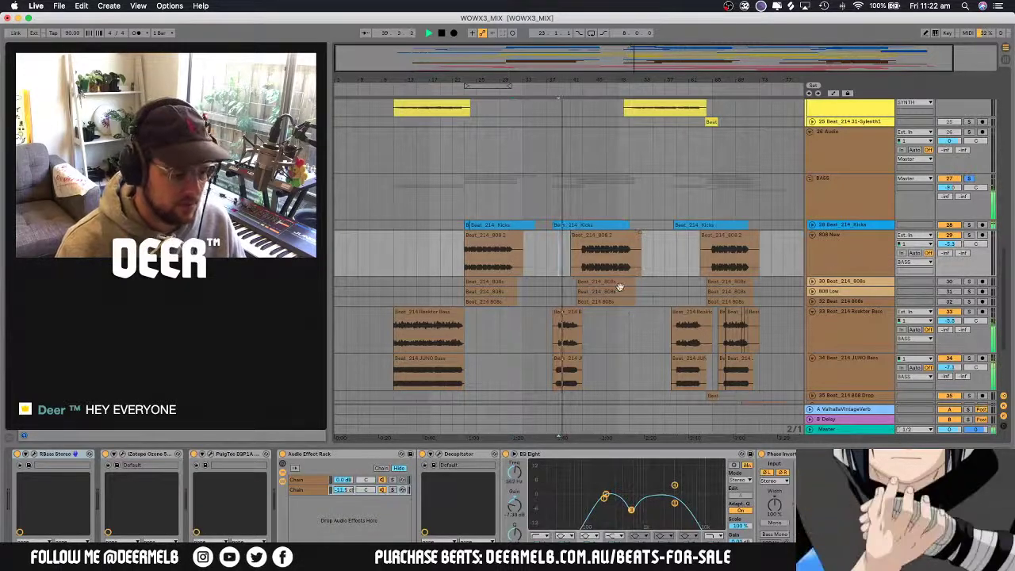
{"action": "scroll", "coordinate": [615, 286], "scroll_direction": "up", "scroll_amount": 5}
{"action": "scroll", "coordinate": [615, 286], "scroll_direction": "down", "scroll_amount": 5}
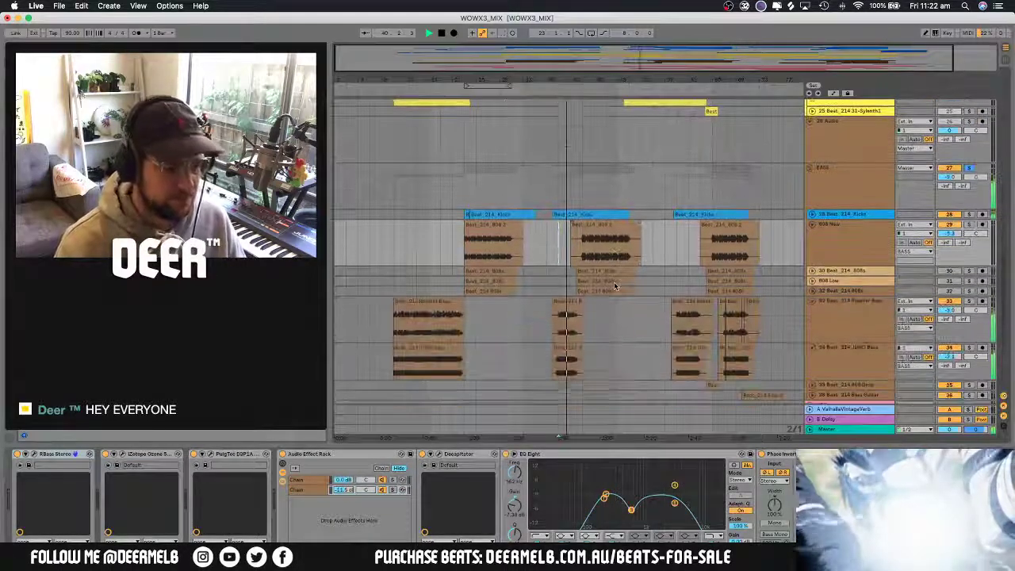
{"action": "scroll", "coordinate": [614, 286], "scroll_direction": "down", "scroll_amount": 2}
{"action": "scroll", "coordinate": [614, 286], "scroll_direction": "down", "scroll_amount": 1}
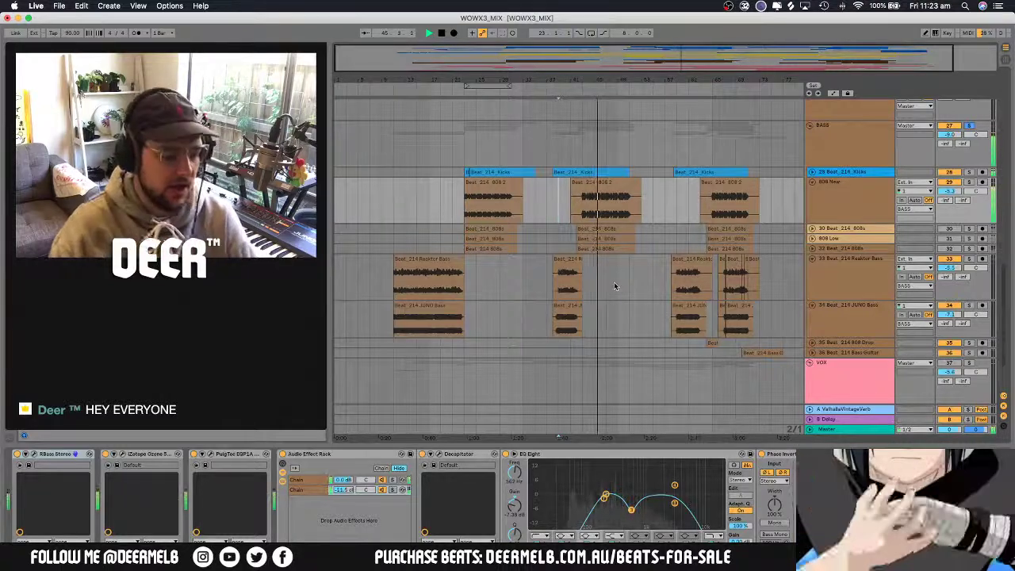
{"action": "key", "text": "space"}
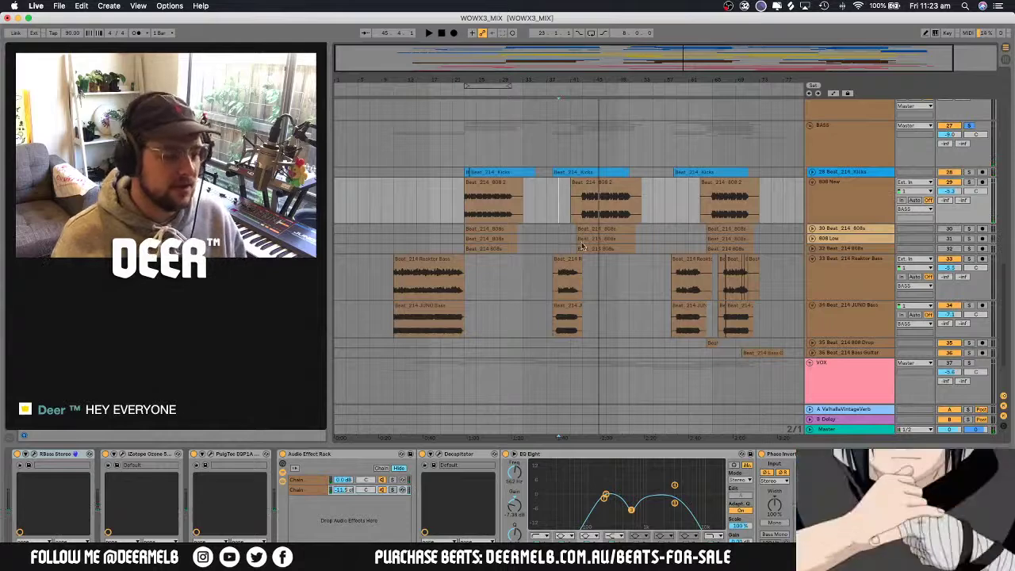
{"action": "key", "text": "space"}
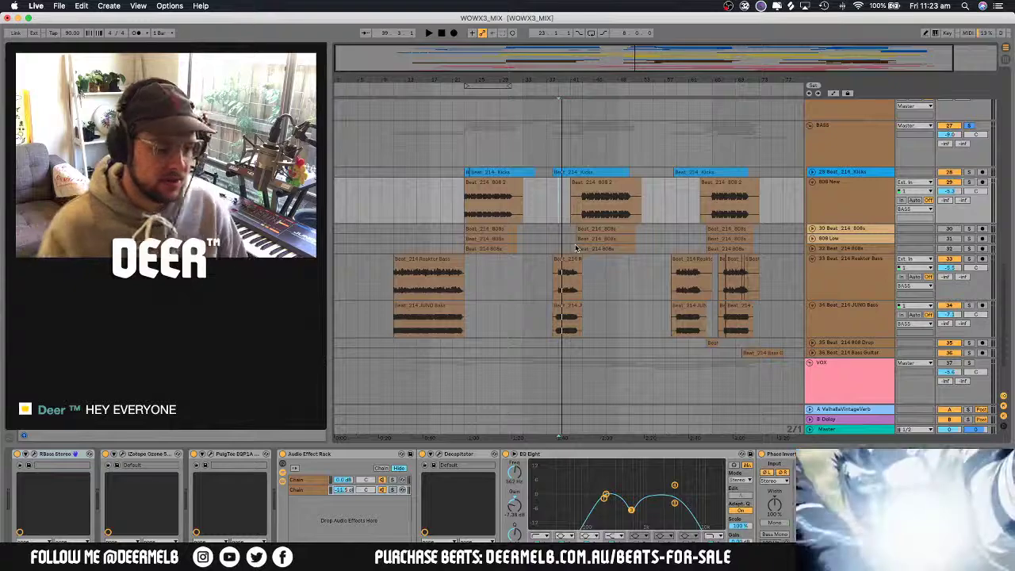
Solo the SYNTH group instead of BASS and listen to its tracks from around bar 39
{"action": "scroll", "coordinate": [577, 249], "scroll_direction": "up", "scroll_amount": 8}
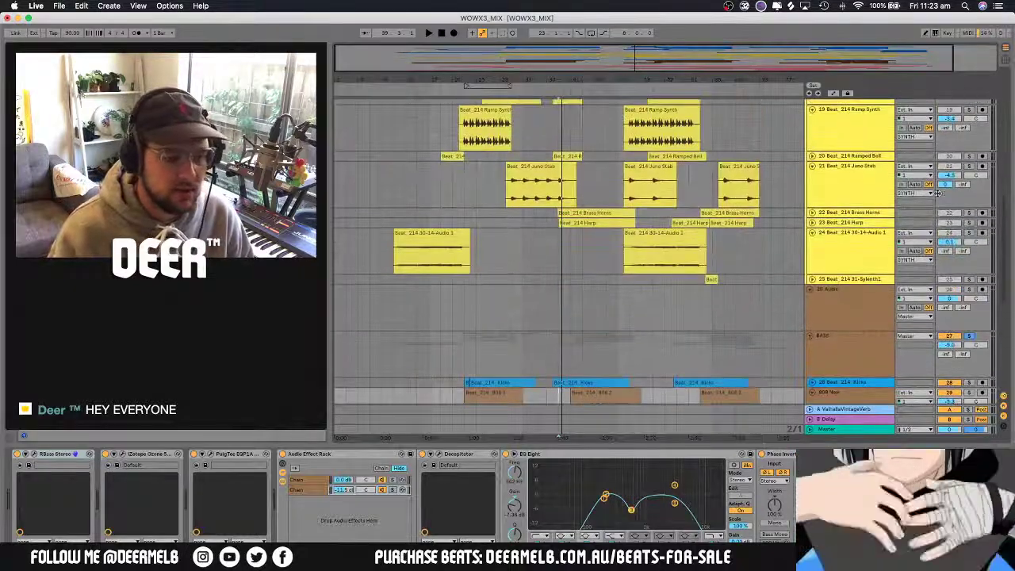
{"action": "scroll", "coordinate": [938, 192], "scroll_direction": "up", "scroll_amount": 5}
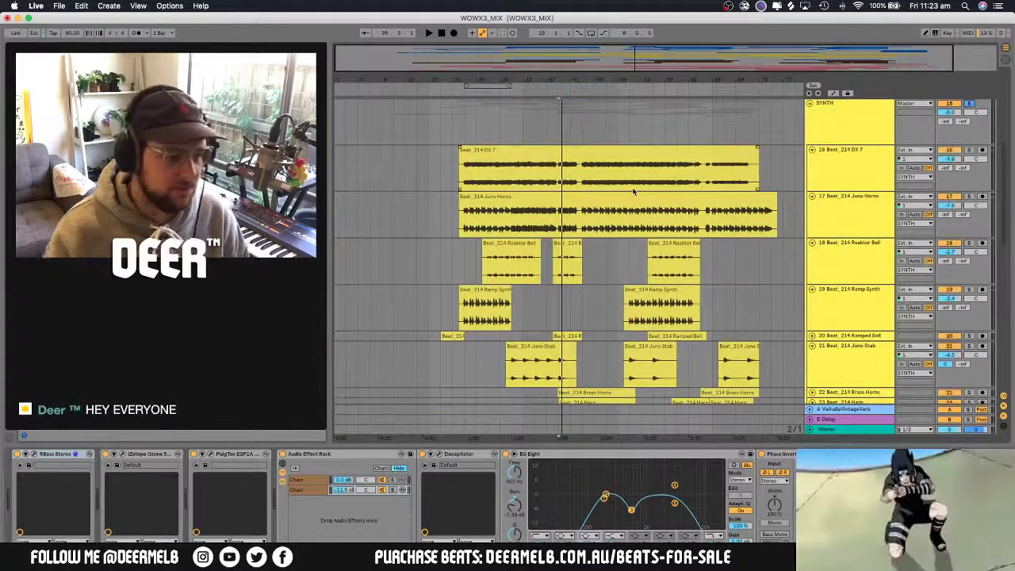
{"action": "key", "text": "space"}
{"action": "scroll", "coordinate": [631, 230], "scroll_direction": "down", "scroll_amount": 4}
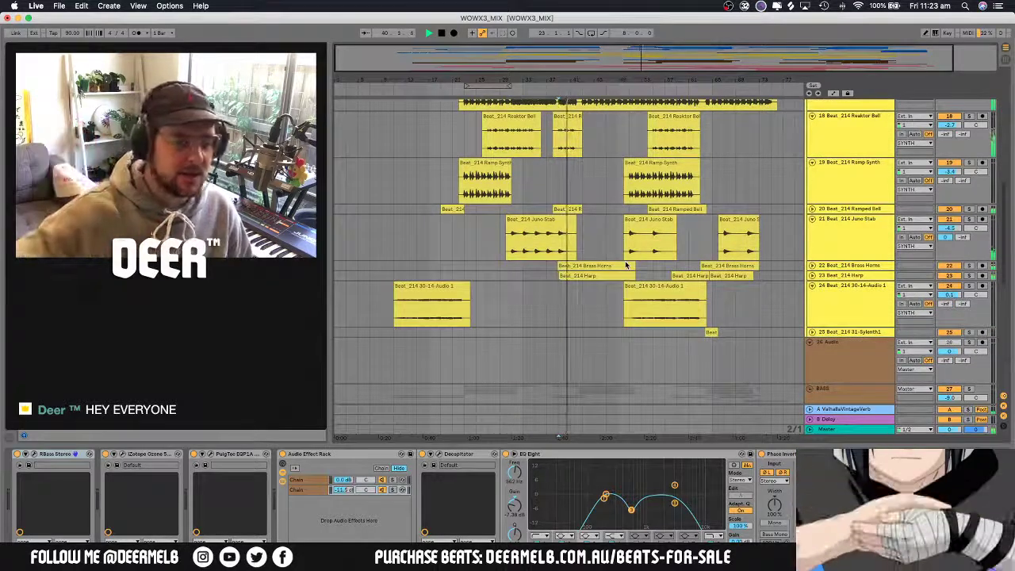
{"action": "scroll", "coordinate": [626, 266], "scroll_direction": "up", "scroll_amount": 2}
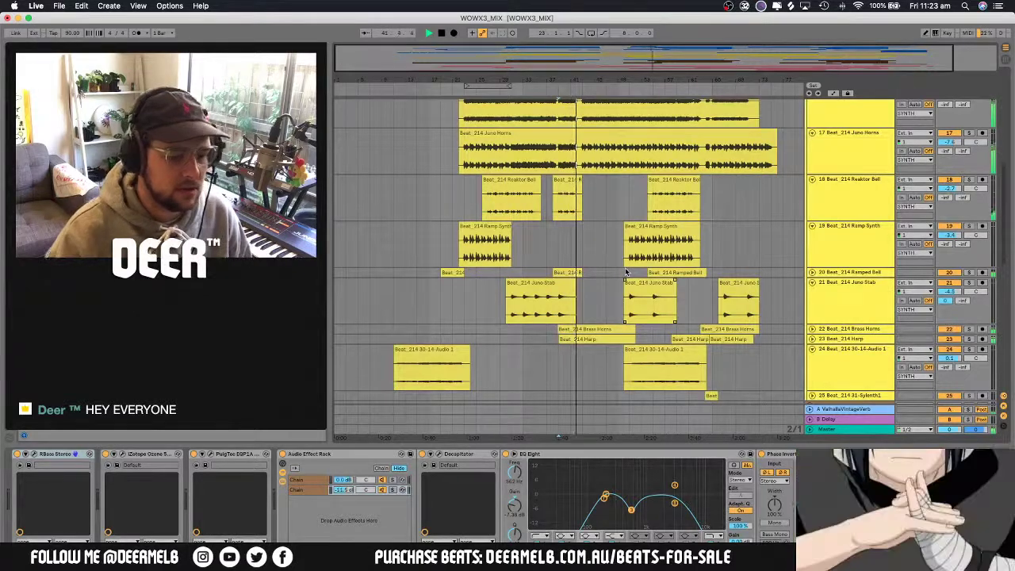
{"action": "scroll", "coordinate": [625, 272], "scroll_direction": "down", "scroll_amount": 2}
Insert an audio track below 31-Sylenth1 in the SYNTH group, set its input to 3/4, arm it and set monitoring to In
{"action": "left_click", "coordinate": [847, 333]}
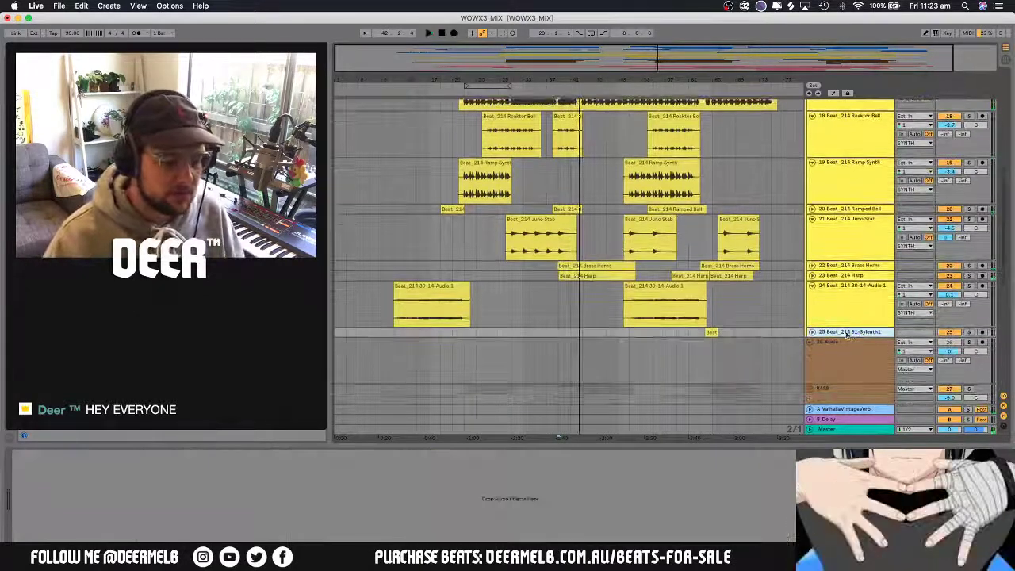
{"action": "key", "text": "super+t"}
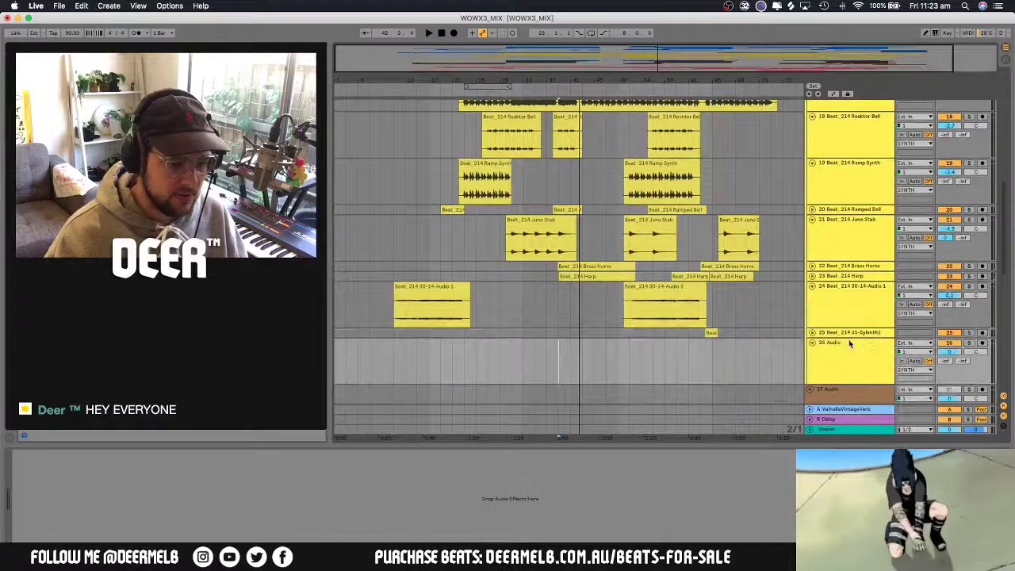
{"action": "left_click", "coordinate": [916, 351]}
{"action": "left_click", "coordinate": [905, 368]}
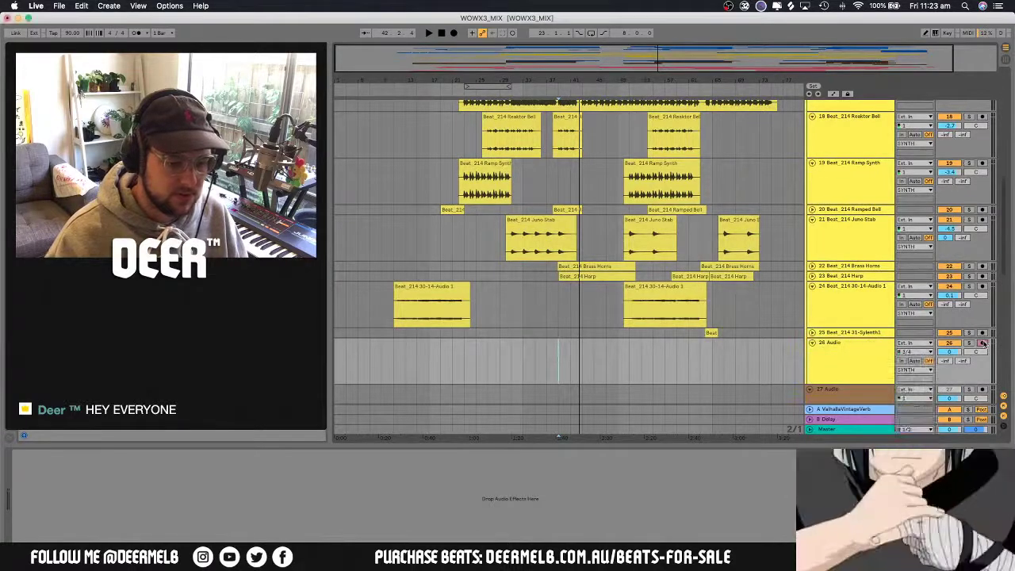
{"action": "left_click", "coordinate": [901, 362]}
Audition the section from around bar 39, soloing synth tracks including Ramped Bell, Reaktor Bell, Brass Horns, Harp, Juno Horns and DX 7
{"action": "key", "text": "space"}
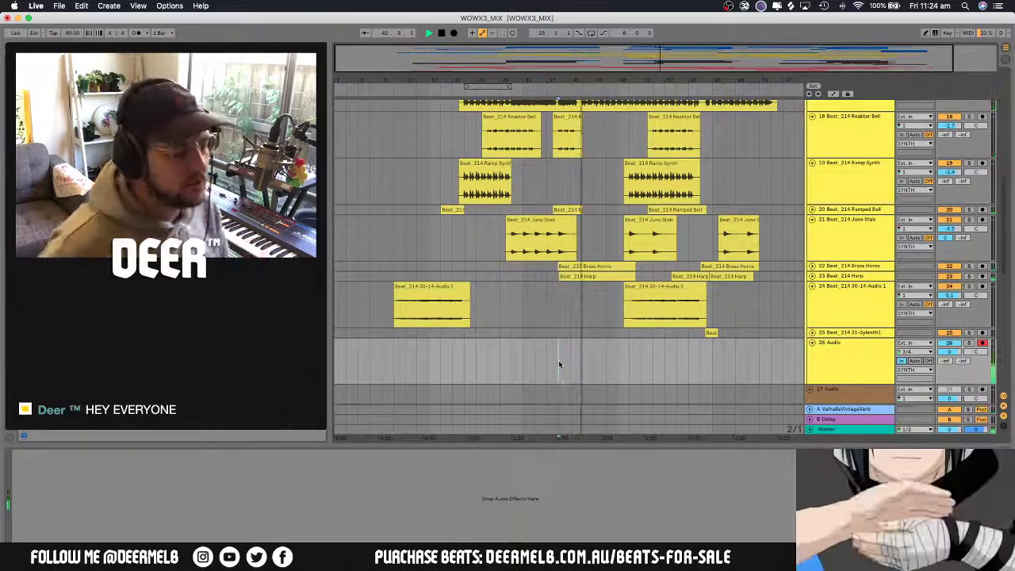
{"action": "key", "text": "space"}
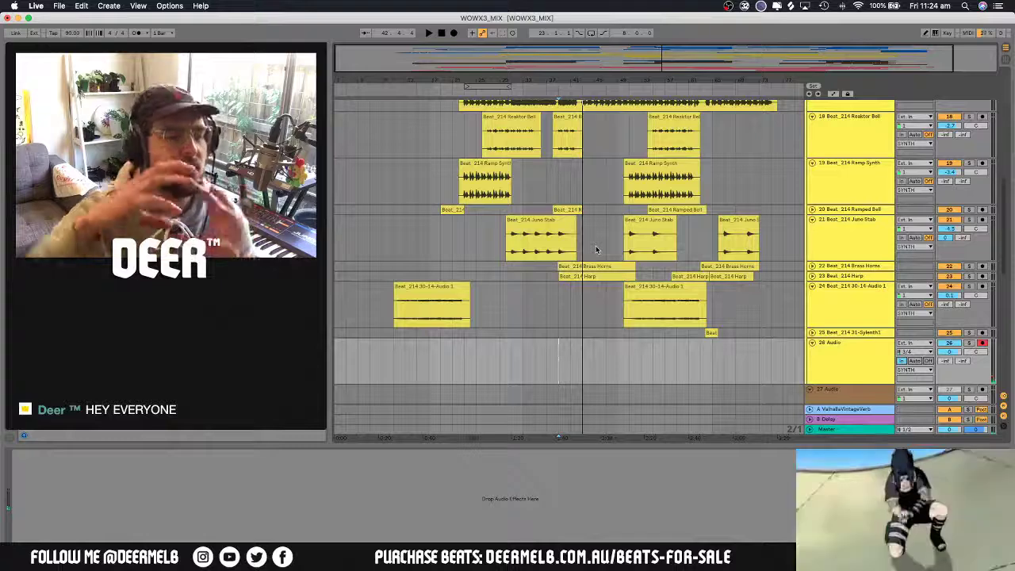
{"action": "key", "text": "space"}
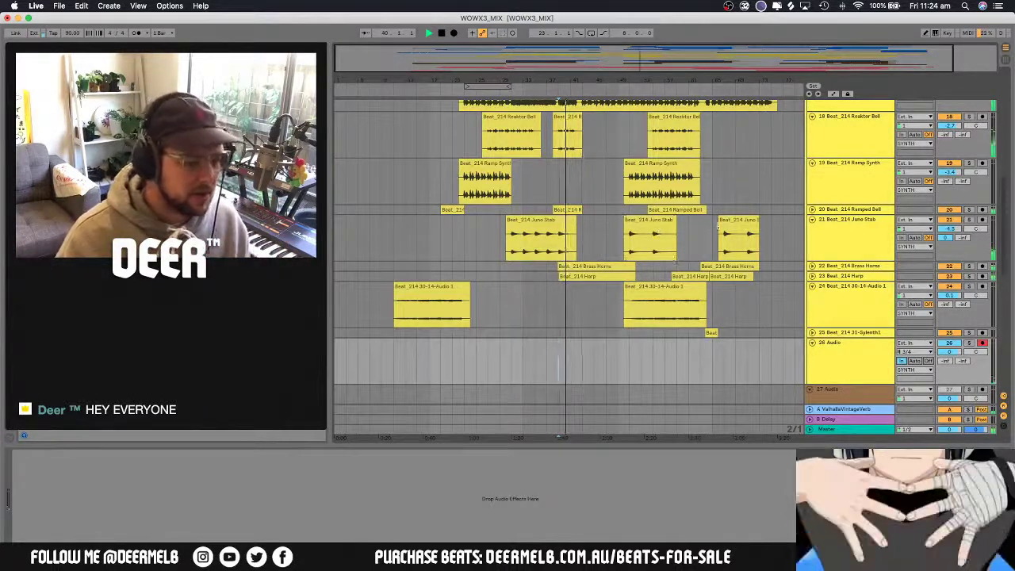
{"action": "left_click", "coordinate": [969, 209]}
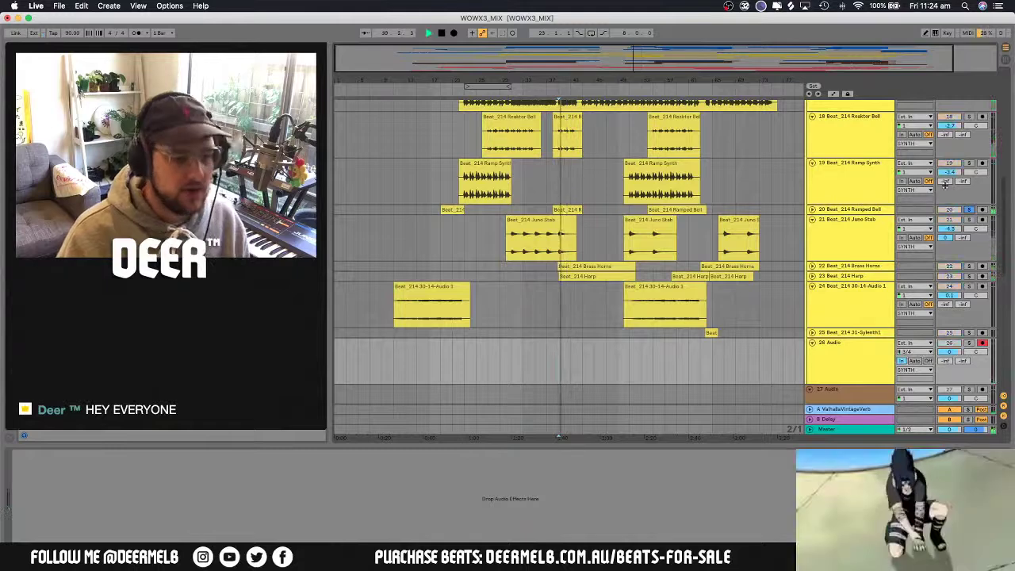
{"action": "left_click", "coordinate": [969, 117]}
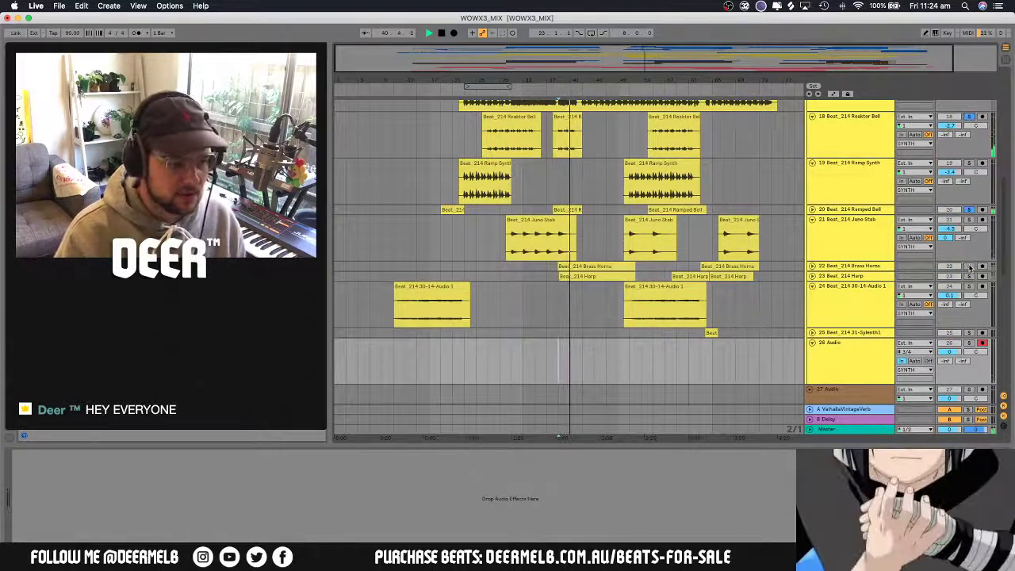
{"action": "scroll", "coordinate": [964, 268], "scroll_direction": "up", "scroll_amount": 3}
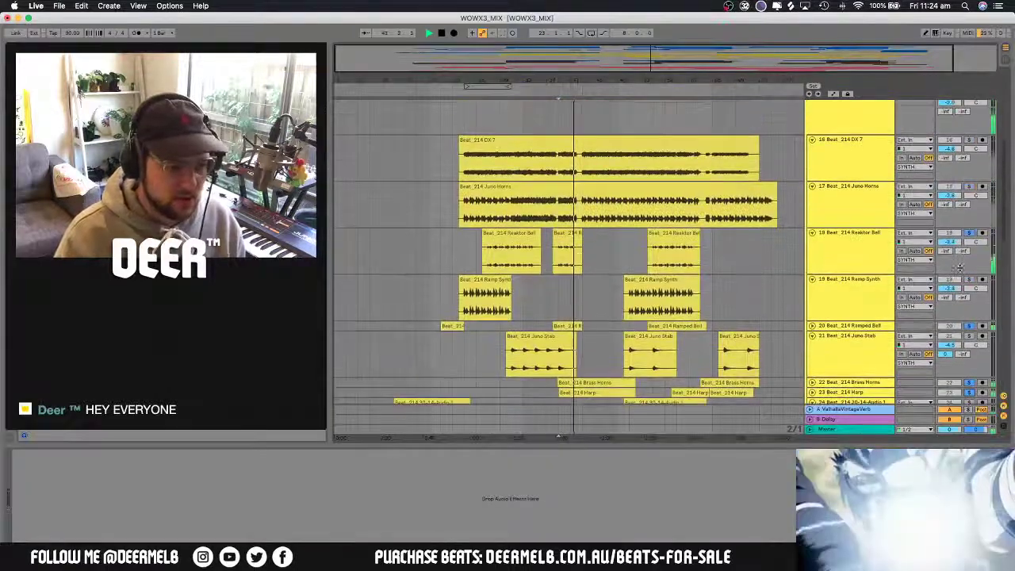
{"action": "left_click", "coordinate": [969, 185]}
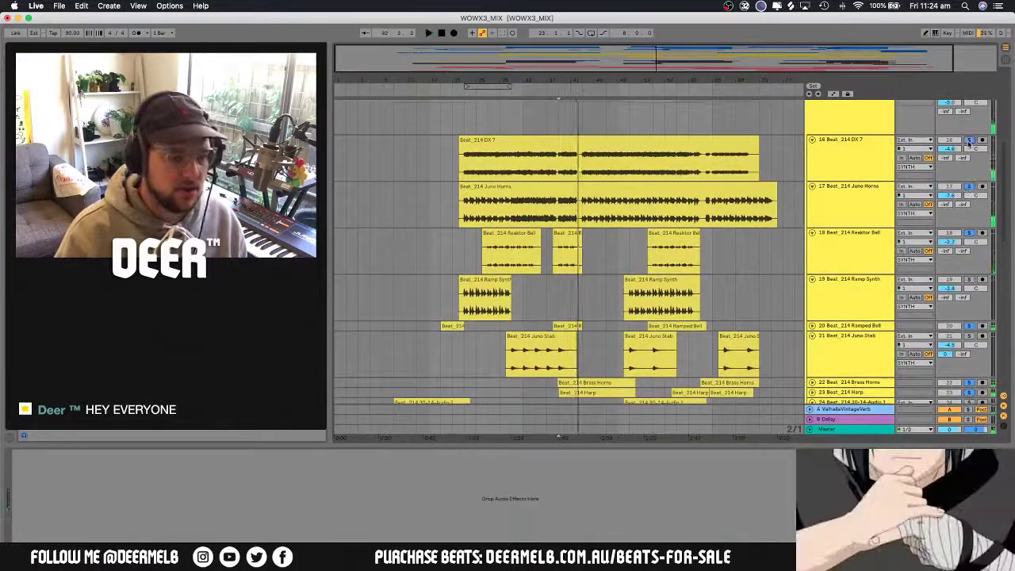
{"action": "key", "text": "space"}
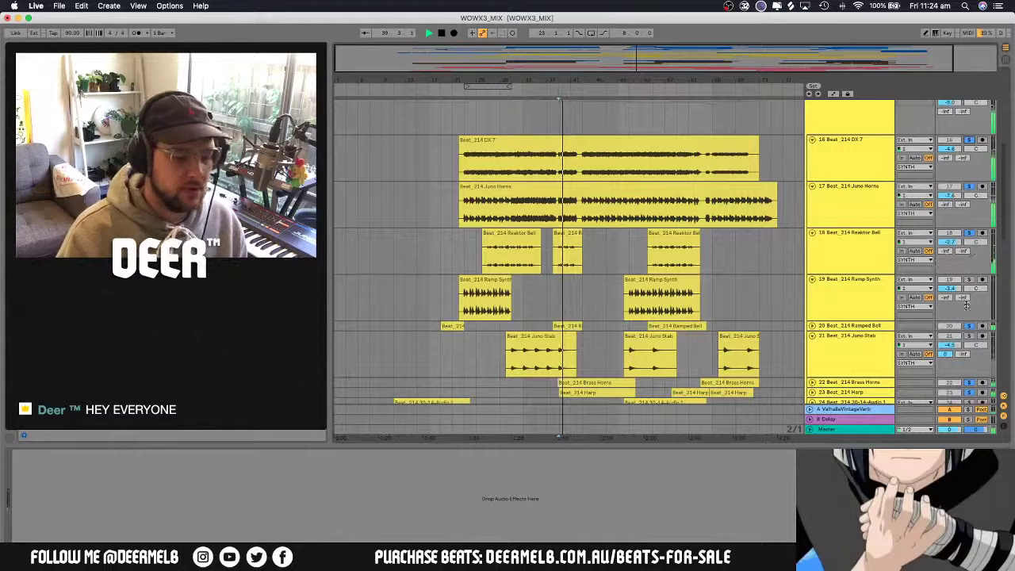
Clear the track solos and listen from about bar 43, where the middle 808 New waveform begins
{"action": "scroll", "coordinate": [718, 295], "scroll_direction": "down", "scroll_amount": 10}
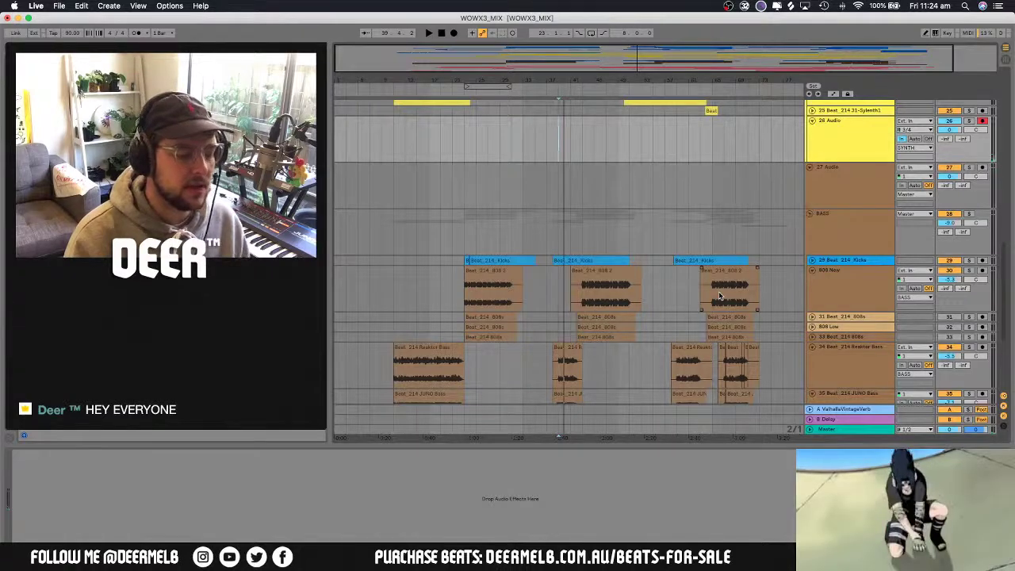
{"action": "left_click", "coordinate": [588, 301]}
{"action": "key", "text": "space"}
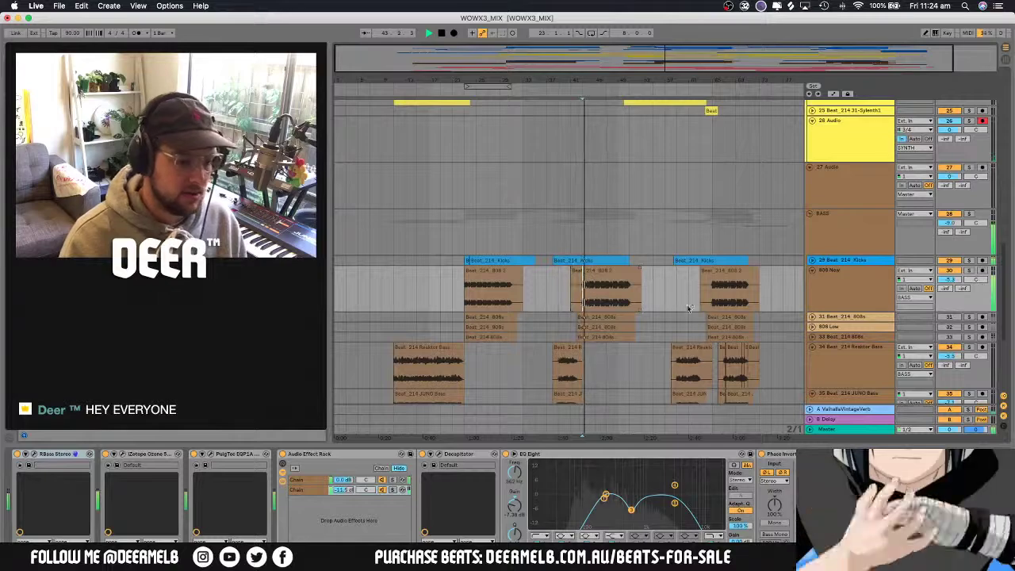
{"action": "scroll", "coordinate": [680, 321], "scroll_direction": "down", "scroll_amount": 3}
{"action": "scroll", "coordinate": [681, 322], "scroll_direction": "down", "scroll_amount": 1}
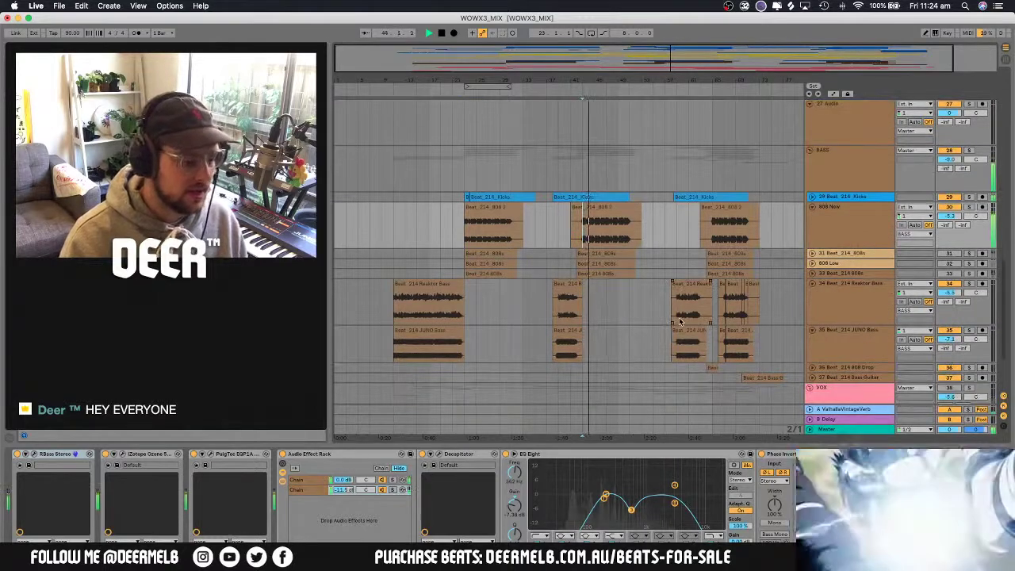
{"action": "scroll", "coordinate": [679, 321], "scroll_direction": "up", "scroll_amount": 5}
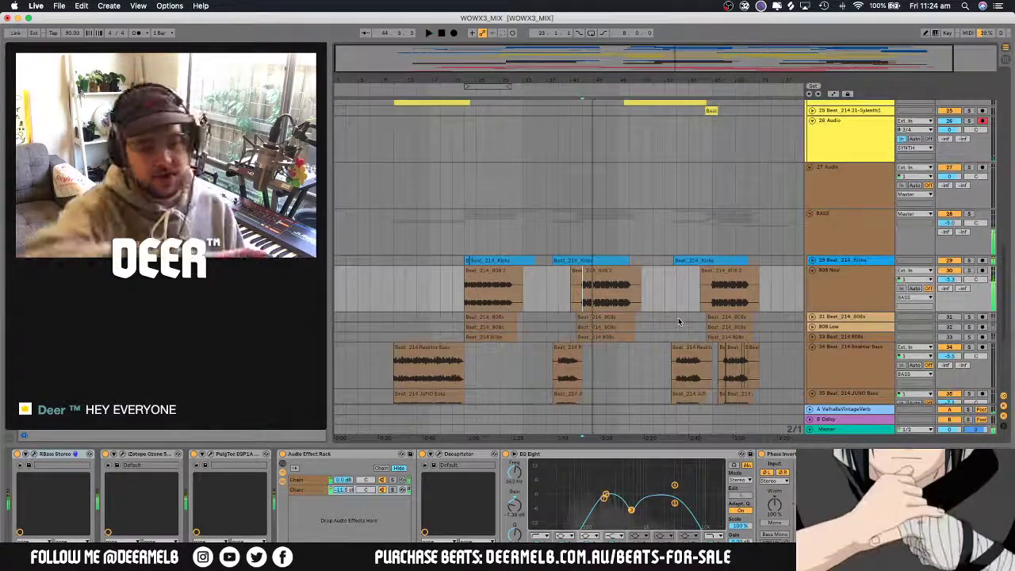
Solo the SYNTH group and listen to its parts from about bar 43
{"action": "scroll", "coordinate": [684, 322], "scroll_direction": "up", "scroll_amount": 10}
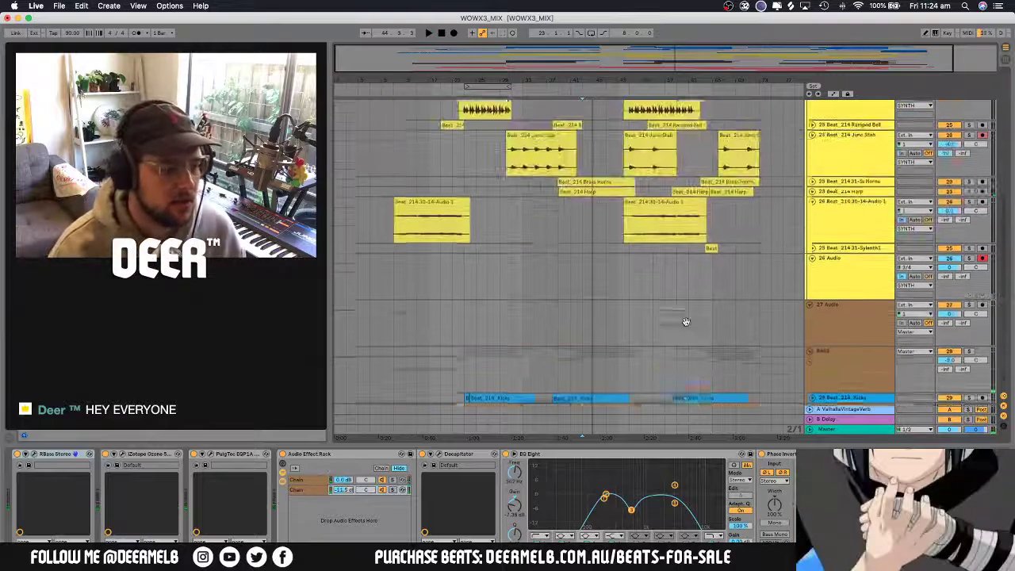
{"action": "key", "text": "space"}
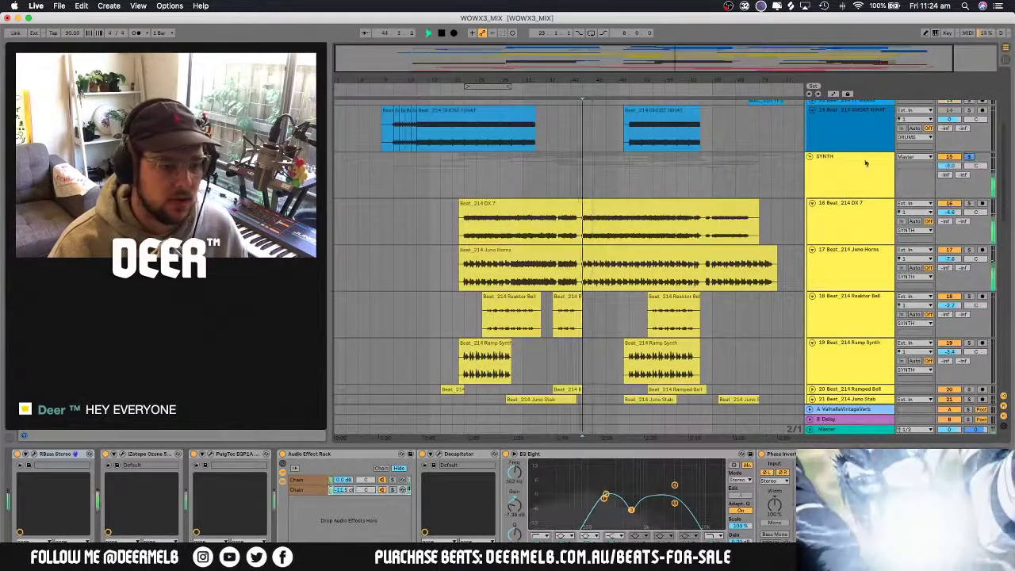
{"action": "scroll", "coordinate": [712, 207], "scroll_direction": "down", "scroll_amount": 5}
{"action": "scroll", "coordinate": [712, 204], "scroll_direction": "down", "scroll_amount": 1}
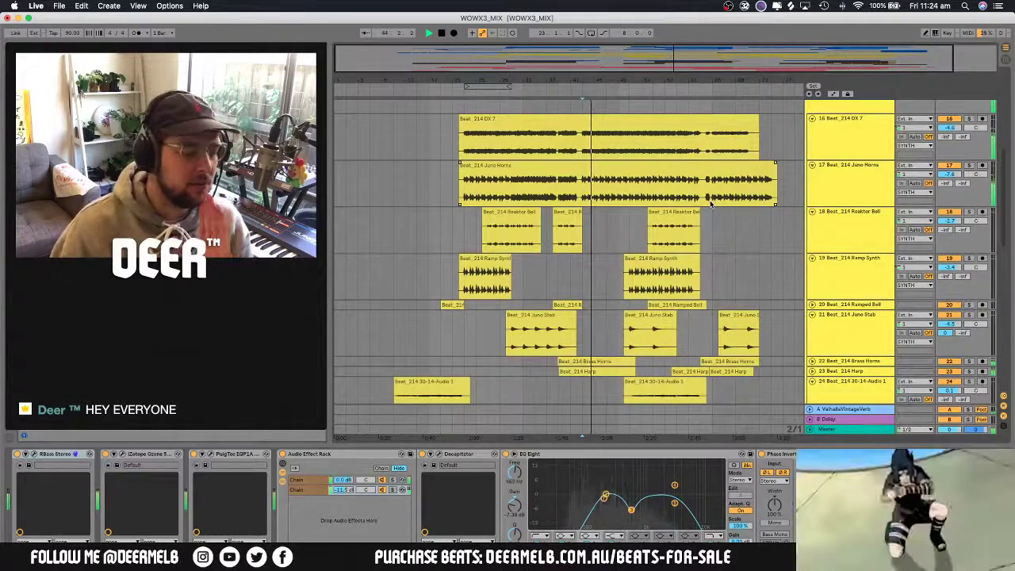
{"action": "scroll", "coordinate": [702, 211], "scroll_direction": "down", "scroll_amount": 3}
Switch the solo to the BASS group and replay the 808 New part from about bar 43
{"action": "scroll", "coordinate": [692, 213], "scroll_direction": "down", "scroll_amount": 15}
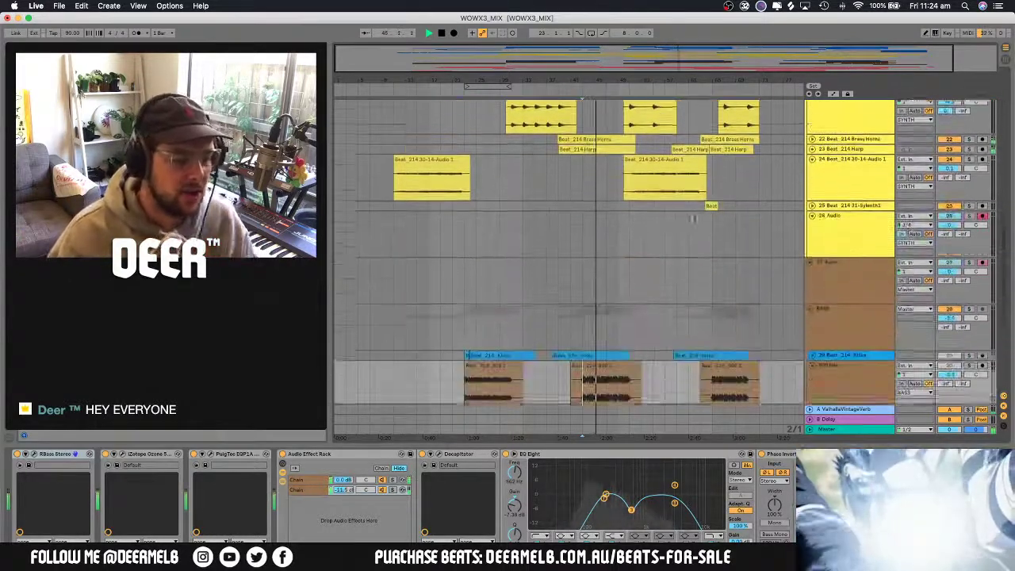
{"action": "key", "text": "space"}
{"action": "left_click", "coordinate": [969, 188]}
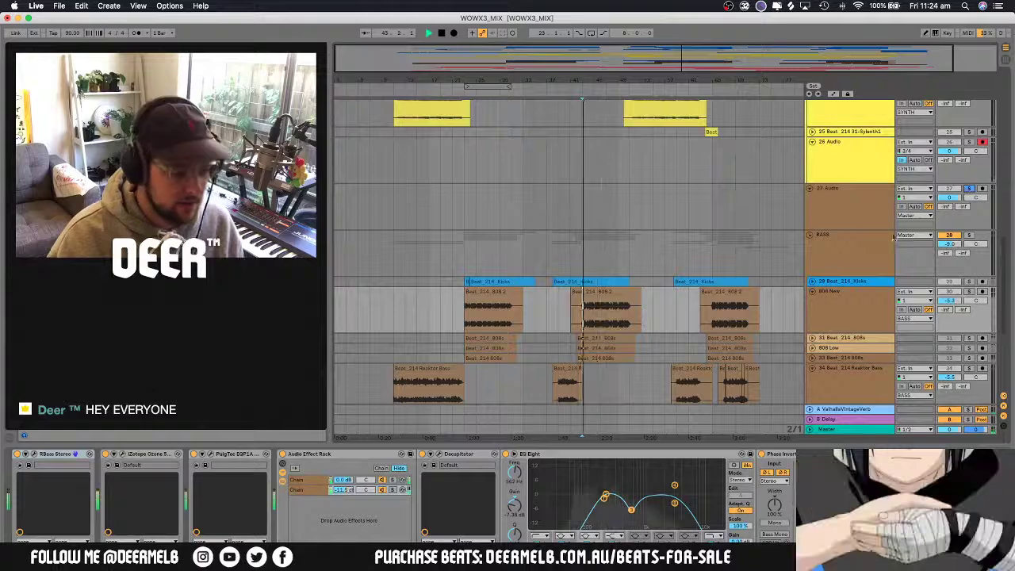
{"action": "left_click", "coordinate": [969, 235]}
{"action": "key", "text": "space"}
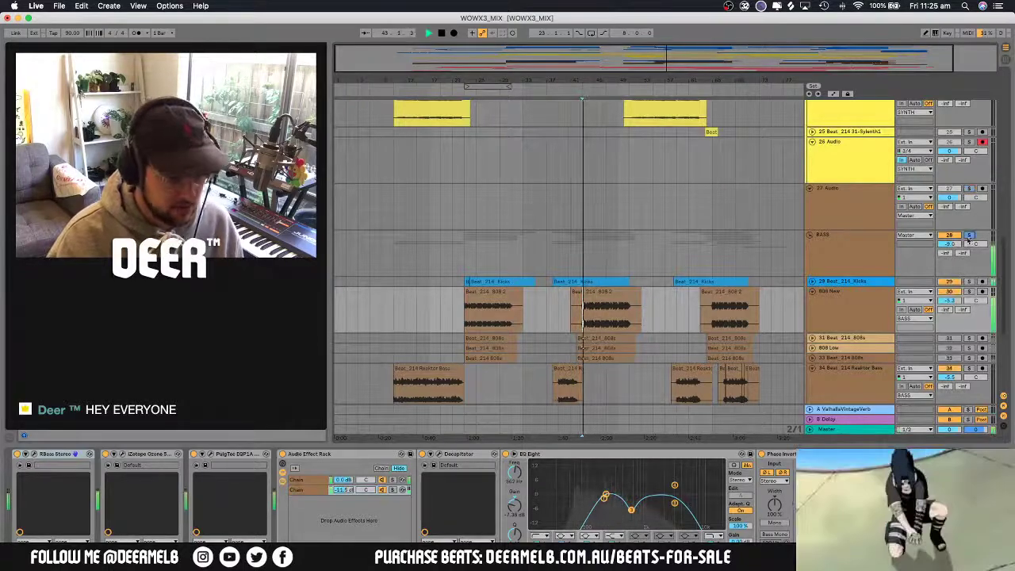
{"action": "scroll", "coordinate": [605, 246], "scroll_direction": "down", "scroll_amount": 5}
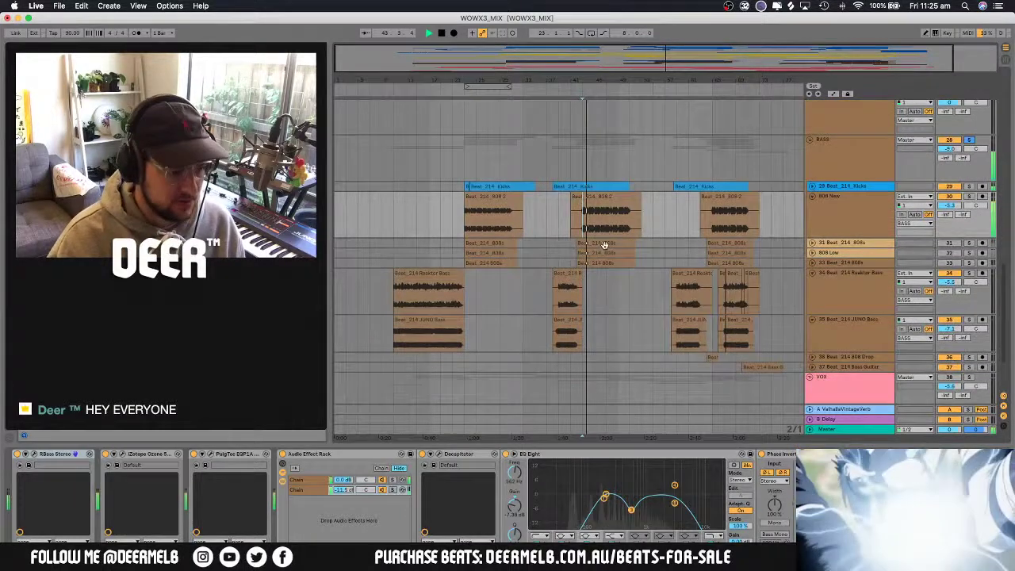
Play the section from the Reaktor Bass clip at about bar 39 with the BASS solo cleared, looking through the bass, synth and drum tracks
{"action": "left_click", "coordinate": [567, 287]}
{"action": "left_click", "coordinate": [553, 292]}
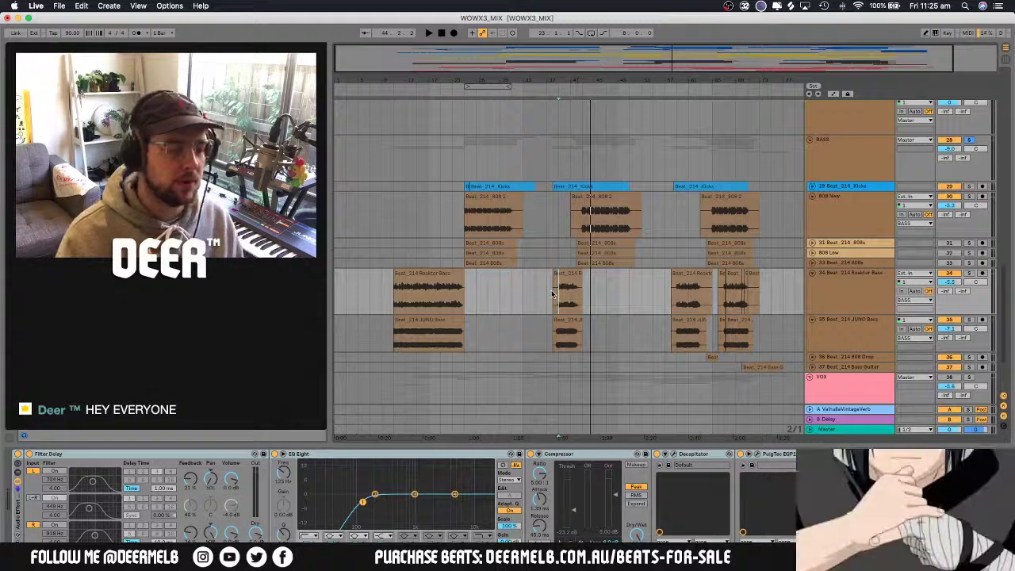
{"action": "key", "text": "space"}
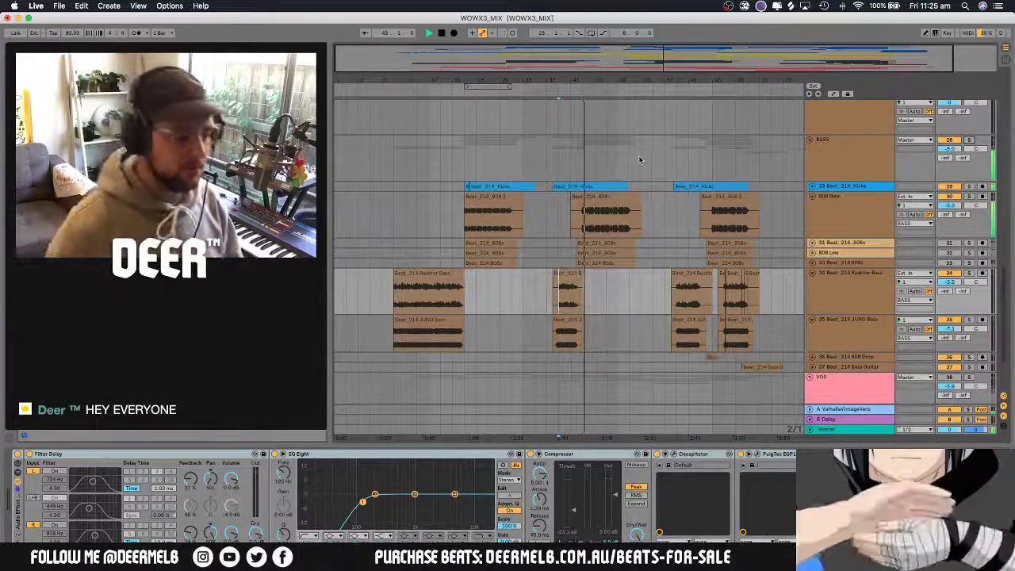
{"action": "scroll", "coordinate": [662, 155], "scroll_direction": "up", "scroll_amount": 4}
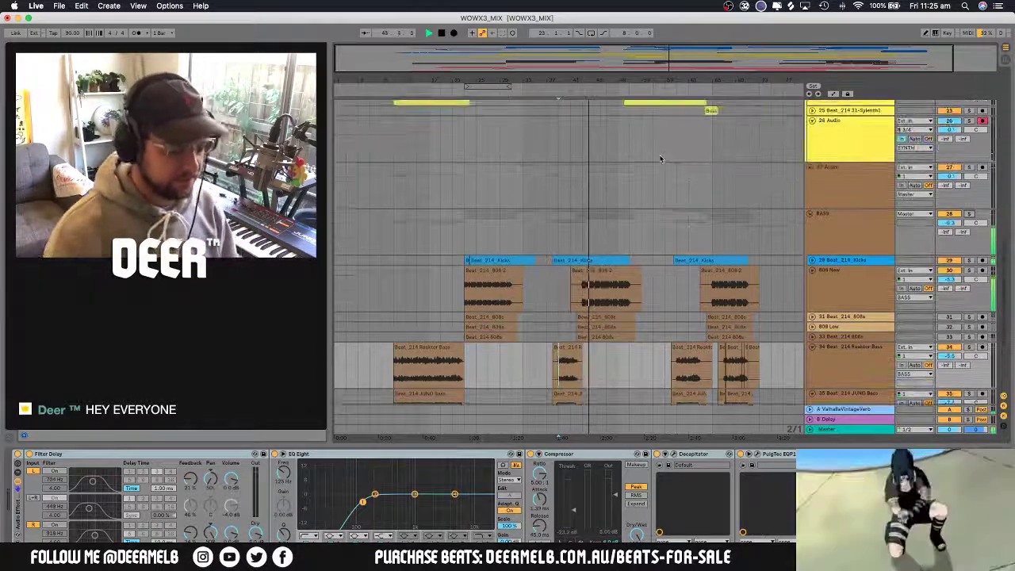
{"action": "scroll", "coordinate": [649, 164], "scroll_direction": "up", "scroll_amount": 9}
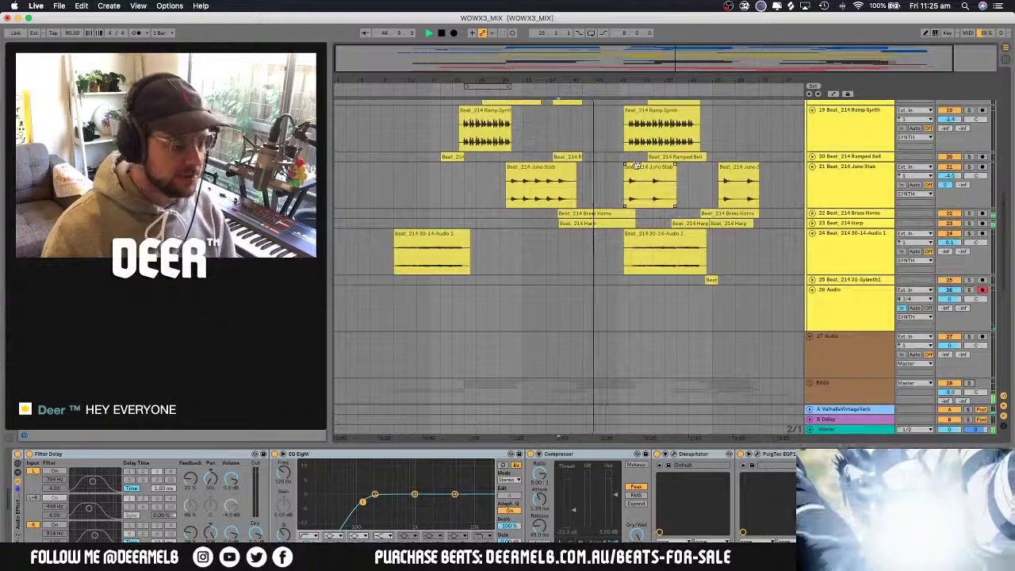
{"action": "scroll", "coordinate": [636, 165], "scroll_direction": "up", "scroll_amount": 8}
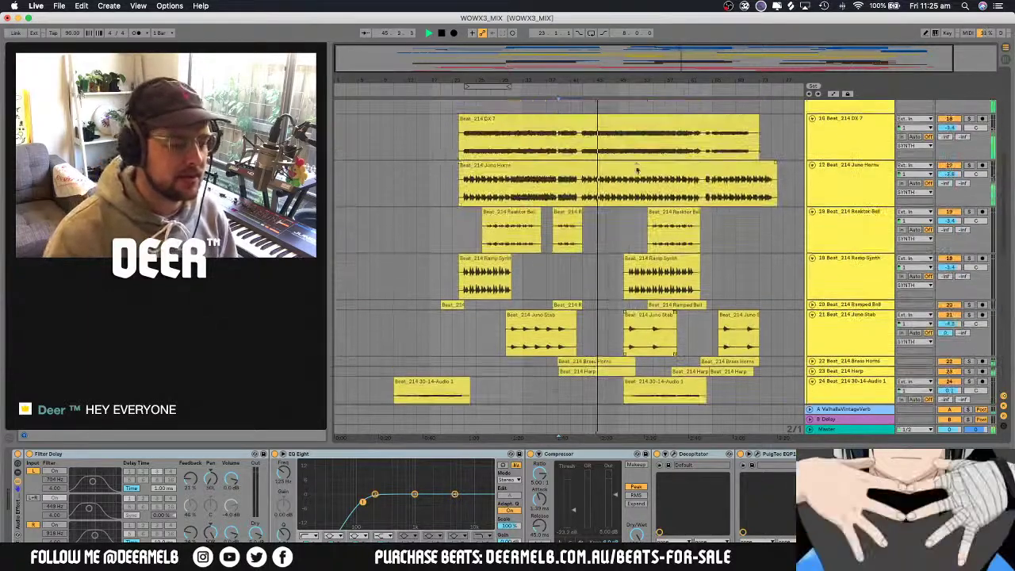
{"action": "scroll", "coordinate": [637, 167], "scroll_direction": "up", "scroll_amount": 9}
{"action": "scroll", "coordinate": [635, 165], "scroll_direction": "down", "scroll_amount": 9}
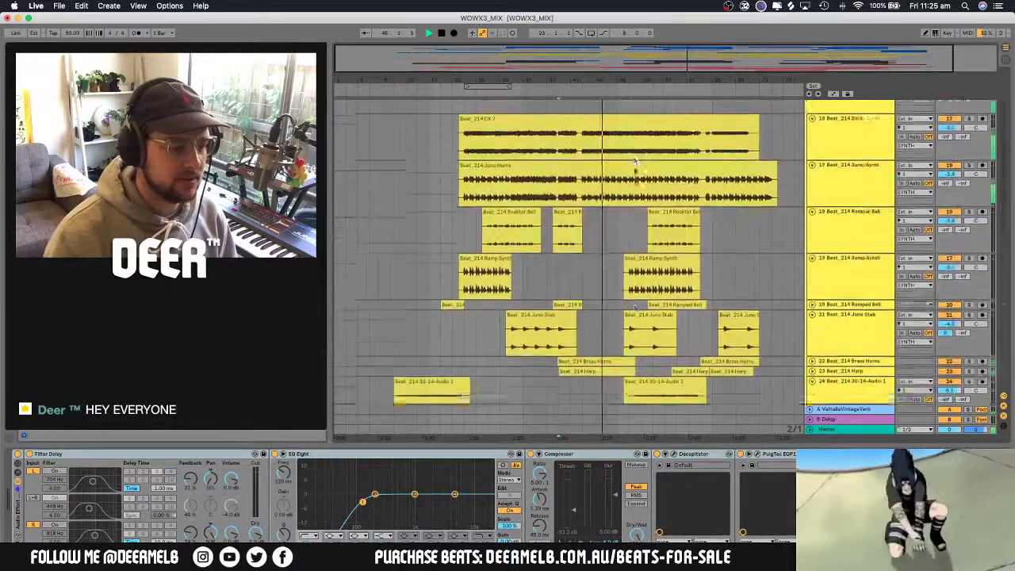
{"action": "scroll", "coordinate": [635, 163], "scroll_direction": "up", "scroll_amount": 14}
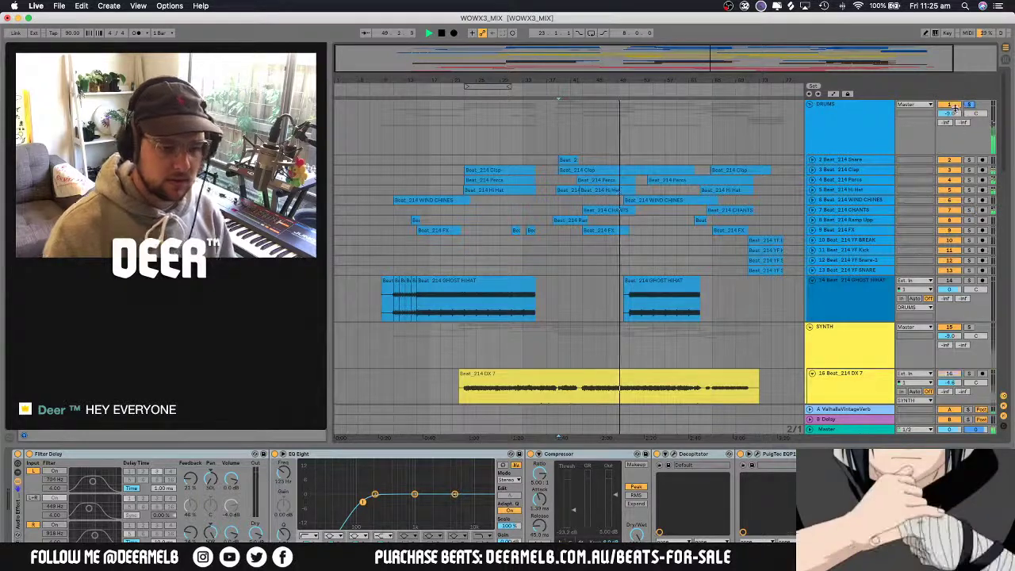
Listen to the soloed DRUMS group from the FX clip at about bar 43, toggling the Percs track's mute and unfolding that track
{"action": "left_click", "coordinate": [603, 230]}
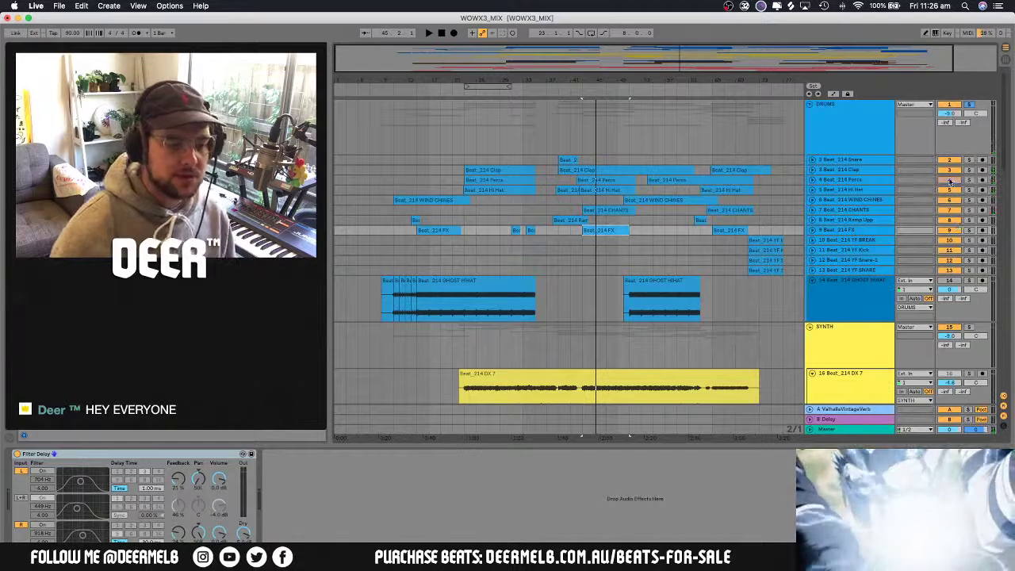
{"action": "key", "text": "space"}
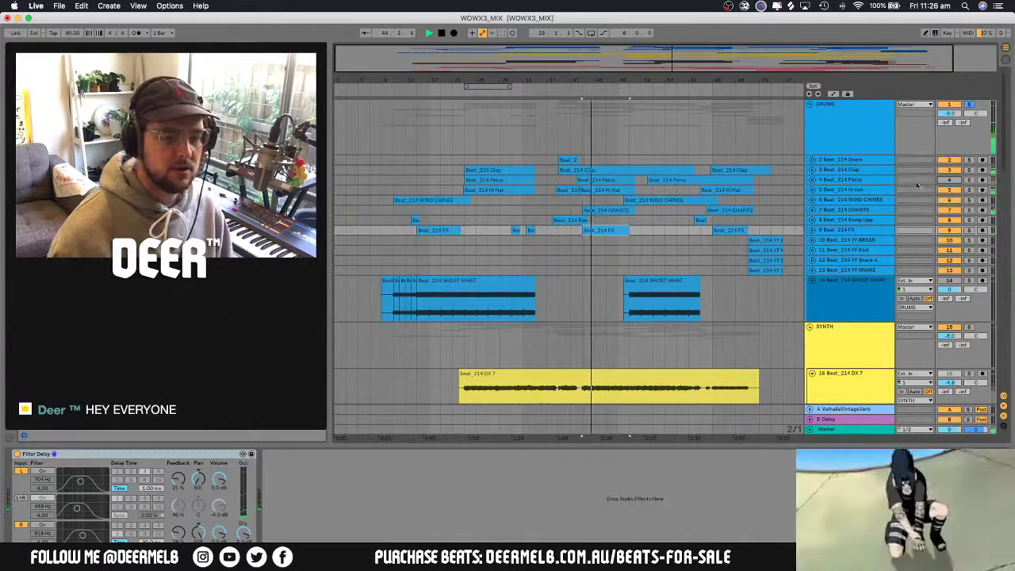
{"action": "left_click", "coordinate": [812, 181]}
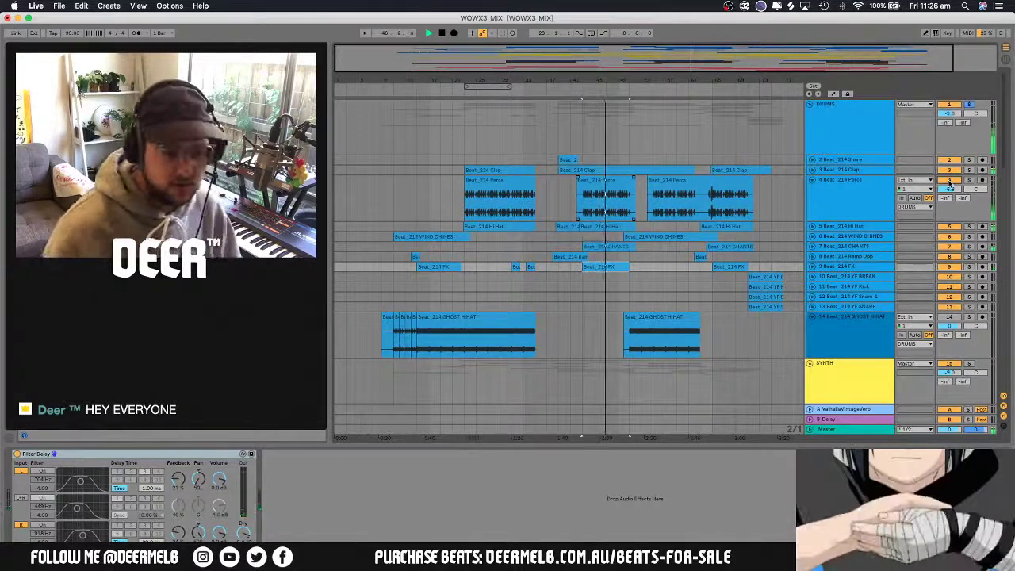
Audition the synth parts during playback by soloing DX 7, Brass Horns, Harp and Juno Horns
{"action": "scroll", "coordinate": [668, 167], "scroll_direction": "down", "scroll_amount": 5}
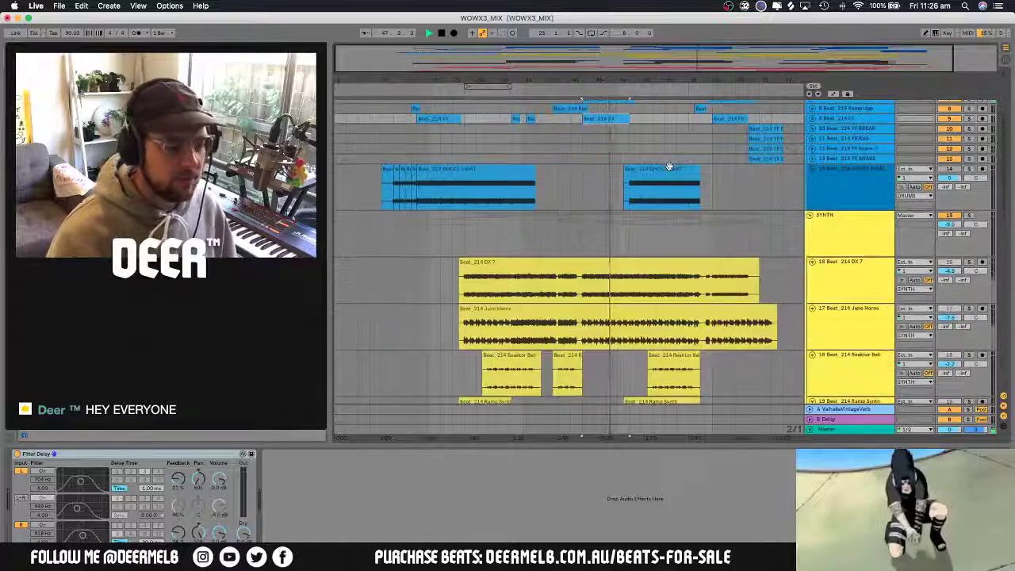
{"action": "scroll", "coordinate": [669, 166], "scroll_direction": "down", "scroll_amount": 2}
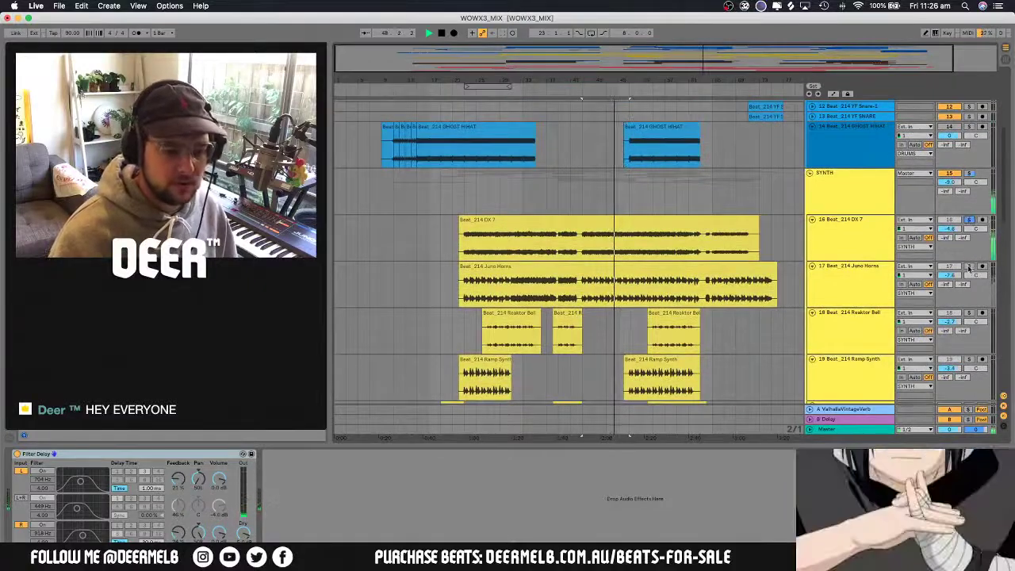
{"action": "scroll", "coordinate": [969, 269], "scroll_direction": "down", "scroll_amount": 6}
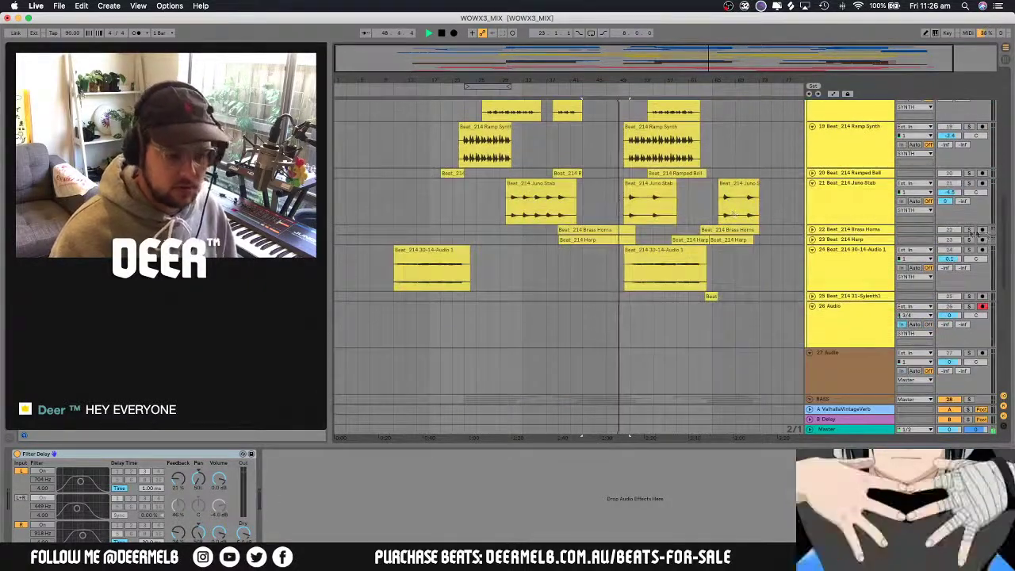
{"action": "left_click", "coordinate": [969, 229]}
{"action": "left_click", "coordinate": [969, 239], "text": "super"}
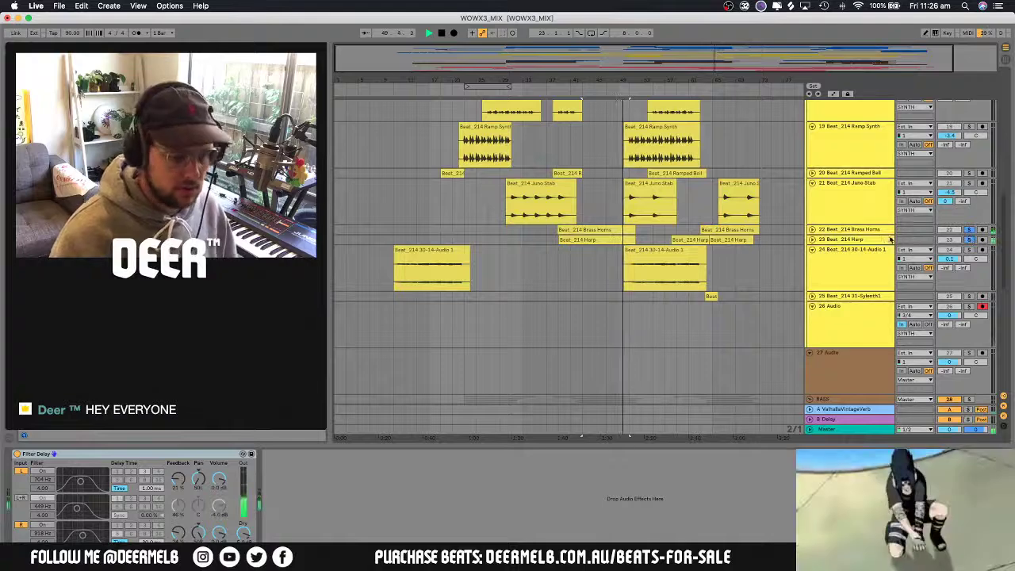
{"action": "scroll", "coordinate": [558, 325], "scroll_direction": "up", "scroll_amount": 5}
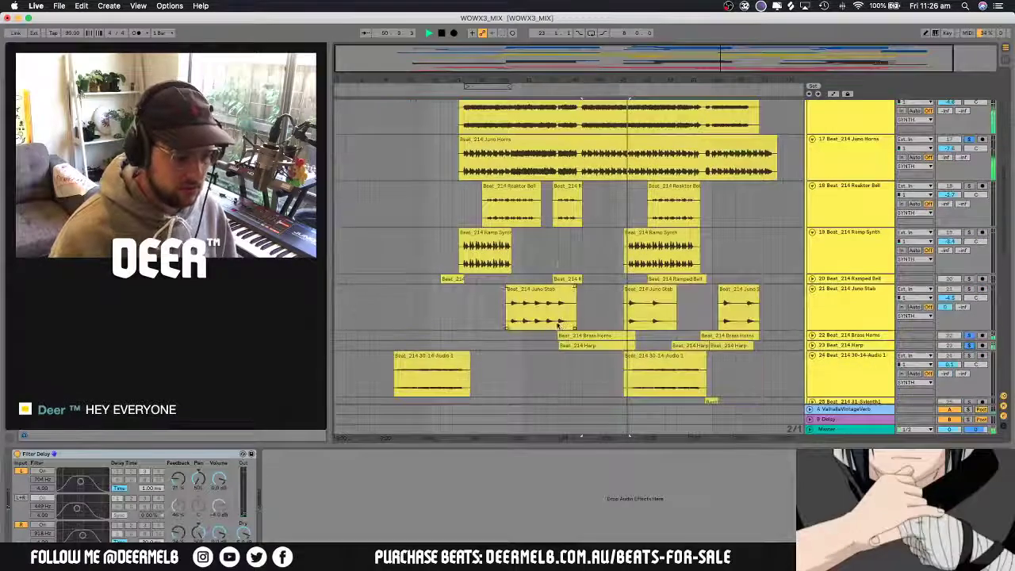
Unfold the Harp track, listen to it soloed from about bar 42, and show its device chain
{"action": "key", "text": "space"}
{"action": "left_click", "coordinate": [577, 321]}
{"action": "left_click", "coordinate": [968, 336]}
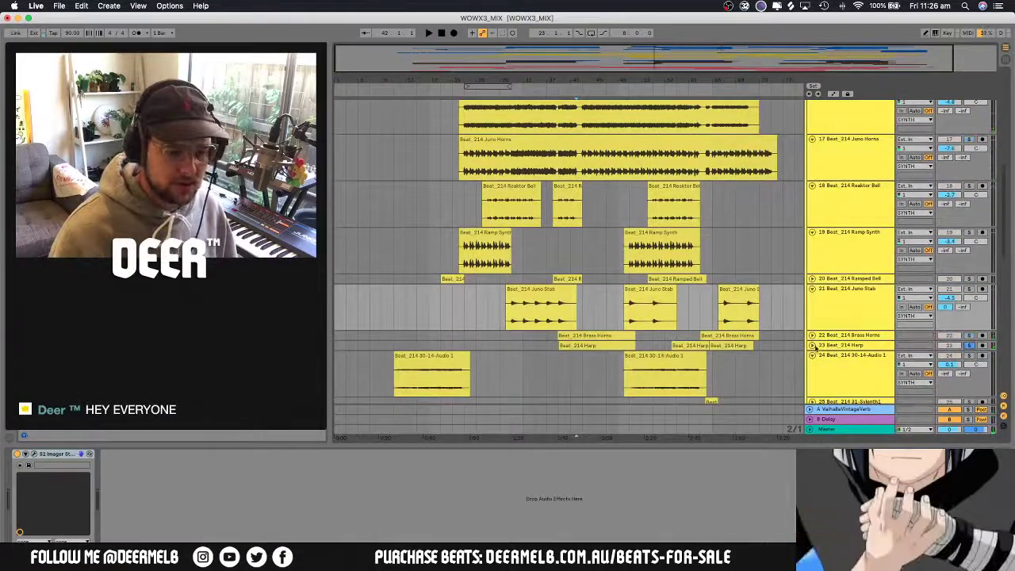
{"action": "left_click", "coordinate": [812, 346]}
{"action": "key", "text": "space"}
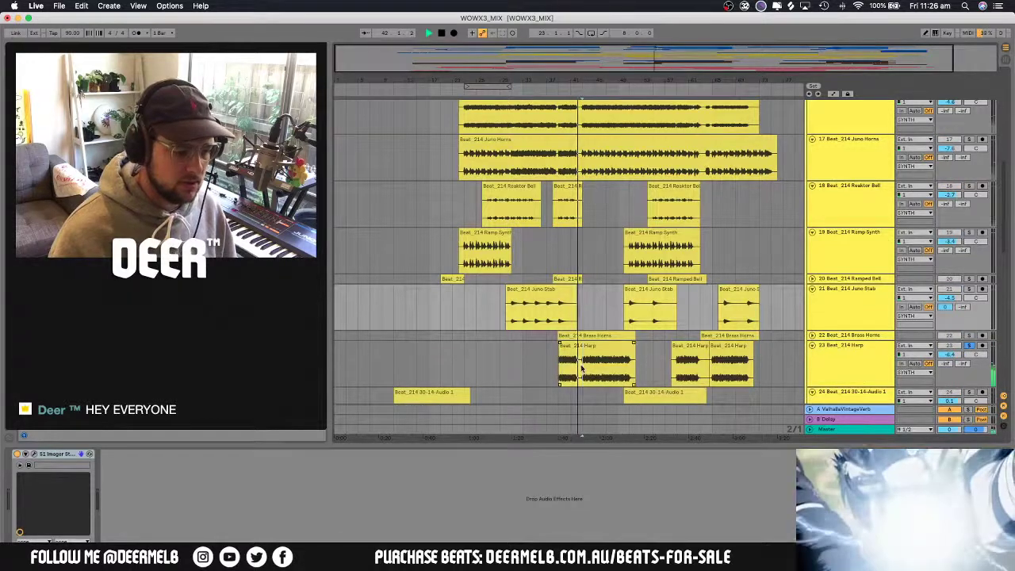
{"action": "left_click", "coordinate": [686, 319]}
{"action": "scroll", "coordinate": [687, 317], "scroll_direction": "down", "scroll_amount": 3}
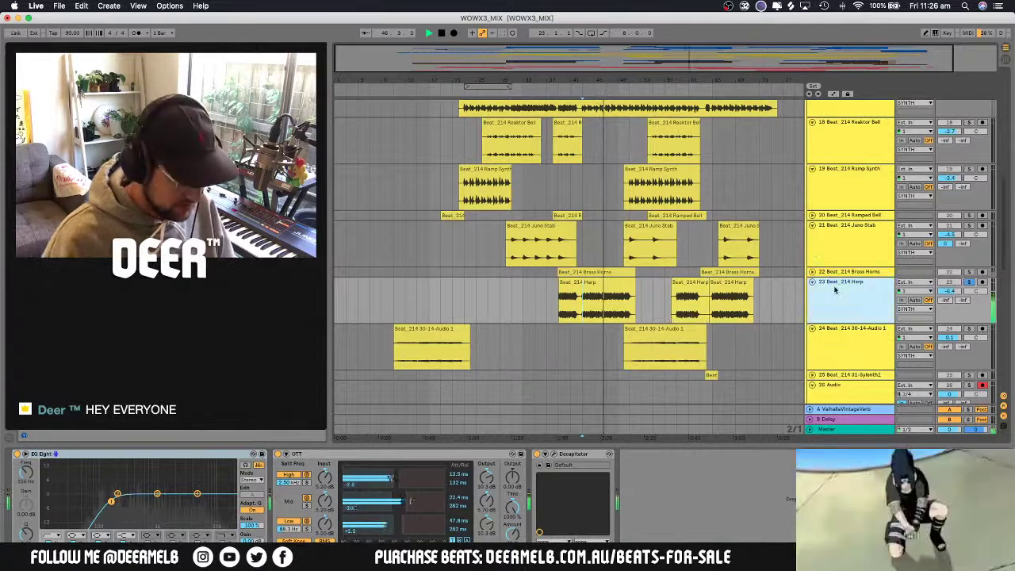
Insert a MIDI track below Harp, load the Tame Impala Harpsichord instrument on it, and audition it soloed
{"action": "key", "text": "super+shift+t"}
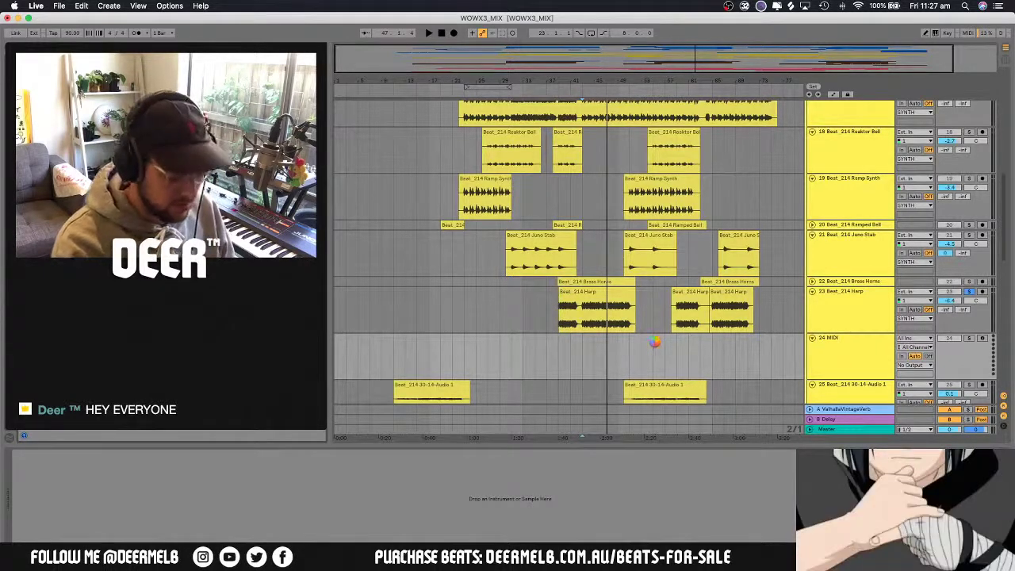
{"action": "left_click_drag", "start_coordinate": [655, 342], "coordinate": [657, 343]}
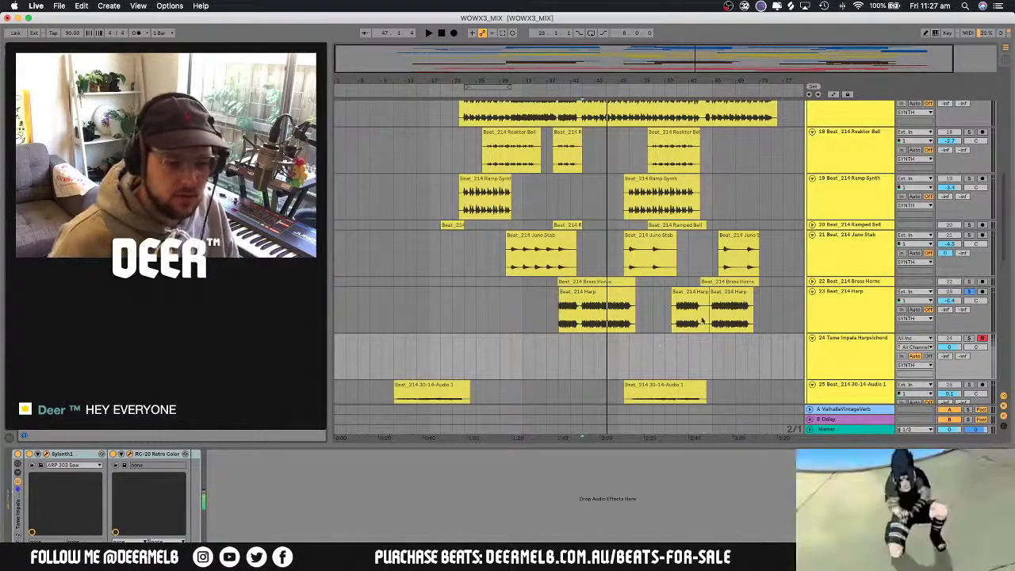
{"action": "key", "text": "space"}
{"action": "left_click", "coordinate": [969, 339]}
{"action": "key", "text": "space"}
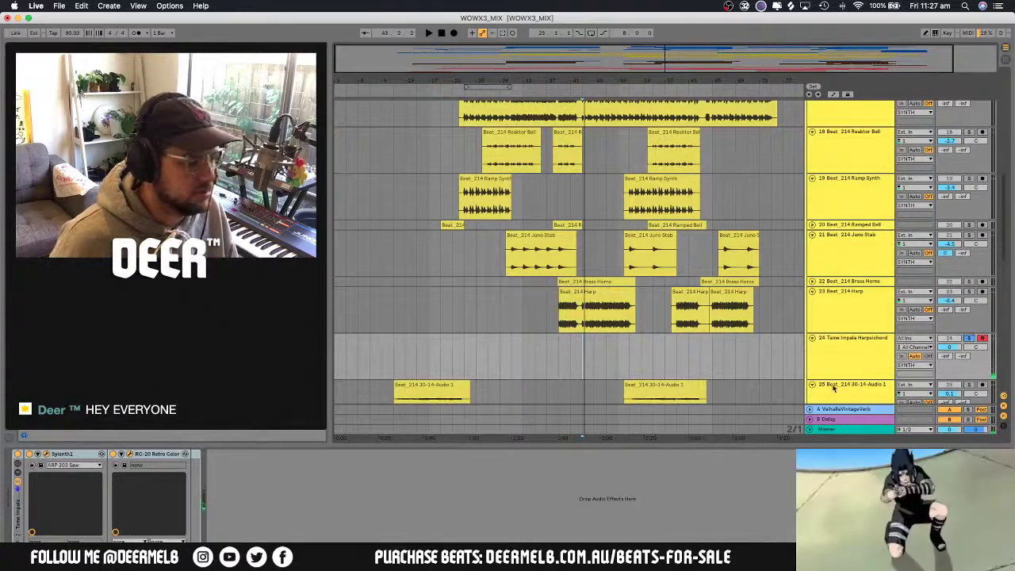
Inspect the harpsichord track's Sylenth1 and RC-20 Retro Color plugin windows, moving RC-20 aside to bring Sylenth1 to the front
{"action": "left_click", "coordinate": [101, 453]}
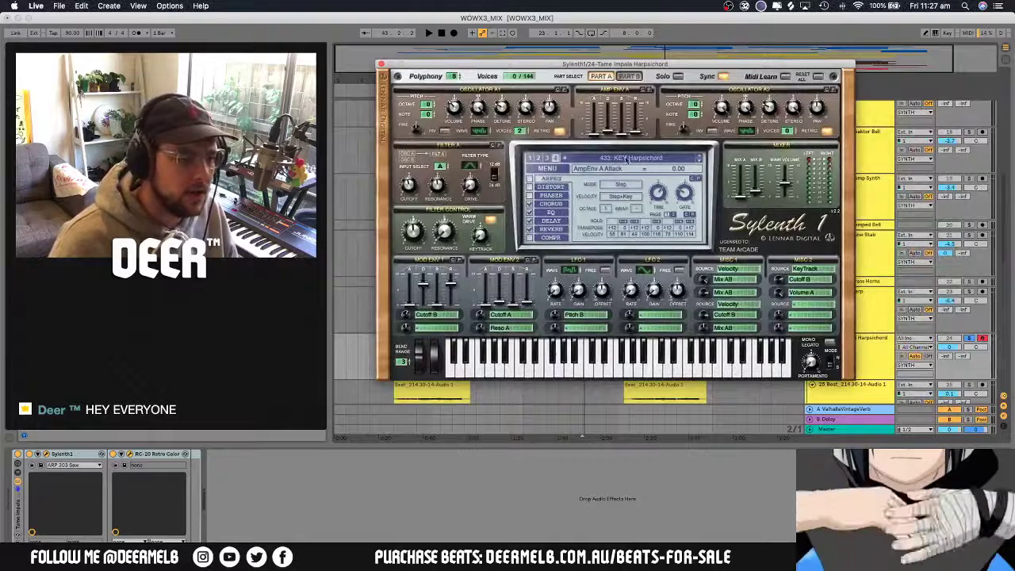
{"action": "left_click", "coordinate": [130, 455]}
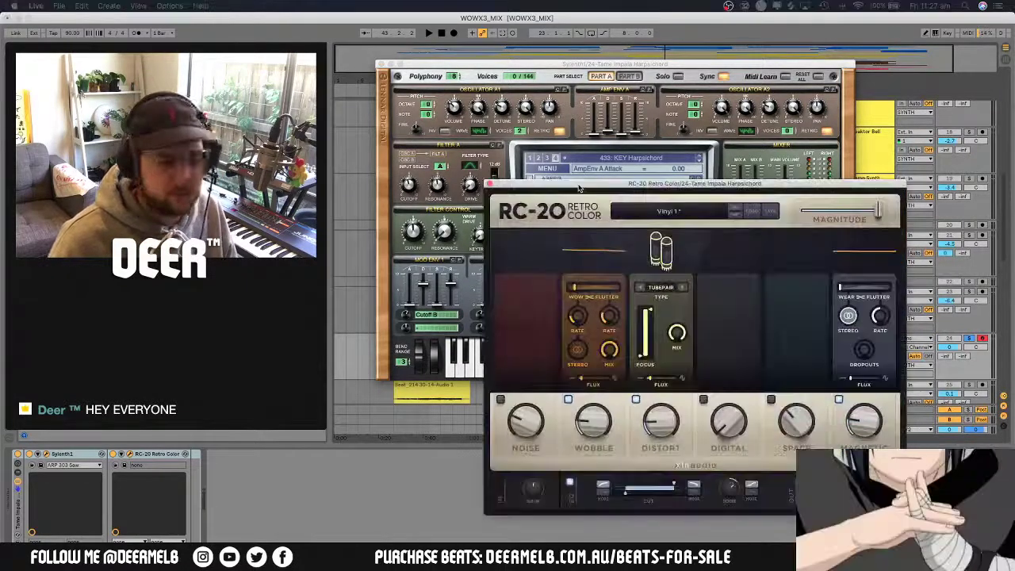
{"action": "left_click_drag", "start_coordinate": [690, 182], "coordinate": [747, 145]}
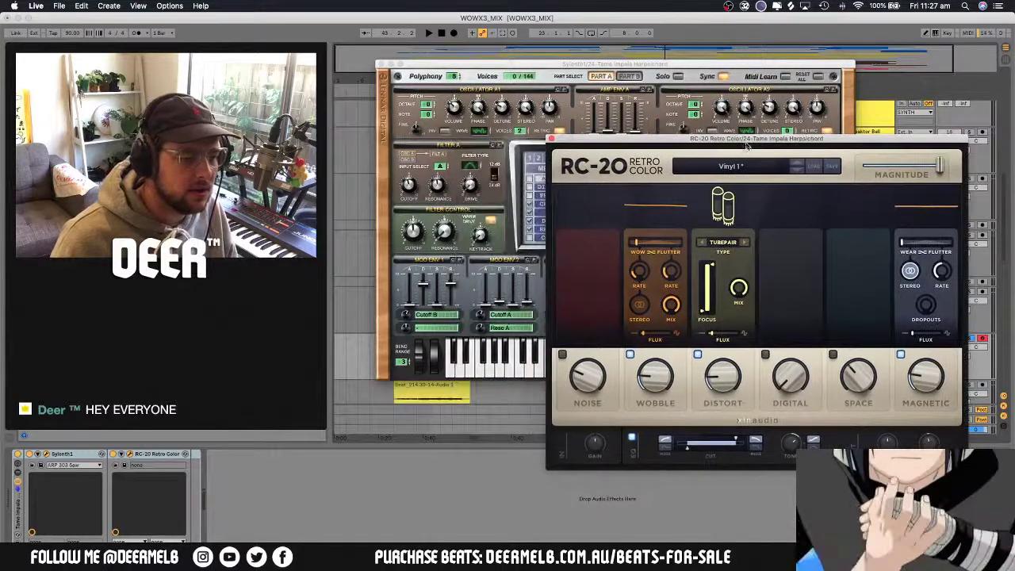
{"action": "left_click", "coordinate": [540, 71]}
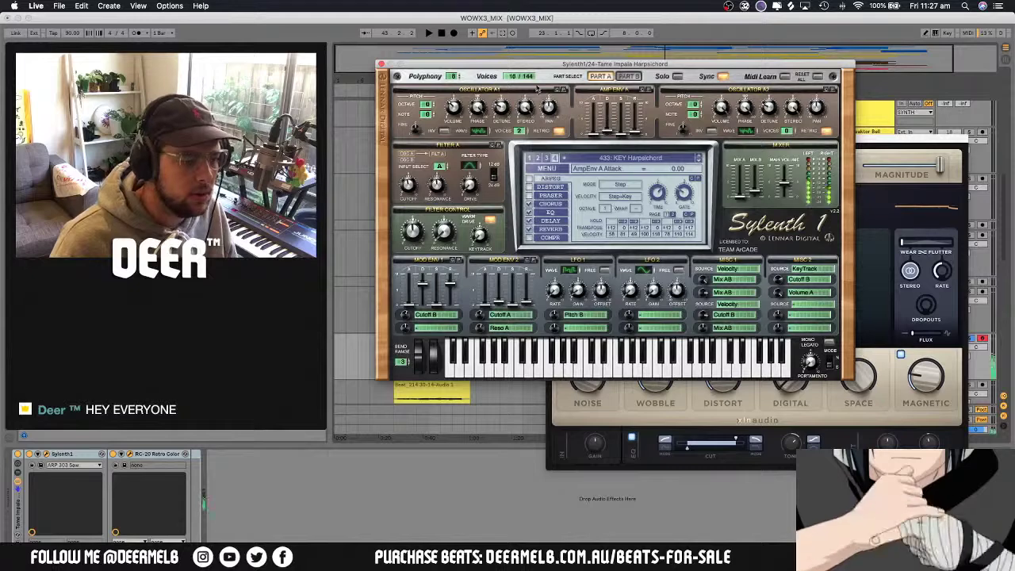
Set the Part B amp envelope release in Sylenth1 to 10.00 and close both plugin windows
{"action": "left_click", "coordinate": [630, 76]}
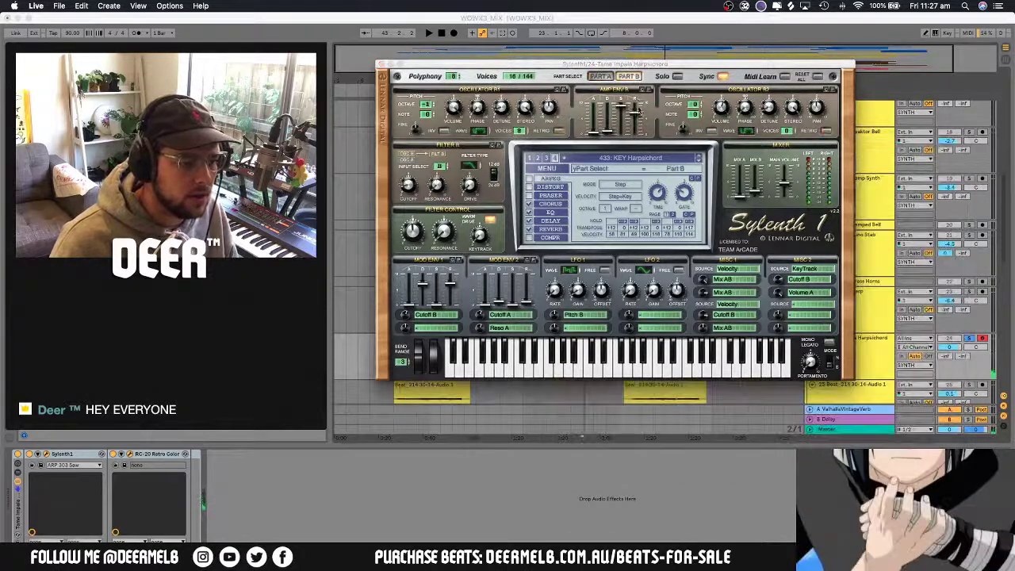
{"action": "left_click_drag", "start_coordinate": [636, 113], "coordinate": [636, 145]}
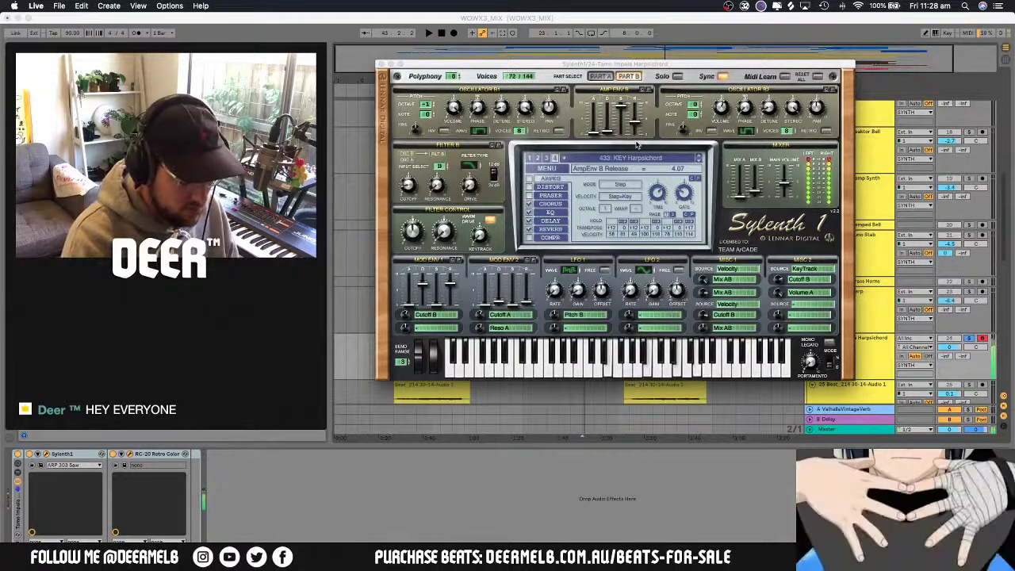
{"action": "left_click_drag", "start_coordinate": [635, 122], "coordinate": [635, 103]}
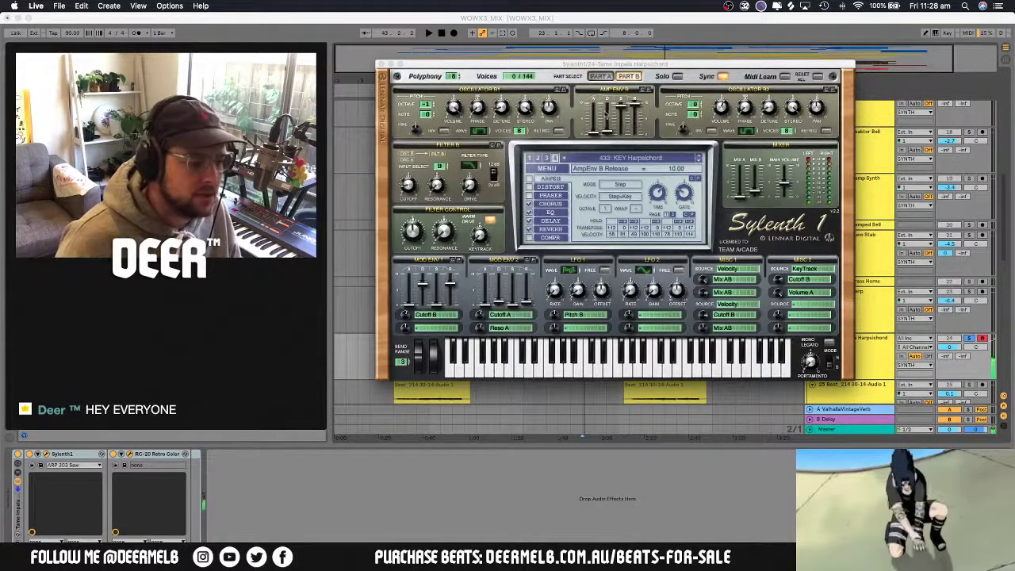
{"action": "left_click", "coordinate": [381, 65]}
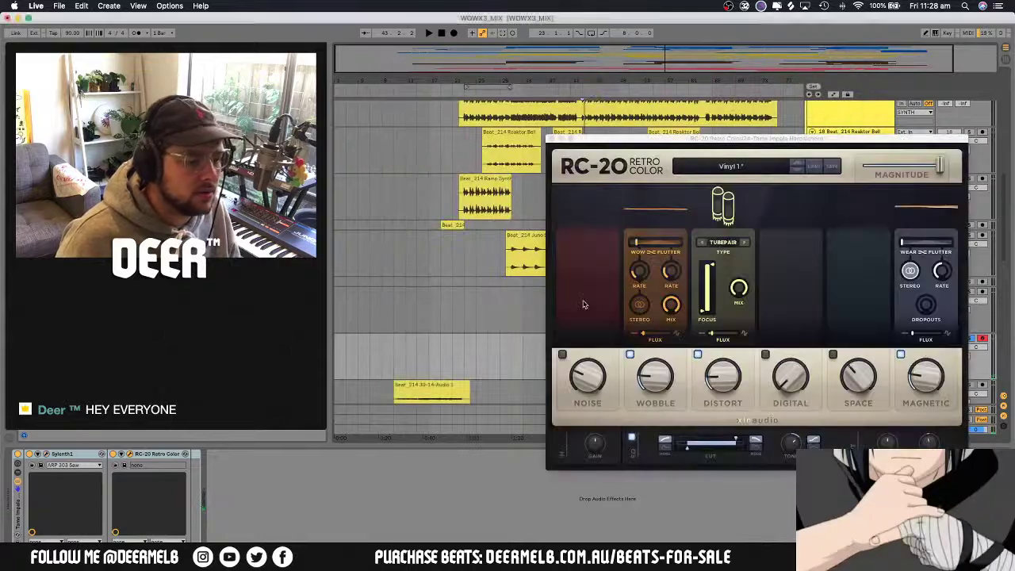
{"action": "left_click", "coordinate": [552, 138]}
Play from about bar 43 with Harp soloed alongside Tame Impala Harpsichord, and check the harpsichord's Sylenth1 device
{"action": "key", "text": "space"}
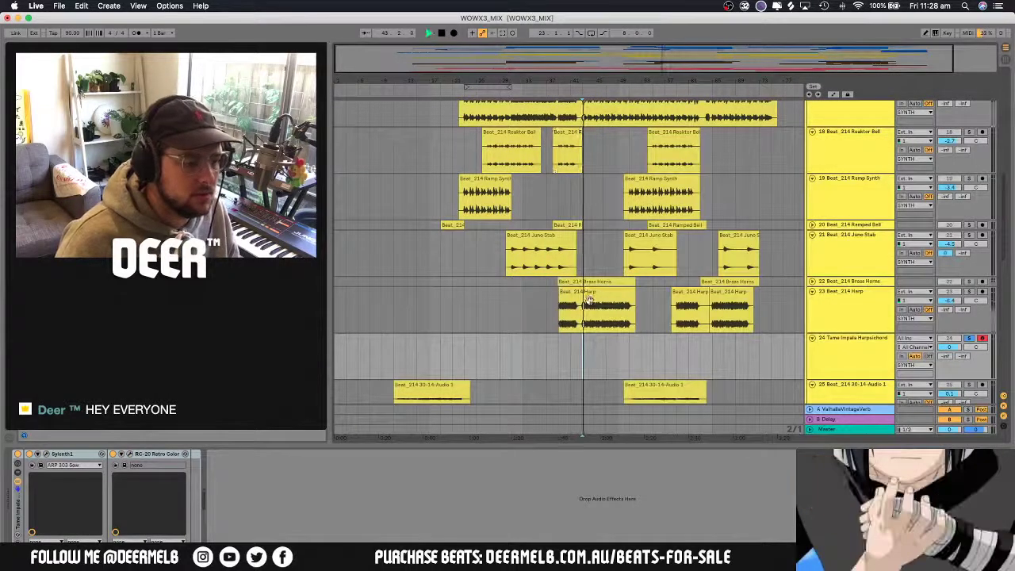
{"action": "left_click", "coordinate": [968, 292]}
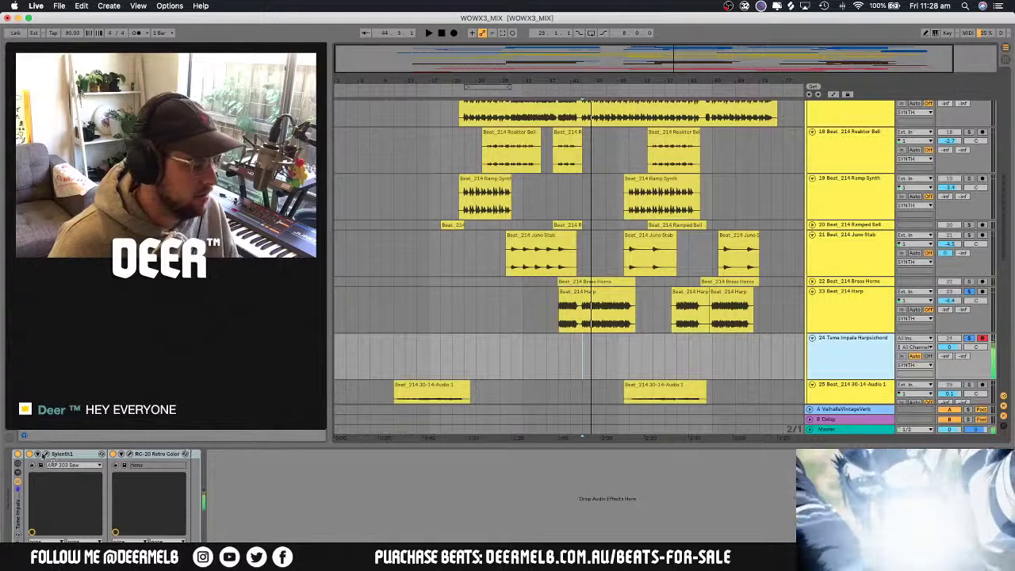
{"action": "left_click", "coordinate": [46, 456]}
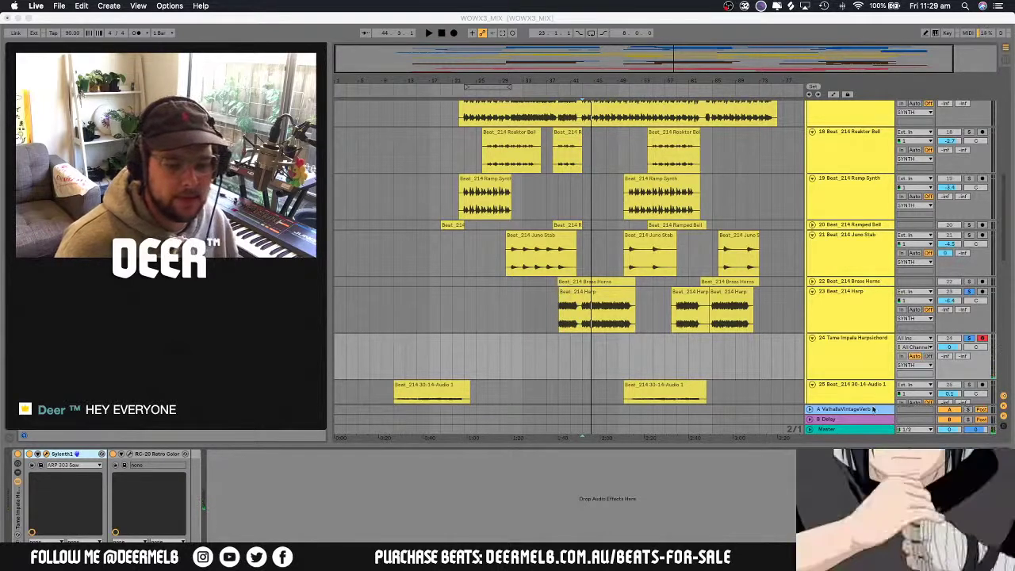
Switch the solo to Brass Horns, play it from about bar 43, and unfold the track to show its devices
{"action": "left_click", "coordinate": [968, 292]}
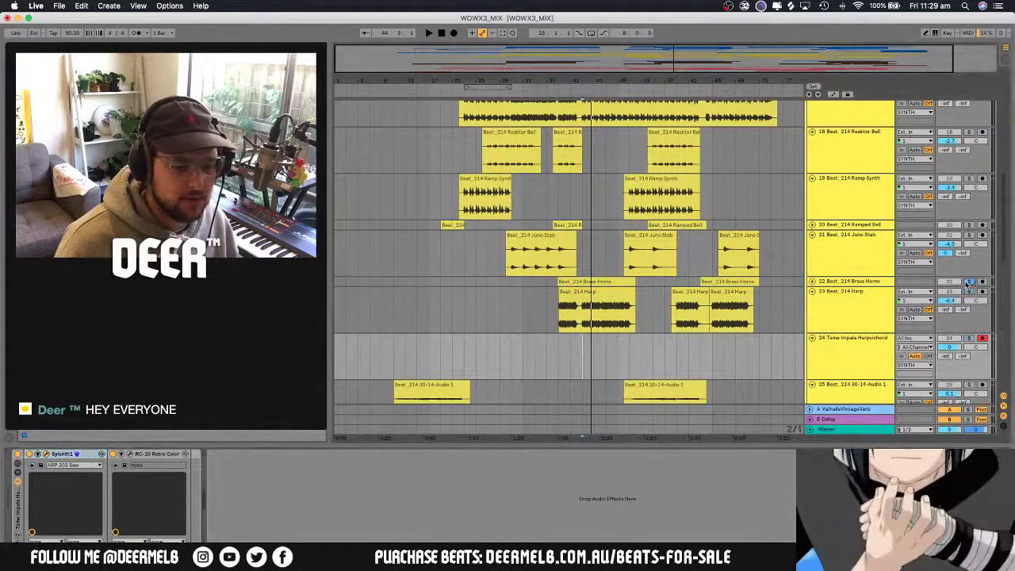
{"action": "key", "text": "space"}
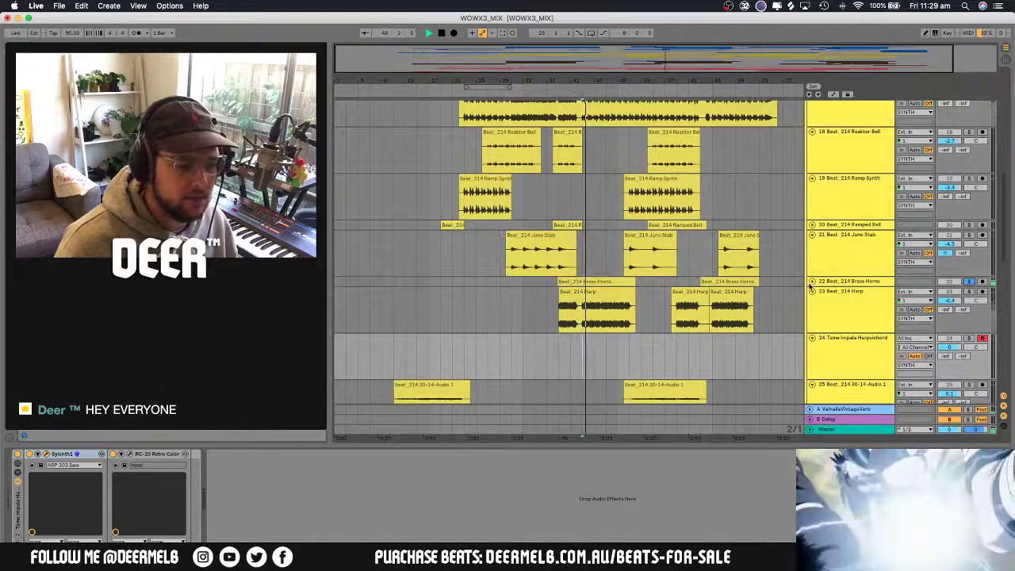
{"action": "left_click", "coordinate": [834, 283]}
{"action": "left_click", "coordinate": [834, 283]}
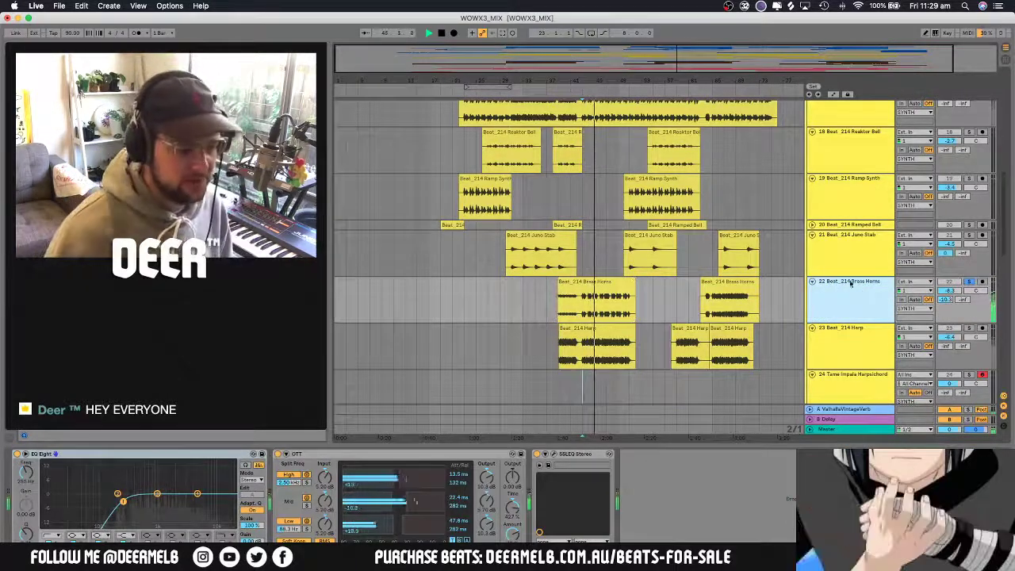
Solo the Harp track together with Brass Horns while the arrangement plays
{"action": "left_click", "coordinate": [969, 328]}
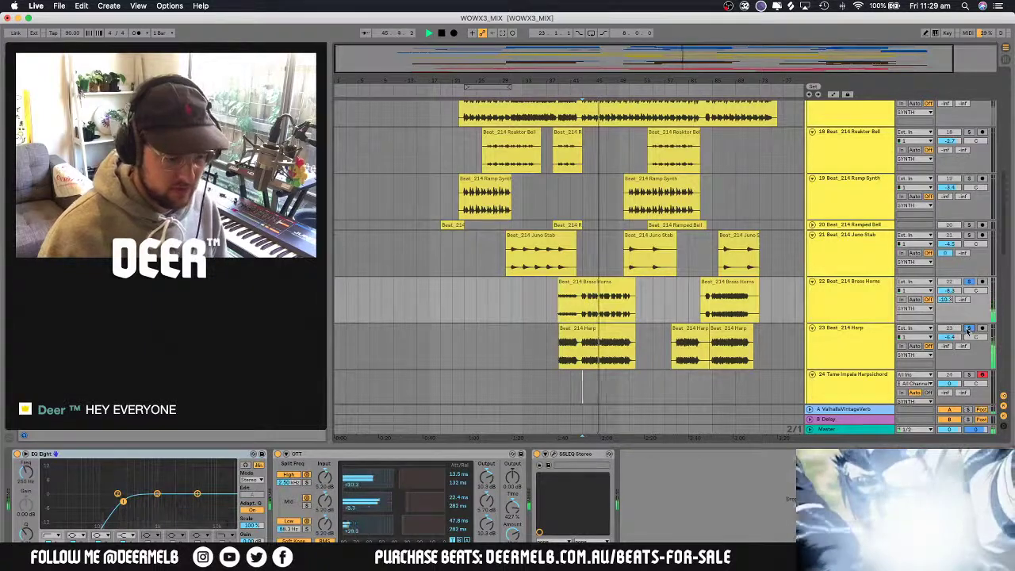
{"action": "scroll", "coordinate": [939, 289], "scroll_direction": "up", "scroll_amount": 2}
{"action": "scroll", "coordinate": [960, 274], "scroll_direction": "down", "scroll_amount": 4}
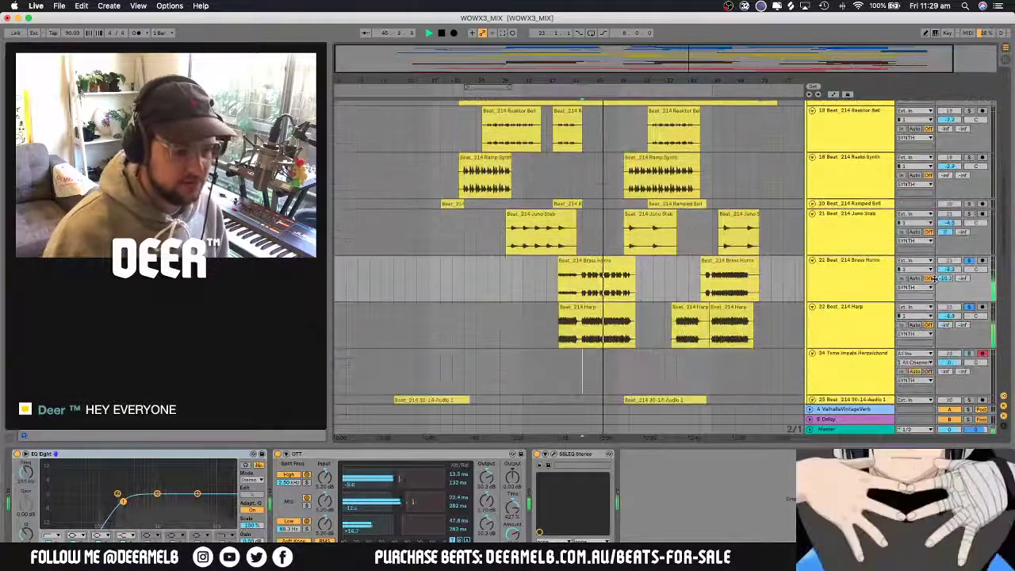
Clear the solos and delete the Tame Impala Harpsichord track from the SYNTH group
{"action": "scroll", "coordinate": [728, 254], "scroll_direction": "up", "scroll_amount": 5}
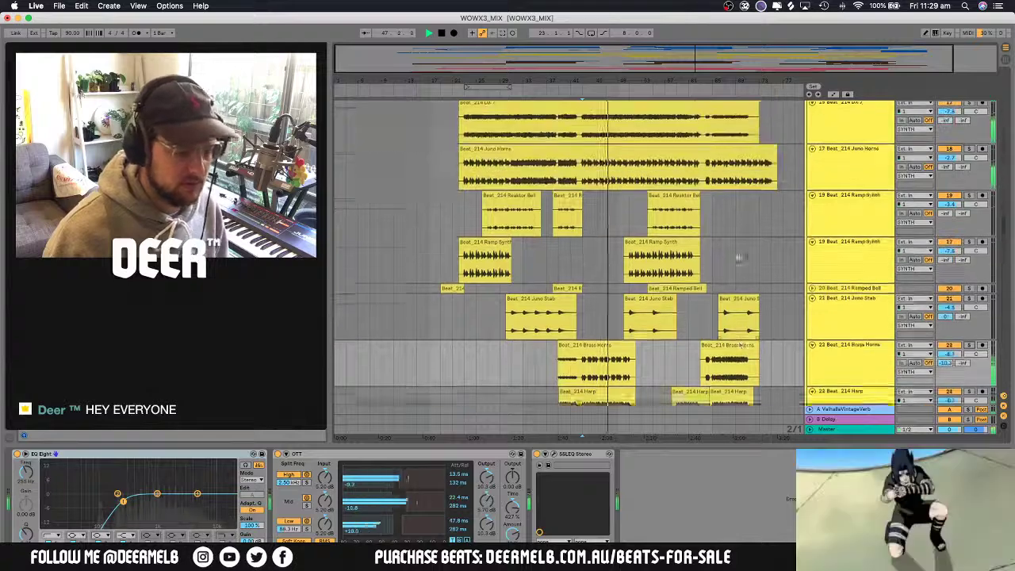
{"action": "scroll", "coordinate": [728, 254], "scroll_direction": "up", "scroll_amount": 5}
{"action": "scroll", "coordinate": [857, 276], "scroll_direction": "down", "scroll_amount": 12}
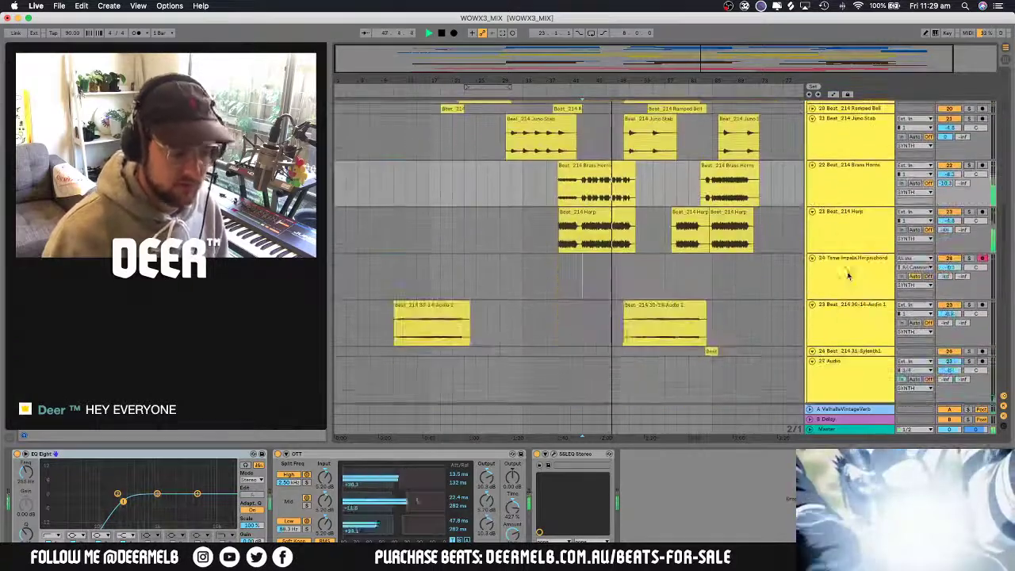
{"action": "left_click", "coordinate": [857, 276]}
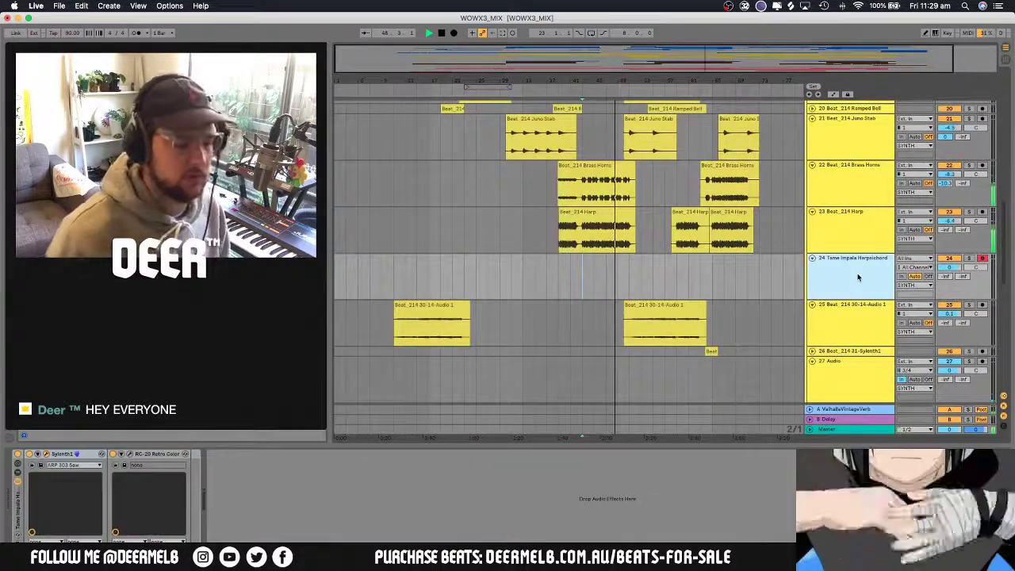
{"action": "key", "text": "Delete"}
Listen to the full mix to about bar 53, stop playback, and review the DRUMS, SYNTH, BASS and VOX tracks
{"action": "scroll", "coordinate": [766, 278], "scroll_direction": "up", "scroll_amount": 10}
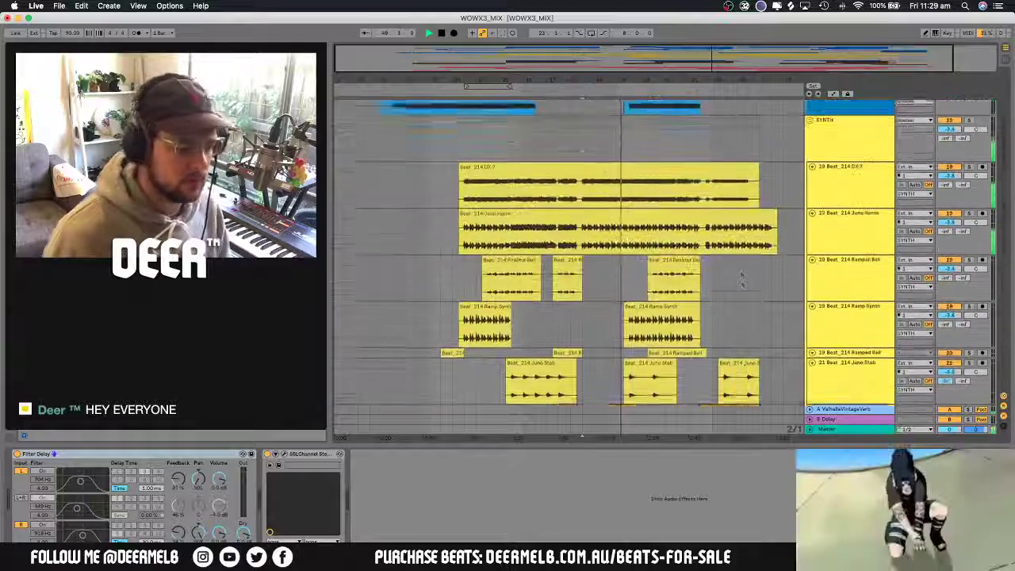
{"action": "scroll", "coordinate": [740, 286], "scroll_direction": "down", "scroll_amount": 10}
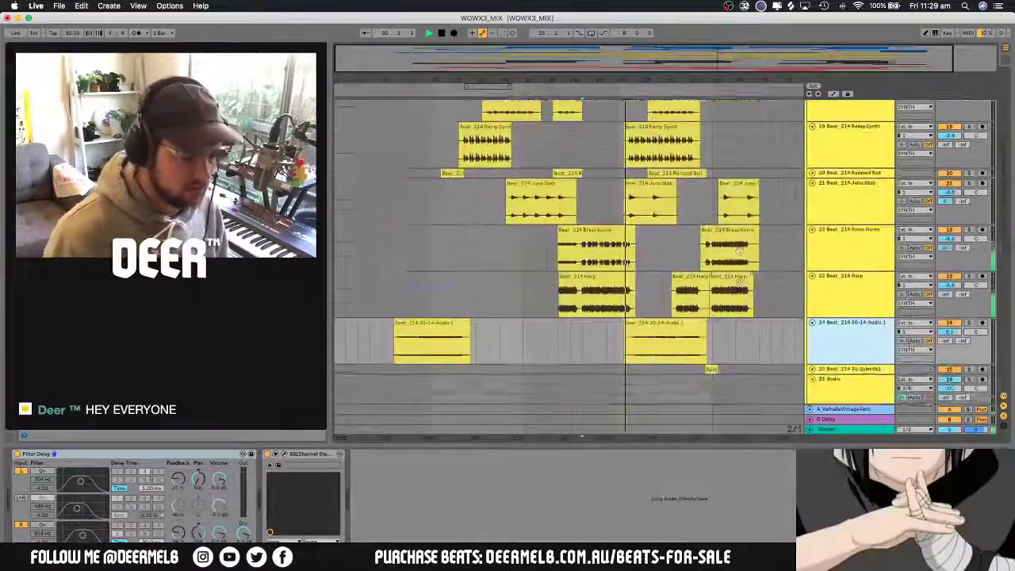
{"action": "scroll", "coordinate": [740, 285], "scroll_direction": "down", "scroll_amount": 8}
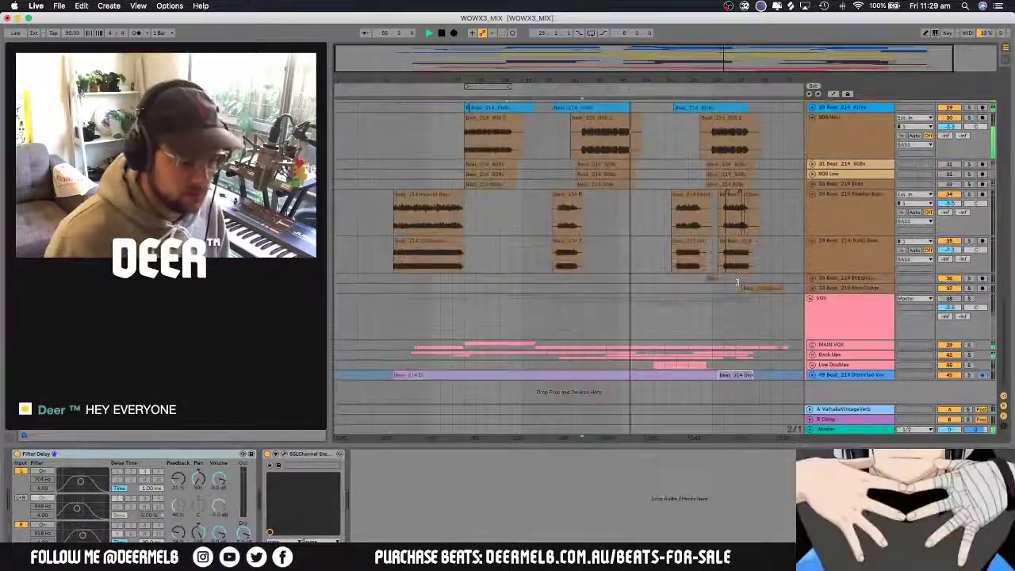
{"action": "scroll", "coordinate": [740, 285], "scroll_direction": "up", "scroll_amount": 10}
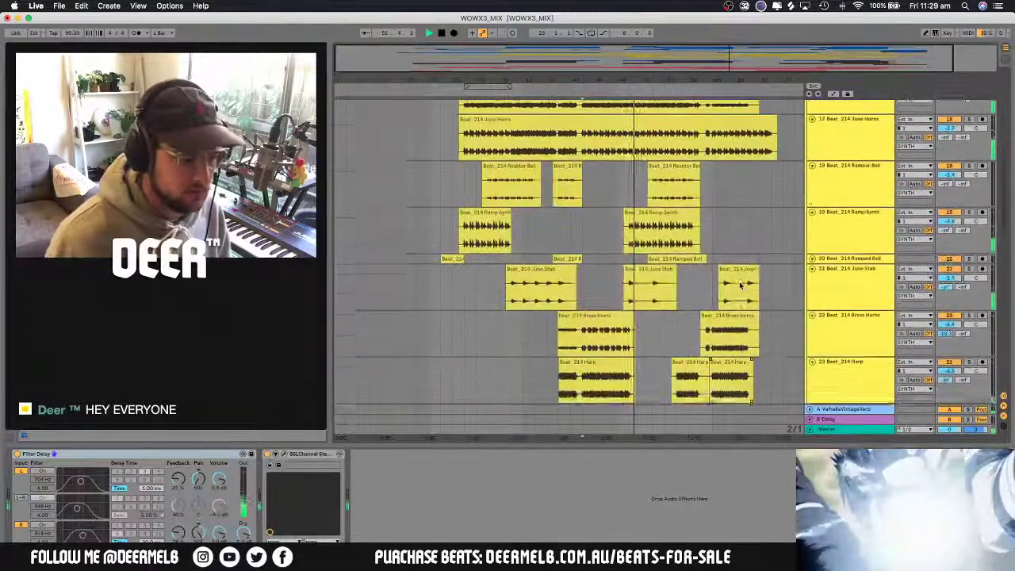
{"action": "scroll", "coordinate": [740, 285], "scroll_direction": "up", "scroll_amount": 3}
{"action": "scroll", "coordinate": [740, 285], "scroll_direction": "down", "scroll_amount": 3}
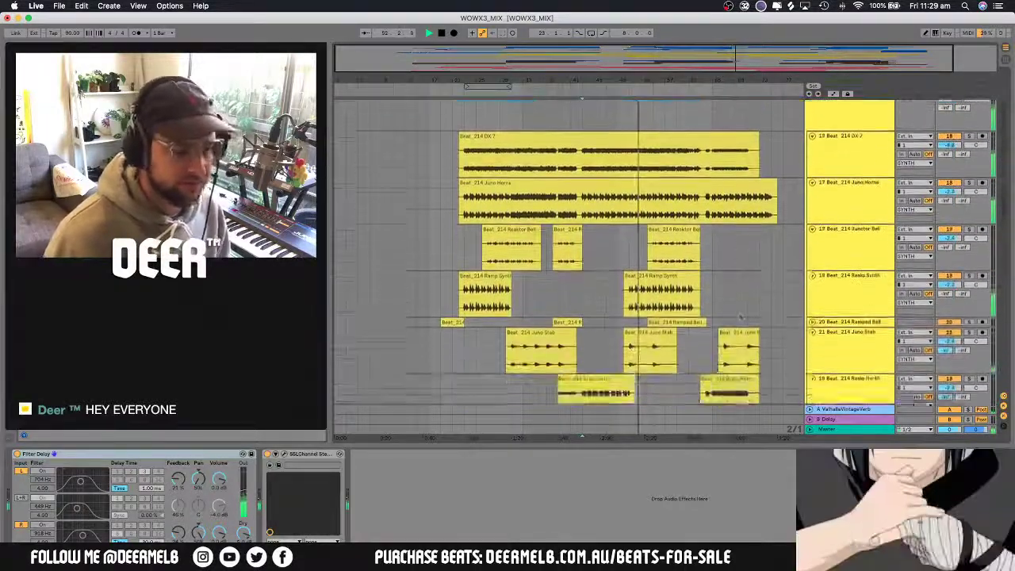
{"action": "scroll", "coordinate": [740, 286], "scroll_direction": "down", "scroll_amount": 4}
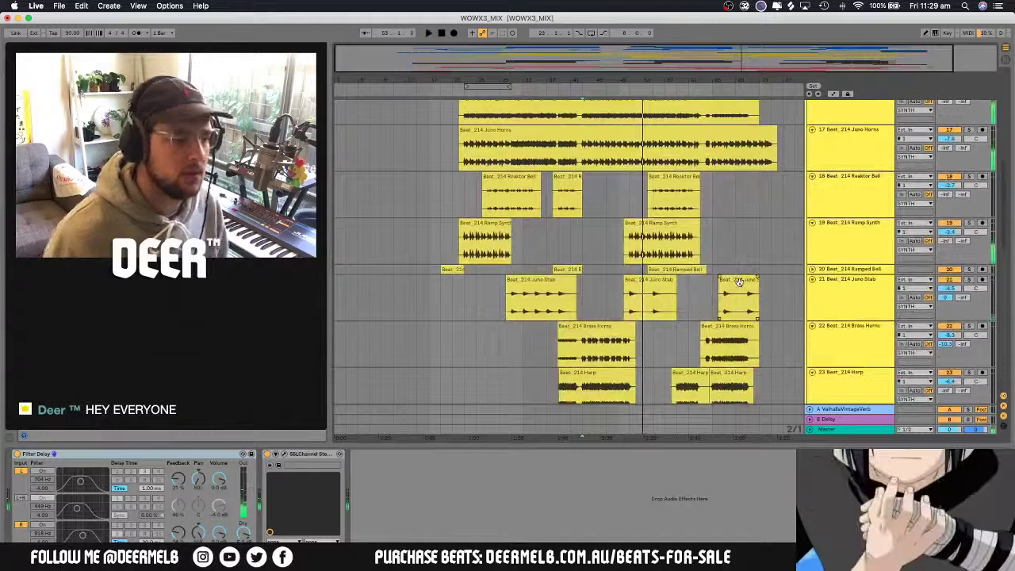
{"action": "scroll", "coordinate": [733, 282], "scroll_direction": "down", "scroll_amount": 8}
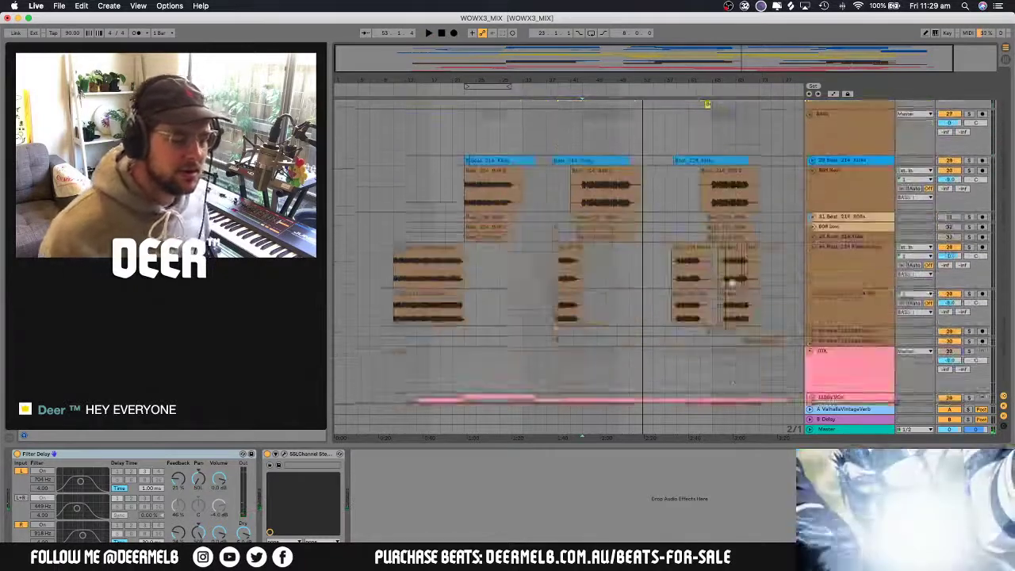
{"action": "scroll", "coordinate": [732, 285], "scroll_direction": "up", "scroll_amount": 2}
{"action": "scroll", "coordinate": [732, 285], "scroll_direction": "down", "scroll_amount": 2}
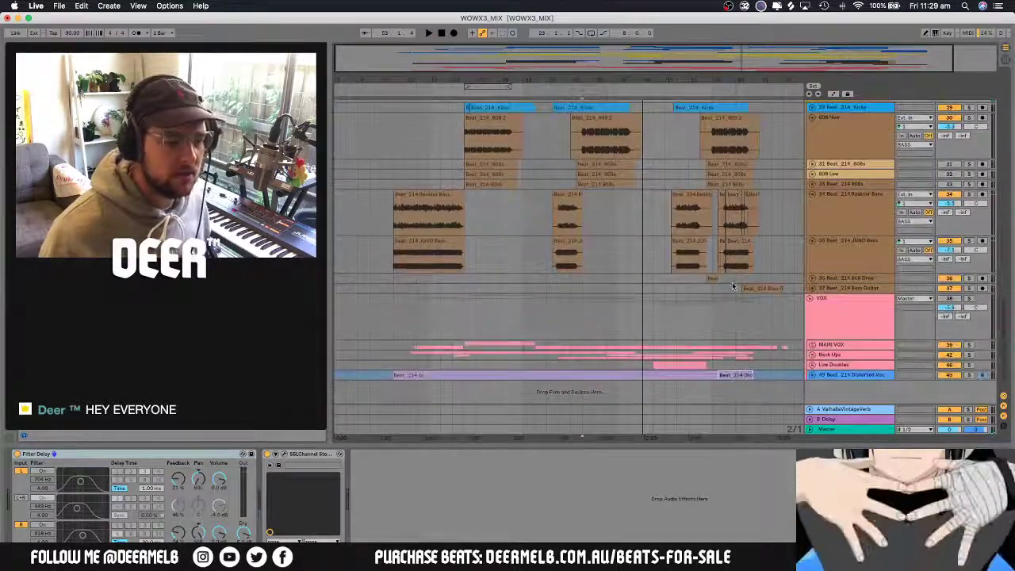
{"action": "scroll", "coordinate": [733, 284], "scroll_direction": "up", "scroll_amount": 3}
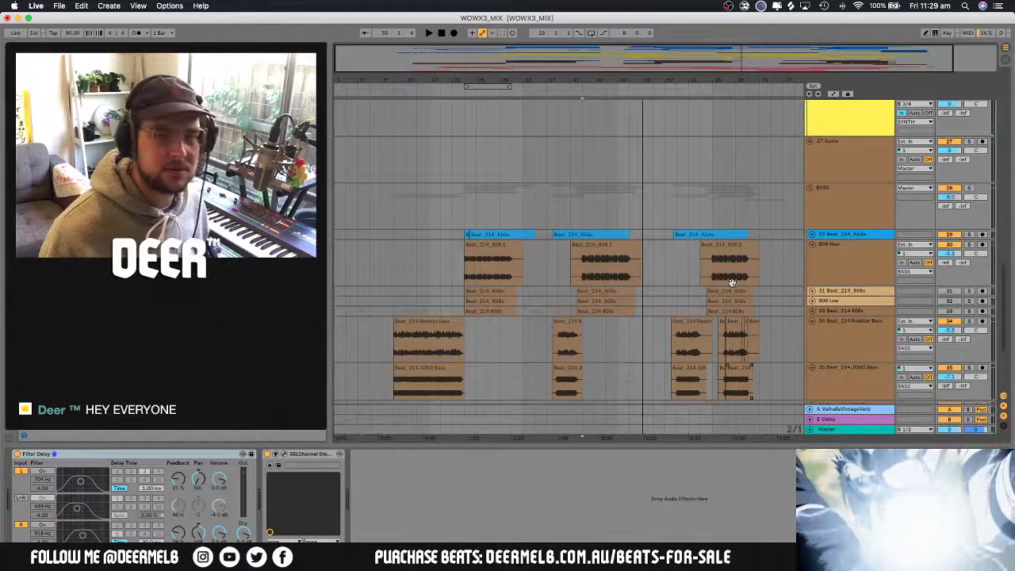
{"action": "scroll", "coordinate": [732, 283], "scroll_direction": "up", "scroll_amount": 8}
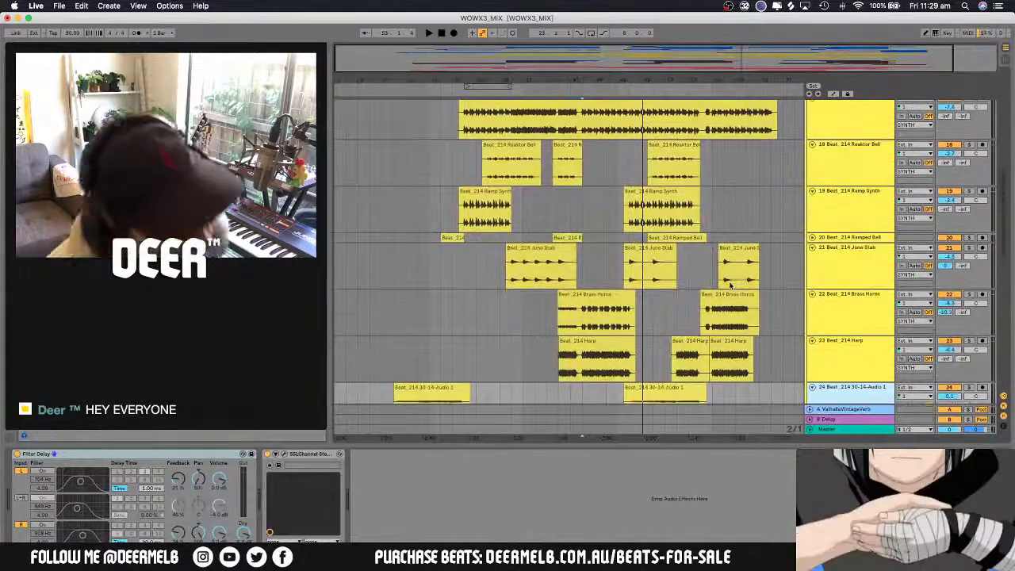
{"action": "scroll", "coordinate": [730, 285], "scroll_direction": "down", "scroll_amount": 2}
{"action": "scroll", "coordinate": [729, 298], "scroll_direction": "up", "scroll_amount": 1}
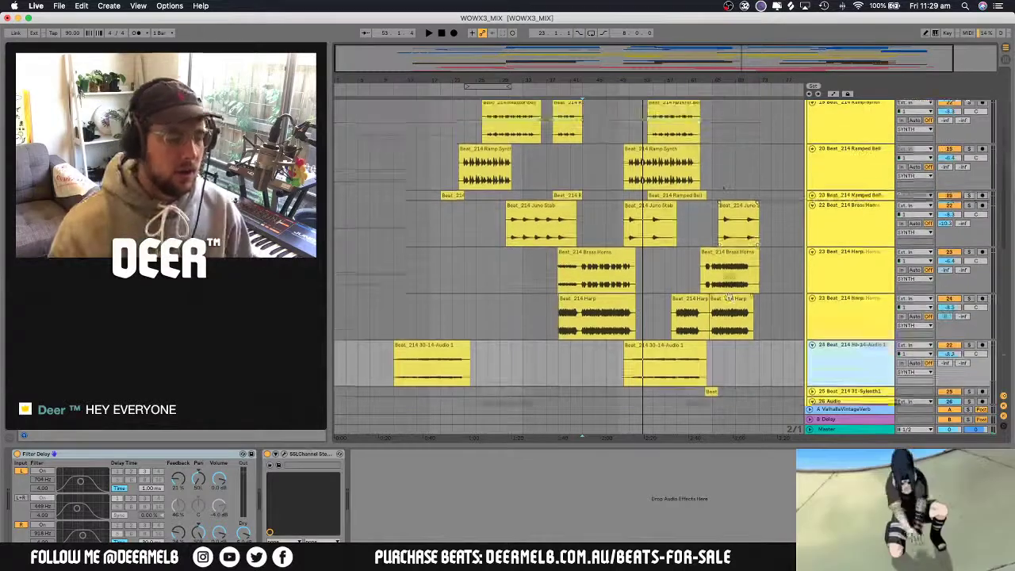
{"action": "scroll", "coordinate": [729, 293], "scroll_direction": "up", "scroll_amount": 10}
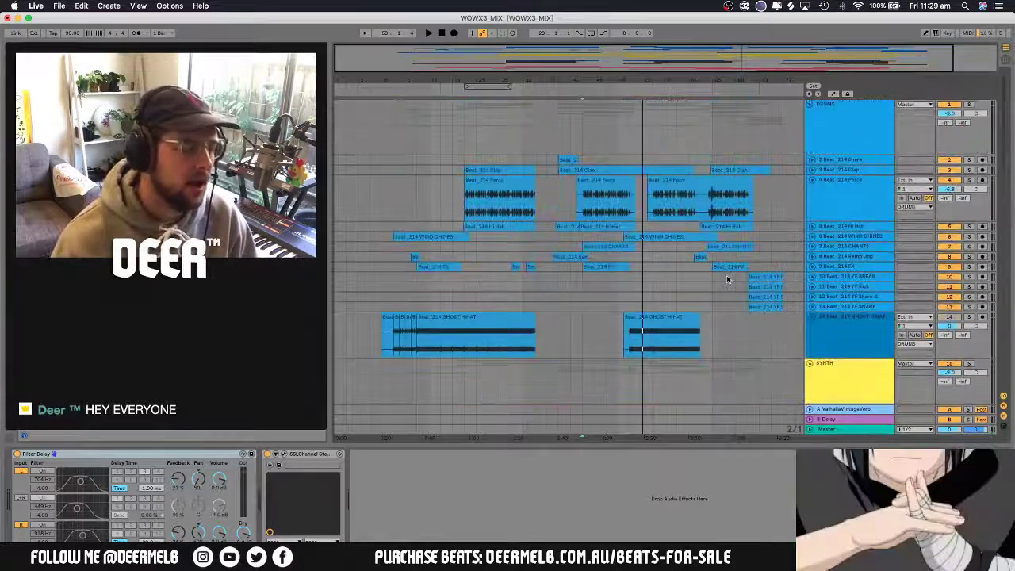
Hide the device view to enlarge the arrangement and fold the GHOST HIHAT track
{"action": "double_click", "coordinate": [705, 444]}
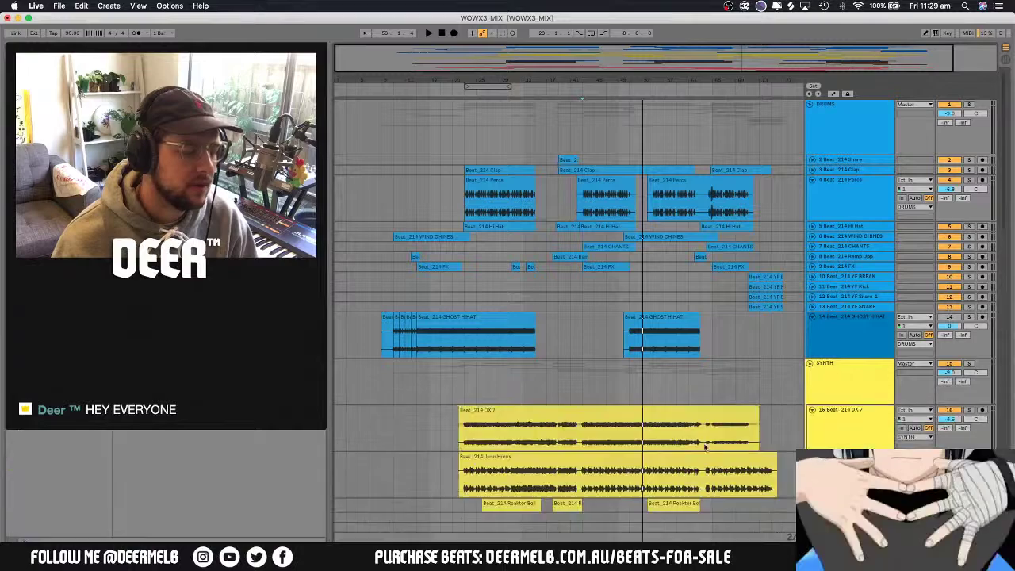
{"action": "scroll", "coordinate": [694, 418], "scroll_direction": "down", "scroll_amount": 10}
{"action": "scroll", "coordinate": [696, 421], "scroll_direction": "up", "scroll_amount": 3}
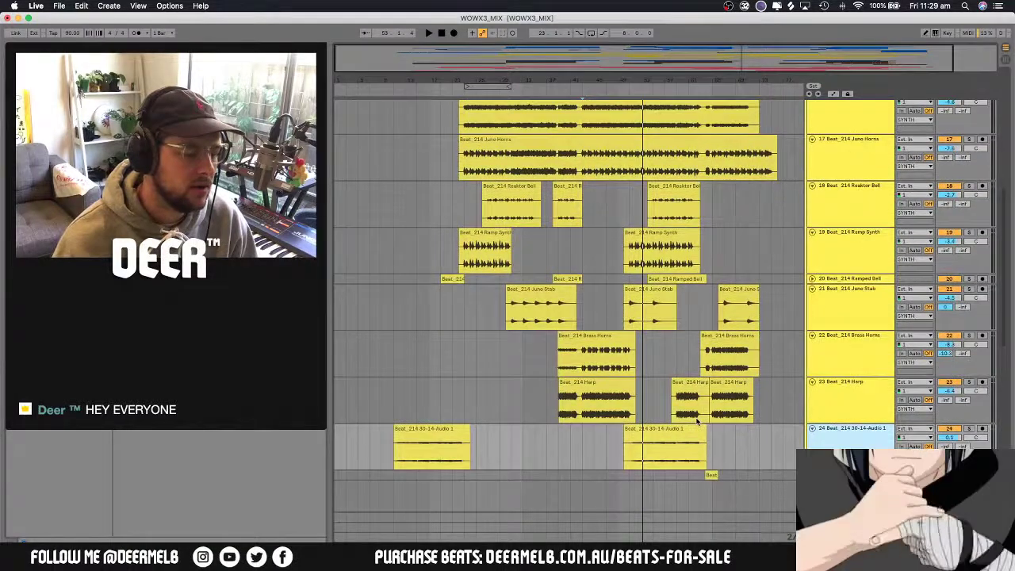
{"action": "scroll", "coordinate": [697, 421], "scroll_direction": "up", "scroll_amount": 4}
{"action": "scroll", "coordinate": [697, 421], "scroll_direction": "down", "scroll_amount": 2}
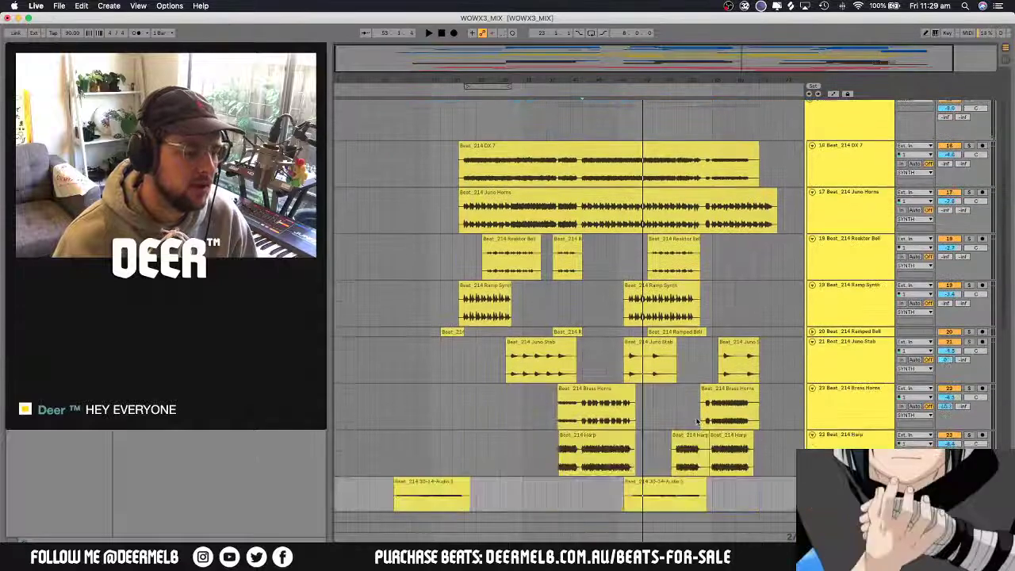
{"action": "scroll", "coordinate": [697, 421], "scroll_direction": "up", "scroll_amount": 6}
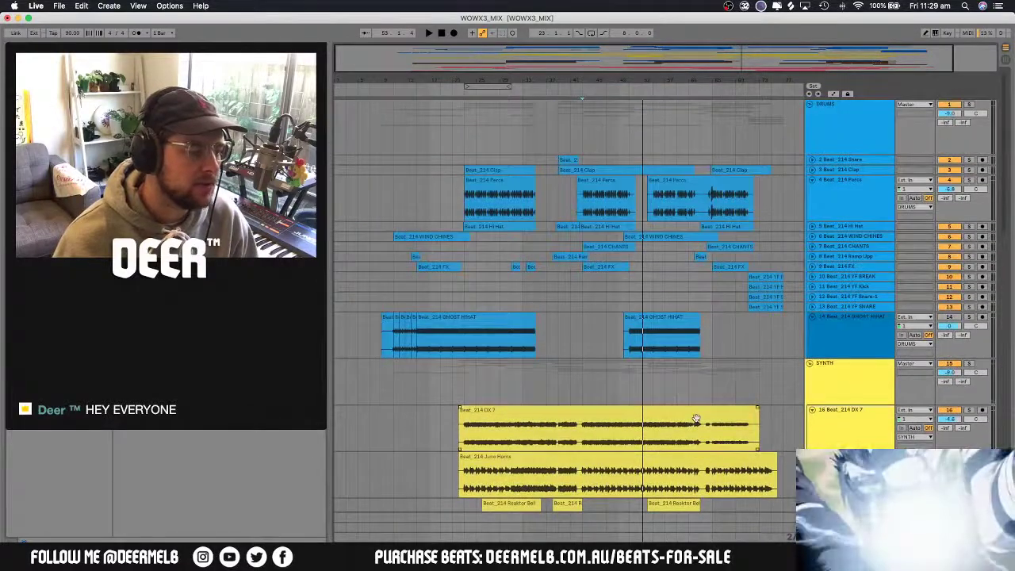
{"action": "left_click", "coordinate": [865, 327]}
{"action": "left_click", "coordinate": [812, 317]}
Look through the SYNTH group's tracks down to the start of BASS and back up to DRUMS
{"action": "scroll", "coordinate": [731, 329], "scroll_direction": "down", "scroll_amount": 5}
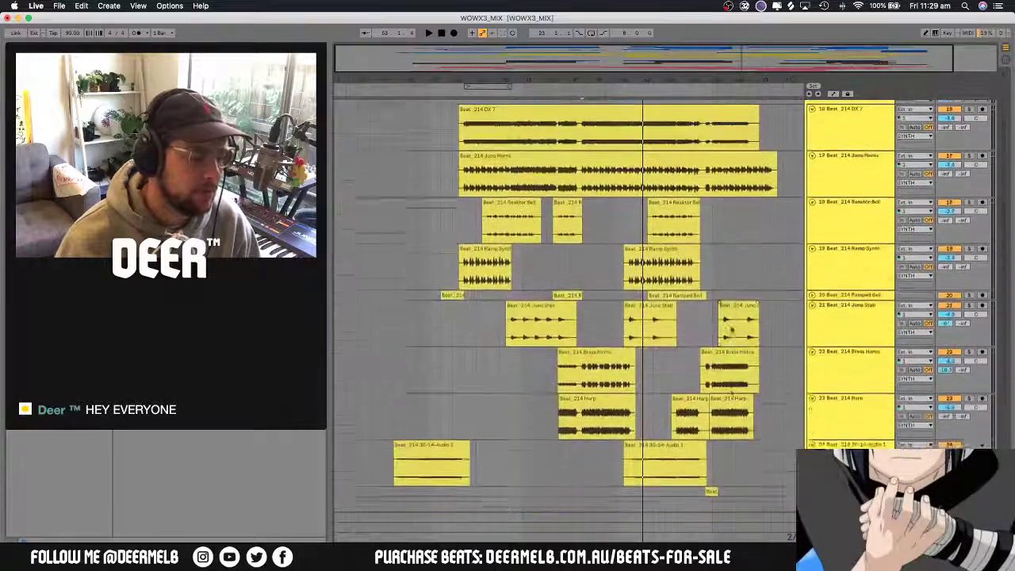
{"action": "scroll", "coordinate": [731, 328], "scroll_direction": "down", "scroll_amount": 4}
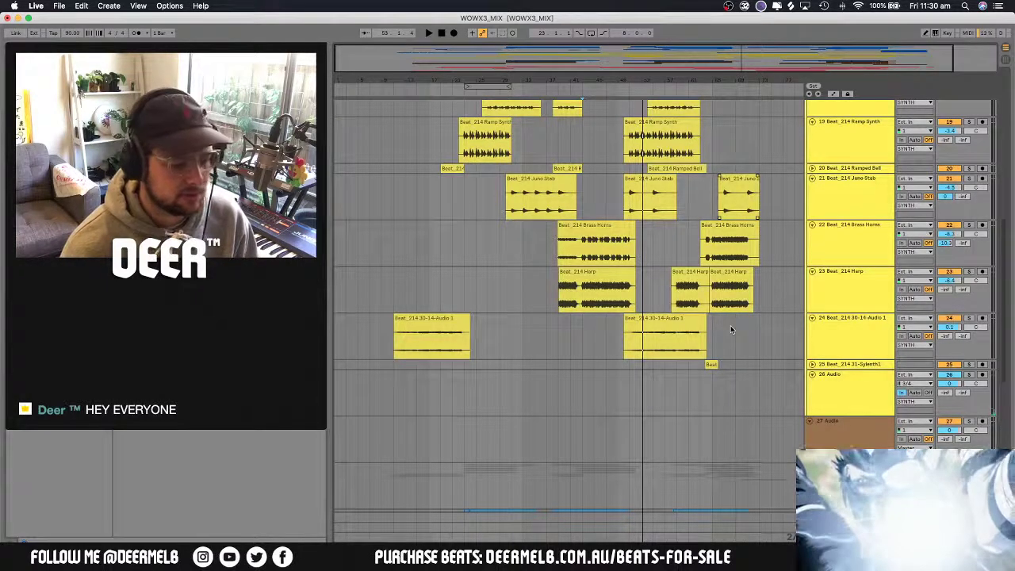
{"action": "scroll", "coordinate": [731, 325], "scroll_direction": "up", "scroll_amount": 8}
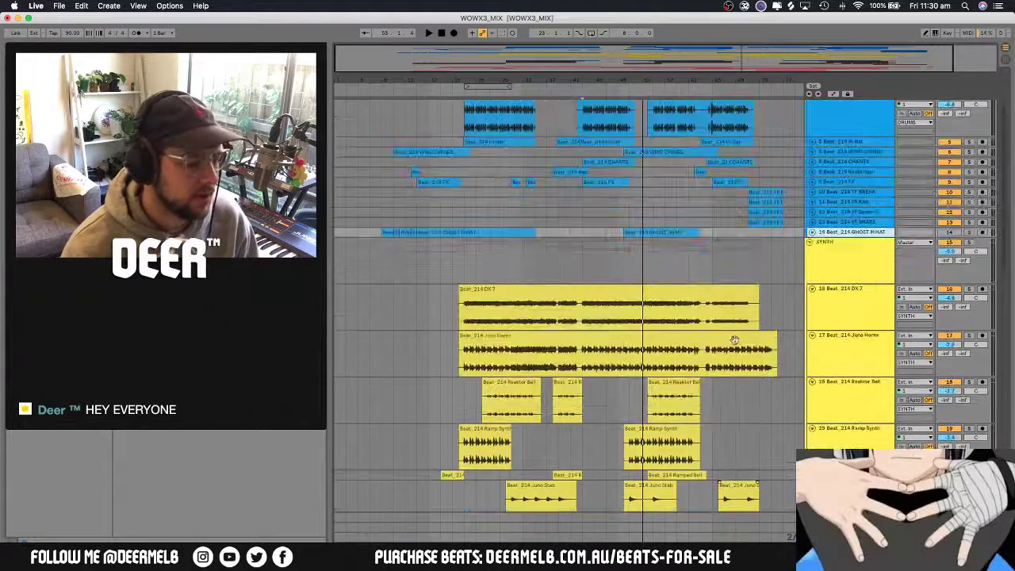
{"action": "scroll", "coordinate": [730, 326], "scroll_direction": "down", "scroll_amount": 4}
{"action": "scroll", "coordinate": [732, 340], "scroll_direction": "down", "scroll_amount": 1}
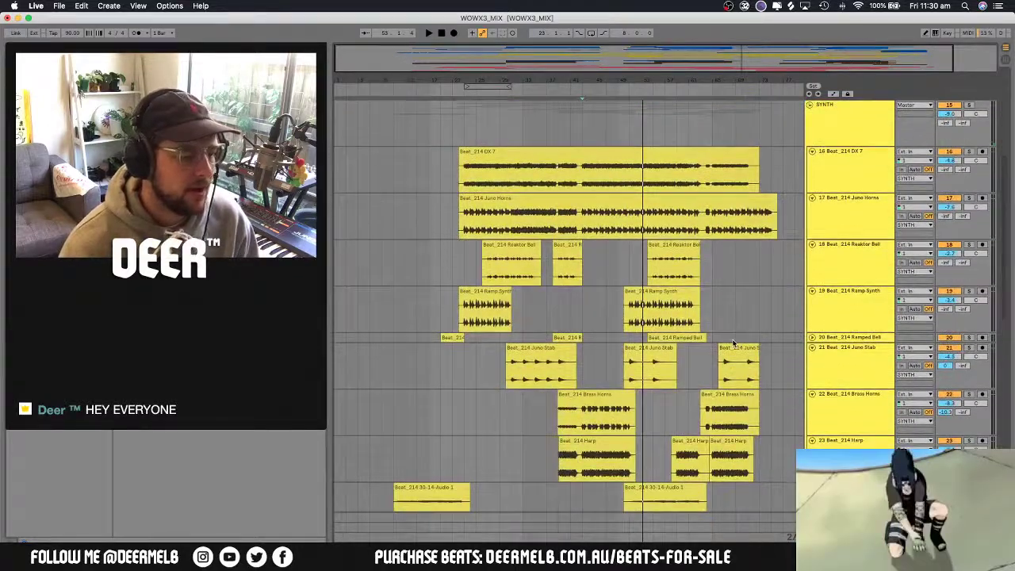
{"action": "scroll", "coordinate": [733, 343], "scroll_direction": "up", "scroll_amount": 10}
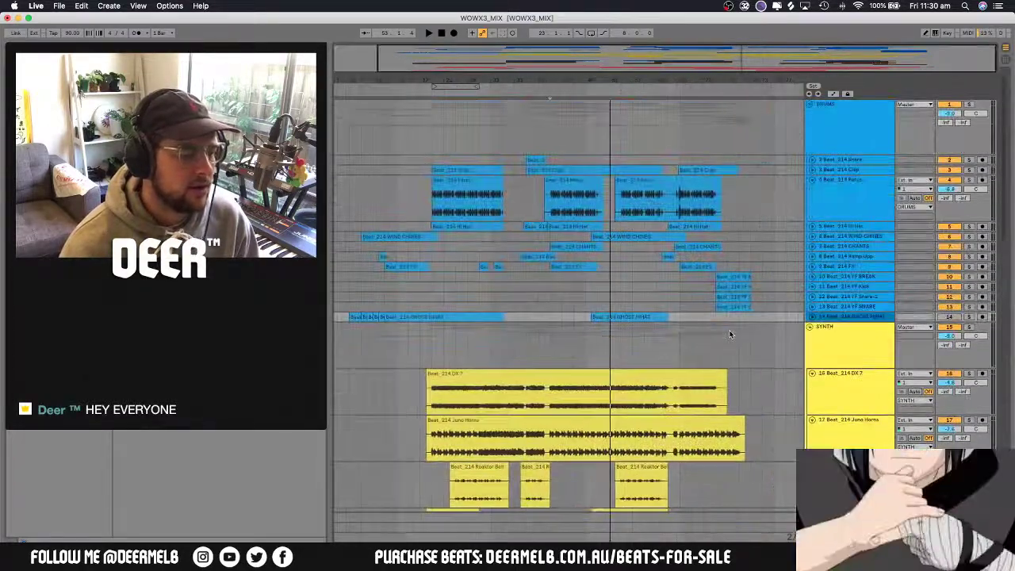
Place the playback start at bar 43 near the second Percs clip and play the full mix briefly
{"action": "scroll", "coordinate": [611, 320], "scroll_direction": "down", "scroll_amount": 4}
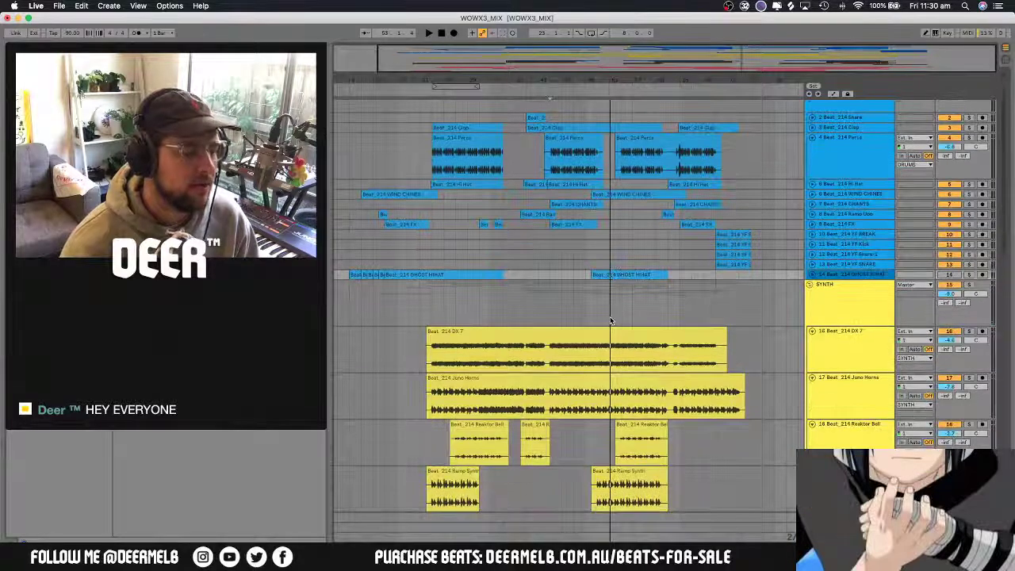
{"action": "left_click", "coordinate": [556, 167]}
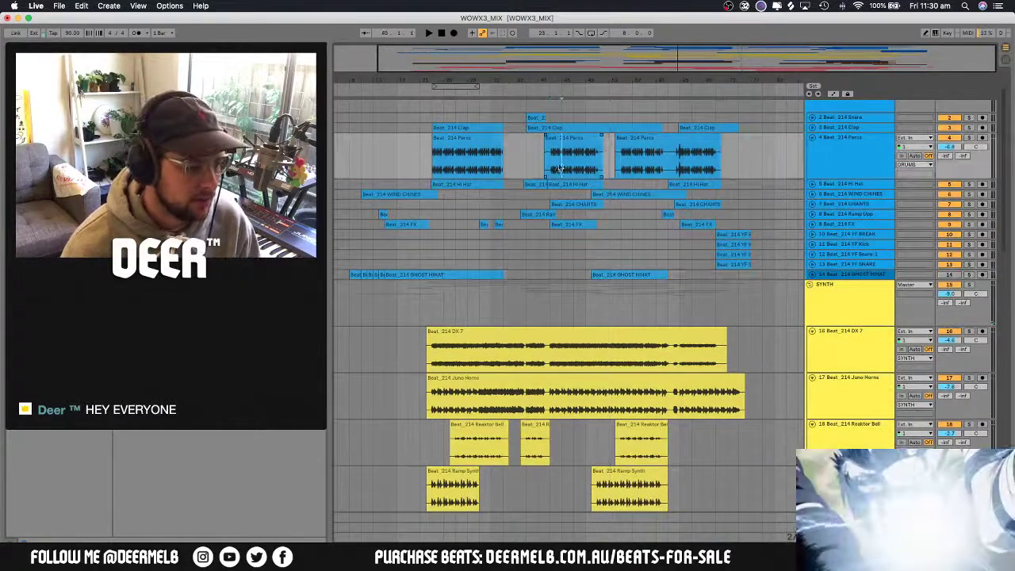
{"action": "scroll", "coordinate": [971, 129], "scroll_direction": "up", "scroll_amount": 4}
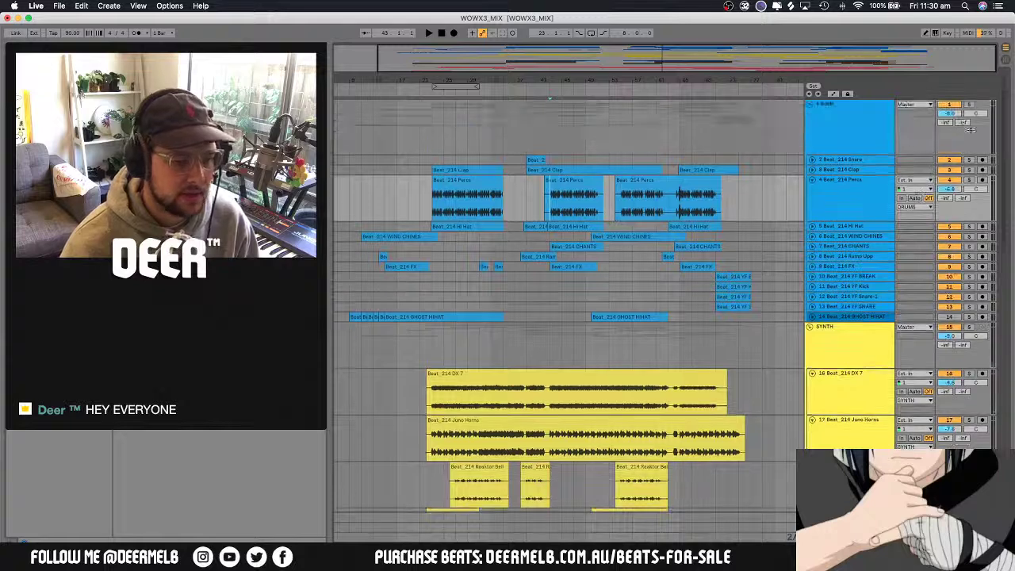
{"action": "key", "text": "space"}
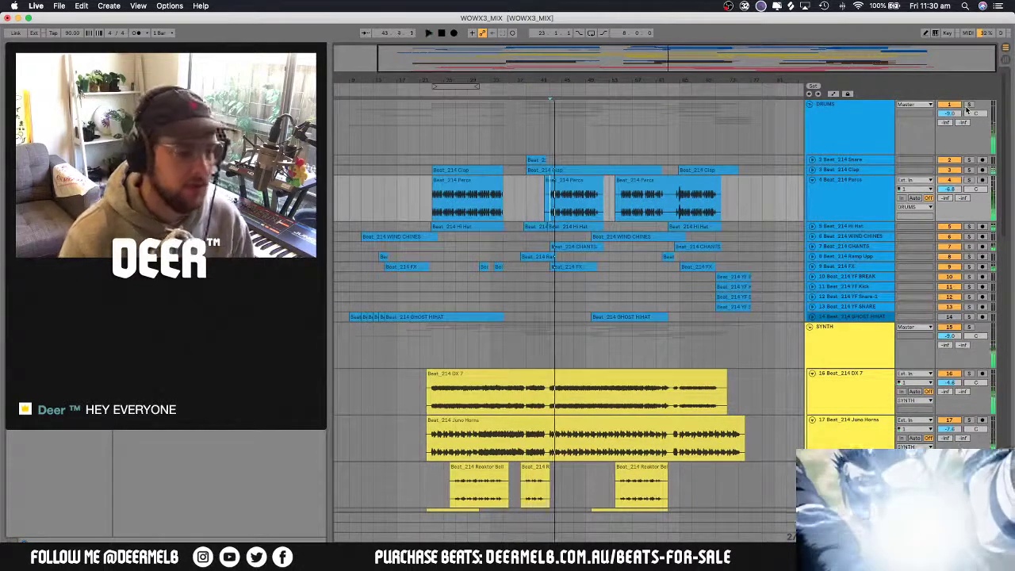
{"action": "scroll", "coordinate": [956, 254], "scroll_direction": "down", "scroll_amount": 10}
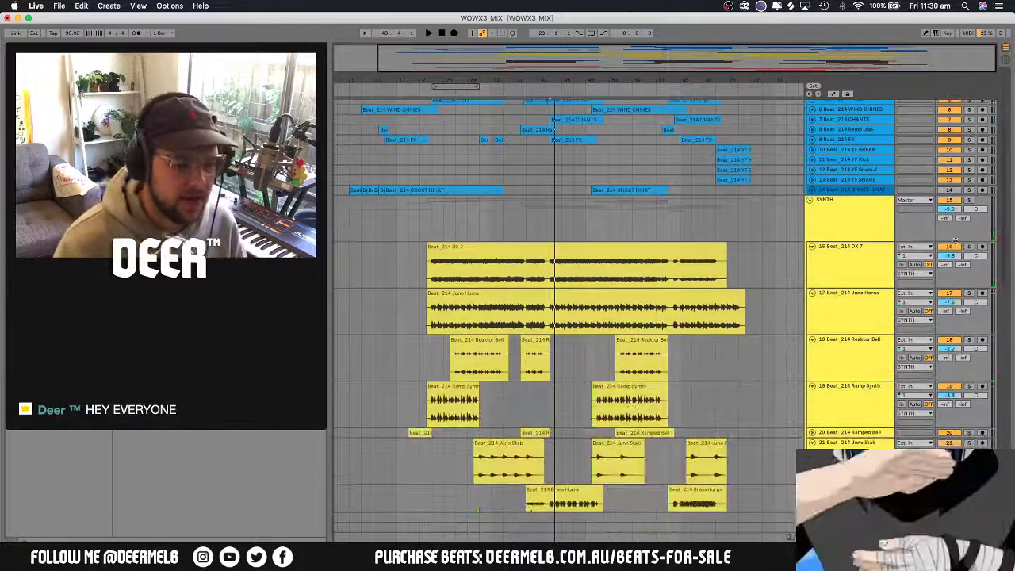
Solo DX 7, Juno Horns, 808 New and the DRUMS group together, and play them from bar 43
{"action": "scroll", "coordinate": [955, 262], "scroll_direction": "down", "scroll_amount": 1}
{"action": "left_click", "coordinate": [969, 237]}
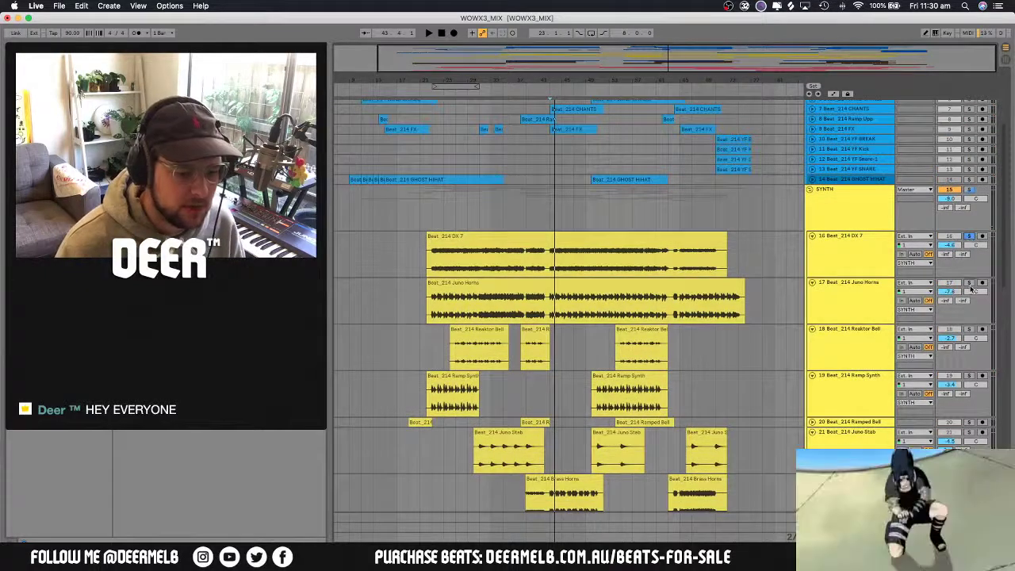
{"action": "left_click", "coordinate": [969, 283]}
{"action": "scroll", "coordinate": [970, 285], "scroll_direction": "down", "scroll_amount": 8}
{"action": "scroll", "coordinate": [970, 290], "scroll_direction": "down", "scroll_amount": 20}
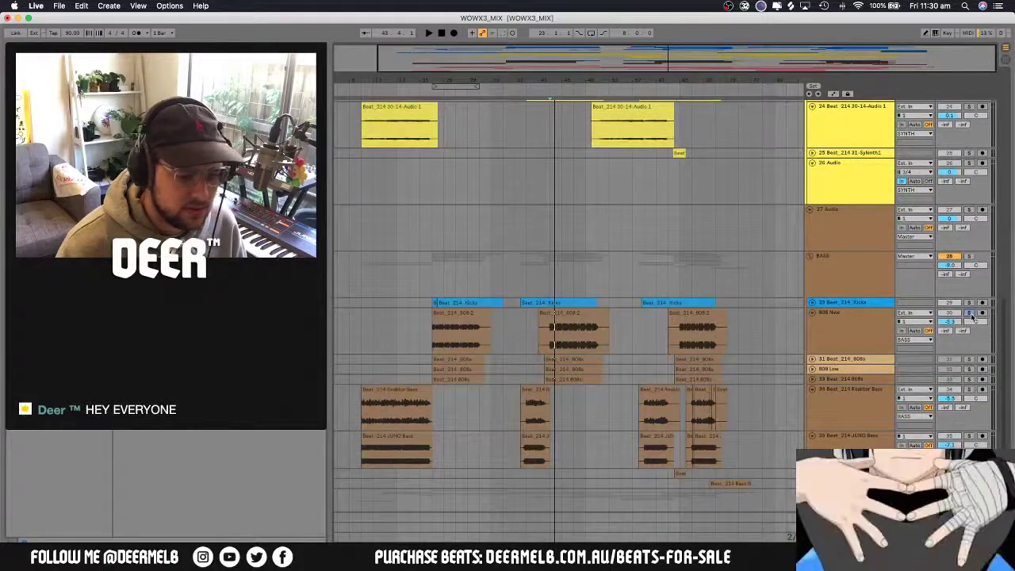
{"action": "scroll", "coordinate": [968, 311], "scroll_direction": "up", "scroll_amount": 20}
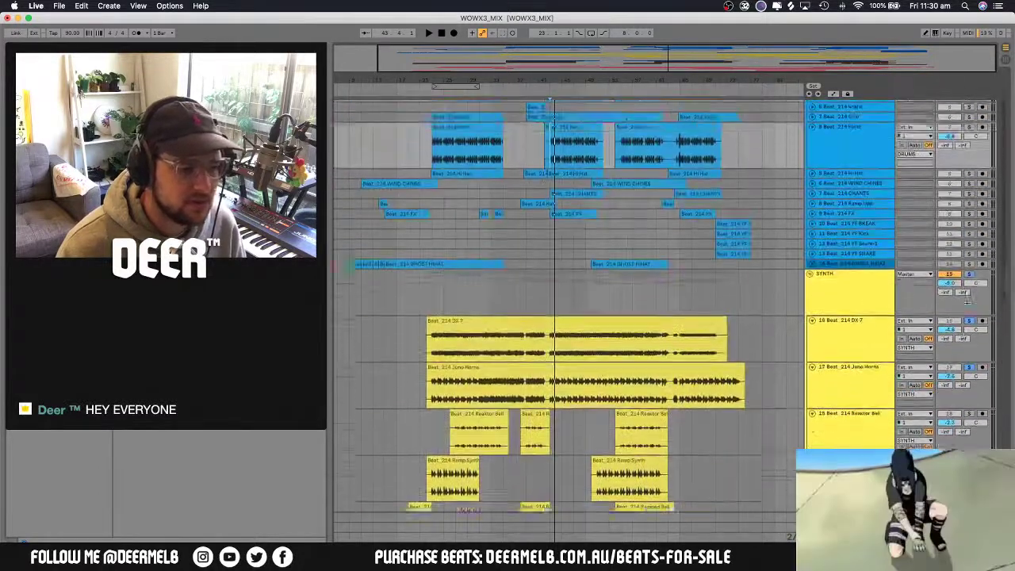
{"action": "left_click", "coordinate": [969, 104]}
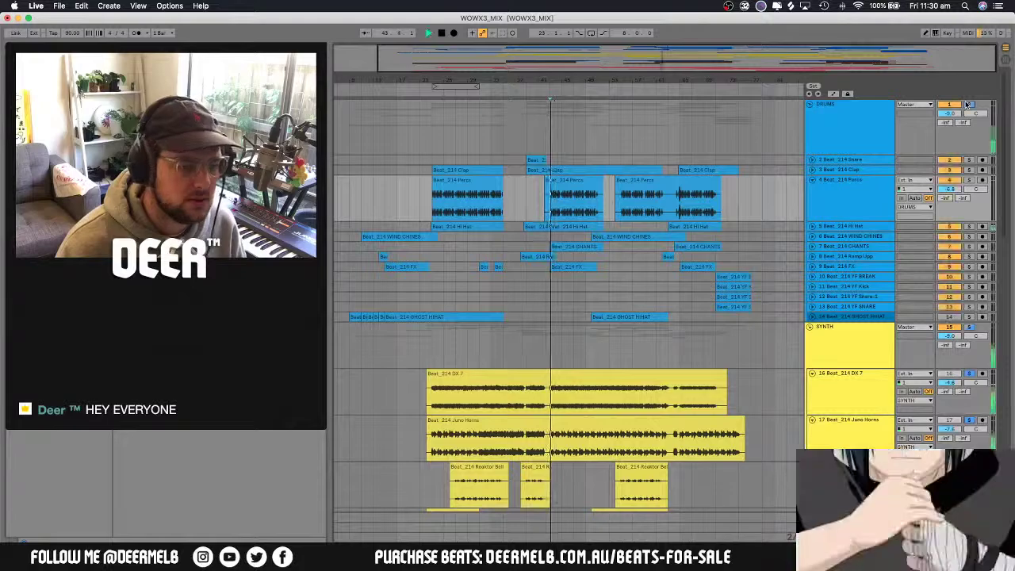
Solo the Harp and Brass Horns tracks alongside the already soloed core parts during playback from bar 43
{"action": "key", "text": "space"}
{"action": "scroll", "coordinate": [741, 181], "scroll_direction": "down", "scroll_amount": 6}
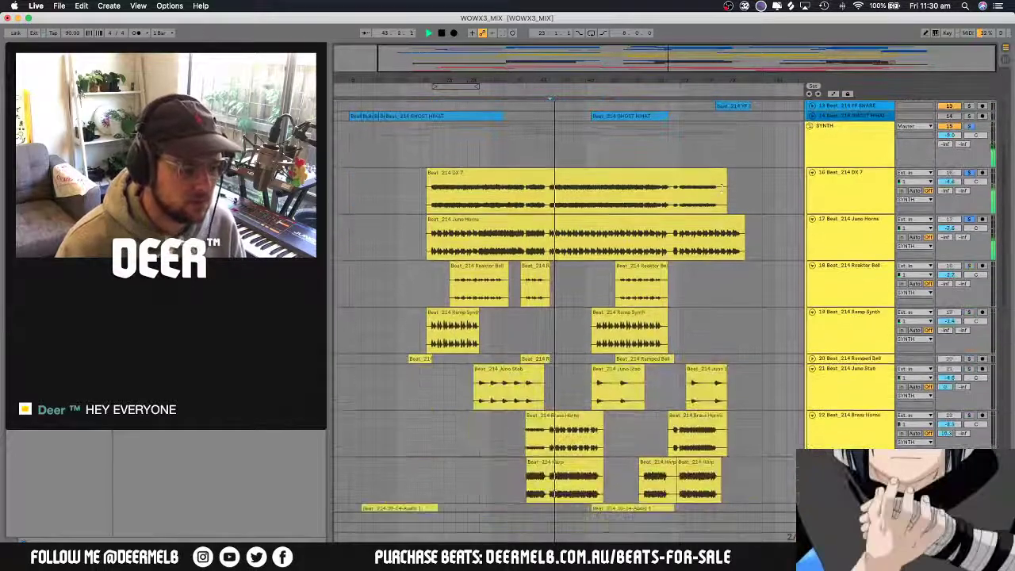
{"action": "scroll", "coordinate": [724, 190], "scroll_direction": "down", "scroll_amount": 4}
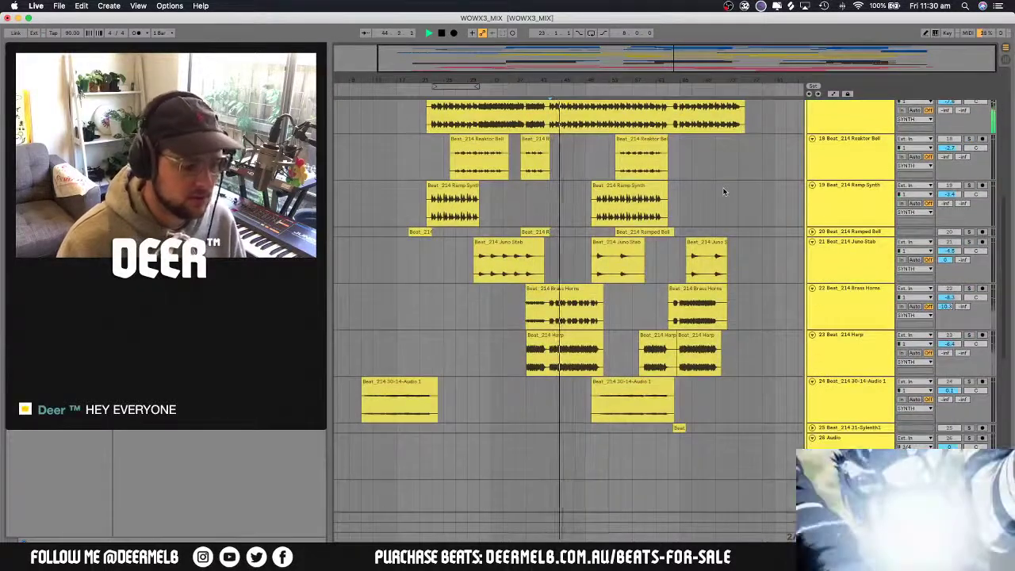
{"action": "scroll", "coordinate": [724, 192], "scroll_direction": "up", "scroll_amount": 3}
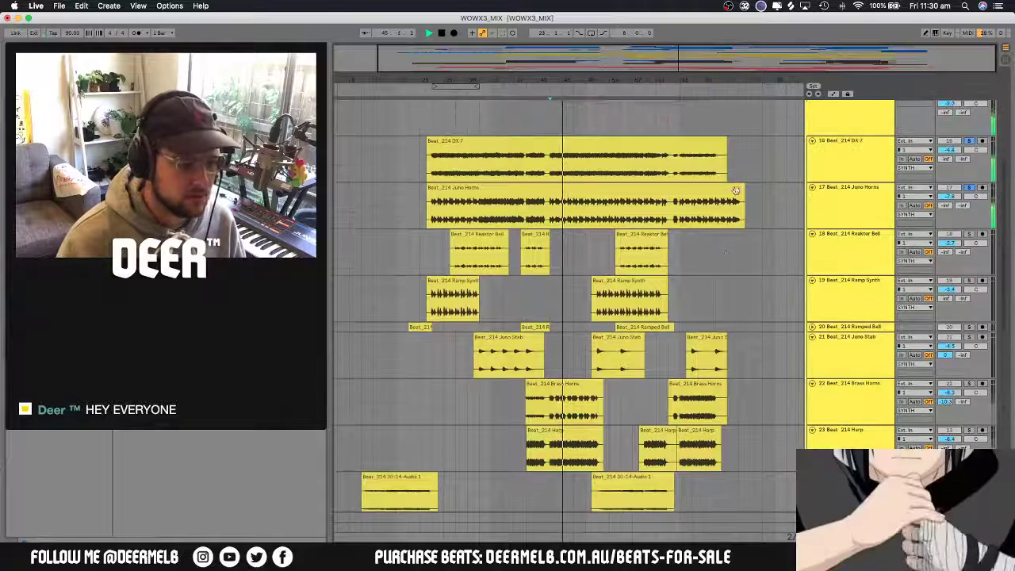
{"action": "left_click", "coordinate": [968, 429]}
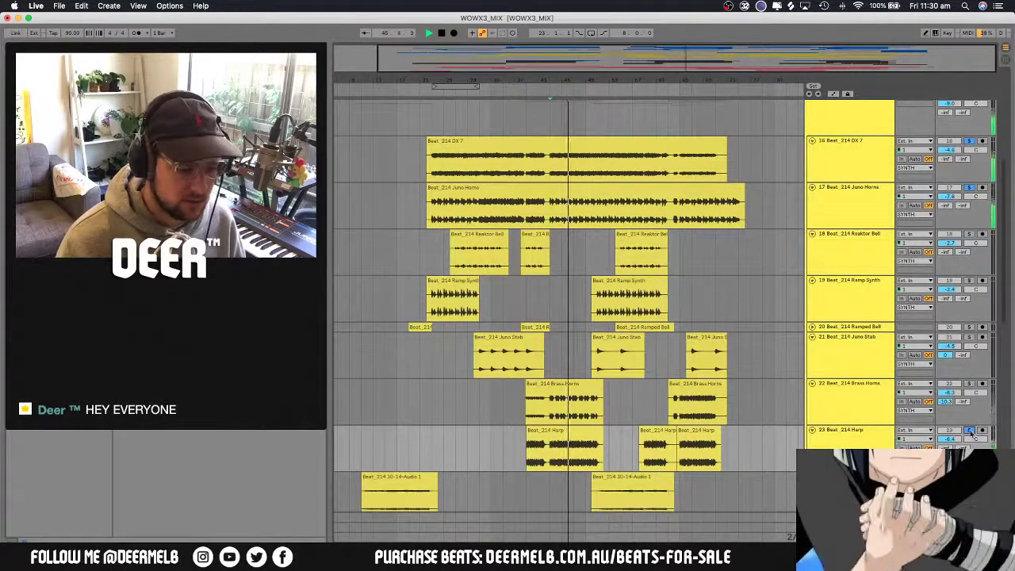
{"action": "left_click", "coordinate": [967, 386]}
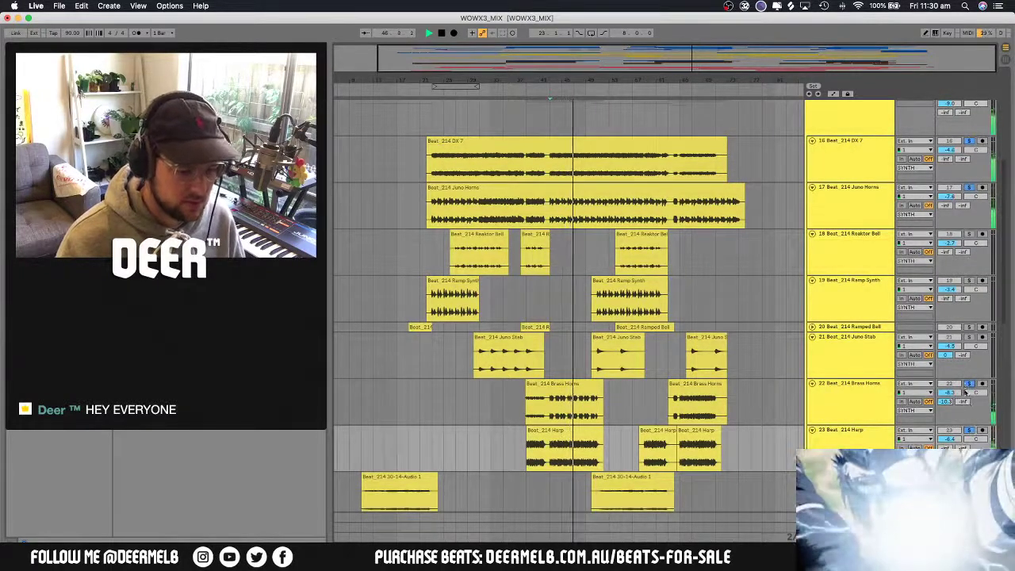
Compare the soloed parts without and with the Harp by switching its solo off and on, and stop playback
{"action": "left_click", "coordinate": [970, 430]}
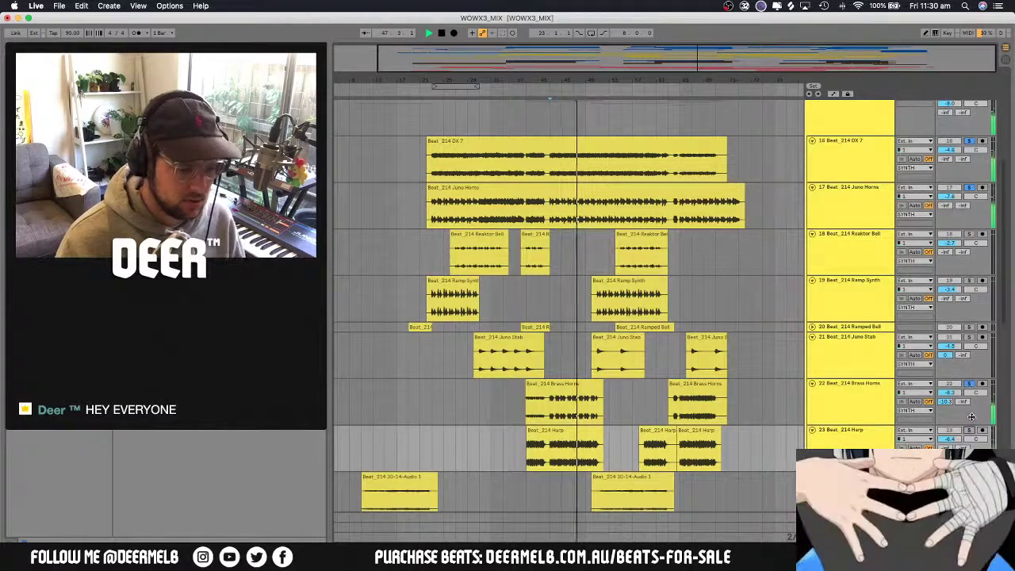
{"action": "scroll", "coordinate": [971, 416], "scroll_direction": "down", "scroll_amount": 1}
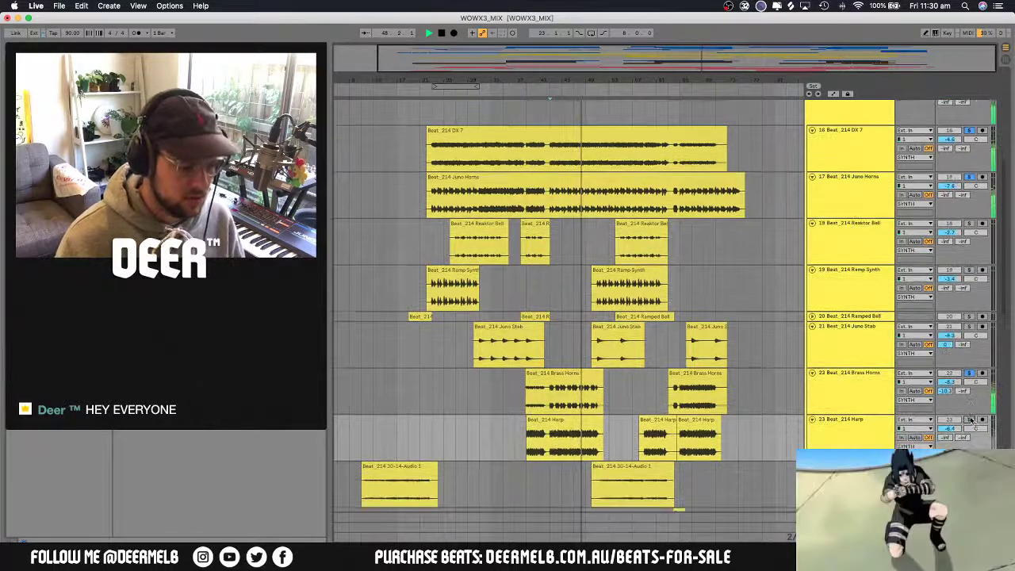
{"action": "left_click", "coordinate": [970, 421]}
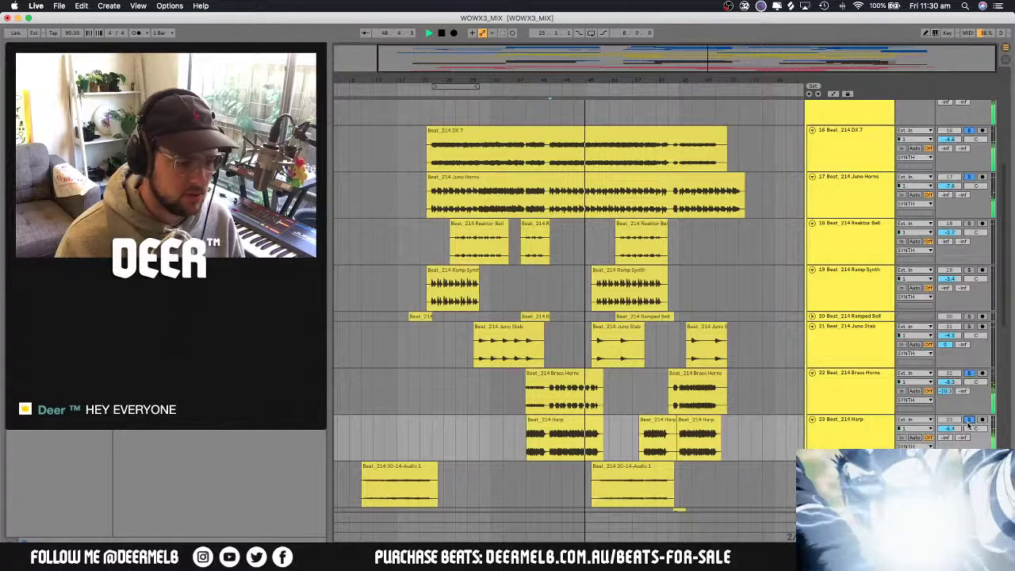
{"action": "key", "text": "space"}
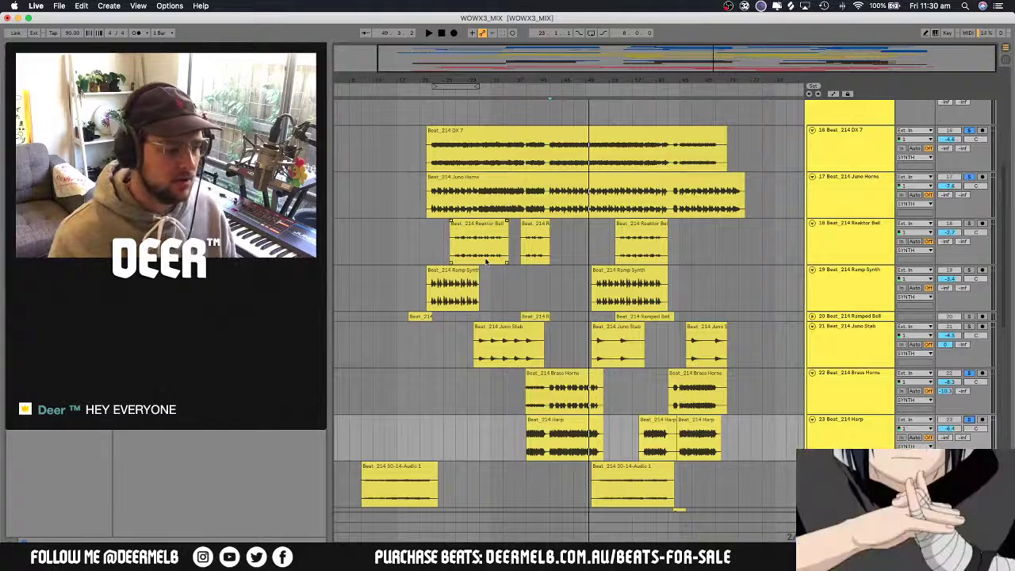
Select the DX 7, Juno Horns and both Ramp Synth clips one after another to review where each part plays
{"action": "scroll", "coordinate": [486, 262], "scroll_direction": "down", "scroll_amount": 1}
{"action": "scroll", "coordinate": [491, 260], "scroll_direction": "up", "scroll_amount": 5}
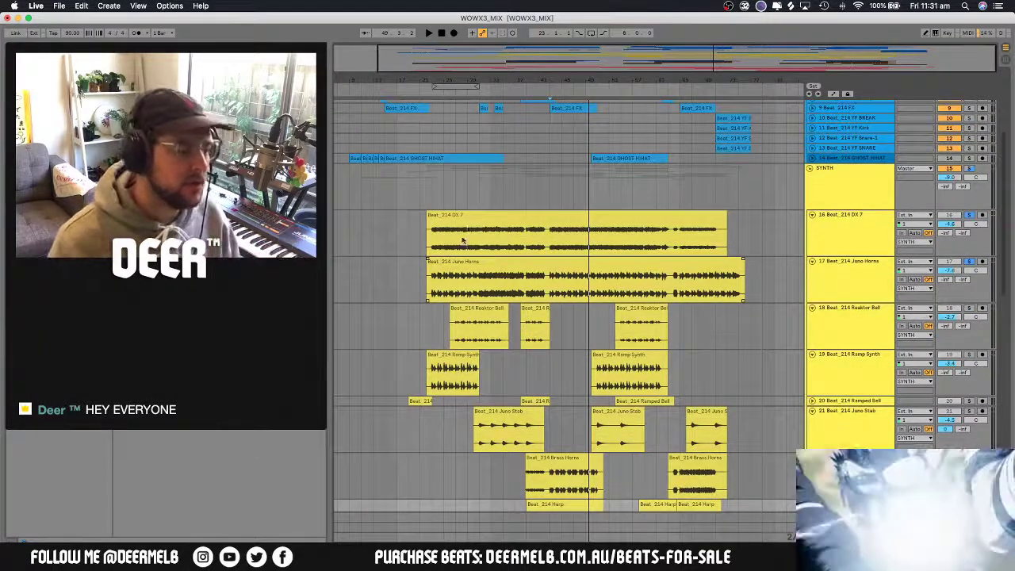
{"action": "left_click", "coordinate": [464, 241]}
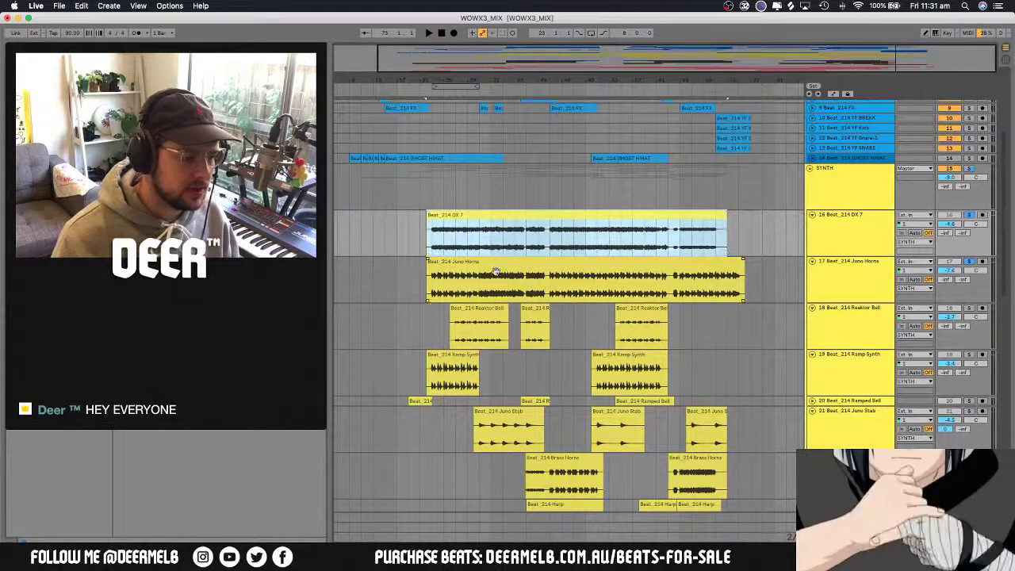
{"action": "left_click", "coordinate": [495, 271]}
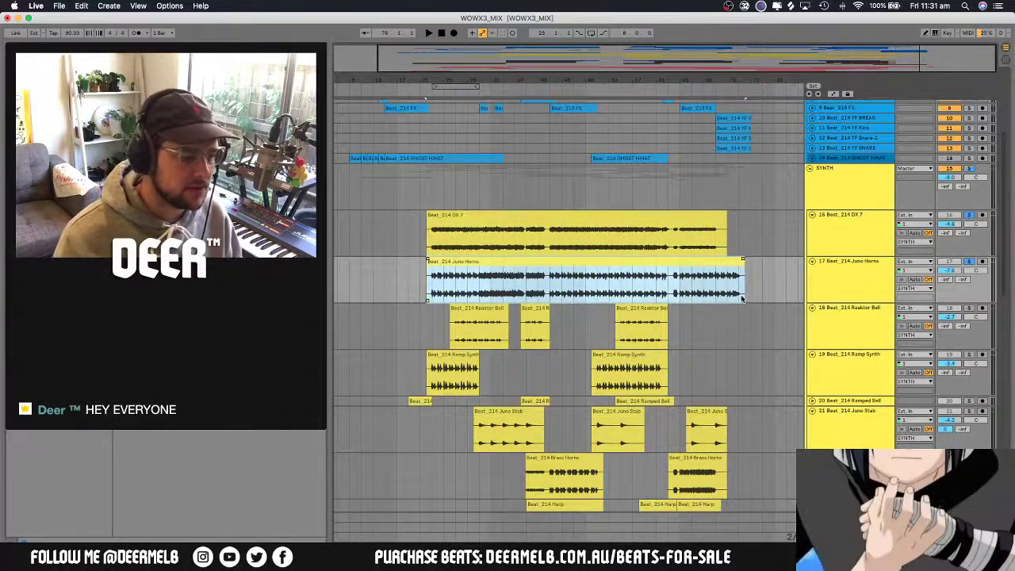
{"action": "scroll", "coordinate": [685, 315], "scroll_direction": "down", "scroll_amount": 2}
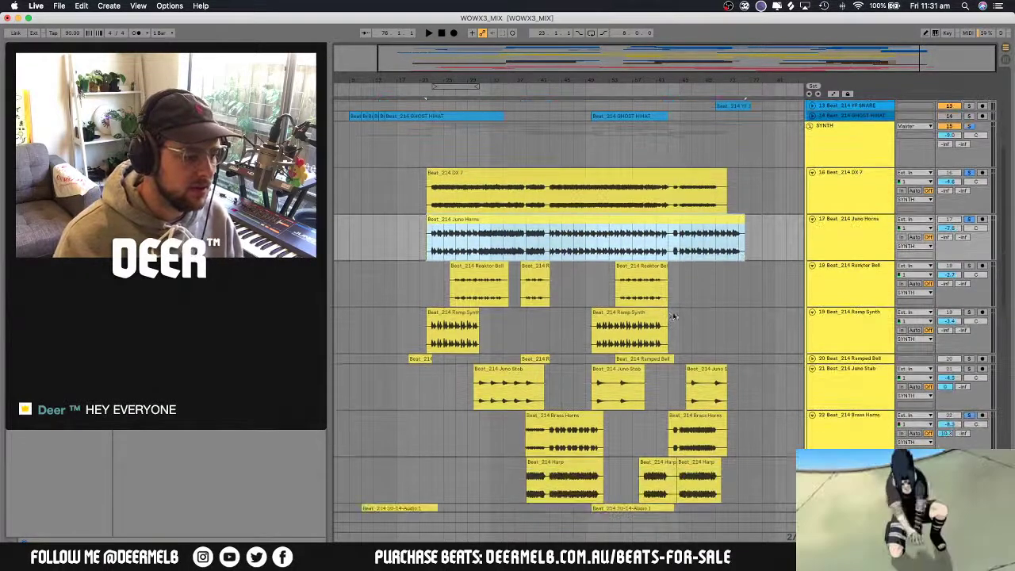
{"action": "left_click", "coordinate": [452, 321]}
{"action": "left_click", "coordinate": [649, 315], "text": "shift"}
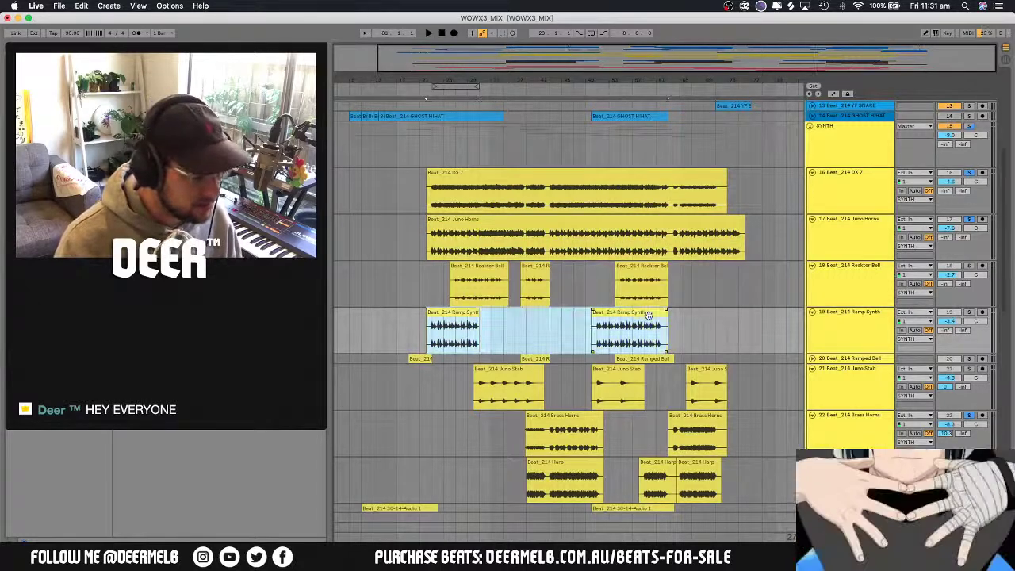
{"action": "left_click", "coordinate": [433, 328]}
{"action": "left_click", "coordinate": [615, 328]}
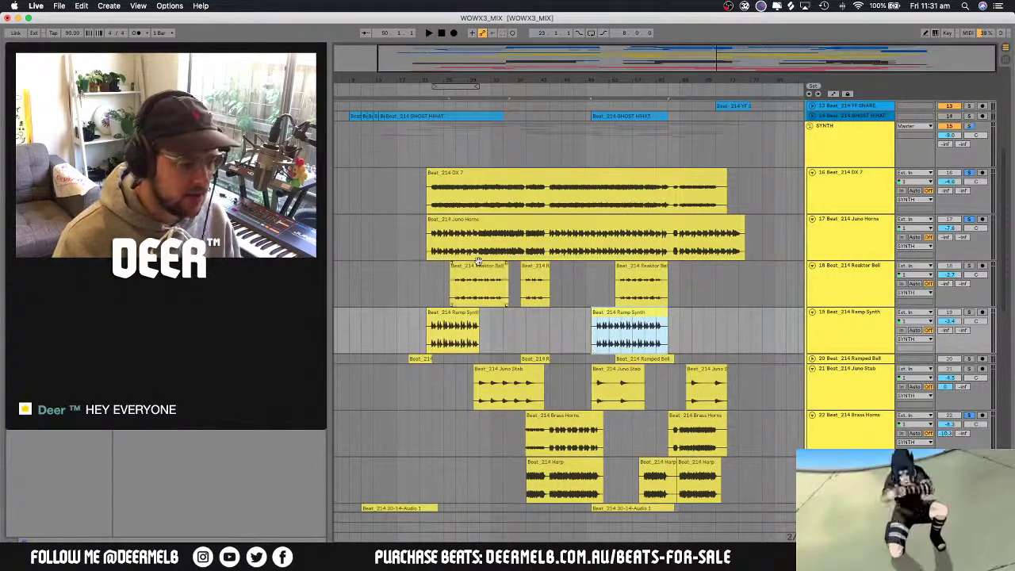
Select the Reaktor Bell clips and the Ramped Bell clips in turn to review their places in the arrangement
{"action": "left_click", "coordinate": [478, 268]}
{"action": "left_click", "coordinate": [636, 274], "text": "shift"}
{"action": "left_click", "coordinate": [478, 361]}
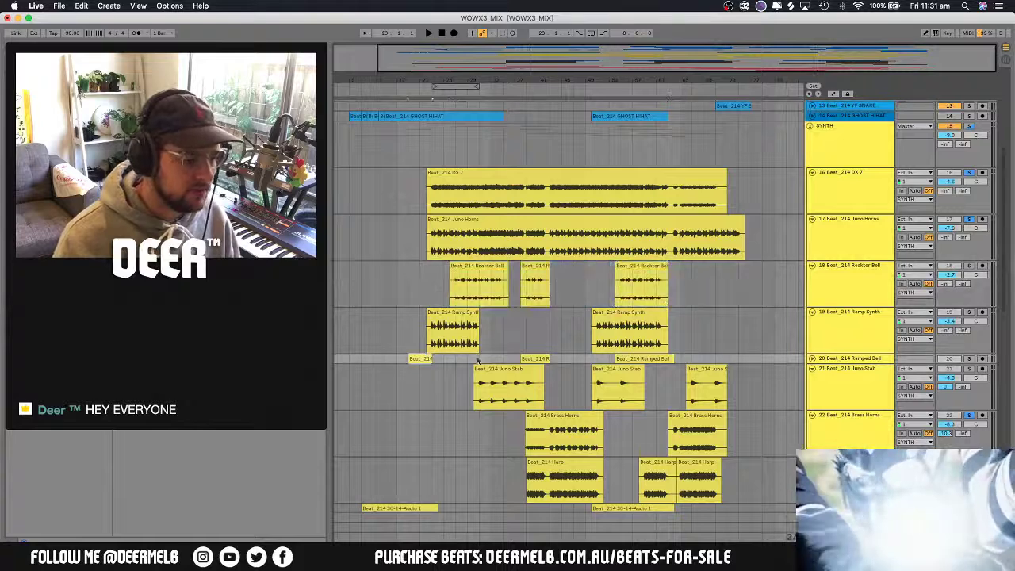
{"action": "left_click", "coordinate": [665, 358], "text": "shift"}
Solo the 30-14-Audio 1 track, play its first clip and its second from bar 53, and remove the solo
{"action": "scroll", "coordinate": [663, 356], "scroll_direction": "down", "scroll_amount": 3}
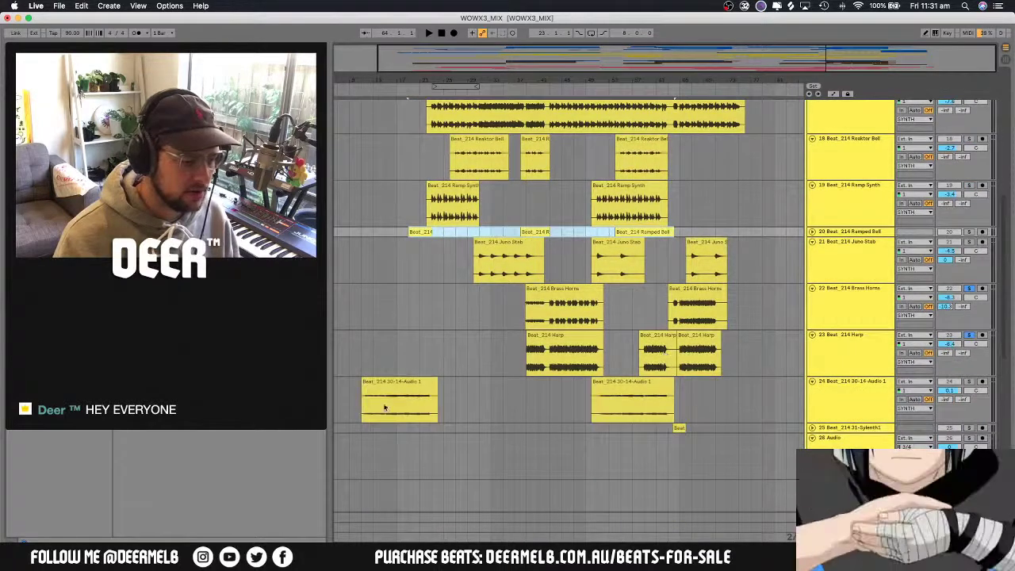
{"action": "left_click", "coordinate": [384, 407]}
{"action": "key", "text": "space"}
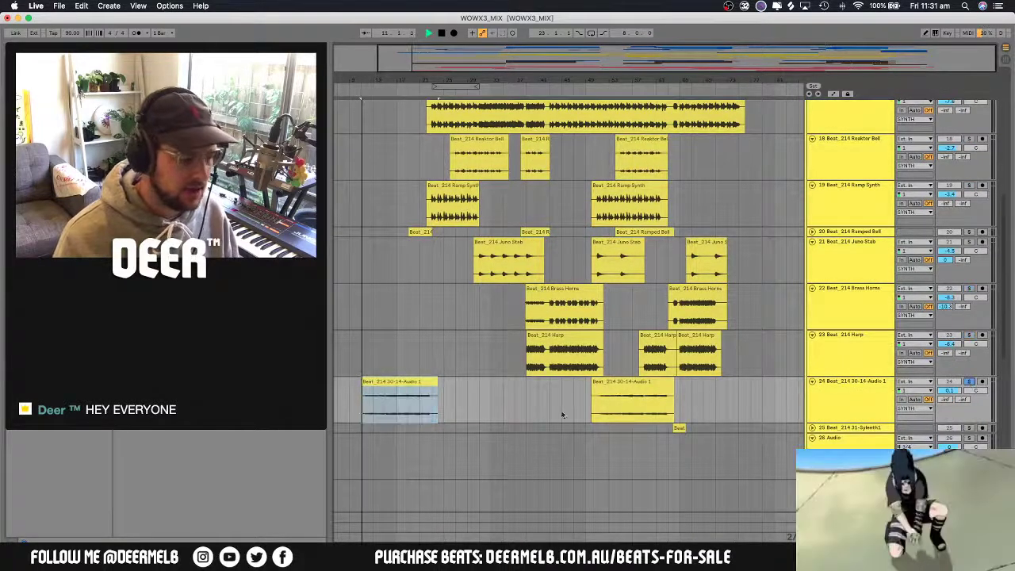
{"action": "left_click", "coordinate": [563, 415]}
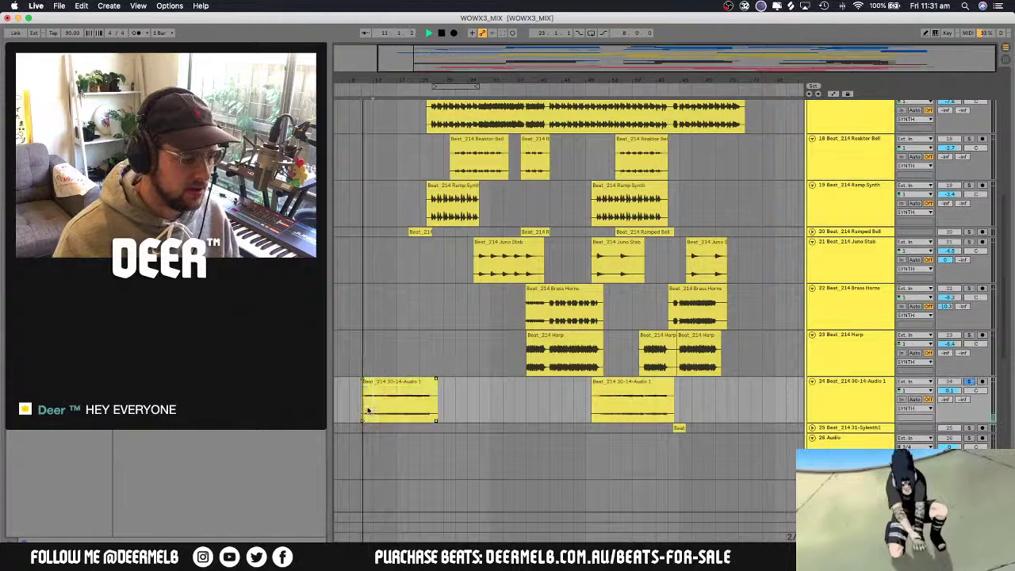
{"action": "left_click", "coordinate": [610, 410]}
{"action": "left_click", "coordinate": [969, 383]}
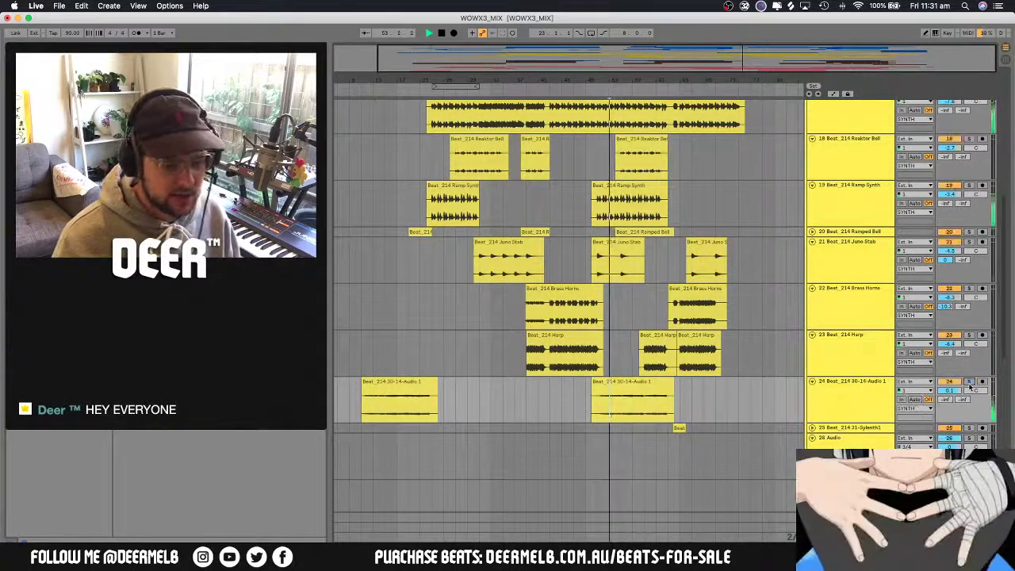
Stop playback and fold the Juno Stab, Brass Horns, Harp, Ramp Synth, Reaktor Bell and 30-14-Audio 1 tracks
{"action": "scroll", "coordinate": [797, 385], "scroll_direction": "down", "scroll_amount": 3}
{"action": "scroll", "coordinate": [797, 385], "scroll_direction": "up", "scroll_amount": 4}
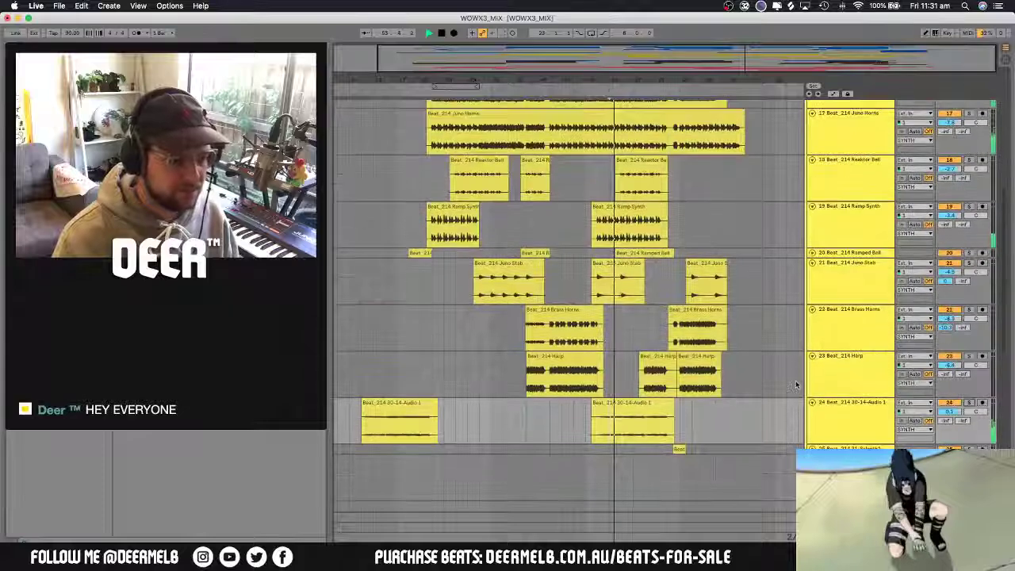
{"action": "left_click", "coordinate": [812, 263]}
{"action": "left_click", "coordinate": [812, 273]}
{"action": "left_click", "coordinate": [813, 283]}
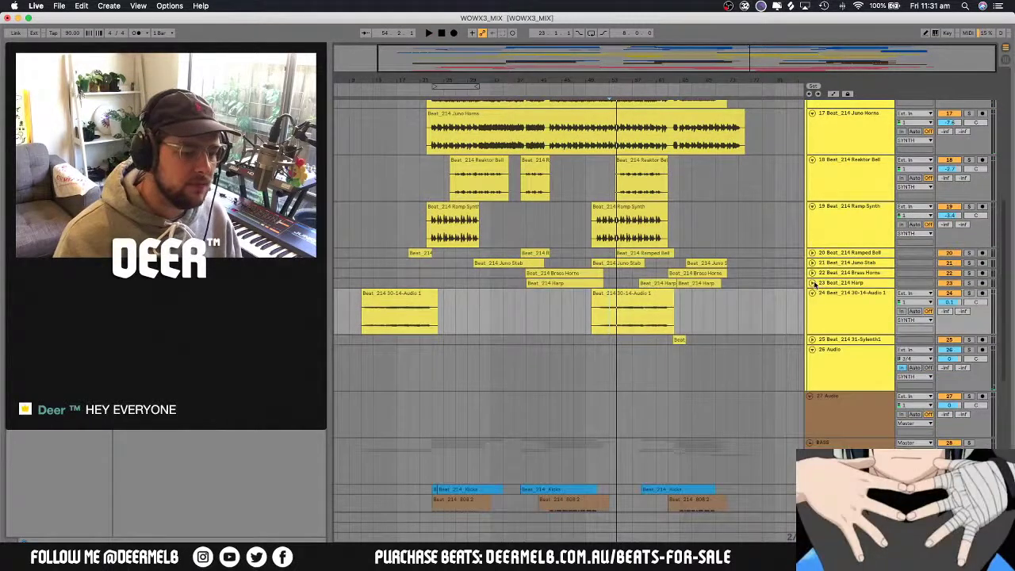
{"action": "left_click", "coordinate": [812, 206]}
{"action": "left_click", "coordinate": [812, 160]}
{"action": "scroll", "coordinate": [796, 227], "scroll_direction": "up", "scroll_amount": 4}
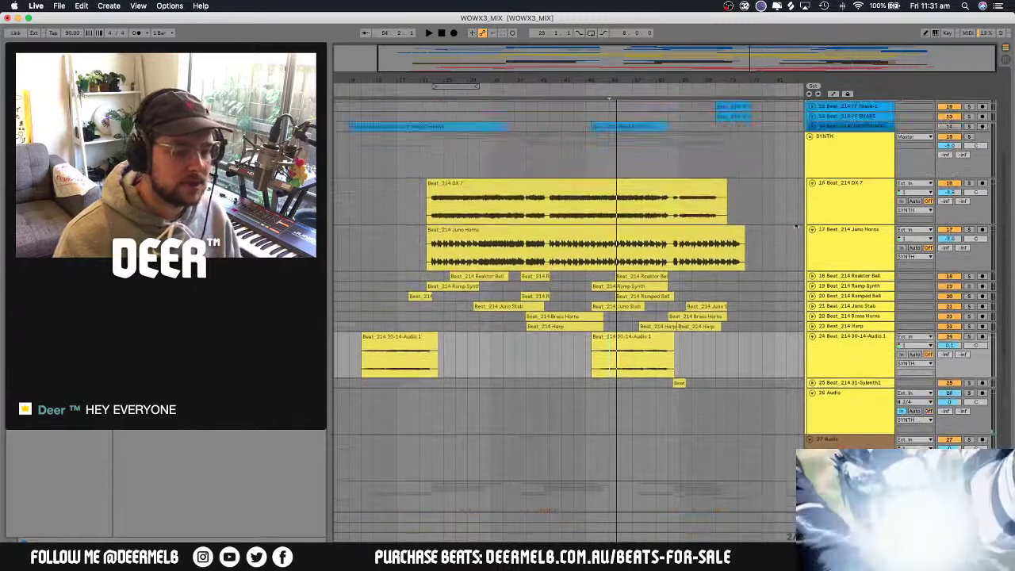
{"action": "left_click", "coordinate": [812, 336]}
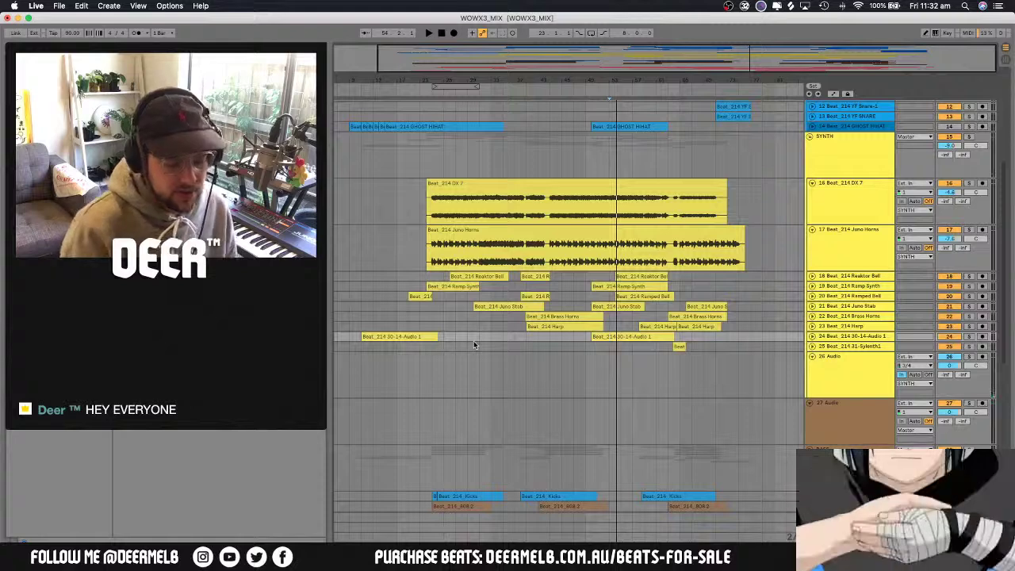
Solo the SYNTH group, place the playback start at bar 59, and clear the solo to hear the full mix
{"action": "left_click", "coordinate": [969, 137]}
{"action": "left_click", "coordinate": [639, 167]}
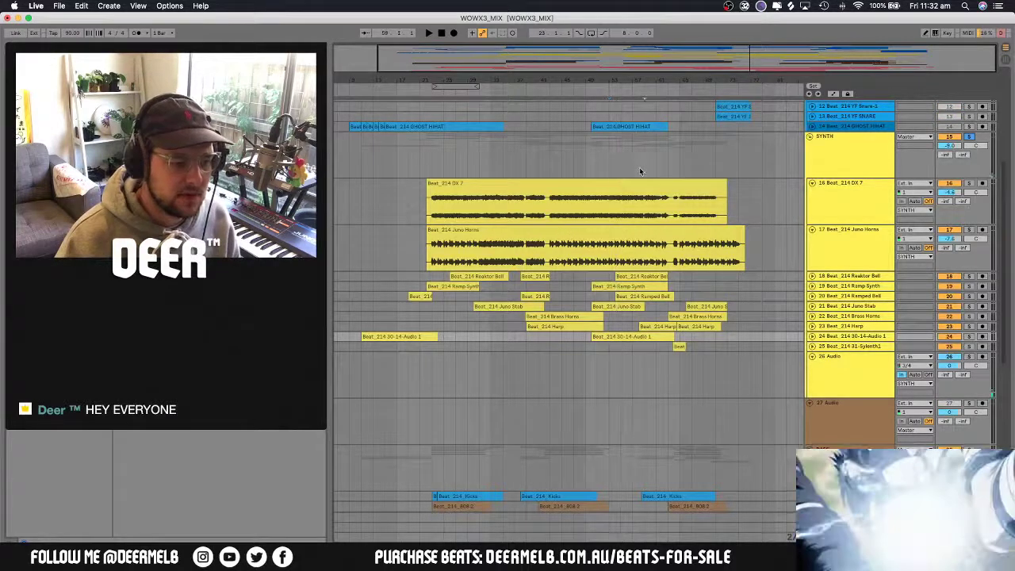
{"action": "left_click", "coordinate": [967, 138]}
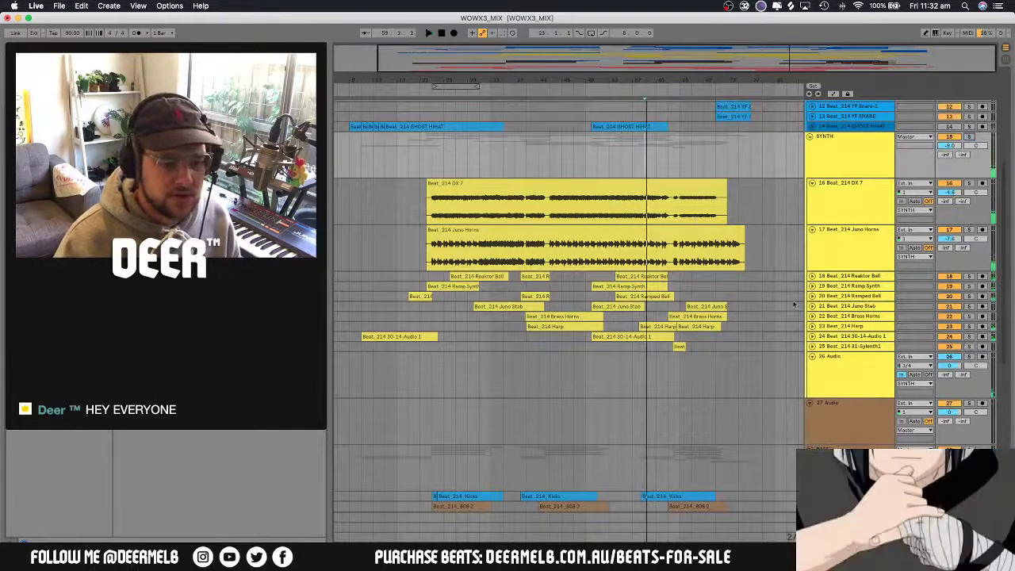
Play the full mix briefly from bar 57, where the third group of bass clips begins
{"action": "scroll", "coordinate": [873, 370], "scroll_direction": "down", "scroll_amount": 10}
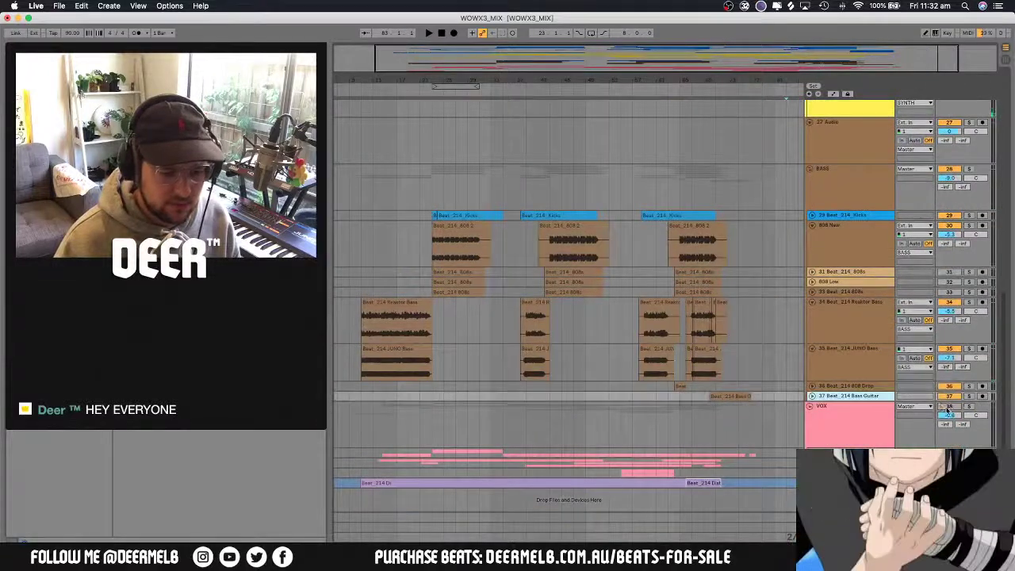
{"action": "left_click", "coordinate": [632, 168]}
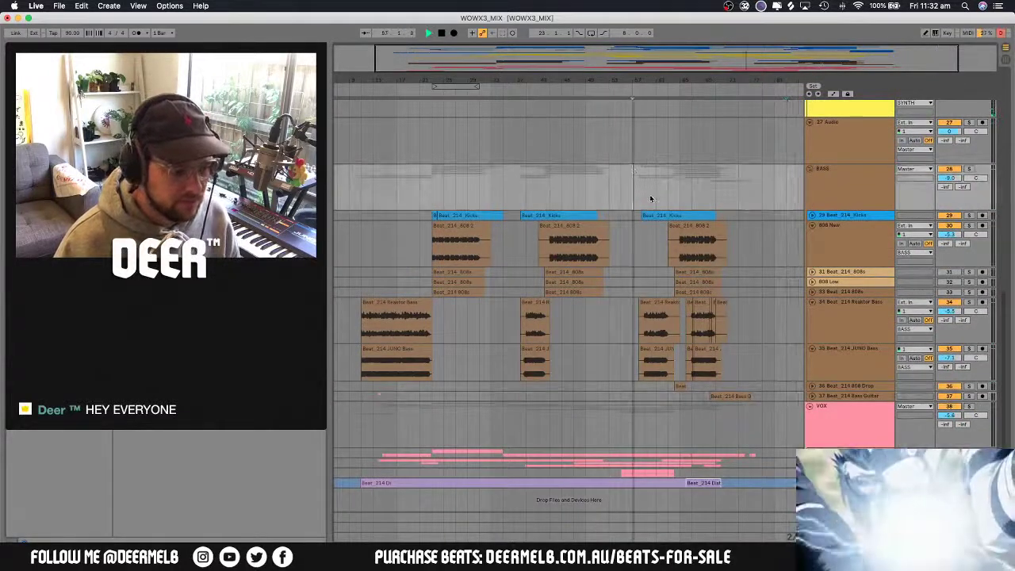
{"action": "scroll", "coordinate": [643, 190], "scroll_direction": "up", "scroll_amount": 8}
{"action": "key", "text": "space"}
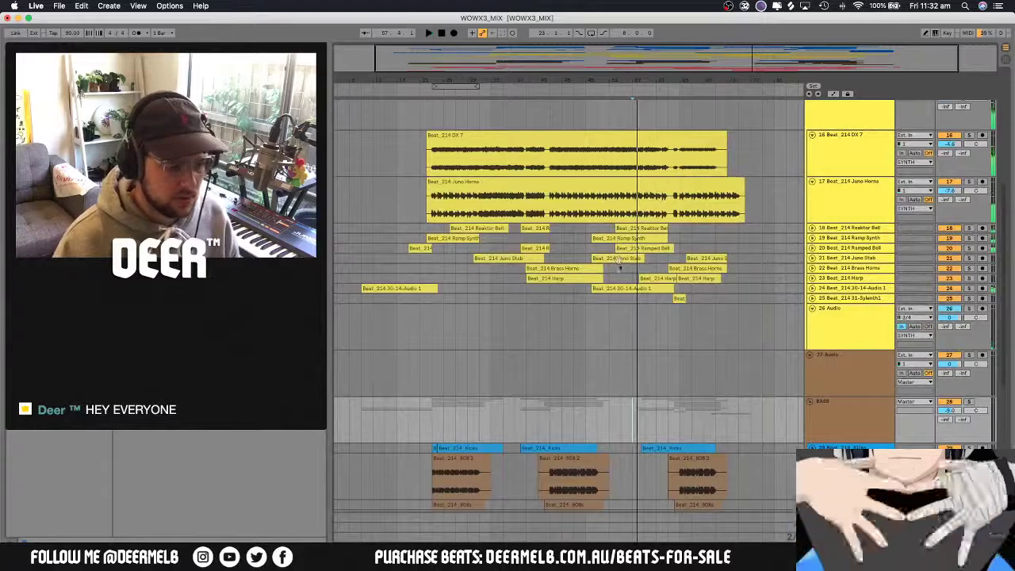
Play the mix from the opening bass section and again from bar 21, just before the first Kicks clip
{"action": "scroll", "coordinate": [615, 286], "scroll_direction": "down", "scroll_amount": 5}
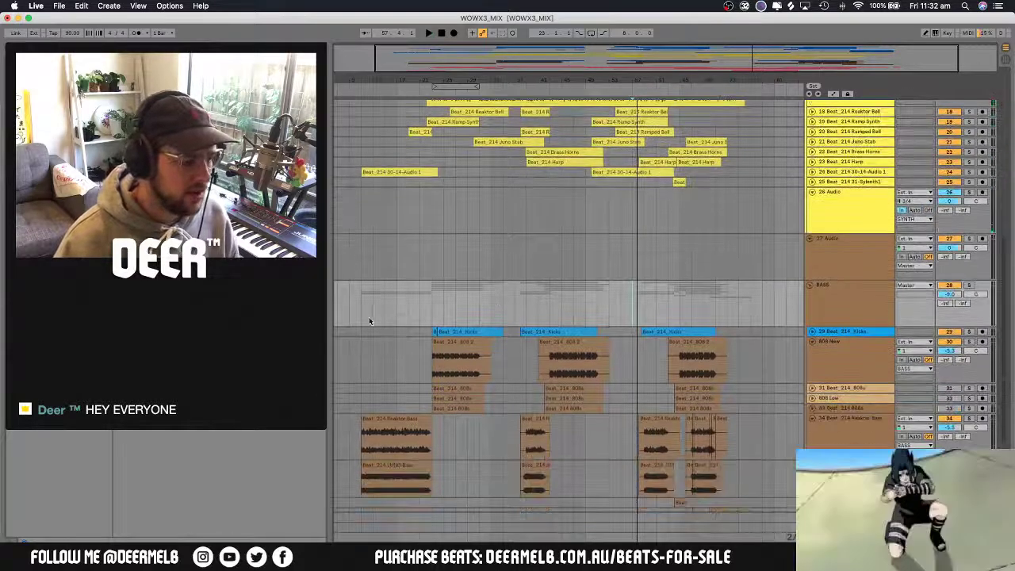
{"action": "left_click", "coordinate": [373, 313]}
{"action": "scroll", "coordinate": [440, 242], "scroll_direction": "down", "scroll_amount": 5}
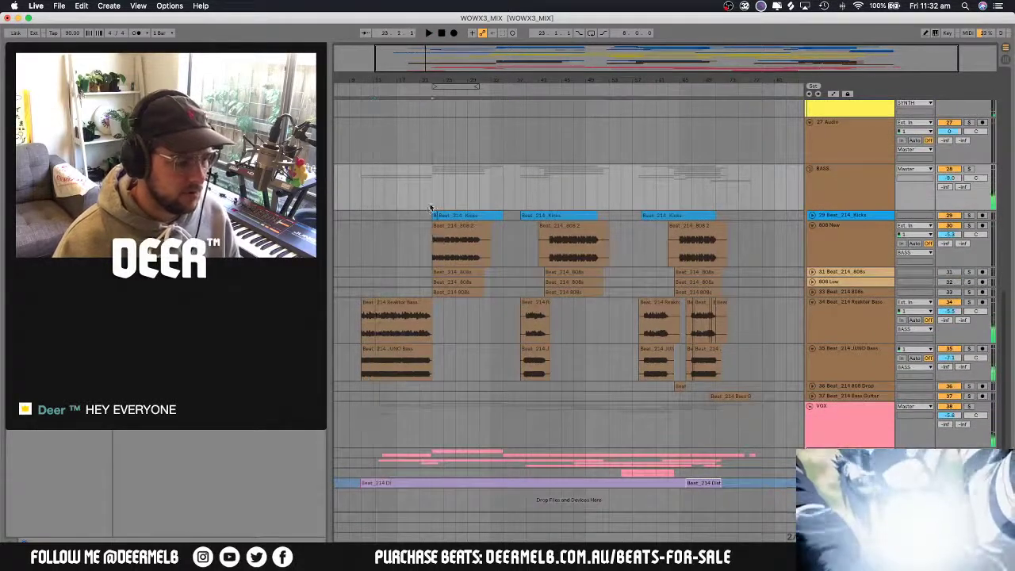
{"action": "left_click", "coordinate": [421, 208]}
{"action": "key", "text": "space"}
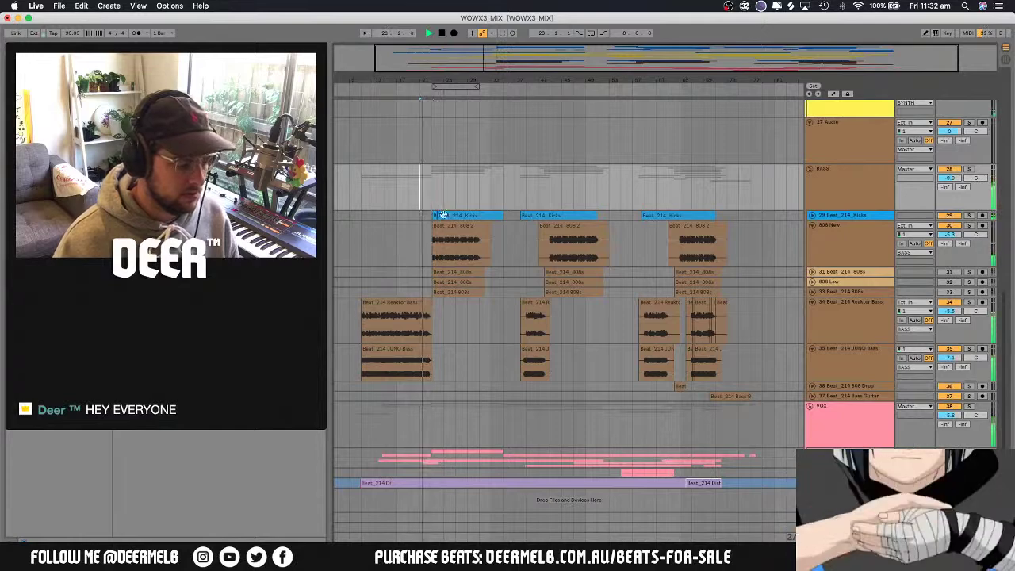
Move the playback start in the BASS group to bar 17 and to bar 57, and play the mix from there
{"action": "scroll", "coordinate": [444, 222], "scroll_direction": "up", "scroll_amount": 2}
{"action": "scroll", "coordinate": [444, 224], "scroll_direction": "up", "scroll_amount": 1}
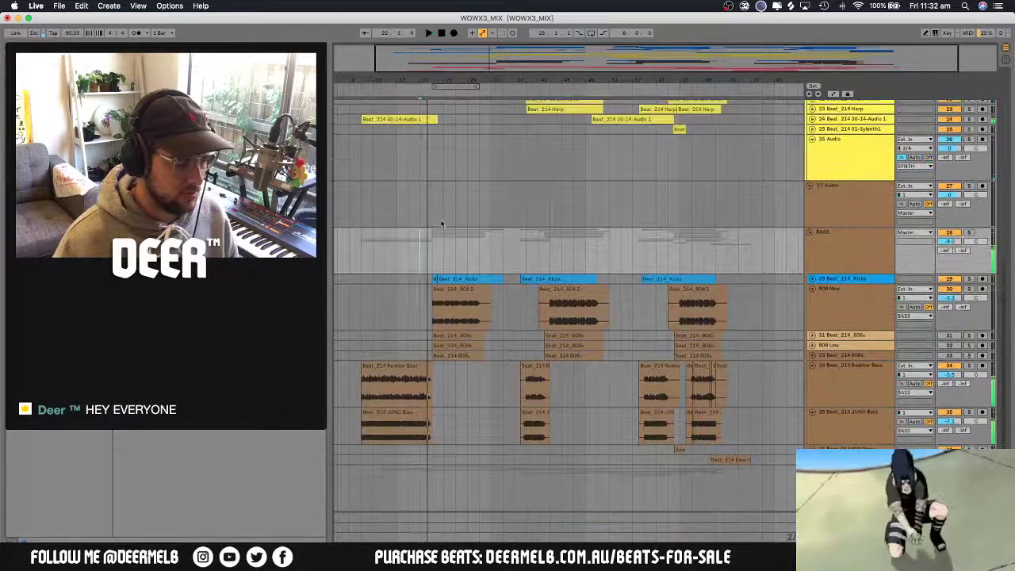
{"action": "left_click", "coordinate": [399, 254]}
{"action": "scroll", "coordinate": [517, 247], "scroll_direction": "up", "scroll_amount": 5}
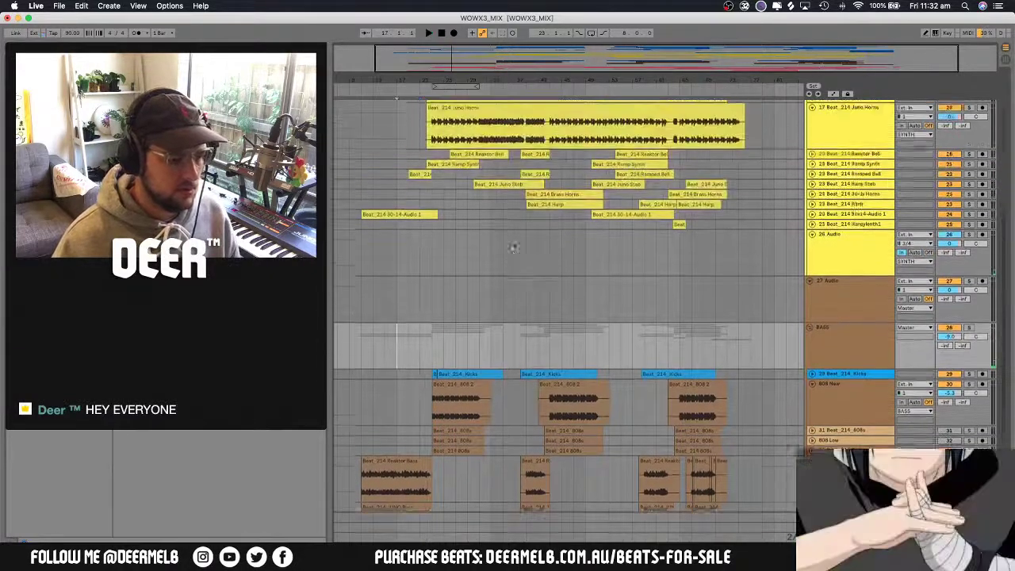
{"action": "left_click", "coordinate": [636, 356]}
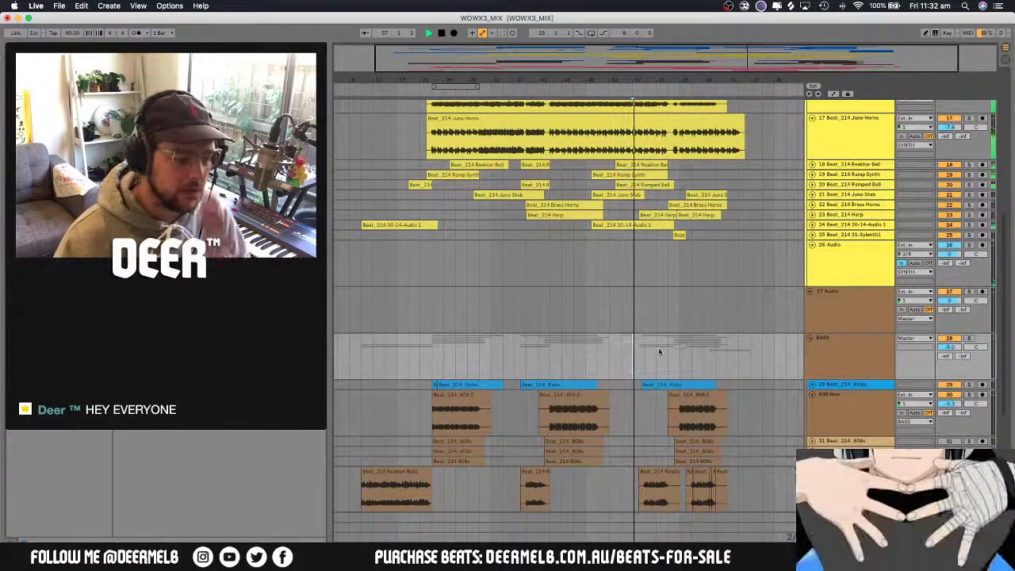
Play the mix again from bar 57 and move the playback start in the BASS group to bar 59
{"action": "key", "text": "space"}
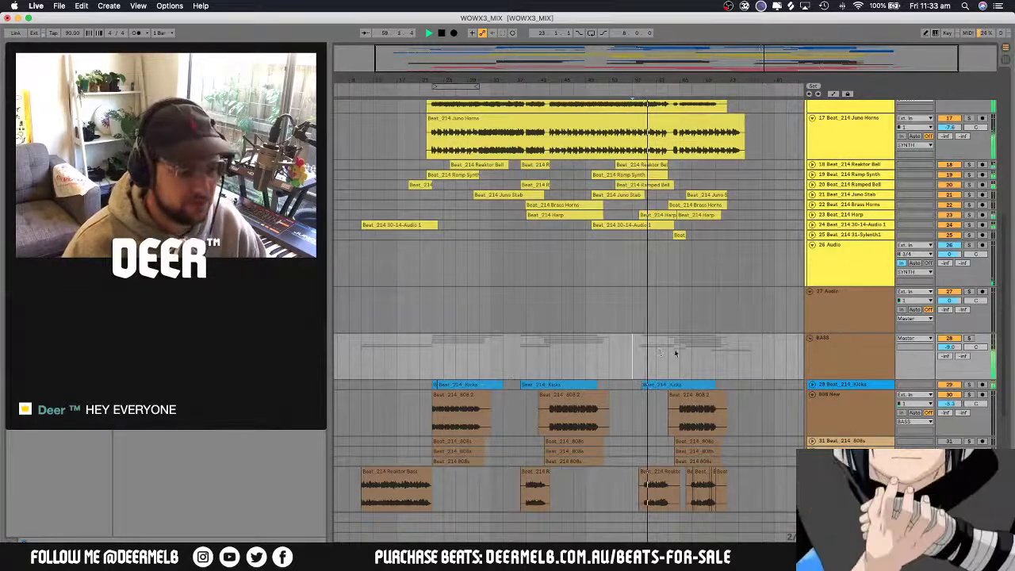
{"action": "key", "text": "space"}
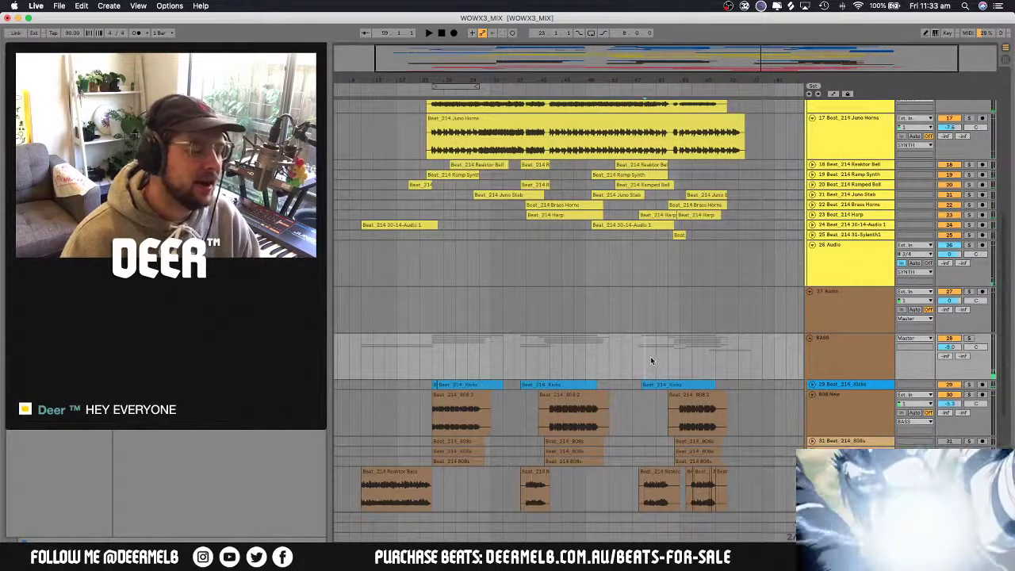
{"action": "left_click", "coordinate": [646, 358]}
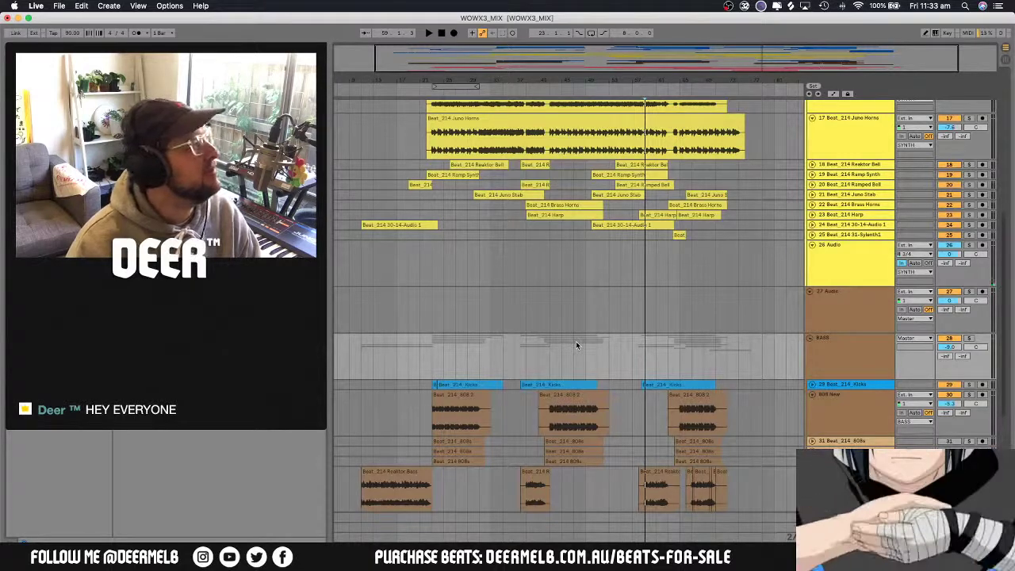
Play the opening bass section of the mix from bar 17 and from bar 15
{"action": "left_click", "coordinate": [398, 360]}
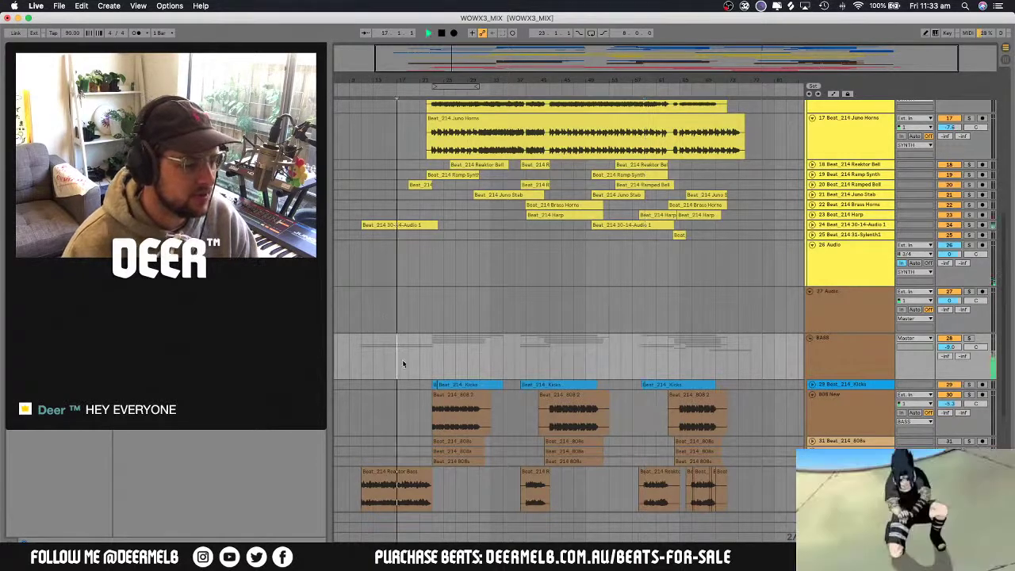
{"action": "key", "text": "space"}
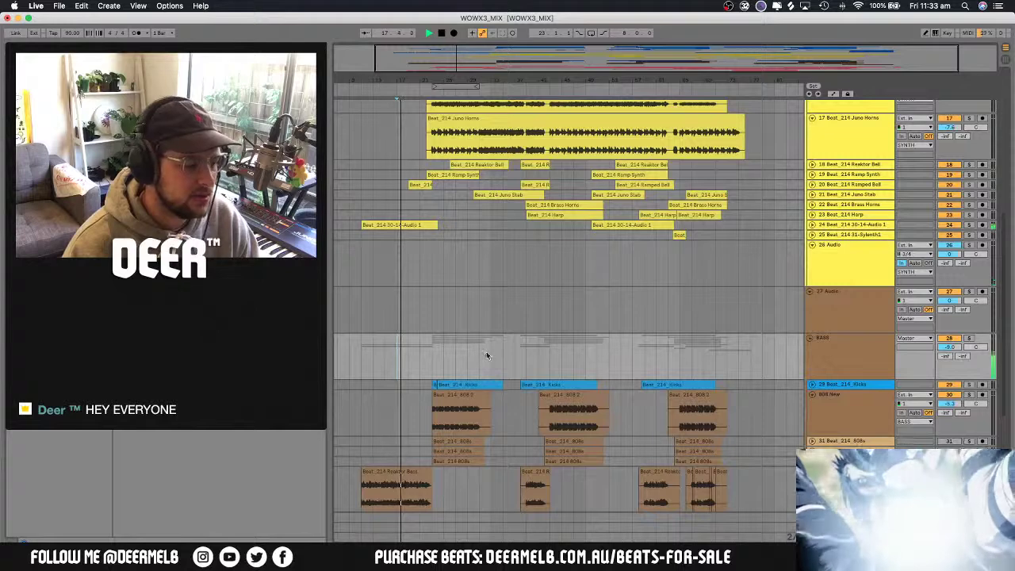
{"action": "left_click", "coordinate": [387, 366]}
{"action": "key", "text": "space"}
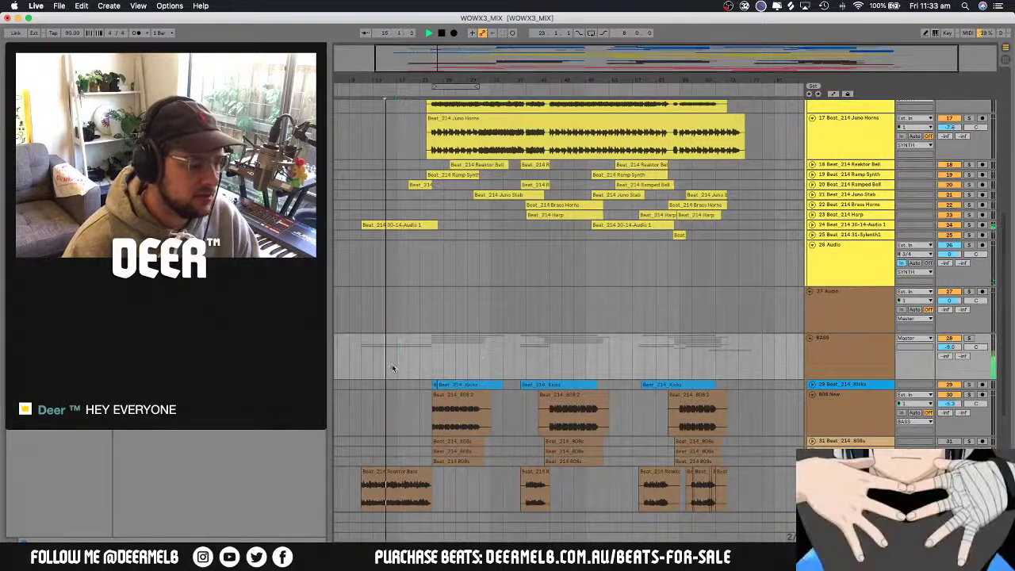
Play the mix from bar 25, where the first 808 clips begin, and from bar 35, where the first Kicks section ends
{"action": "left_click", "coordinate": [433, 356]}
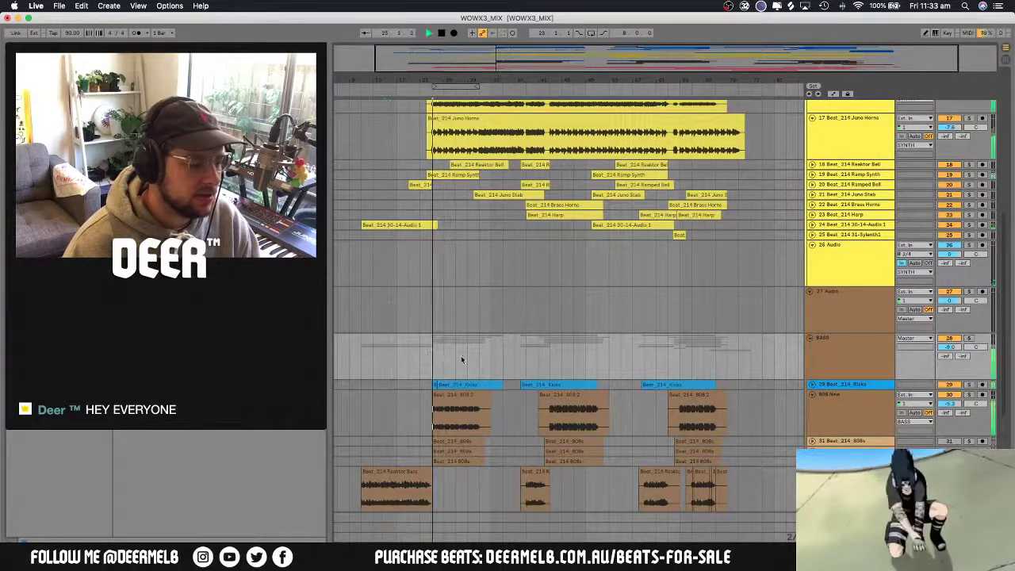
{"action": "key", "text": "space"}
{"action": "scroll", "coordinate": [483, 353], "scroll_direction": "down", "scroll_amount": 1}
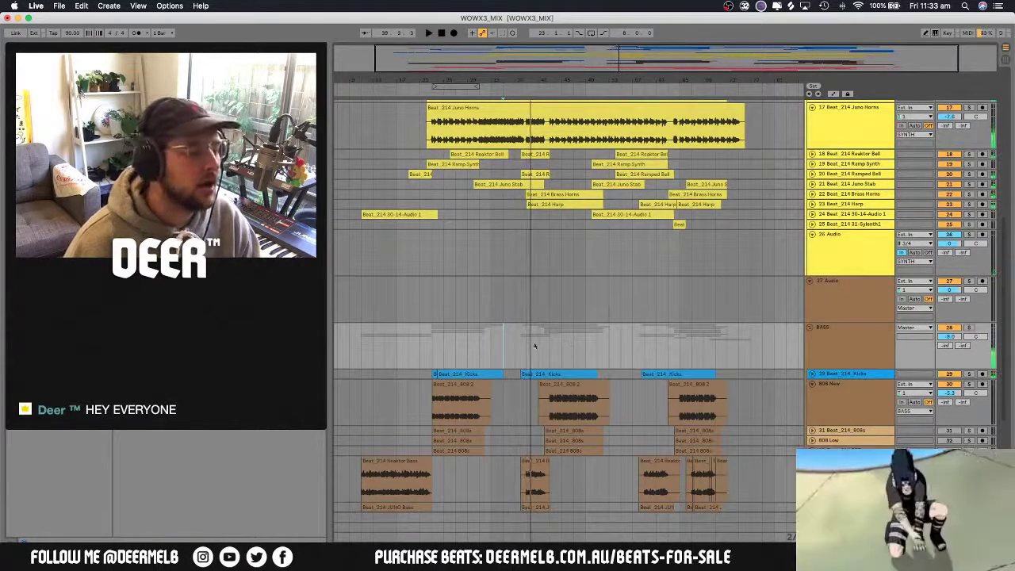
{"action": "left_click", "coordinate": [503, 343]}
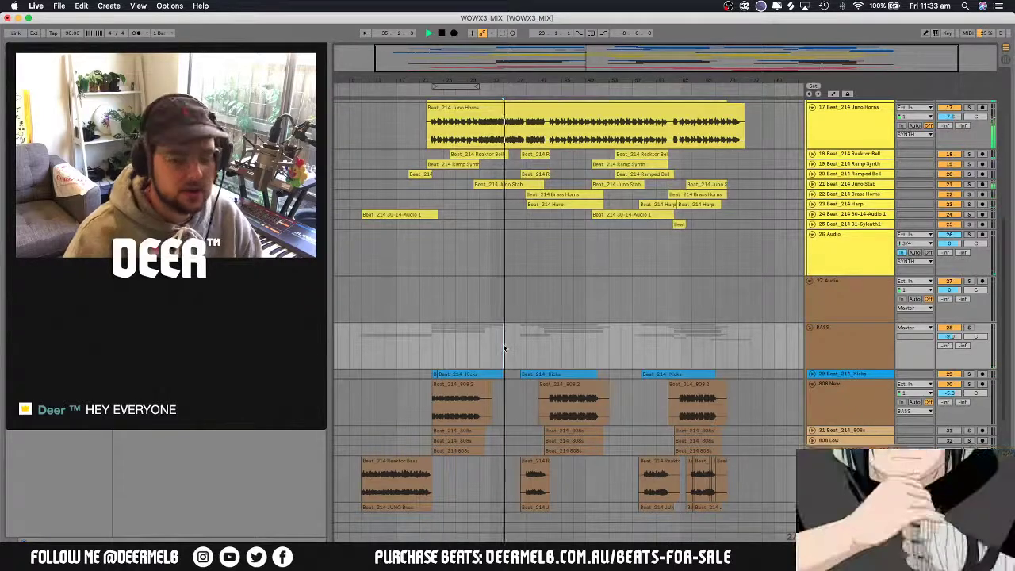
{"action": "key", "text": "space"}
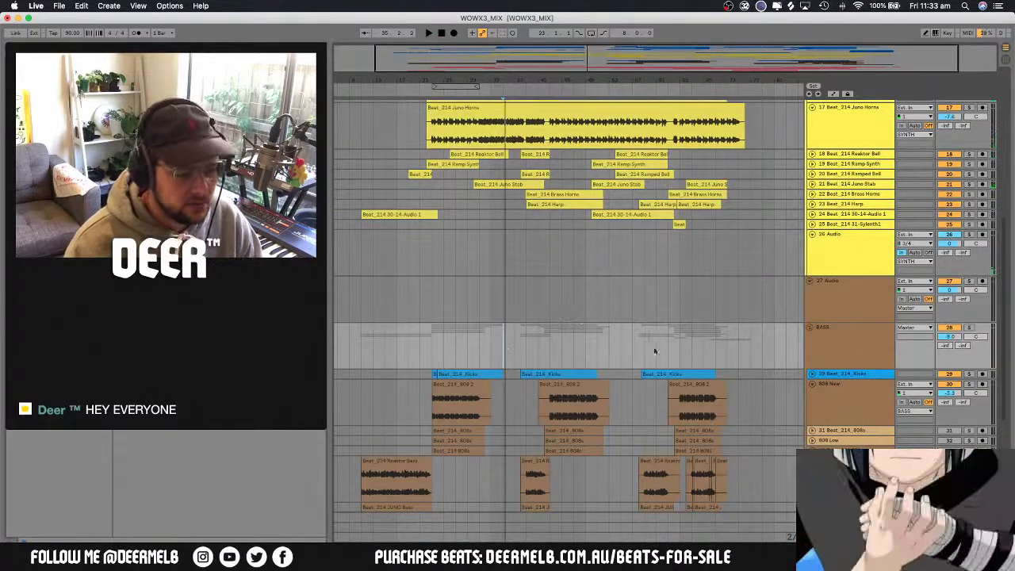
Play the mix from bar 59 and examine which synth, bass and vocal layers are active in that section
{"action": "left_click", "coordinate": [650, 347]}
{"action": "key", "text": "space"}
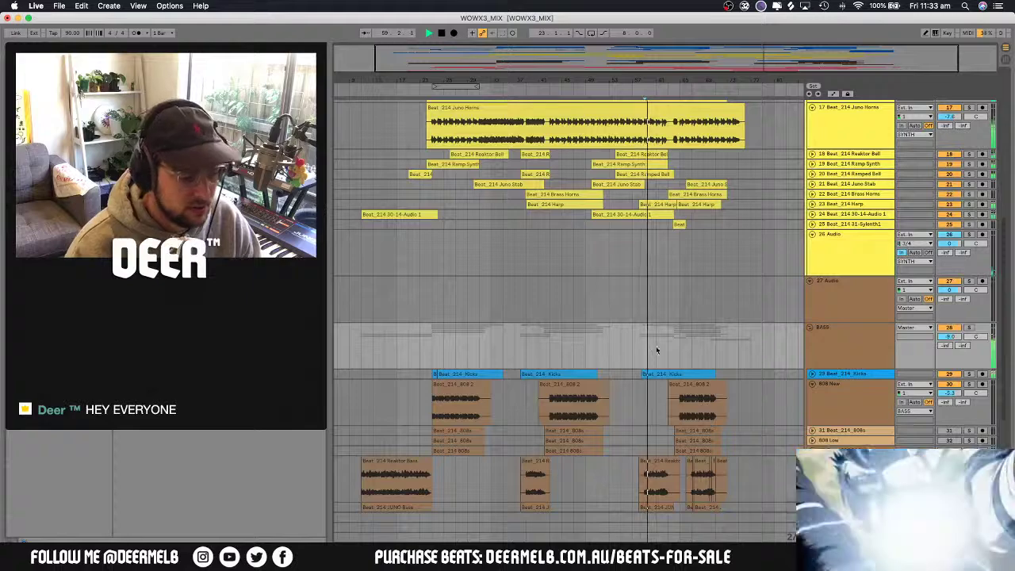
{"action": "scroll", "coordinate": [656, 350], "scroll_direction": "down", "scroll_amount": 4}
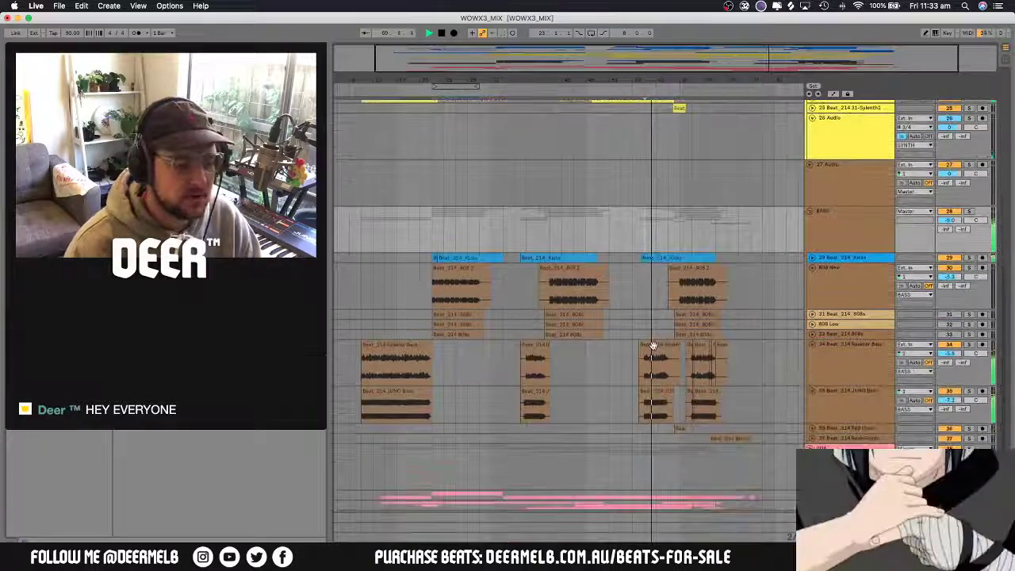
{"action": "scroll", "coordinate": [652, 346], "scroll_direction": "up", "scroll_amount": 4}
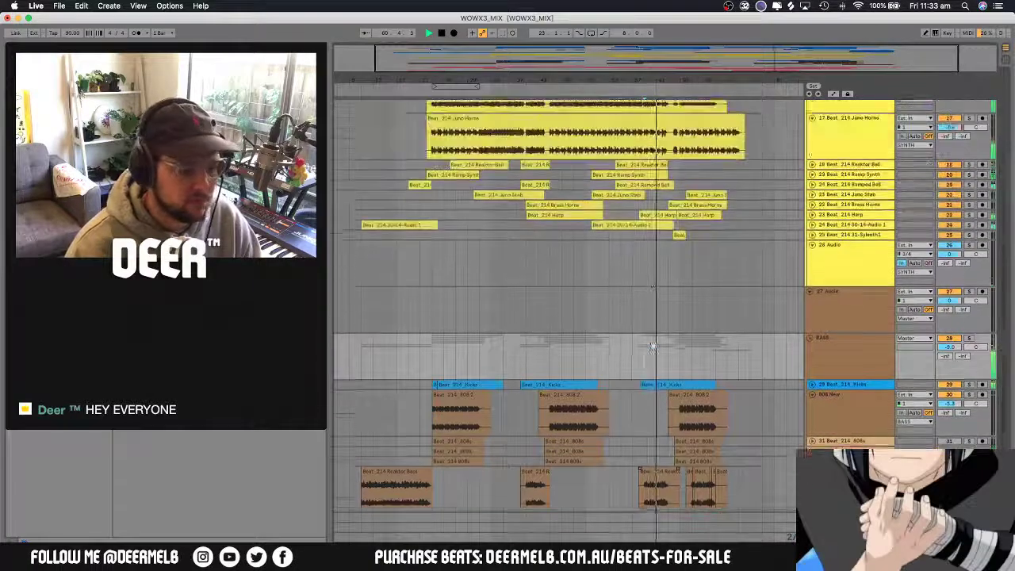
{"action": "scroll", "coordinate": [652, 347], "scroll_direction": "up", "scroll_amount": 6}
{"action": "scroll", "coordinate": [655, 349], "scroll_direction": "down", "scroll_amount": 3}
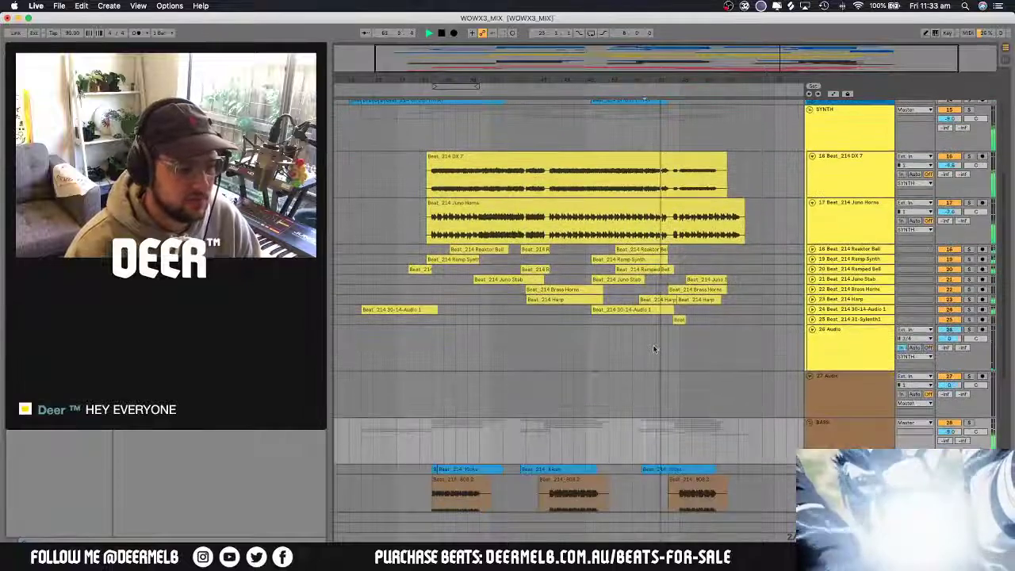
{"action": "scroll", "coordinate": [654, 349], "scroll_direction": "down", "scroll_amount": 2}
{"action": "scroll", "coordinate": [654, 349], "scroll_direction": "down", "scroll_amount": 3}
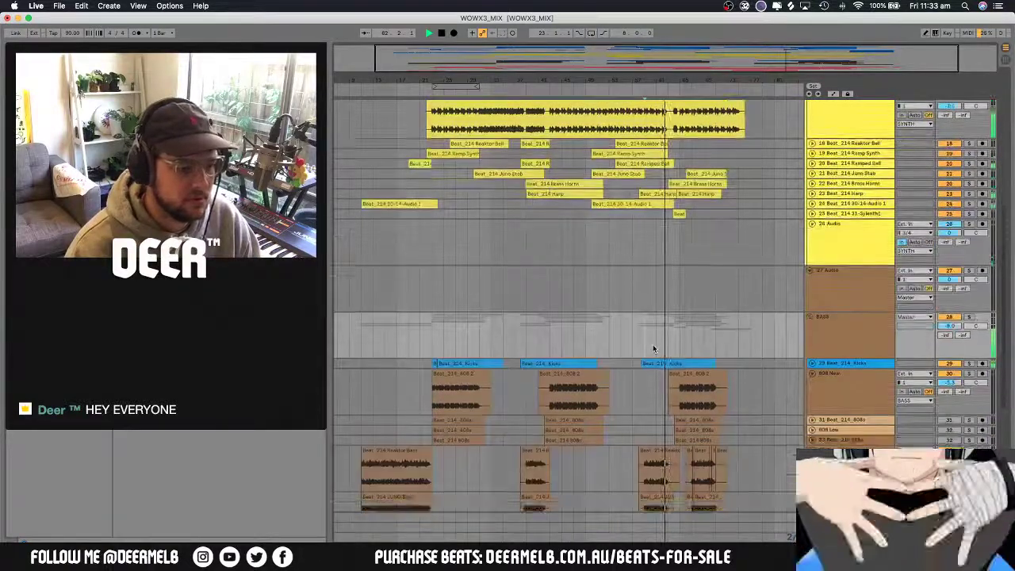
{"action": "scroll", "coordinate": [653, 349], "scroll_direction": "down", "scroll_amount": 4}
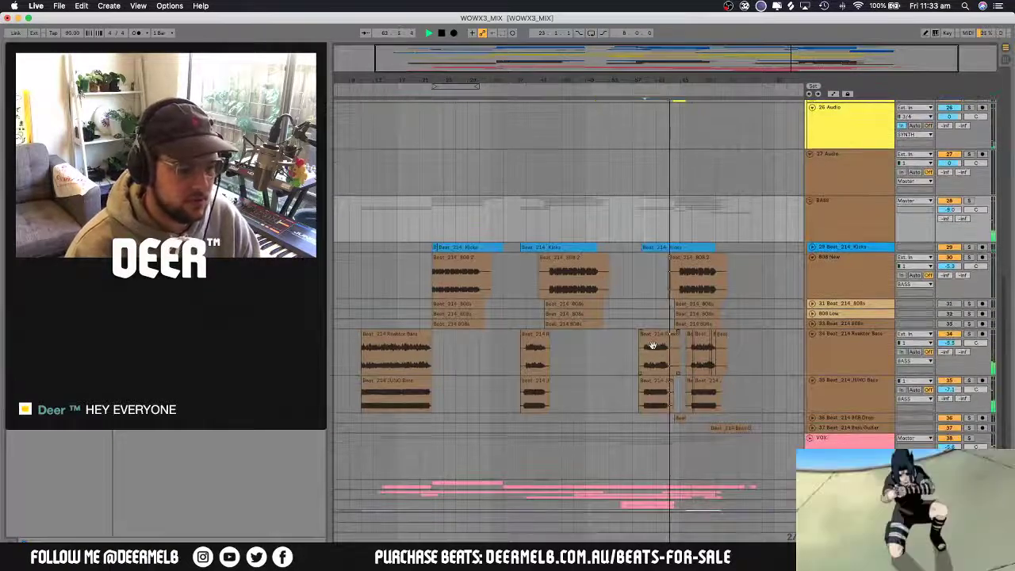
{"action": "scroll", "coordinate": [652, 344], "scroll_direction": "up", "scroll_amount": 7}
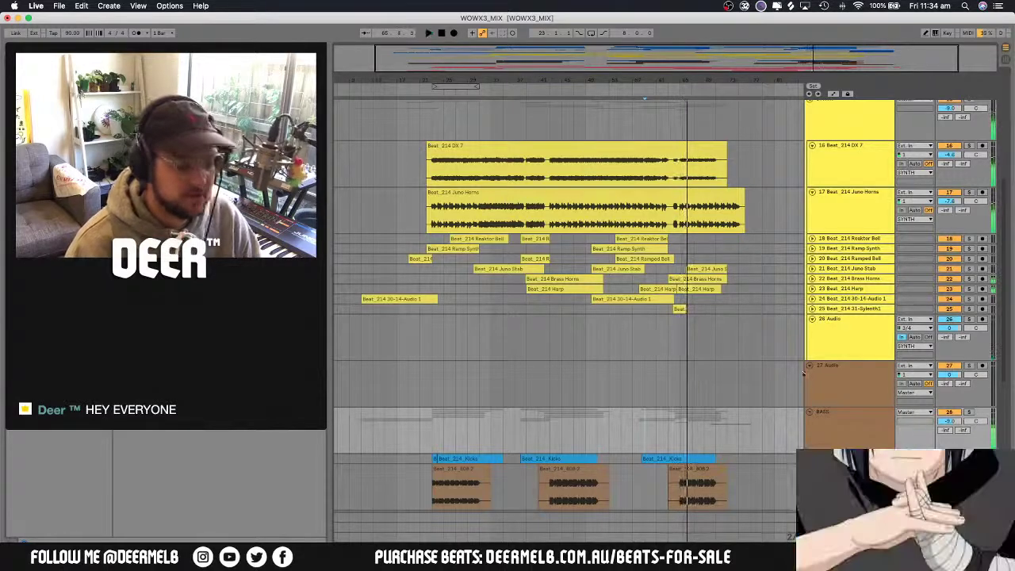
{"action": "scroll", "coordinate": [803, 373], "scroll_direction": "down", "scroll_amount": 5}
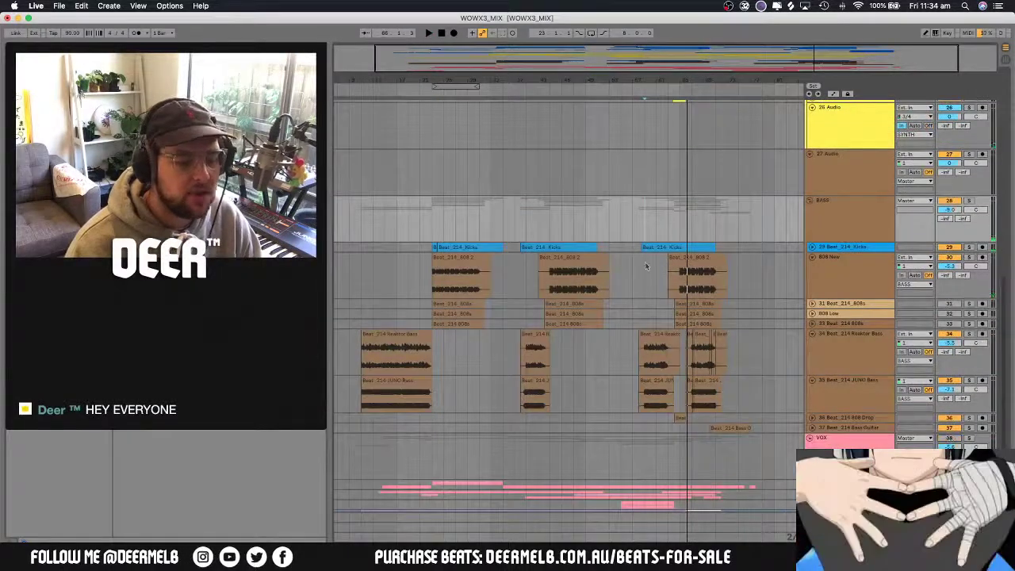
{"action": "scroll", "coordinate": [646, 266], "scroll_direction": "up", "scroll_amount": 4}
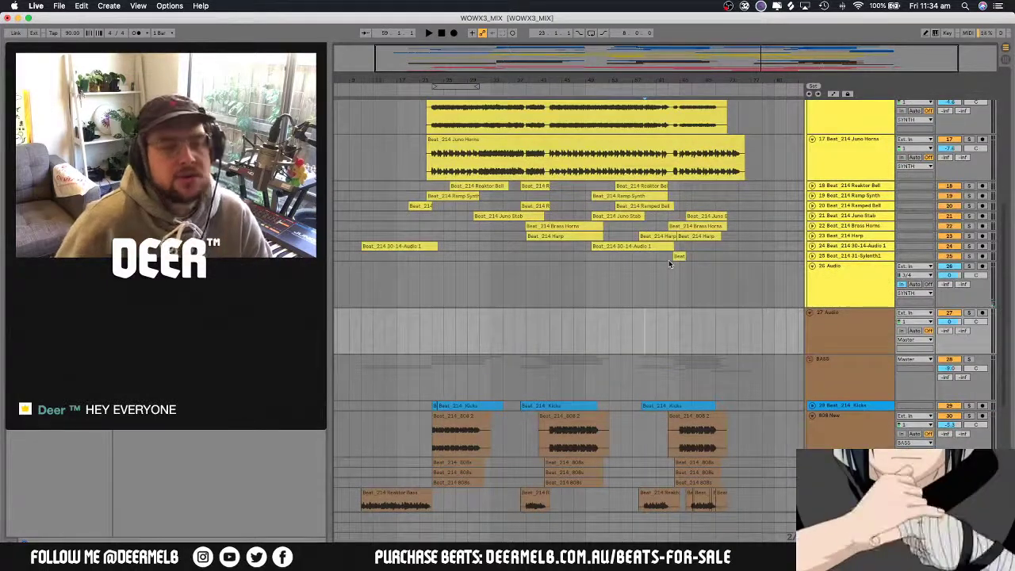
Solo the Beat_214 Juno Horns track in the SYNTH group and play it from bar 59
{"action": "scroll", "coordinate": [735, 198], "scroll_direction": "up", "scroll_amount": 1}
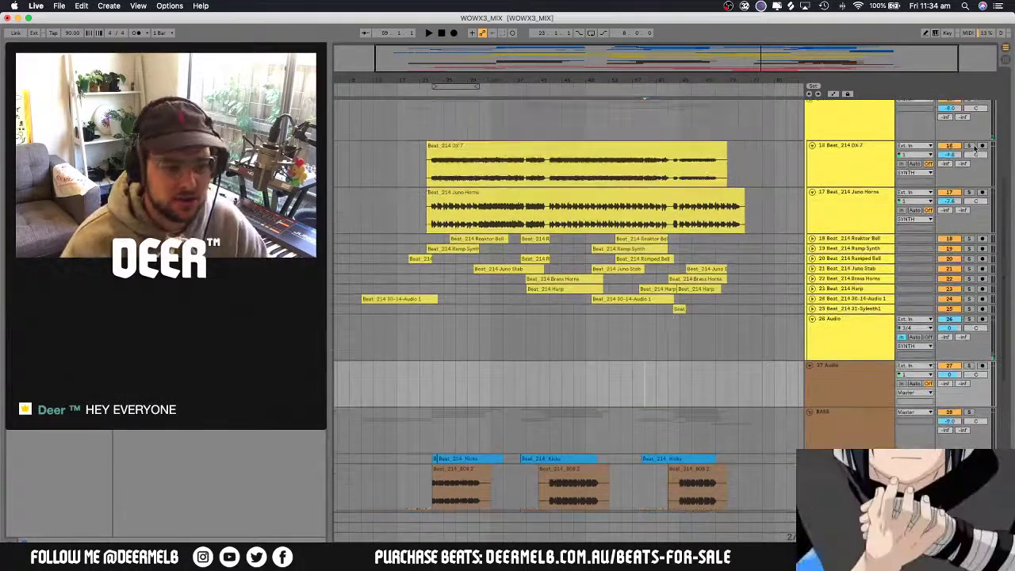
{"action": "scroll", "coordinate": [959, 155], "scroll_direction": "up", "scroll_amount": 1}
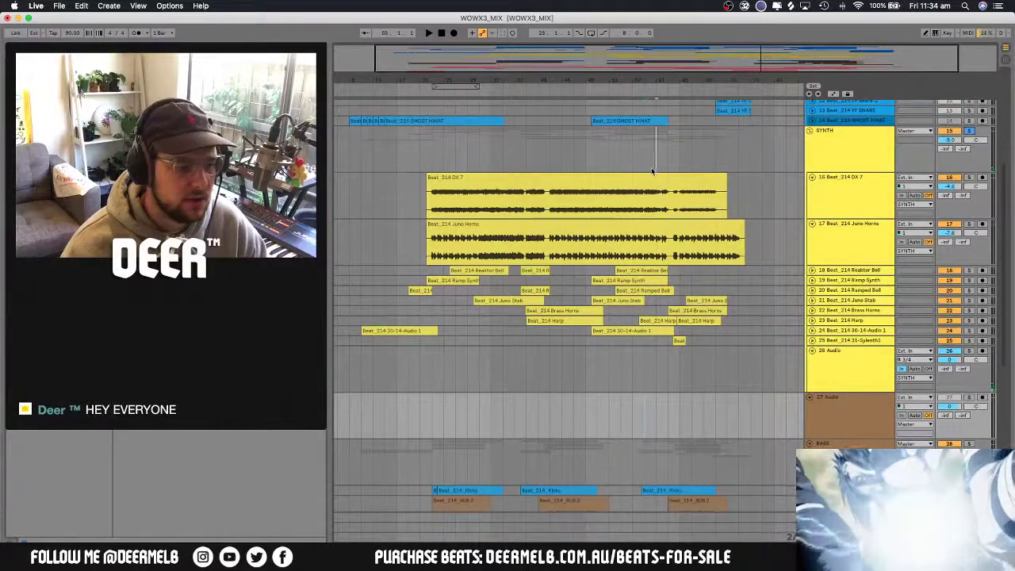
{"action": "left_click", "coordinate": [968, 132]}
{"action": "left_click", "coordinate": [969, 225]}
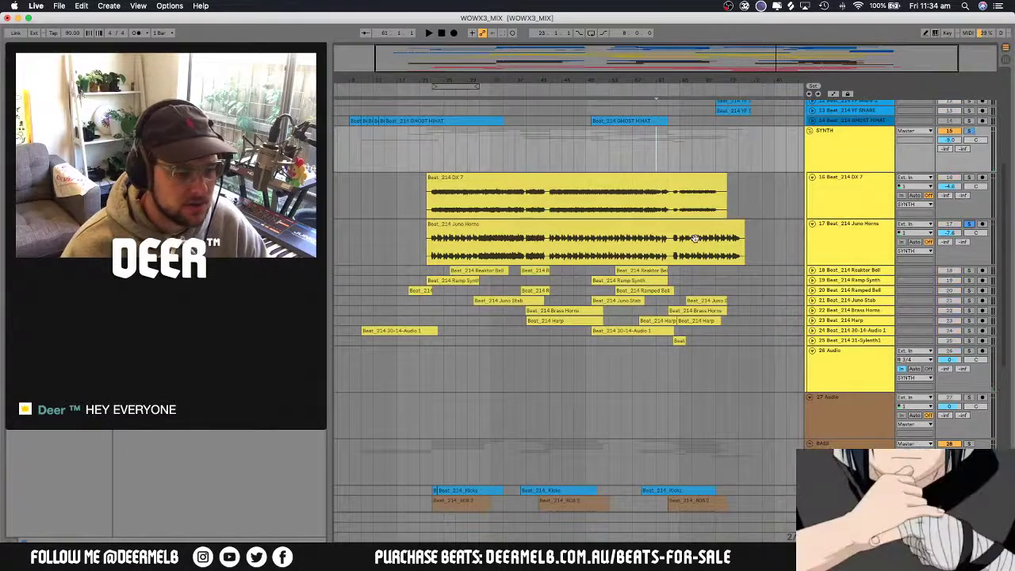
{"action": "left_click", "coordinate": [644, 255]}
{"action": "key", "text": "space"}
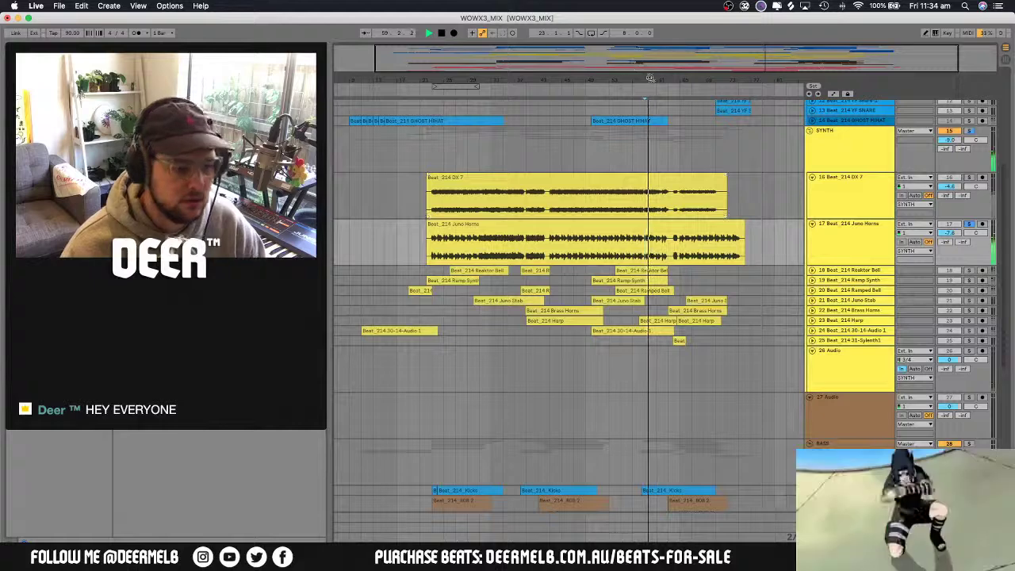
{"action": "left_click_drag", "start_coordinate": [649, 77], "coordinate": [652, 127]}
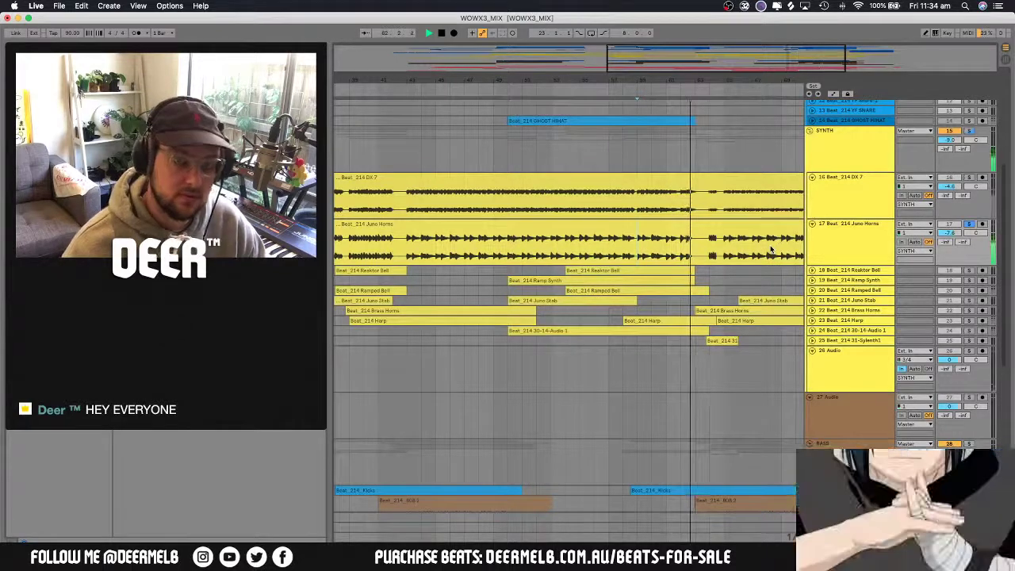
{"action": "key", "text": "space"}
Replay the soloed Juno Horns from bar 61 to hear the phrase leading into the gap
{"action": "left_click", "coordinate": [664, 249]}
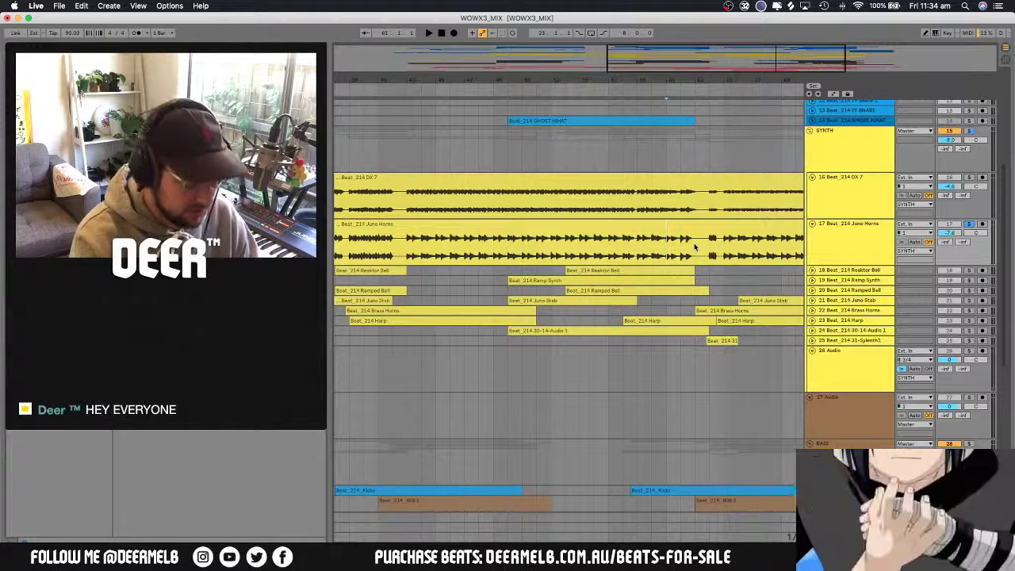
{"action": "key", "text": "space"}
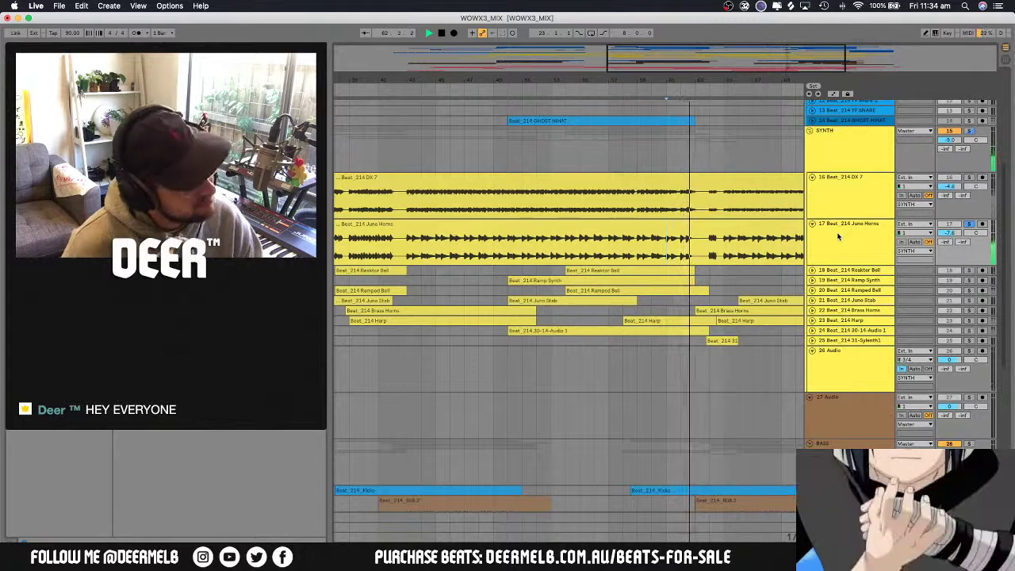
{"action": "key", "text": "space"}
{"action": "key", "text": "space"}
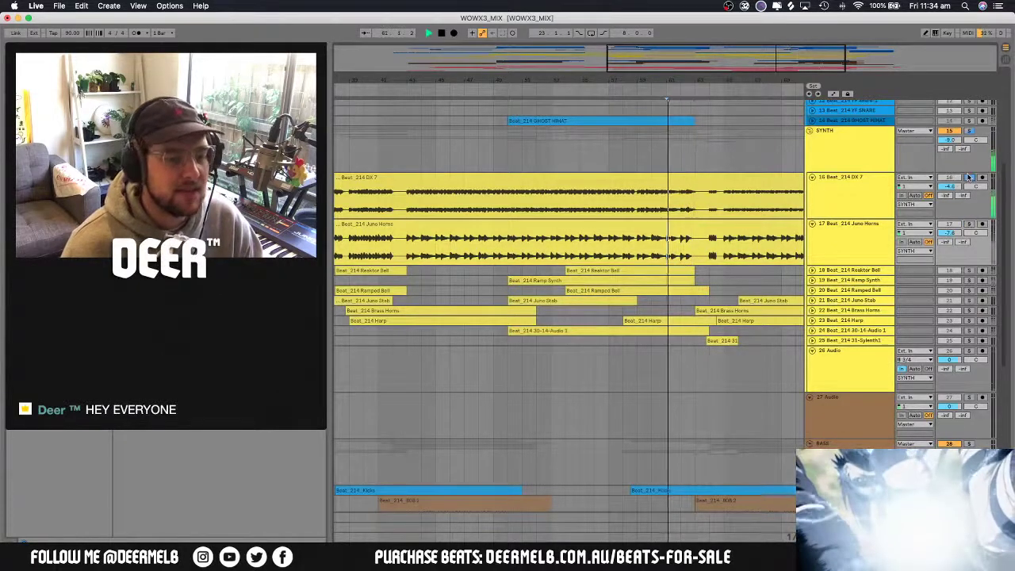
Solo the Beat_214 DX 7 track for comparison over the same phrase, stop playback, and clear the solo
{"action": "left_click", "coordinate": [968, 177]}
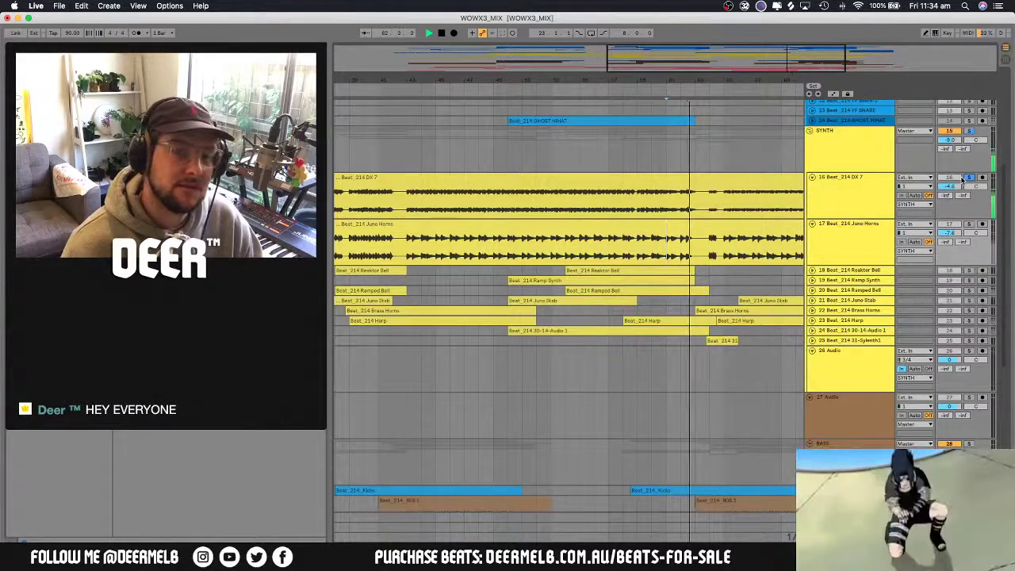
{"action": "key", "text": "space"}
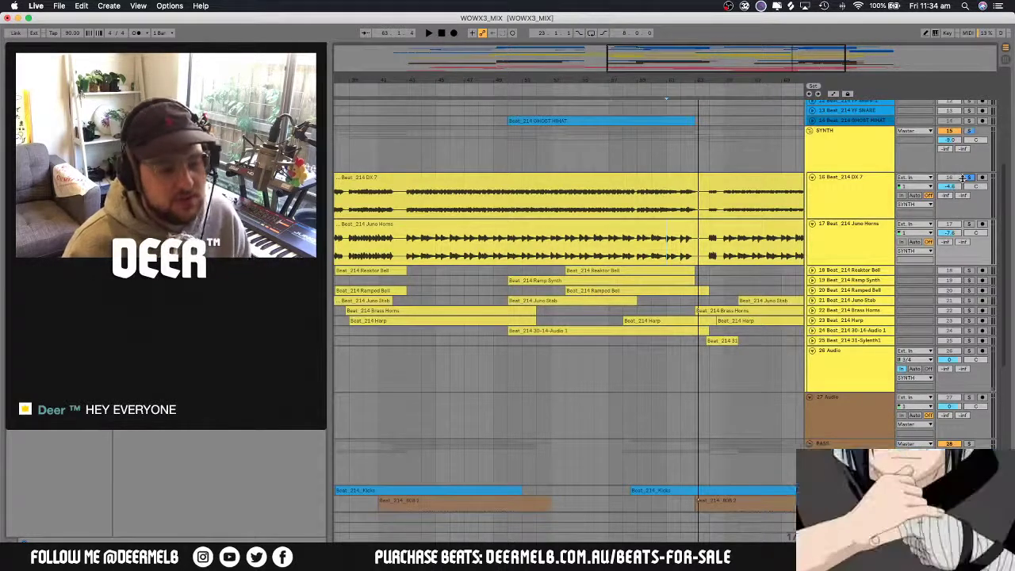
{"action": "left_click", "coordinate": [968, 178]}
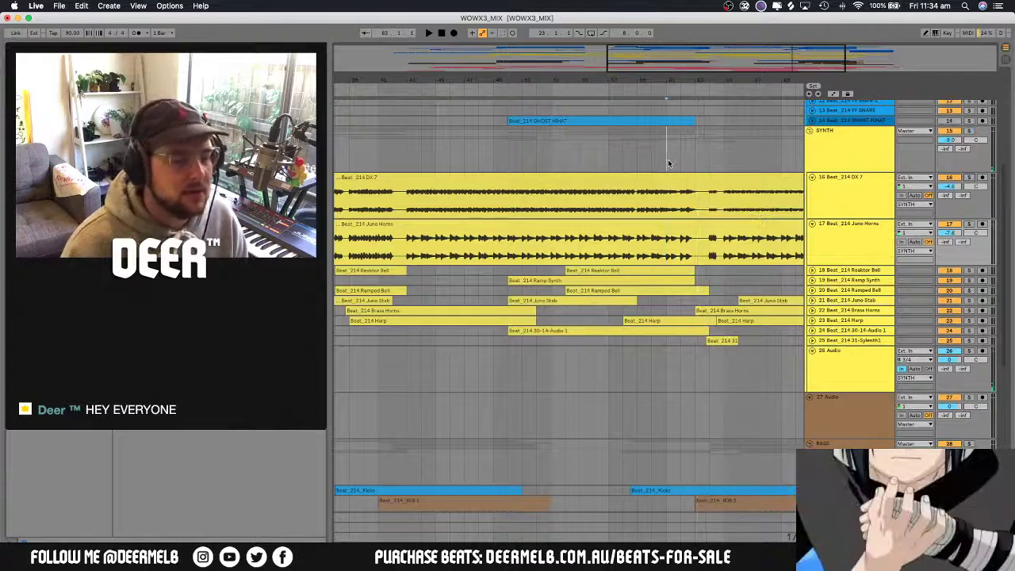
Play the full mix from bar 61 through the start of the third 808 section
{"action": "scroll", "coordinate": [679, 190], "scroll_direction": "down", "scroll_amount": 3}
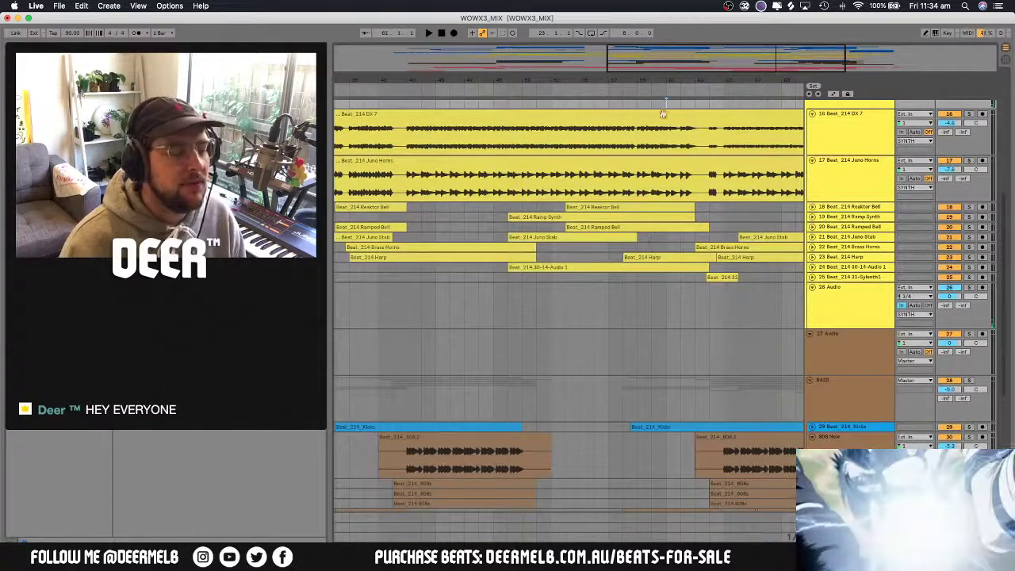
{"action": "mouse_move", "coordinate": [664, 79]}
{"action": "left_mouse_down"}
{"action": "mouse_move", "coordinate": [655, 74]}
{"action": "mouse_move", "coordinate": [661, 77]}
{"action": "left_mouse_up"}
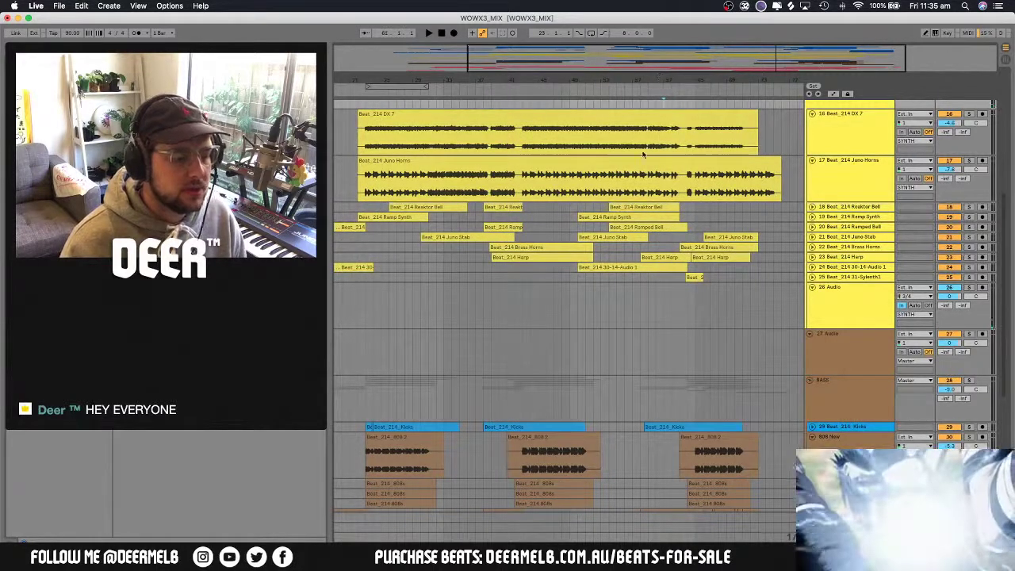
{"action": "left_click", "coordinate": [643, 149]}
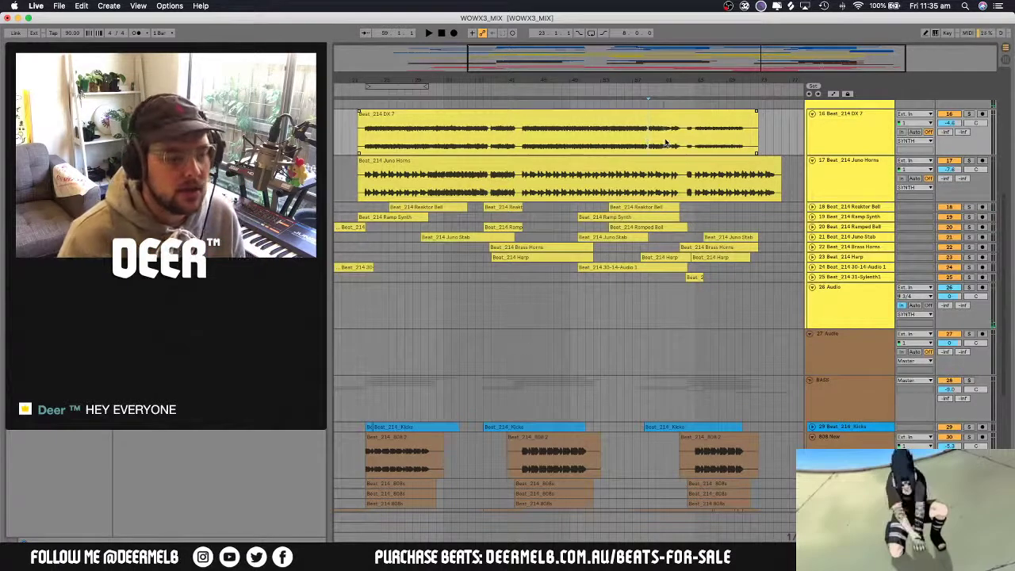
{"action": "left_click", "coordinate": [666, 143]}
{"action": "key", "text": "space"}
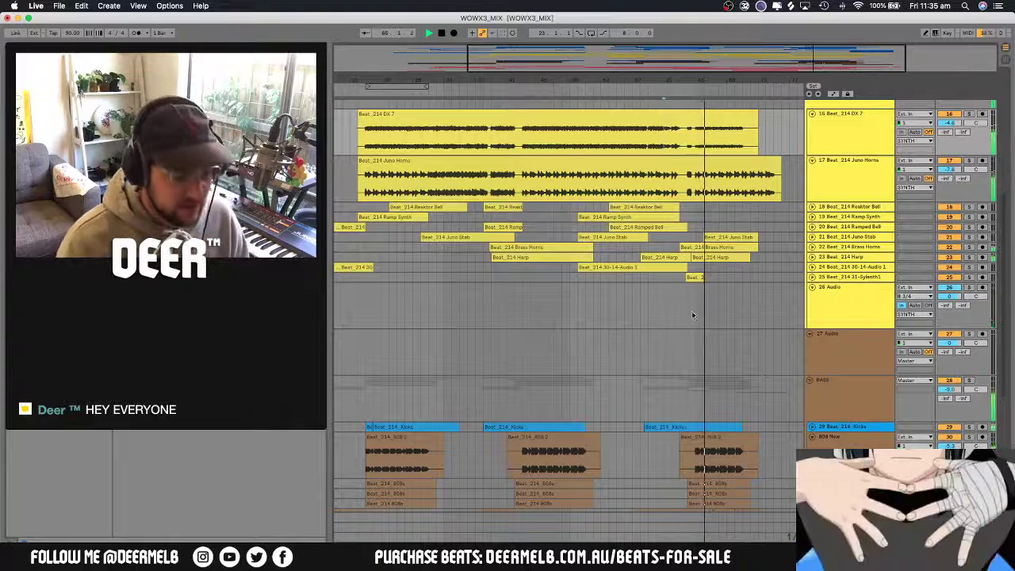
{"action": "key", "text": "space"}
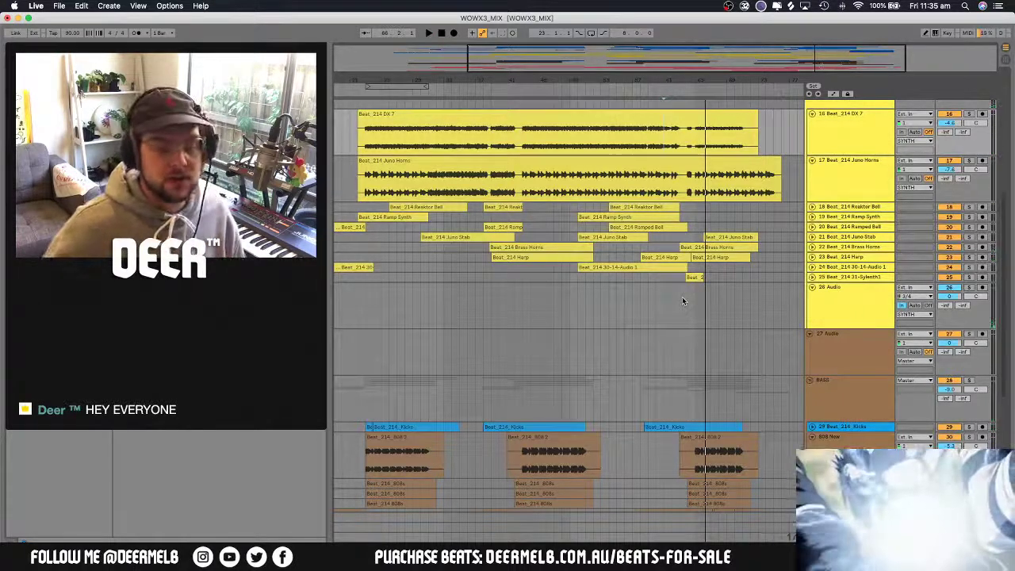
Play the full mix from bar 65 to bar 69 and look over the supporting synth and bass layers
{"action": "key", "text": "space"}
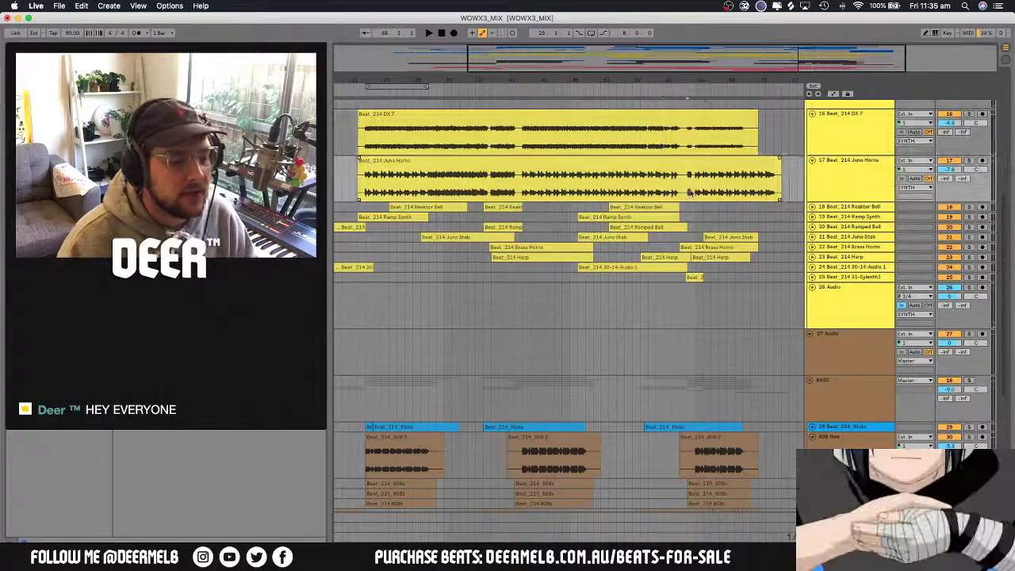
{"action": "scroll", "coordinate": [732, 209], "scroll_direction": "down", "scroll_amount": 10}
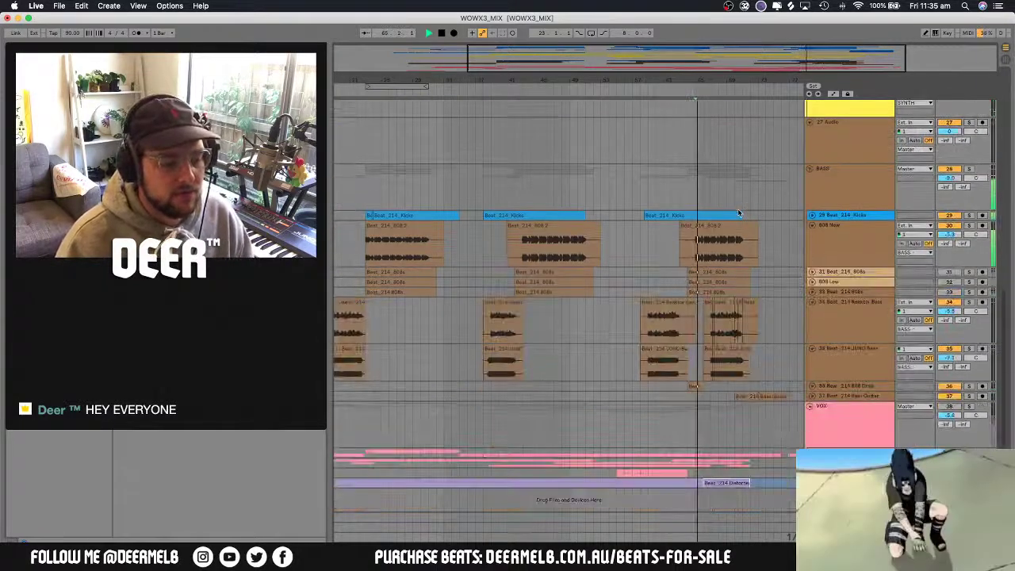
{"action": "scroll", "coordinate": [734, 209], "scroll_direction": "up", "scroll_amount": 5}
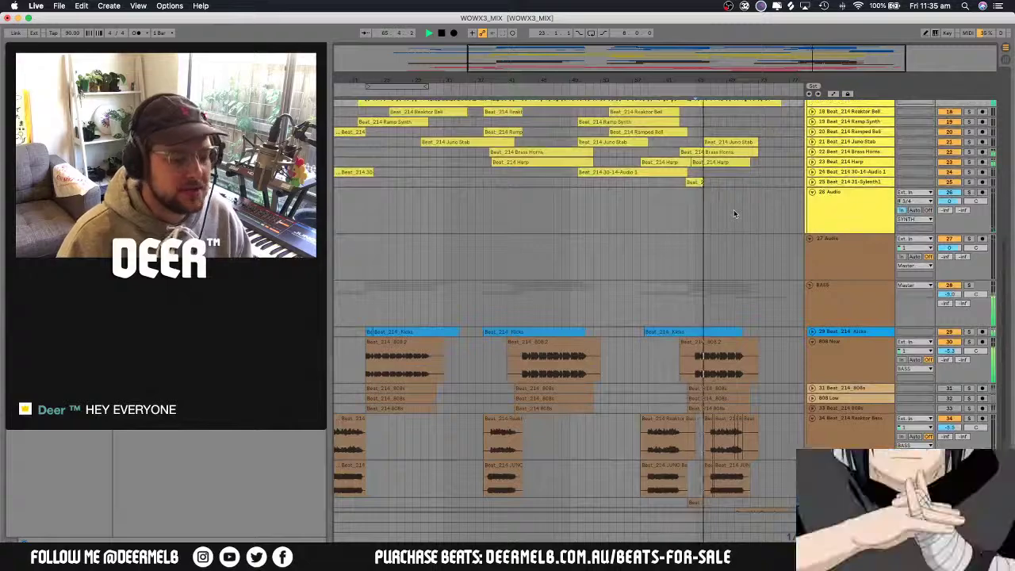
{"action": "scroll", "coordinate": [734, 209], "scroll_direction": "down", "scroll_amount": 2}
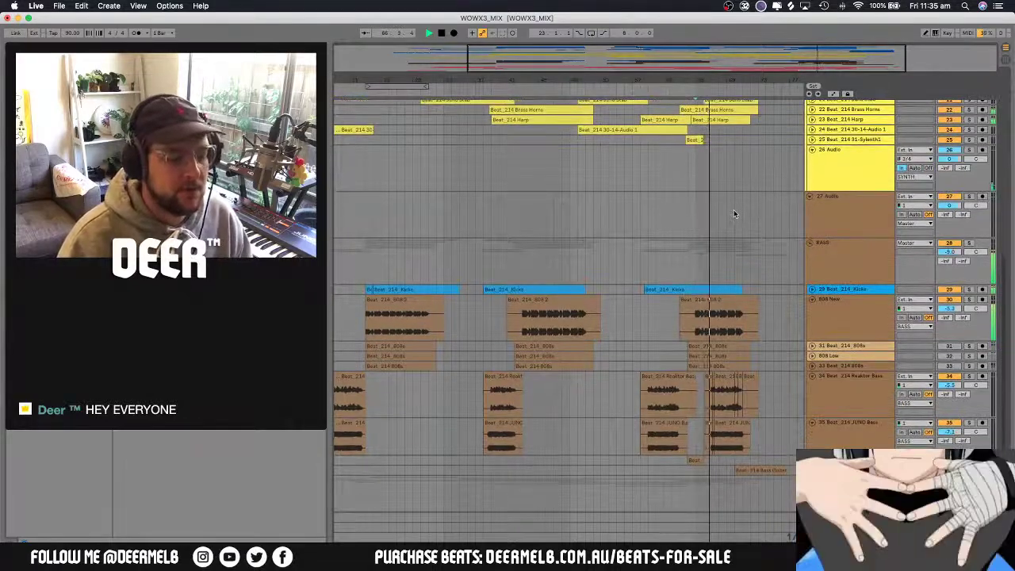
{"action": "scroll", "coordinate": [734, 210], "scroll_direction": "up", "scroll_amount": 2}
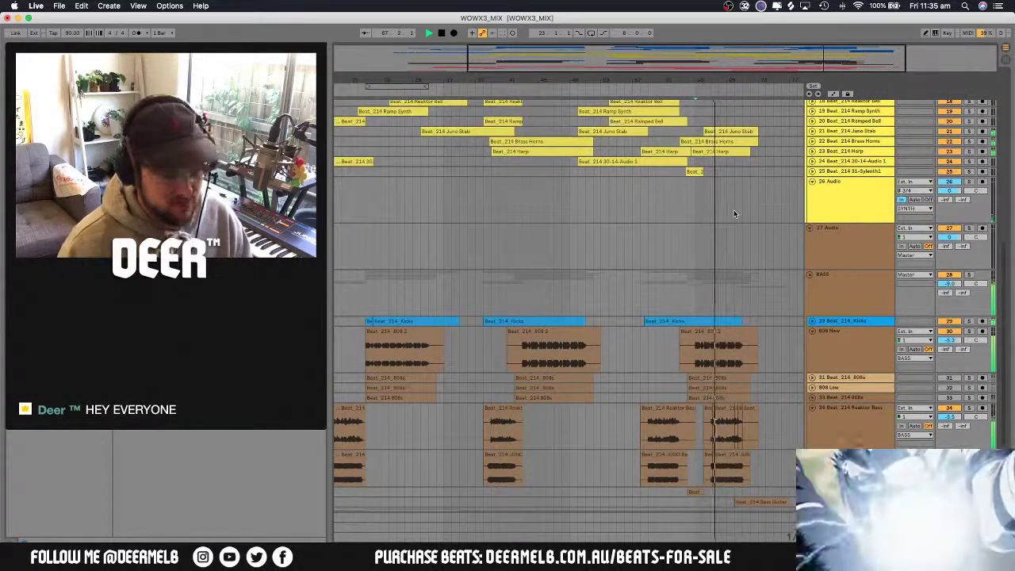
{"action": "scroll", "coordinate": [603, 219], "scroll_direction": "down", "scroll_amount": 3}
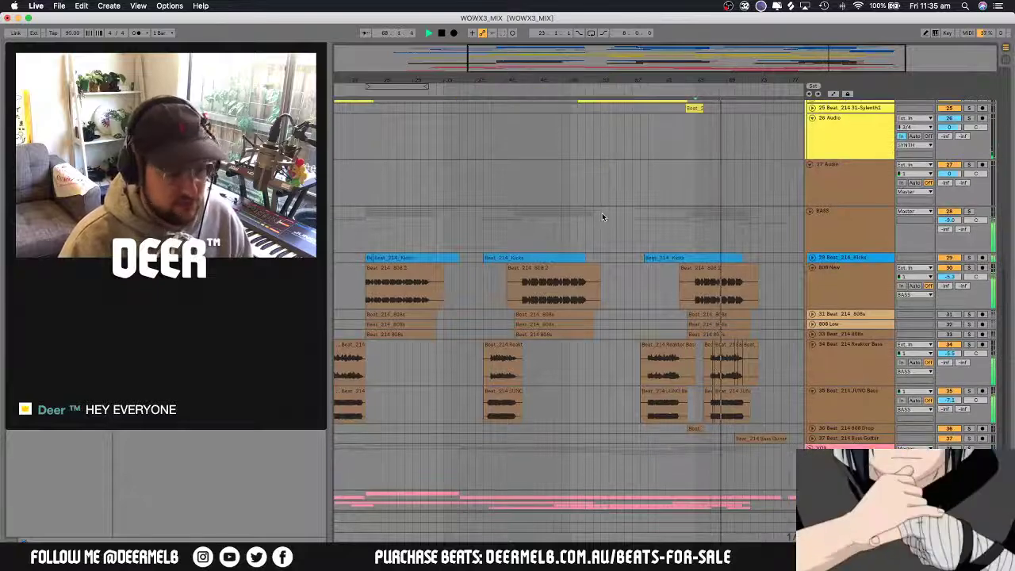
{"action": "scroll", "coordinate": [601, 214], "scroll_direction": "up", "scroll_amount": 4}
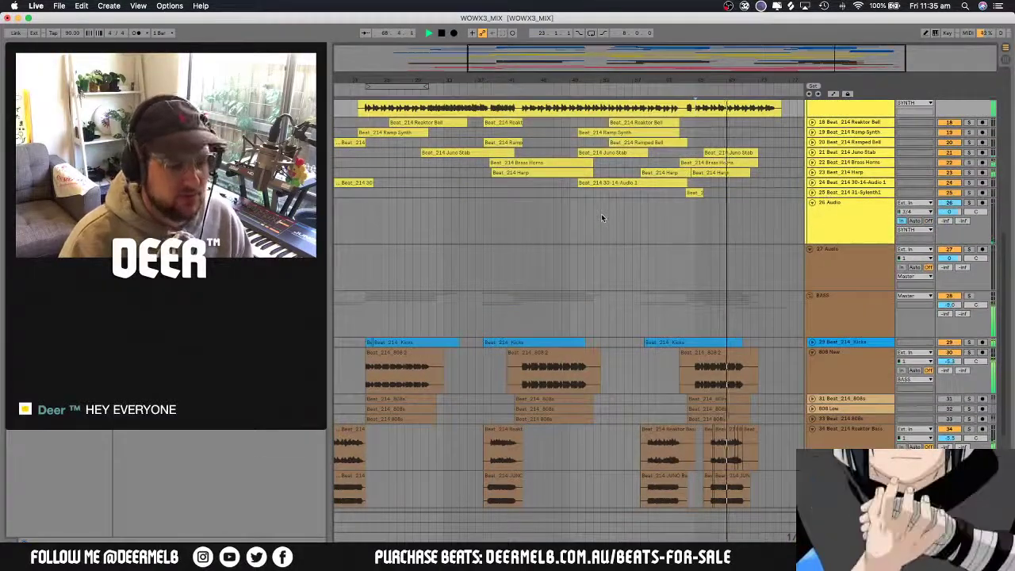
{"action": "scroll", "coordinate": [601, 217], "scroll_direction": "down", "scroll_amount": 4}
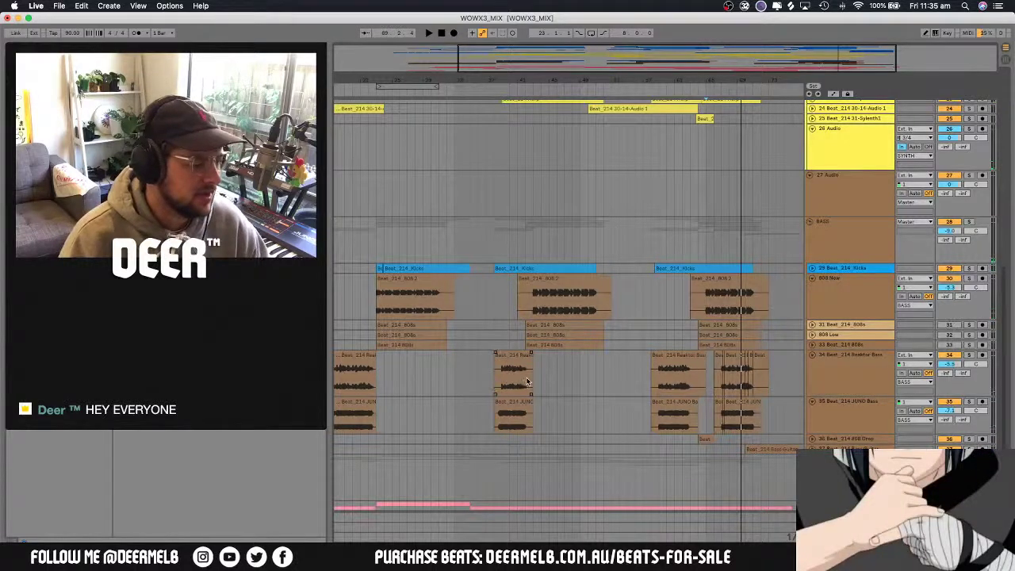
Solo the 808 New track and play its second section from bar 45
{"action": "scroll", "coordinate": [574, 371], "scroll_direction": "right", "scroll_amount": 2}
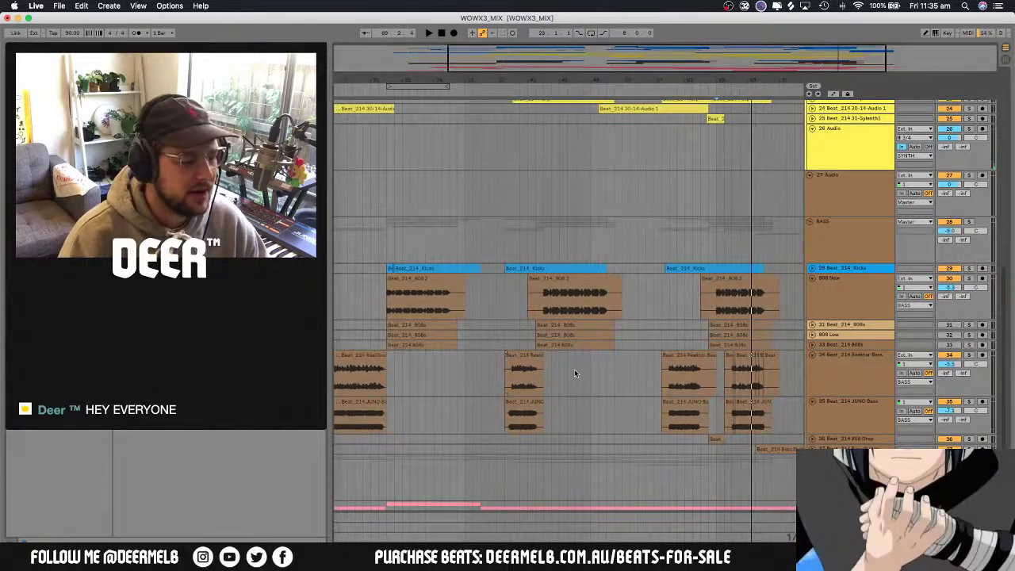
{"action": "scroll", "coordinate": [574, 371], "scroll_direction": "right", "scroll_amount": 2}
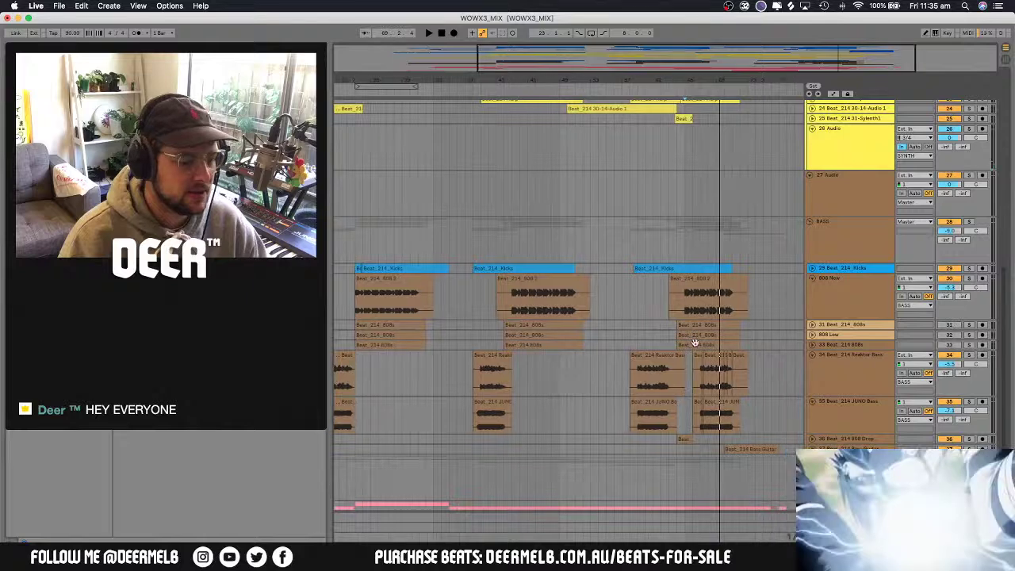
{"action": "left_click_drag", "start_coordinate": [695, 342], "coordinate": [710, 344]}
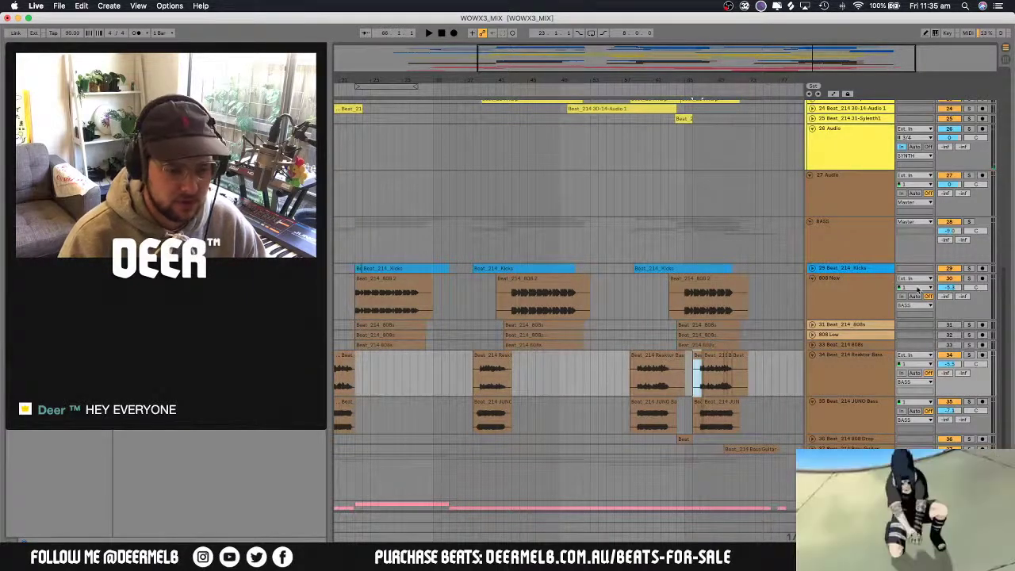
{"action": "left_click", "coordinate": [532, 309]}
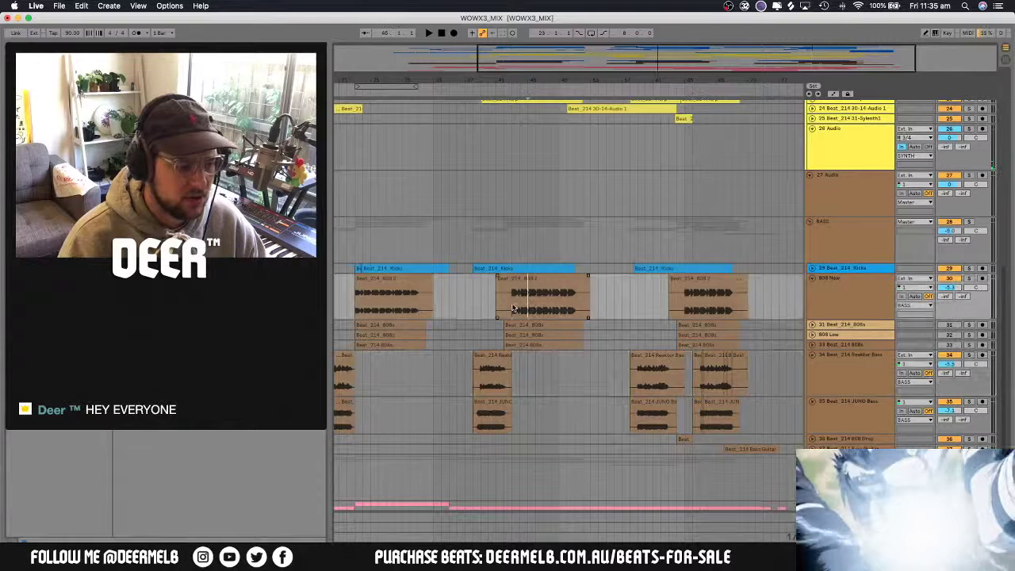
{"action": "key", "text": "space"}
{"action": "left_click", "coordinate": [969, 279]}
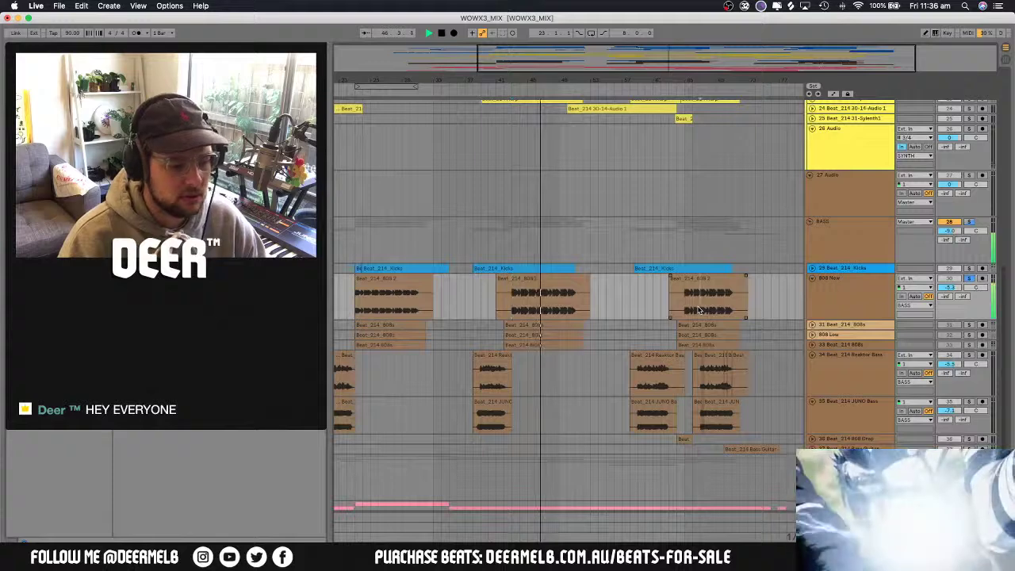
{"action": "key", "text": "space"}
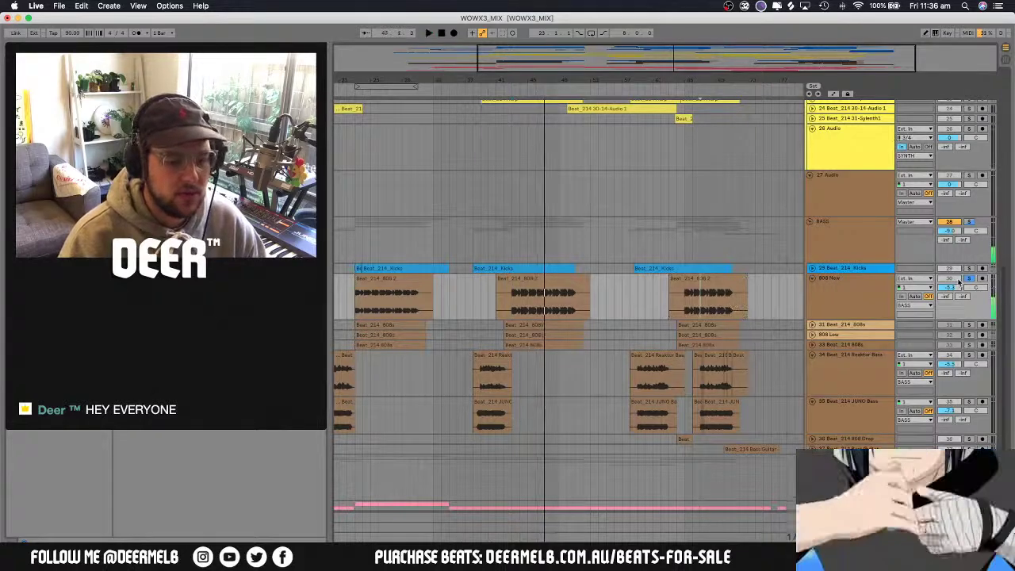
Replay the soloed 808 New over its third section from bars 67 and 65, and solo Reaktor Bass from bar 59 for comparison
{"action": "key", "text": "space"}
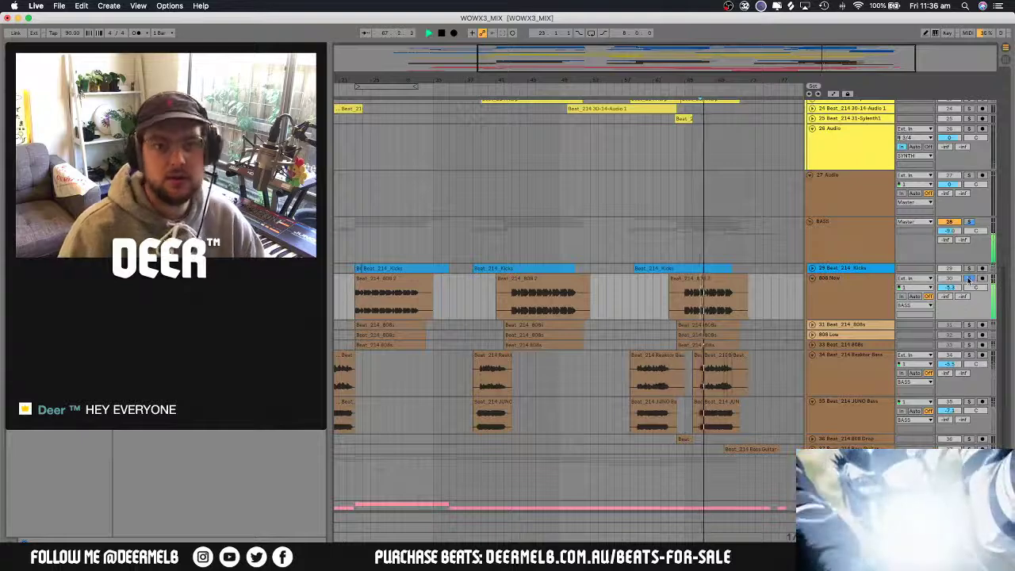
{"action": "left_click", "coordinate": [969, 278]}
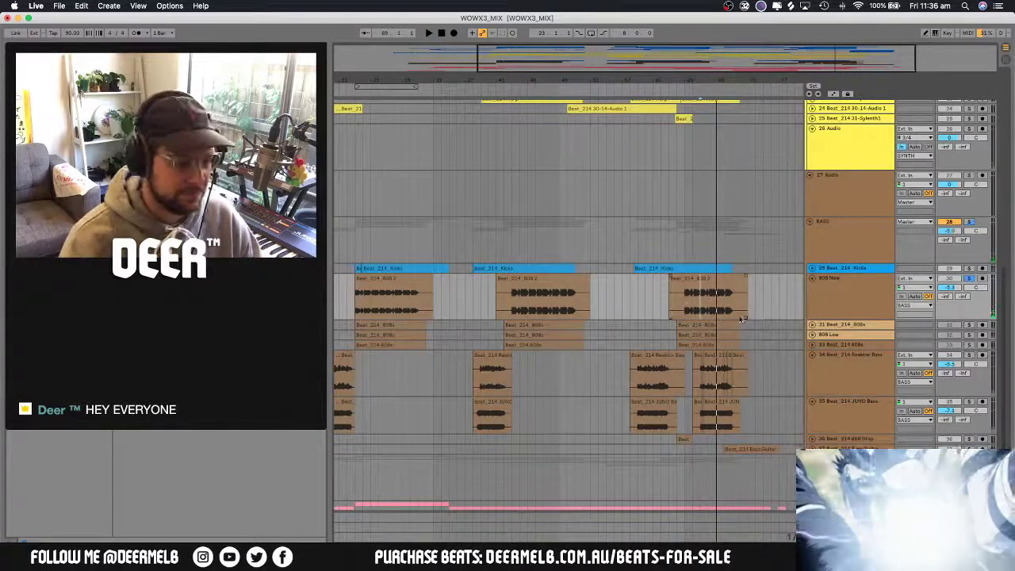
{"action": "left_click", "coordinate": [684, 295]}
{"action": "key", "text": "space"}
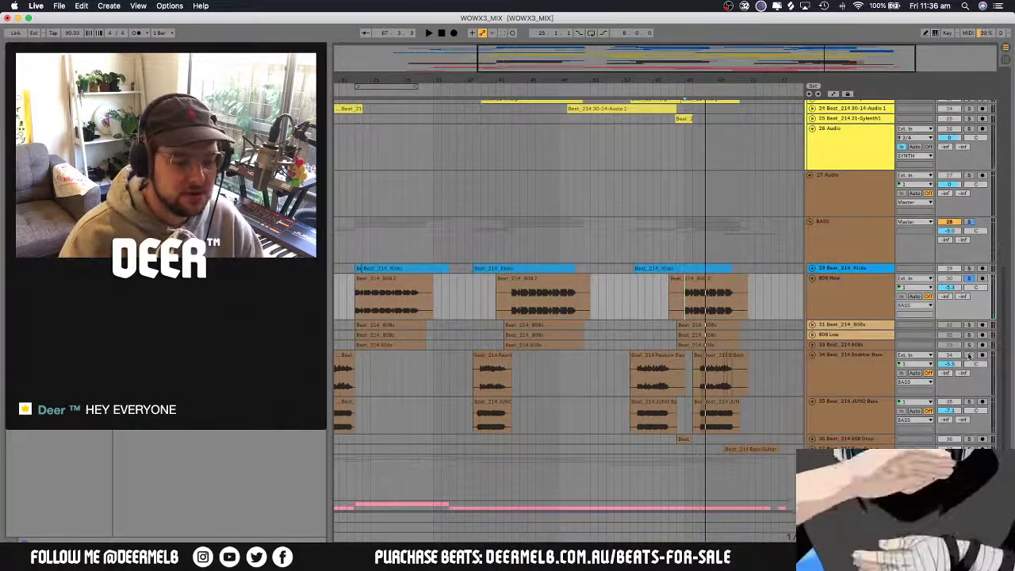
{"action": "left_click", "coordinate": [636, 385]}
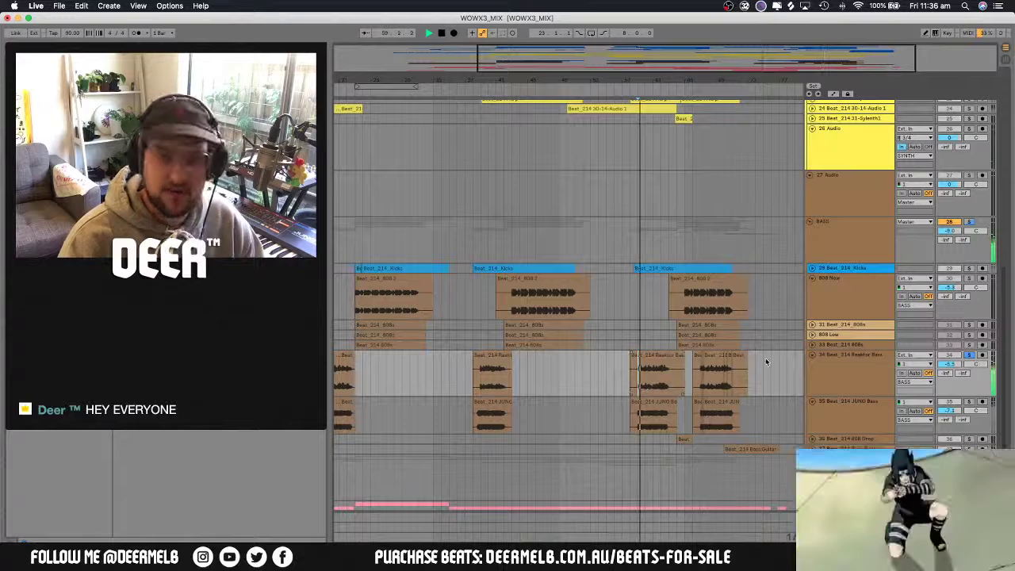
Solo 808 New from bar 67, add Reaktor Bass and JUNO Bass to the solo, and clear all solos
{"action": "left_click", "coordinate": [702, 312]}
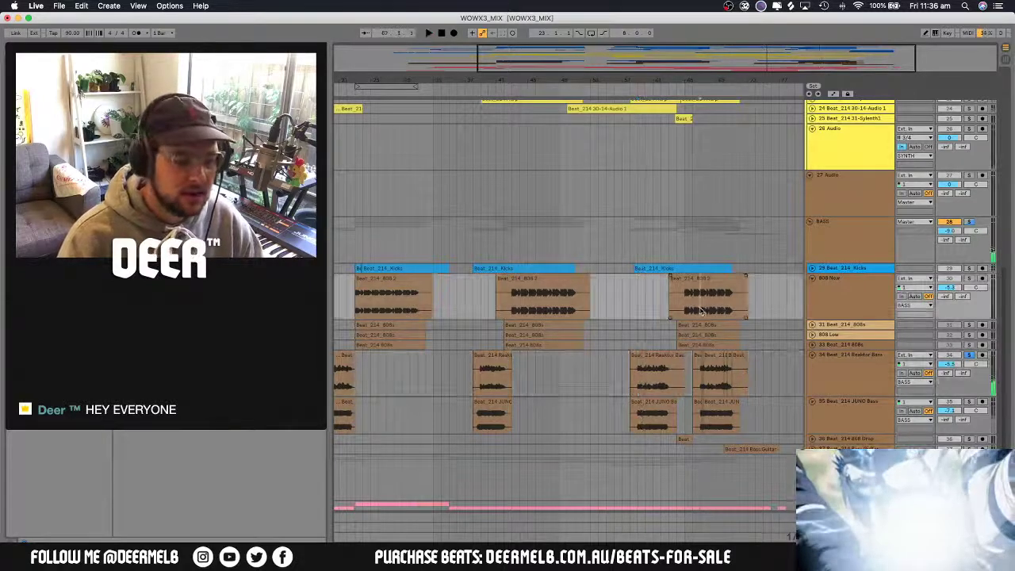
{"action": "left_click", "coordinate": [968, 280]}
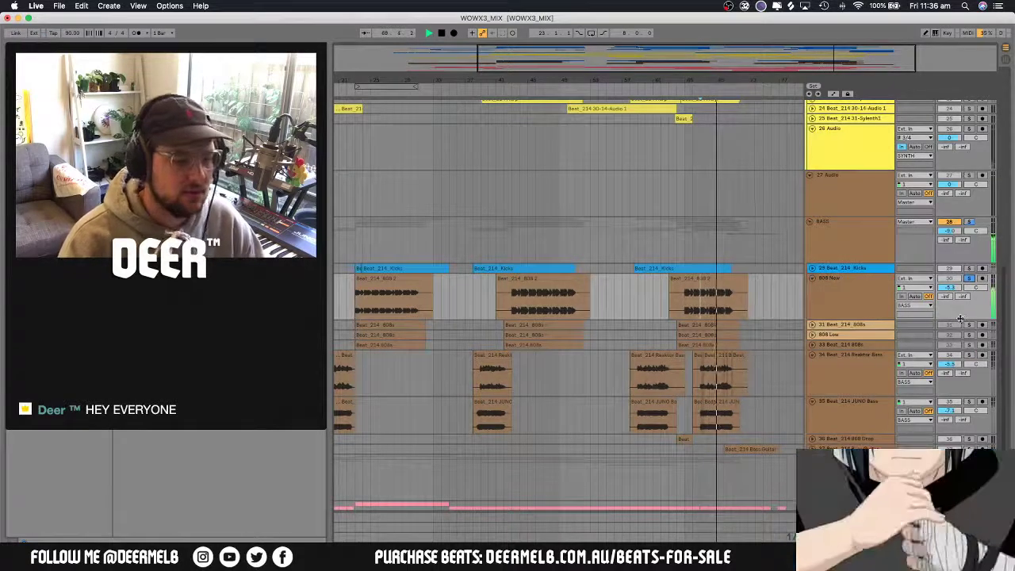
{"action": "left_click", "coordinate": [969, 355]}
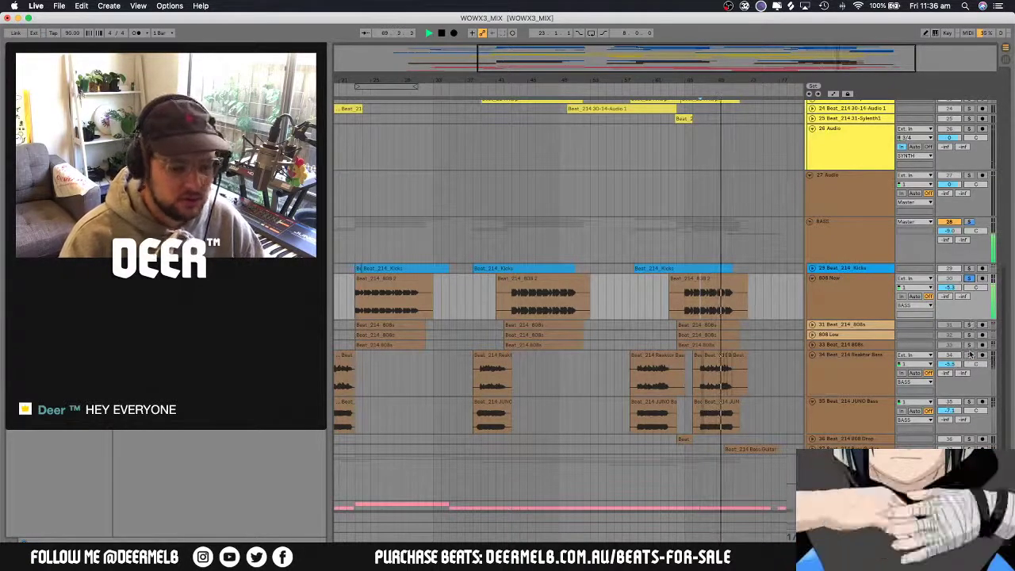
{"action": "left_click", "coordinate": [969, 403]}
{"action": "left_click", "coordinate": [968, 402]}
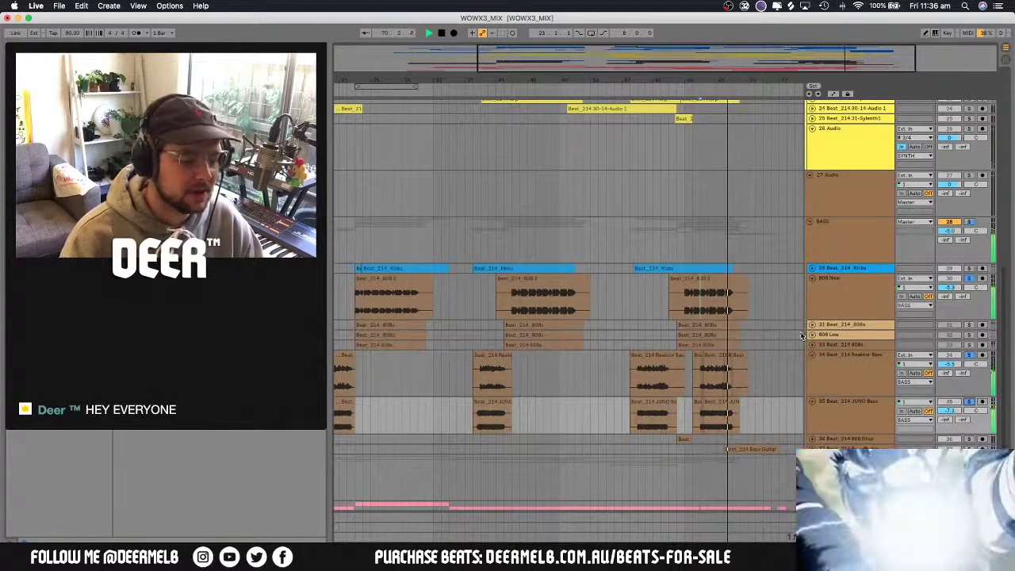
{"action": "left_click", "coordinate": [691, 316]}
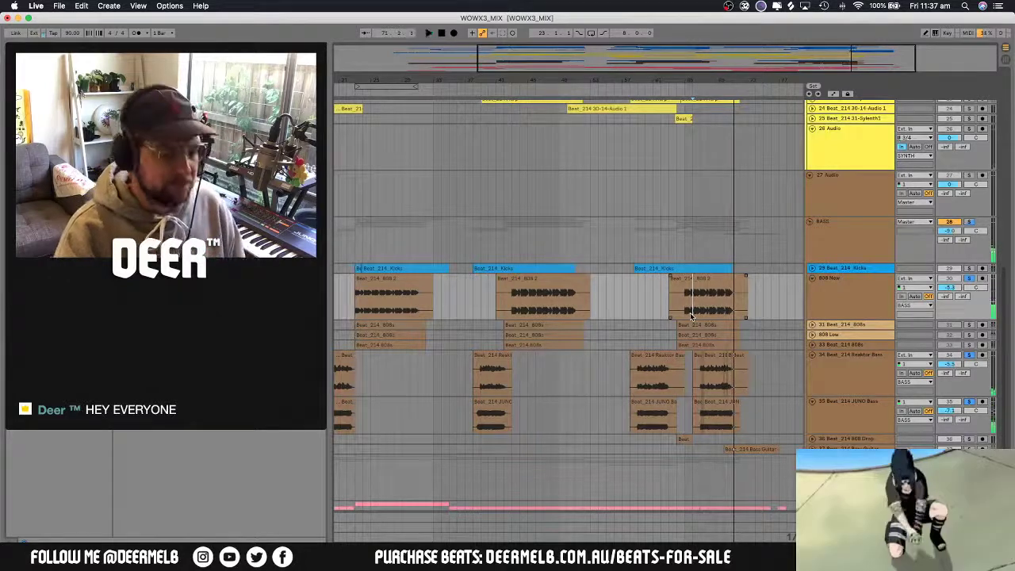
{"action": "left_click", "coordinate": [969, 280]}
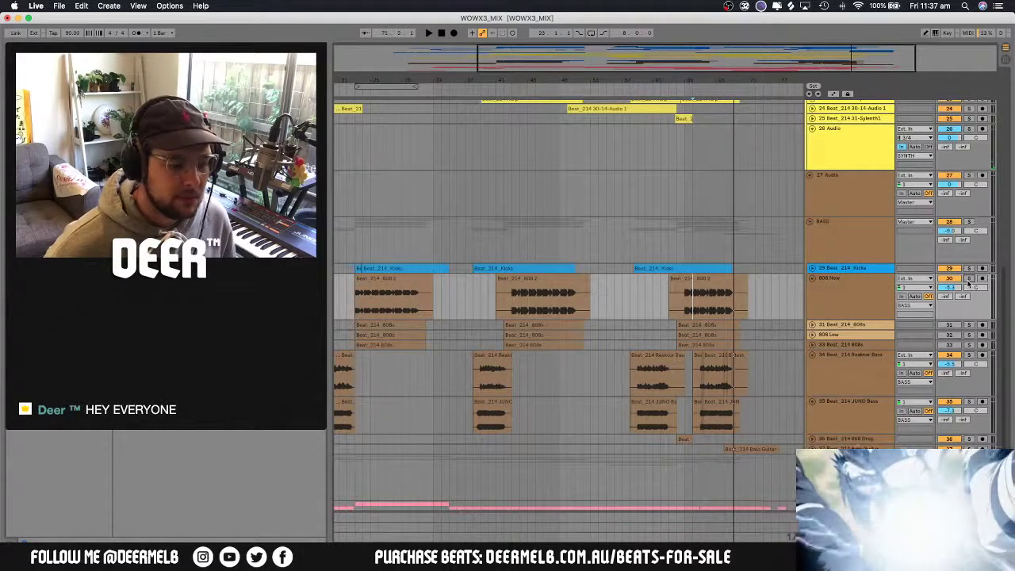
Play the full mix from bar 64 through bar 75, reviewing the drum, synth and bass tracks into the ending
{"action": "left_click", "coordinate": [677, 229]}
{"action": "key", "text": "space"}
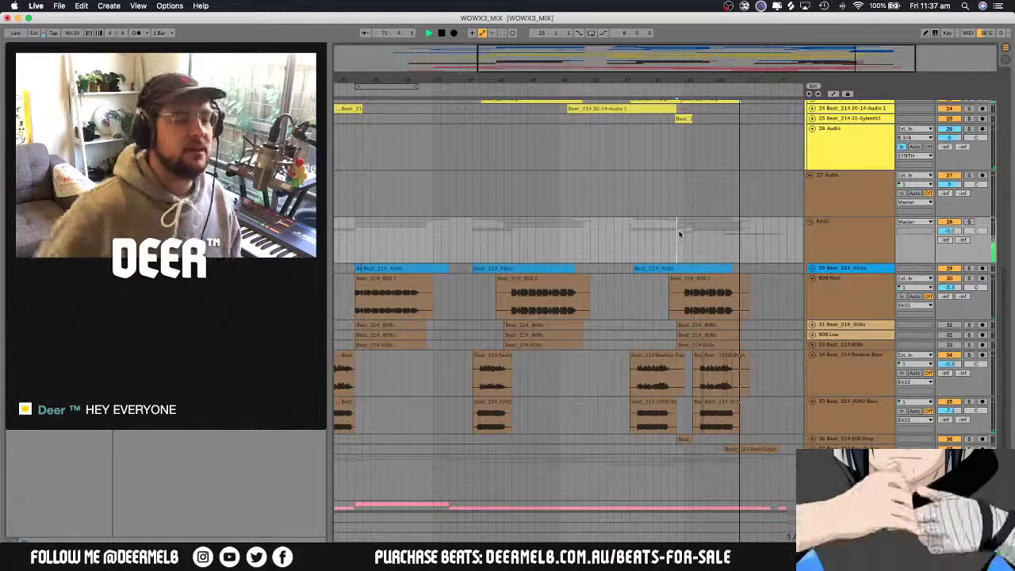
{"action": "scroll", "coordinate": [696, 211], "scroll_direction": "up", "scroll_amount": 5}
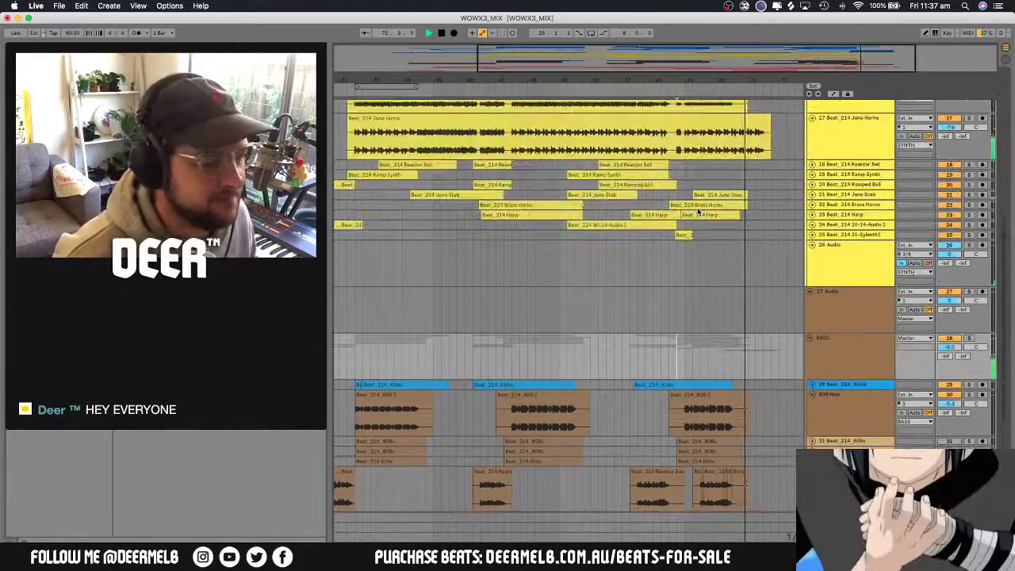
{"action": "scroll", "coordinate": [698, 211], "scroll_direction": "up", "scroll_amount": 10}
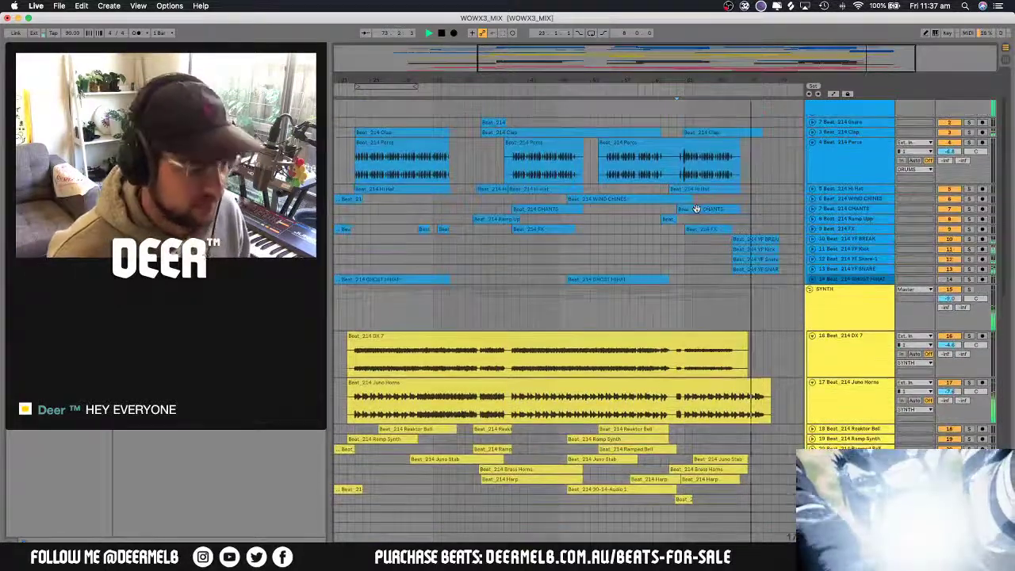
{"action": "key", "text": "minus"}
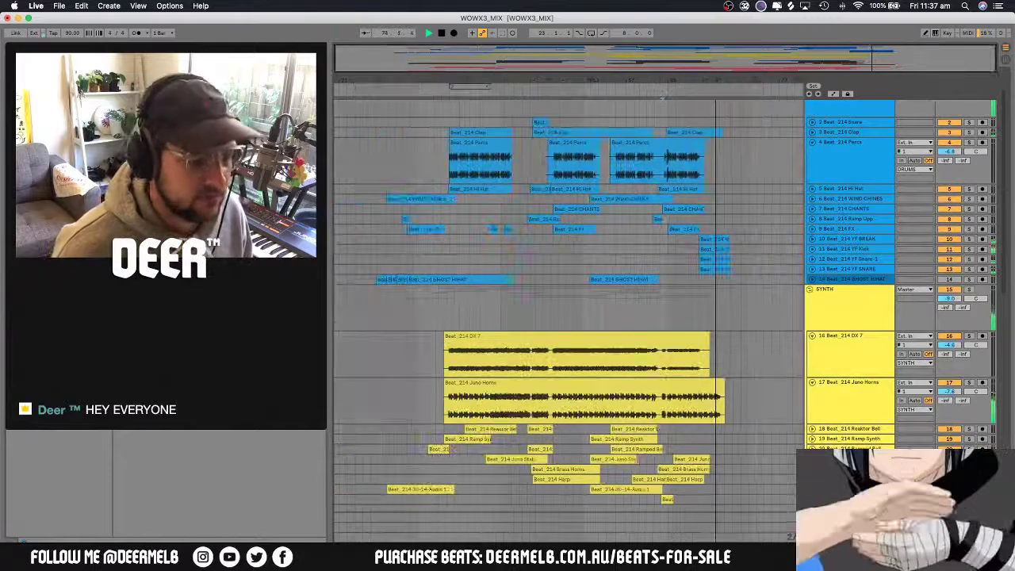
{"action": "scroll", "coordinate": [712, 184], "scroll_direction": "down", "scroll_amount": 12}
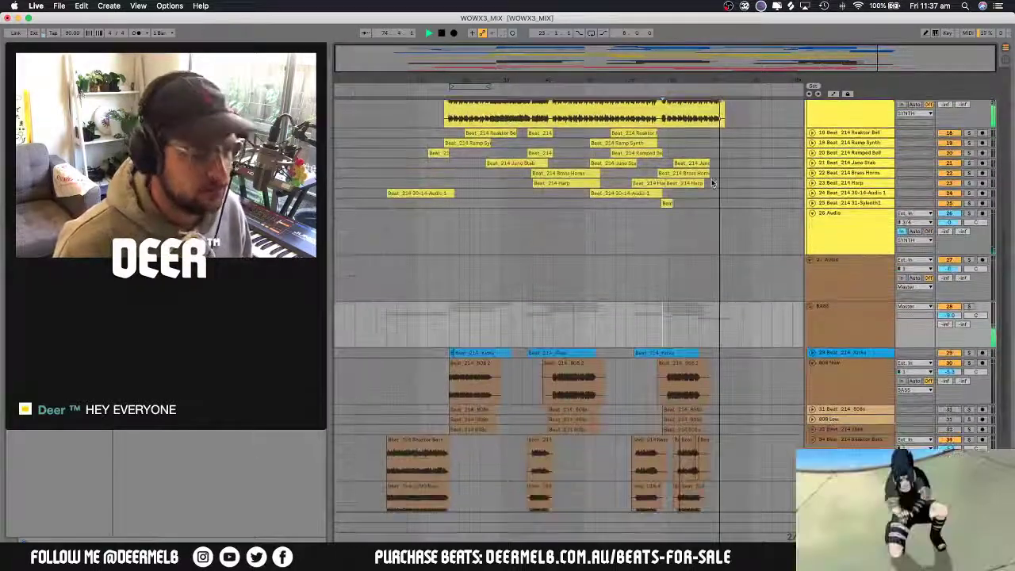
{"action": "scroll", "coordinate": [712, 183], "scroll_direction": "down", "scroll_amount": 4}
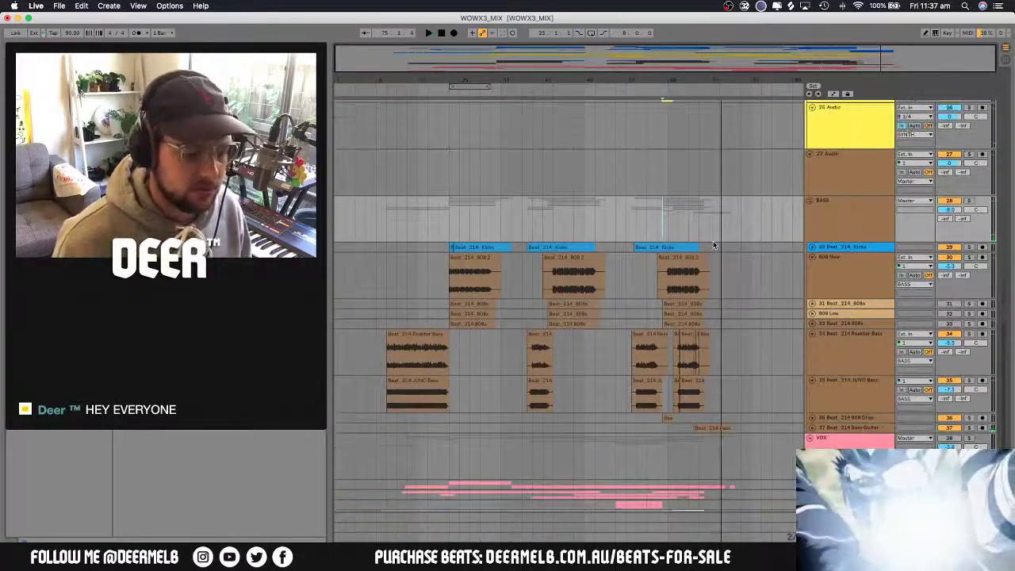
Set the playback start to bar 43 on 808 New, expand the Beat_214_Kicks track, and solo the BASS group
{"action": "left_click", "coordinate": [856, 284]}
{"action": "left_click", "coordinate": [571, 262]}
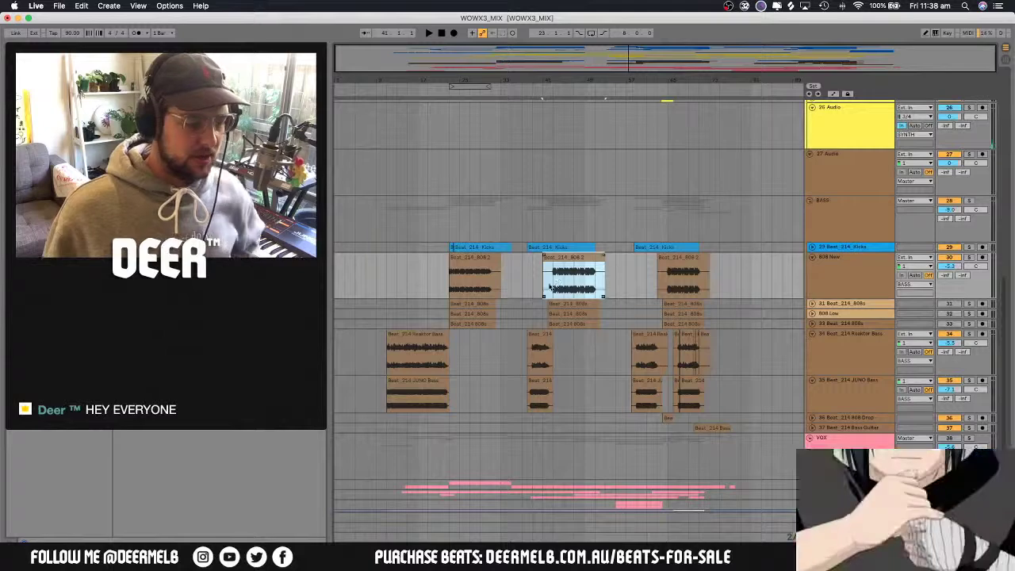
{"action": "left_click", "coordinate": [553, 287]}
{"action": "left_click", "coordinate": [812, 248]}
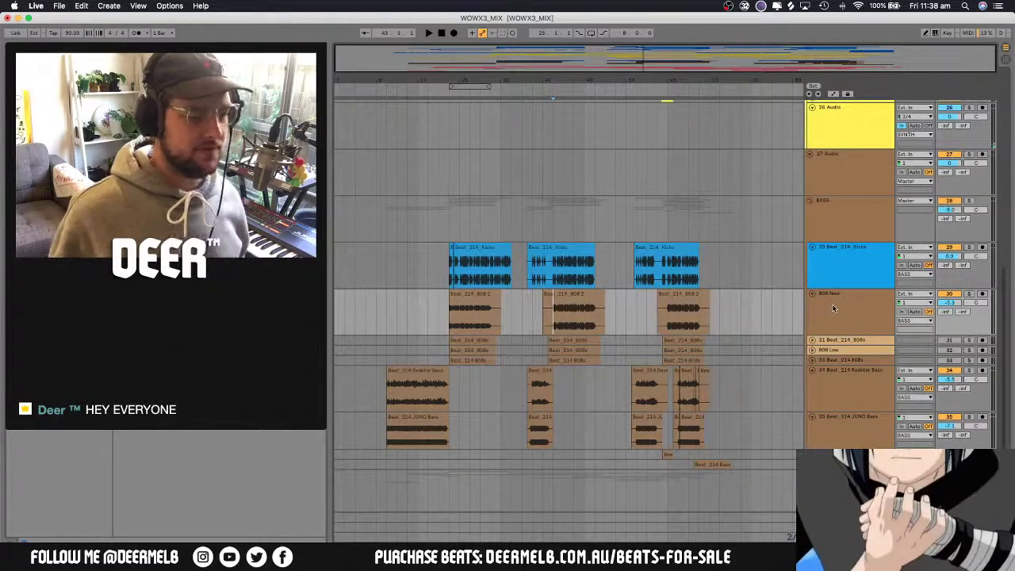
{"action": "left_click", "coordinate": [857, 295]}
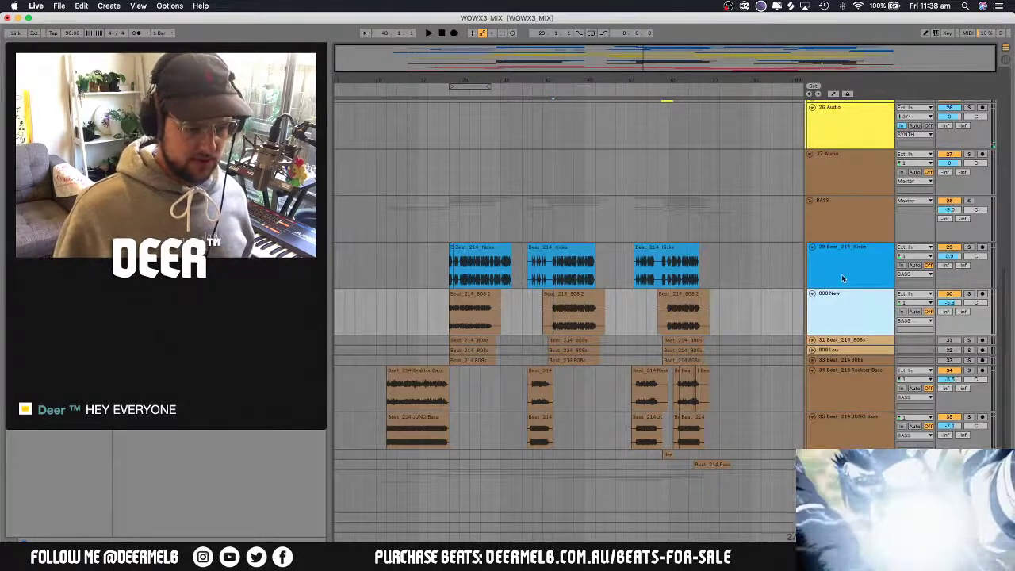
{"action": "left_click", "coordinate": [843, 277]}
{"action": "left_click", "coordinate": [968, 201]}
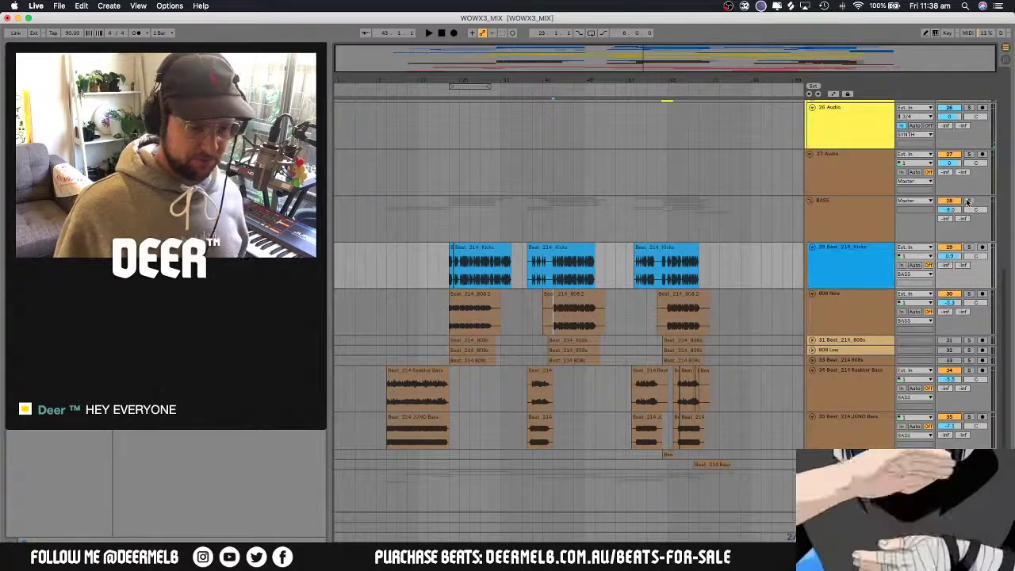
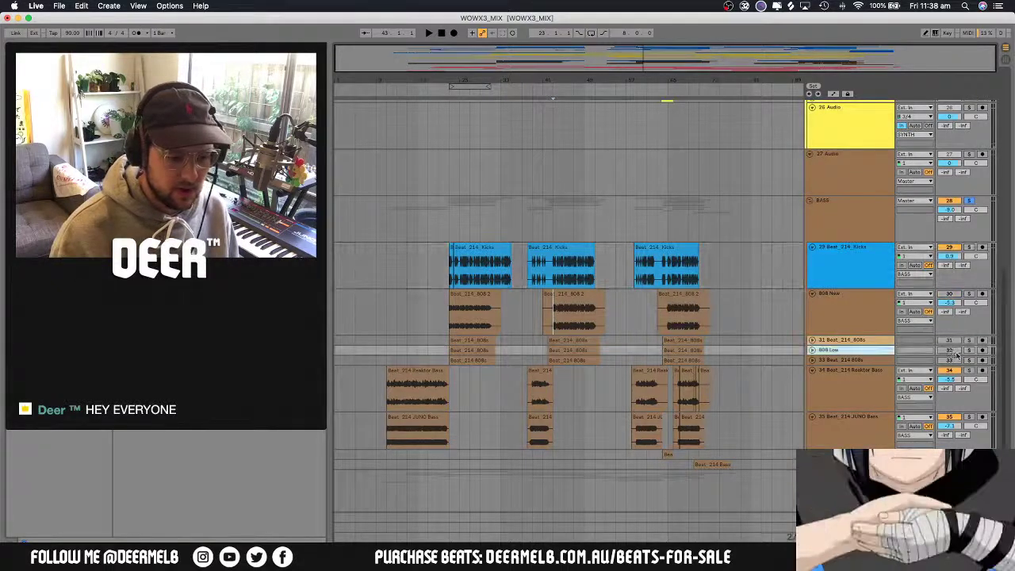
Activate and expand the 808 Low track, and replay the soloed BASS group from bar 43 to hear it
{"action": "left_click", "coordinate": [949, 350]}
{"action": "key", "text": "space"}
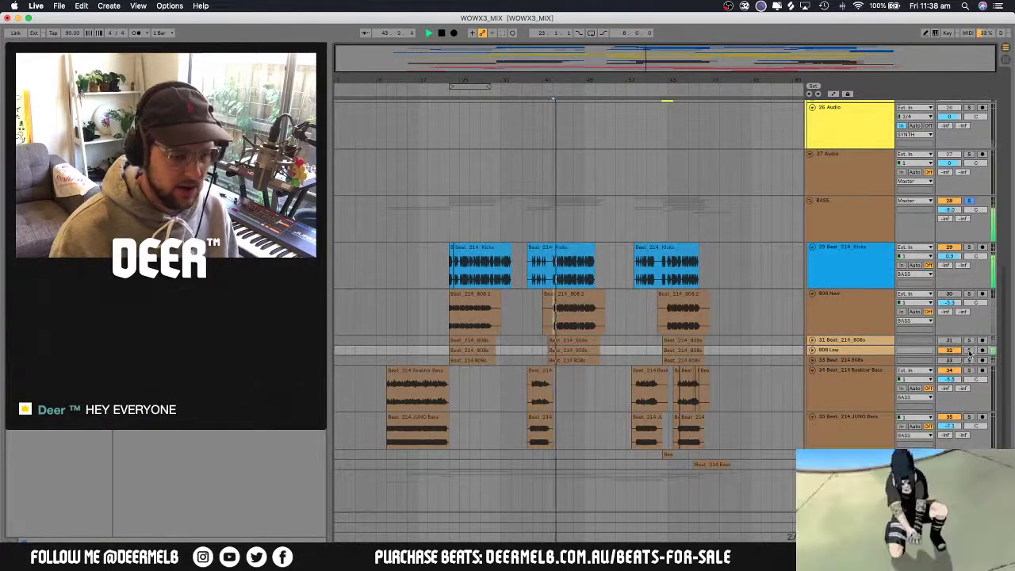
{"action": "left_click", "coordinate": [813, 351]}
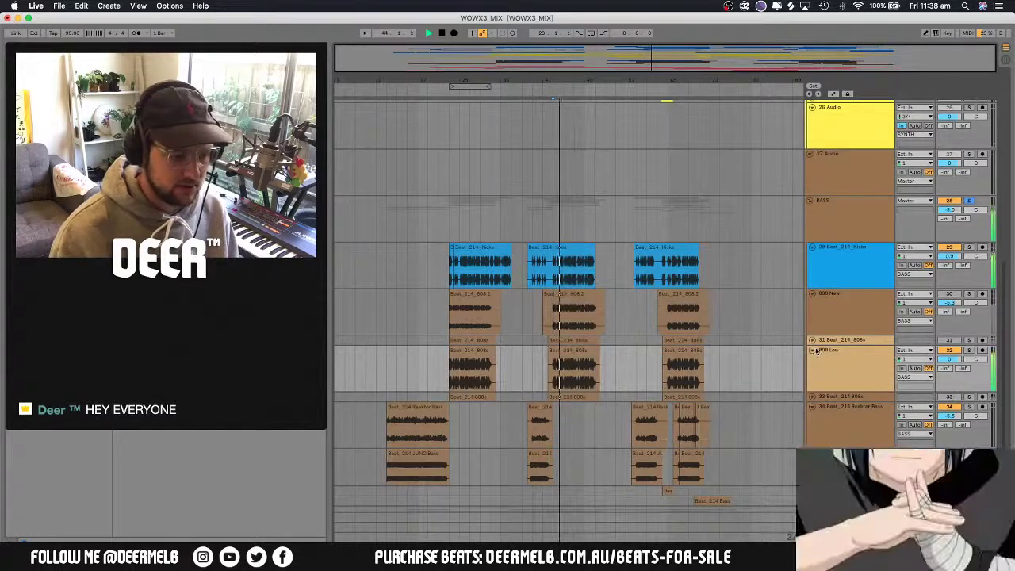
{"action": "left_click", "coordinate": [856, 355]}
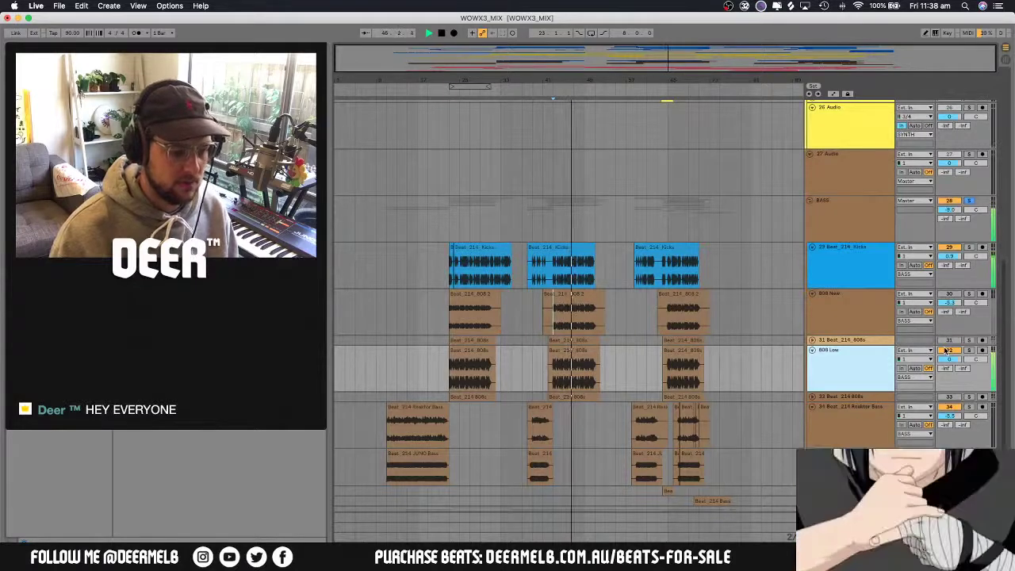
{"action": "key", "text": "space"}
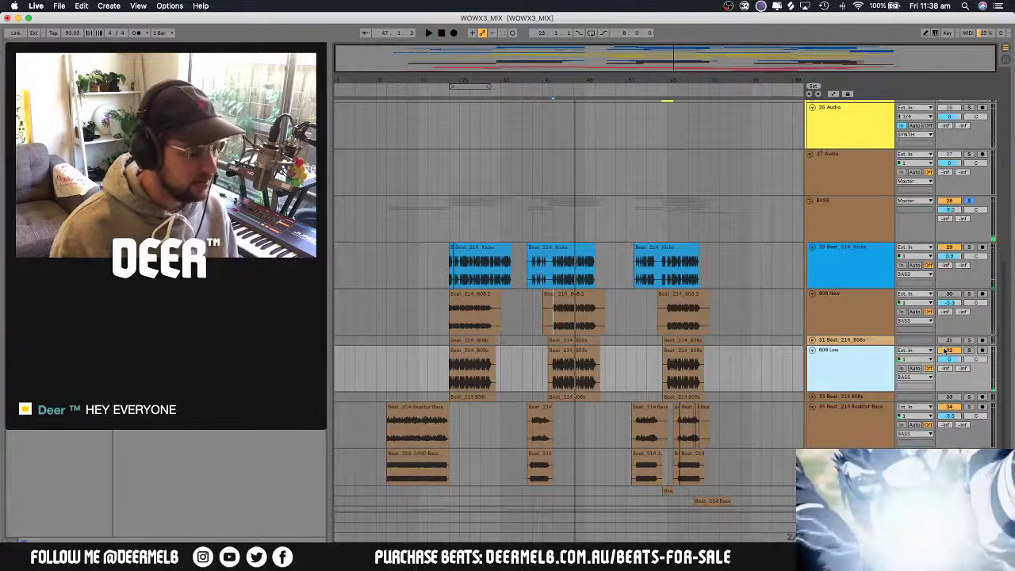
{"action": "key", "text": "space"}
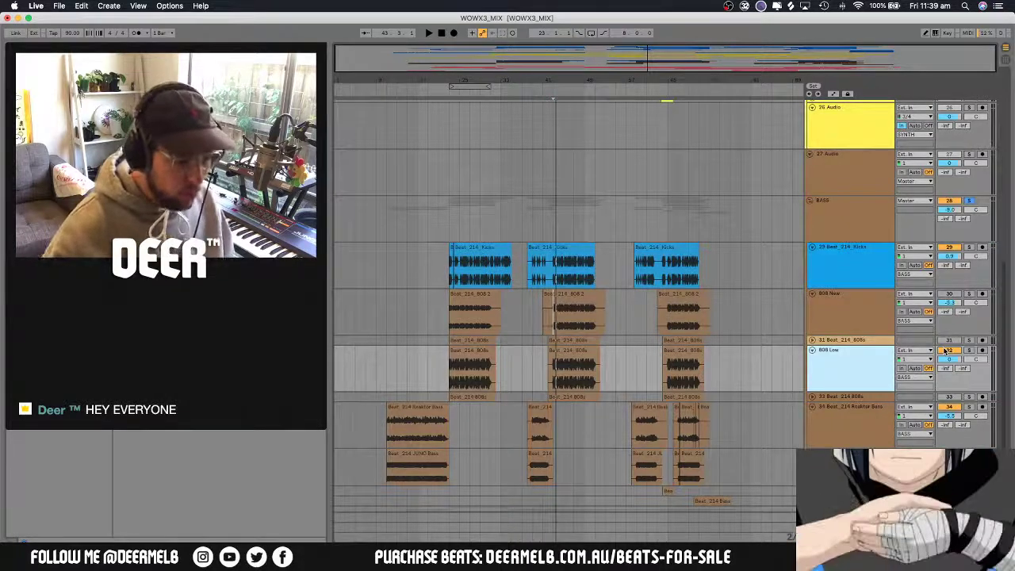
{"action": "key", "text": "space"}
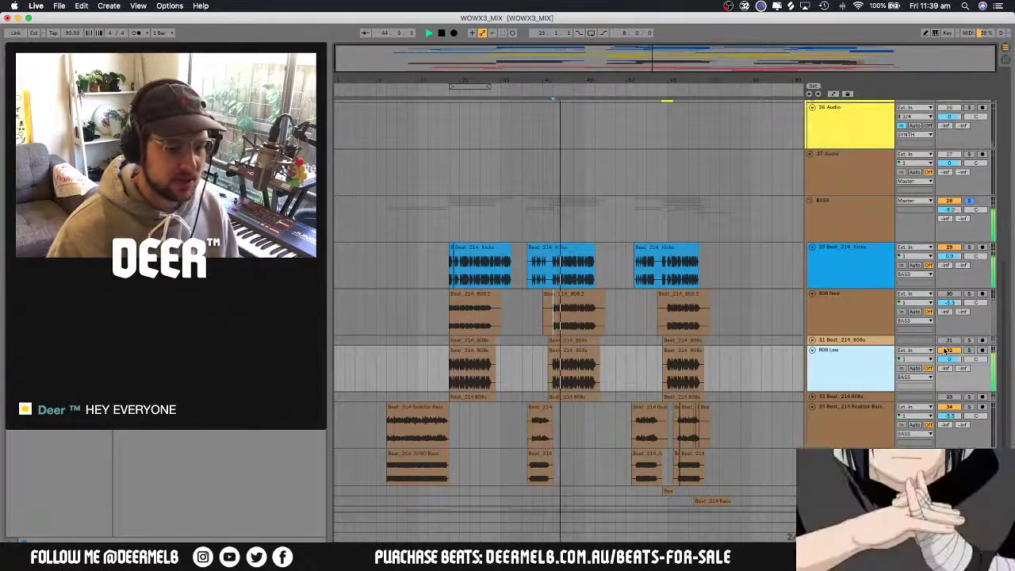
{"action": "key", "text": "space"}
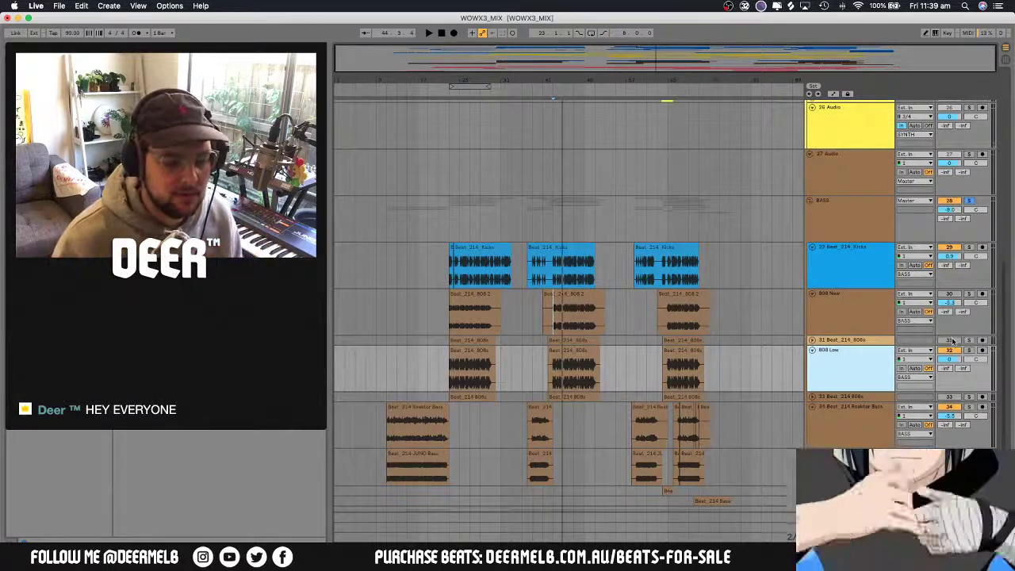
Activate the 31 Beat_214_808s track, solo it during playback from bar 43, and show the 808 Low device chain
{"action": "left_click", "coordinate": [950, 340]}
{"action": "key", "text": "space"}
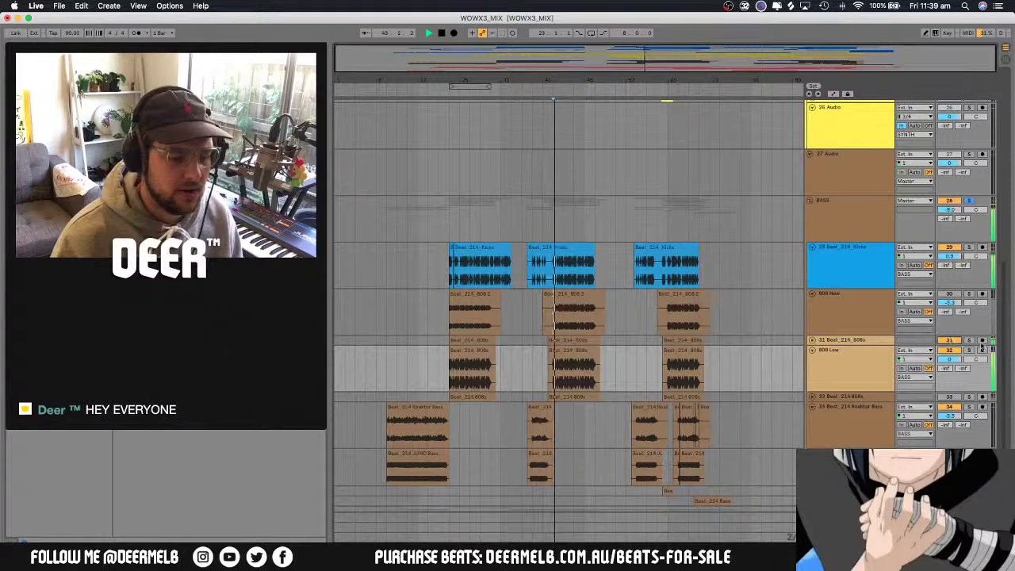
{"action": "left_click", "coordinate": [969, 340]}
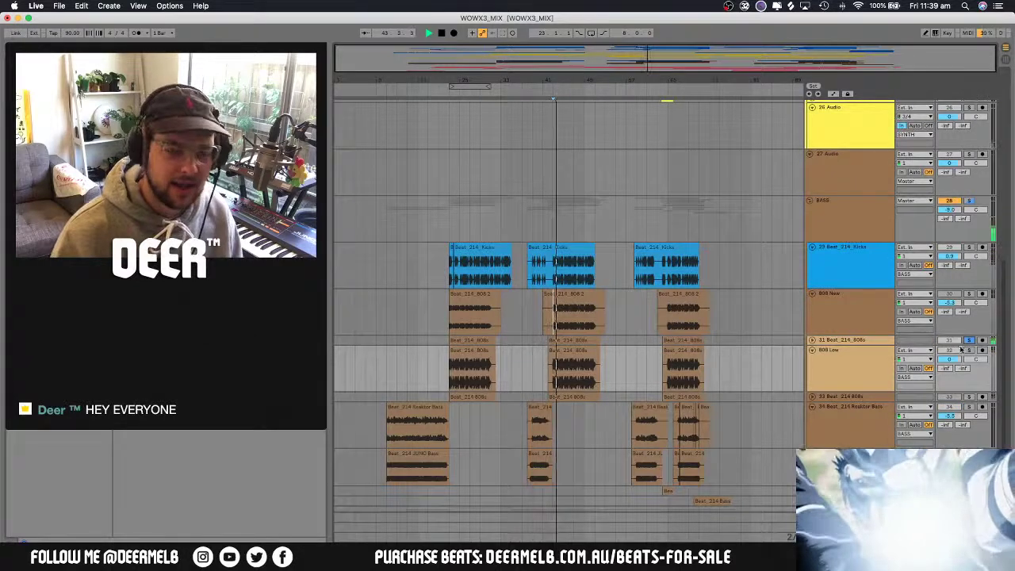
{"action": "double_click", "coordinate": [876, 340]}
{"action": "key", "text": "shift+Tab"}
{"action": "left_click", "coordinate": [851, 343]}
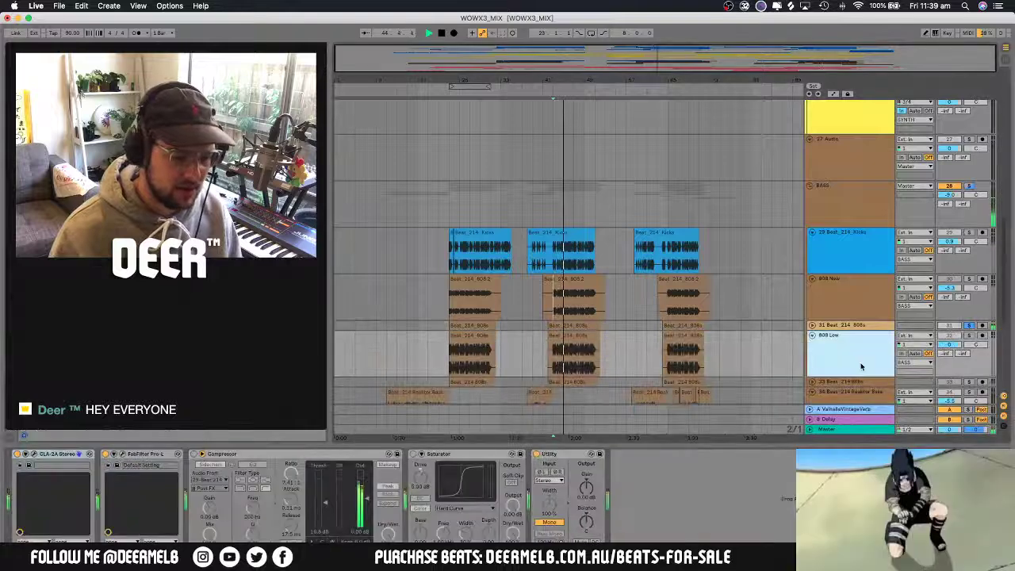
Compare the 33 and 31 Beat_214 808s tracks and 808 Low in solo, showing the device chains of tracks 31 and 33
{"action": "left_click", "coordinate": [970, 383]}
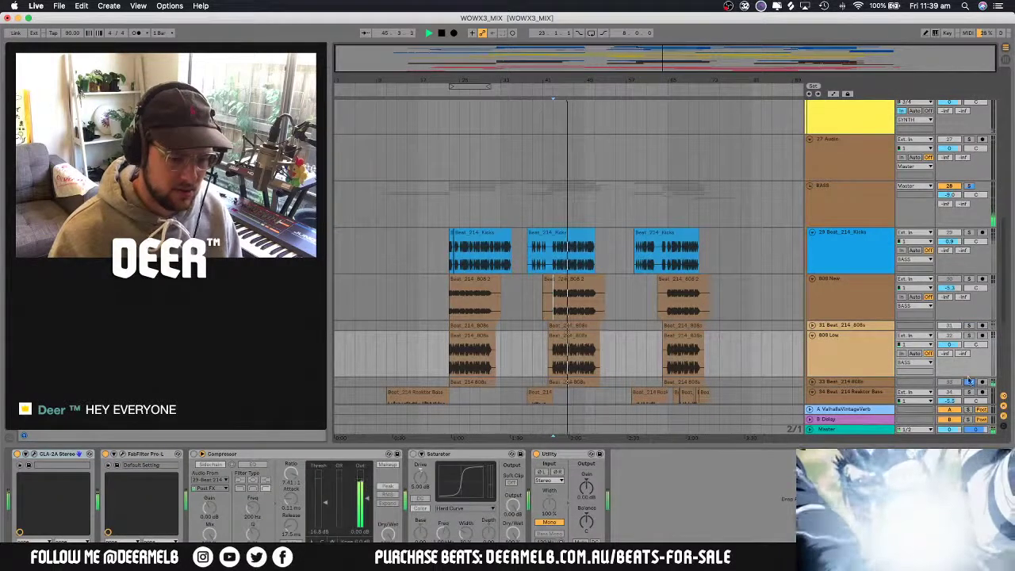
{"action": "left_click", "coordinate": [969, 326]}
{"action": "left_click", "coordinate": [836, 326]}
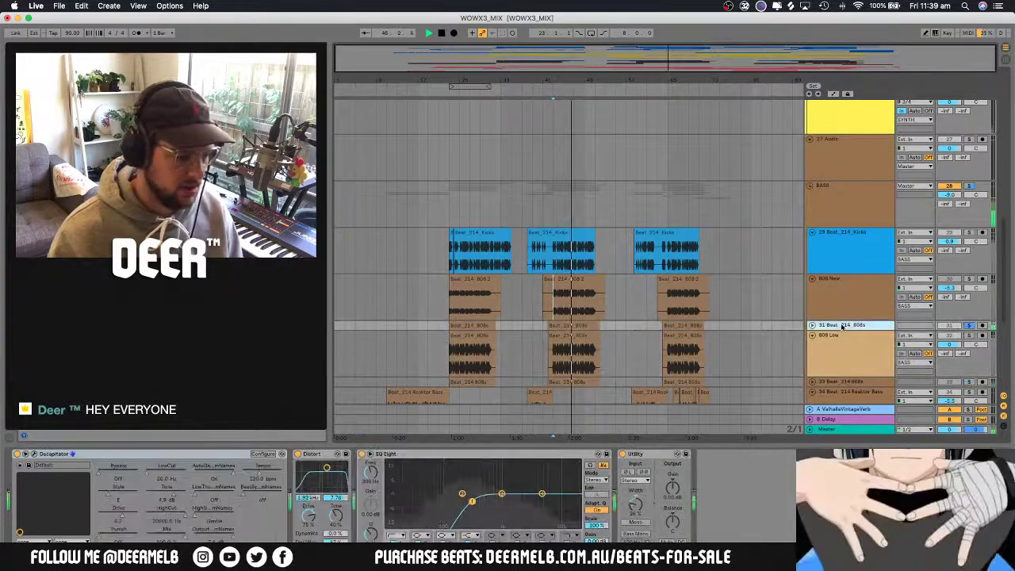
{"action": "left_click", "coordinate": [968, 335]}
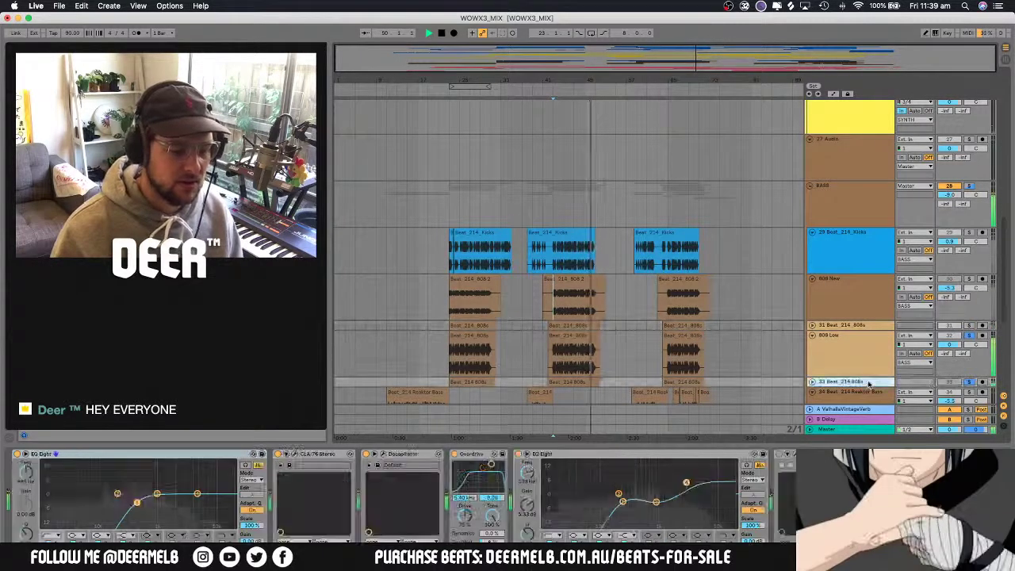
{"action": "left_click", "coordinate": [810, 383]}
{"action": "scroll", "coordinate": [817, 385], "scroll_direction": "down", "scroll_amount": 1}
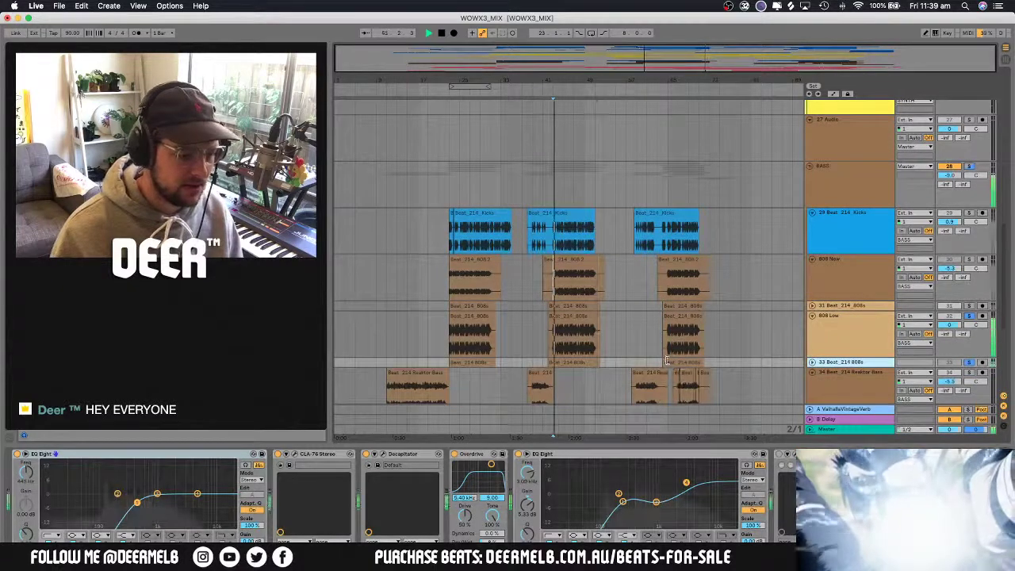
Deactivate 808 Low, reactivate 808 New, and alternate solos between the two over the second 808 section
{"action": "left_click", "coordinate": [951, 318]}
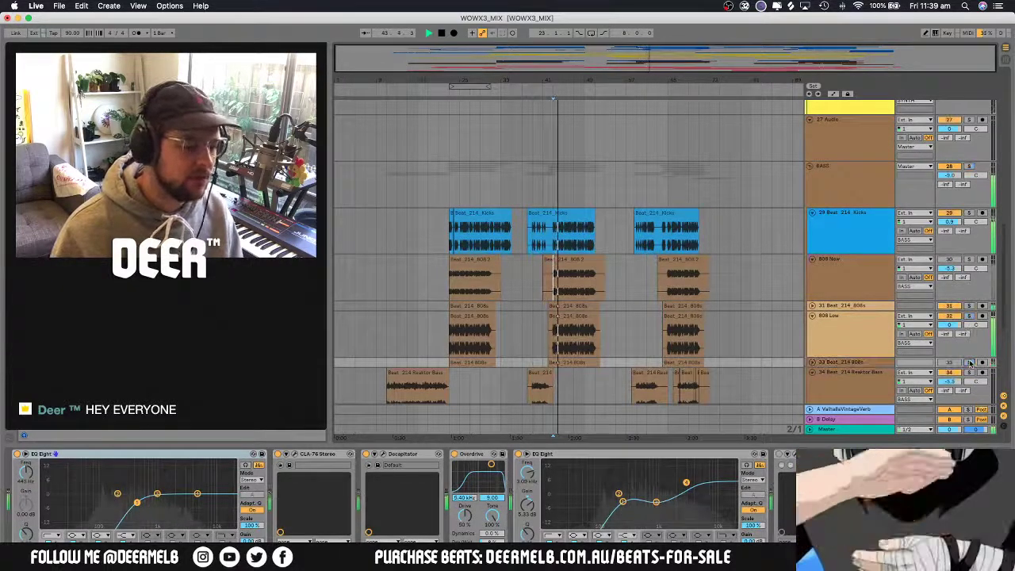
{"action": "left_click", "coordinate": [949, 262]}
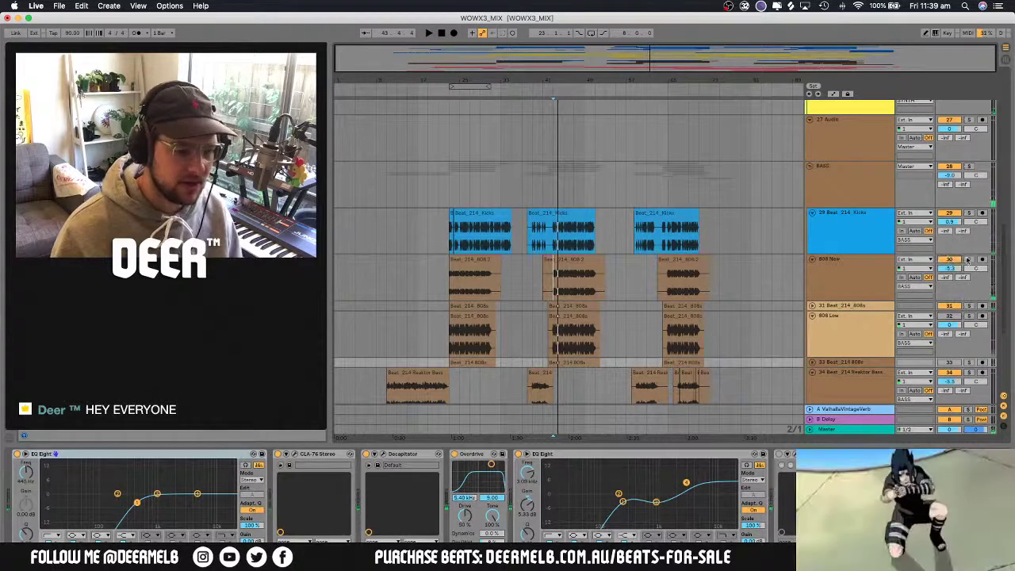
{"action": "left_click", "coordinate": [584, 266]}
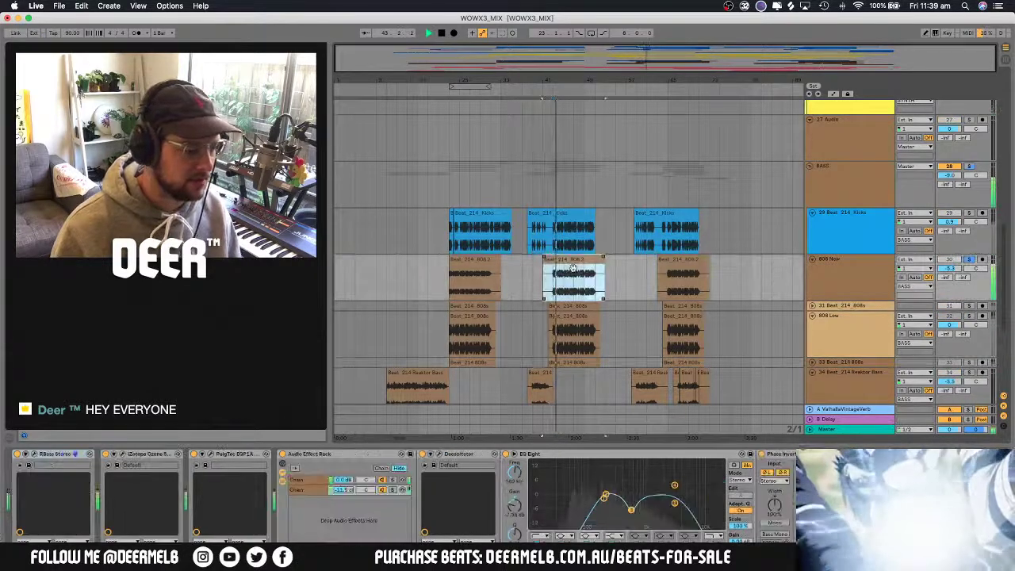
{"action": "left_click", "coordinate": [969, 316]}
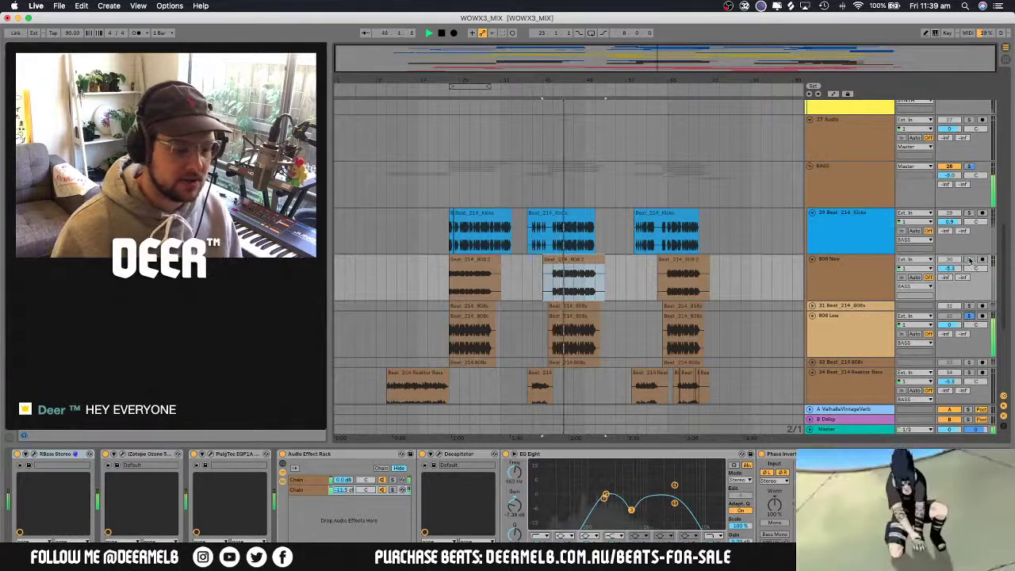
{"action": "left_click", "coordinate": [968, 260]}
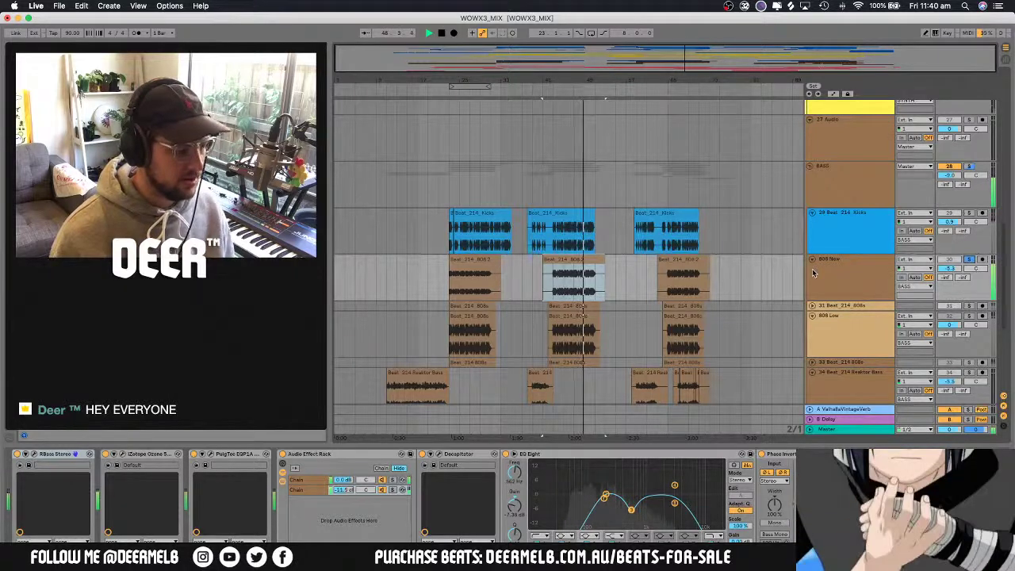
Open the RBass Stereo plug-in window on 808 New, move it clear of the clips, and set the playback start to bar 43
{"action": "scroll", "coordinate": [271, 468], "scroll_direction": "right", "scroll_amount": 3}
{"action": "scroll", "coordinate": [271, 469], "scroll_direction": "left", "scroll_amount": 3}
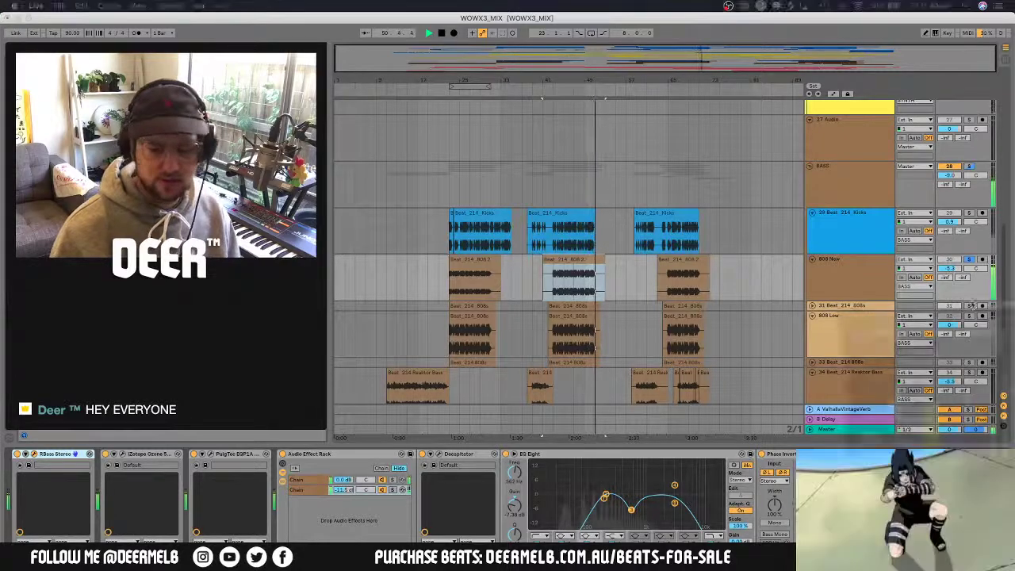
{"action": "key", "text": "super+alt+p"}
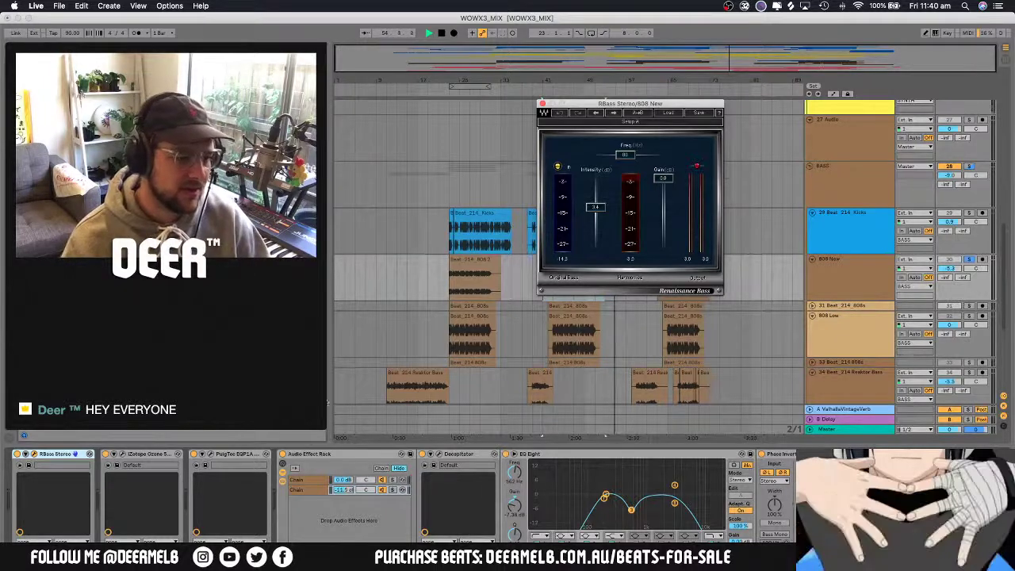
{"action": "left_click_drag", "start_coordinate": [640, 103], "coordinate": [785, 98]}
{"action": "left_click", "coordinate": [574, 262]}
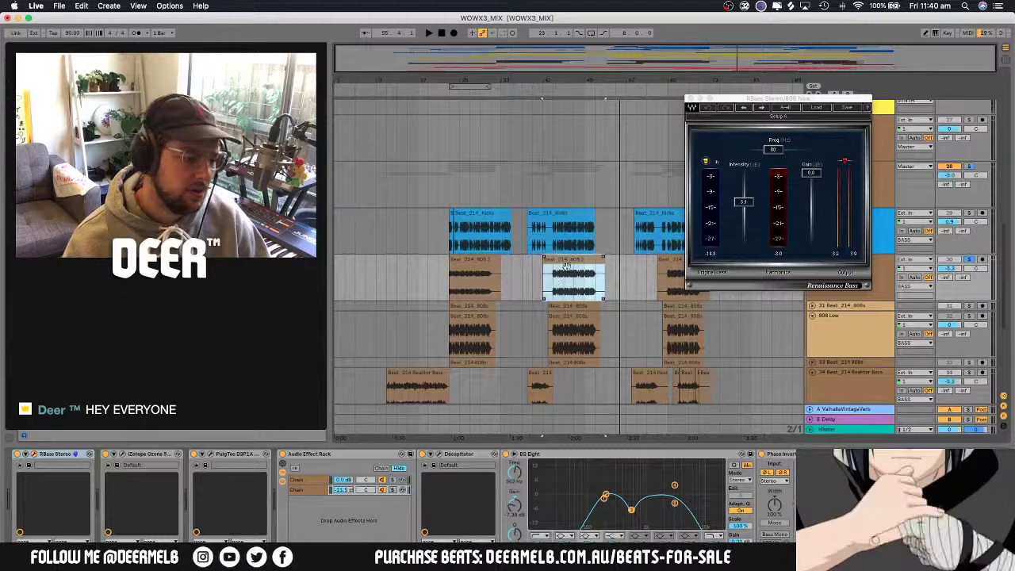
{"action": "left_click", "coordinate": [553, 289]}
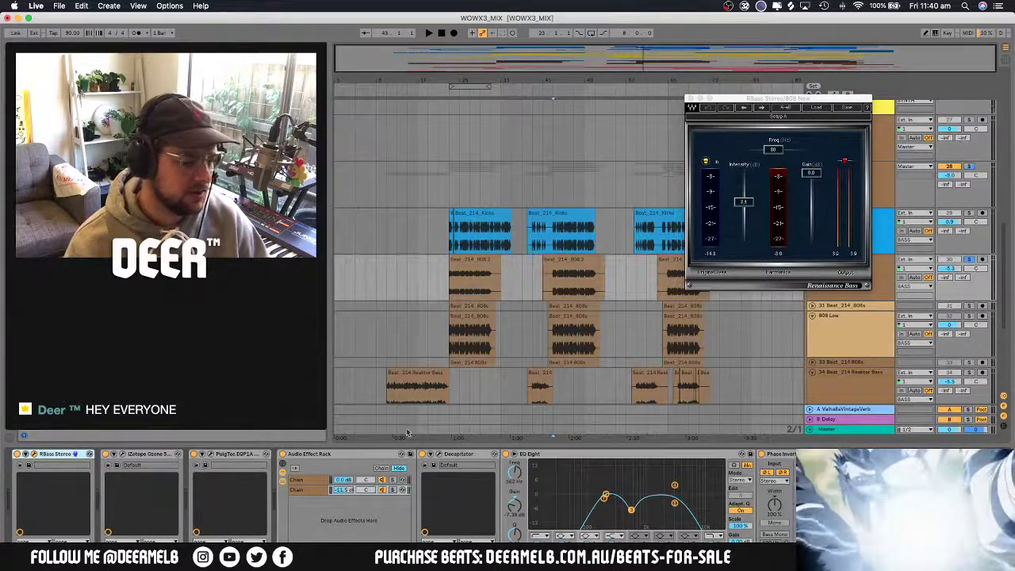
Group the 808 New devices from RBass Stereo through the second Audio Effect Rack into a single rack
{"action": "scroll", "coordinate": [714, 460], "scroll_direction": "right", "scroll_amount": 10}
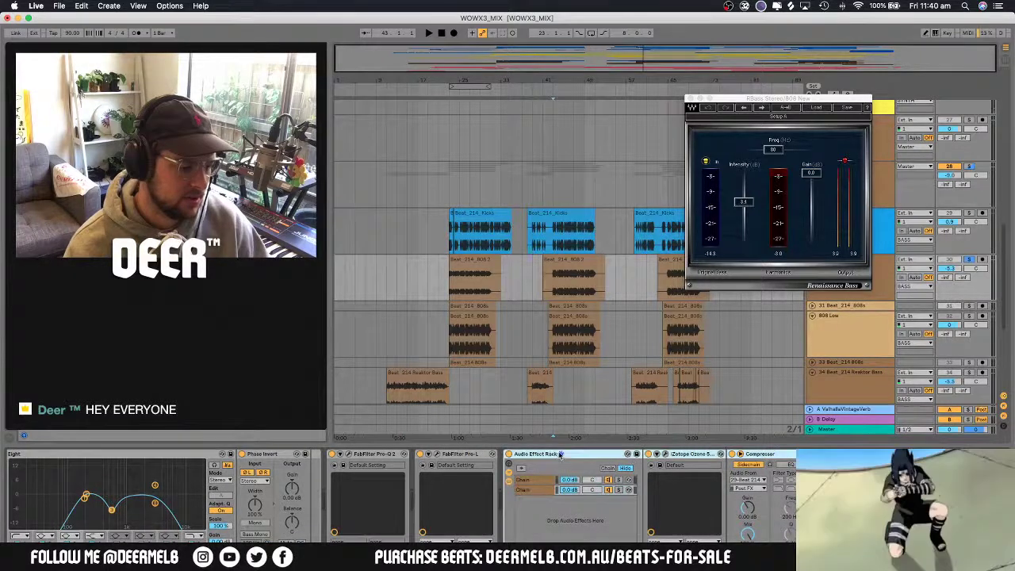
{"action": "scroll", "coordinate": [632, 460], "scroll_direction": "left", "scroll_amount": 10}
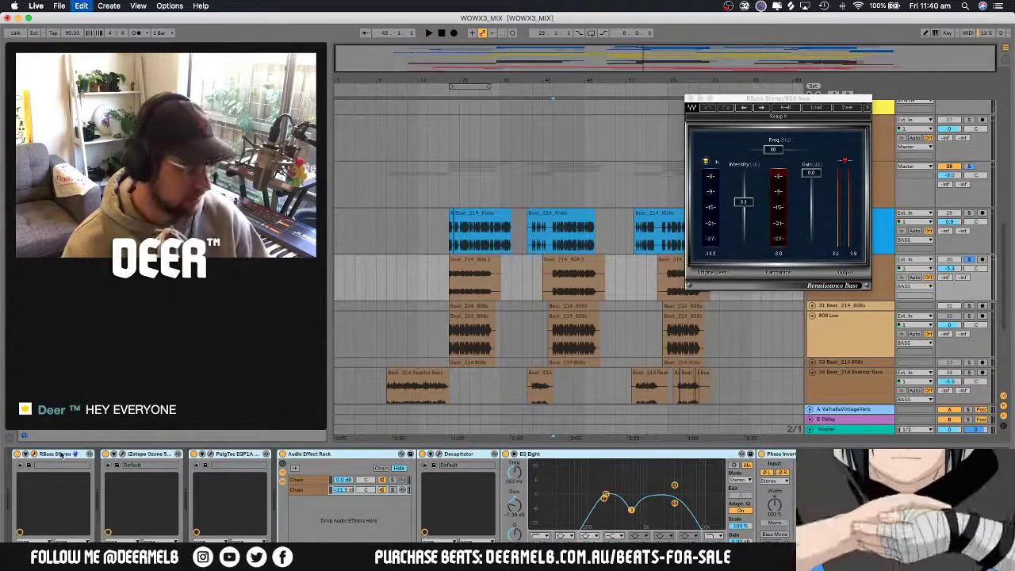
{"action": "left_click_drag", "start_coordinate": [60, 455], "coordinate": [69, 454]}
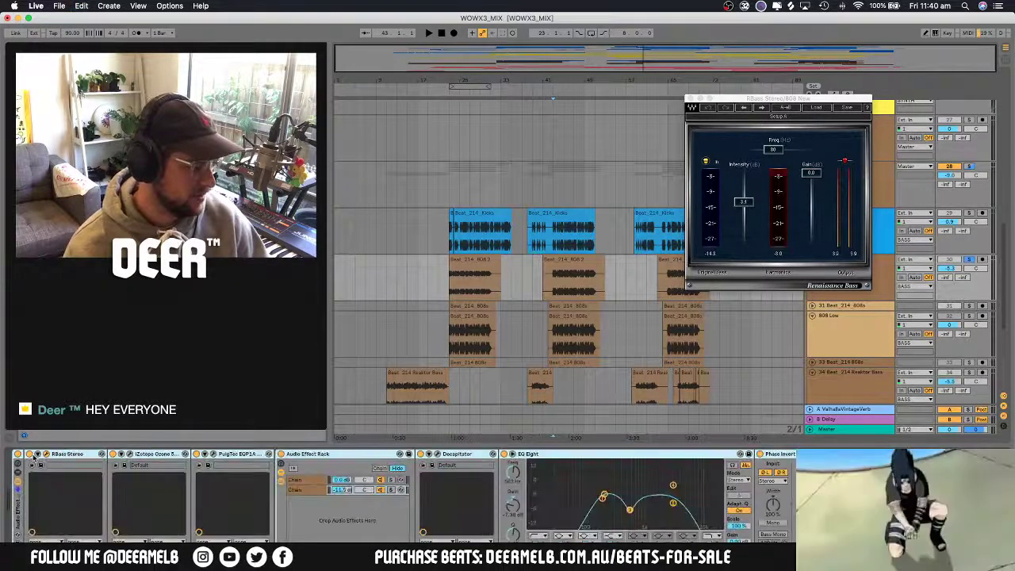
Play 808 New from bar 43 while switching the whole effect rack off and on to compare the sound
{"action": "key", "text": "space"}
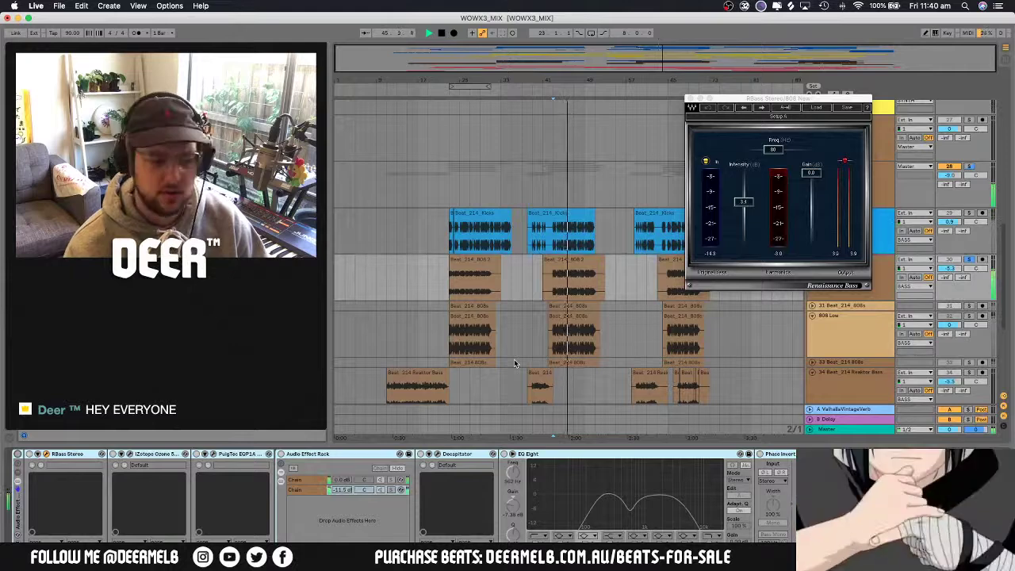
{"action": "left_click", "coordinate": [18, 455]}
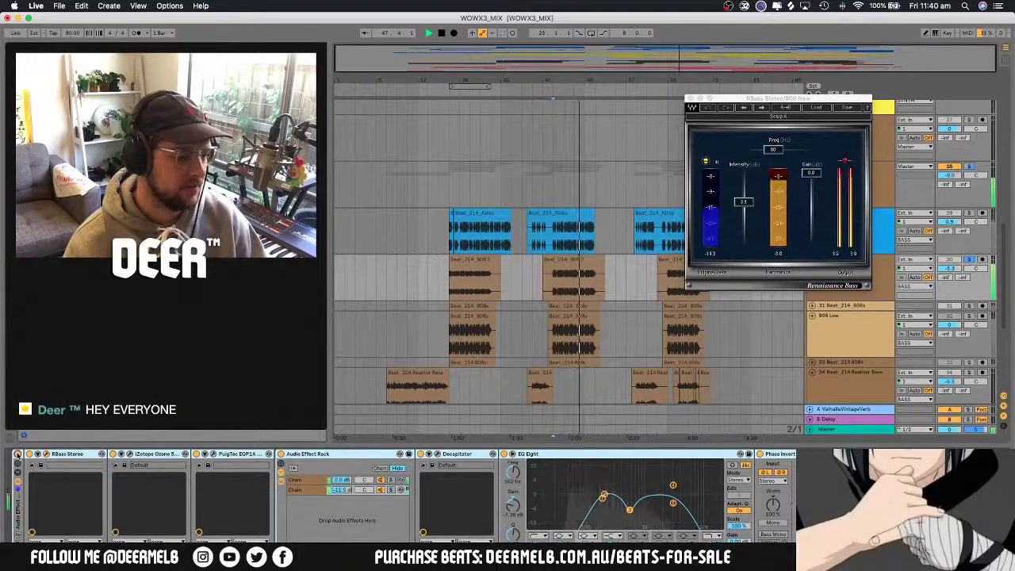
{"action": "left_click", "coordinate": [18, 455]}
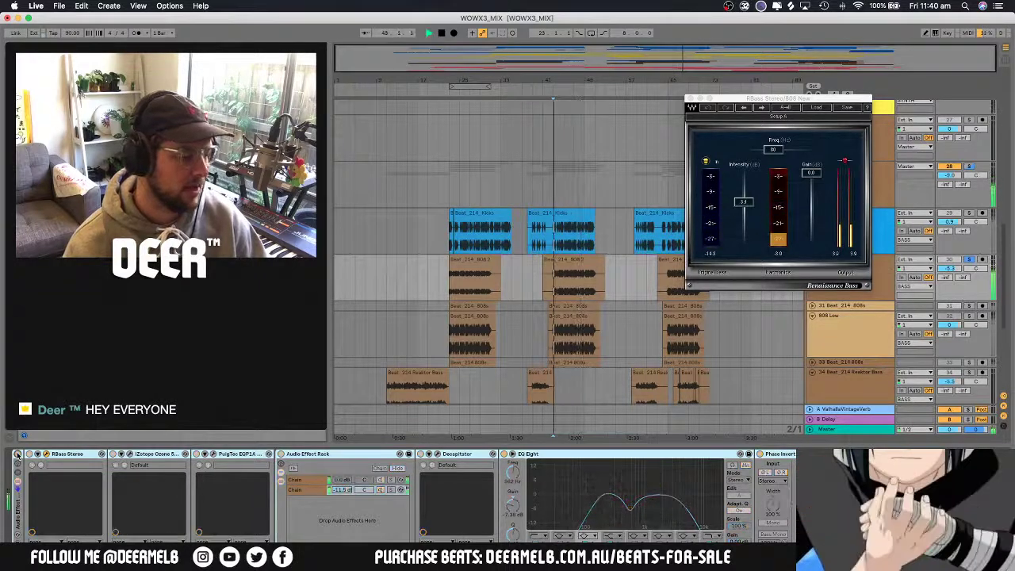
{"action": "left_click", "coordinate": [17, 454]}
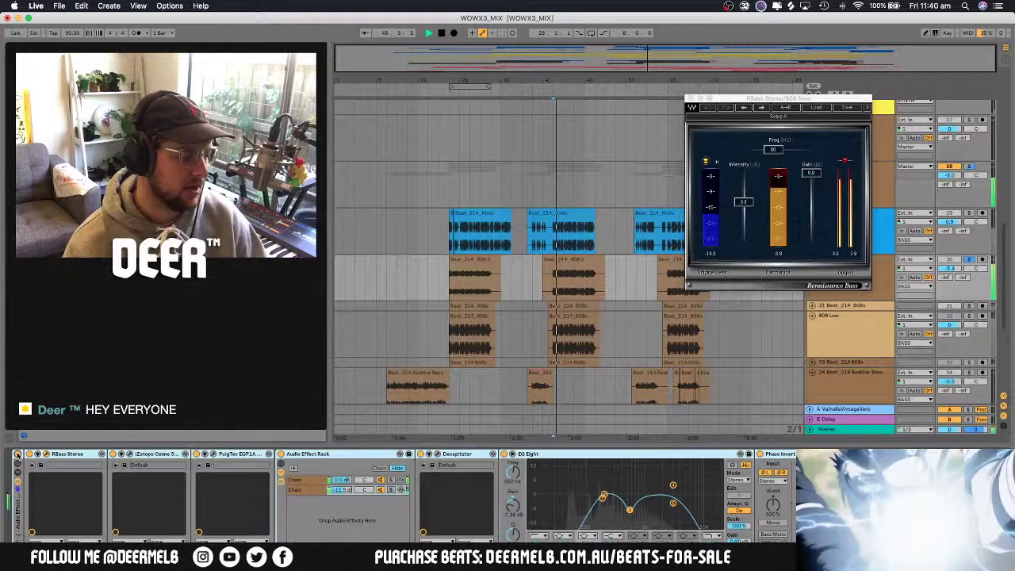
Switch off every device in the 808 New rack after RBass Stereo, from Ozone 5 Exciter through the second Audio Effect Rack
{"action": "left_click", "coordinate": [114, 454]}
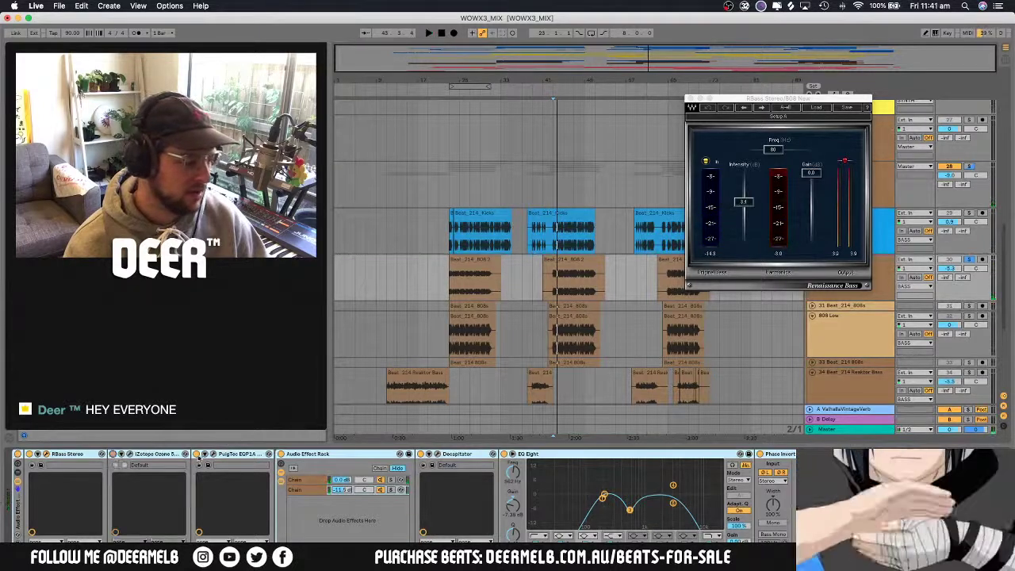
{"action": "left_click", "coordinate": [197, 454]}
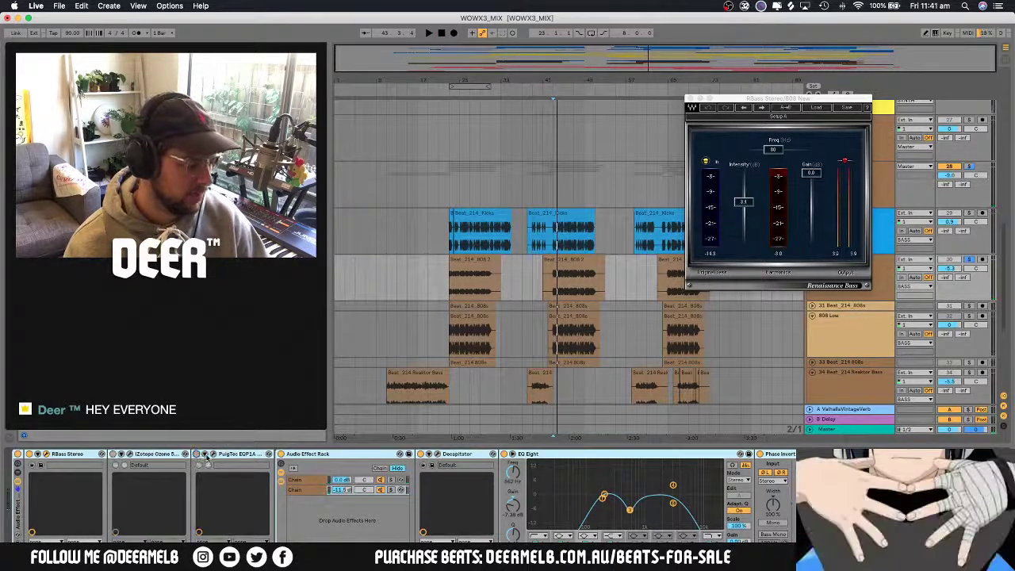
{"action": "left_click", "coordinate": [367, 457]}
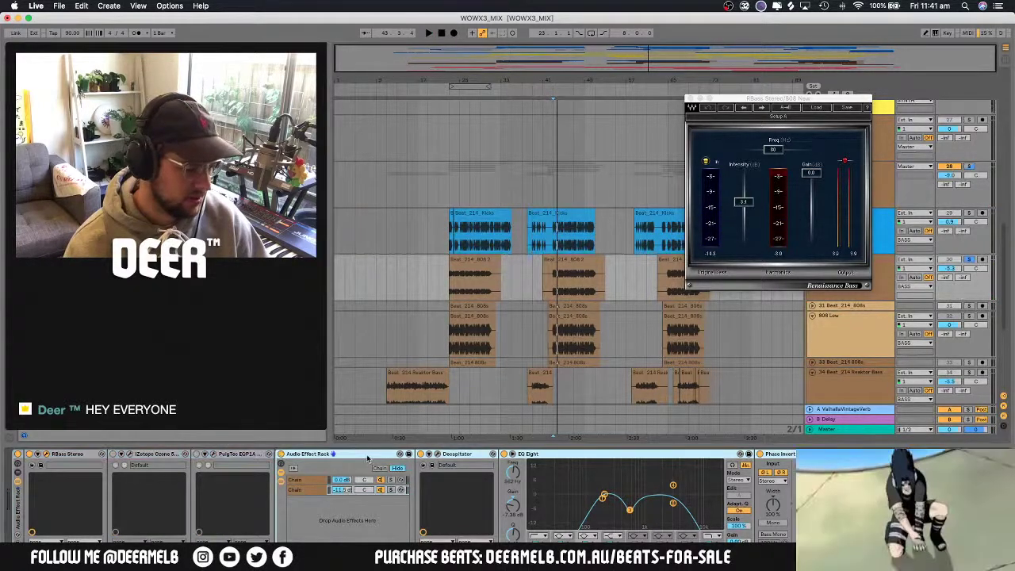
{"action": "left_click", "coordinate": [280, 454]}
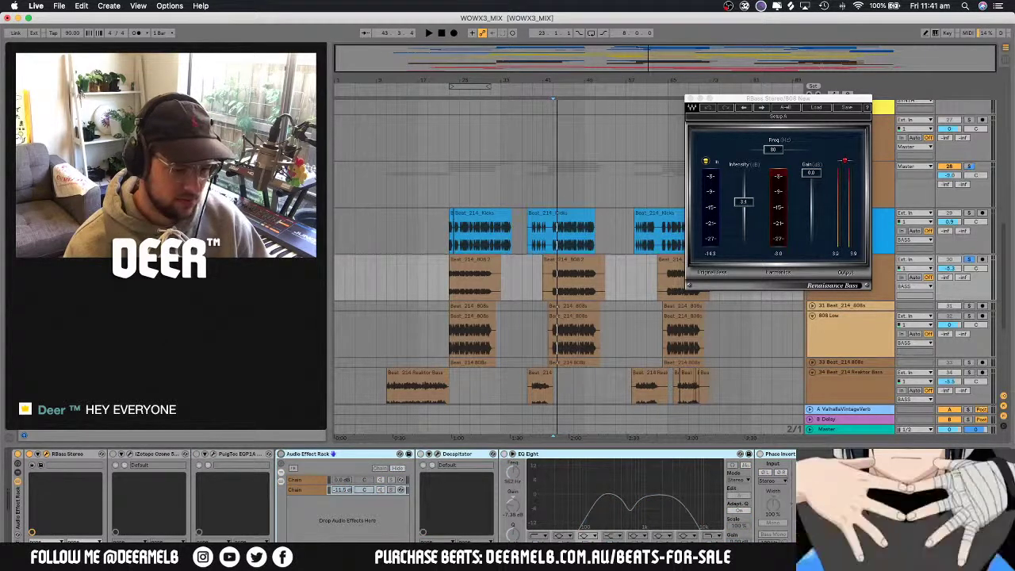
{"action": "scroll", "coordinate": [422, 459], "scroll_direction": "right", "scroll_amount": 10}
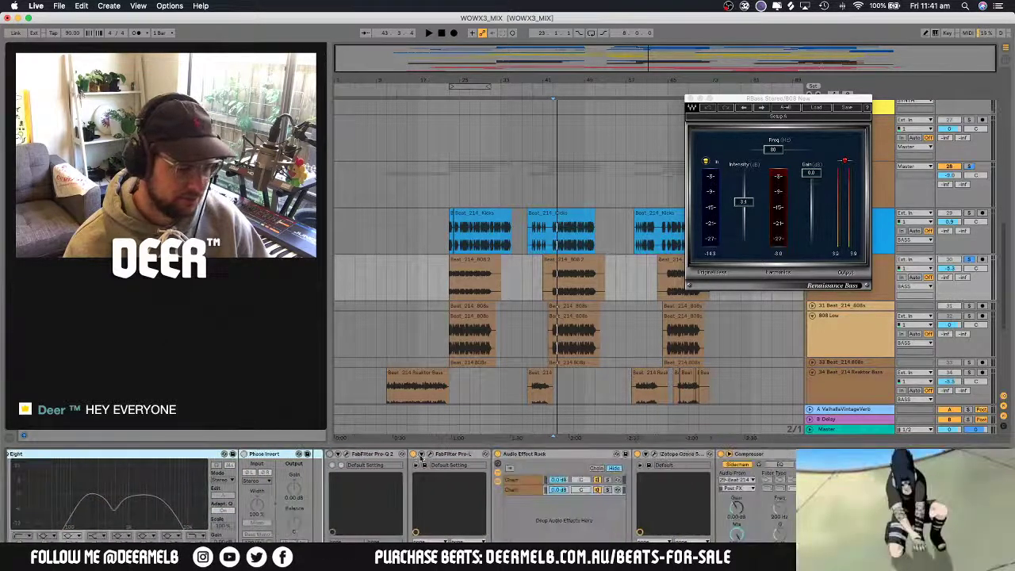
{"action": "left_click", "coordinate": [498, 455]}
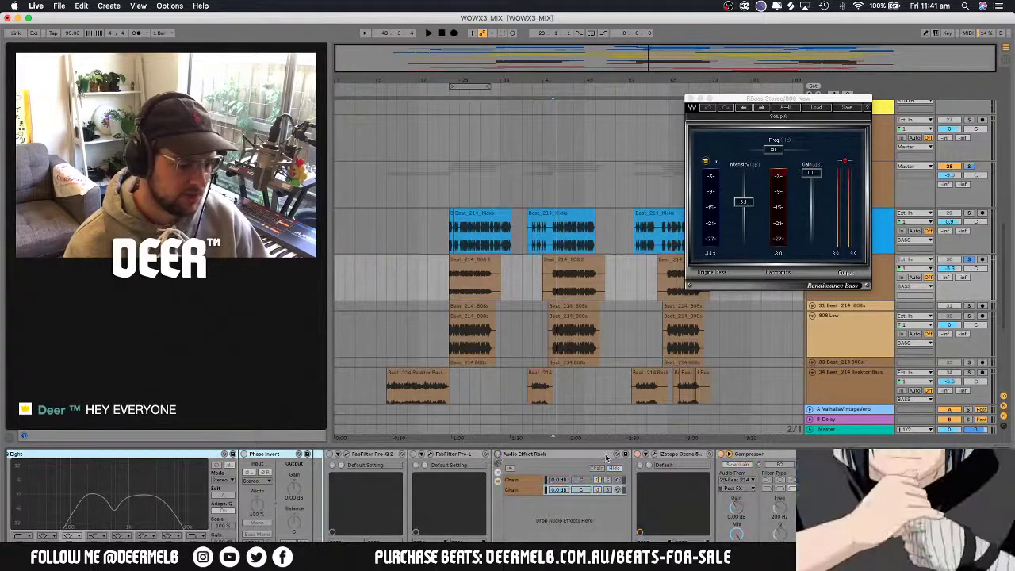
{"action": "scroll", "coordinate": [750, 459], "scroll_direction": "left", "scroll_amount": 8}
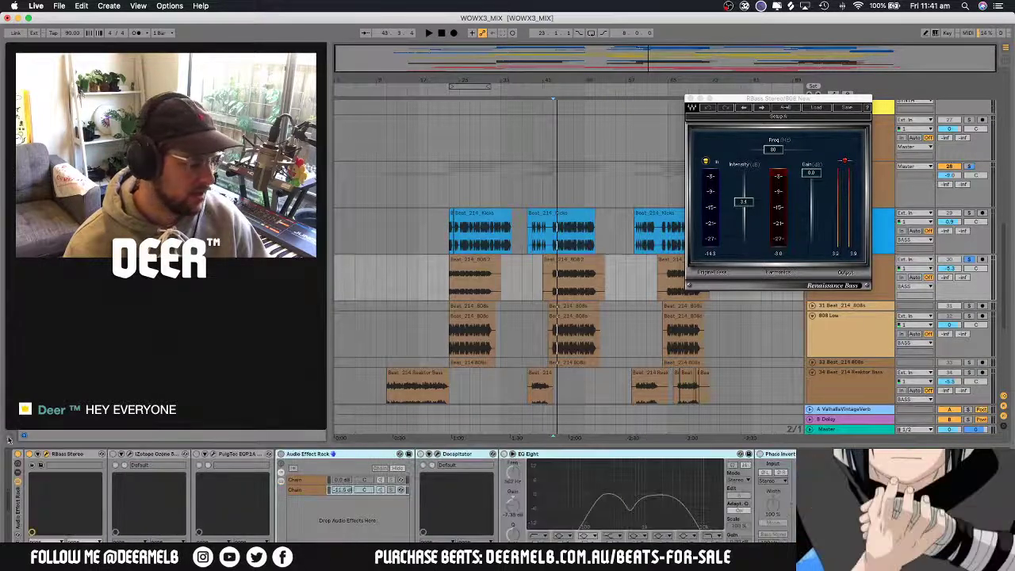
Play 808 New from bar 43 with Ozone 5 Exciter switched back on and its plug-in window open
{"action": "key", "text": "space"}
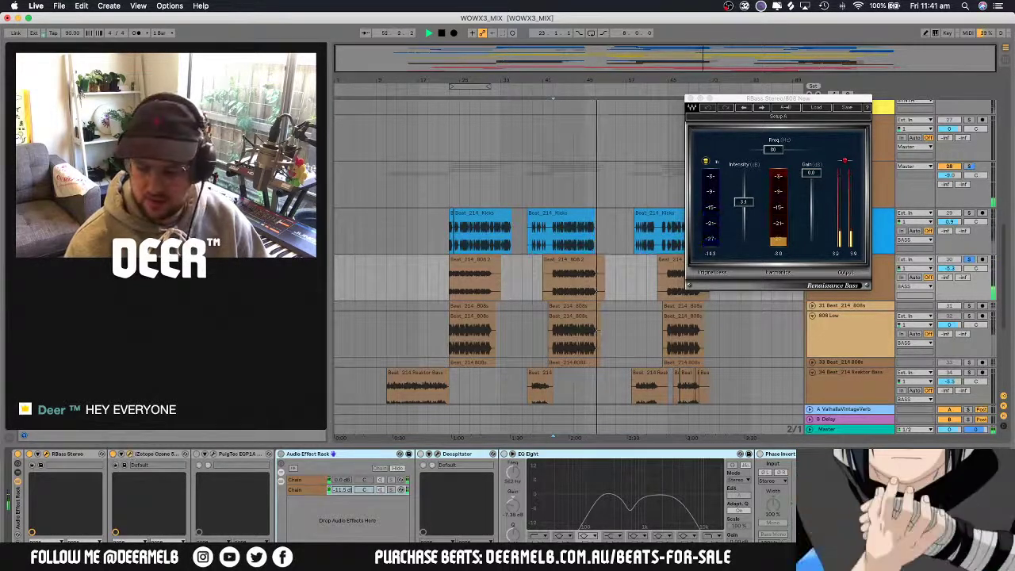
{"action": "left_click", "coordinate": [141, 455]}
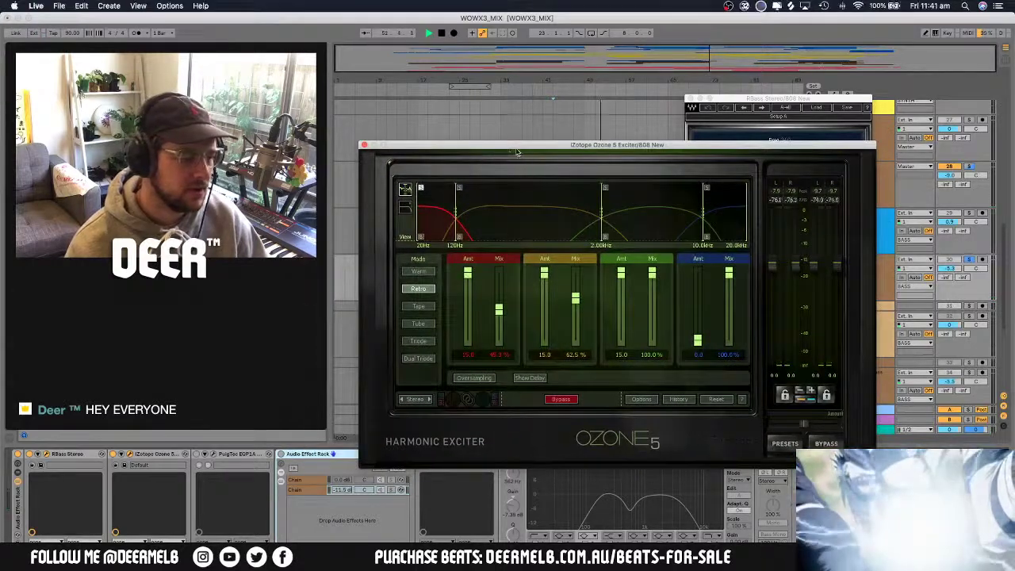
{"action": "key", "text": "space"}
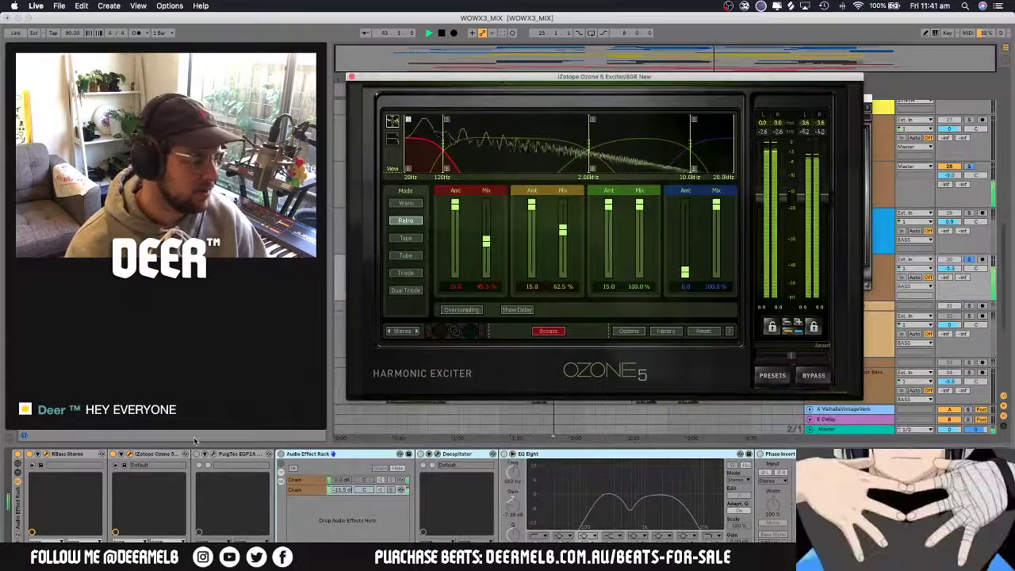
{"action": "left_click", "coordinate": [157, 455]}
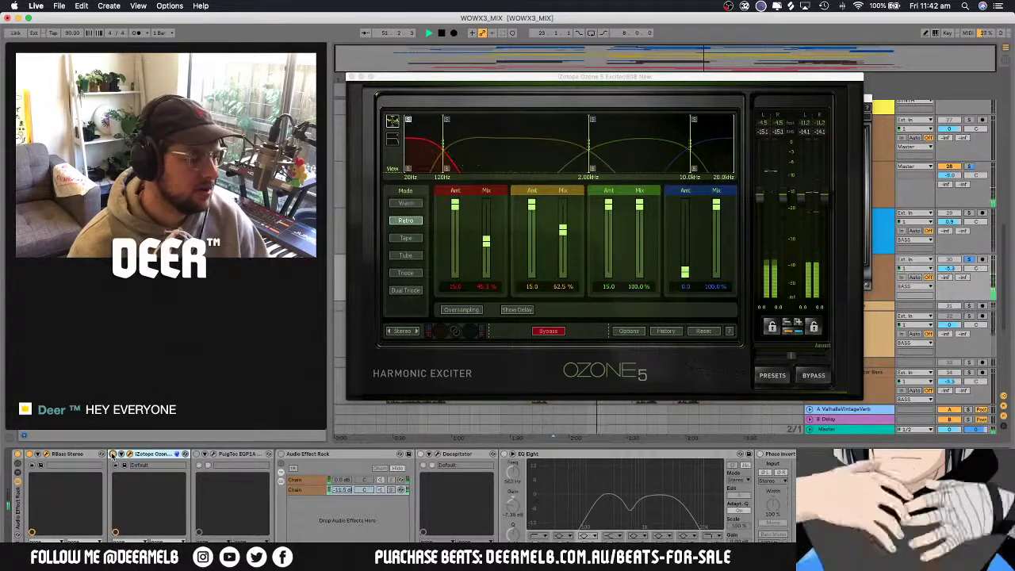
{"action": "key", "text": "space"}
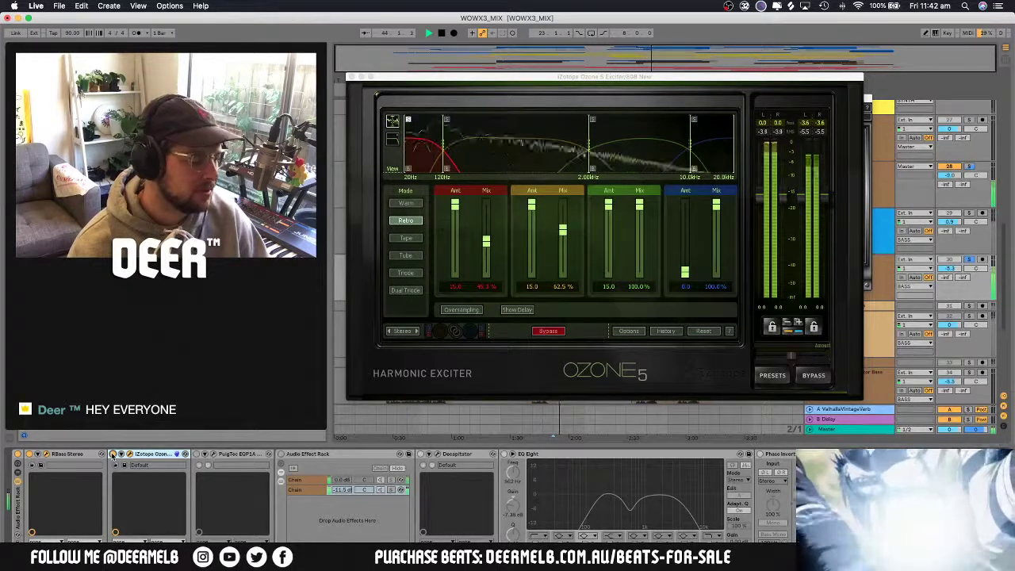
Switch PuigTec EQP1A back on and replace the open RBass Stereo and Ozone windows with its plug-in window above the 808 clips
{"action": "left_click", "coordinate": [234, 454]}
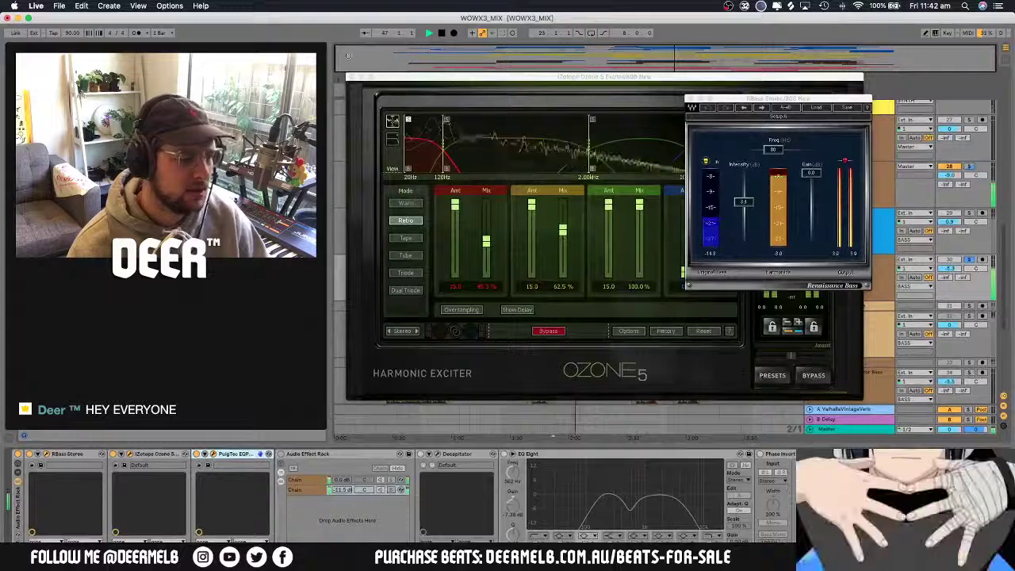
{"action": "left_click", "coordinate": [359, 74]}
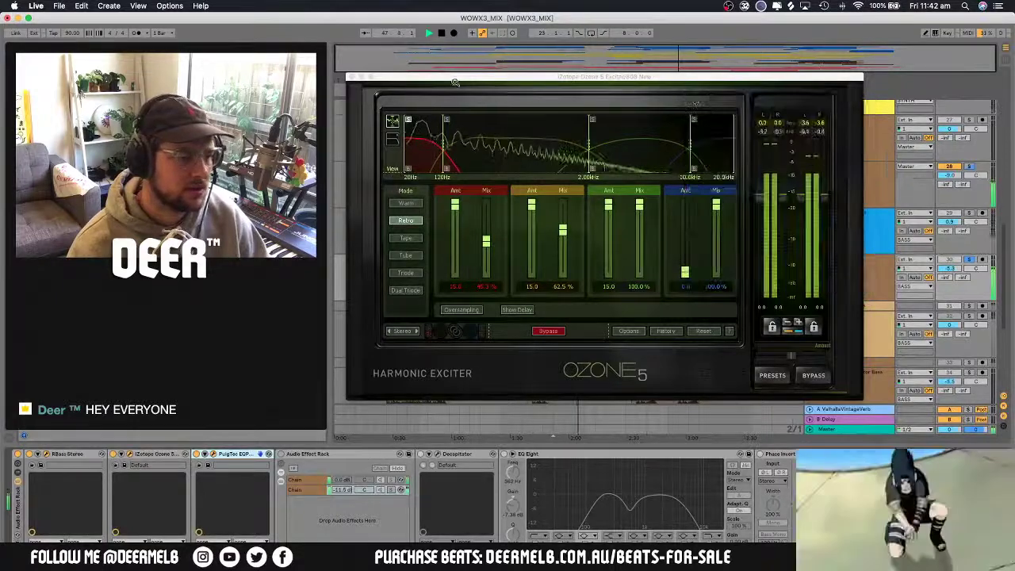
{"action": "left_click", "coordinate": [353, 77]}
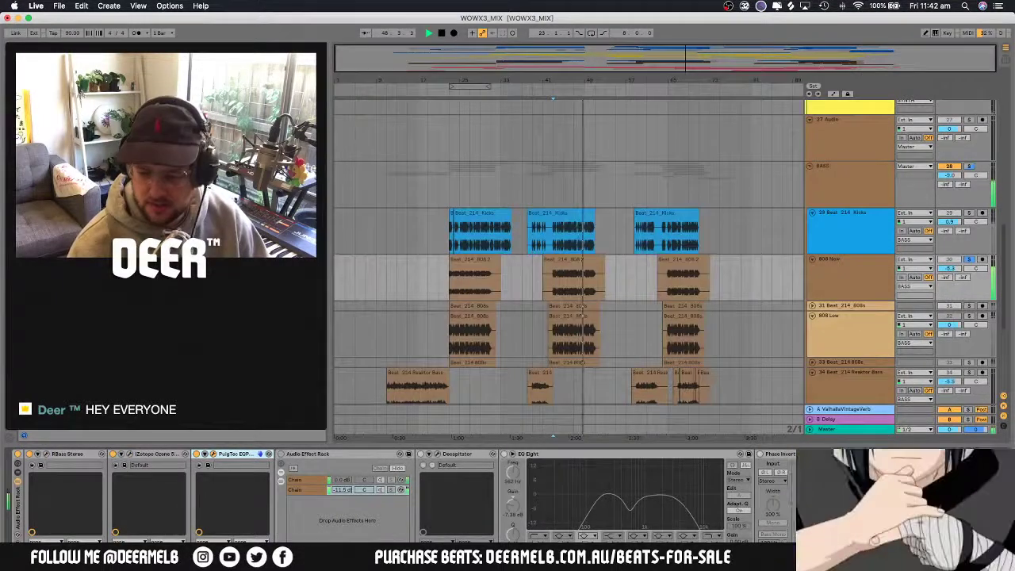
{"action": "left_click", "coordinate": [213, 455]}
{"action": "left_click_drag", "start_coordinate": [574, 197], "coordinate": [528, 138]}
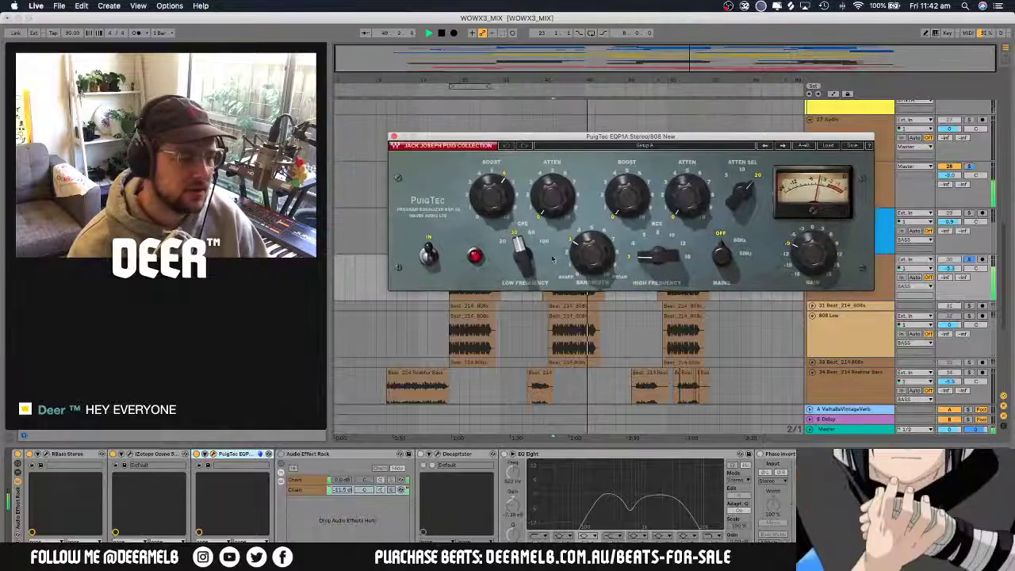
{"action": "scroll", "coordinate": [553, 259], "scroll_direction": "up", "scroll_amount": 1}
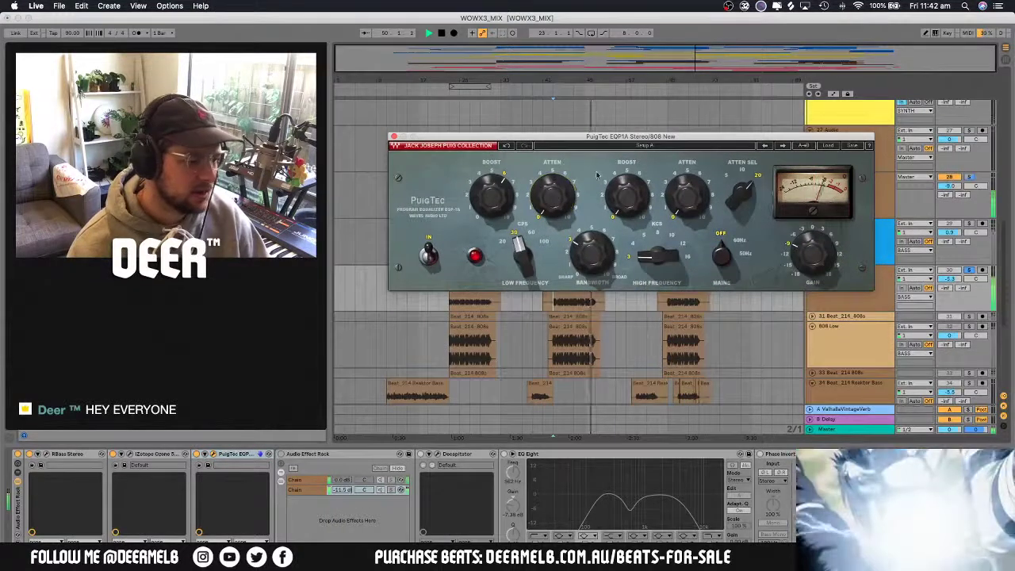
{"action": "left_click", "coordinate": [214, 455]}
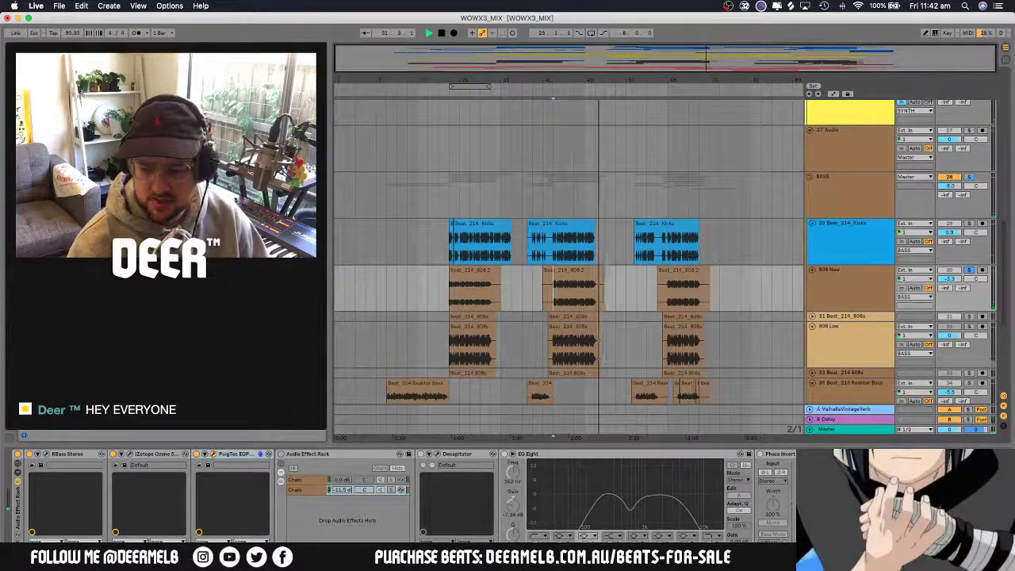
{"action": "key", "text": "super+alt+p"}
{"action": "left_click_drag", "start_coordinate": [648, 208], "coordinate": [464, 148]}
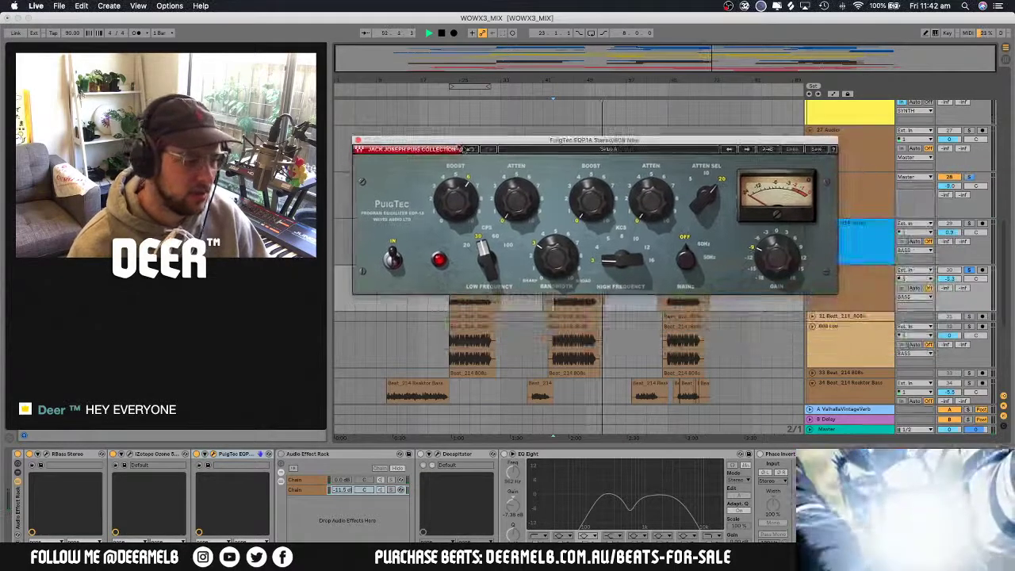
Compare the PuigTec EQP1A low-frequency selector at 60 and 30 during playback, leave it at 30, and close the plug-in window
{"action": "left_click", "coordinate": [498, 238]}
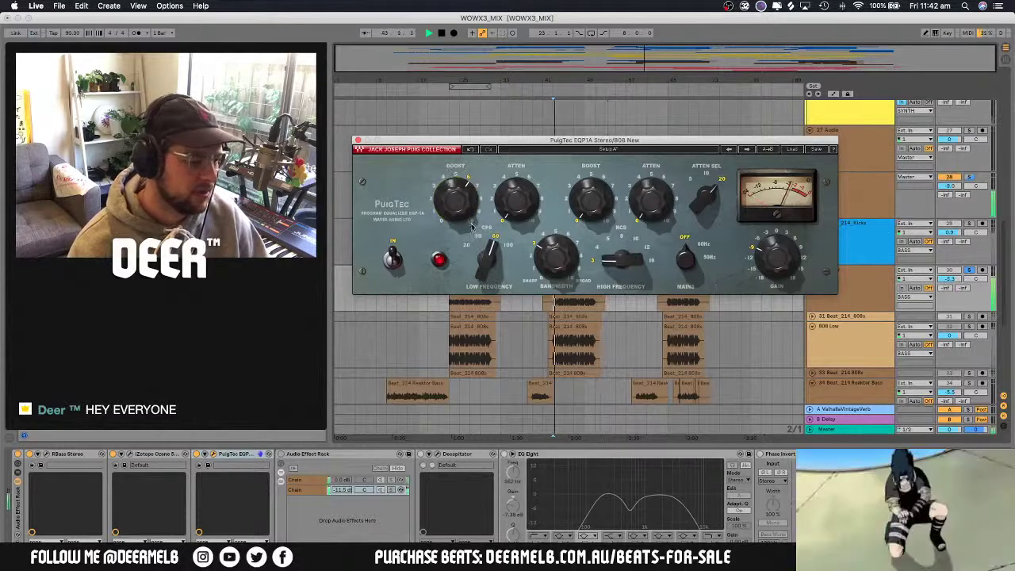
{"action": "left_click", "coordinate": [497, 241]}
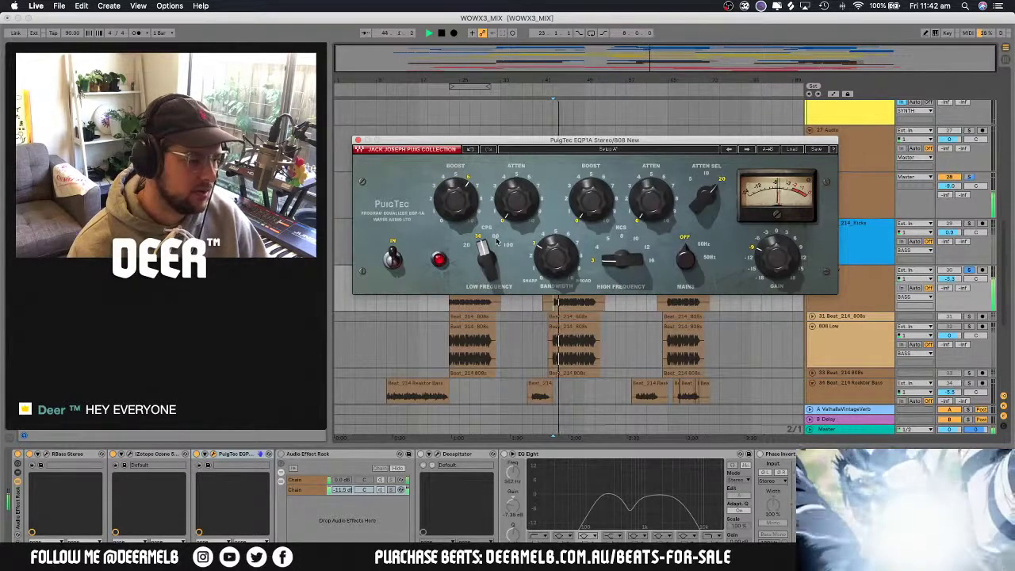
{"action": "left_click", "coordinate": [497, 241]}
{"action": "left_click", "coordinate": [483, 239]}
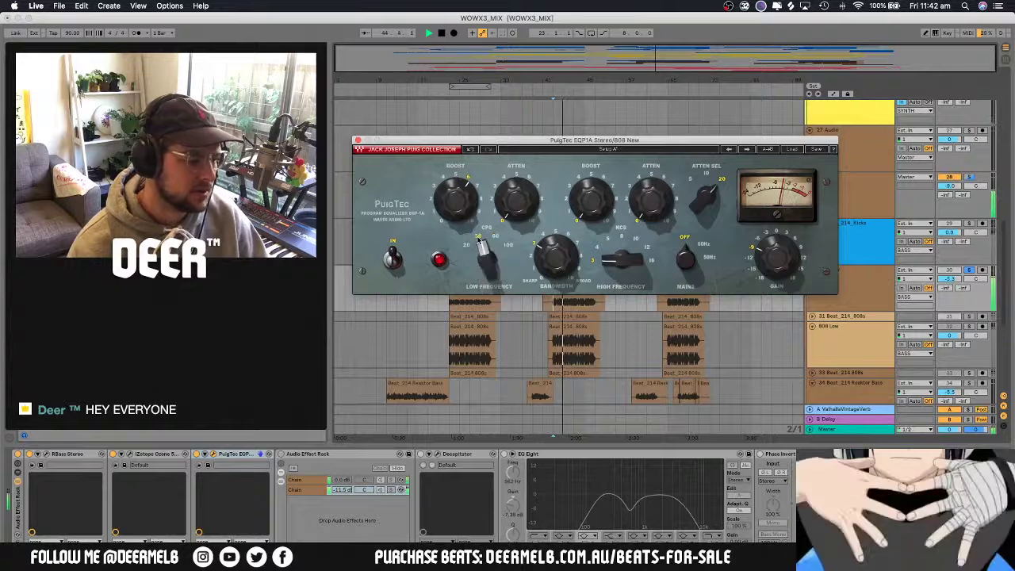
{"action": "mouse_move", "coordinate": [457, 200]}
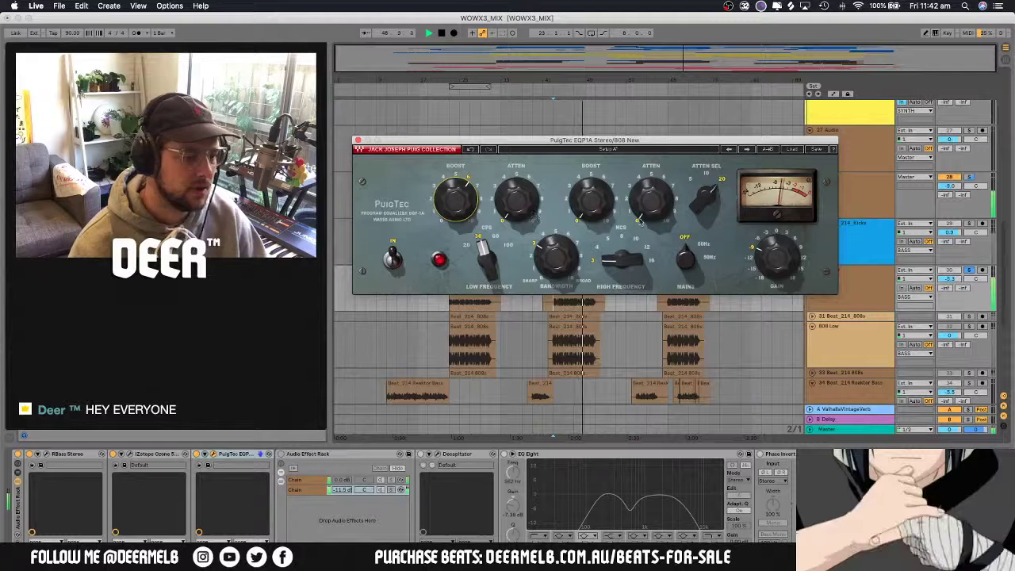
{"action": "mouse_move", "coordinate": [625, 265]}
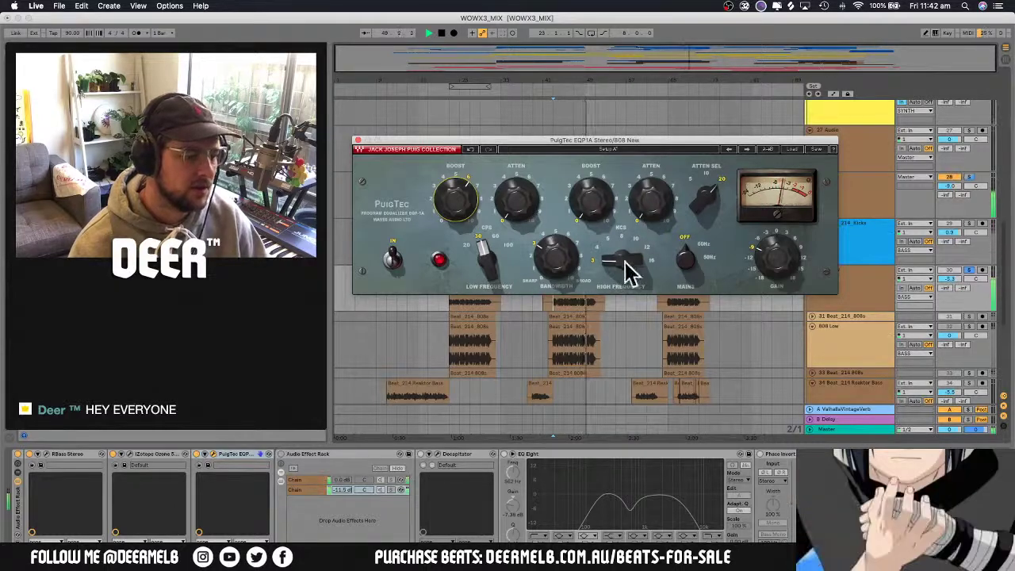
{"action": "left_click_drag", "start_coordinate": [625, 260], "coordinate": [623, 260]}
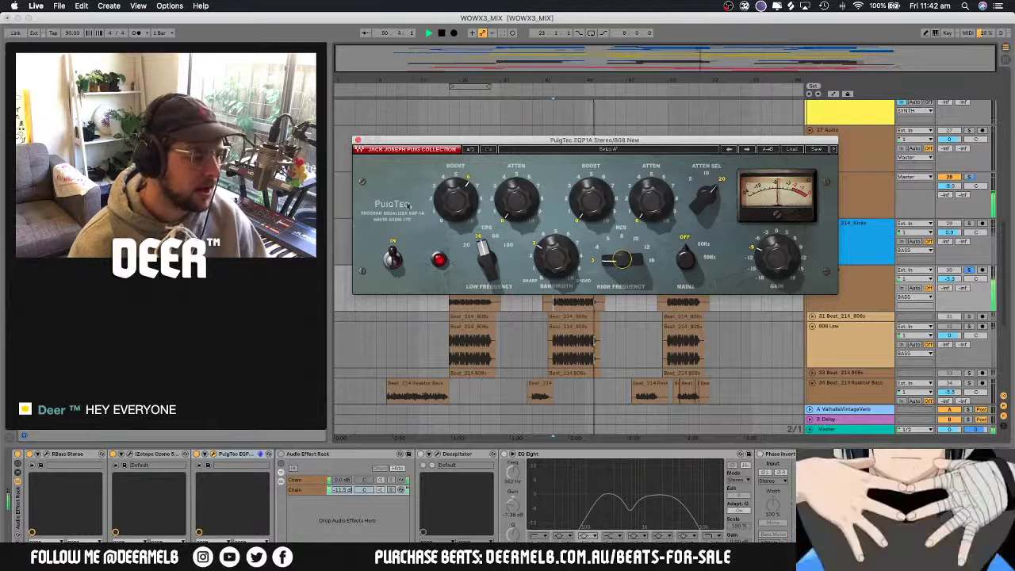
{"action": "left_click", "coordinate": [358, 140]}
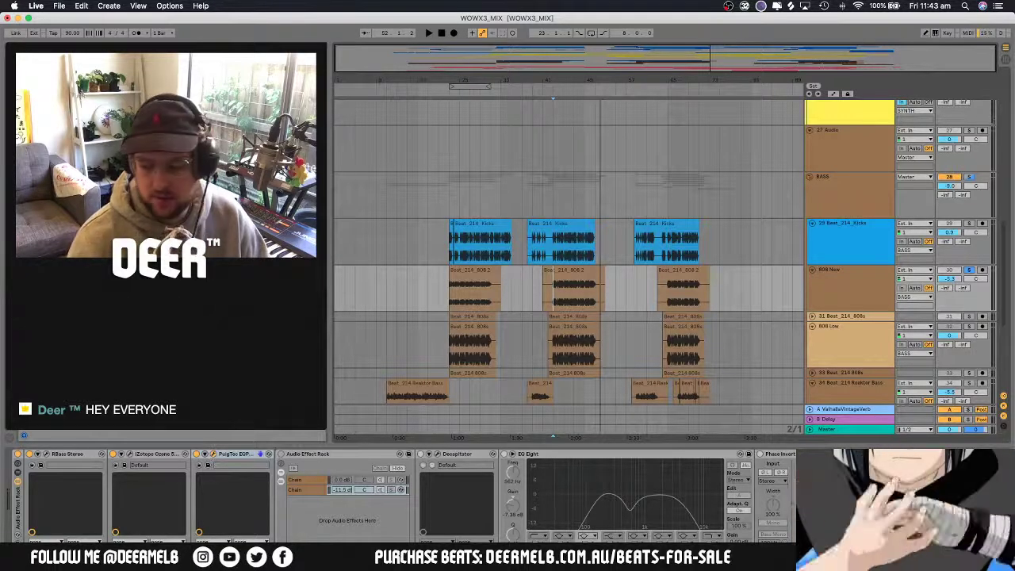
Reopen the PuigTec EQP1A window to demonstrate its low-frequency selector at 60 and 30, leaving it at 30, and close it again
{"action": "left_click", "coordinate": [214, 454]}
{"action": "left_click_drag", "start_coordinate": [523, 183], "coordinate": [463, 180]}
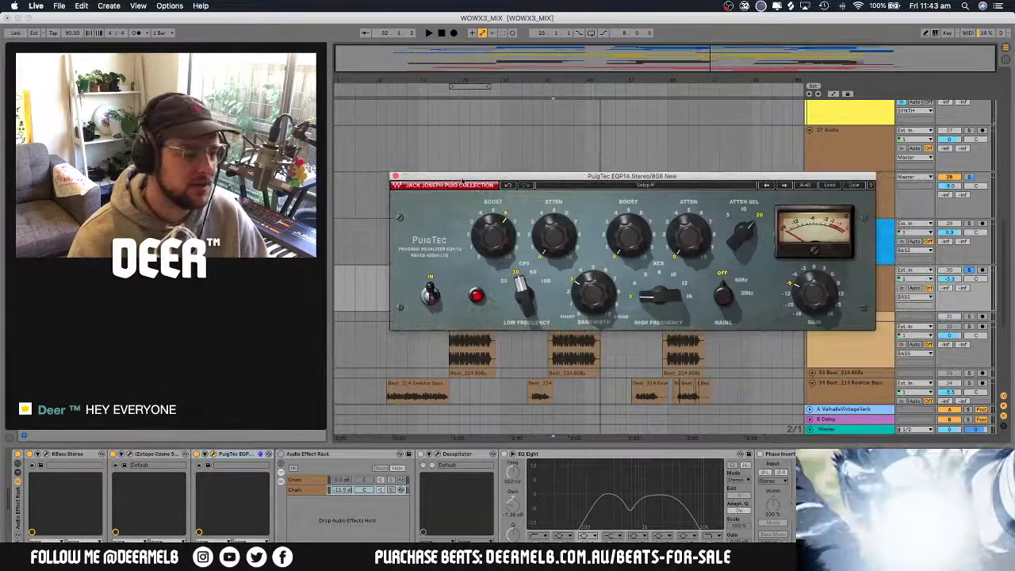
{"action": "left_click", "coordinate": [535, 271]}
{"action": "left_click", "coordinate": [516, 275]}
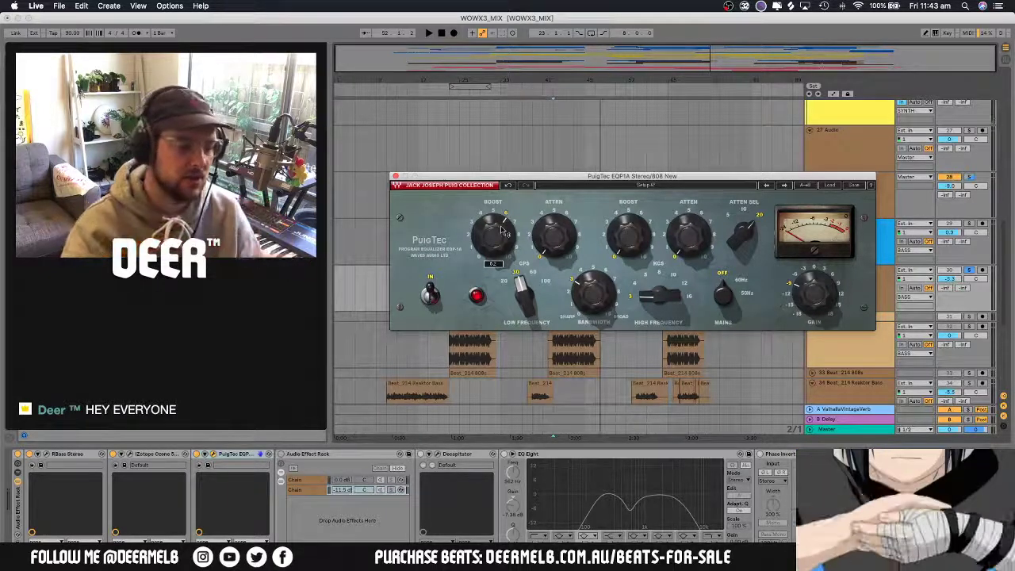
{"action": "left_click", "coordinate": [394, 176]}
Switch the first inner Audio Effect Rack on 808 New back on and show the devices of its second chain
{"action": "key", "text": "space"}
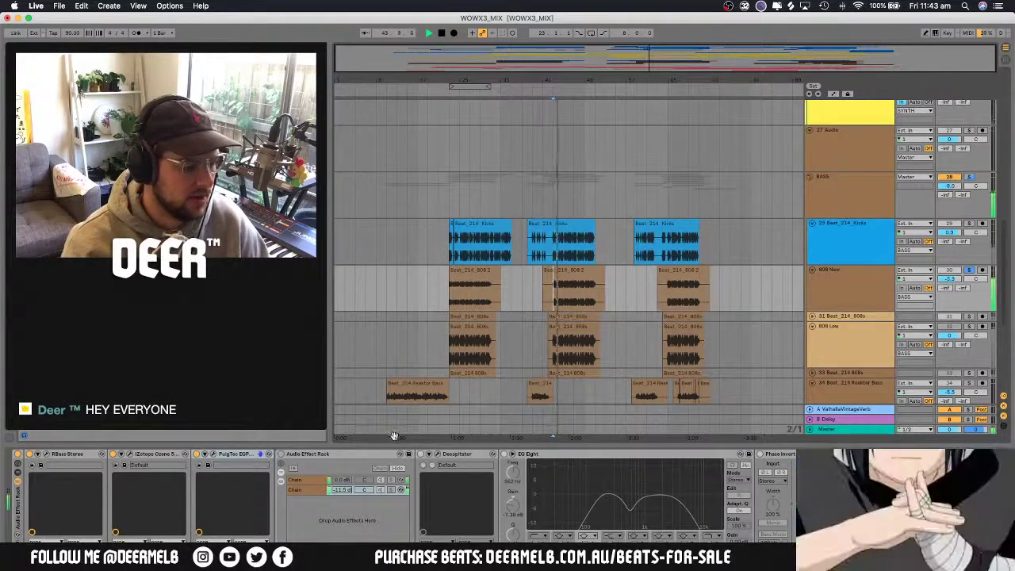
{"action": "left_click", "coordinate": [299, 456]}
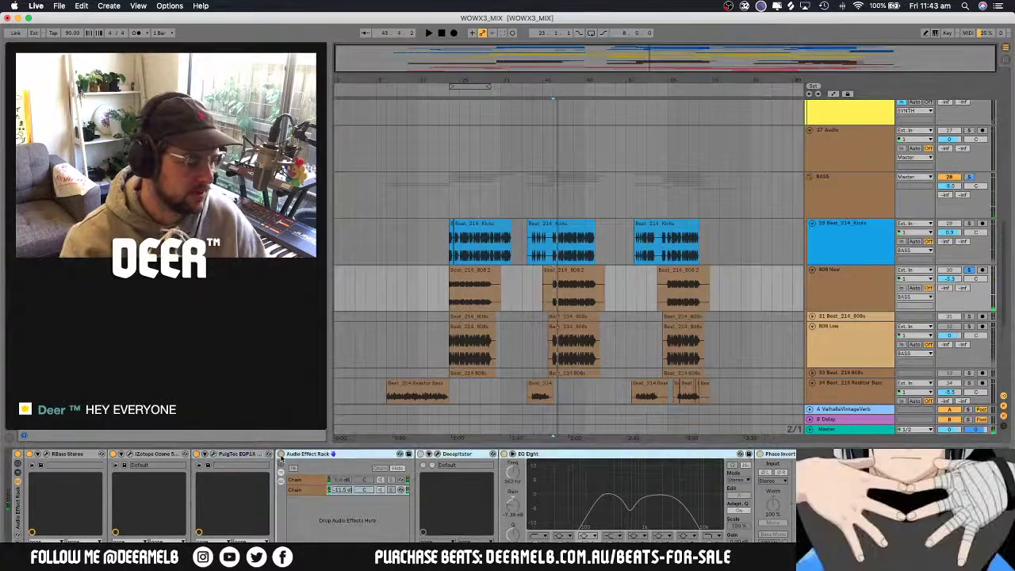
{"action": "left_click", "coordinate": [312, 490]}
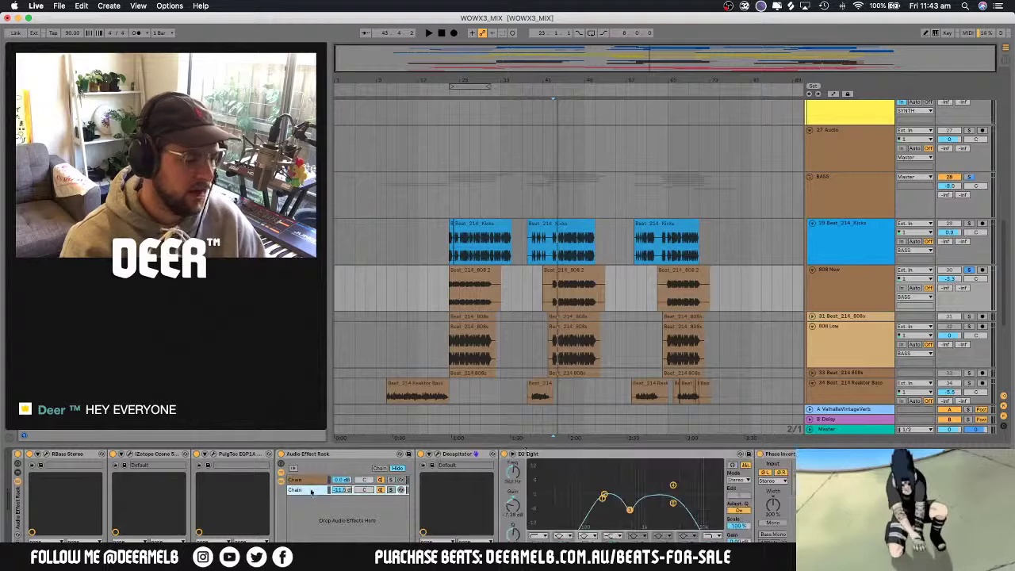
Inspect the device chain of the 808 Low track and return to the devices of 808 New
{"action": "left_click", "coordinate": [901, 324]}
{"action": "left_click", "coordinate": [871, 334]}
{"action": "left_click", "coordinate": [860, 330]}
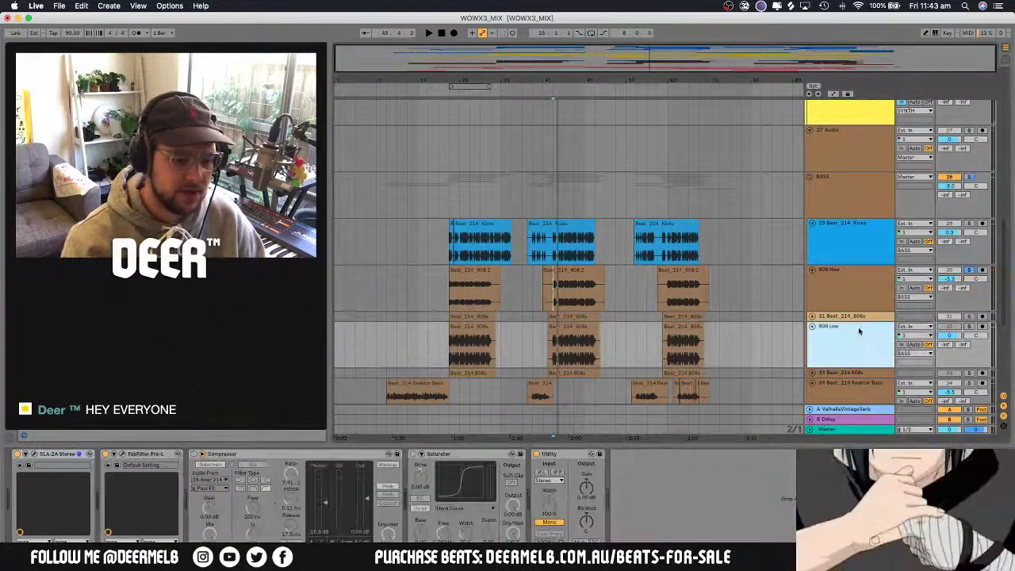
{"action": "left_click", "coordinate": [847, 273]}
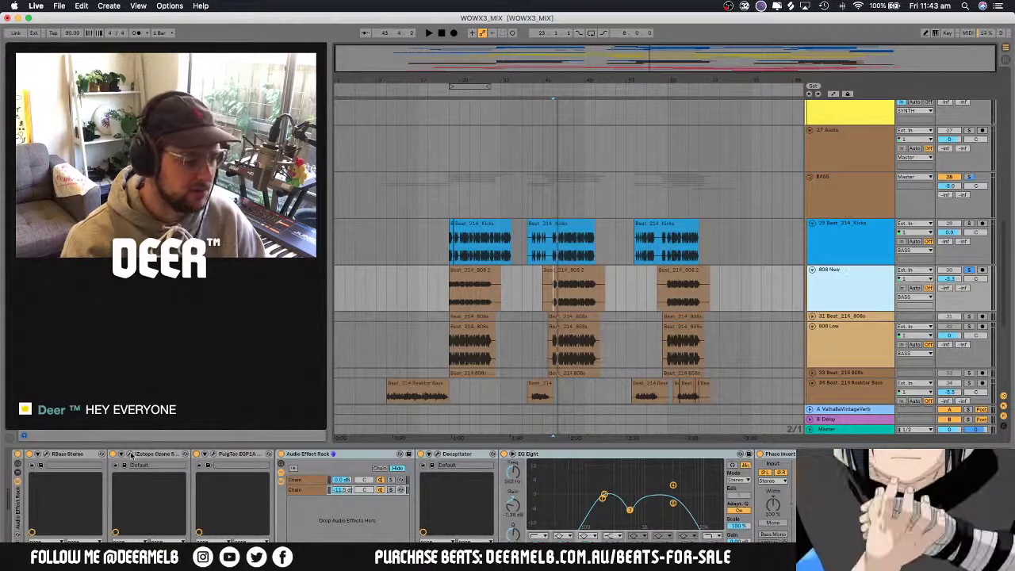
Play 808 New from bar 43 and show the devices of the Audio Effect Rack's first chain
{"action": "key", "text": "space"}
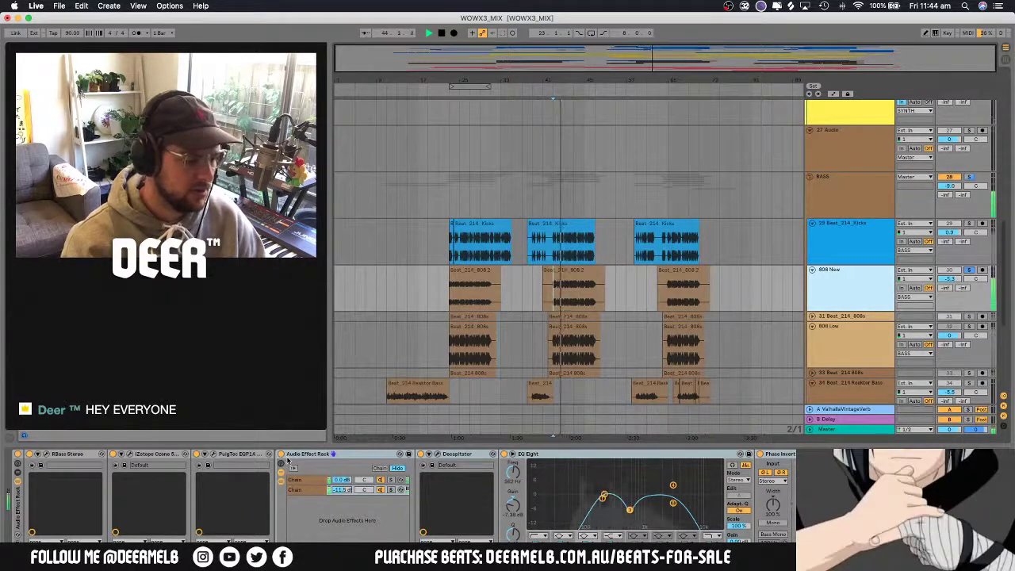
{"action": "left_click", "coordinate": [306, 482]}
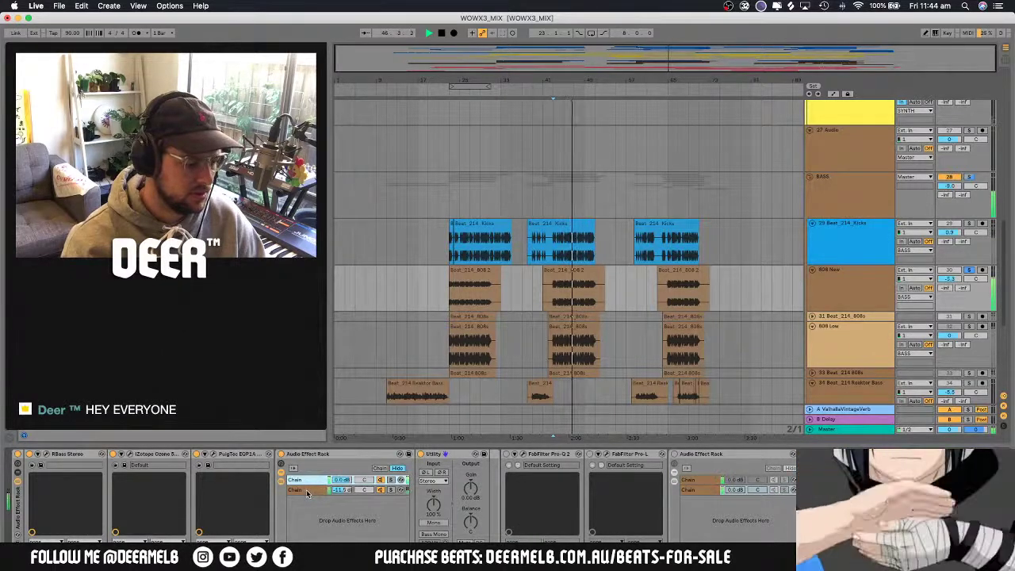
Show the devices of the rack's second chain, return to the first chain and play 808 New with the first chain soloed
{"action": "left_click", "coordinate": [307, 491]}
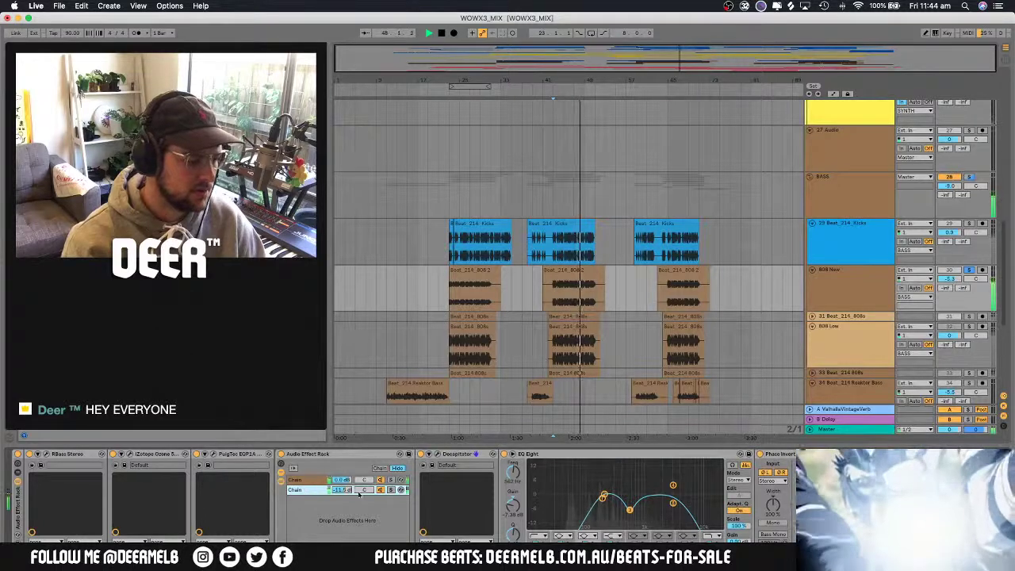
{"action": "key", "text": "space"}
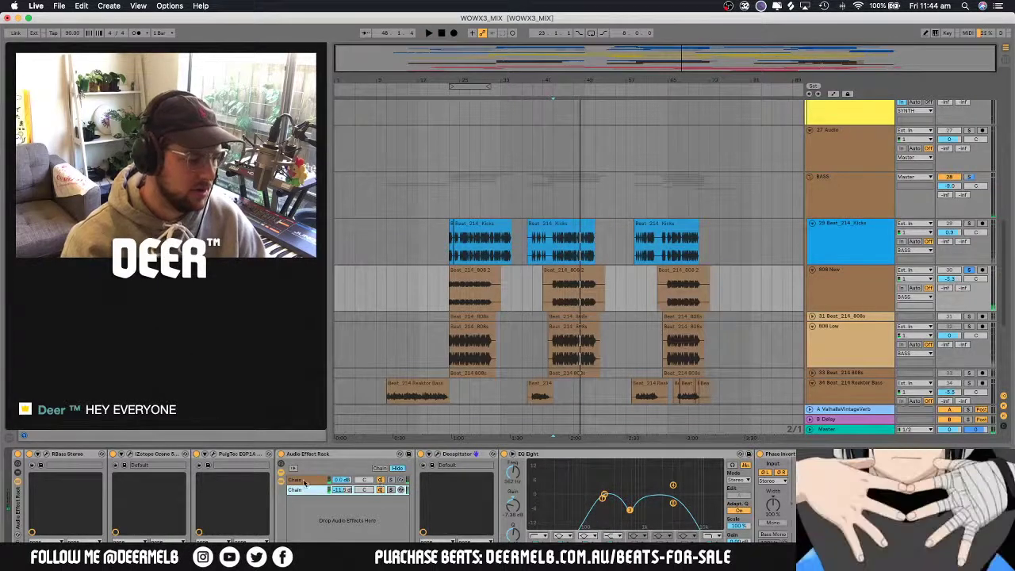
{"action": "left_click", "coordinate": [312, 456]}
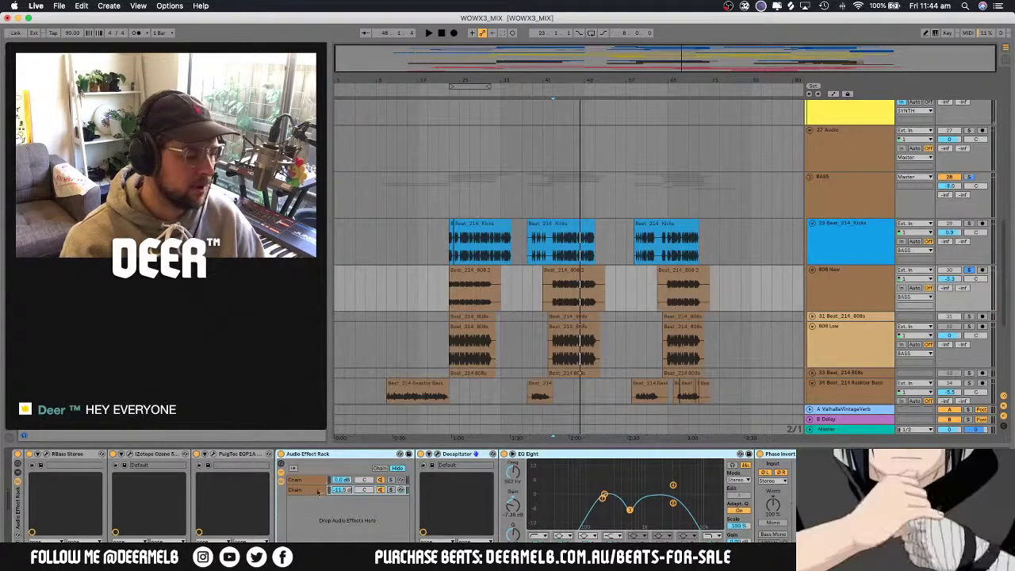
{"action": "left_click", "coordinate": [314, 489]}
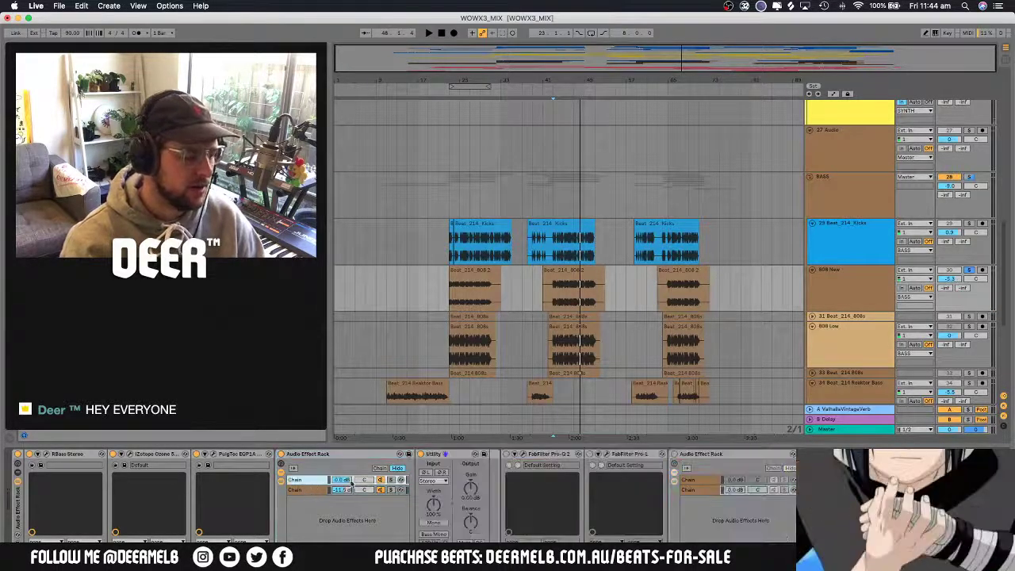
{"action": "key", "text": "space"}
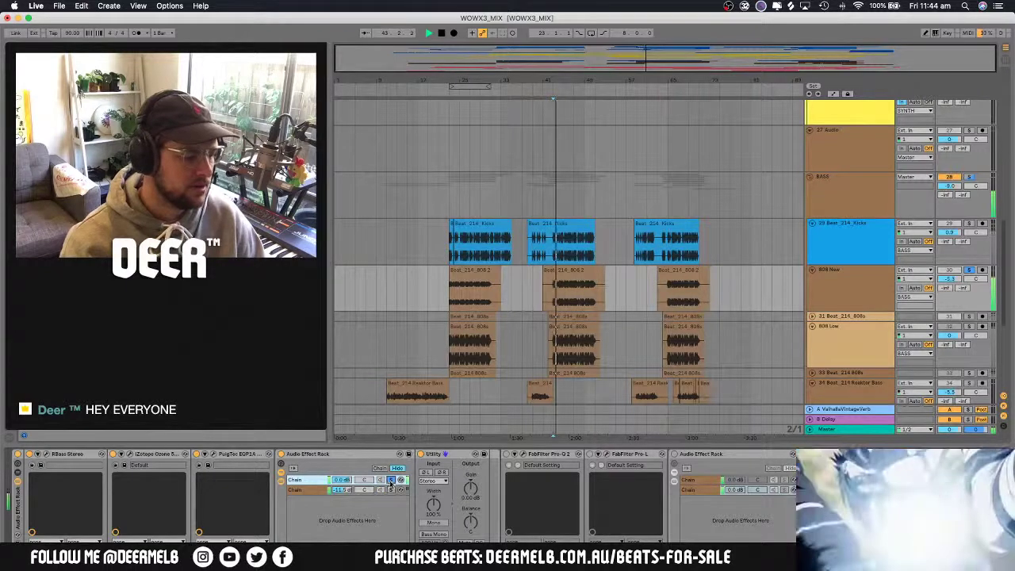
Audition the rack's second chain in solo, inspect its Decapitator window, close it and try the chain's volume
{"action": "left_click", "coordinate": [311, 491]}
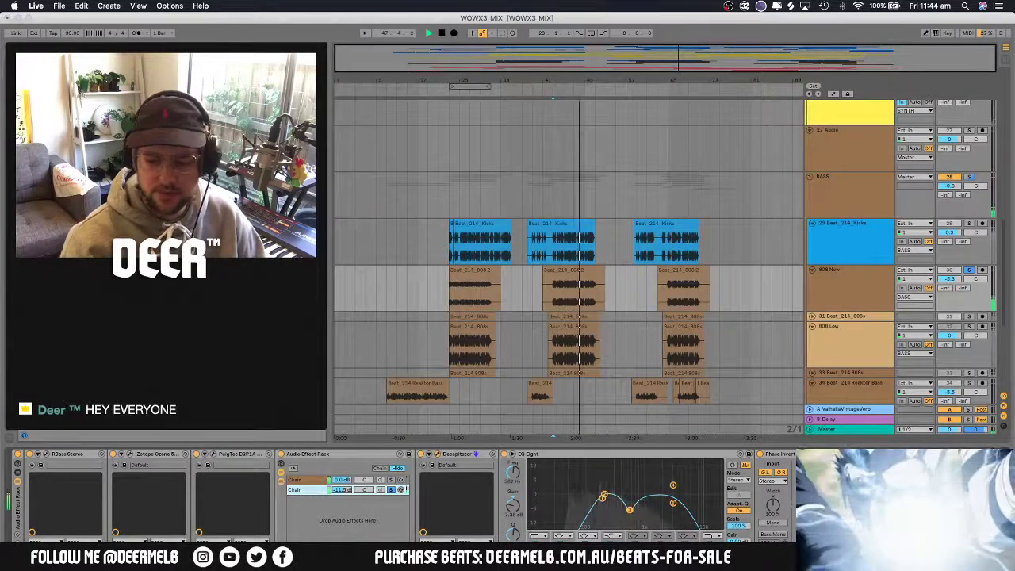
{"action": "left_click_drag", "start_coordinate": [755, 237], "coordinate": [696, 103]}
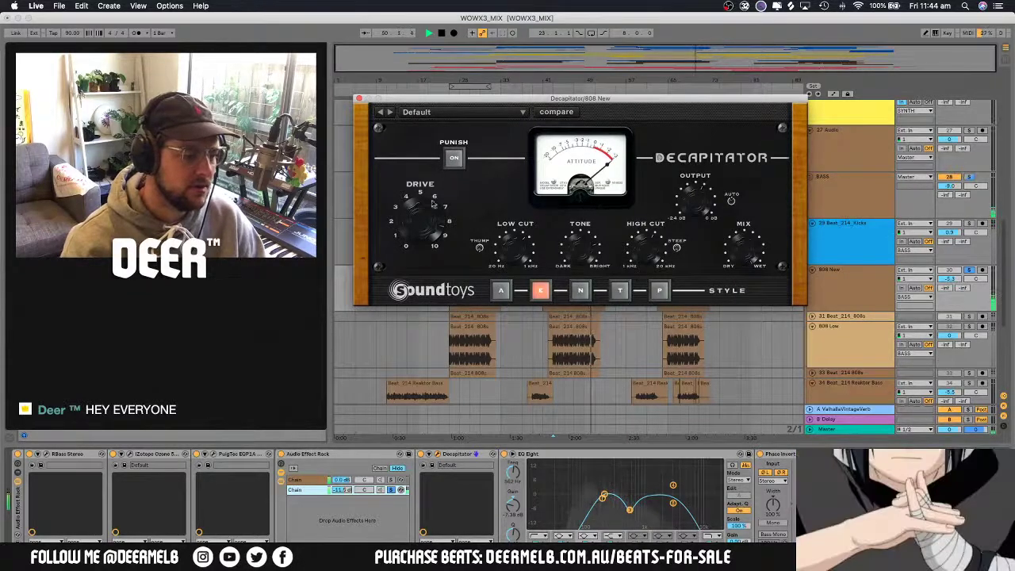
{"action": "left_click", "coordinate": [359, 98]}
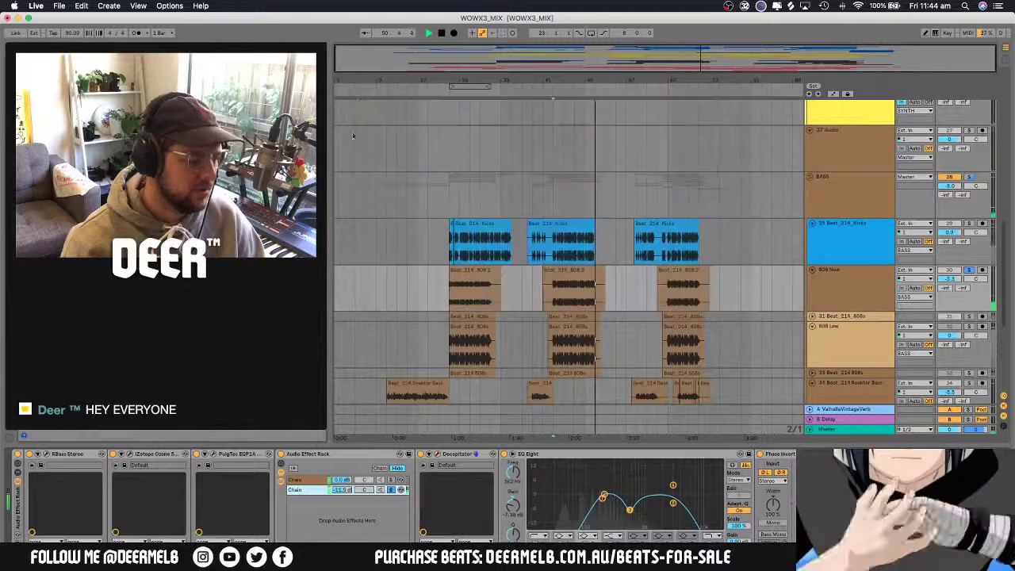
{"action": "left_click_drag", "start_coordinate": [342, 493], "coordinate": [342, 508]}
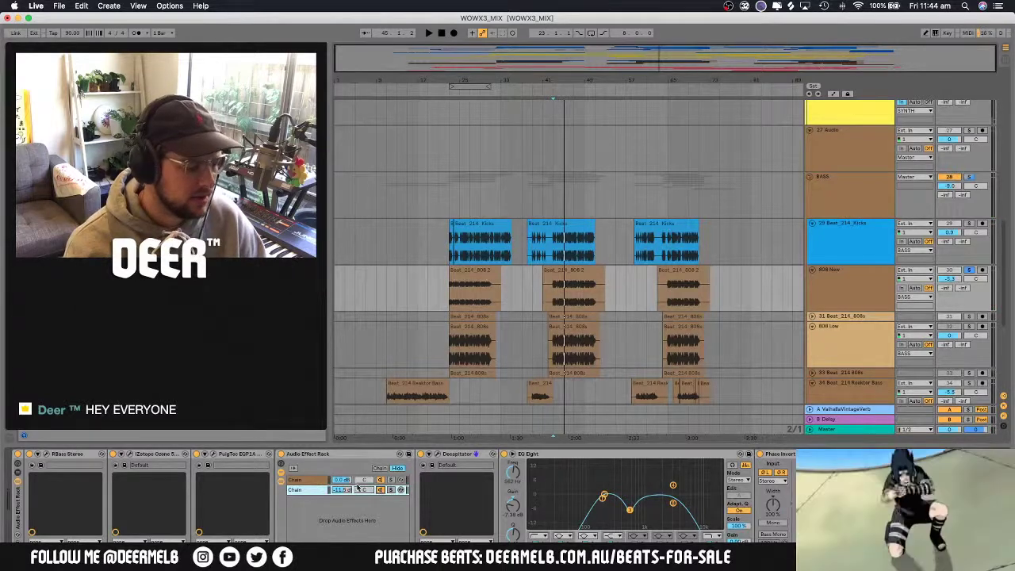
Show the first chain's devices and compare 808 New with its Utility off and on, leaving the Utility on
{"action": "left_click", "coordinate": [312, 481]}
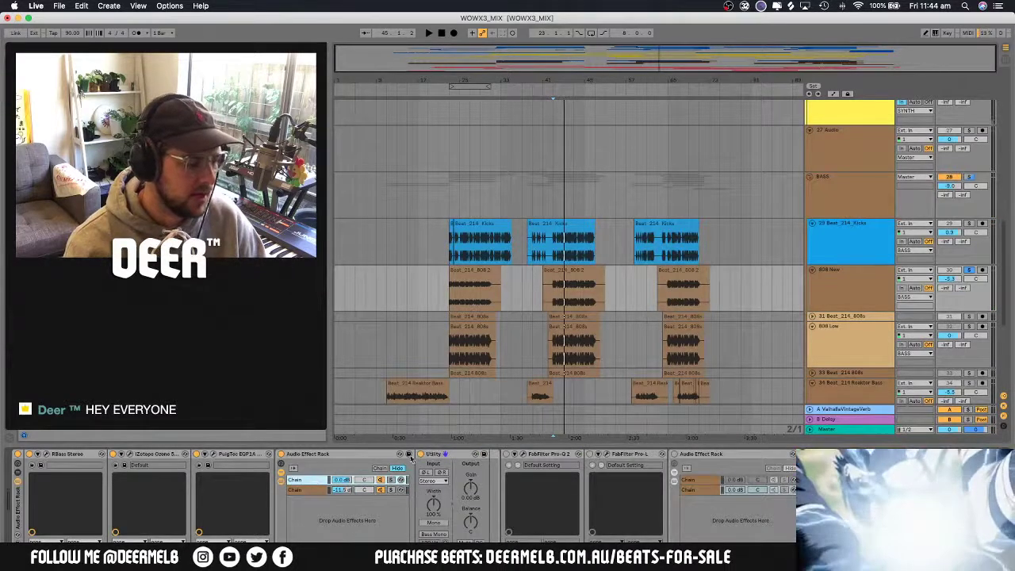
{"action": "left_click", "coordinate": [443, 459]}
{"action": "left_click", "coordinate": [421, 454]}
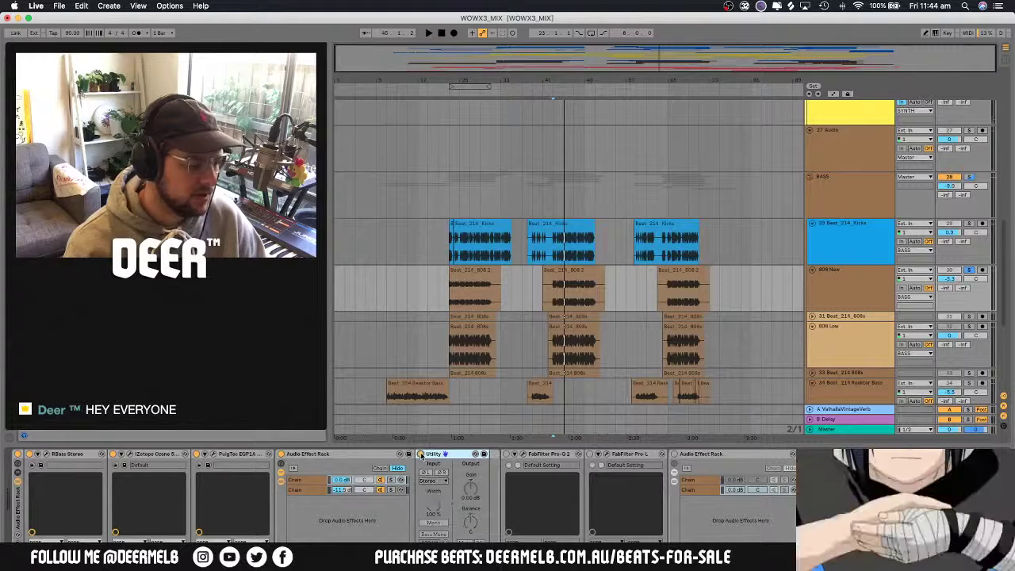
{"action": "left_click", "coordinate": [421, 454]}
{"action": "key", "text": "space"}
{"action": "left_click", "coordinate": [421, 453]}
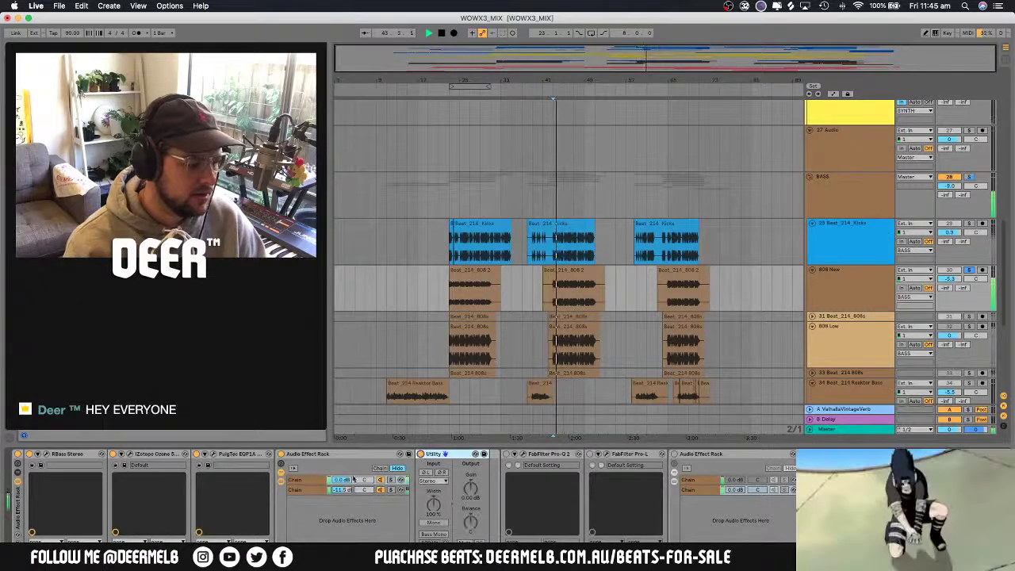
Show the second chain's devices and compare 808 New with Phase Invert off and on during playback, leaving it on
{"action": "key", "text": "space"}
{"action": "left_click", "coordinate": [320, 491]}
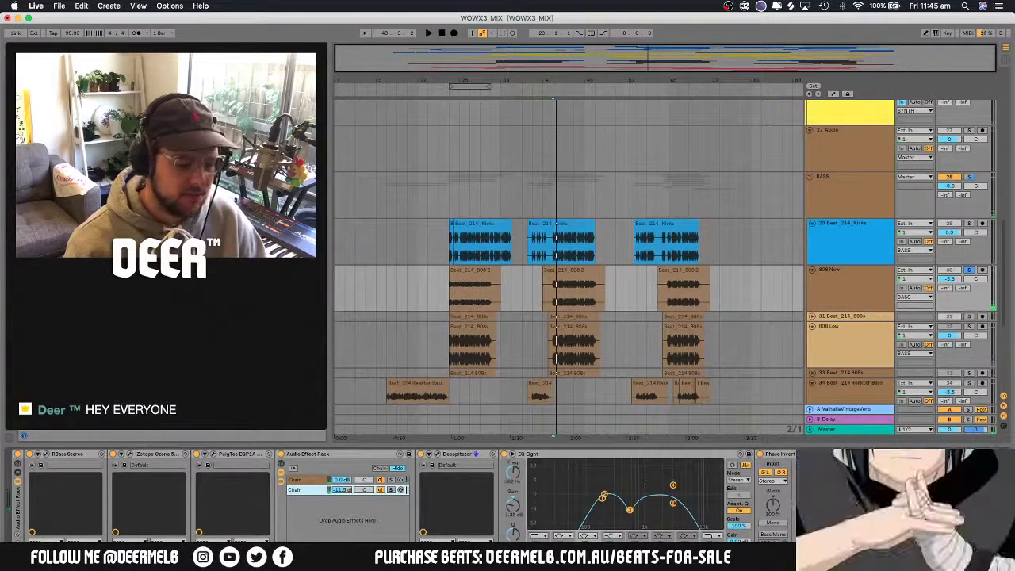
{"action": "left_click", "coordinate": [782, 455]}
{"action": "left_click", "coordinate": [759, 455]}
{"action": "key", "text": "space"}
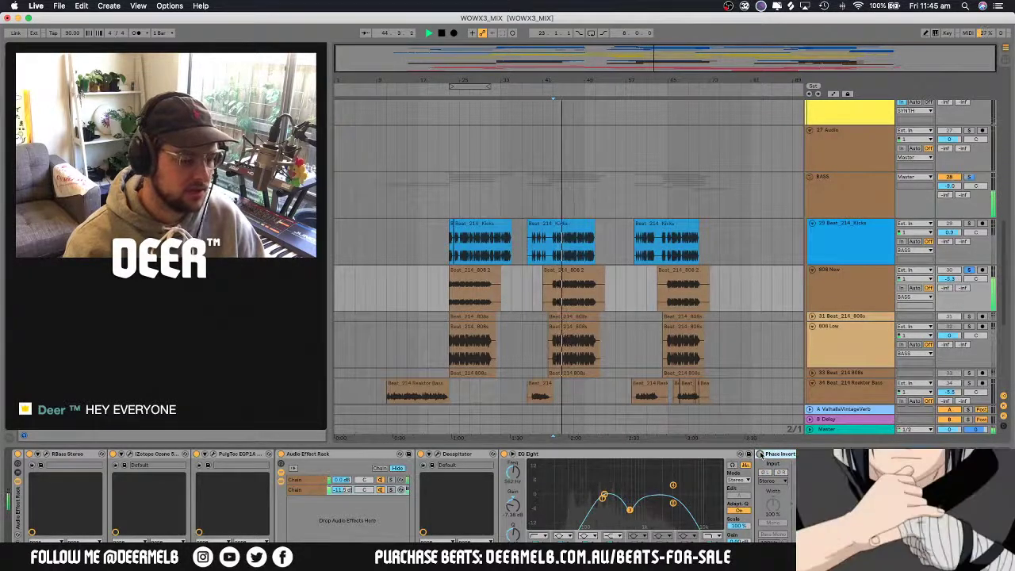
{"action": "left_click", "coordinate": [760, 454]}
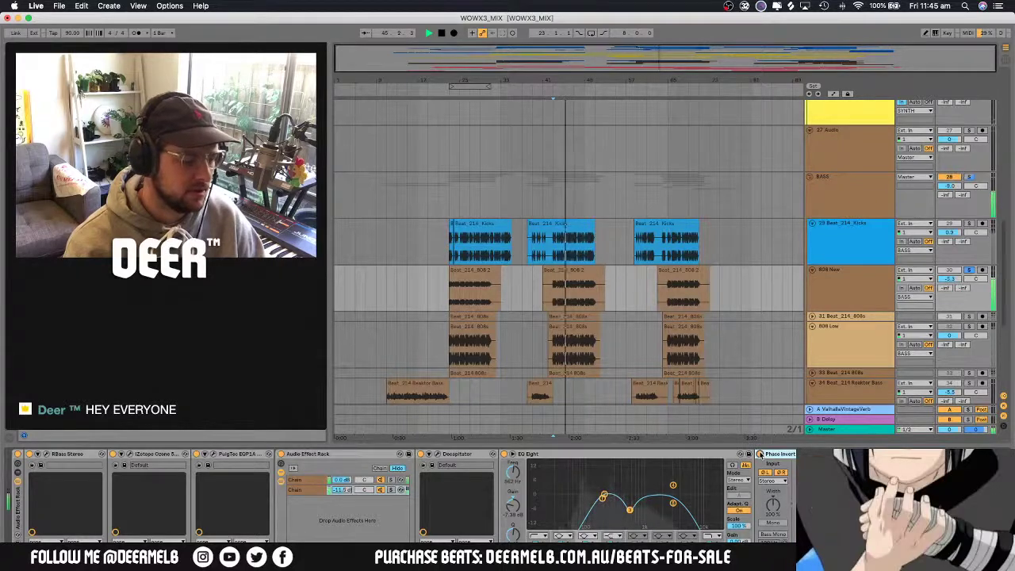
{"action": "left_click", "coordinate": [760, 455]}
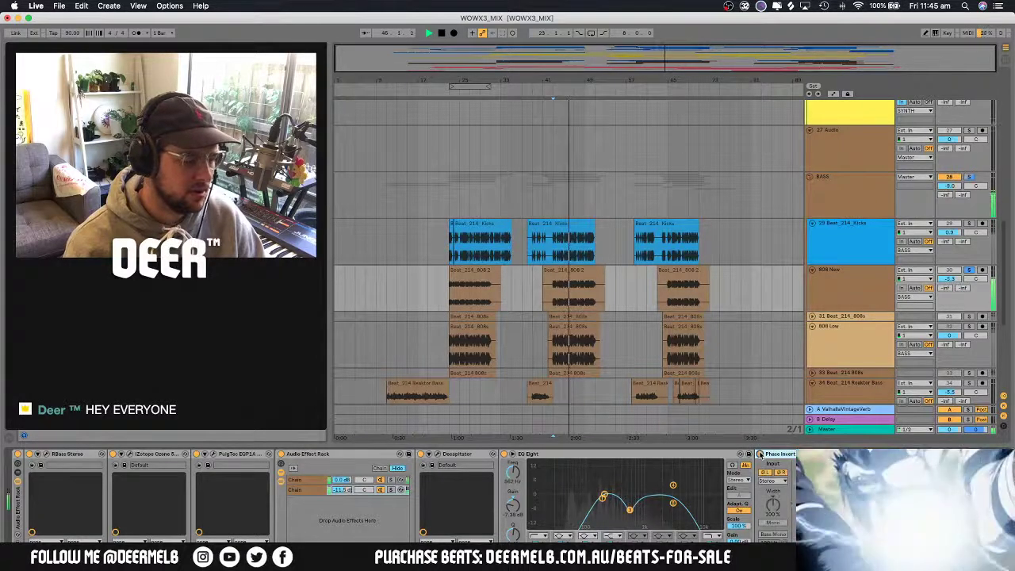
{"action": "left_click", "coordinate": [760, 455]}
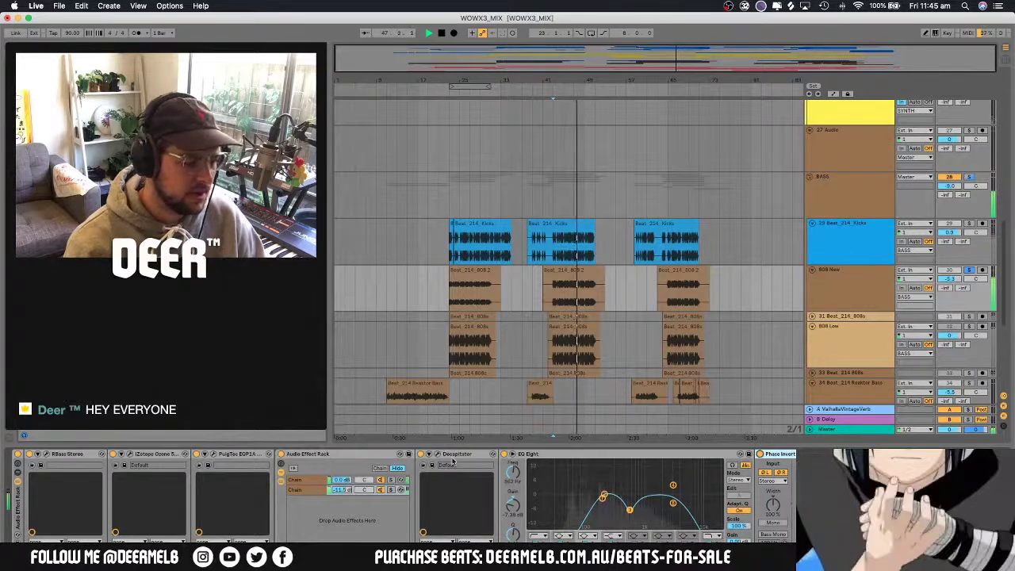
{"action": "scroll", "coordinate": [724, 454], "scroll_direction": "right", "scroll_amount": 3}
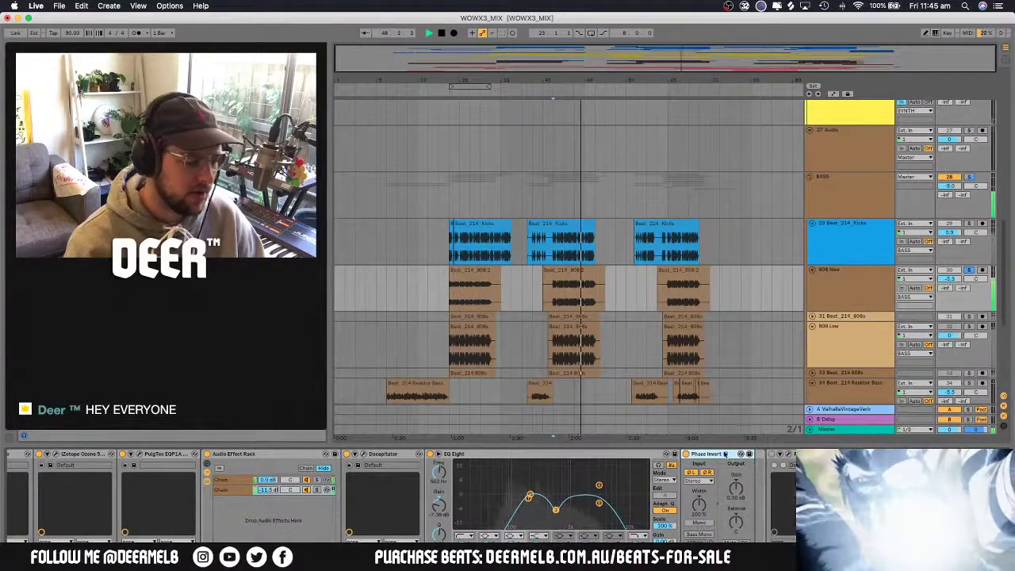
{"action": "left_click", "coordinate": [687, 454]}
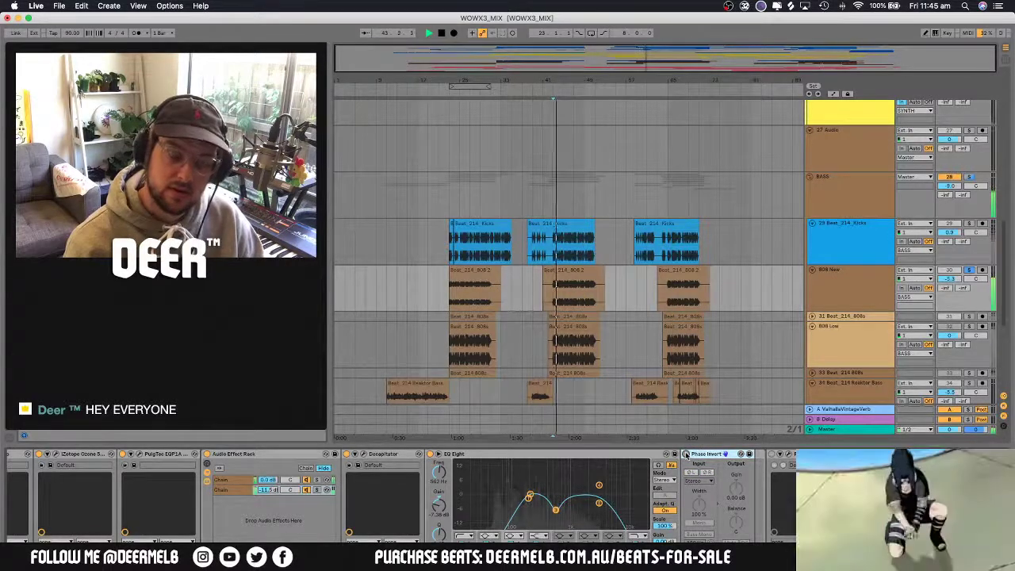
{"action": "left_click", "coordinate": [687, 454]}
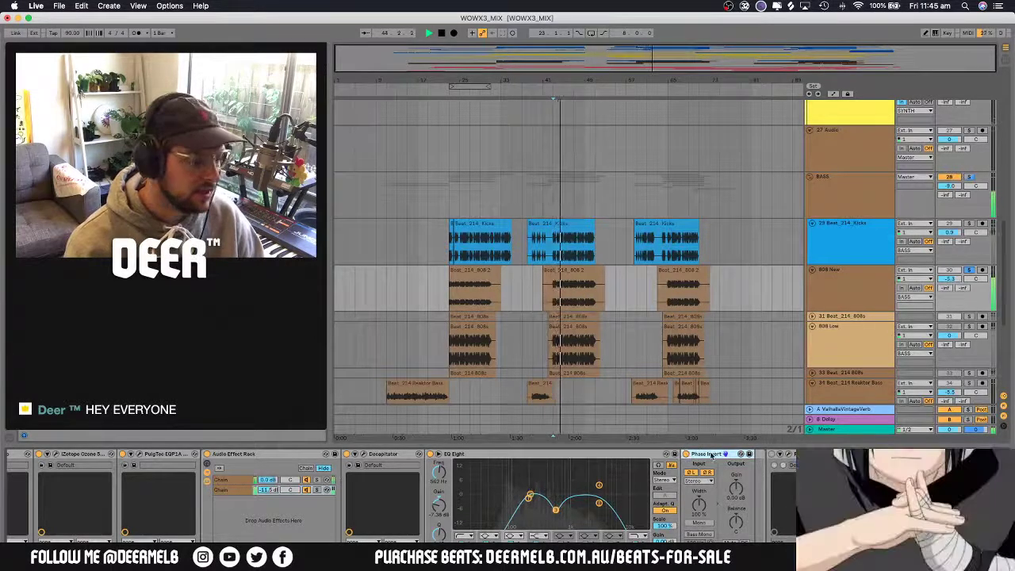
Open the FabFilter Pro-Q 2 window on 808 New, inspect its curve during playback, stop and hide the window
{"action": "scroll", "coordinate": [683, 476], "scroll_direction": "right", "scroll_amount": 3}
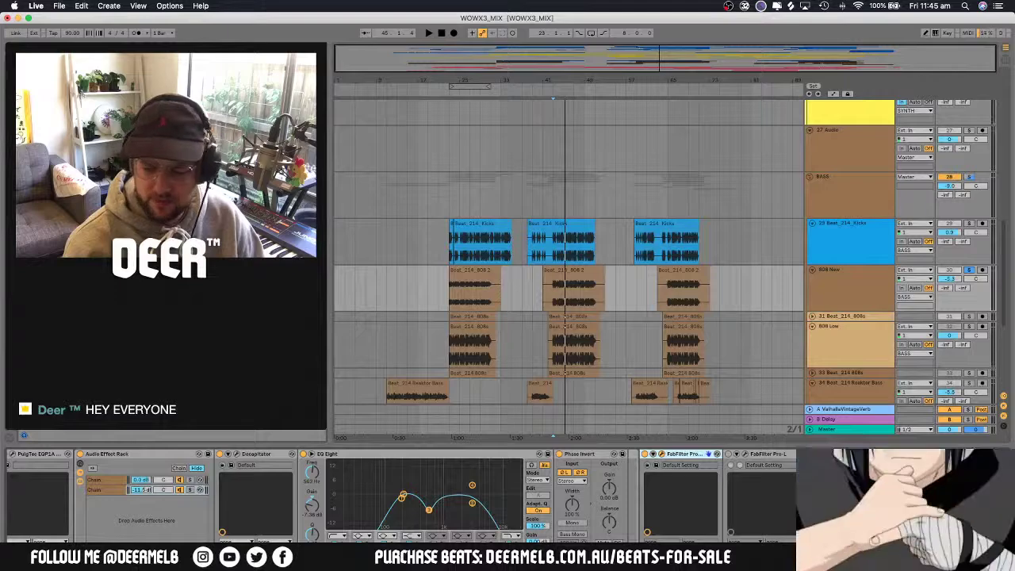
{"action": "left_click", "coordinate": [709, 454]}
{"action": "key", "text": "space"}
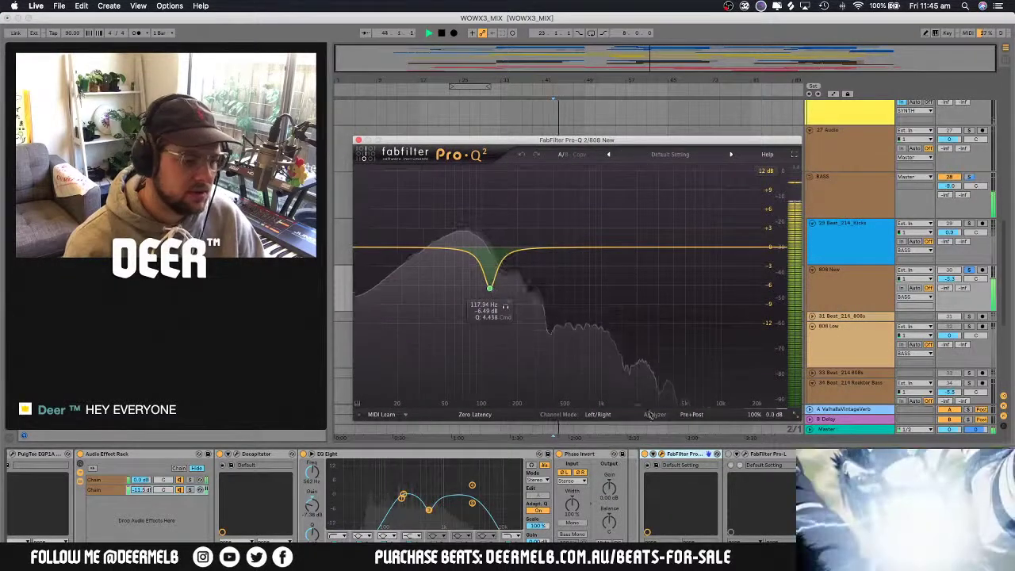
{"action": "key", "text": "space"}
{"action": "key", "text": "super+alt+p"}
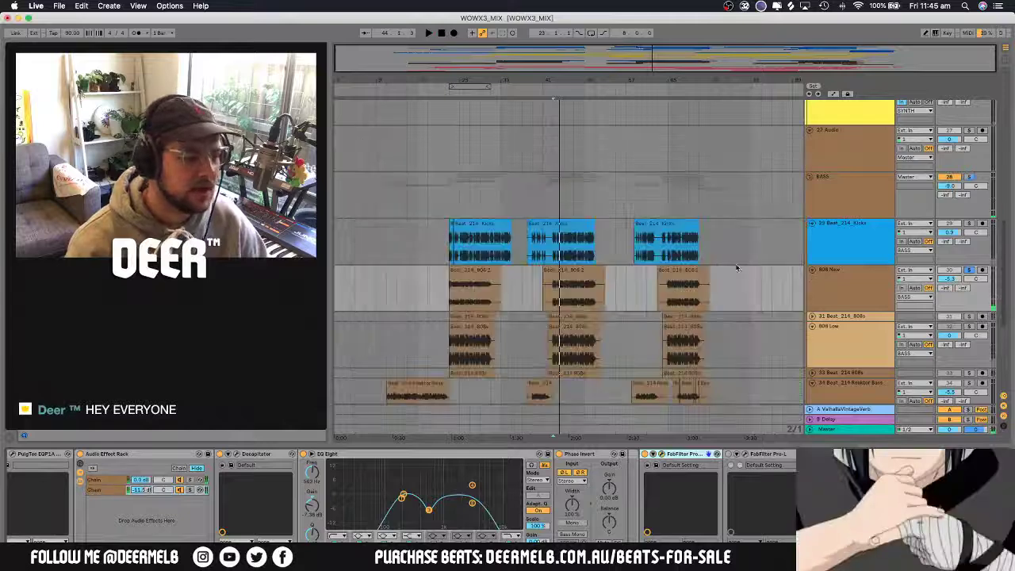
Solo the Beat_214_Kicks track alongside 808 New, audition the two together and show the kick track's devices
{"action": "left_click", "coordinate": [968, 224]}
{"action": "key", "text": "space"}
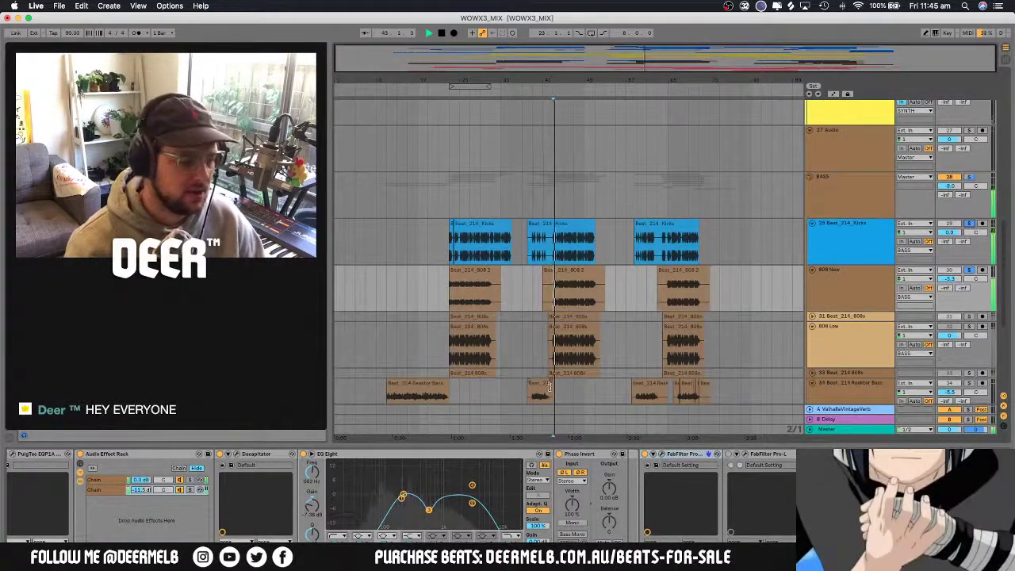
{"action": "left_click", "coordinate": [860, 284]}
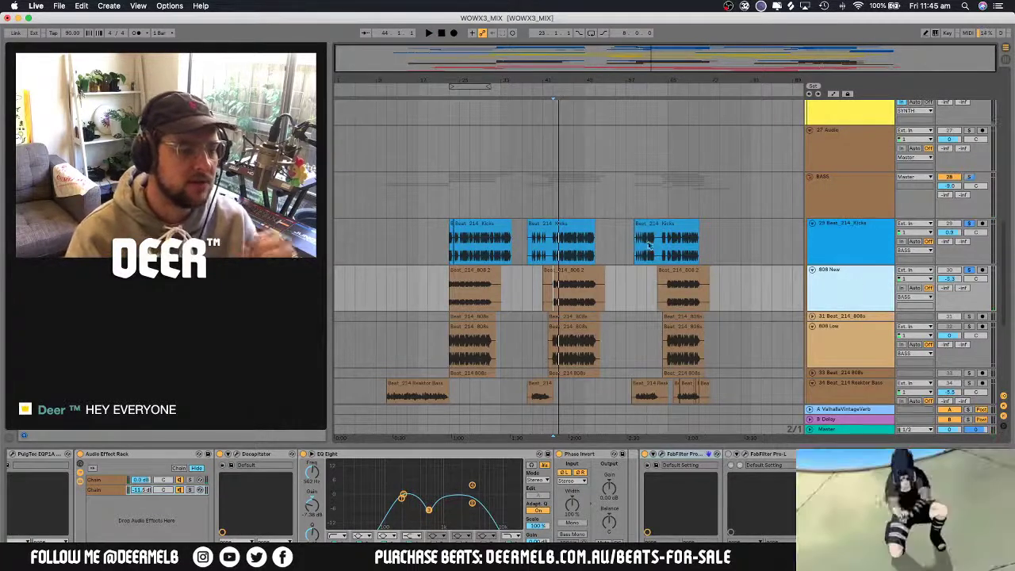
{"action": "key", "text": "space"}
{"action": "left_click", "coordinate": [857, 238]}
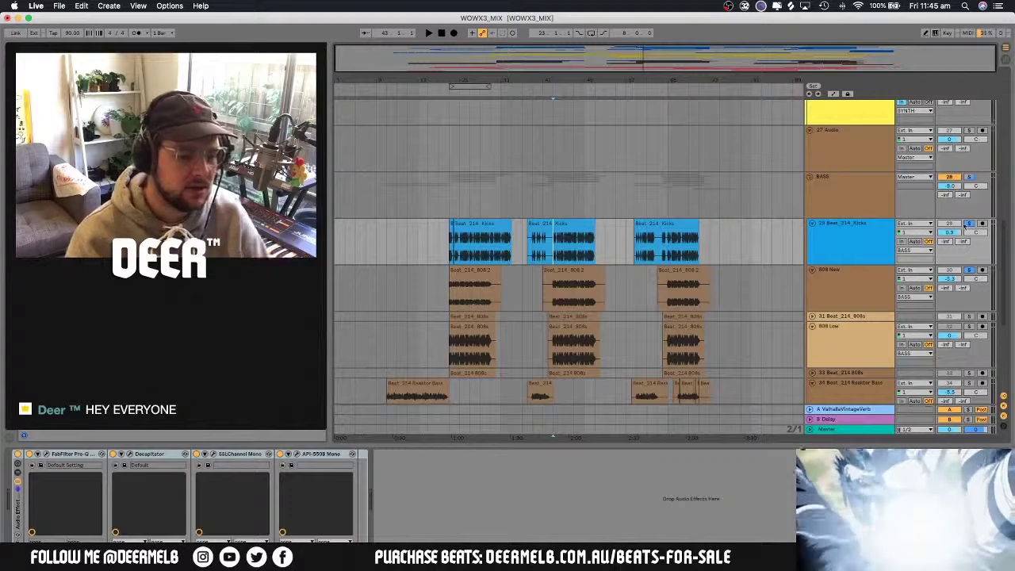
{"action": "key", "text": "space"}
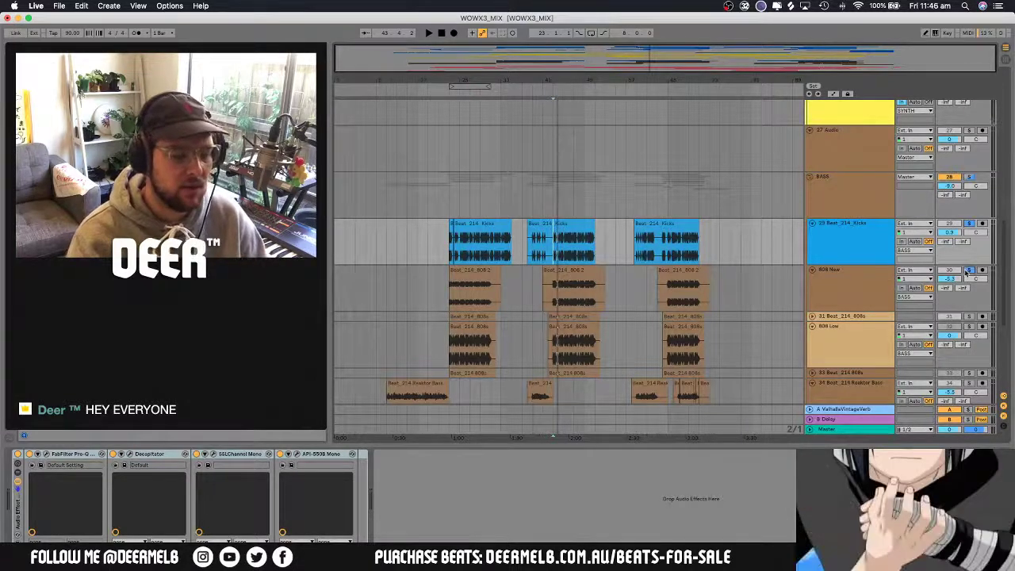
{"action": "key", "text": "space"}
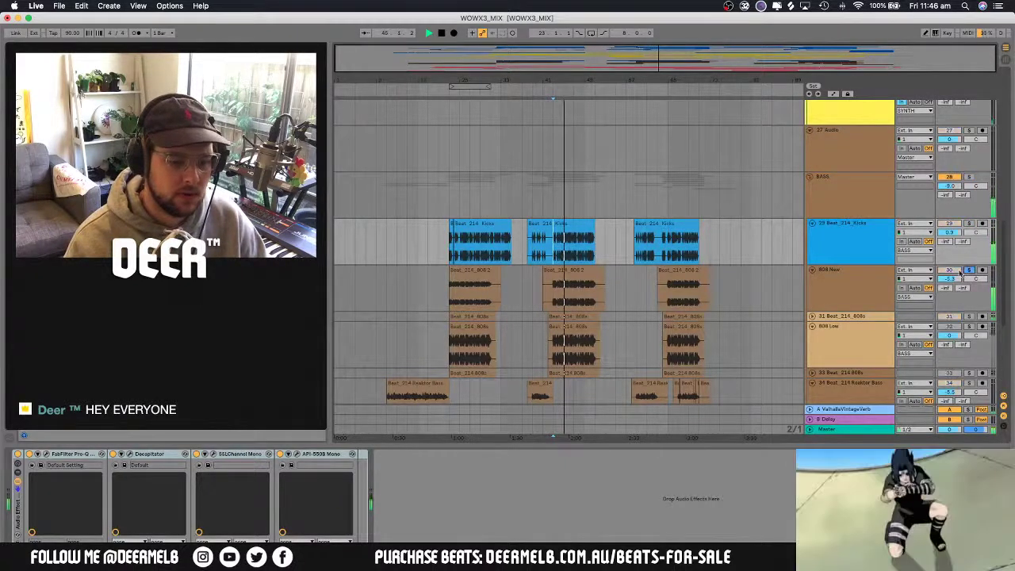
Select the second clip on 808 New, inspect the 117.94 Hz cut in its FabFilter Pro-Q 2 window and close the window
{"action": "left_click", "coordinate": [961, 272]}
{"action": "left_click", "coordinate": [574, 292]}
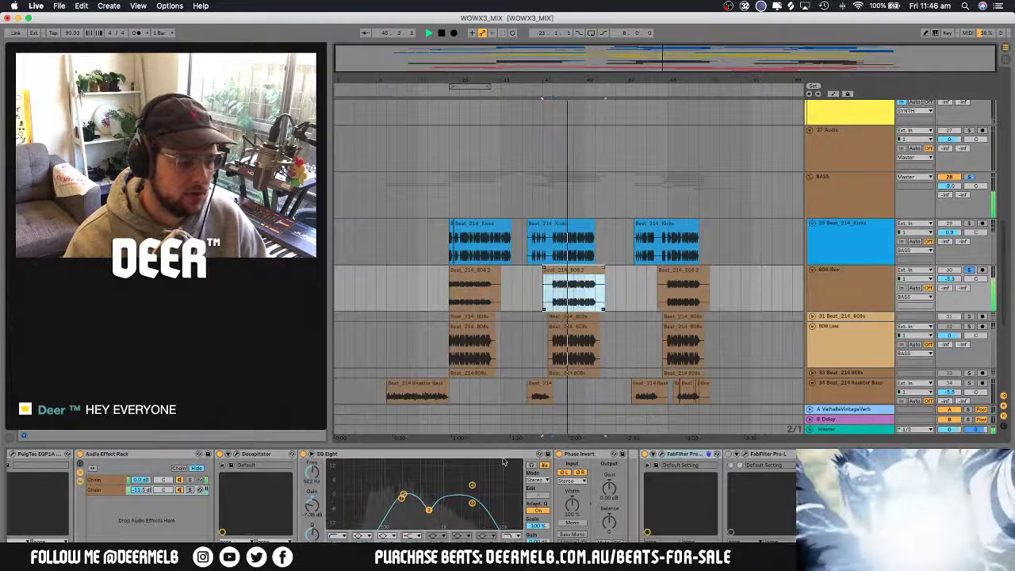
{"action": "left_click", "coordinate": [662, 457]}
{"action": "left_click_drag", "start_coordinate": [723, 197], "coordinate": [491, 134]}
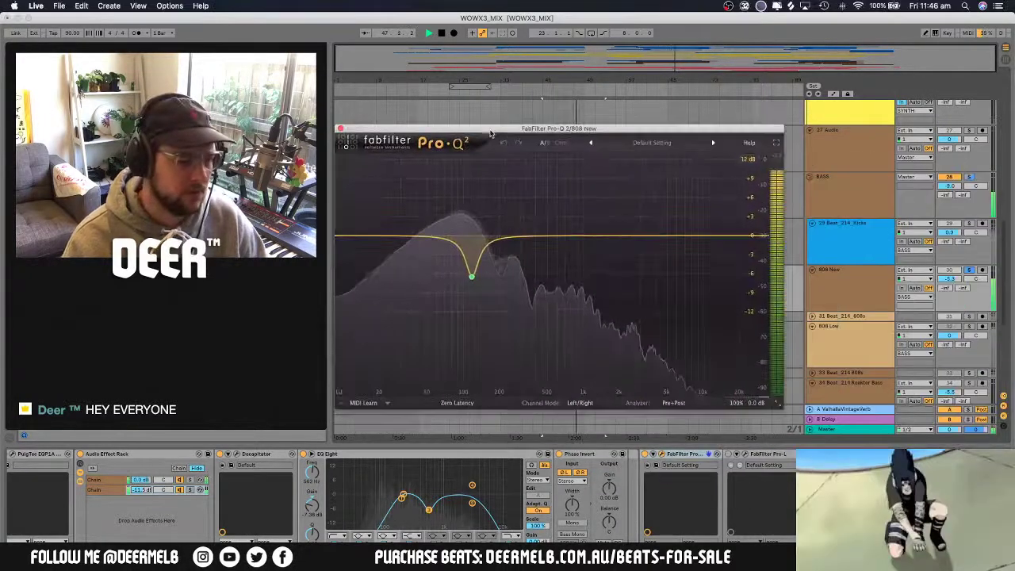
{"action": "mouse_move", "coordinate": [471, 278]}
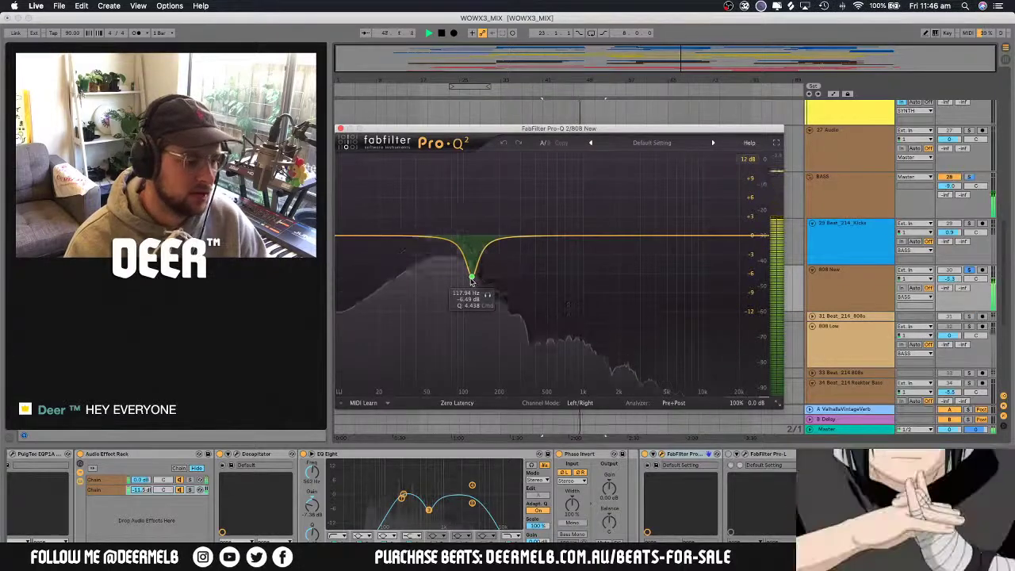
{"action": "left_click", "coordinate": [341, 129]}
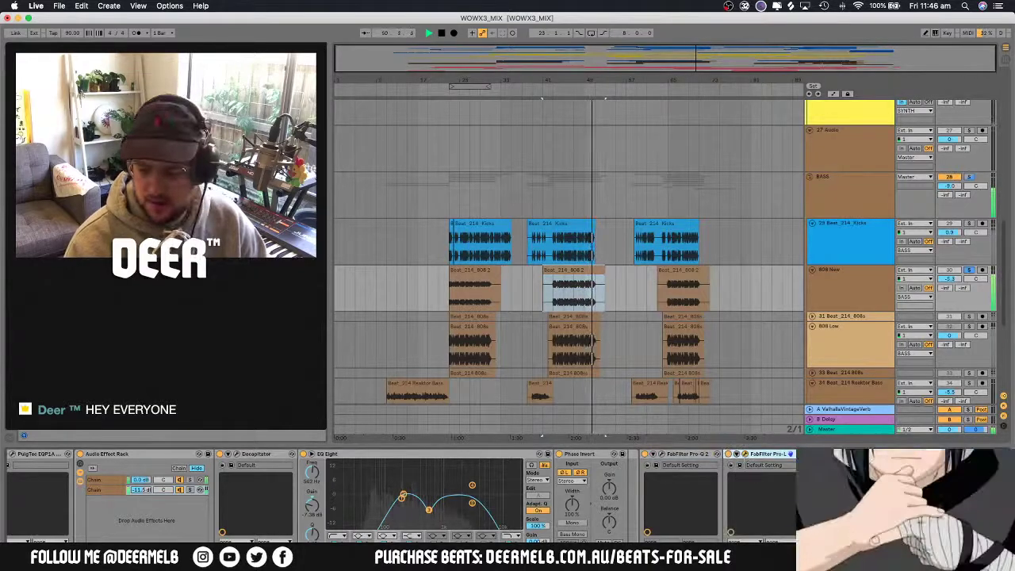
Open the FabFilter Pro-L window on 808 New, look briefly at 808 Low's devices and examine Pro-L's limiting during playback
{"action": "left_click", "coordinate": [737, 454]}
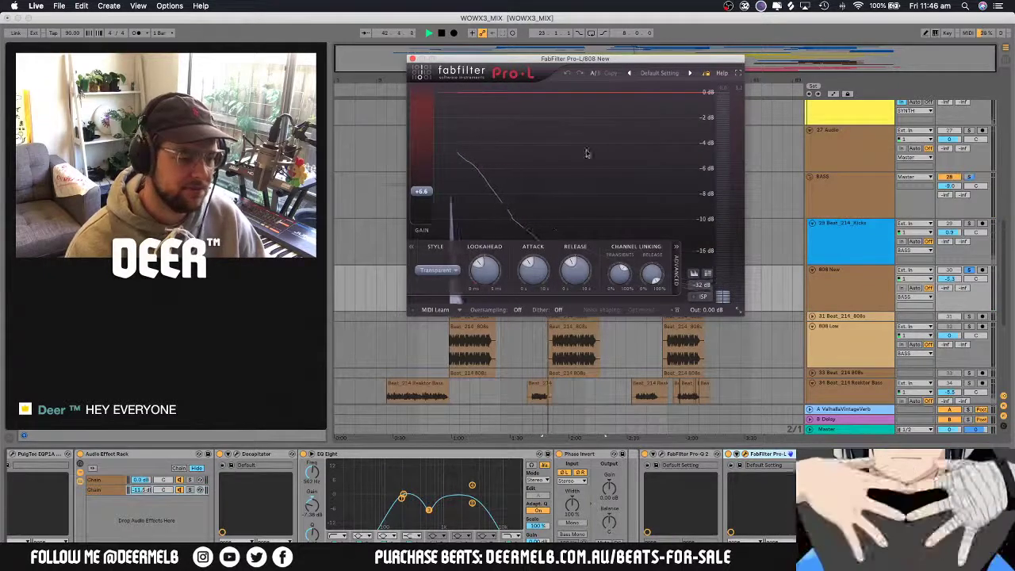
{"action": "left_click", "coordinate": [575, 340]}
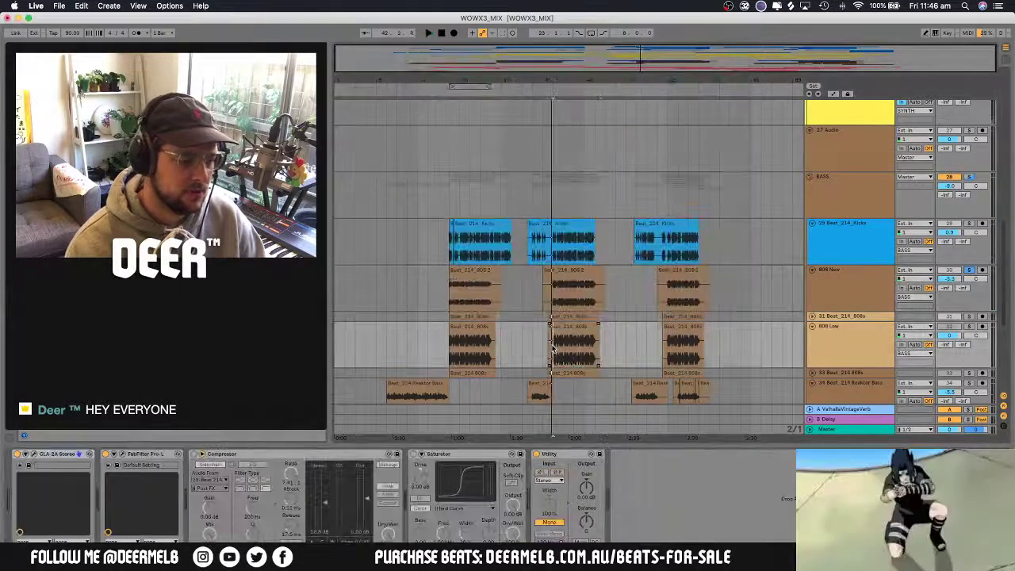
{"action": "left_click", "coordinate": [601, 285]}
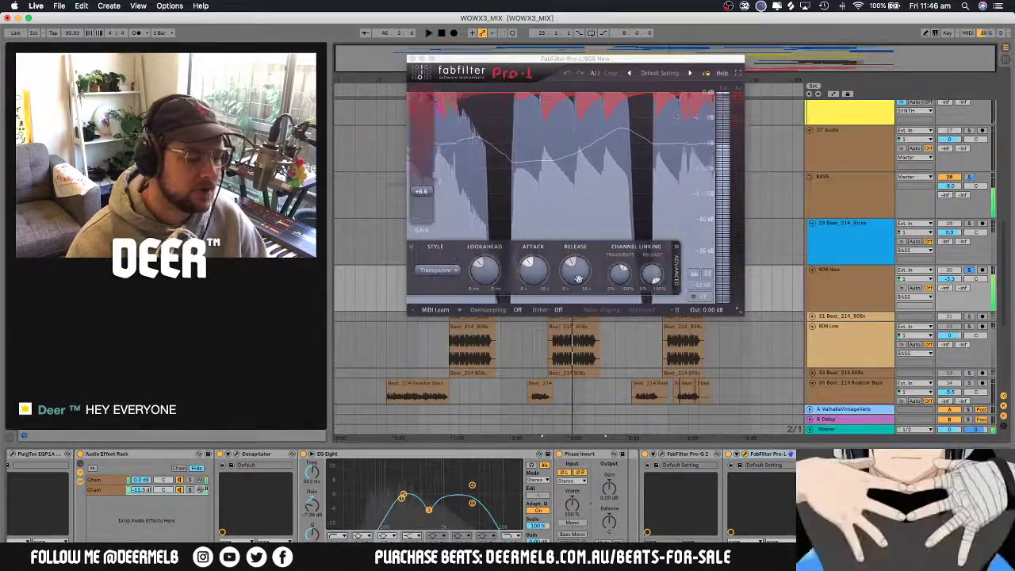
Solo Beat_214_Kicks, close the FabFilter Pro-L window, audition 808 Low in solo and switch the solo back to the kicks
{"action": "left_click", "coordinate": [969, 224]}
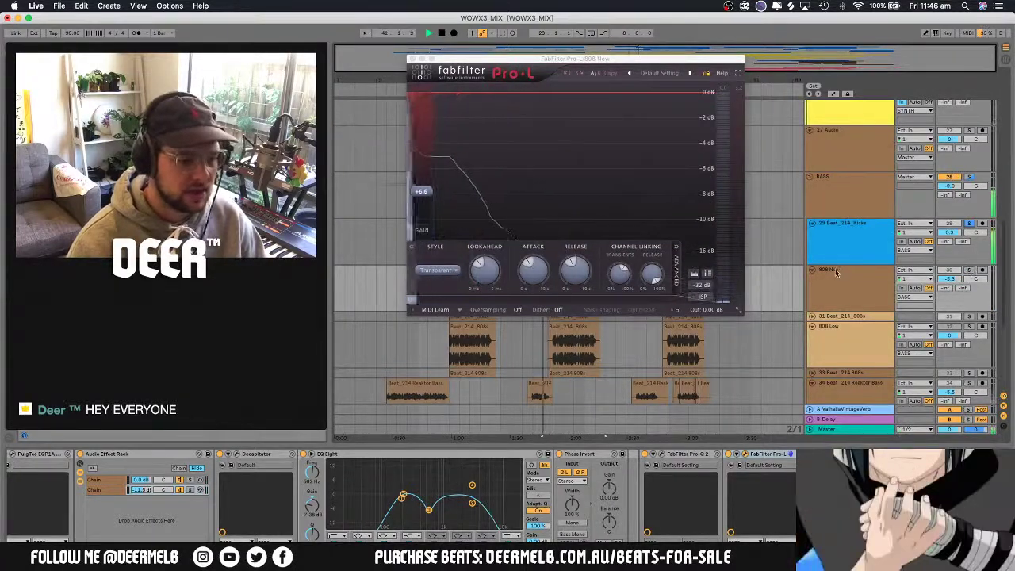
{"action": "left_click", "coordinate": [410, 59]}
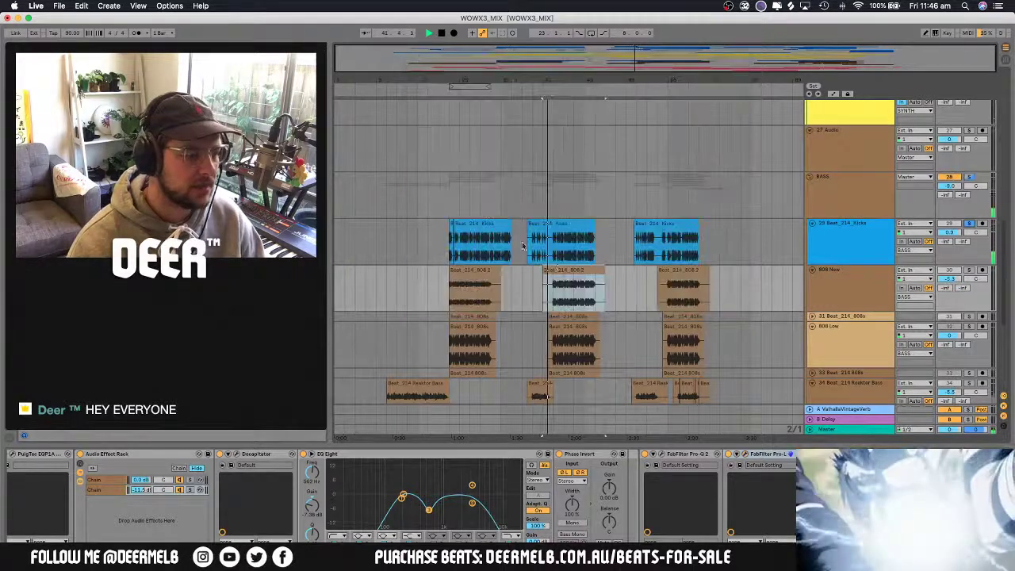
{"action": "left_click", "coordinate": [823, 365]}
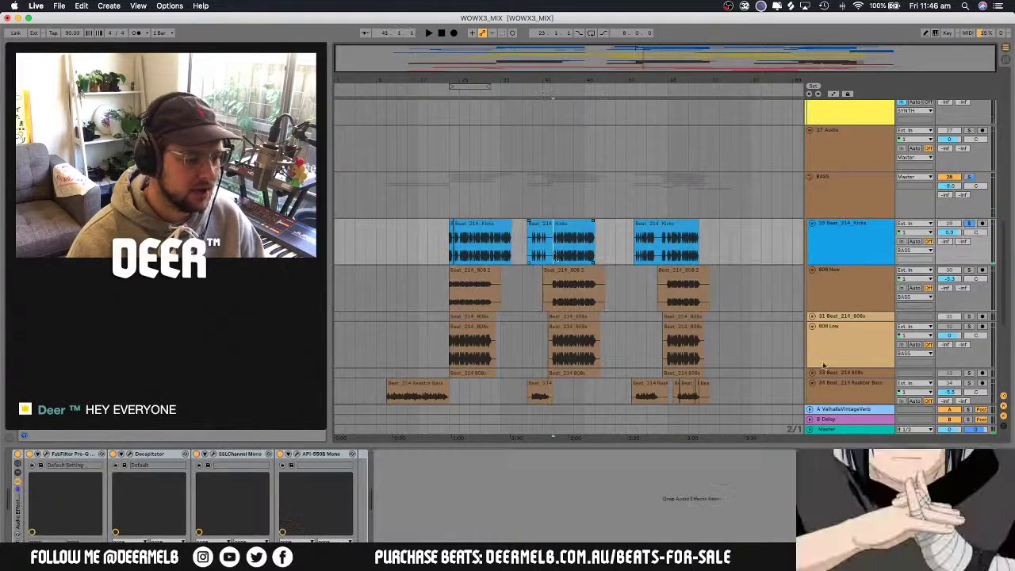
{"action": "left_click", "coordinate": [970, 328]}
{"action": "key", "text": "space"}
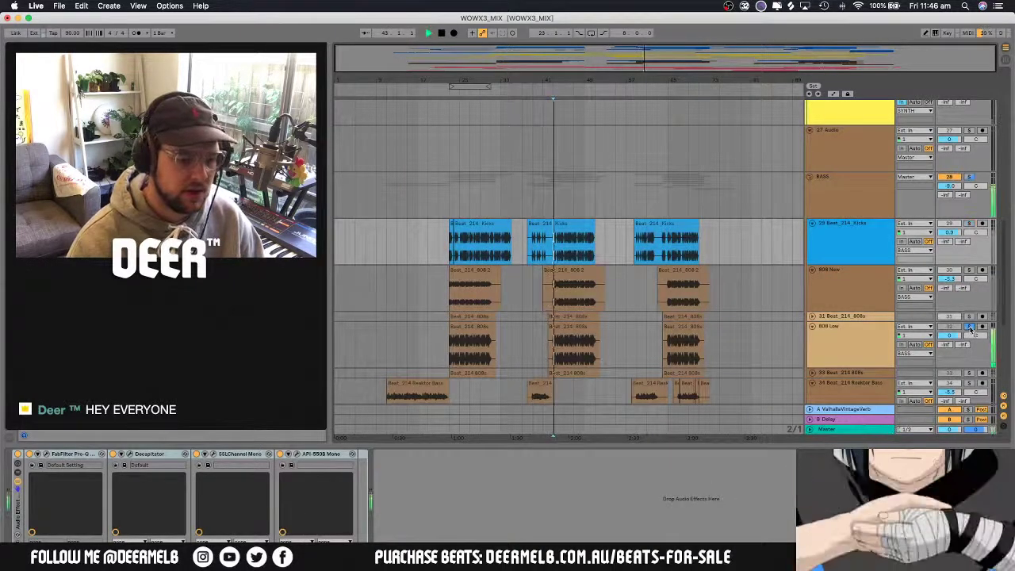
{"action": "left_click", "coordinate": [969, 225]}
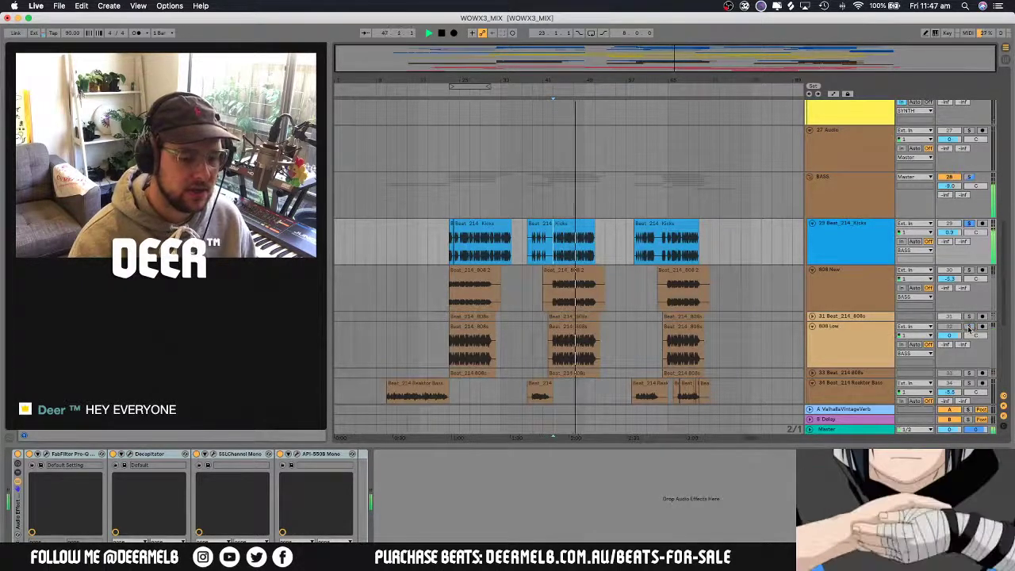
Solo 808 New, select its second clip and examine the limiting in its FabFilter Pro-L window during playback
{"action": "left_click", "coordinate": [969, 270]}
{"action": "left_click", "coordinate": [565, 281]}
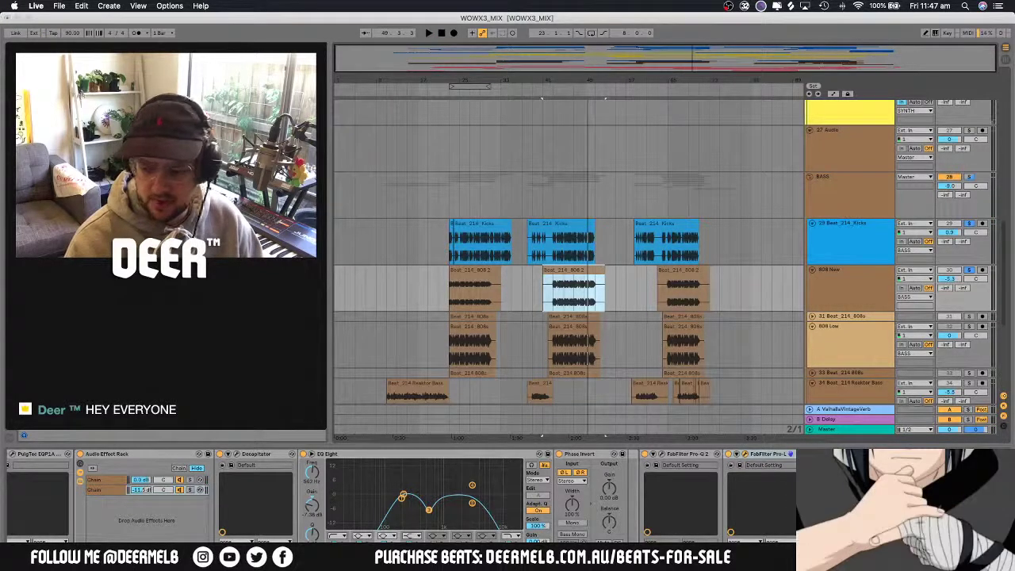
{"action": "left_click_drag", "start_coordinate": [1014, 349], "coordinate": [314, 124]}
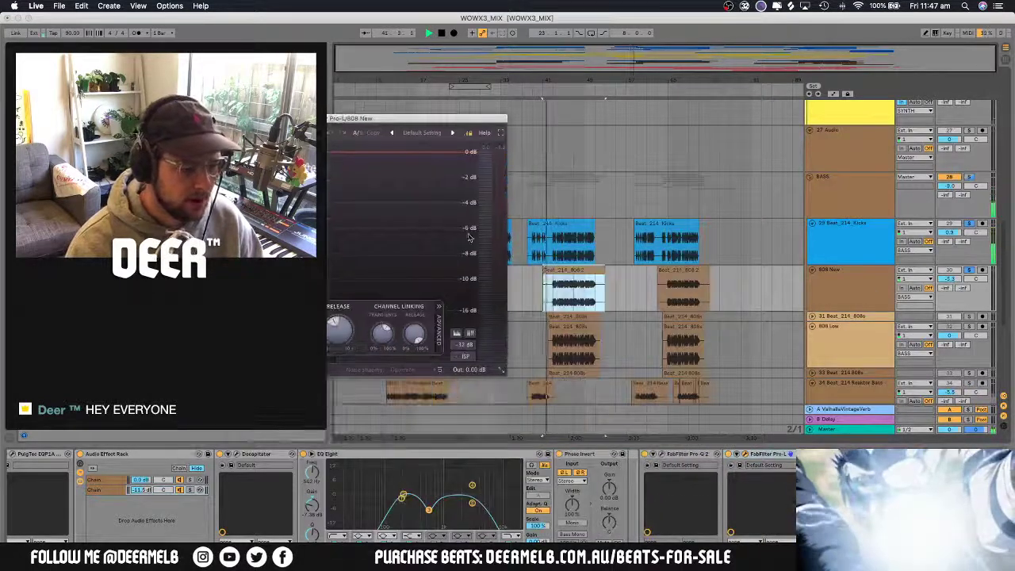
{"action": "left_click", "coordinate": [547, 294]}
{"action": "key", "text": "space"}
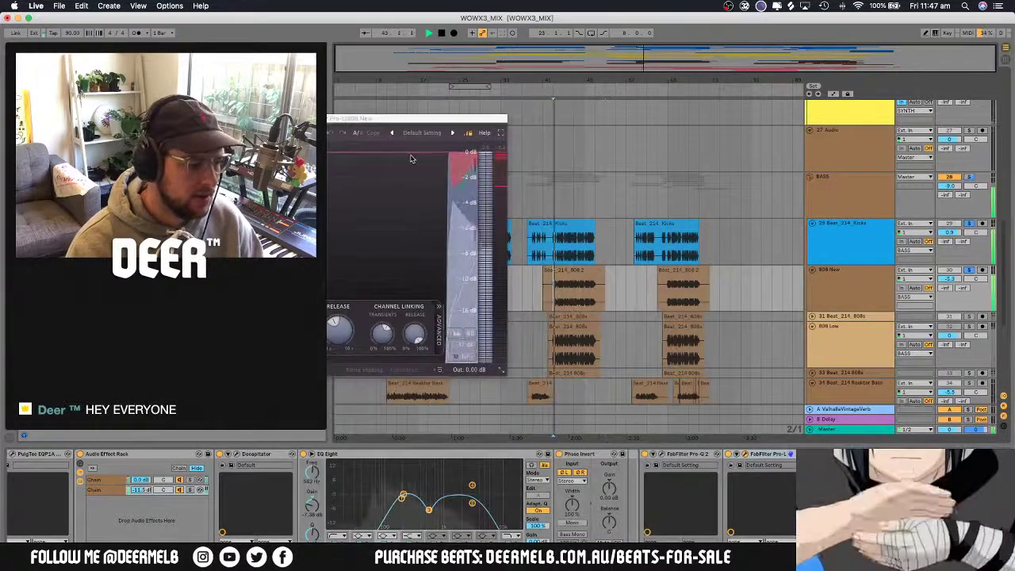
{"action": "left_click_drag", "start_coordinate": [382, 123], "coordinate": [375, 86]}
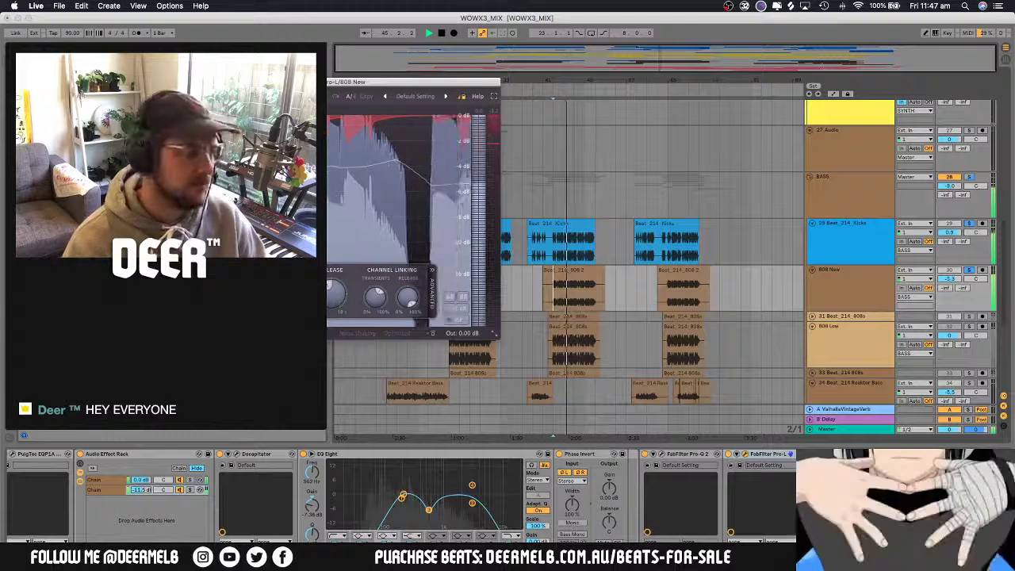
Close the FabFilter Pro-L window and show the first chain of the Audio Effect Rack that follows Pro-L on 808 New
{"action": "left_click", "coordinate": [167, 82]}
{"action": "scroll", "coordinate": [754, 481], "scroll_direction": "right", "scroll_amount": 8}
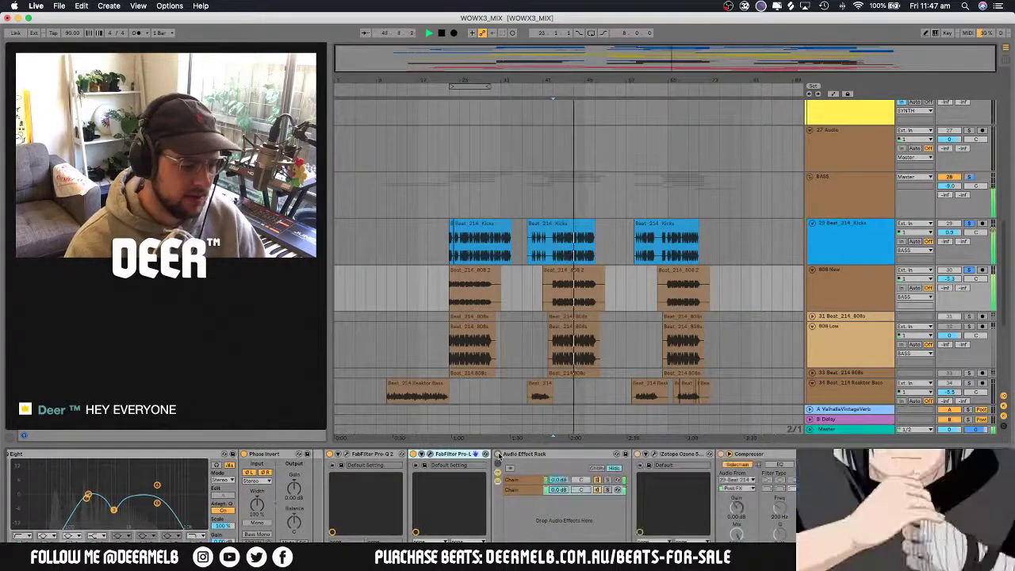
{"action": "left_click", "coordinate": [527, 481]}
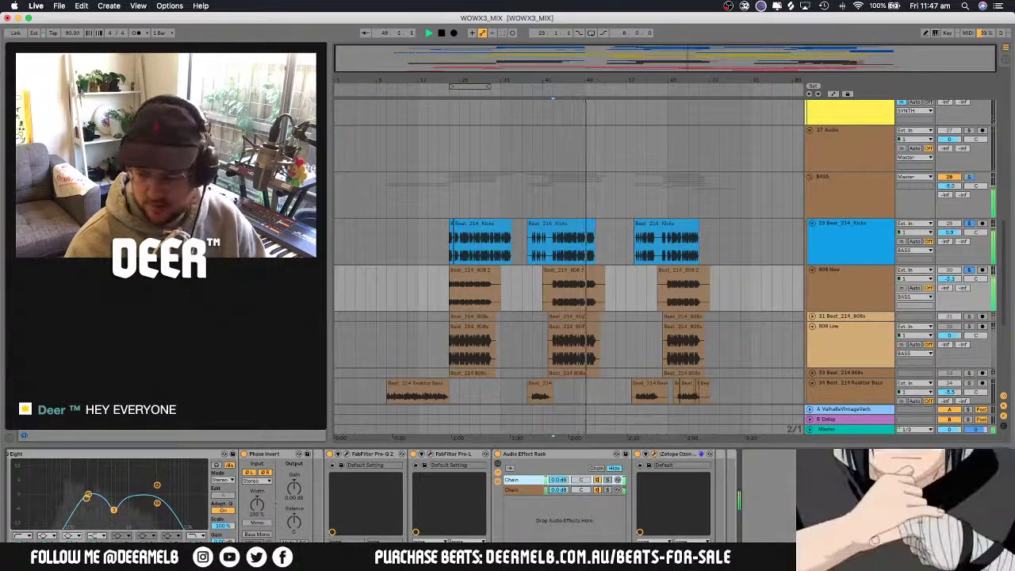
Play the drop while examining the first chain's Ozone 5 Exciter on the 808 New track, and compare the rack's two chains
{"action": "key", "text": "super+alt+p"}
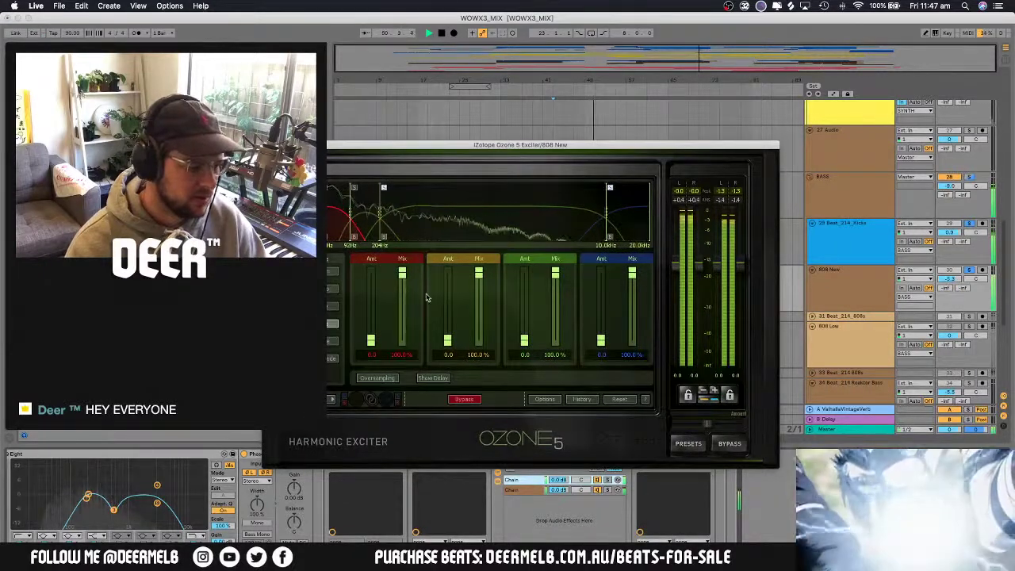
{"action": "key", "text": "space"}
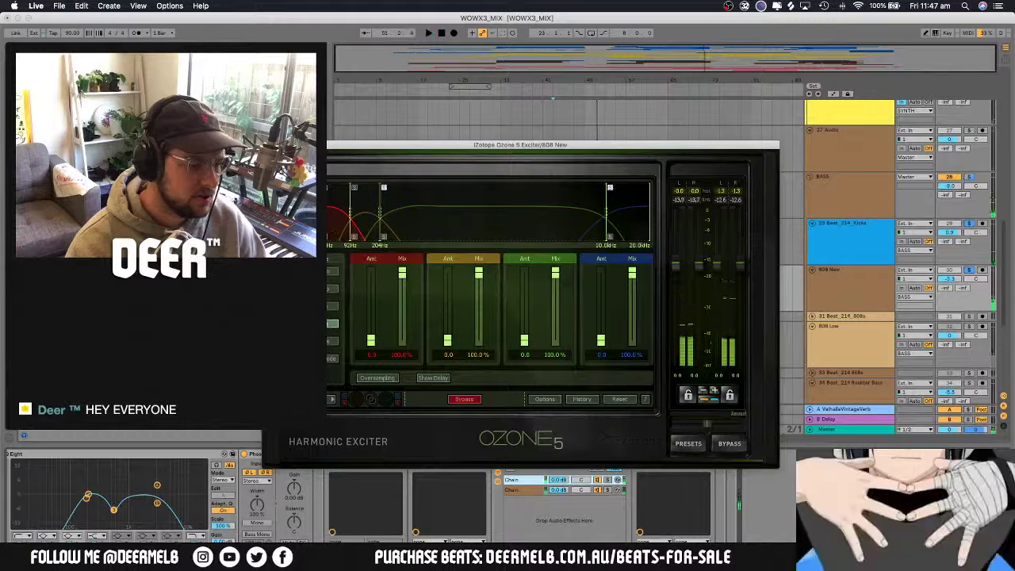
{"action": "key", "text": "space"}
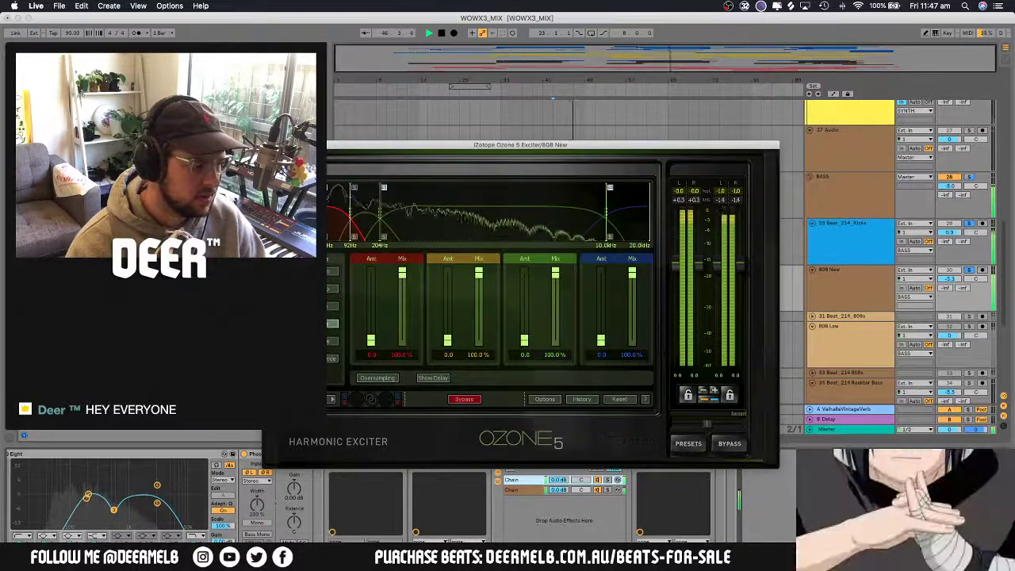
{"action": "key", "text": "super+alt+p"}
{"action": "left_click", "coordinate": [531, 489]}
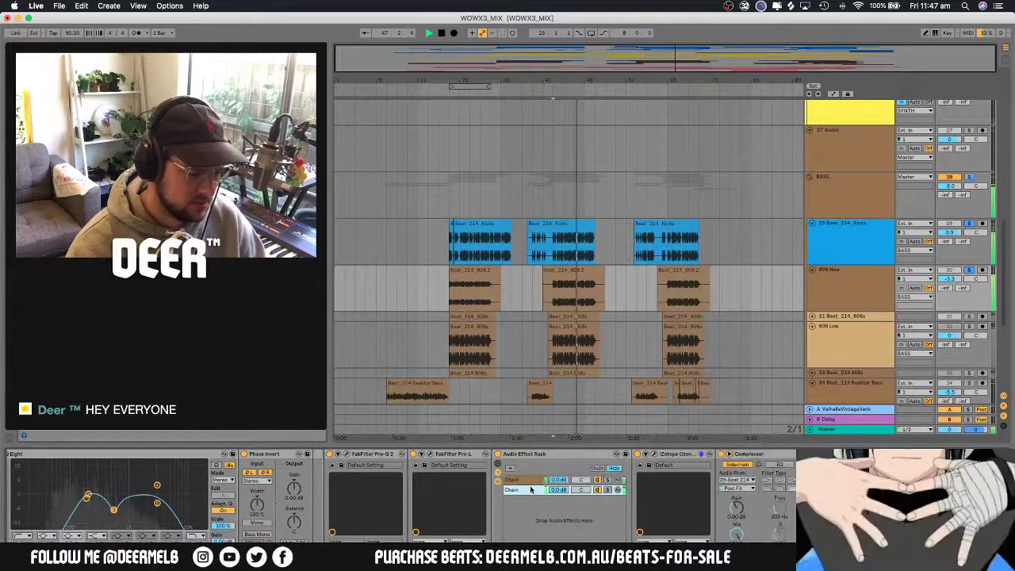
{"action": "left_click", "coordinate": [528, 480]}
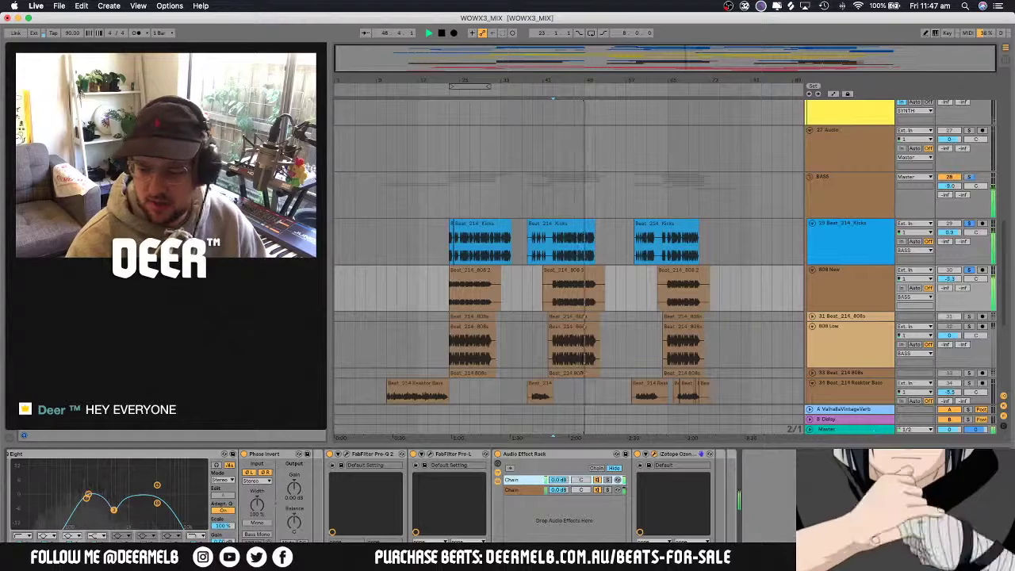
Bring up the first chain's Exciter again to check its crossover bands during playback, and display the second chain's devices
{"action": "key", "text": "super+alt+p"}
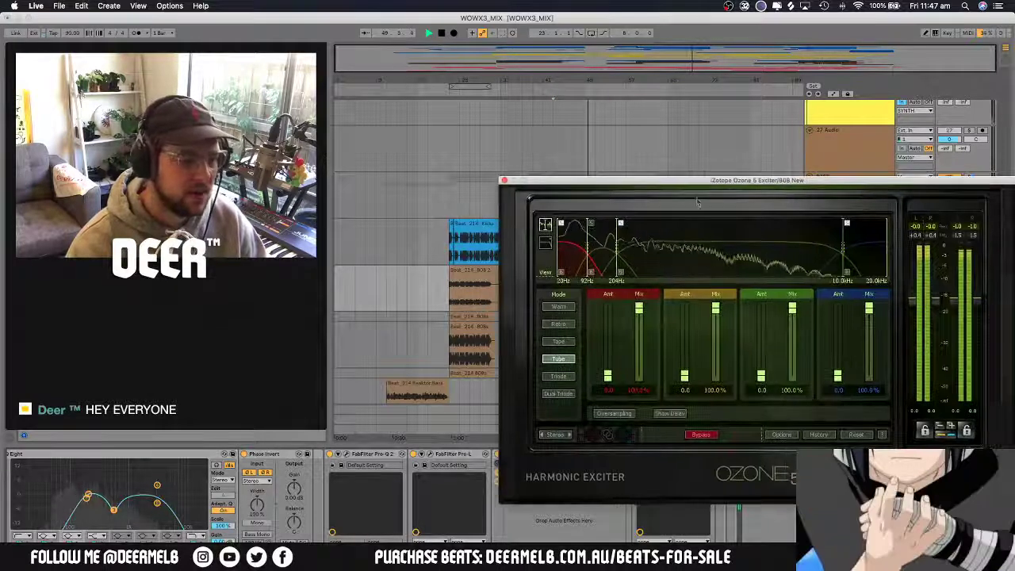
{"action": "left_click_drag", "start_coordinate": [606, 196], "coordinate": [601, 100]}
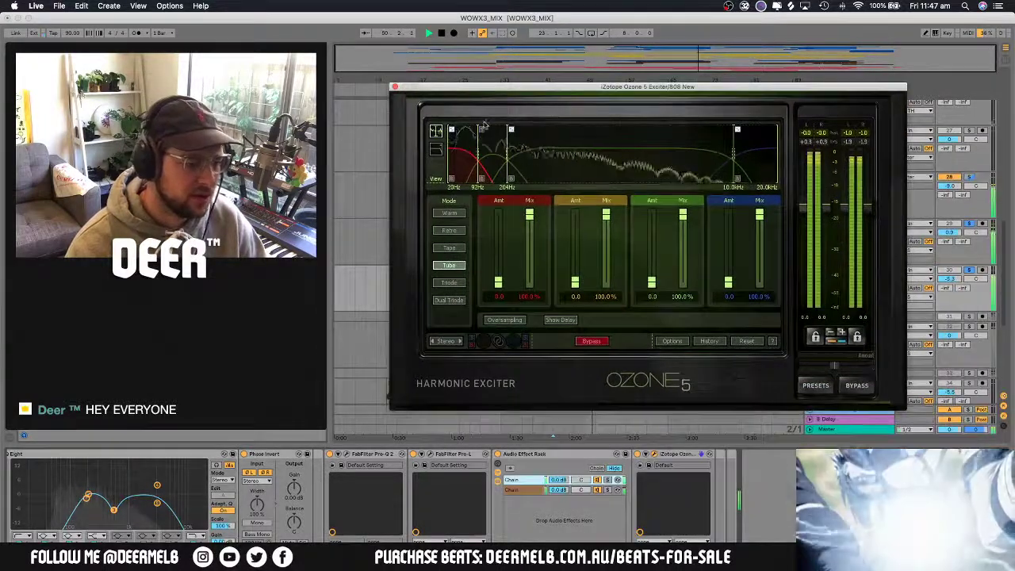
{"action": "key", "text": "space"}
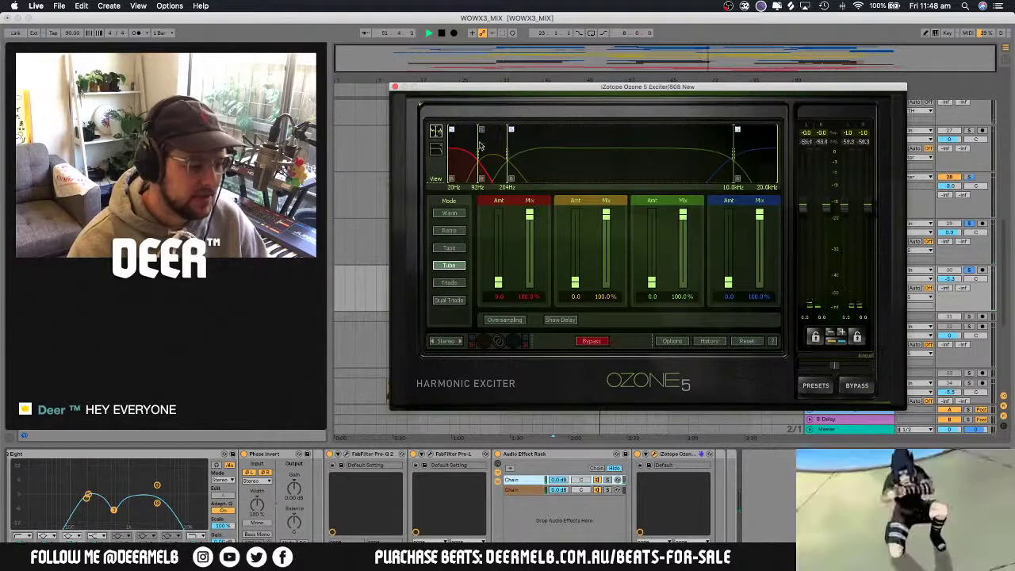
{"action": "left_click", "coordinate": [524, 490]}
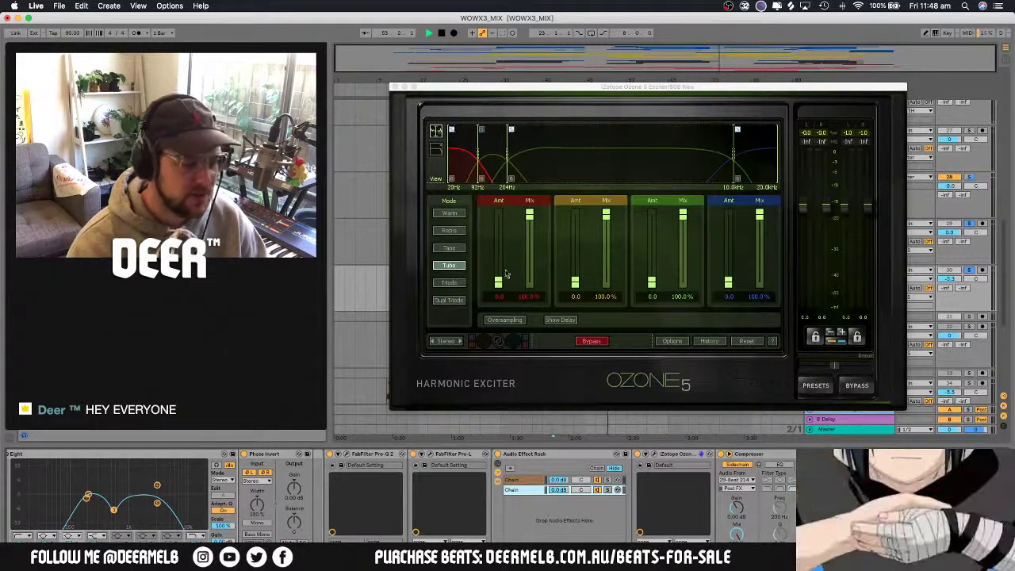
{"action": "scroll", "coordinate": [369, 103], "scroll_direction": "down", "scroll_amount": 1}
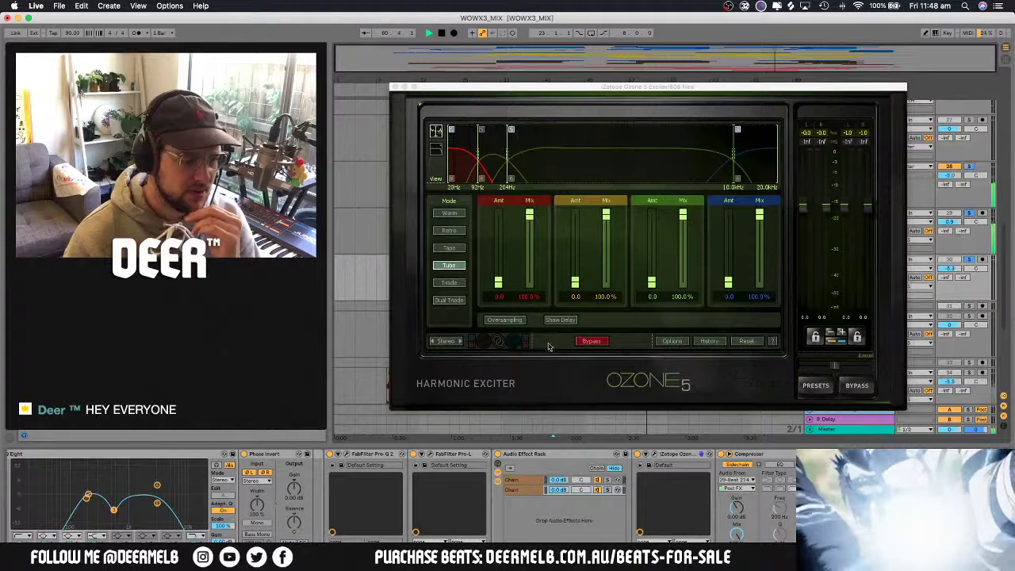
{"action": "left_click", "coordinate": [524, 491]}
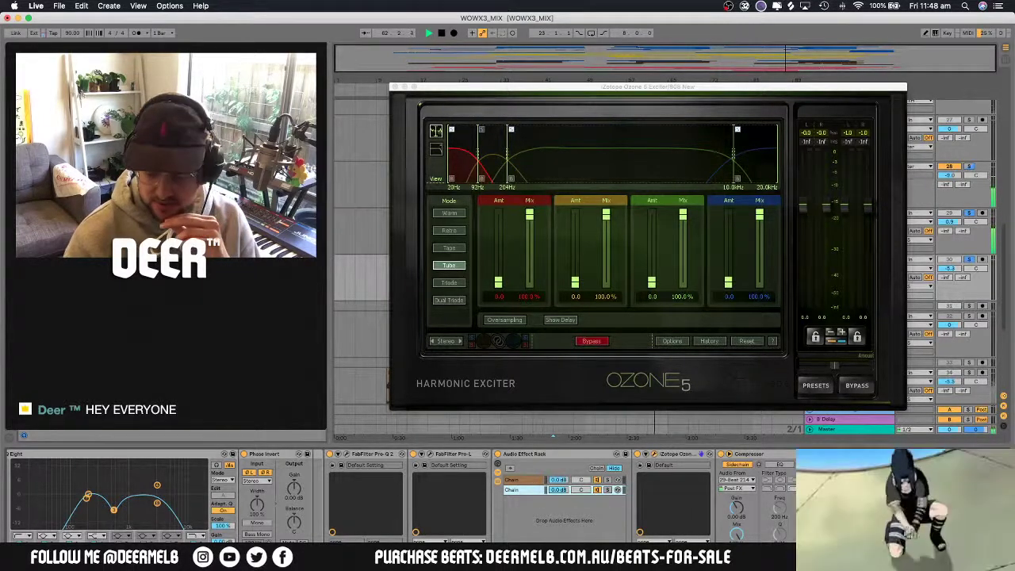
Compare the Ozone 5 Exciter windows of both rack chains side by side during playback, and close both windows
{"action": "left_click_drag", "start_coordinate": [595, 87], "coordinate": [557, 67]}
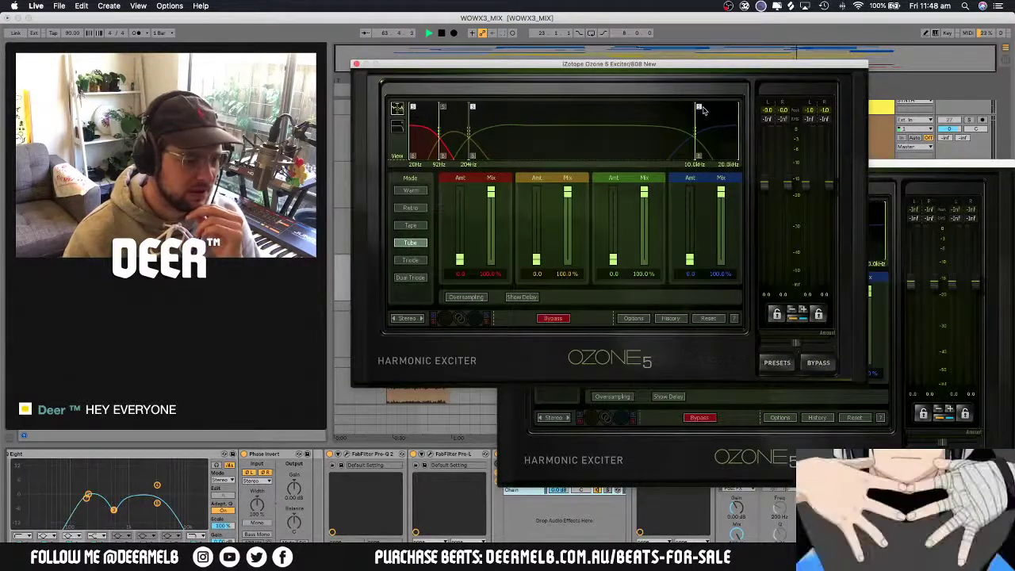
{"action": "left_click", "coordinate": [892, 168]}
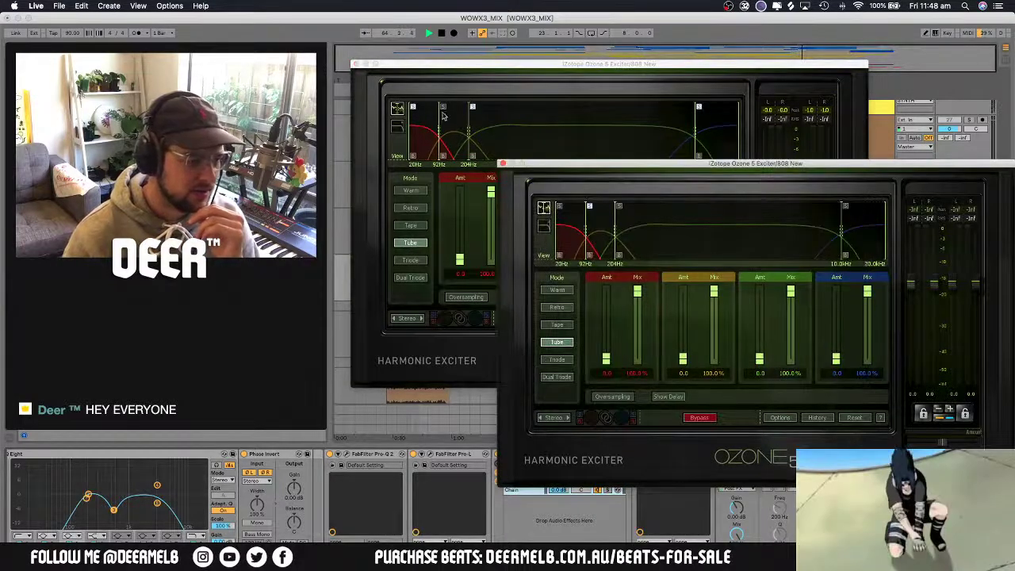
{"action": "key", "text": "space"}
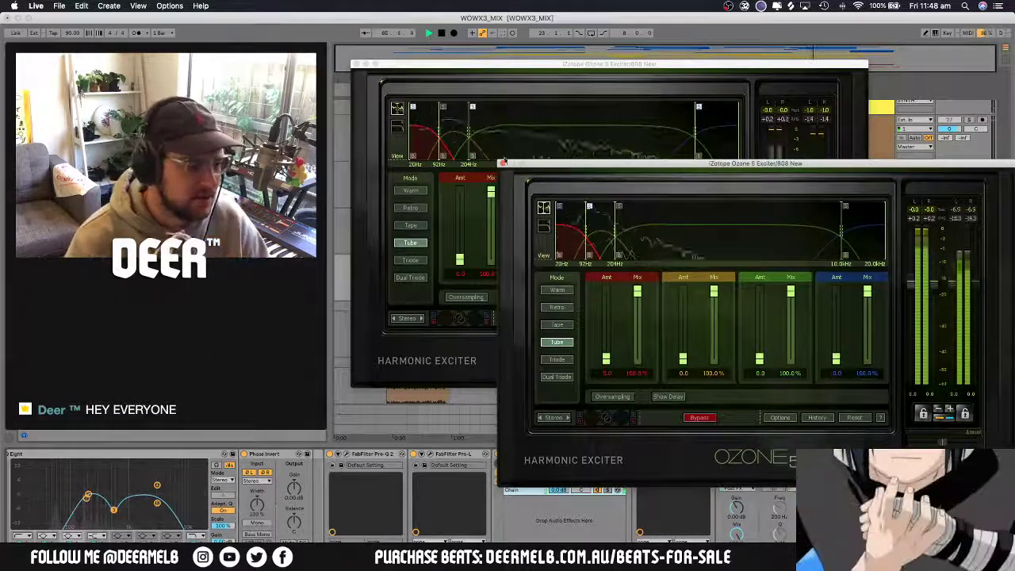
{"action": "left_click", "coordinate": [453, 134]}
{"action": "left_click", "coordinate": [356, 63]}
{"action": "left_click", "coordinate": [506, 166]}
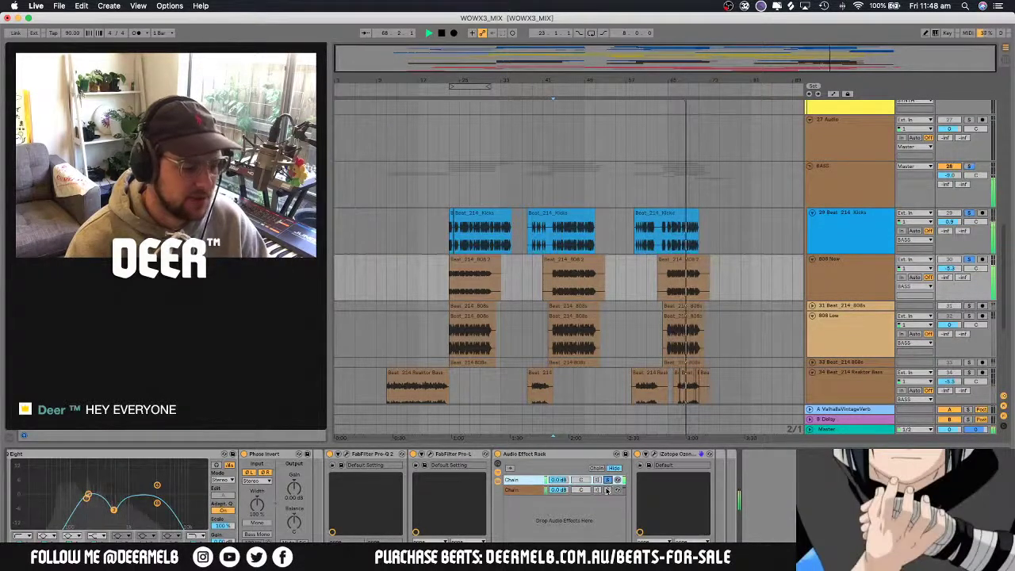
Solo the second chain in the 808 New rack and examine its Ozone 5 Exciter settings
{"action": "left_click", "coordinate": [608, 491]}
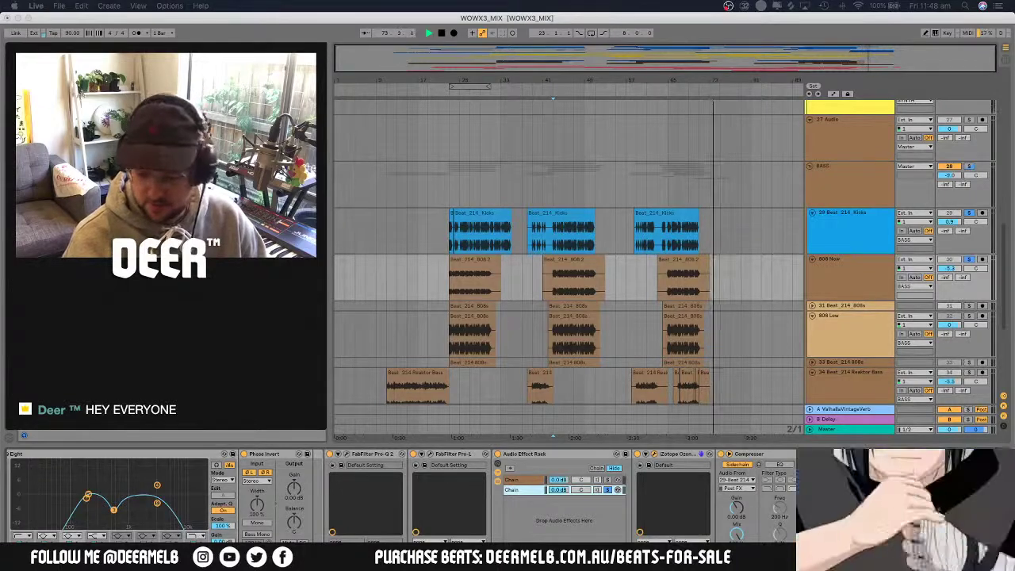
{"action": "key", "text": "super+alt+p"}
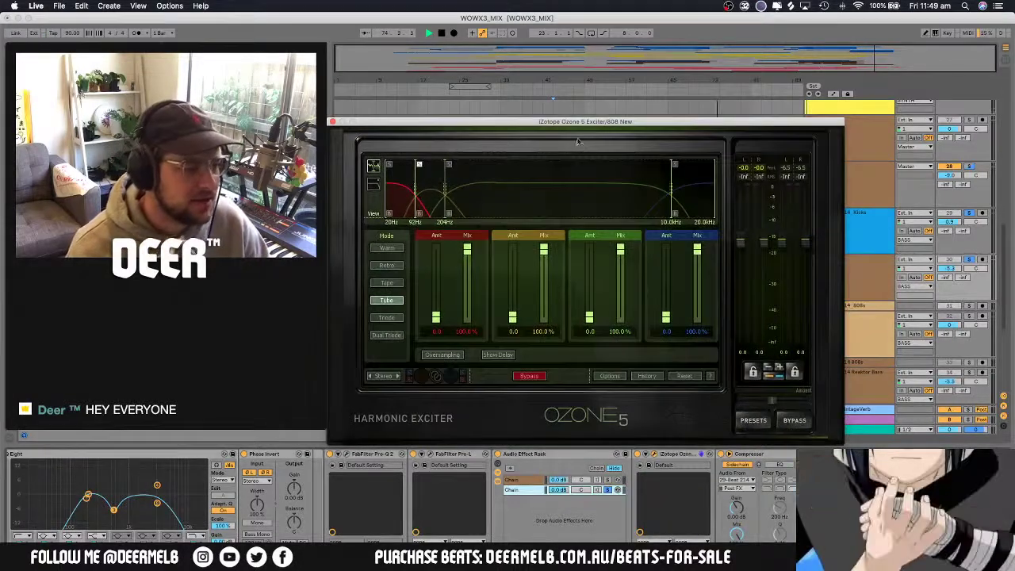
{"action": "left_click_drag", "start_coordinate": [578, 129], "coordinate": [614, 88]}
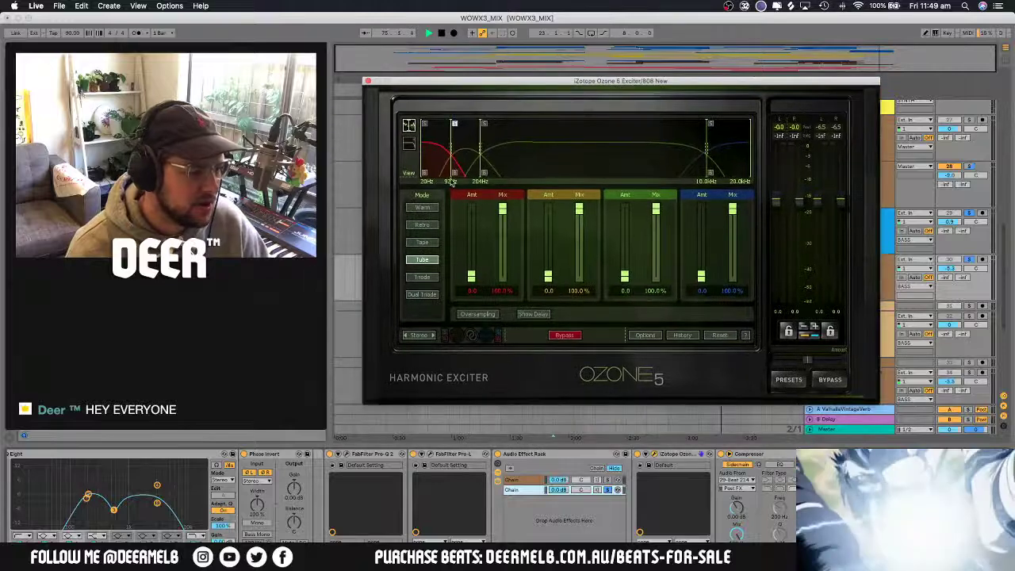
{"action": "left_click", "coordinate": [368, 81]}
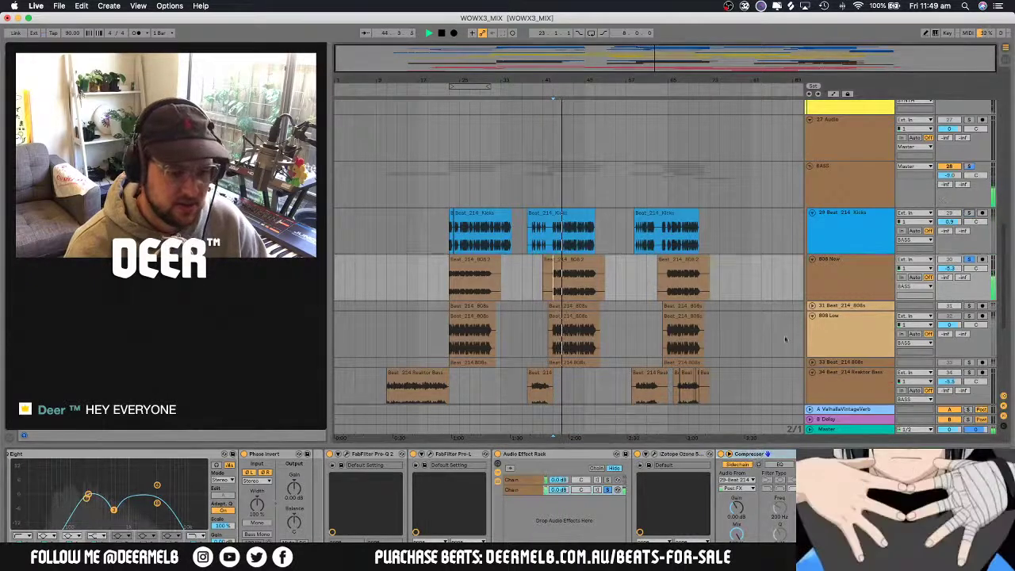
Examine the FabFilter Pro-Q 2 curve and low-frequency bands on the Beat_214_Kicks track during playback
{"action": "left_click", "coordinate": [574, 278]}
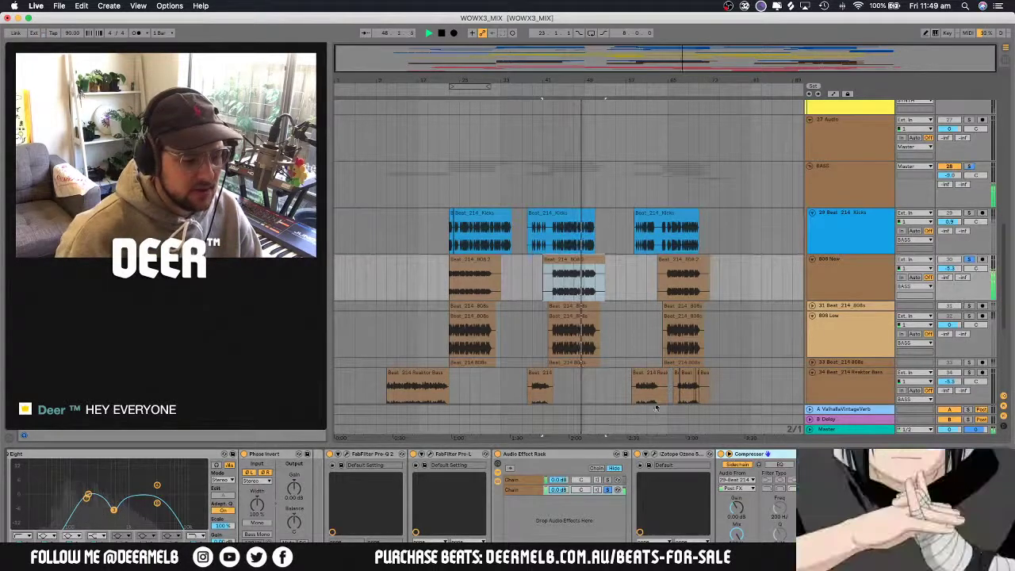
{"action": "left_click", "coordinate": [603, 240]}
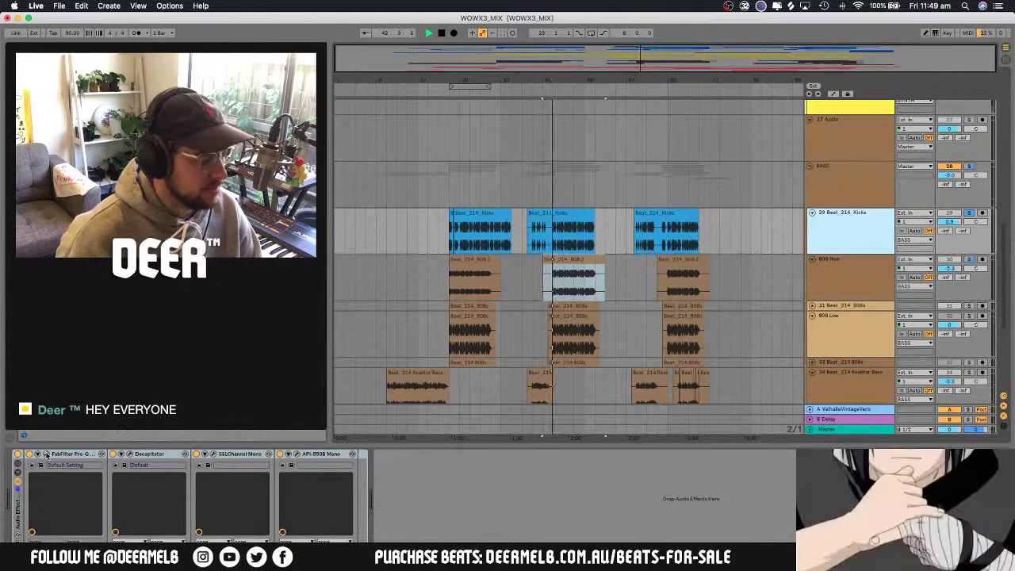
{"action": "left_click", "coordinate": [46, 455]}
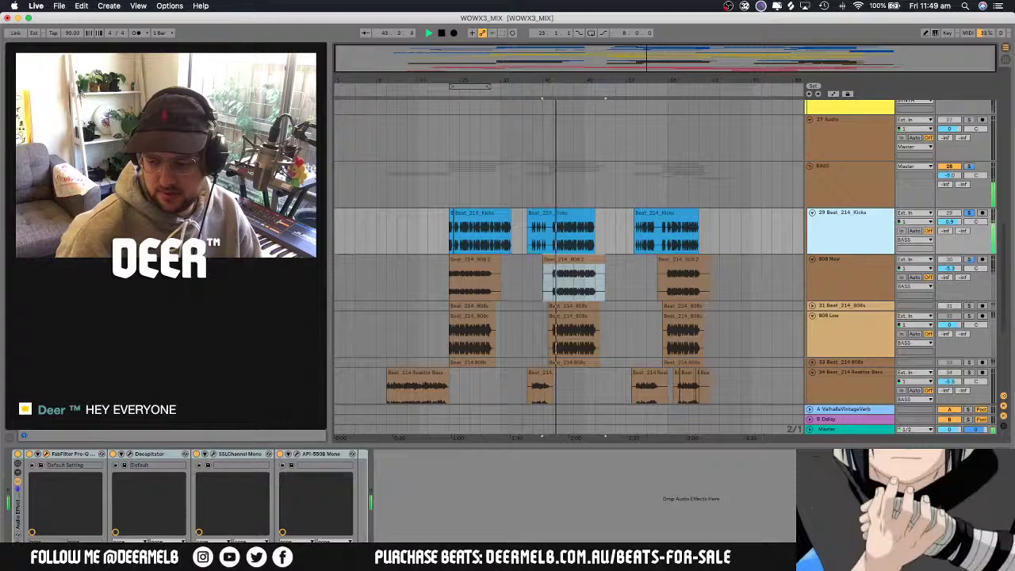
{"action": "left_click_drag", "start_coordinate": [1014, 253], "coordinate": [875, 253]}
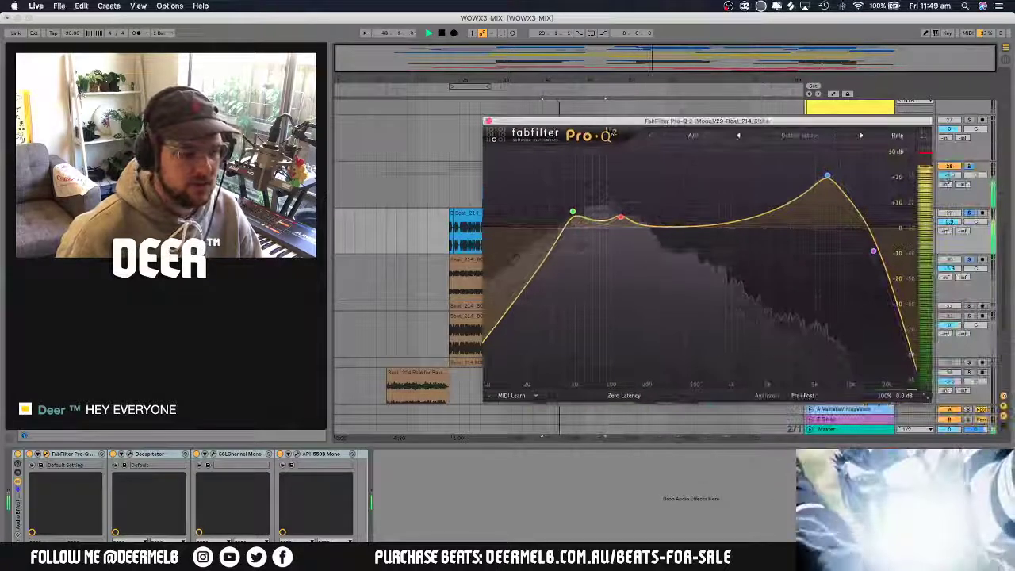
{"action": "left_click_drag", "start_coordinate": [687, 122], "coordinate": [600, 55]}
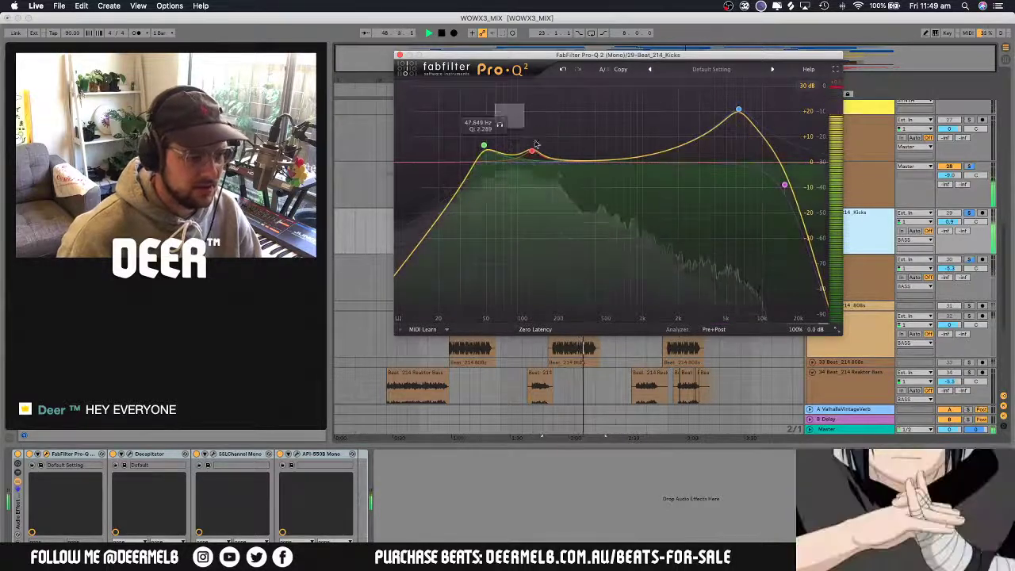
{"action": "left_click_drag", "start_coordinate": [495, 104], "coordinate": [563, 222]}
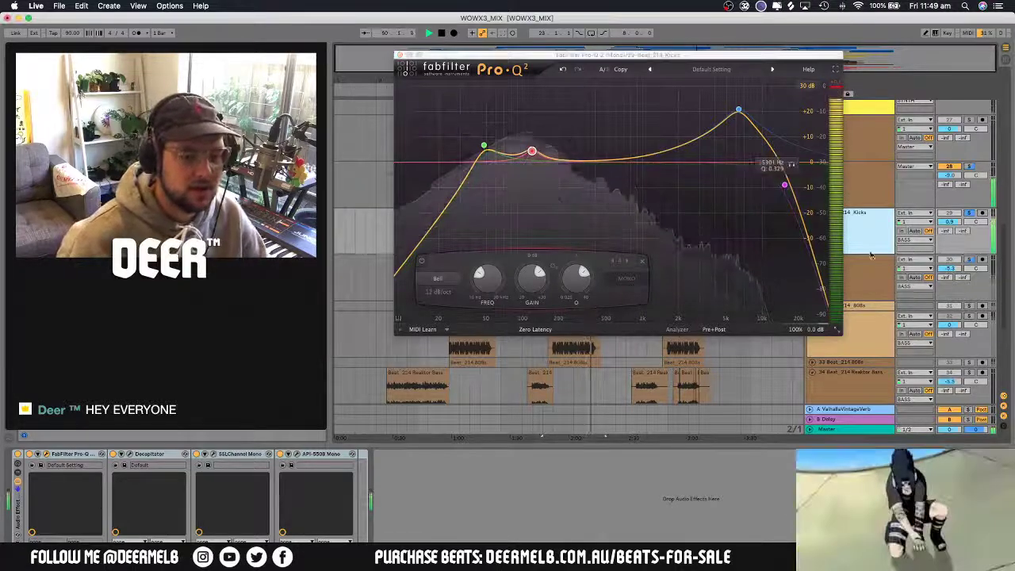
Return to the 808 New track's devices and set the playback start inside its middle clip, with playback stopped
{"action": "key", "text": "Down"}
{"action": "scroll", "coordinate": [538, 240], "scroll_direction": "down", "scroll_amount": 5}
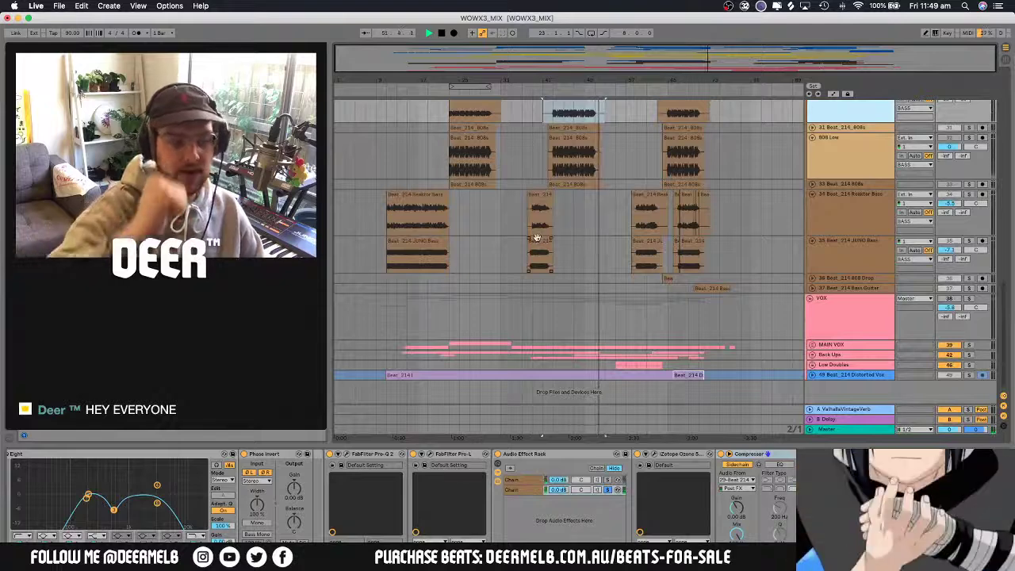
{"action": "scroll", "coordinate": [640, 222], "scroll_direction": "up", "scroll_amount": 2}
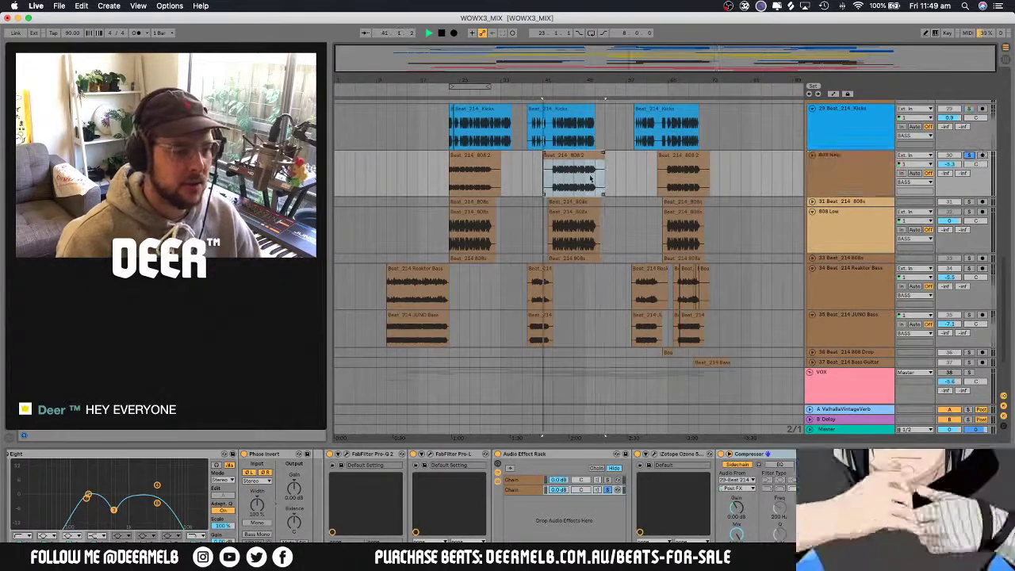
{"action": "left_click", "coordinate": [558, 185]}
{"action": "key", "text": "space"}
{"action": "scroll", "coordinate": [547, 357], "scroll_direction": "down", "scroll_amount": 1}
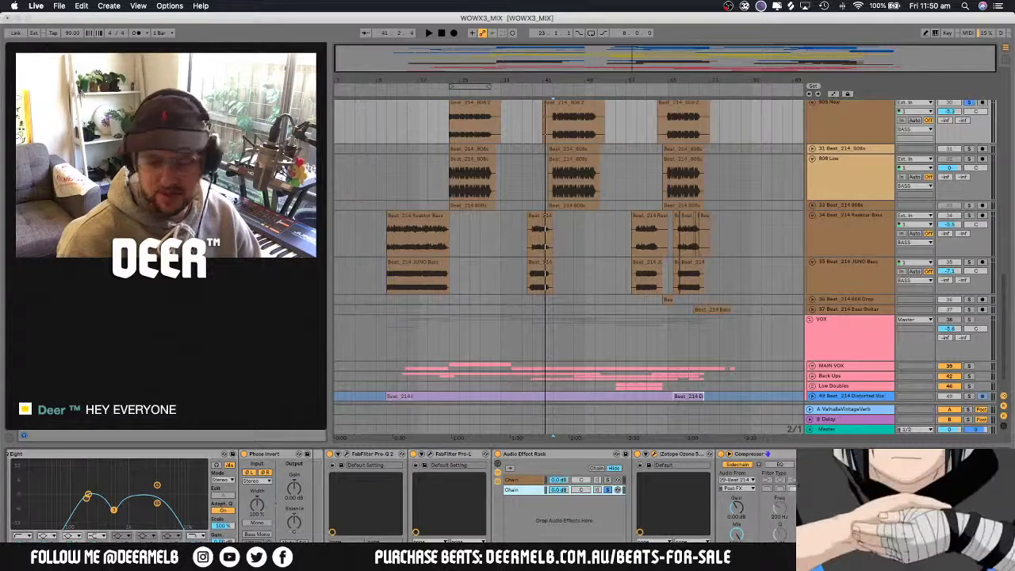
Check the second chain's Exciter crossover points, close its window and play the middle 808 section
{"action": "left_click", "coordinate": [645, 453]}
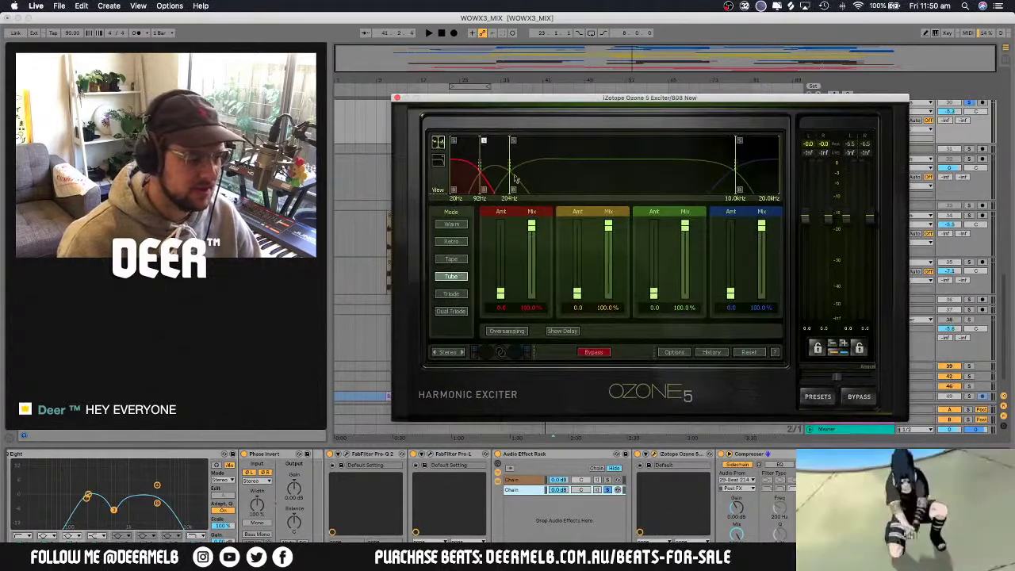
{"action": "left_click", "coordinate": [397, 98]}
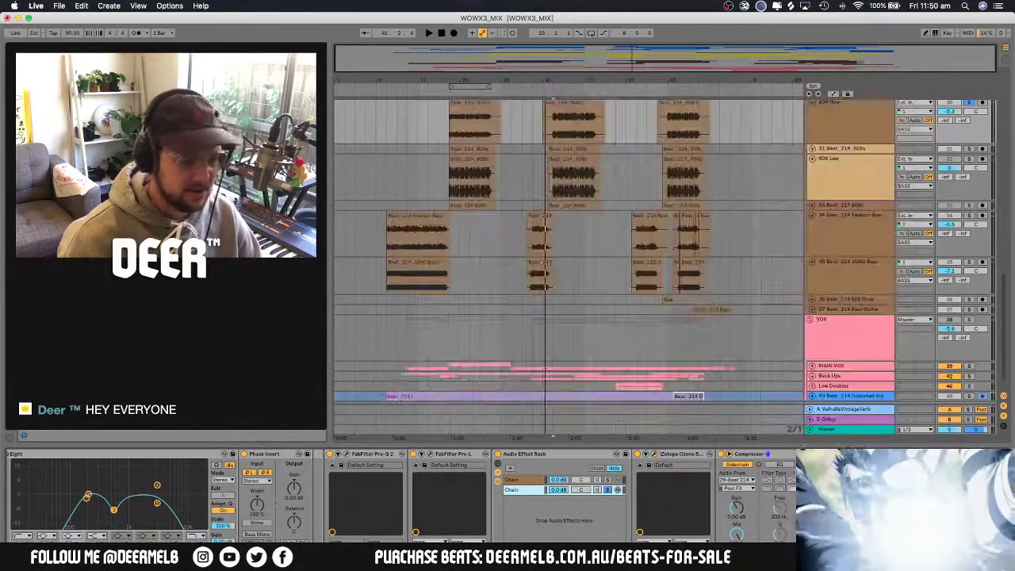
{"action": "key", "text": "space"}
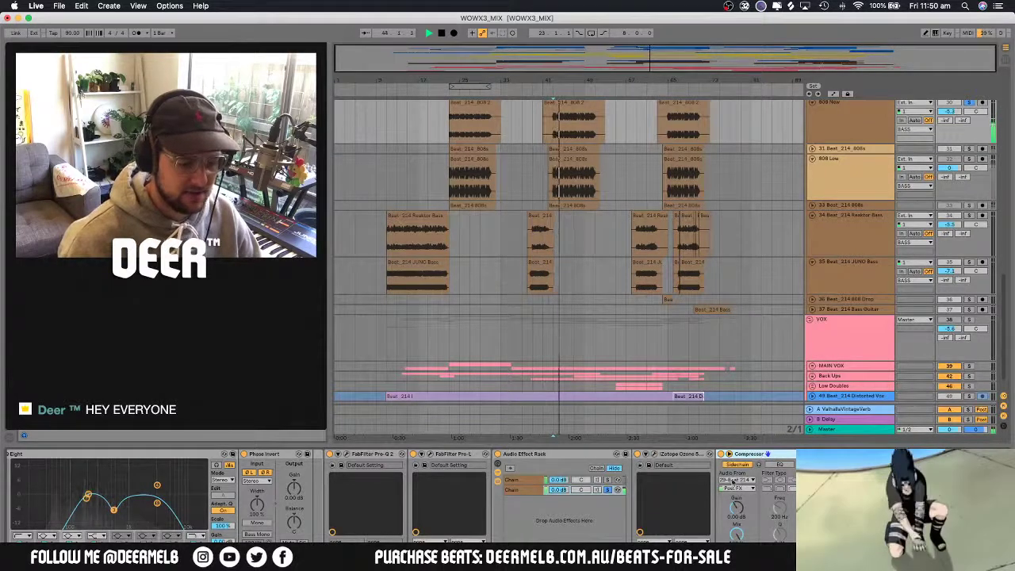
Solo the 808 New rack's first chain and the Beat_214_Kicks track, and play the kicks and 808 together
{"action": "left_click", "coordinate": [608, 481]}
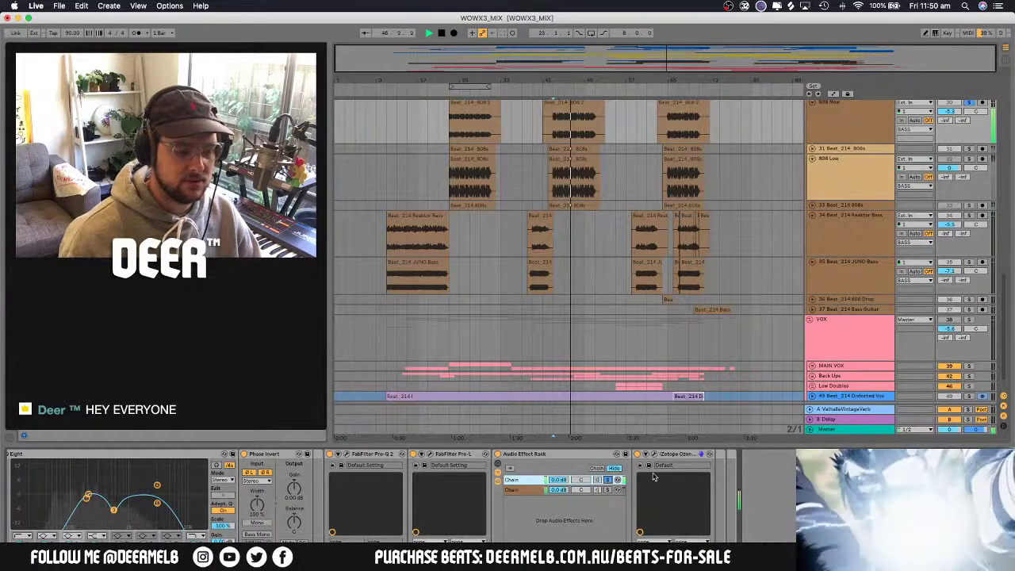
{"action": "key", "text": "space"}
{"action": "scroll", "coordinate": [864, 281], "scroll_direction": "up", "scroll_amount": 5}
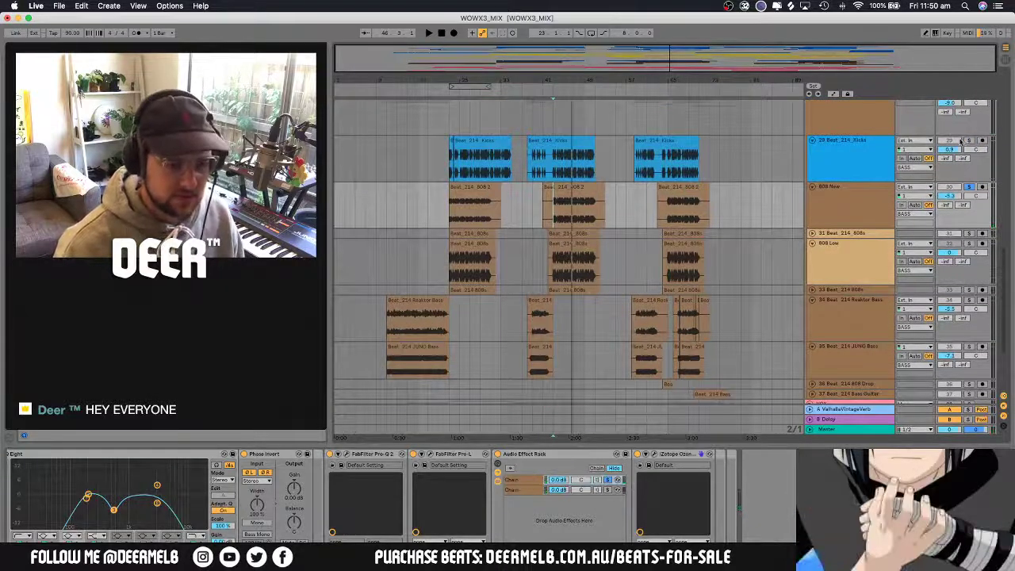
{"action": "left_click", "coordinate": [968, 141]}
{"action": "key", "text": "space"}
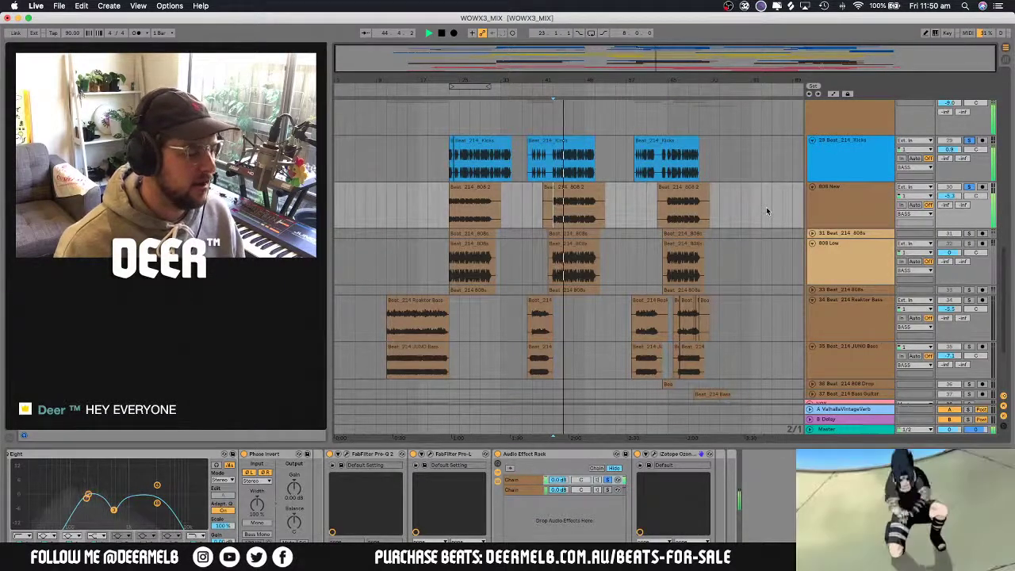
{"action": "left_click", "coordinate": [837, 185]}
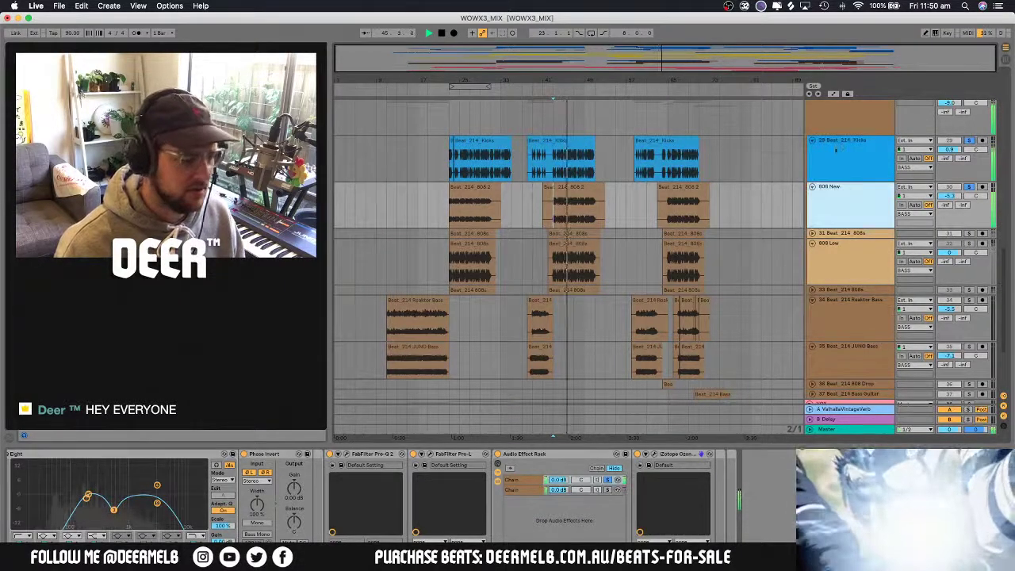
Review the 808 New device chain during playback, stop playback and take the 808 New and Beat_214_Kicks tracks out of solo
{"action": "left_click", "coordinate": [836, 150]}
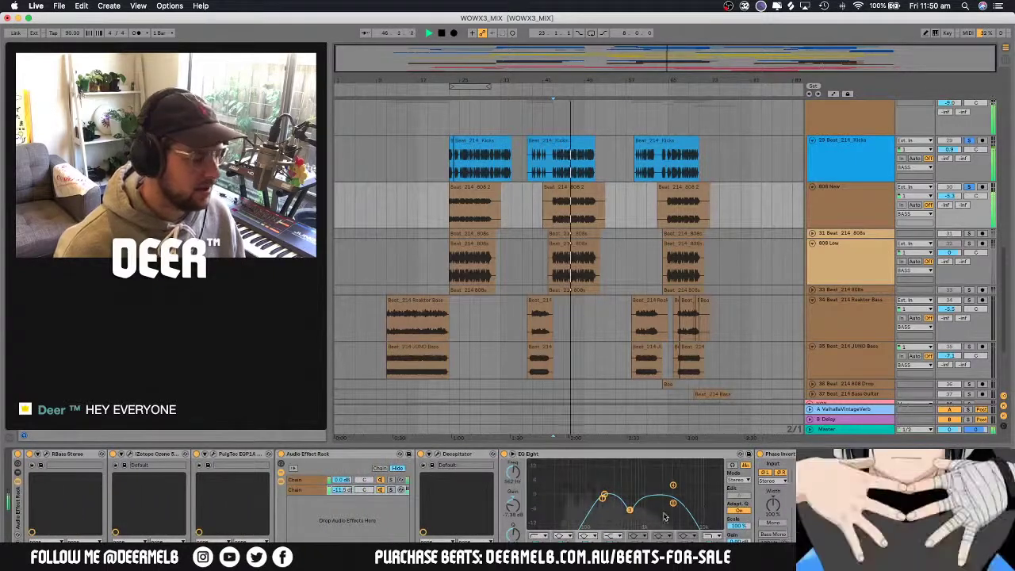
{"action": "scroll", "coordinate": [665, 517], "scroll_direction": "right", "scroll_amount": 5}
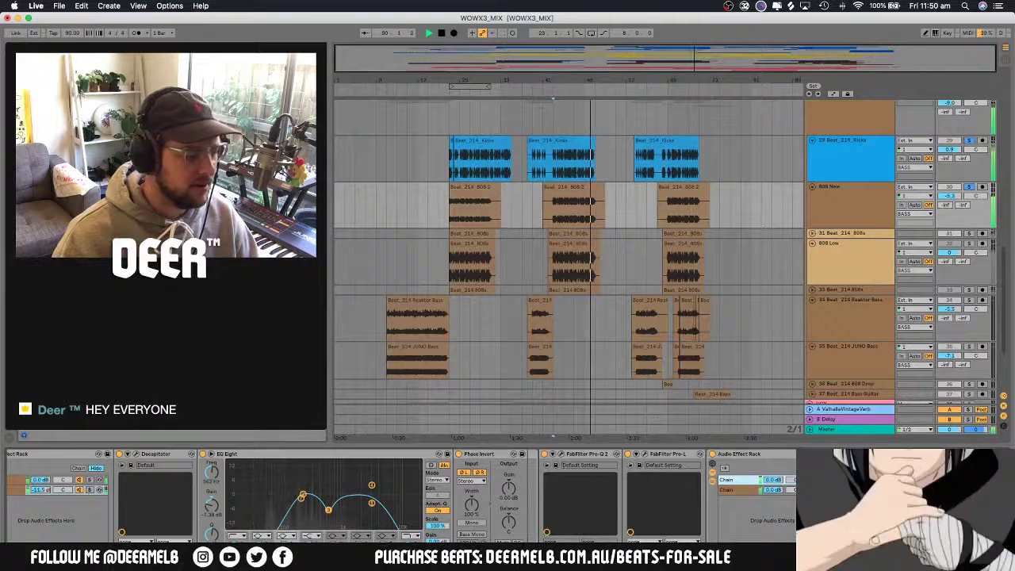
{"action": "key", "text": "space"}
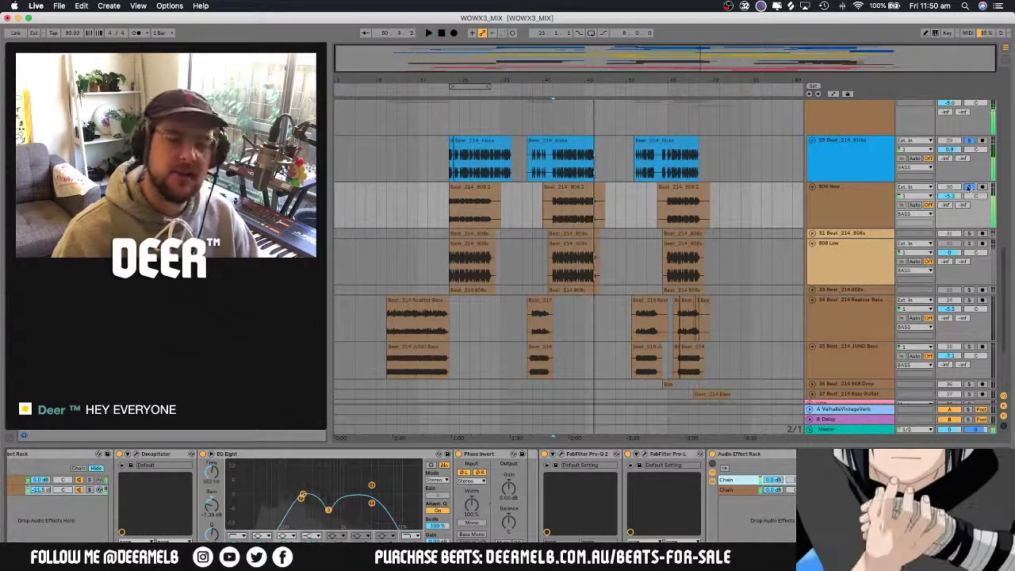
{"action": "left_click", "coordinate": [968, 186]}
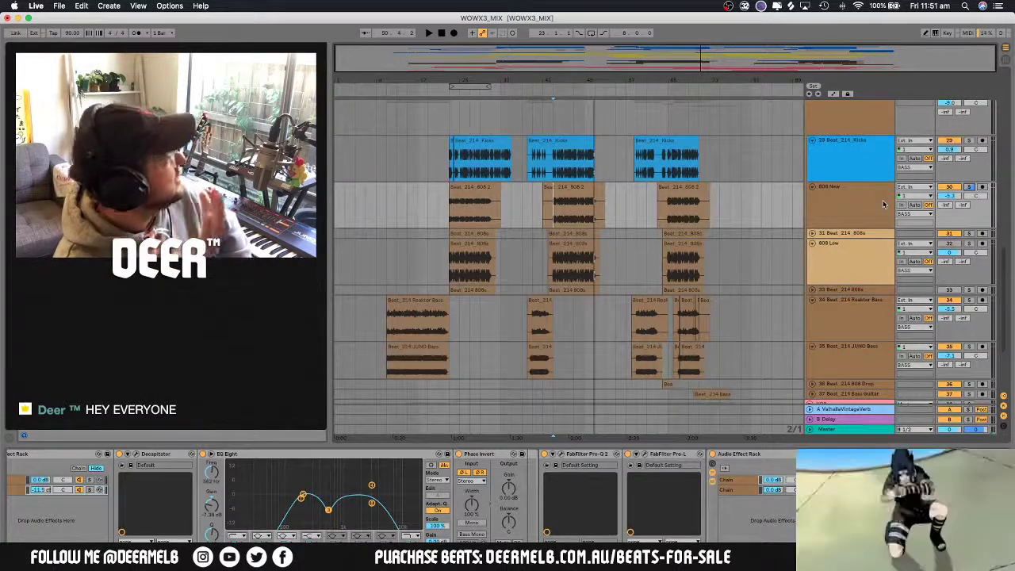
Compare the iZotope Ozone 5 Exciter settings of both parallel chains in the 808 New rack, then close both plug-in windows
{"action": "left_click", "coordinate": [859, 207]}
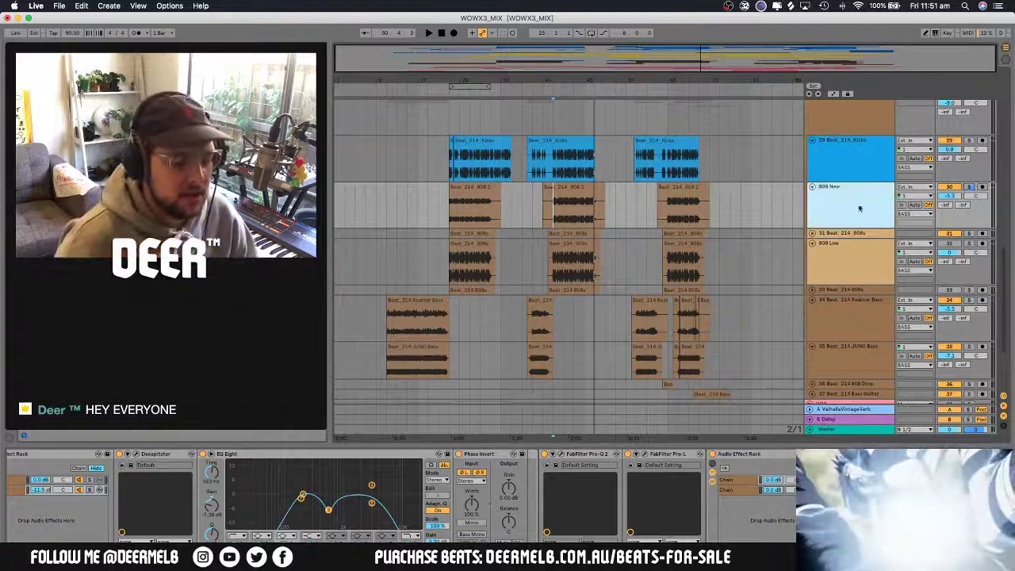
{"action": "left_click", "coordinate": [744, 478]}
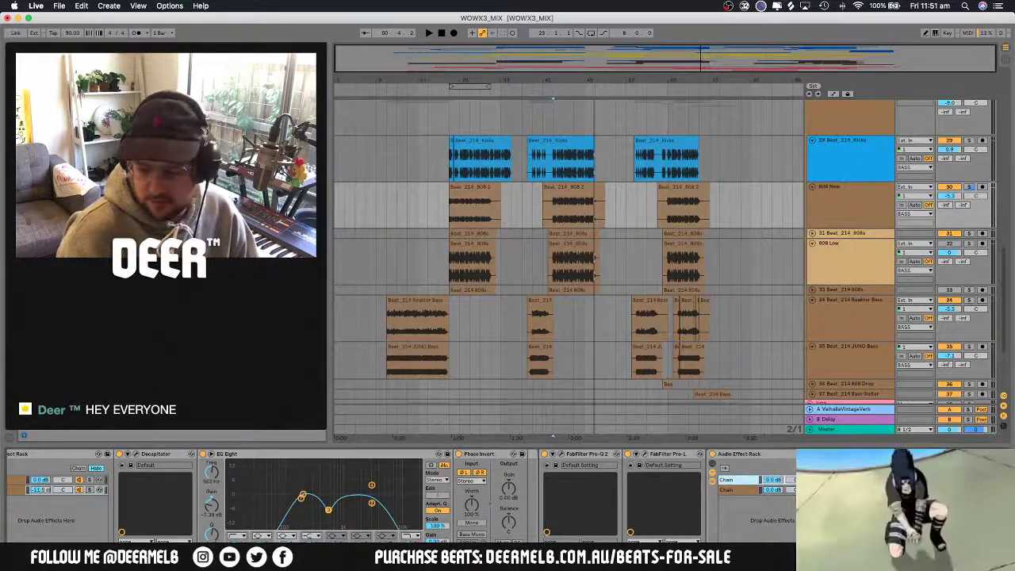
{"action": "left_click", "coordinate": [870, 454]}
{"action": "left_click_drag", "start_coordinate": [807, 230], "coordinate": [473, 17]}
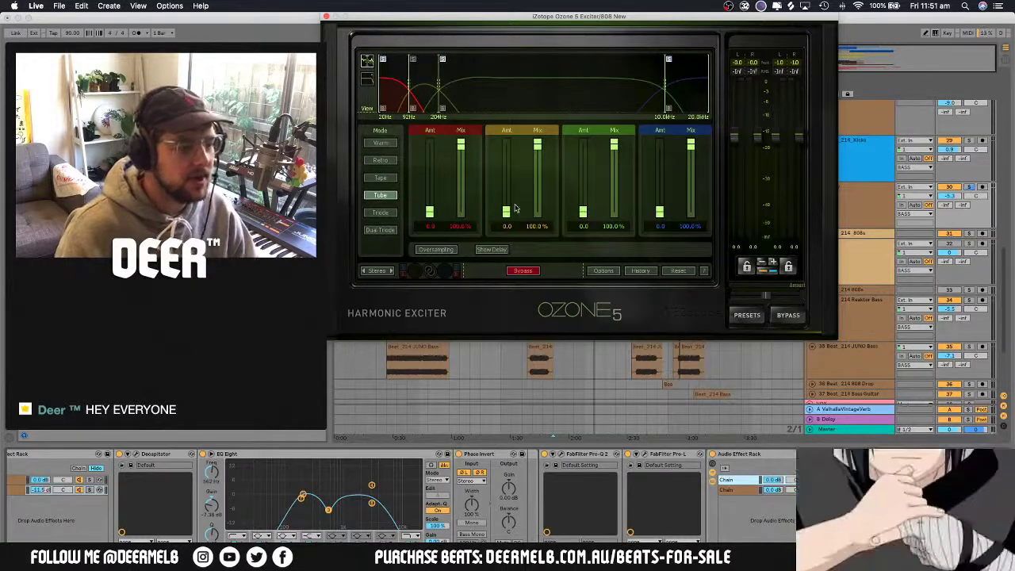
{"action": "left_click", "coordinate": [749, 490]}
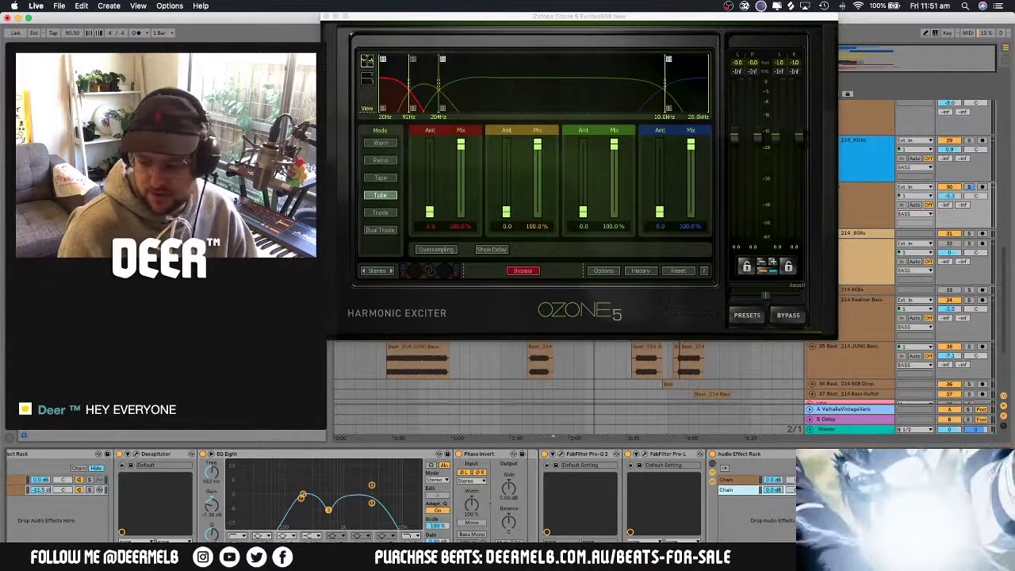
{"action": "left_click_drag", "start_coordinate": [961, 461], "coordinate": [530, 132]}
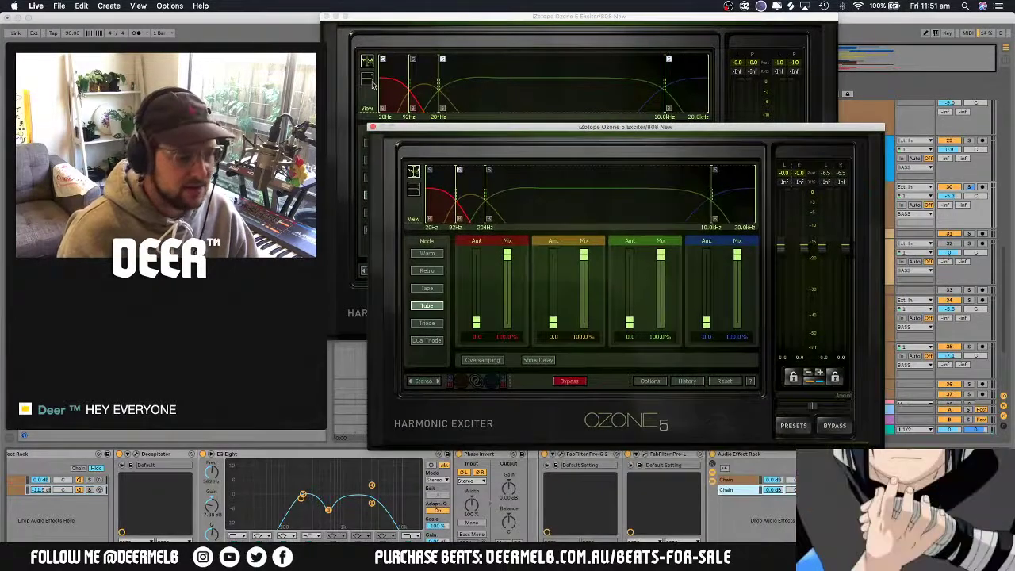
{"action": "left_click", "coordinate": [372, 128]}
{"action": "left_click", "coordinate": [326, 16]}
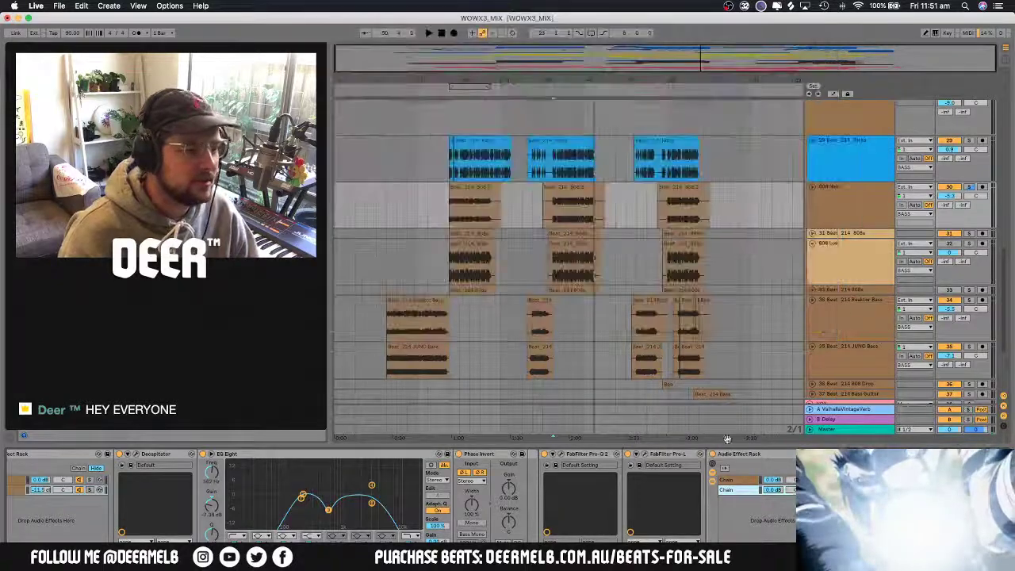
Play the middle section, deactivate the 31 Beat_214_808s track and take the BASS group out of solo
{"action": "key", "text": "space"}
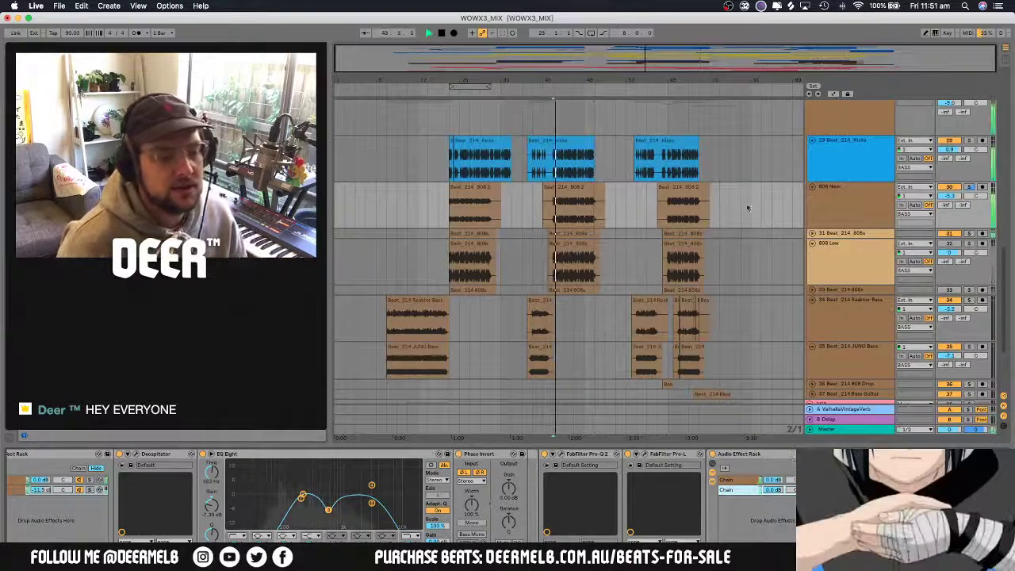
{"action": "scroll", "coordinate": [689, 210], "scroll_direction": "up", "scroll_amount": 3}
{"action": "scroll", "coordinate": [689, 211], "scroll_direction": "down", "scroll_amount": 2}
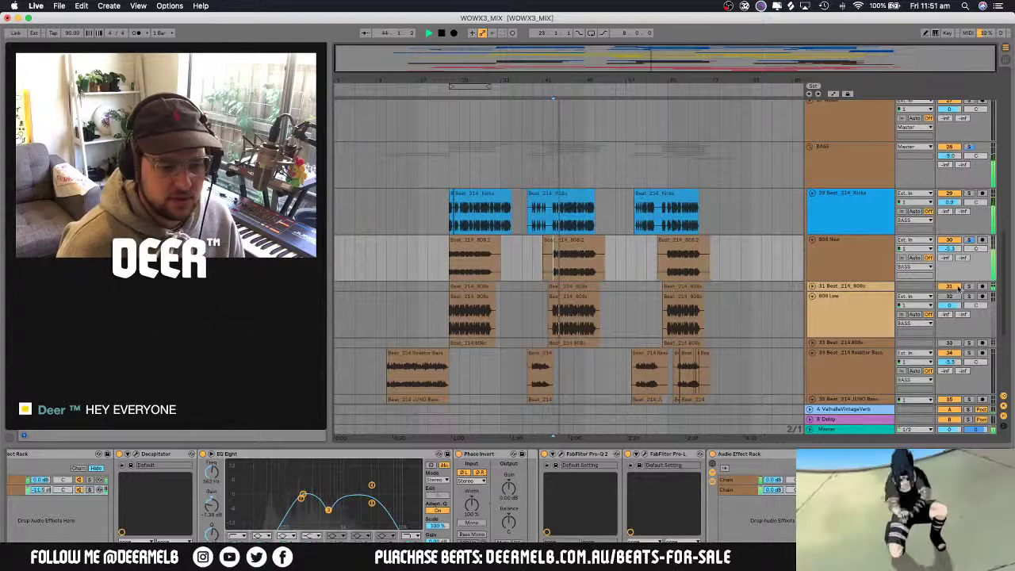
{"action": "left_click", "coordinate": [582, 252]}
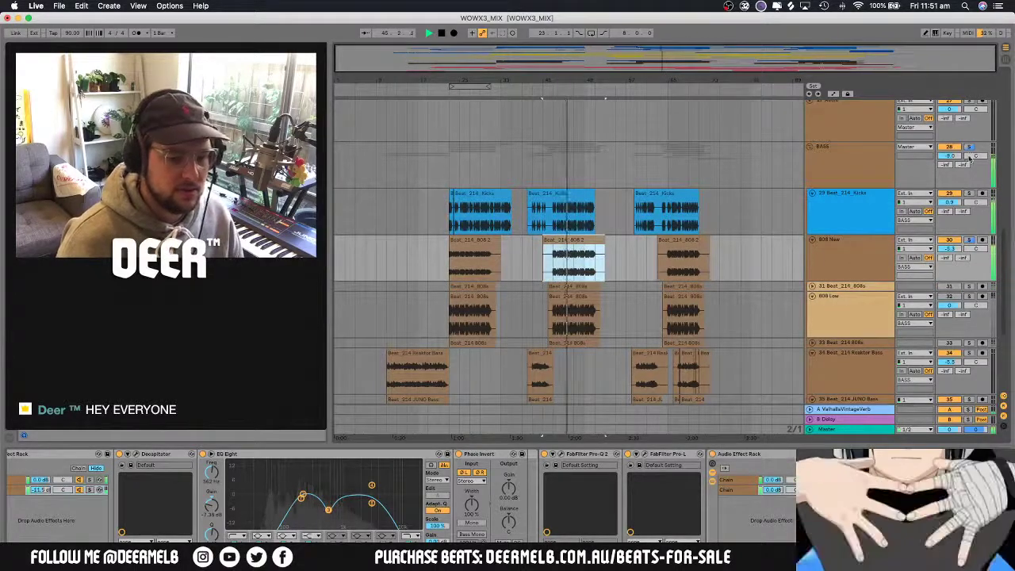
{"action": "left_click", "coordinate": [969, 149]}
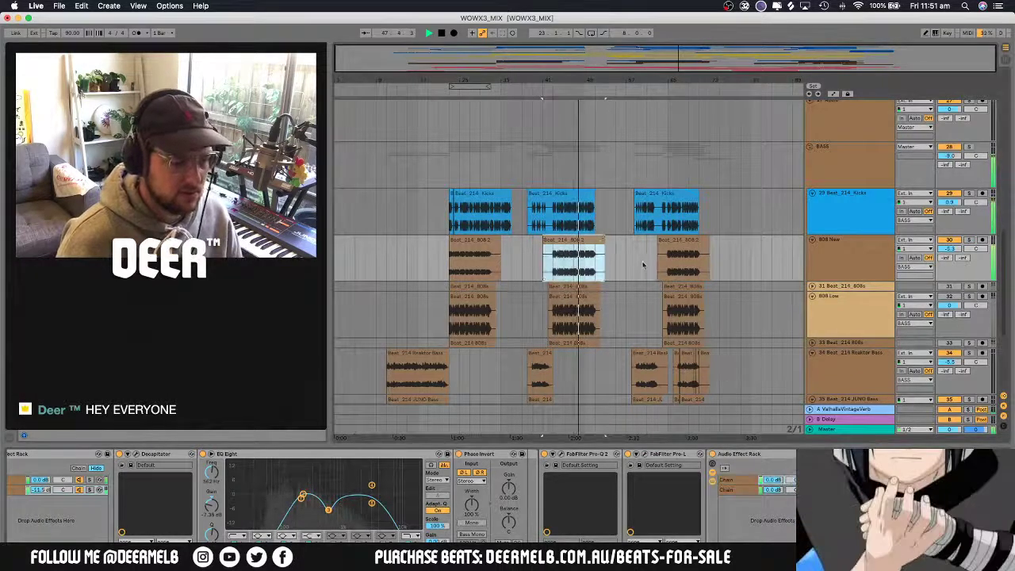
Examine the waveform of the middle 808 New clip with playback stopped, and return to the track's device chain
{"action": "scroll", "coordinate": [638, 261], "scroll_direction": "up", "scroll_amount": 5}
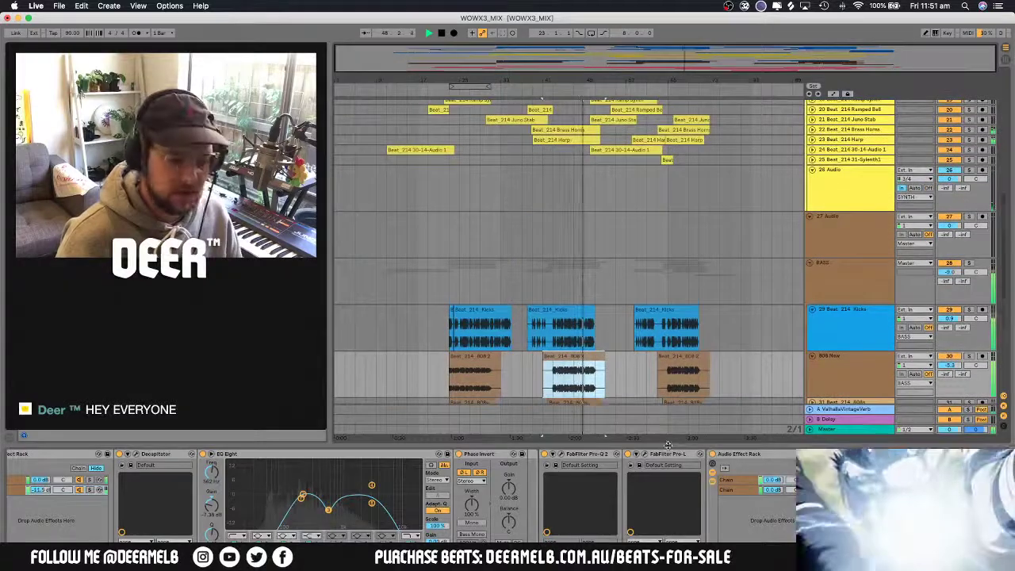
{"action": "left_click_drag", "start_coordinate": [668, 445], "coordinate": [668, 540]}
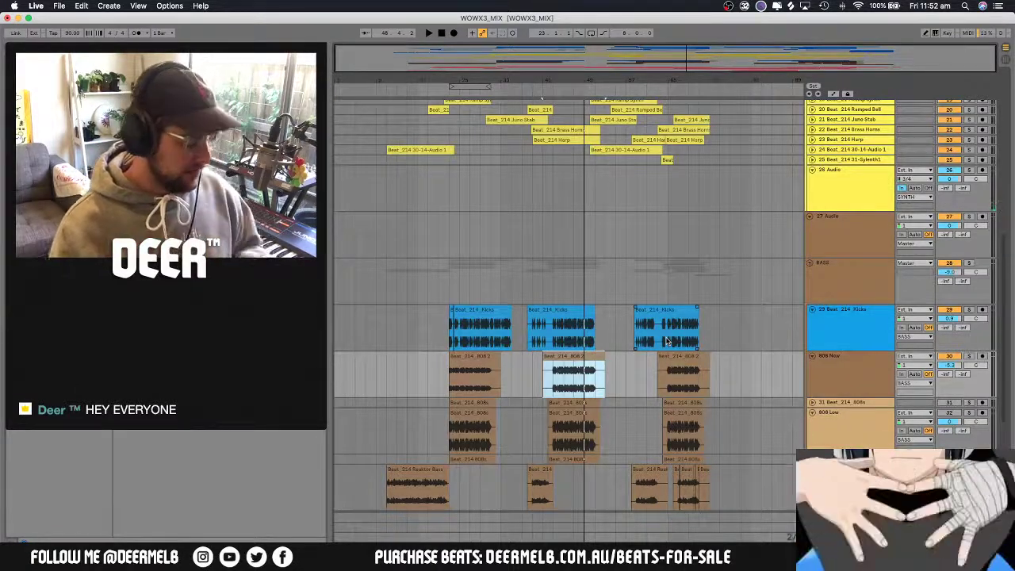
{"action": "left_click", "coordinate": [850, 361]}
{"action": "left_click", "coordinate": [588, 364]}
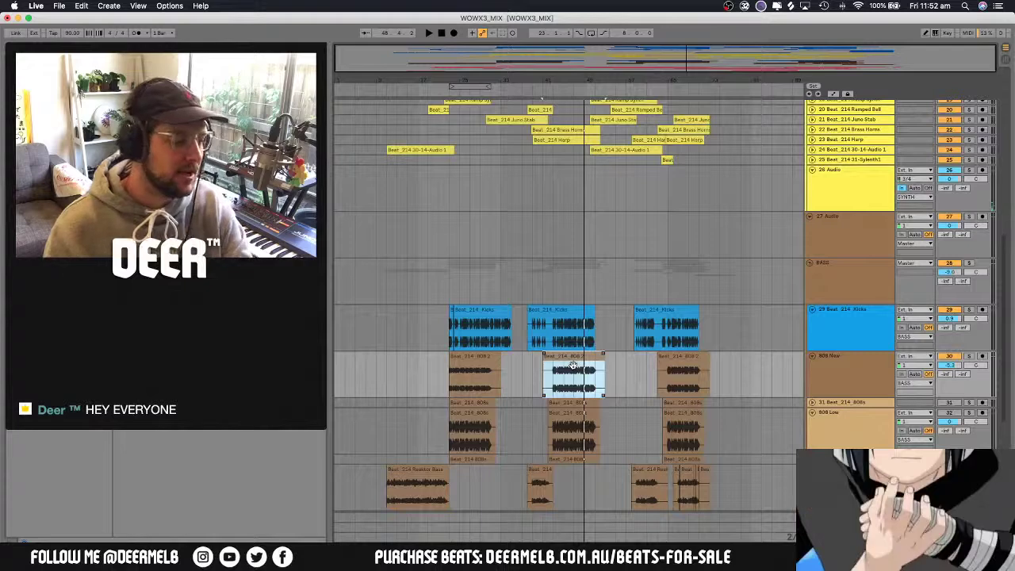
{"action": "left_click", "coordinate": [553, 390]}
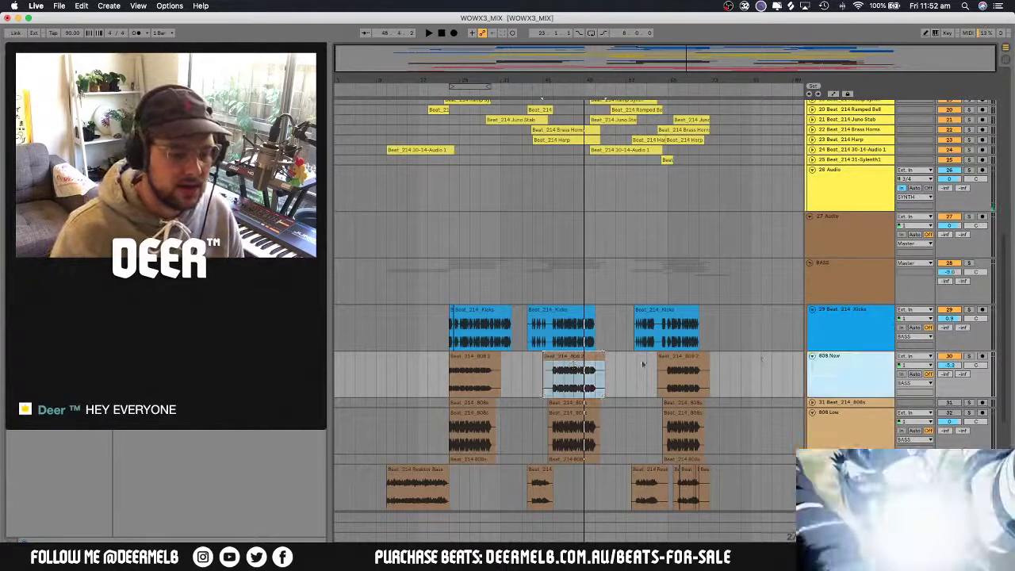
{"action": "left_click", "coordinate": [553, 391]}
{"action": "double_click", "coordinate": [552, 390]}
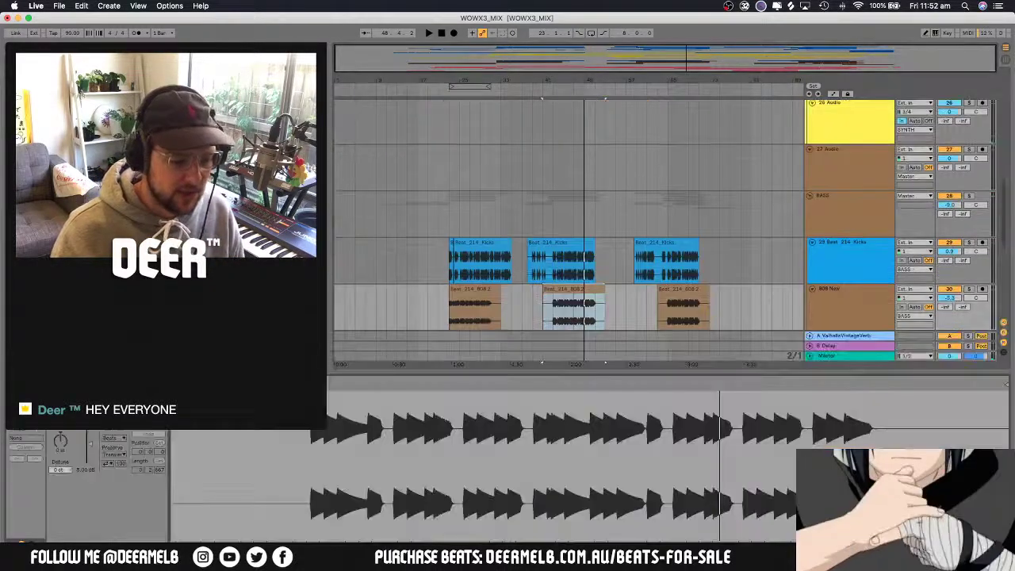
{"action": "key", "text": "shift+Tab"}
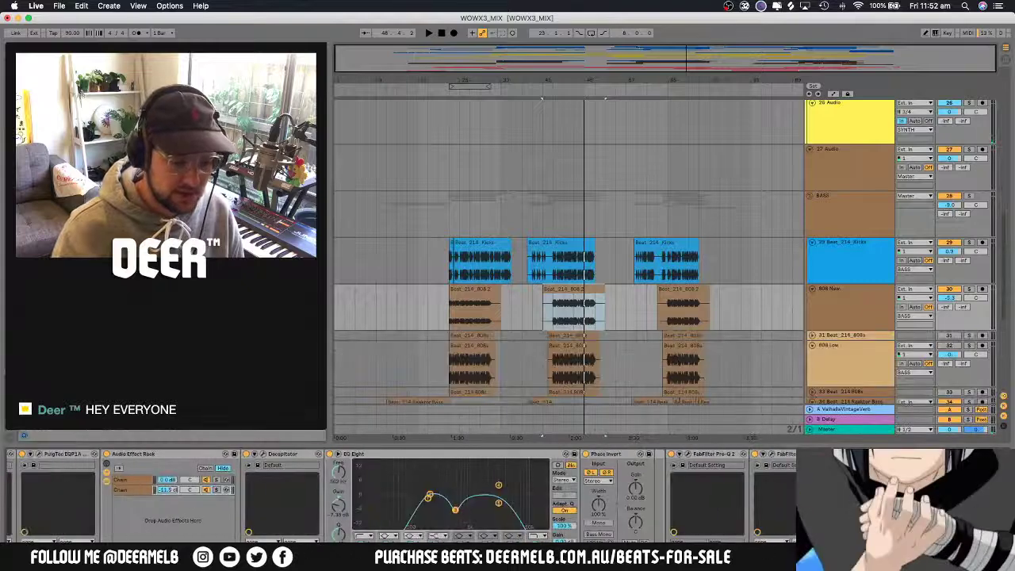
{"action": "scroll", "coordinate": [412, 495], "scroll_direction": "right", "scroll_amount": 5}
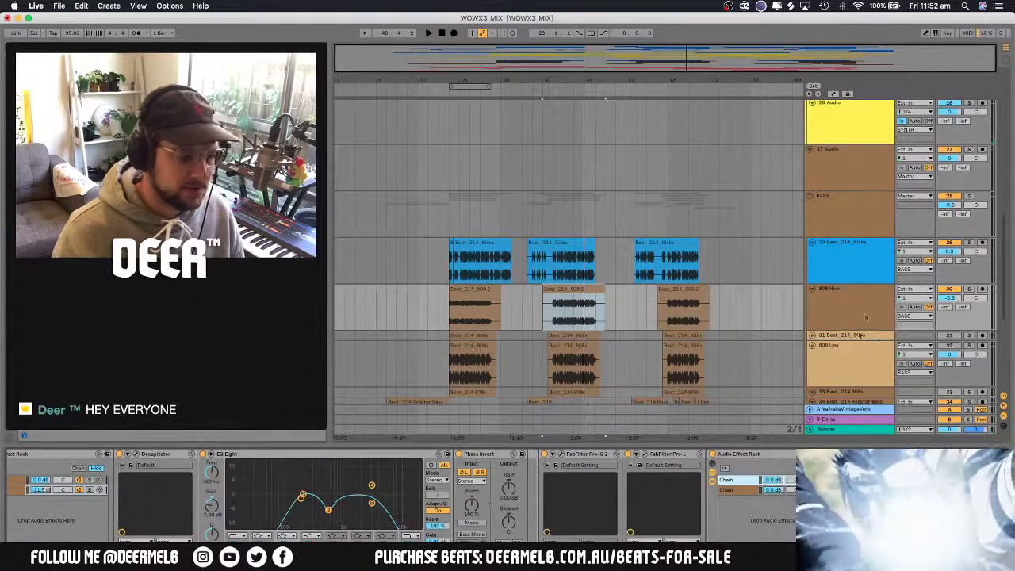
{"action": "scroll", "coordinate": [490, 502], "scroll_direction": "left", "scroll_amount": 1}
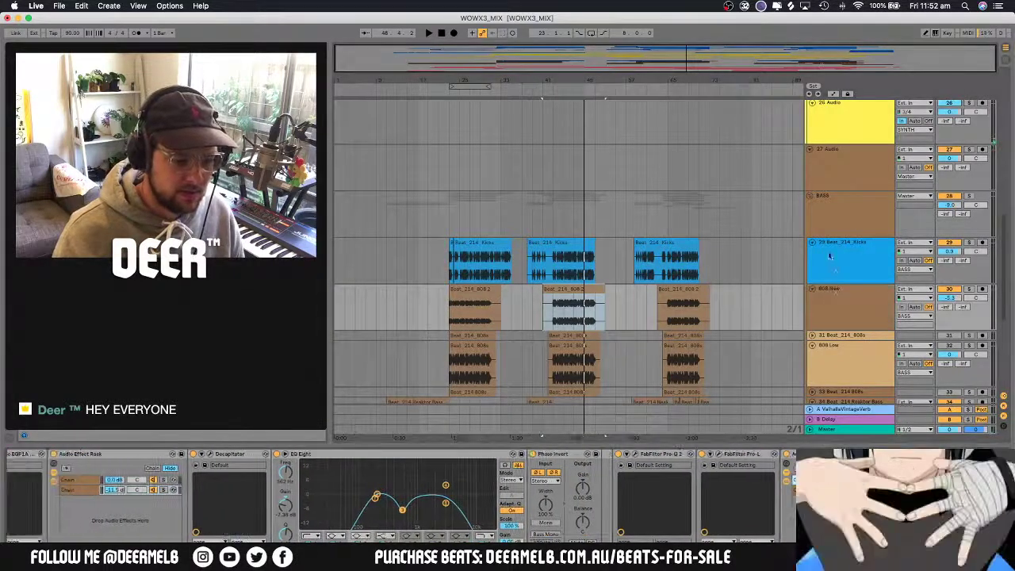
Check the FabFilter Pro-Q 2 curve on the Beat_214_Kicks track and close its window
{"action": "left_click", "coordinate": [830, 254]}
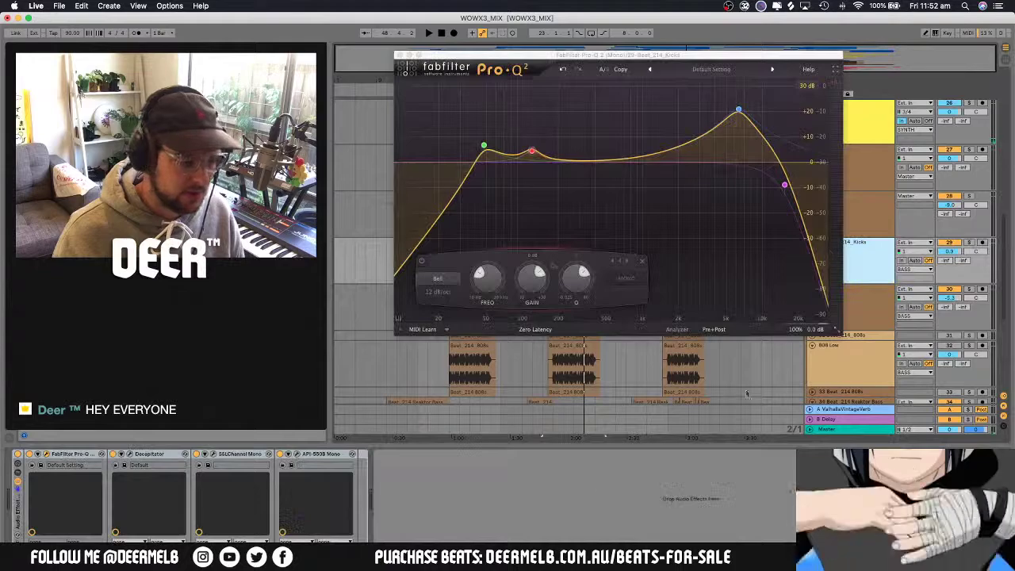
{"action": "left_click", "coordinate": [398, 55]}
{"action": "scroll", "coordinate": [861, 273], "scroll_direction": "up", "scroll_amount": 5}
{"action": "scroll", "coordinate": [862, 274], "scroll_direction": "up", "scroll_amount": 2}
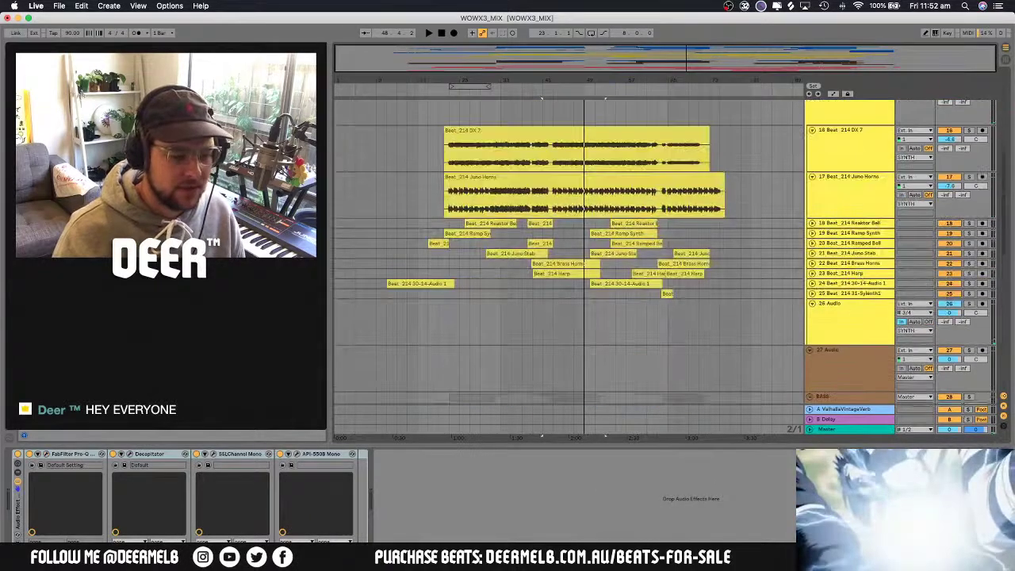
{"action": "scroll", "coordinate": [809, 355], "scroll_direction": "down", "scroll_amount": 10}
{"action": "scroll", "coordinate": [796, 345], "scroll_direction": "up", "scroll_amount": 5}
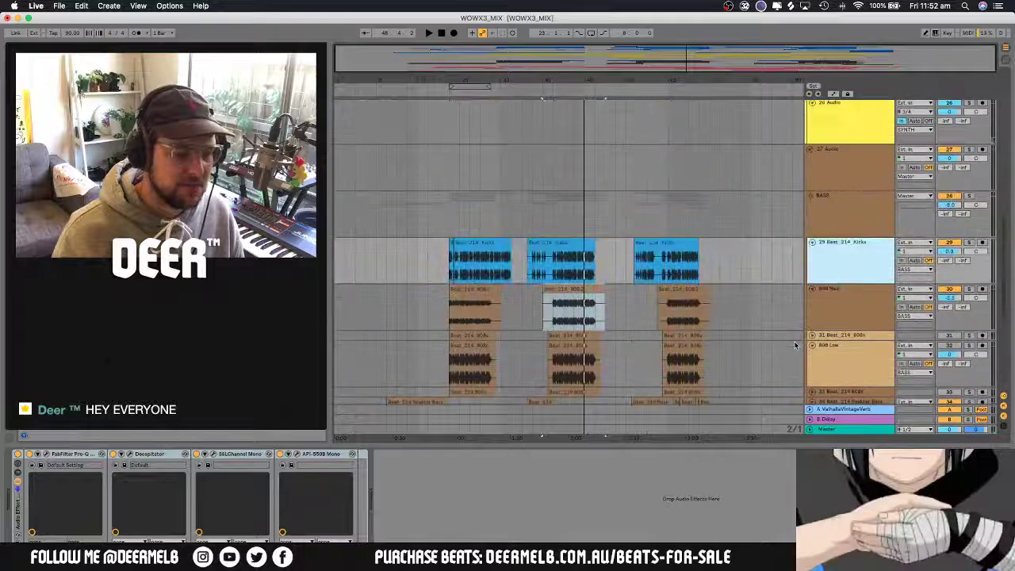
Show the 808 New track's device chain from its first devices through the parallel rack to EQ Eight
{"action": "left_click", "coordinate": [827, 313]}
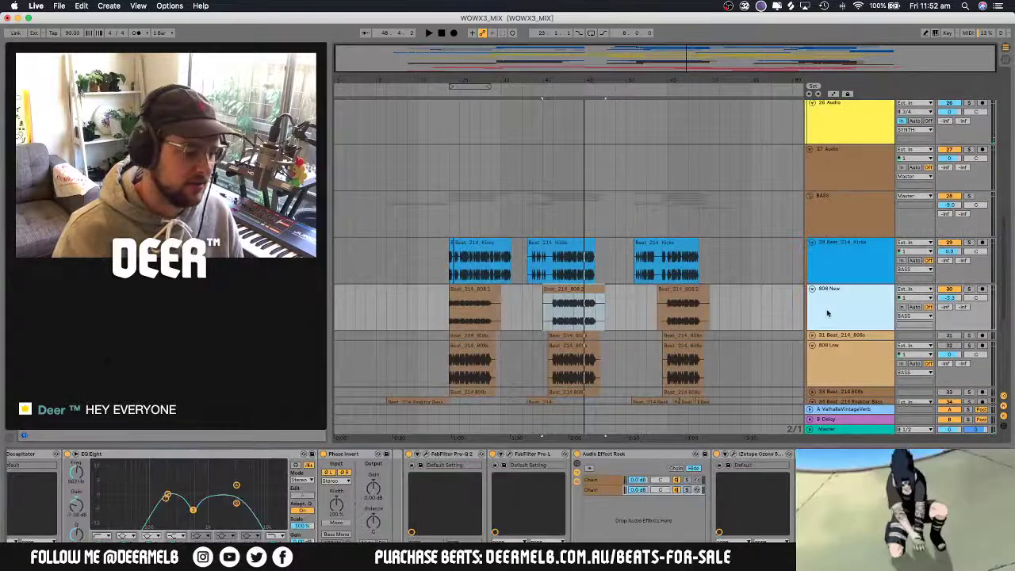
{"action": "scroll", "coordinate": [607, 506], "scroll_direction": "left", "scroll_amount": 10}
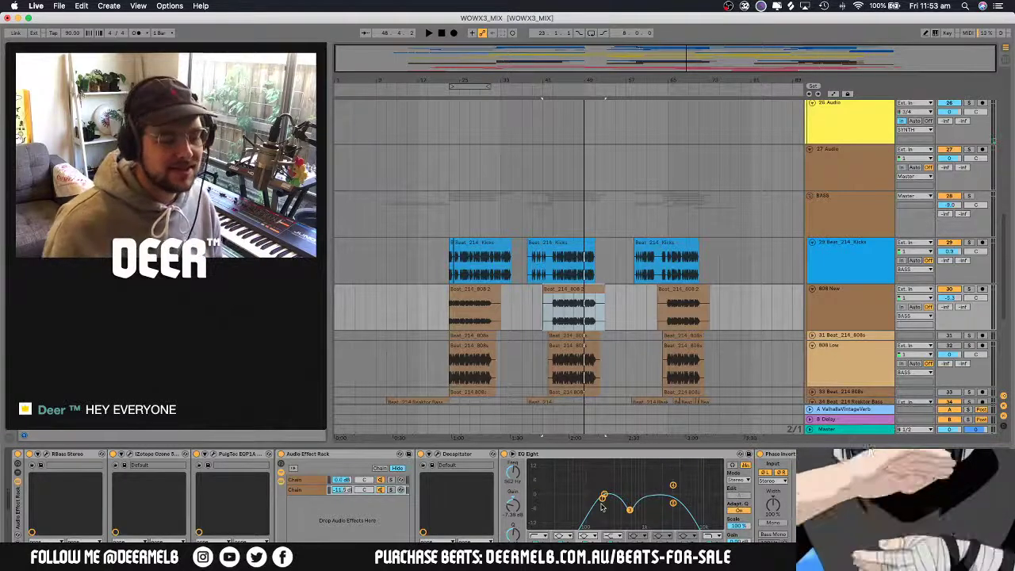
{"action": "scroll", "coordinate": [732, 317], "scroll_direction": "up", "scroll_amount": 2}
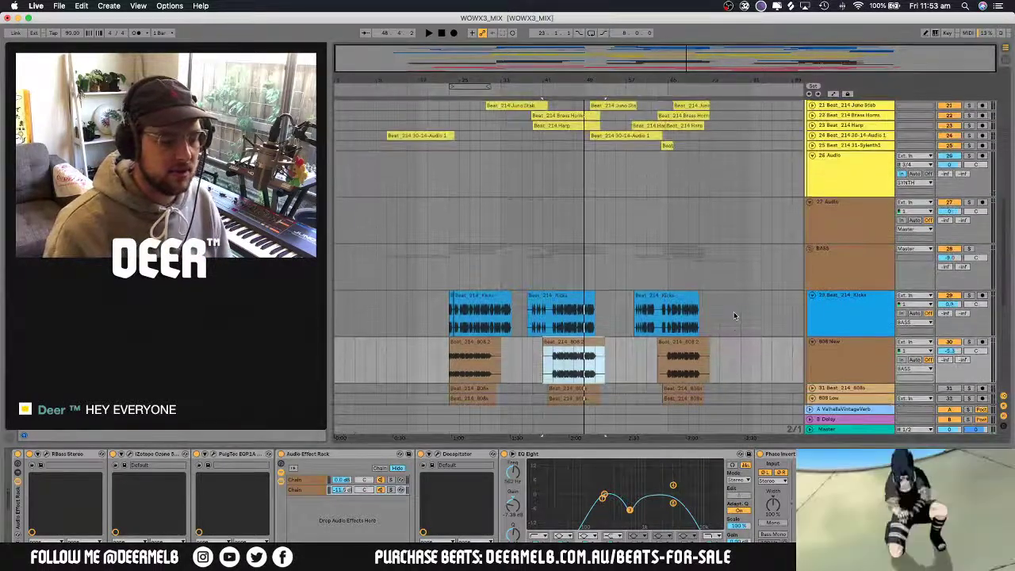
{"action": "scroll", "coordinate": [735, 316], "scroll_direction": "down", "scroll_amount": 3}
Set the playback start at bar 43 inside the middle Beat_214_Kicks clip
{"action": "left_click", "coordinate": [554, 250]}
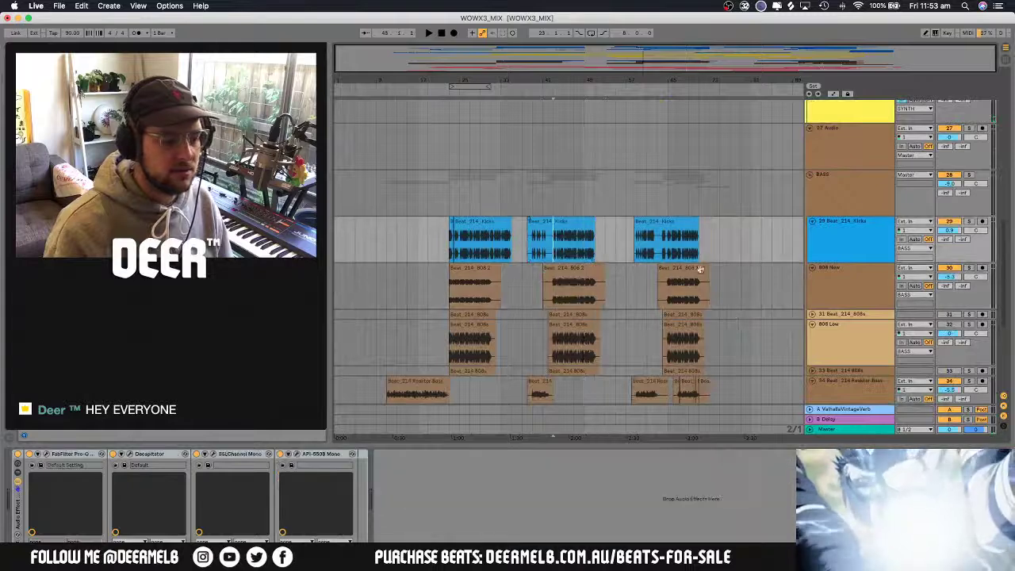
{"action": "scroll", "coordinate": [958, 252], "scroll_direction": "down", "scroll_amount": 2}
{"action": "scroll", "coordinate": [829, 248], "scroll_direction": "up", "scroll_amount": 2}
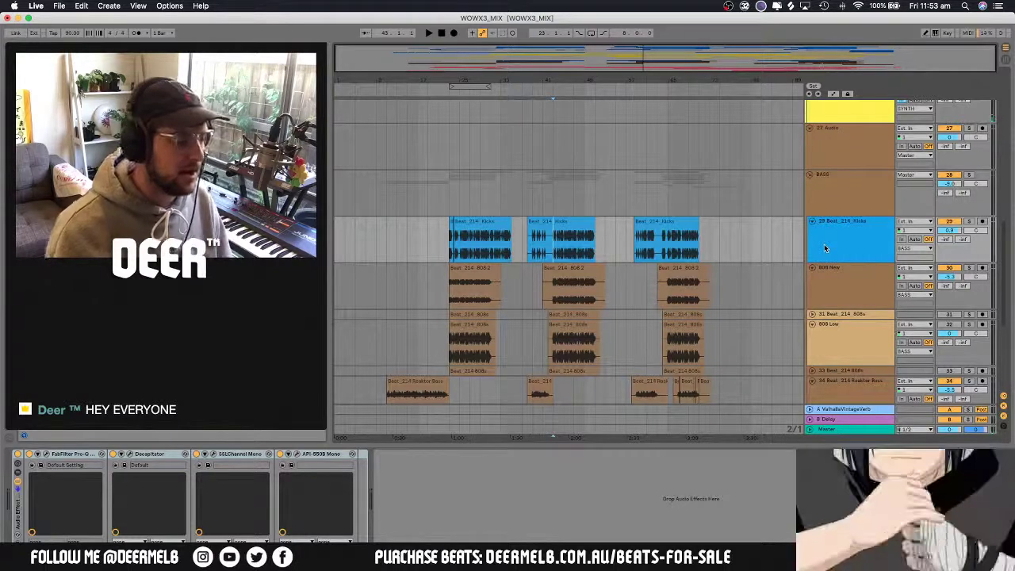
Show the devices on the 34 Beat_214 Reaktor Bass track
{"action": "scroll", "coordinate": [825, 249], "scroll_direction": "down", "scroll_amount": 2}
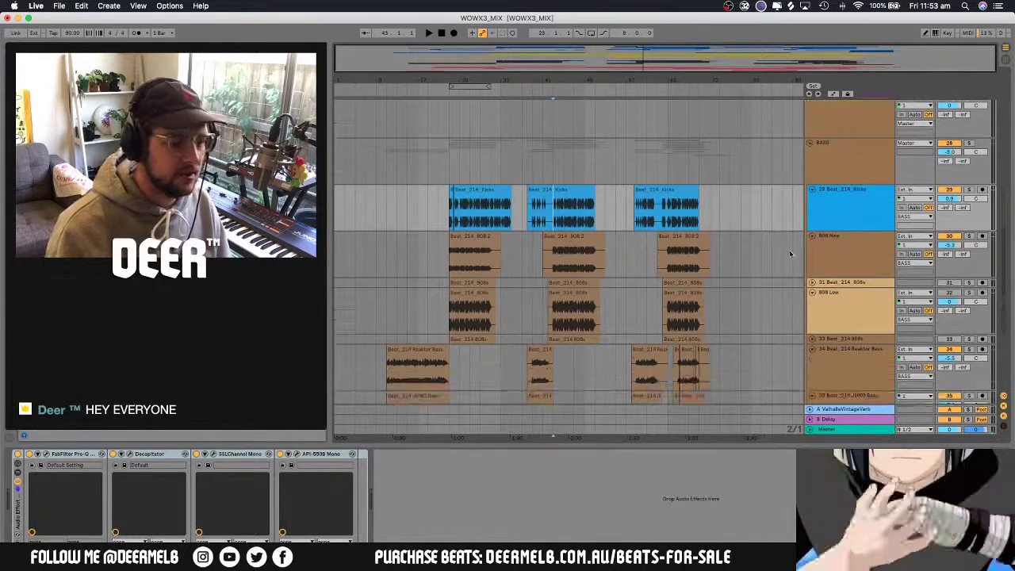
{"action": "scroll", "coordinate": [790, 249], "scroll_direction": "down", "scroll_amount": 2}
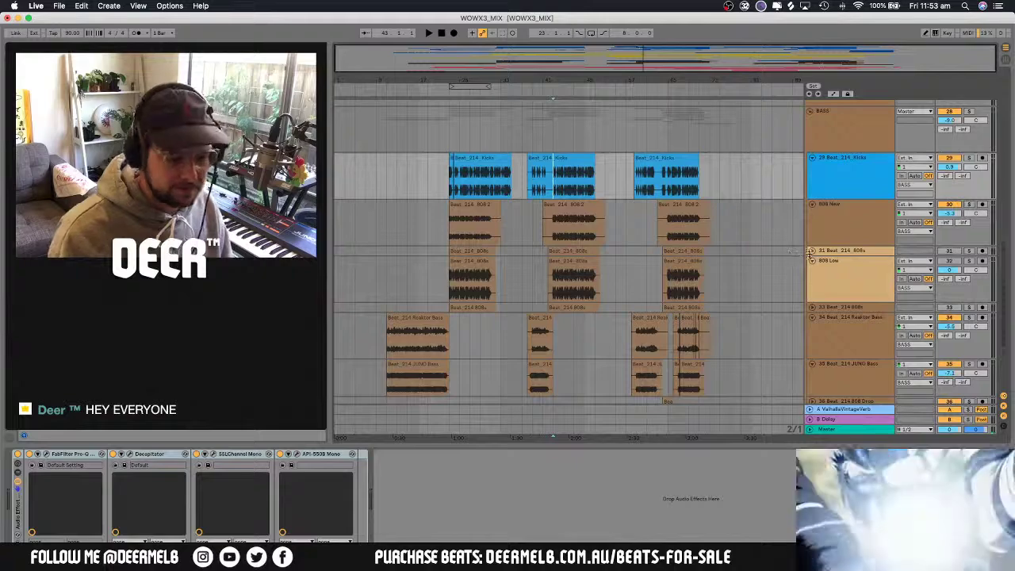
{"action": "scroll", "coordinate": [825, 258], "scroll_direction": "down", "scroll_amount": 5}
{"action": "left_click", "coordinate": [853, 261]}
{"action": "scroll", "coordinate": [853, 266], "scroll_direction": "down", "scroll_amount": 2}
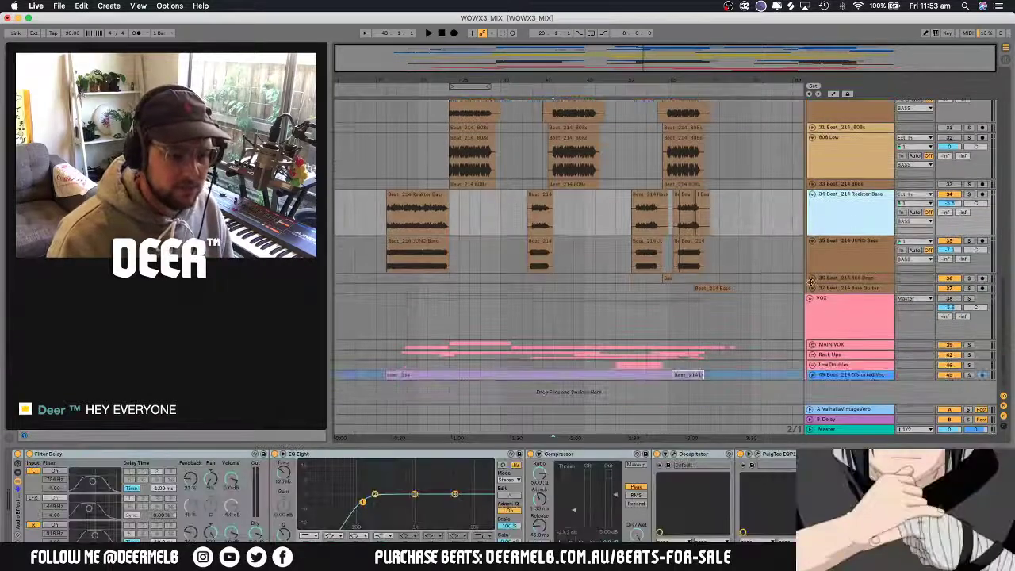
Show the VOX group's devices and play the song from bar 19
{"action": "left_click", "coordinate": [833, 305]}
{"action": "left_click", "coordinate": [951, 305]}
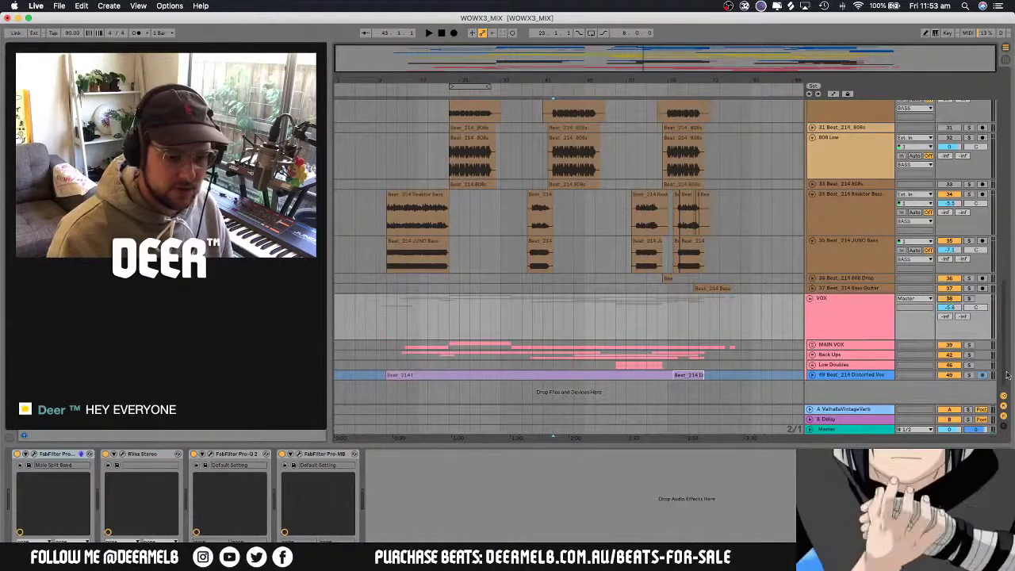
{"action": "left_click", "coordinate": [429, 317]}
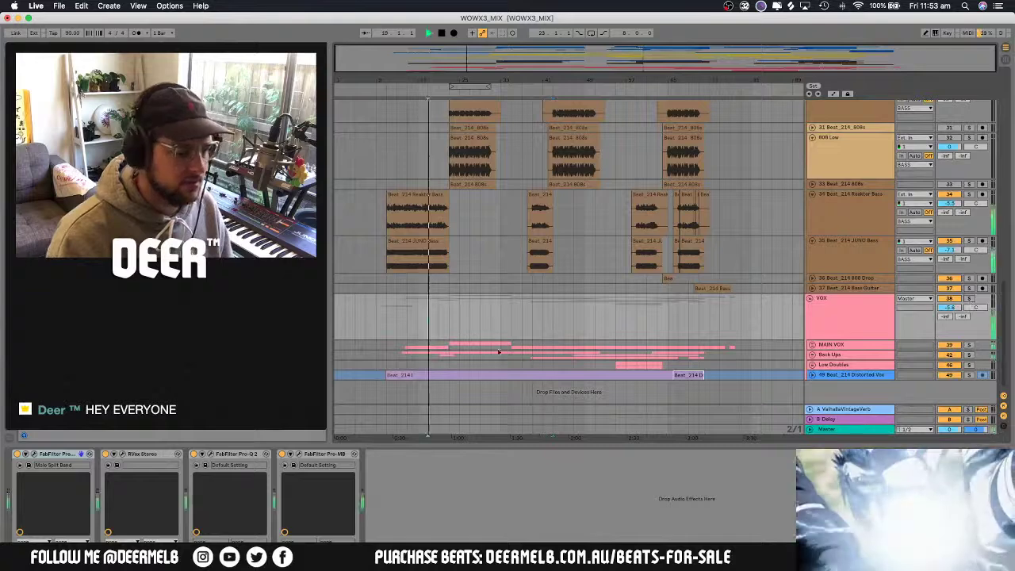
Stop playback, unfold the MAIN VOX group and expand its two Beat_214 Main Vox_V2 tracks
{"action": "key", "text": "space"}
{"action": "left_click", "coordinate": [834, 345]}
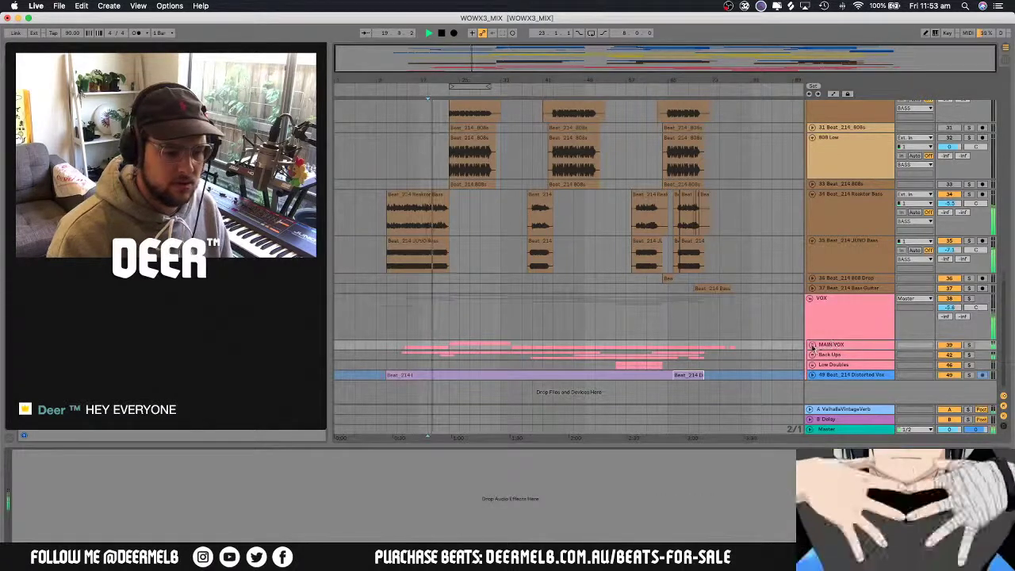
{"action": "left_click", "coordinate": [812, 345]}
{"action": "scroll", "coordinate": [841, 357], "scroll_direction": "down", "scroll_amount": 3}
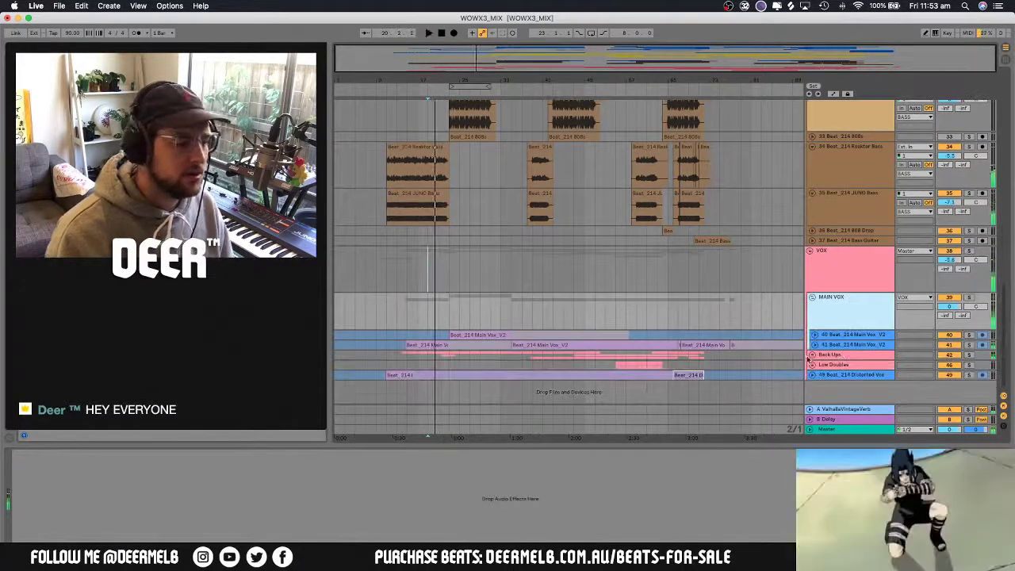
{"action": "left_click", "coordinate": [817, 347]}
{"action": "left_click", "coordinate": [821, 349]}
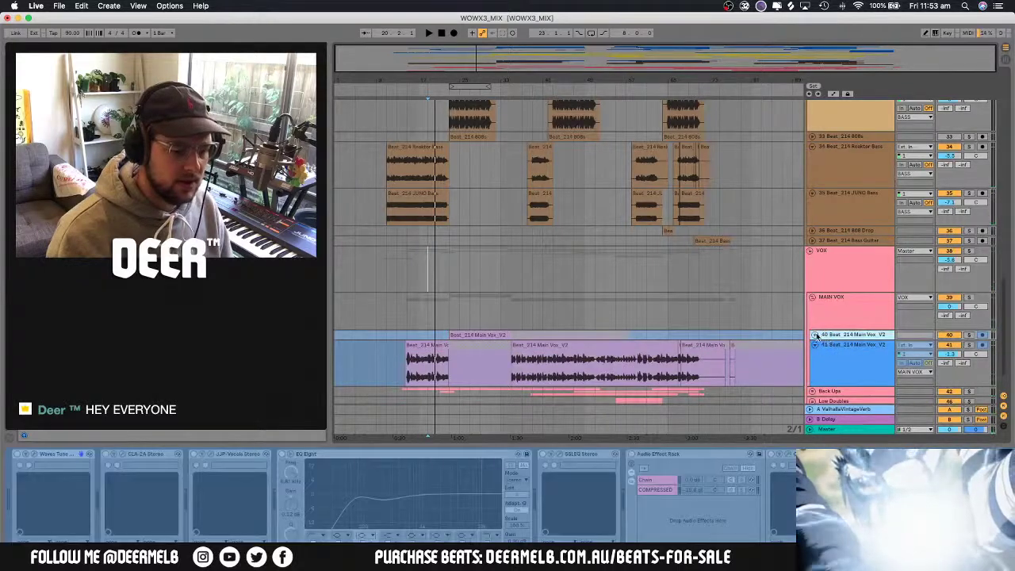
{"action": "left_click", "coordinate": [815, 335]}
{"action": "scroll", "coordinate": [846, 336], "scroll_direction": "down", "scroll_amount": 2}
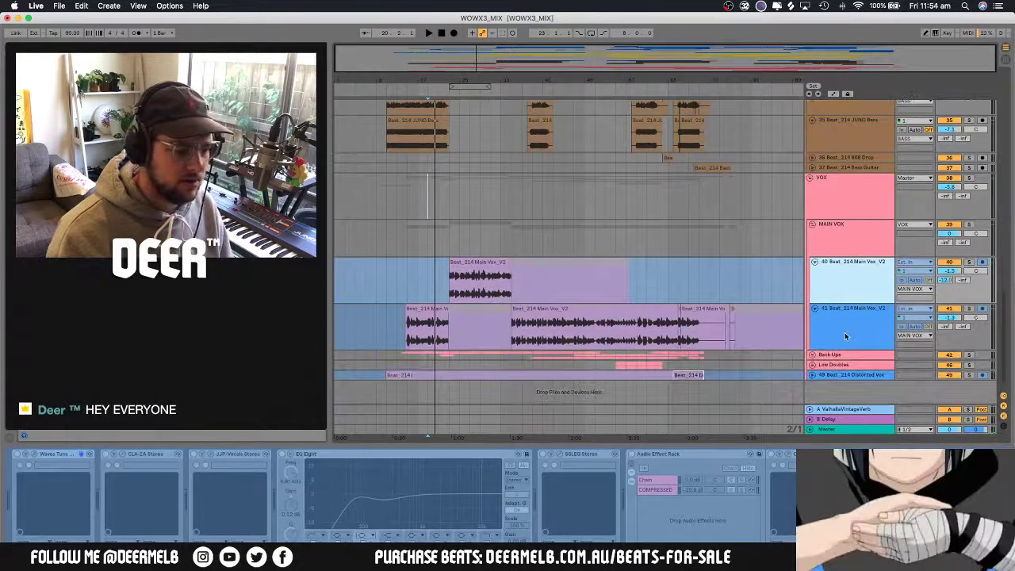
{"action": "key", "text": "Up"}
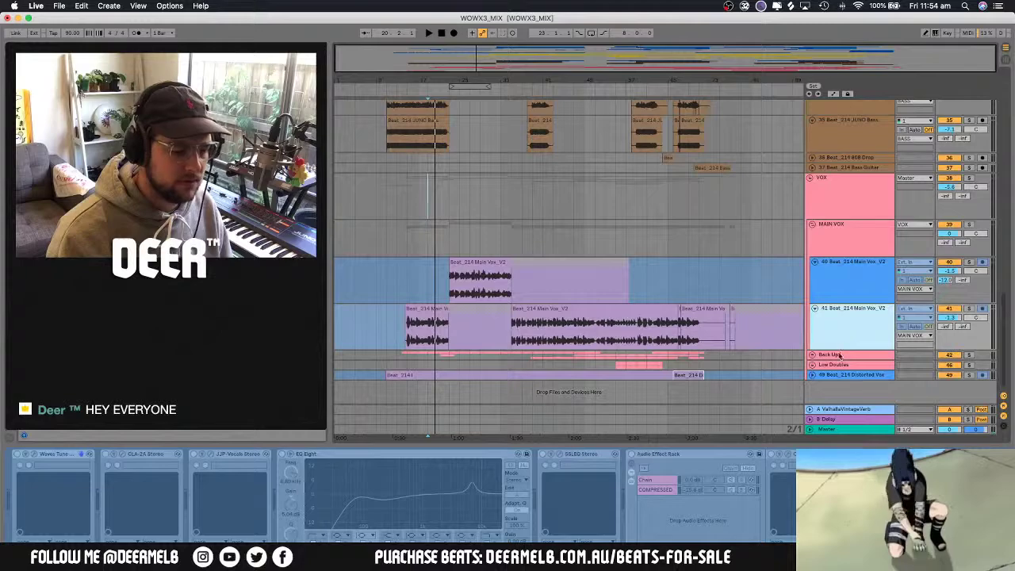
Unfold the Back Ups group and expand its Backups 1, Backups 2 and Backups 3 tracks
{"action": "left_click", "coordinate": [839, 356]}
{"action": "key", "text": "Right"}
{"action": "scroll", "coordinate": [839, 349], "scroll_direction": "down", "scroll_amount": 2}
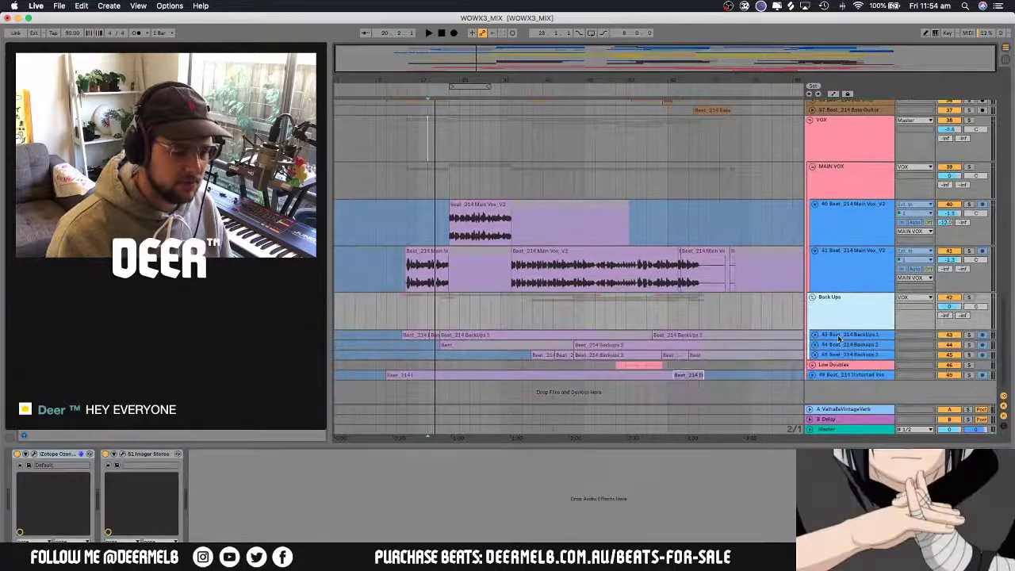
{"action": "left_click", "coordinate": [839, 339]}
{"action": "key", "text": "Right"}
{"action": "scroll", "coordinate": [841, 341], "scroll_direction": "down", "scroll_amount": 2}
{"action": "left_click", "coordinate": [817, 346]}
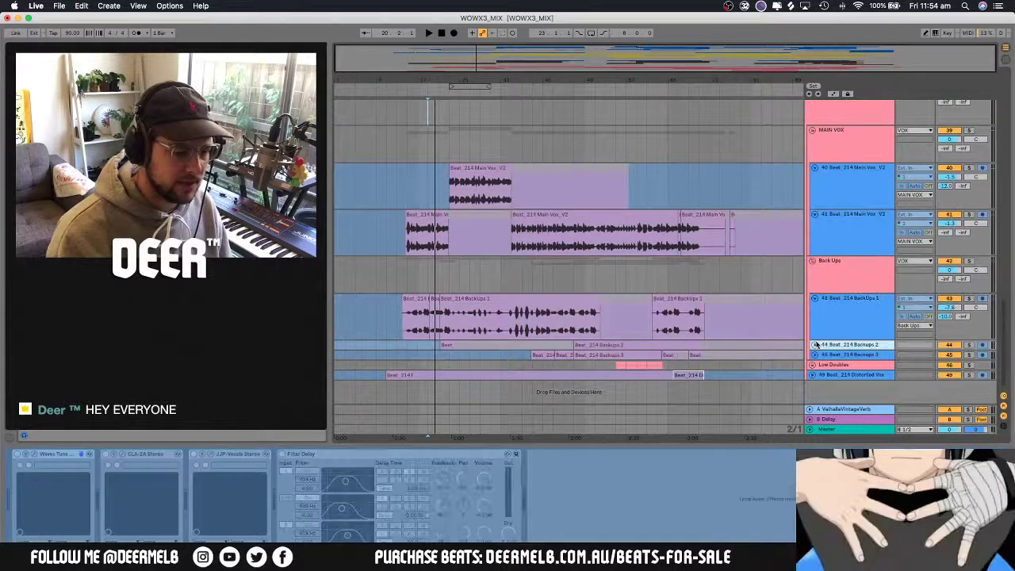
{"action": "key", "text": "Right"}
{"action": "scroll", "coordinate": [817, 346], "scroll_direction": "down", "scroll_amount": 2}
{"action": "left_click", "coordinate": [817, 356]}
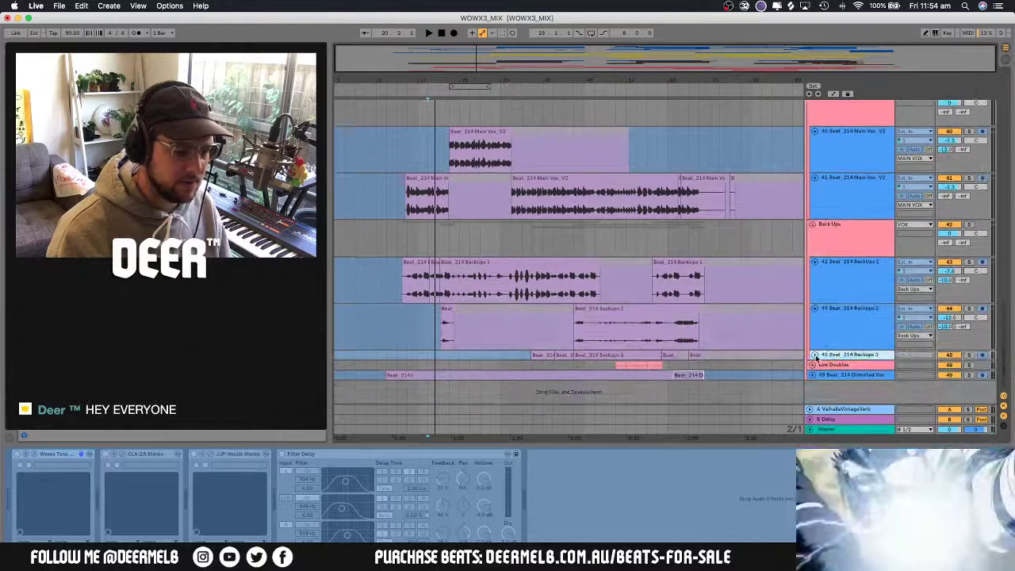
{"action": "key", "text": "Right"}
{"action": "scroll", "coordinate": [814, 356], "scroll_direction": "down", "scroll_amount": 2}
Unfold the Low Doubles group and expand its Low Doubles L and Low Doubles R tracks
{"action": "left_click", "coordinate": [837, 365]}
{"action": "key", "text": "Right"}
{"action": "scroll", "coordinate": [865, 357], "scroll_direction": "down", "scroll_amount": 2}
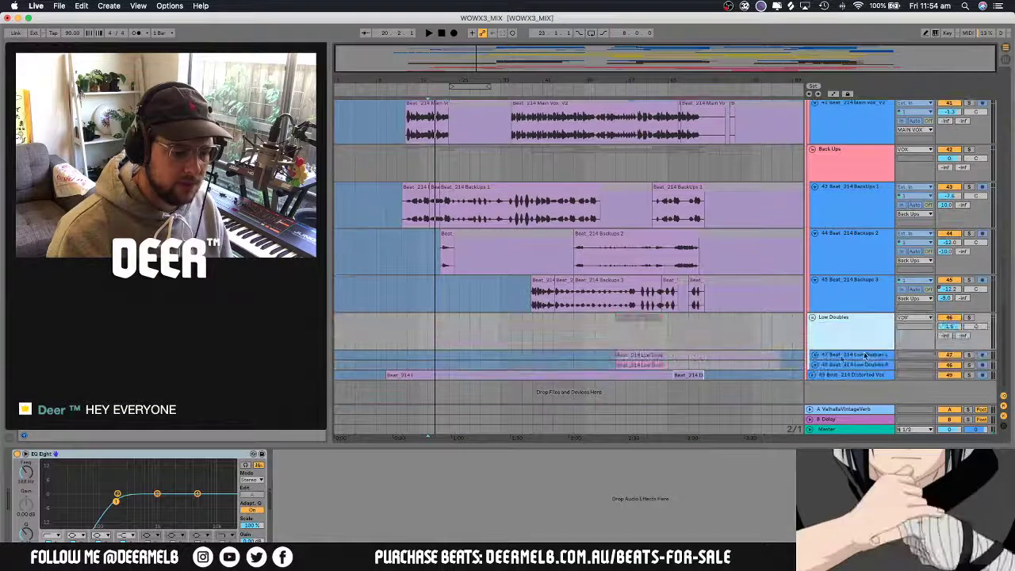
{"action": "left_click", "coordinate": [864, 357]}
{"action": "key", "text": "Right"}
{"action": "scroll", "coordinate": [837, 361], "scroll_direction": "down", "scroll_amount": 2}
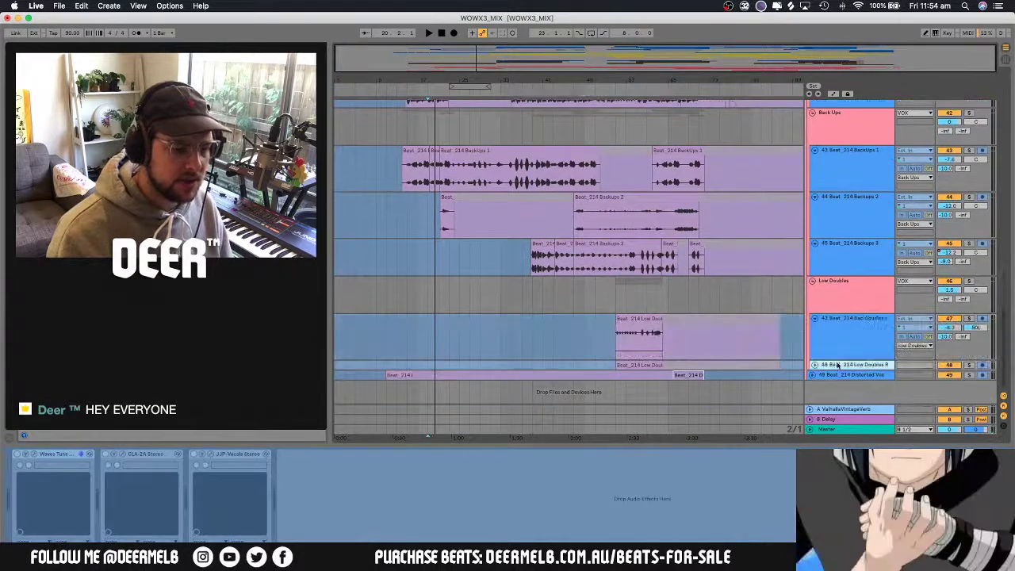
{"action": "left_click", "coordinate": [814, 365]}
{"action": "scroll", "coordinate": [817, 367], "scroll_direction": "down", "scroll_amount": 2}
Expand the 49 Beat_214 Distorted Vox track and show its devices
{"action": "left_click", "coordinate": [813, 375]}
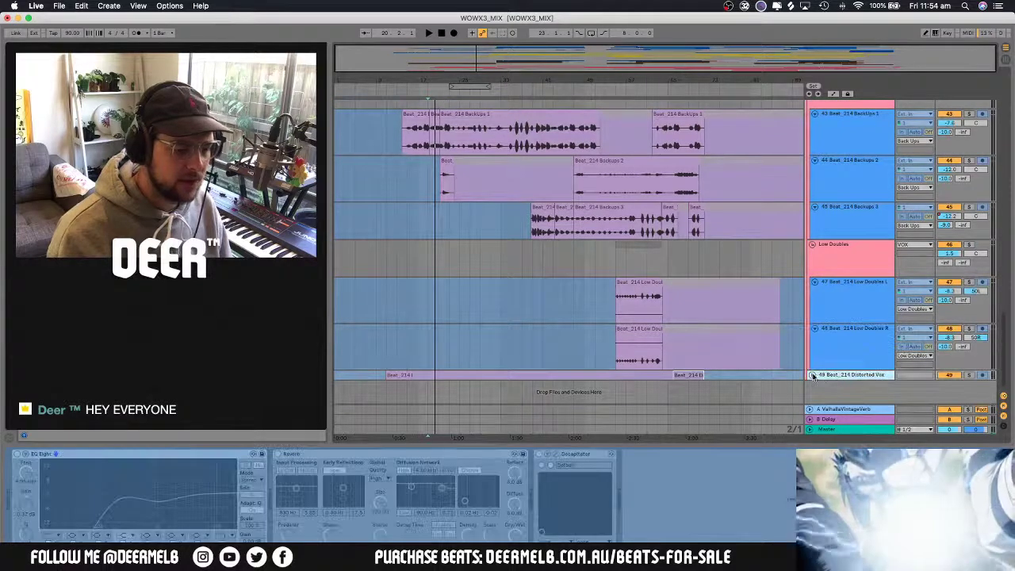
{"action": "key", "text": "Right"}
{"action": "scroll", "coordinate": [856, 357], "scroll_direction": "down", "scroll_amount": 2}
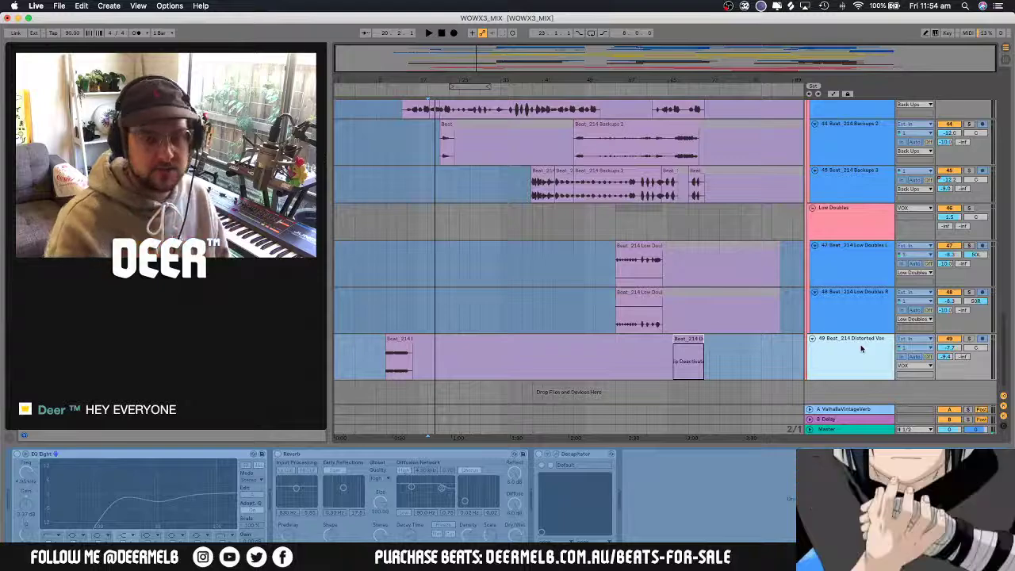
Look over the expanded main, backup and low double vocal tracks, selecting the Main Vox_V2 clip on track 40
{"action": "scroll", "coordinate": [656, 354], "scroll_direction": "up", "scroll_amount": 5}
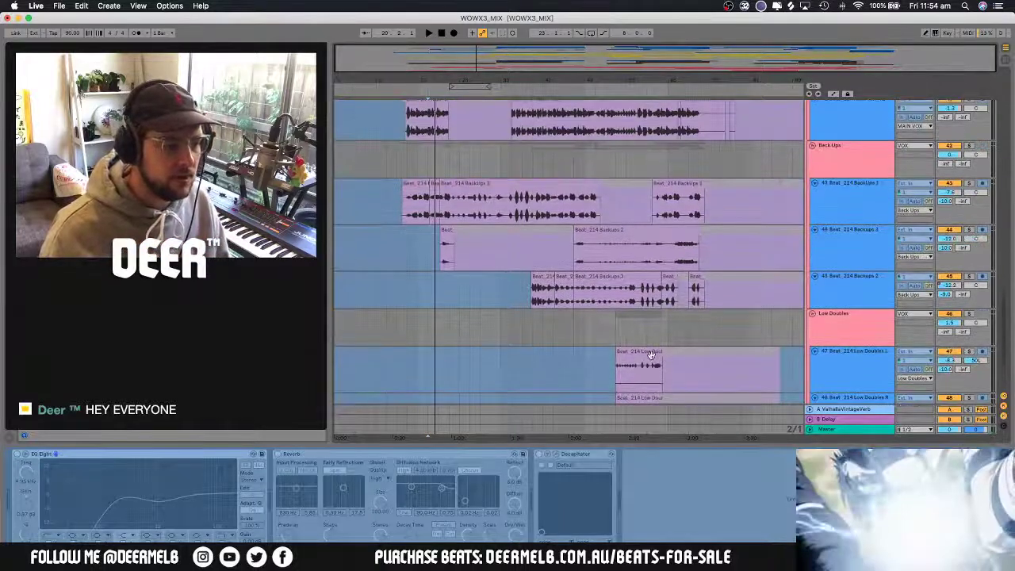
{"action": "scroll", "coordinate": [652, 379], "scroll_direction": "up", "scroll_amount": 1}
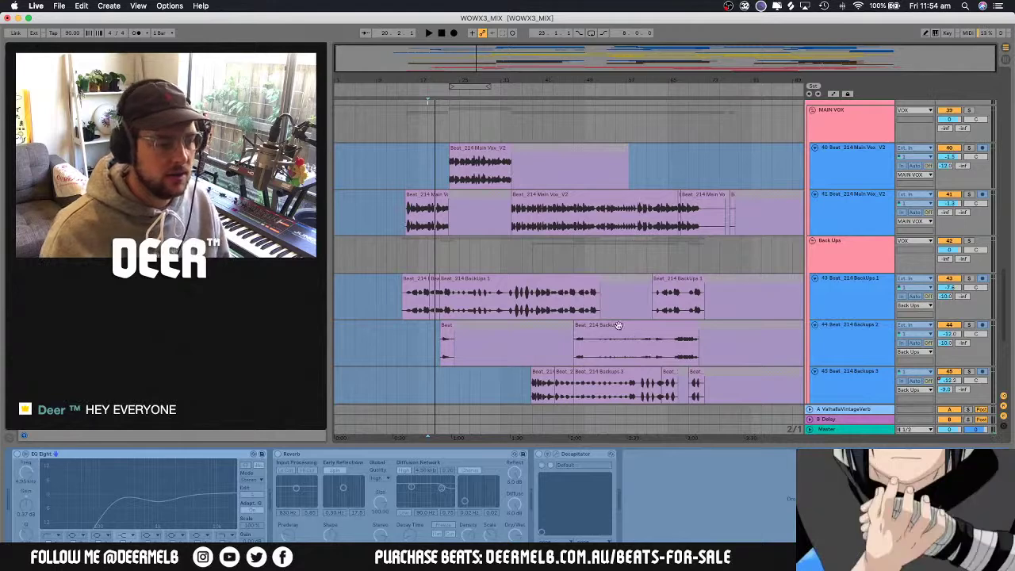
{"action": "scroll", "coordinate": [623, 329], "scroll_direction": "down", "scroll_amount": 1}
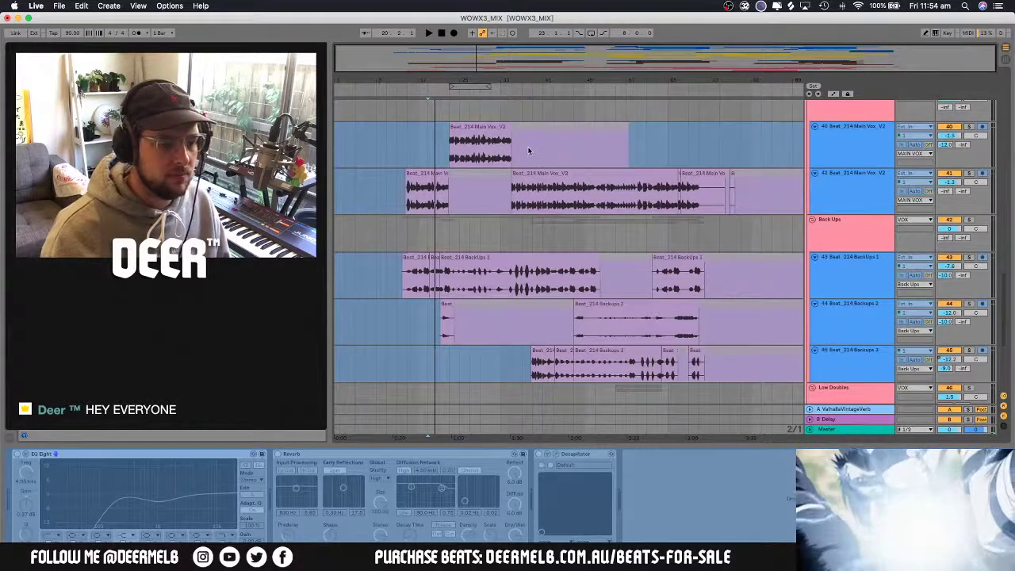
{"action": "left_click", "coordinate": [492, 149]}
{"action": "scroll", "coordinate": [867, 163], "scroll_direction": "up", "scroll_amount": 1}
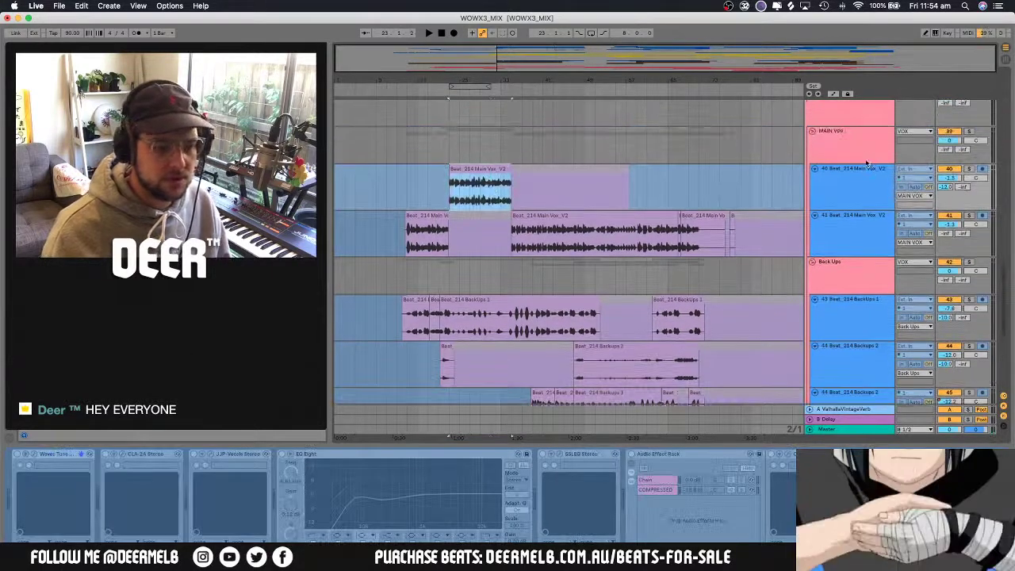
{"action": "scroll", "coordinate": [867, 163], "scroll_direction": "up", "scroll_amount": 1}
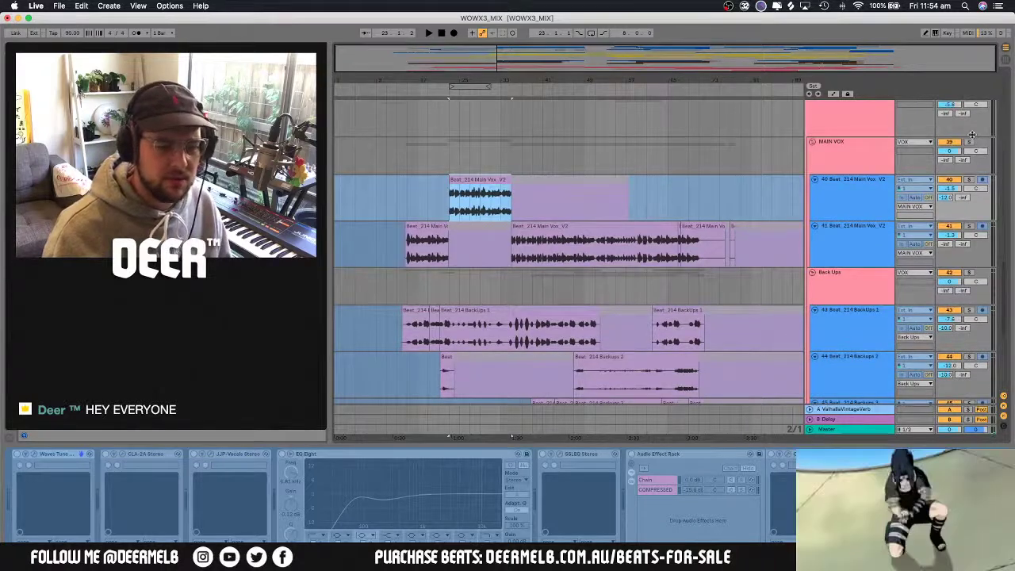
{"action": "scroll", "coordinate": [972, 134], "scroll_direction": "up", "scroll_amount": 1}
{"action": "scroll", "coordinate": [564, 213], "scroll_direction": "up", "scroll_amount": 1}
{"action": "scroll", "coordinate": [563, 214], "scroll_direction": "down", "scroll_amount": 3}
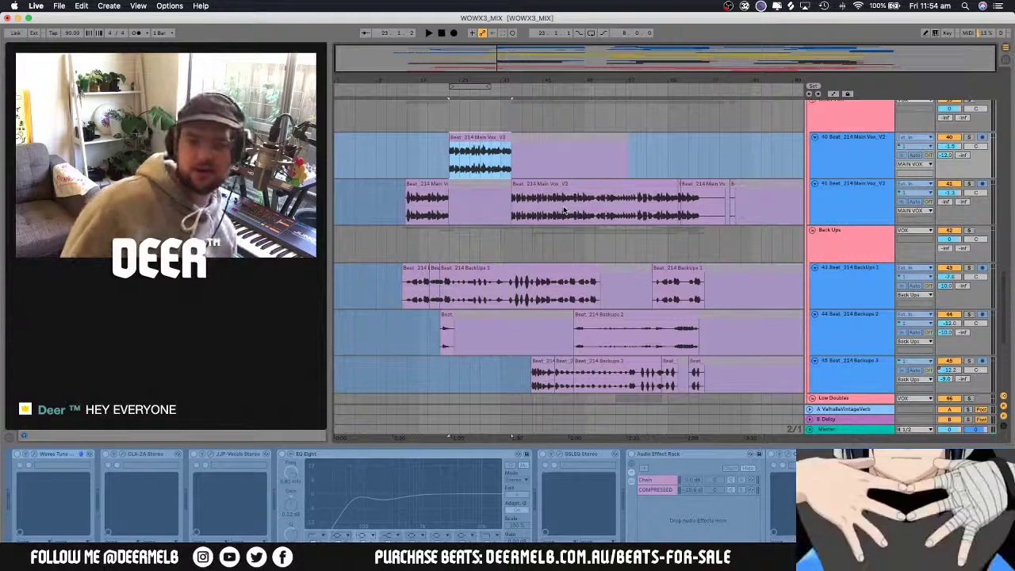
{"action": "scroll", "coordinate": [564, 209], "scroll_direction": "down", "scroll_amount": 5}
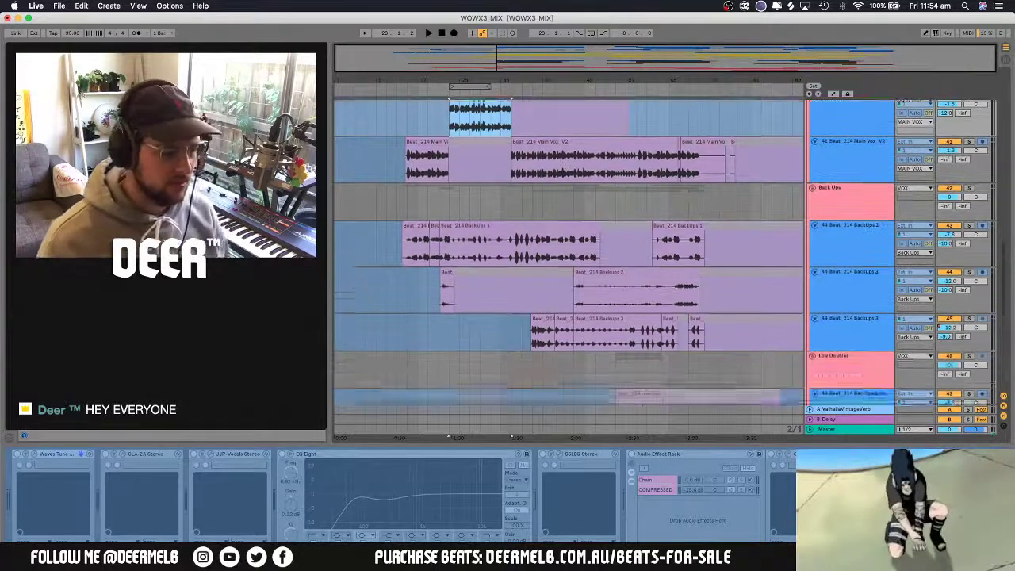
{"action": "scroll", "coordinate": [441, 207], "scroll_direction": "up", "scroll_amount": 5}
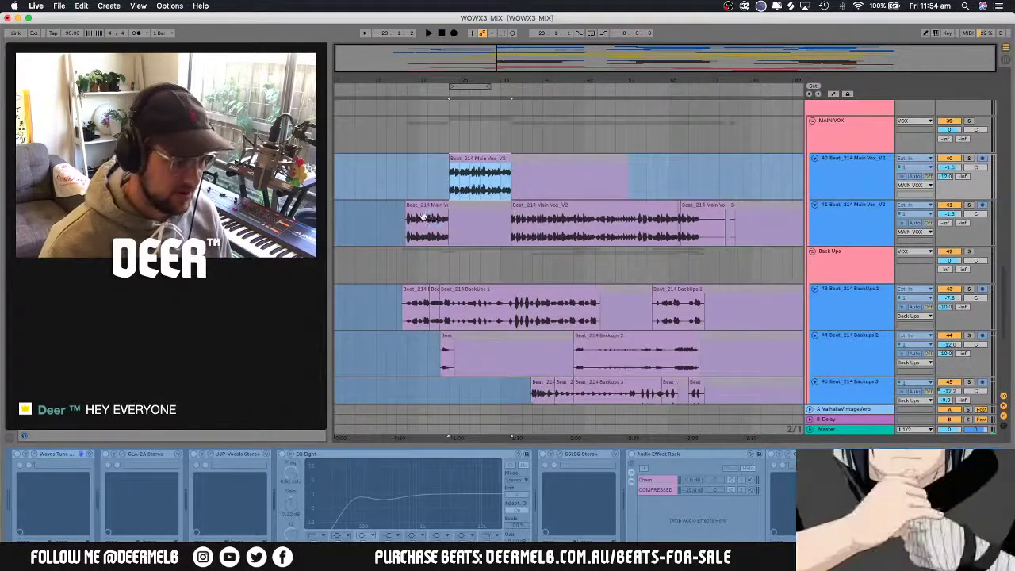
Solo the MAIN VOX group and play it from the first Main Vox_V2 clip on track 41
{"action": "left_click", "coordinate": [428, 226]}
{"action": "key", "text": "space"}
{"action": "scroll", "coordinate": [966, 164], "scroll_direction": "up", "scroll_amount": 2}
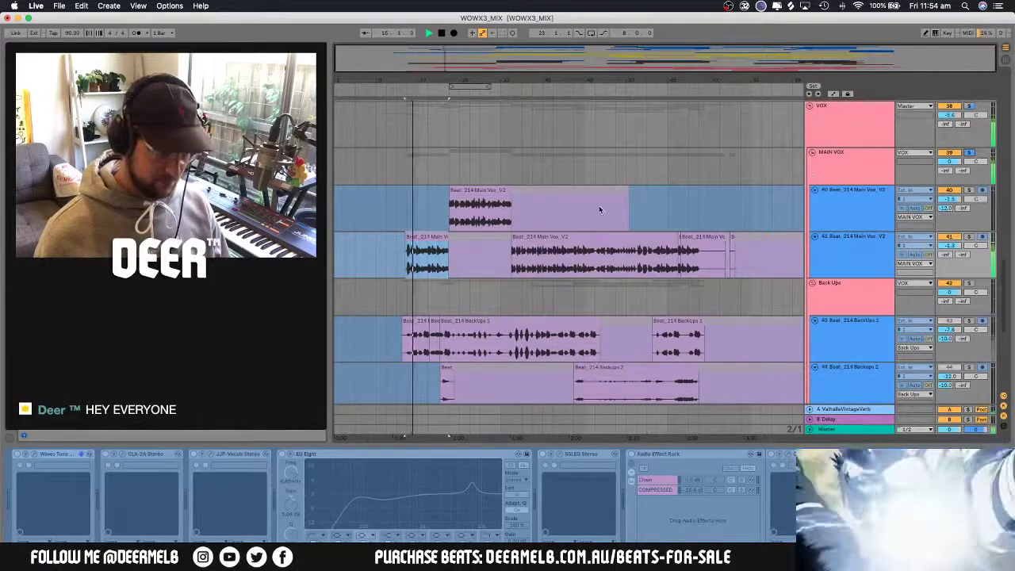
{"action": "scroll", "coordinate": [573, 217], "scroll_direction": "down", "scroll_amount": 2}
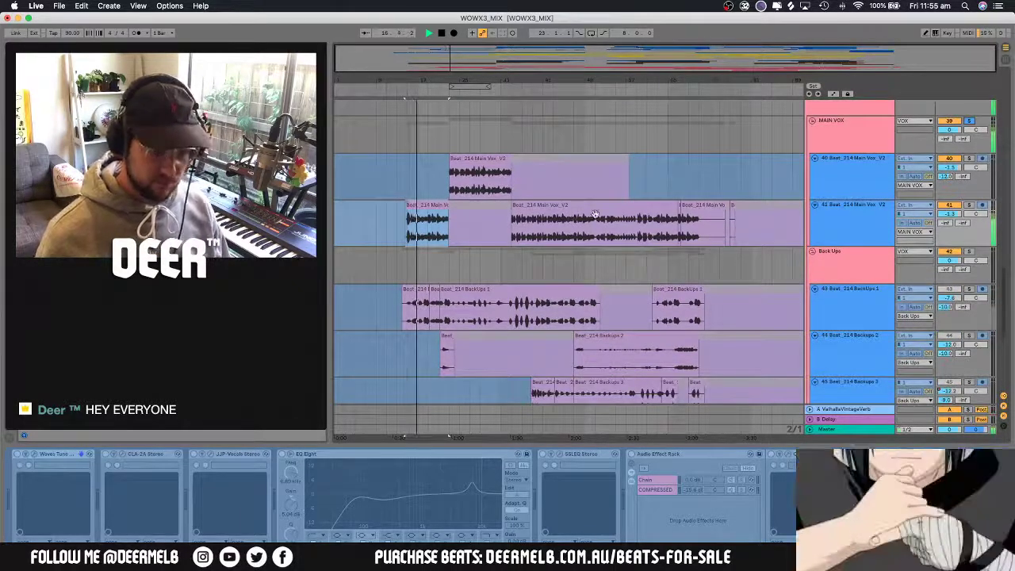
{"action": "scroll", "coordinate": [797, 223], "scroll_direction": "up", "scroll_amount": 1}
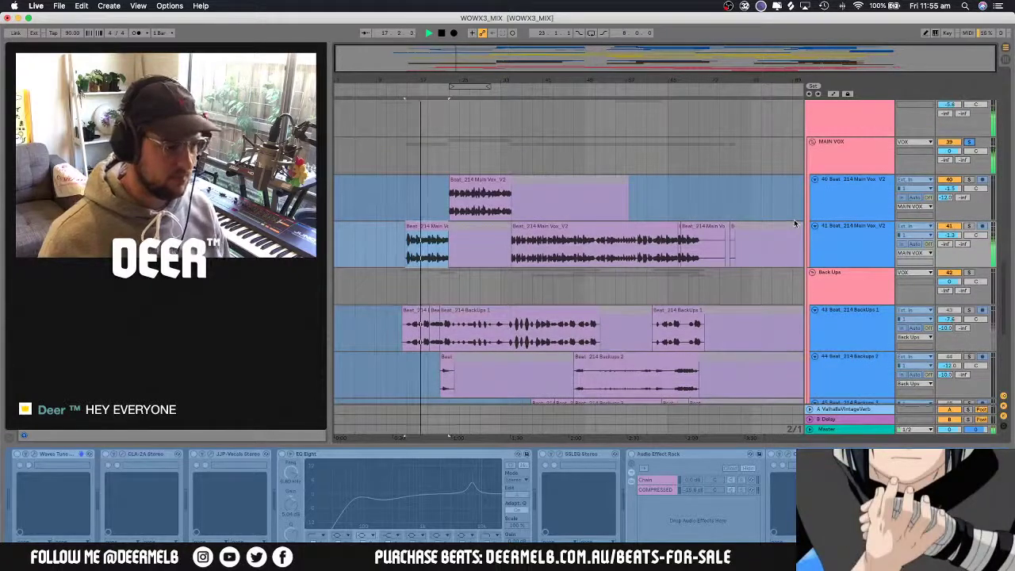
Play the soloed main vocal from bar 23, at the start of the Main Vox_V2 clip on track 40
{"action": "left_click", "coordinate": [469, 202]}
{"action": "left_click", "coordinate": [466, 182]}
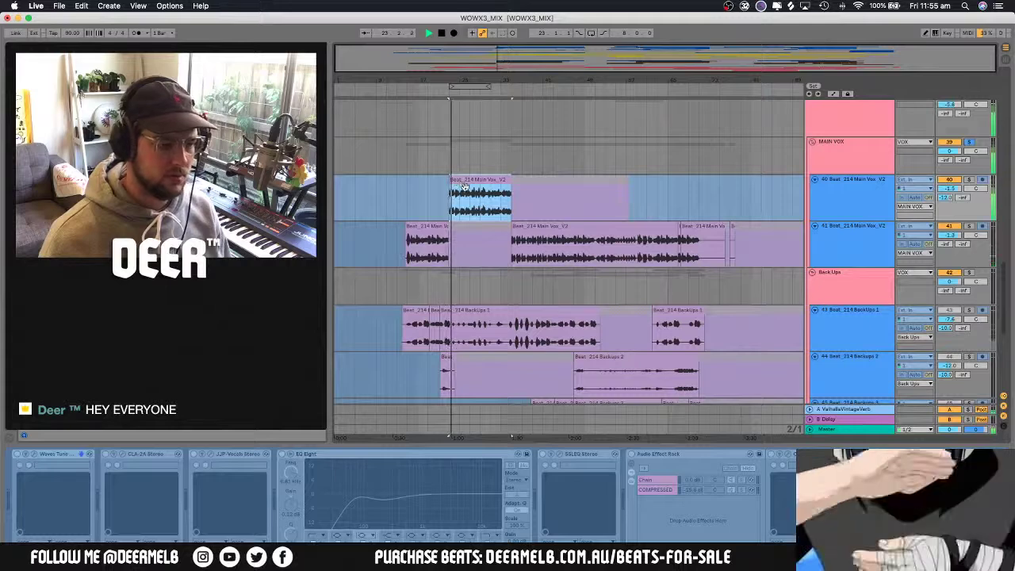
{"action": "key", "text": "space"}
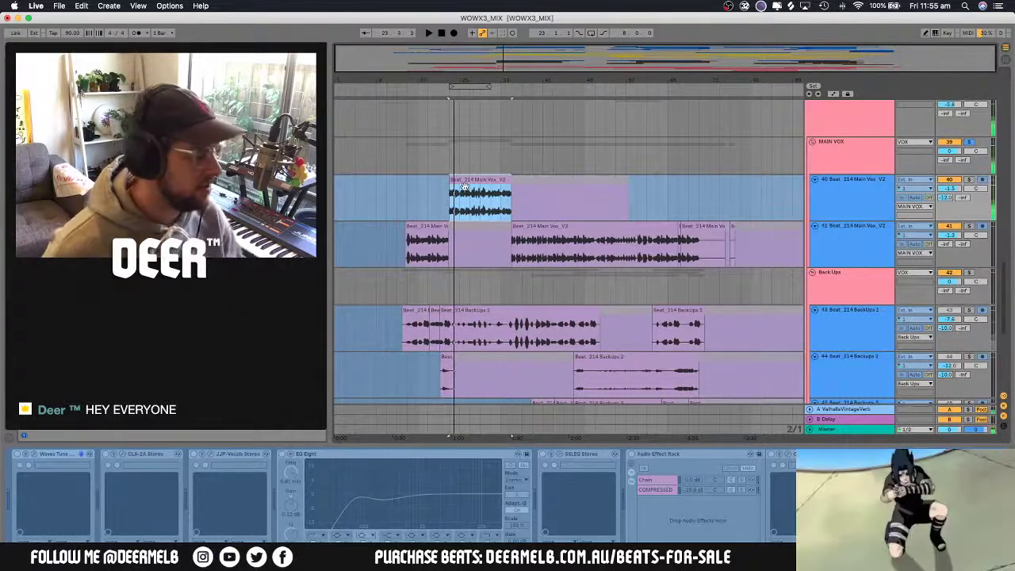
{"action": "key", "text": "space"}
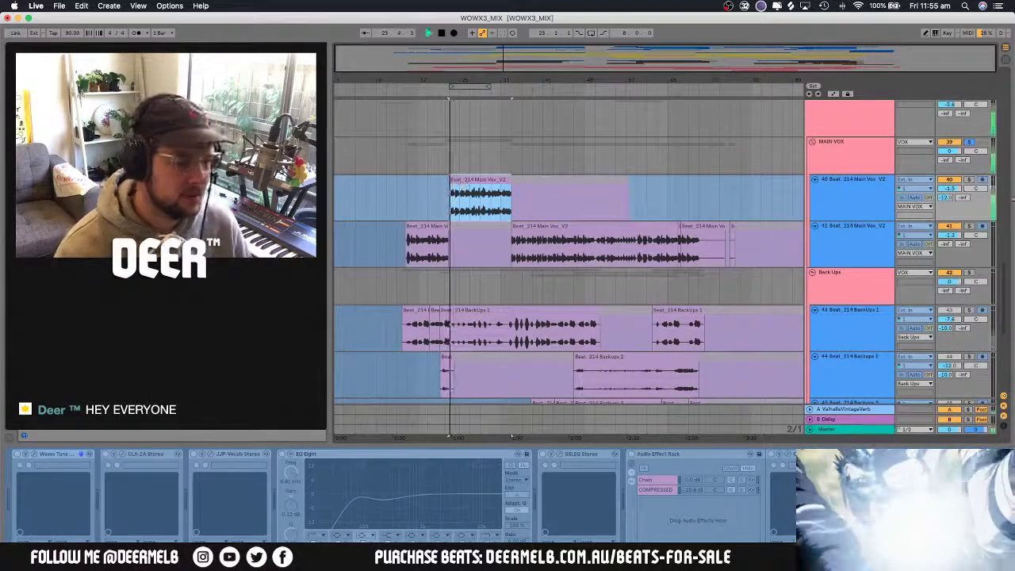
{"action": "scroll", "coordinate": [934, 207], "scroll_direction": "up", "scroll_amount": 3}
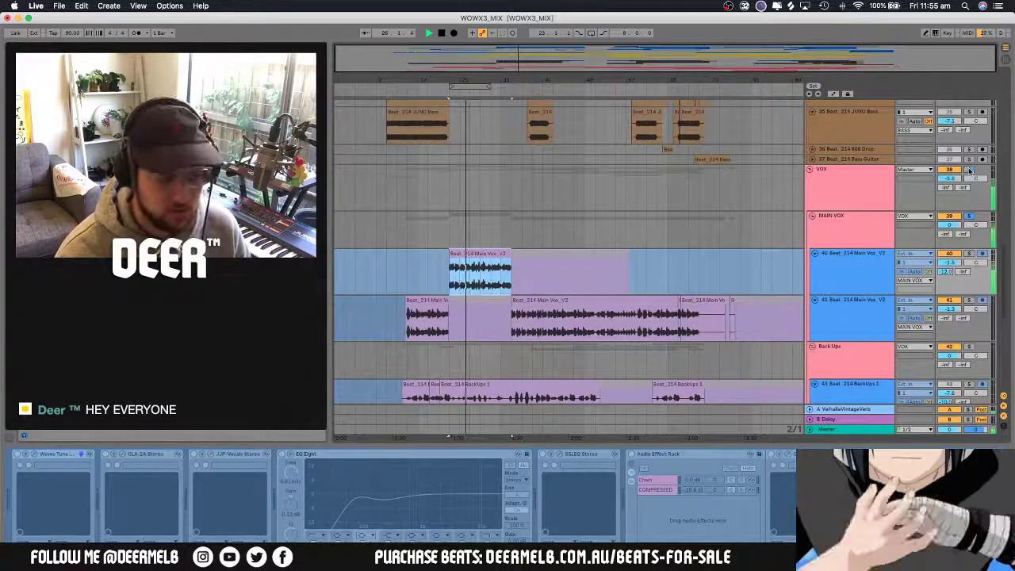
Stop playback, open the clip view for track 40's Main Vox_V2 clip and collapse the view to enlarge the arrangement
{"action": "left_click", "coordinate": [517, 306]}
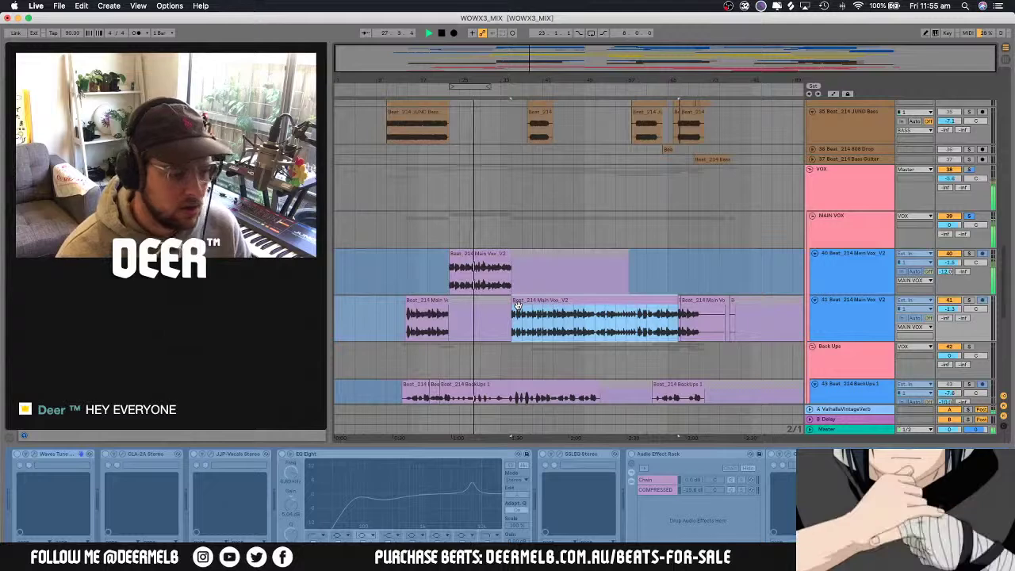
{"action": "left_click", "coordinate": [478, 258]}
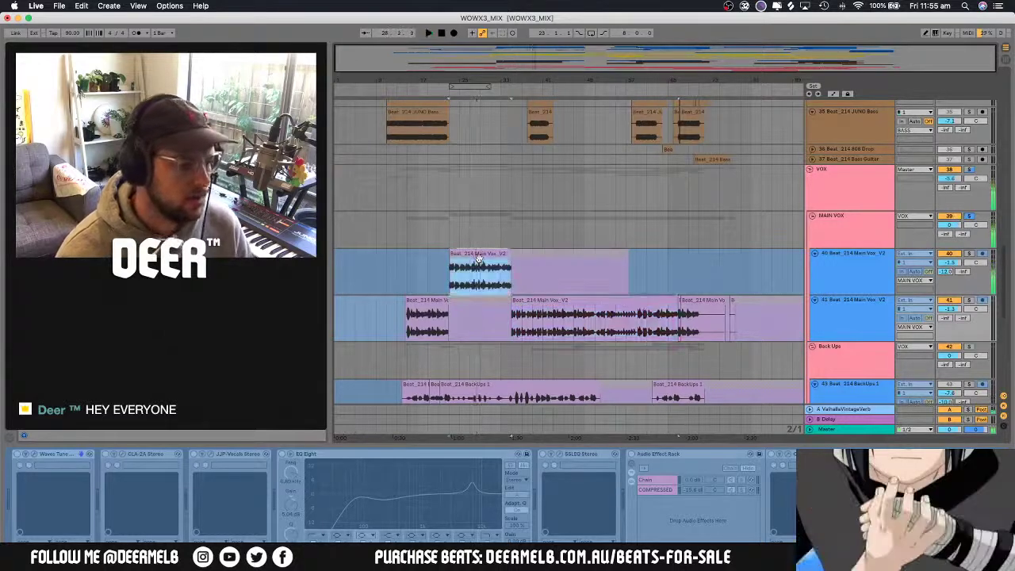
{"action": "key", "text": "space"}
{"action": "double_click", "coordinate": [479, 258]}
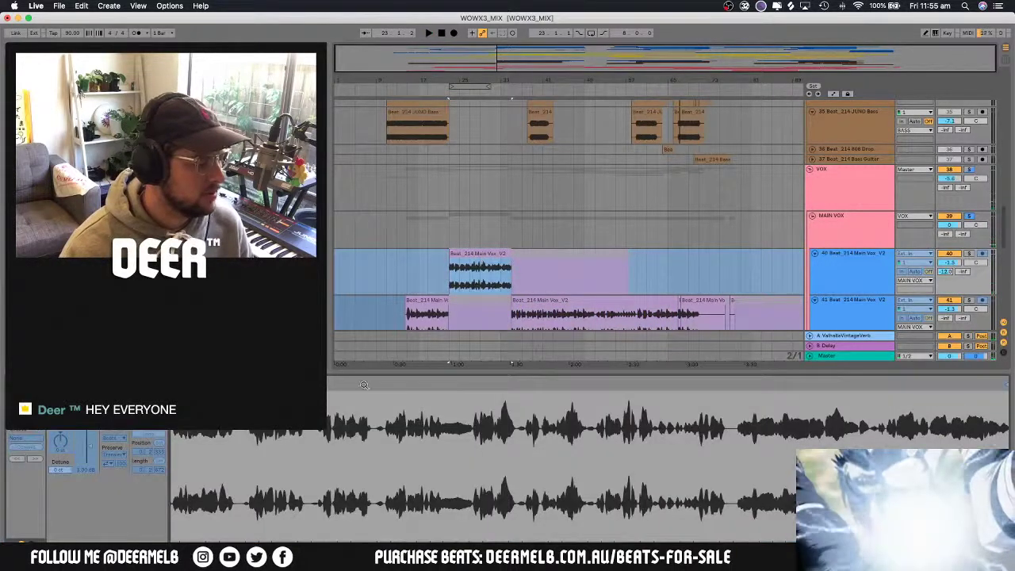
{"action": "left_click_drag", "start_coordinate": [483, 369], "coordinate": [483, 539]}
{"action": "scroll", "coordinate": [967, 224], "scroll_direction": "down", "scroll_amount": 2}
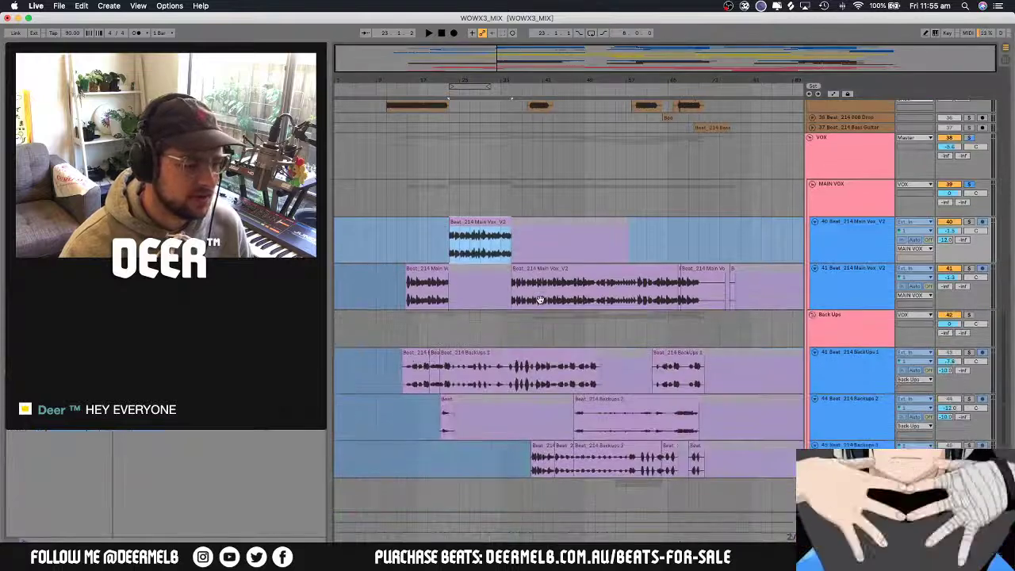
Unsolo MAIN VOX, solo the whole VOX group and play it from bar 23
{"action": "left_click", "coordinate": [969, 184]}
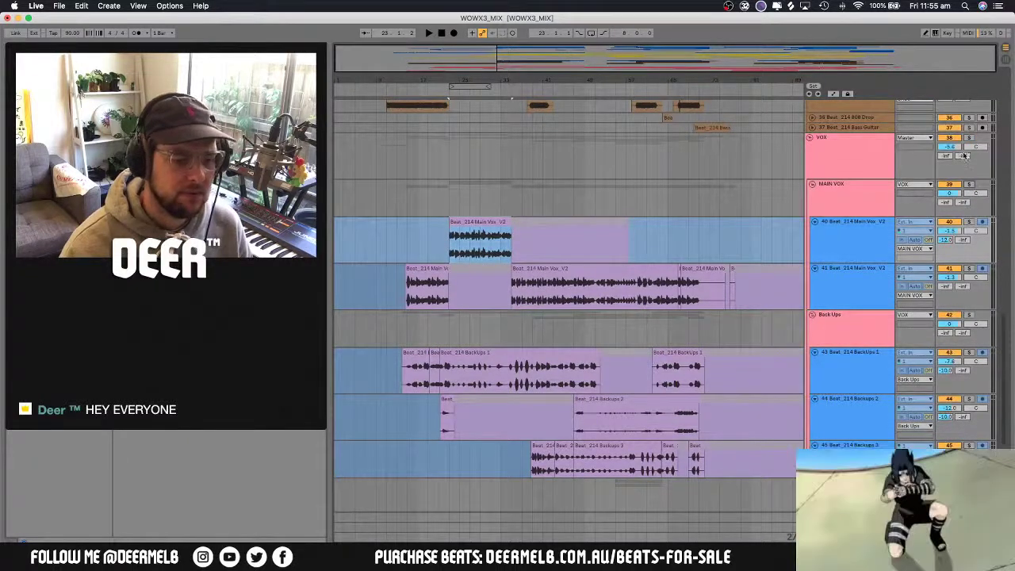
{"action": "scroll", "coordinate": [966, 156], "scroll_direction": "up", "scroll_amount": 1}
{"action": "left_click", "coordinate": [968, 148]}
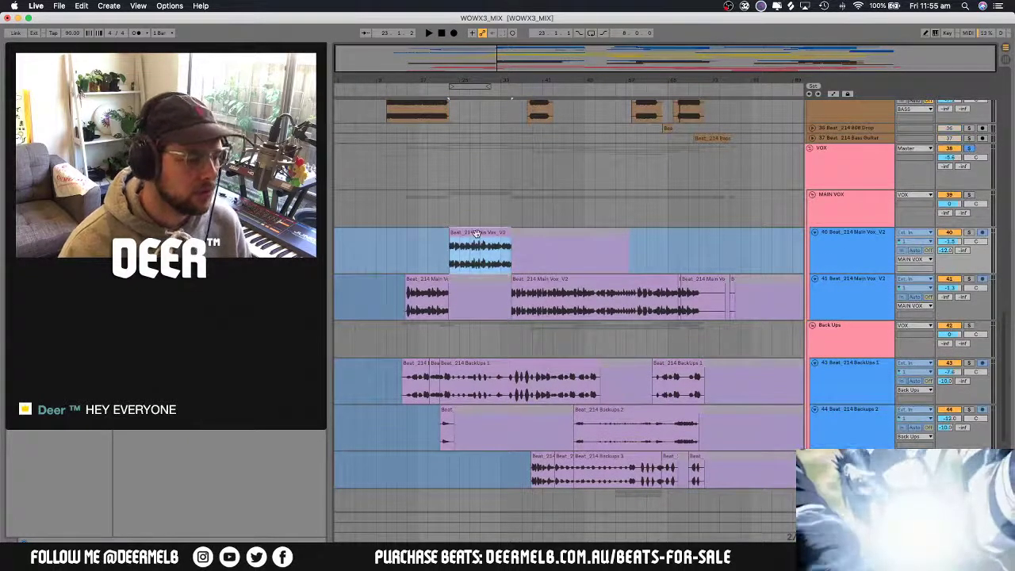
{"action": "left_click", "coordinate": [449, 403]}
{"action": "key", "text": "space"}
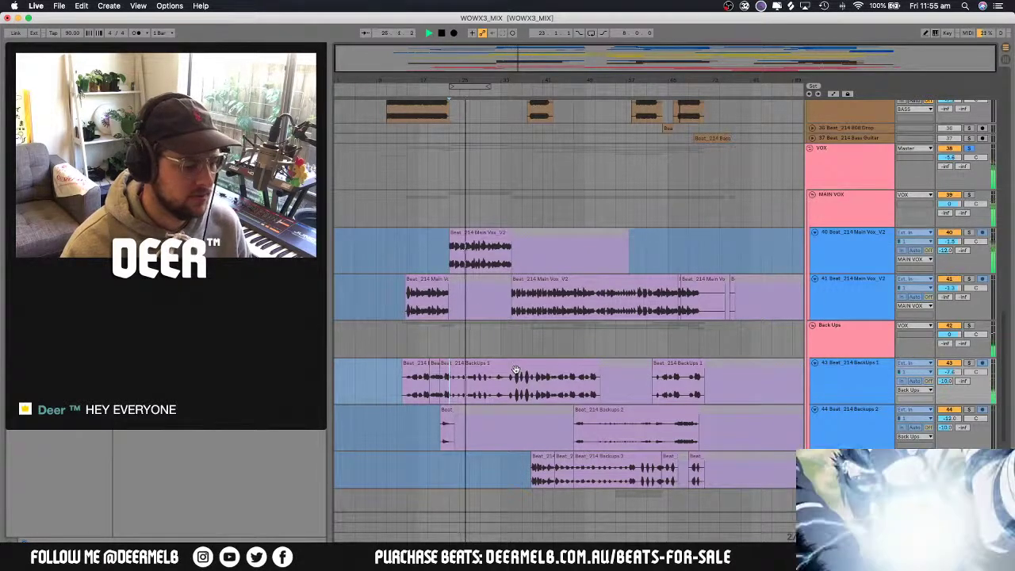
{"action": "scroll", "coordinate": [515, 370], "scroll_direction": "down", "scroll_amount": 1}
{"action": "scroll", "coordinate": [515, 370], "scroll_direction": "down", "scroll_amount": 8}
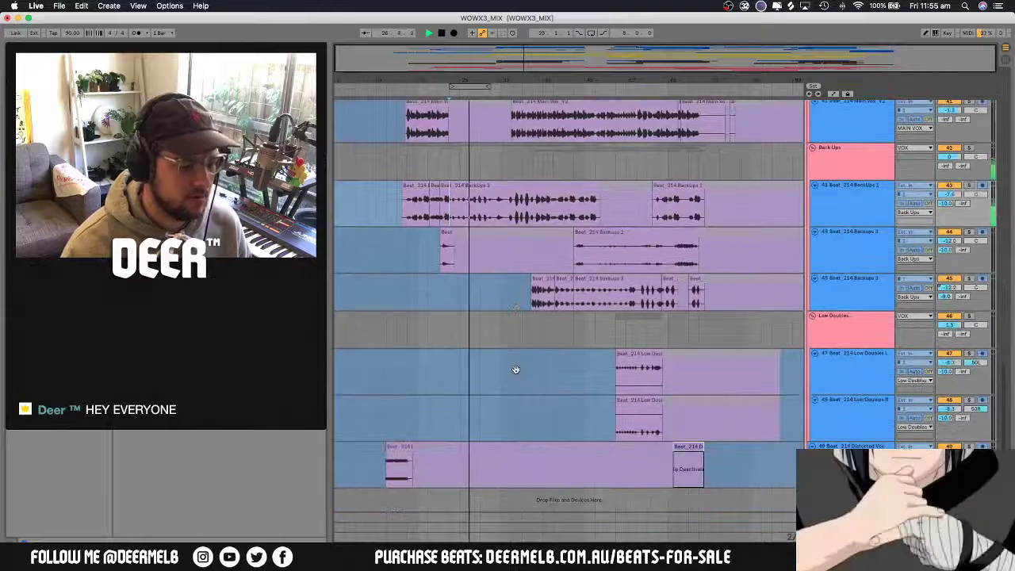
Stop the soloed VOX playback and show the device chain of the main vocal on track 40
{"action": "key", "text": "shift+Tab"}
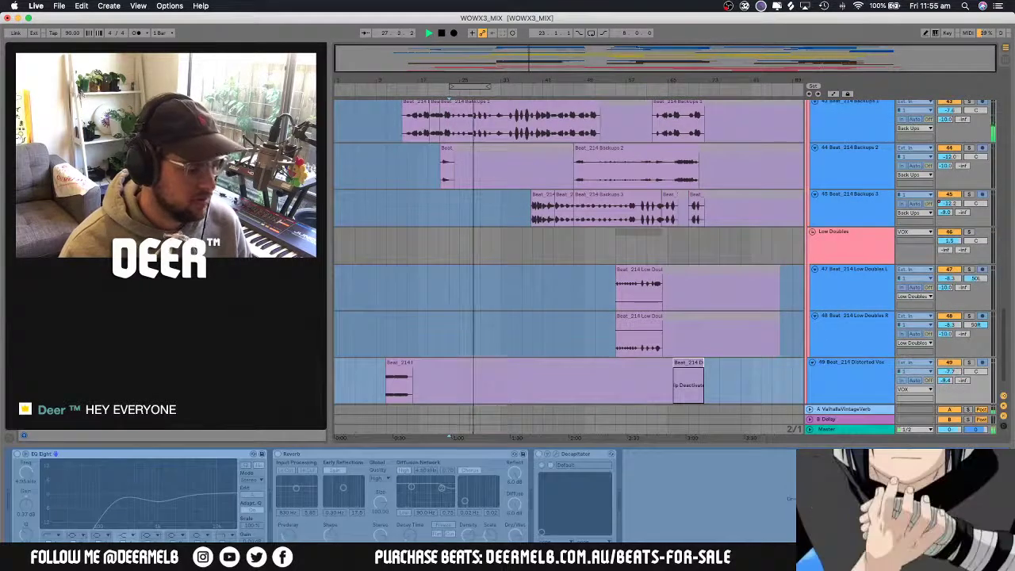
{"action": "key", "text": "shift+Tab"}
{"action": "scroll", "coordinate": [651, 343], "scroll_direction": "up", "scroll_amount": 7}
{"action": "key", "text": "super+alt+l"}
{"action": "key", "text": "space"}
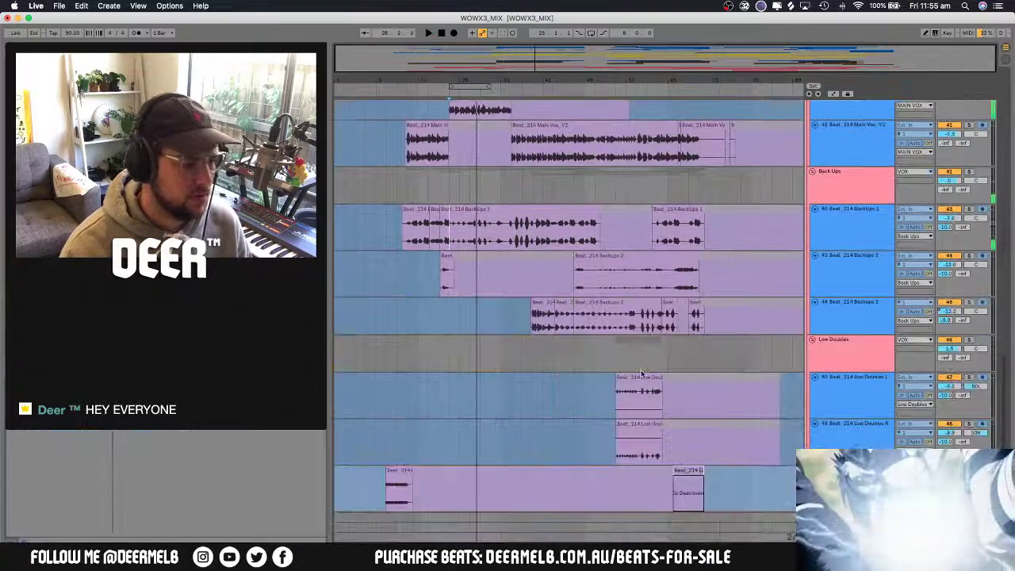
{"action": "scroll", "coordinate": [643, 416], "scroll_direction": "up", "scroll_amount": 7}
{"action": "key", "text": "super+alt+l"}
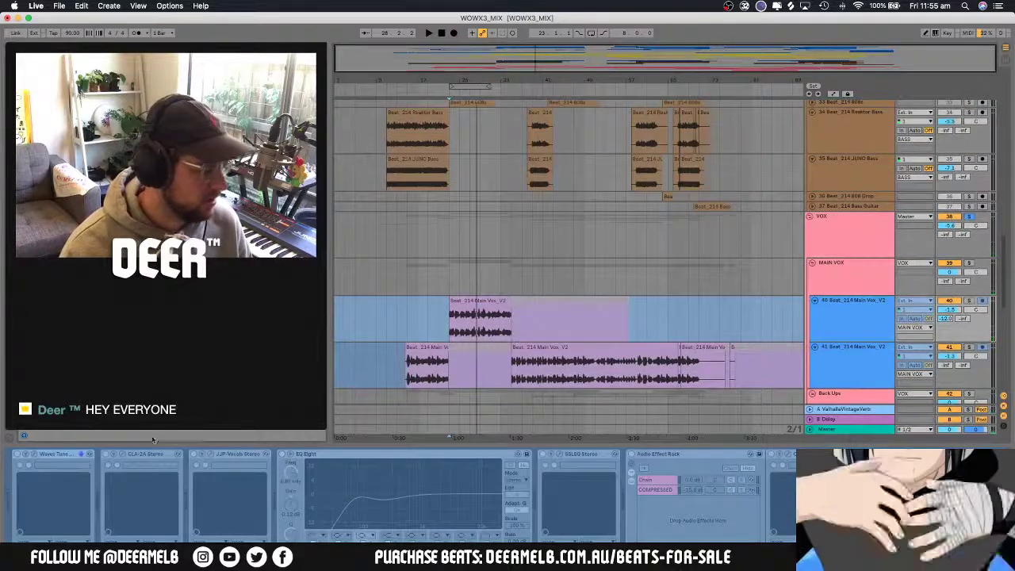
Unfreeze the Main Vox_V2 track 40 so its clip and devices can be edited
{"action": "left_click", "coordinate": [847, 317]}
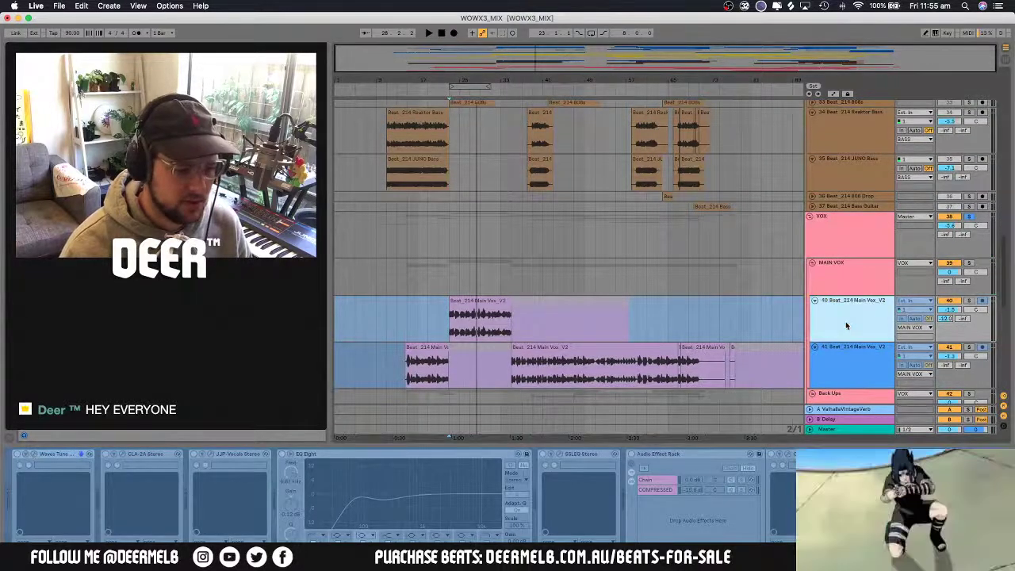
{"action": "right_click", "coordinate": [849, 320]}
{"action": "left_click", "coordinate": [873, 378]}
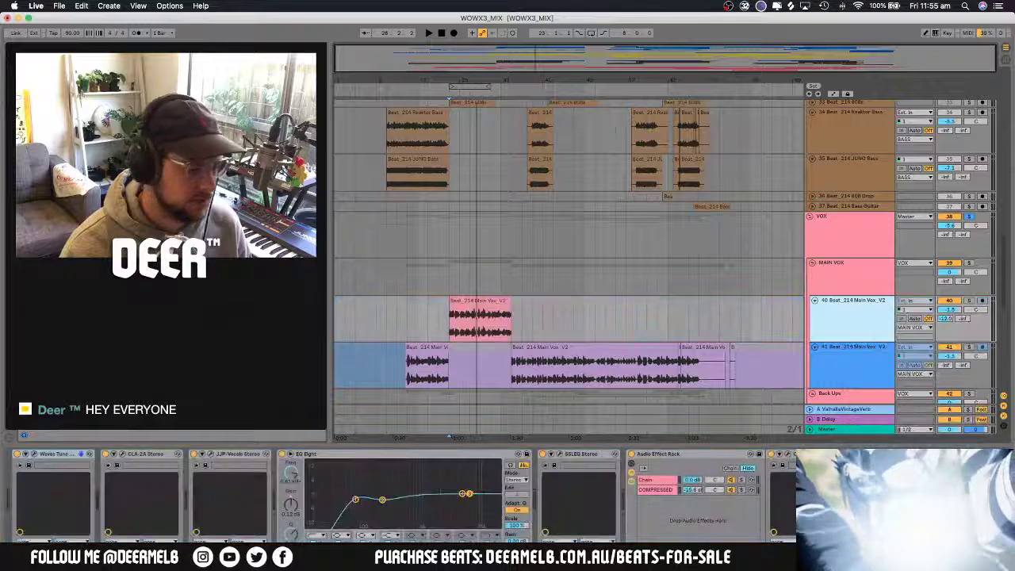
Inspect track 40's Waves Tune Real-Time speed, note transition and scale settings, and close the plugin window
{"action": "left_click", "coordinate": [36, 456]}
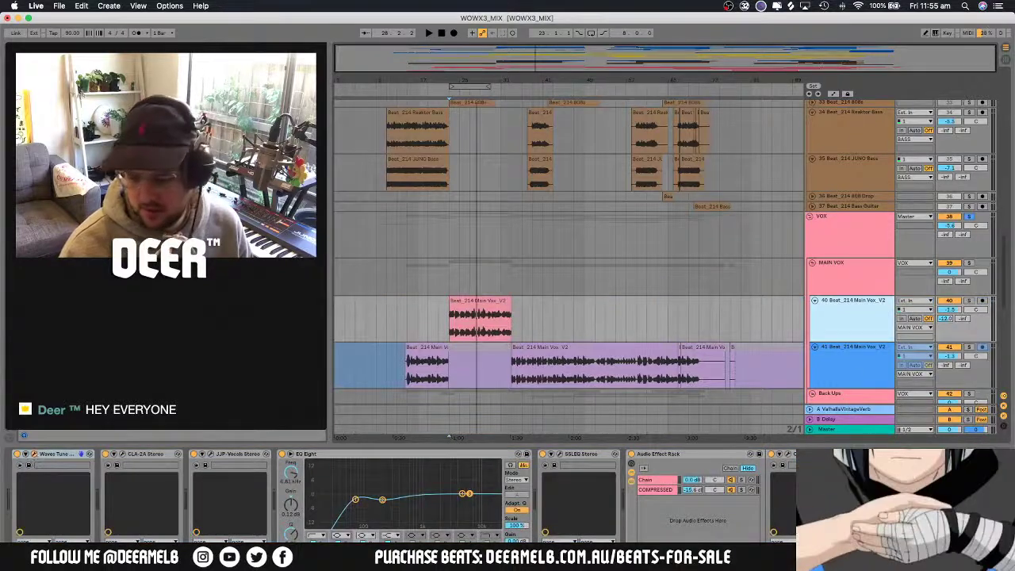
{"action": "left_click", "coordinate": [36, 455]}
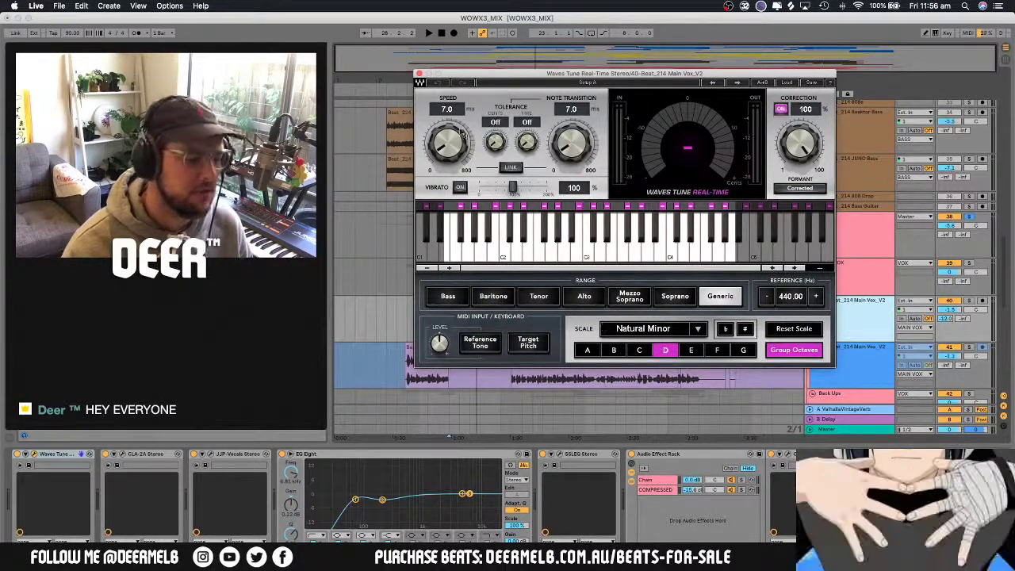
{"action": "left_click", "coordinate": [418, 74]}
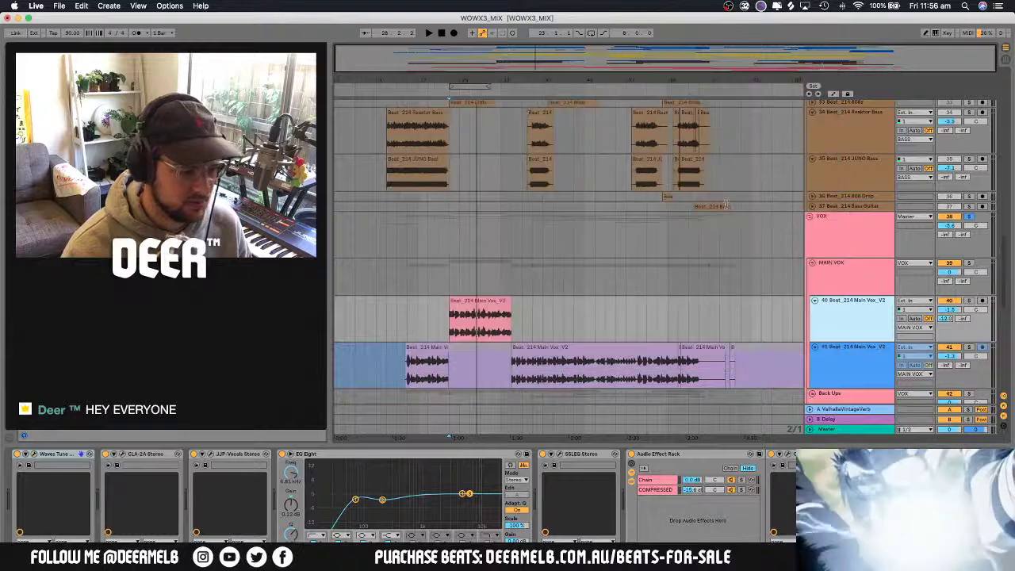
Compare the device chains of Main Vox_V2 track 41, BackUps 1 track 43 and Main Vox_V2 track 40
{"action": "scroll", "coordinate": [843, 296], "scroll_direction": "down", "scroll_amount": 5}
{"action": "left_click", "coordinate": [843, 296]}
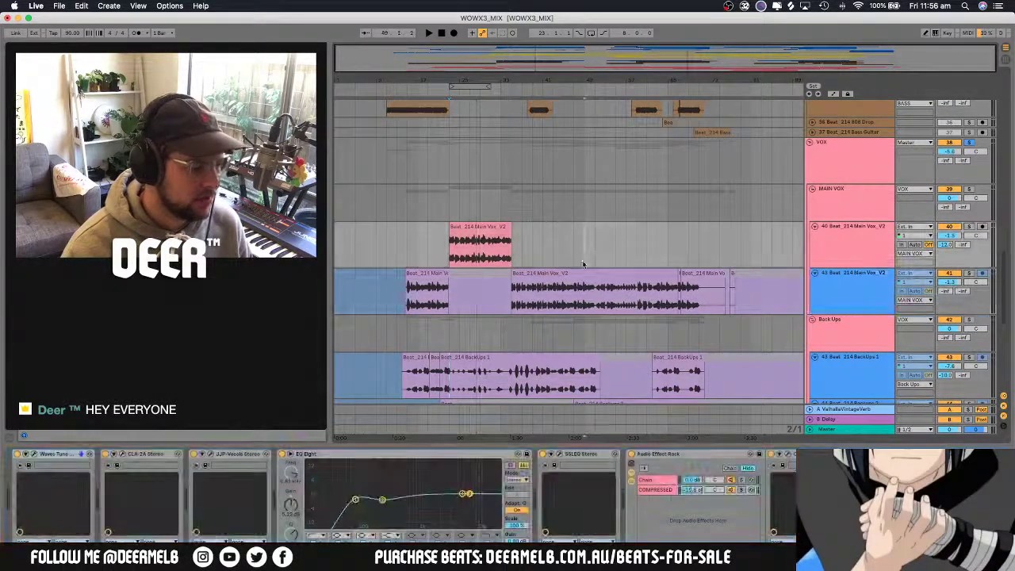
{"action": "left_click", "coordinate": [595, 281]}
{"action": "scroll", "coordinate": [621, 275], "scroll_direction": "down", "scroll_amount": 5}
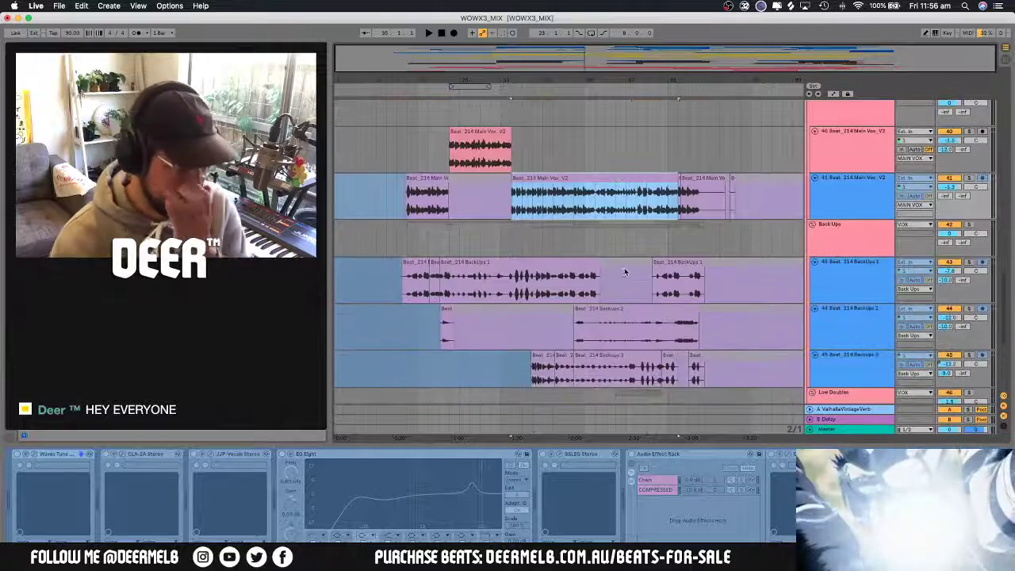
{"action": "left_click", "coordinate": [836, 276]}
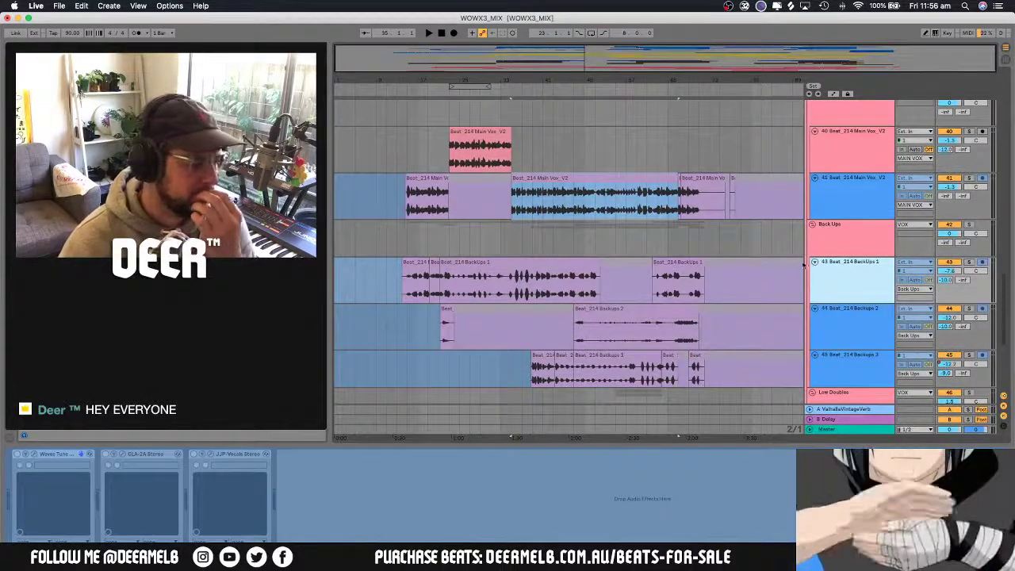
{"action": "left_click", "coordinate": [657, 161]}
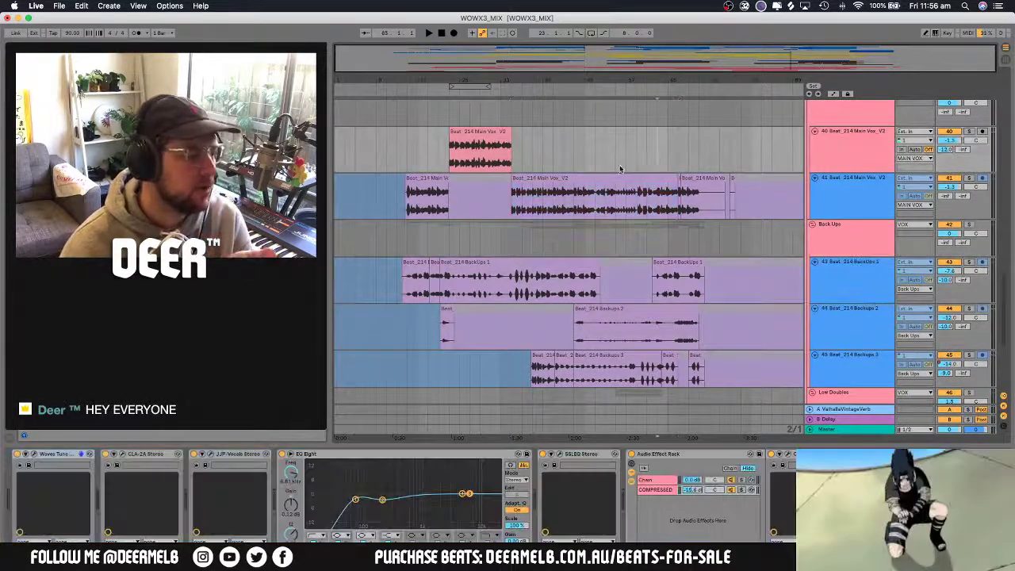
{"action": "scroll", "coordinate": [625, 169], "scroll_direction": "up", "scroll_amount": 2}
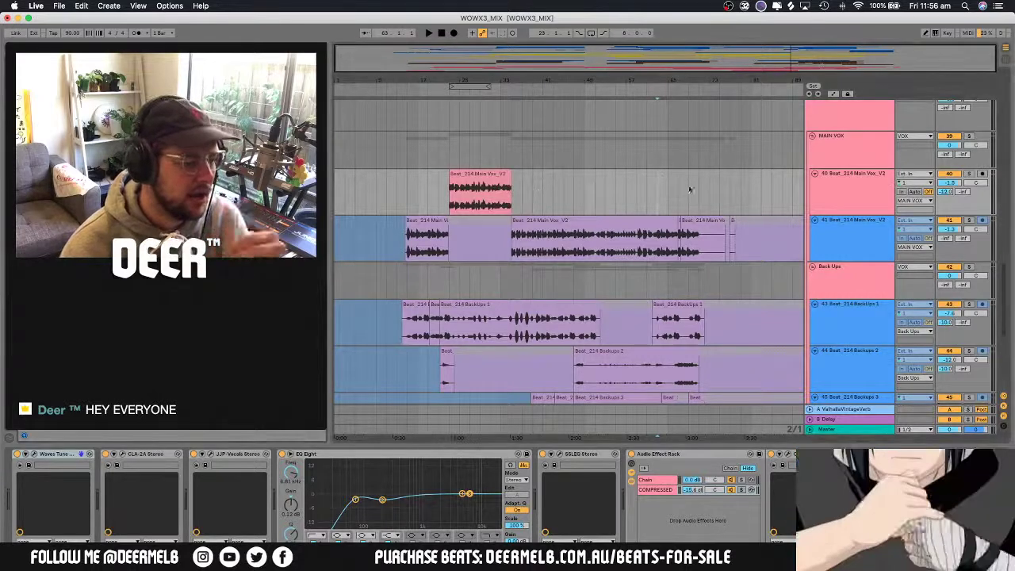
Add Waves Tune Real-Time Mono to the MAIN VOX group and set its speed to 7.0 ms
{"action": "left_click", "coordinate": [854, 183]}
{"action": "left_click", "coordinate": [852, 142]}
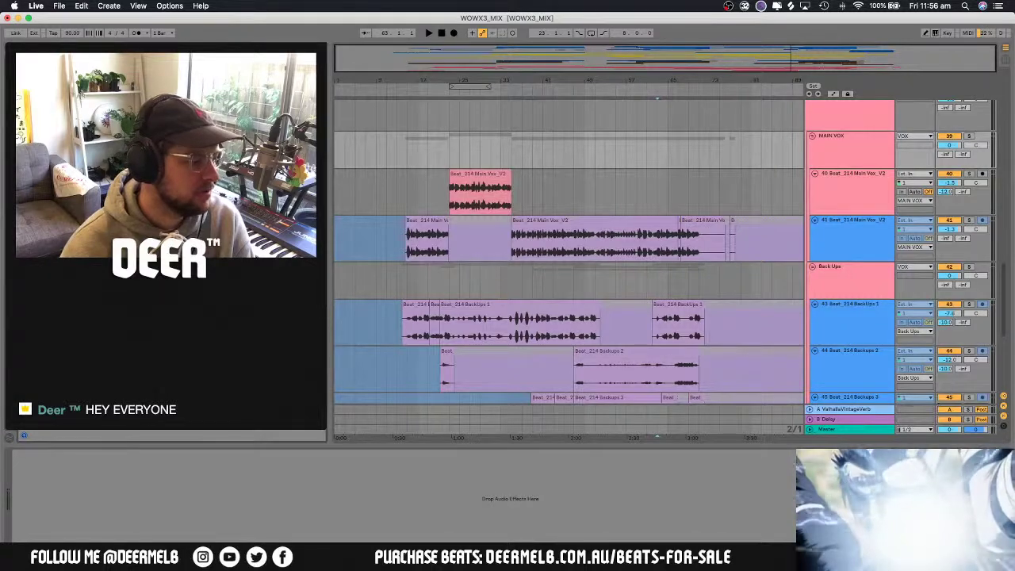
{"action": "left_click", "coordinate": [399, 238]}
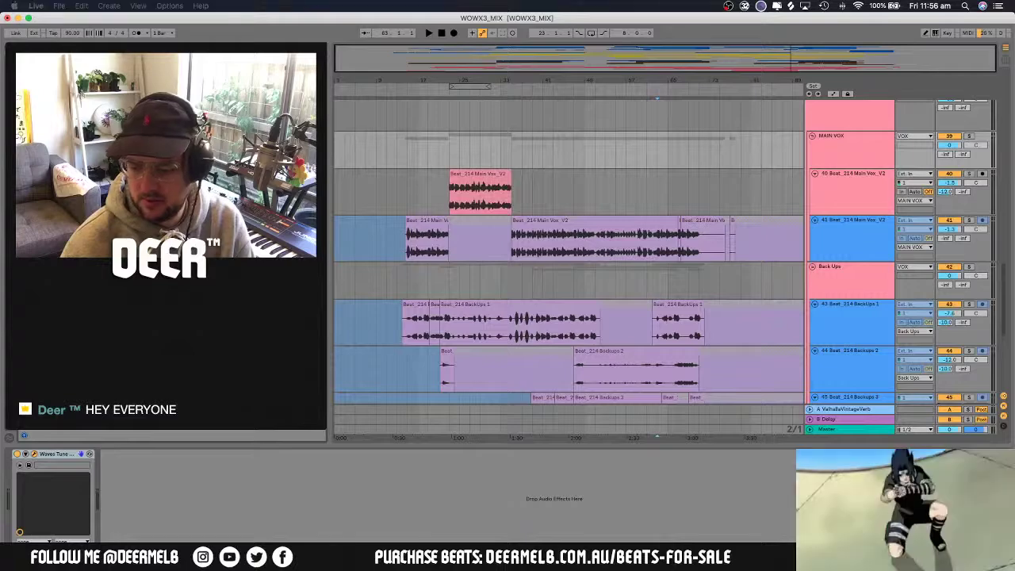
{"action": "left_click_drag", "start_coordinate": [1014, 230], "coordinate": [523, 67]}
{"action": "mouse_move", "coordinate": [453, 146]}
{"action": "left_mouse_down"}
{"action": "mouse_move", "coordinate": [453, 158]}
{"action": "mouse_move", "coordinate": [460, 147]}
{"action": "left_mouse_up"}
Set Waves Tune Real-Time's note transition to 7.0 ms and its scale to D Natural Minor, and close the plugin window
{"action": "double_click", "coordinate": [571, 101]}
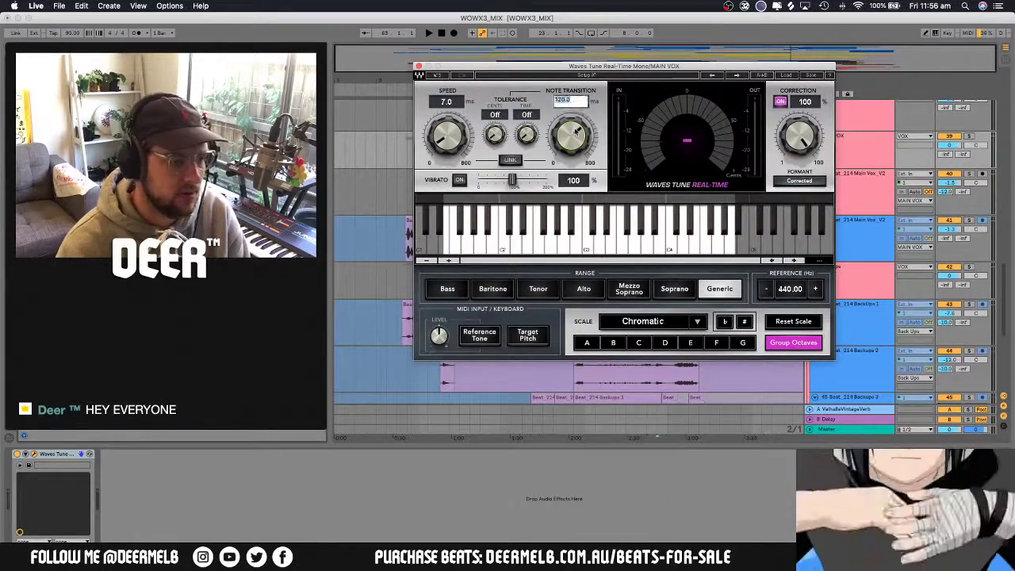
{"action": "type", "text": "7"}
{"action": "key", "text": "Return"}
{"action": "left_click", "coordinate": [666, 342]}
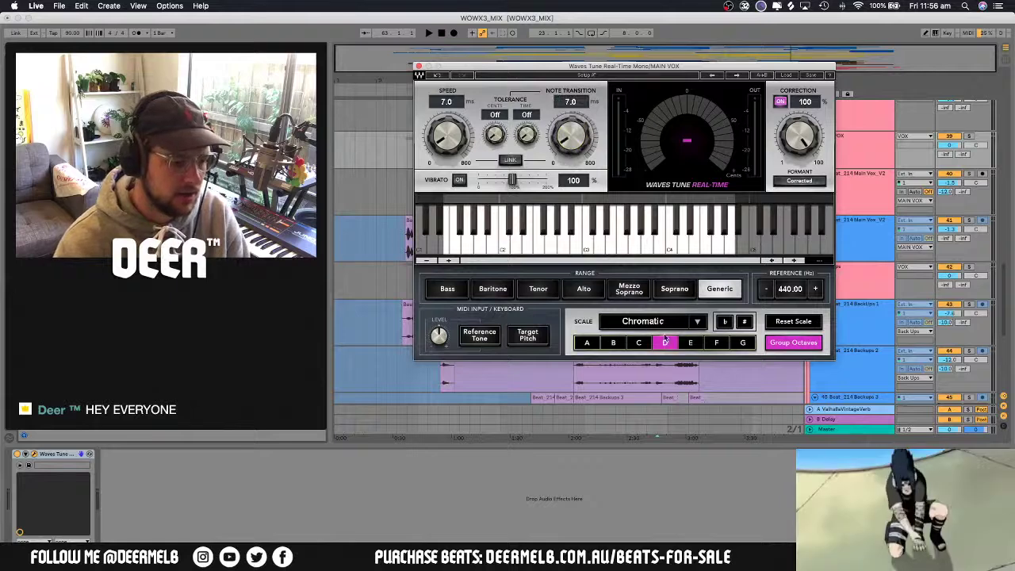
{"action": "scroll", "coordinate": [664, 325], "scroll_direction": "down", "scroll_amount": 2}
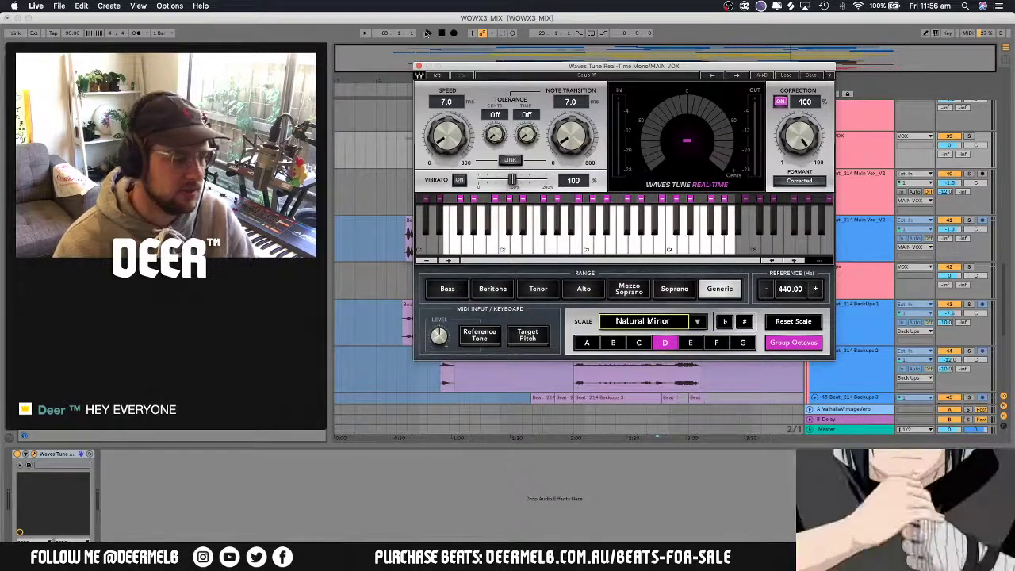
{"action": "left_click", "coordinate": [418, 67]}
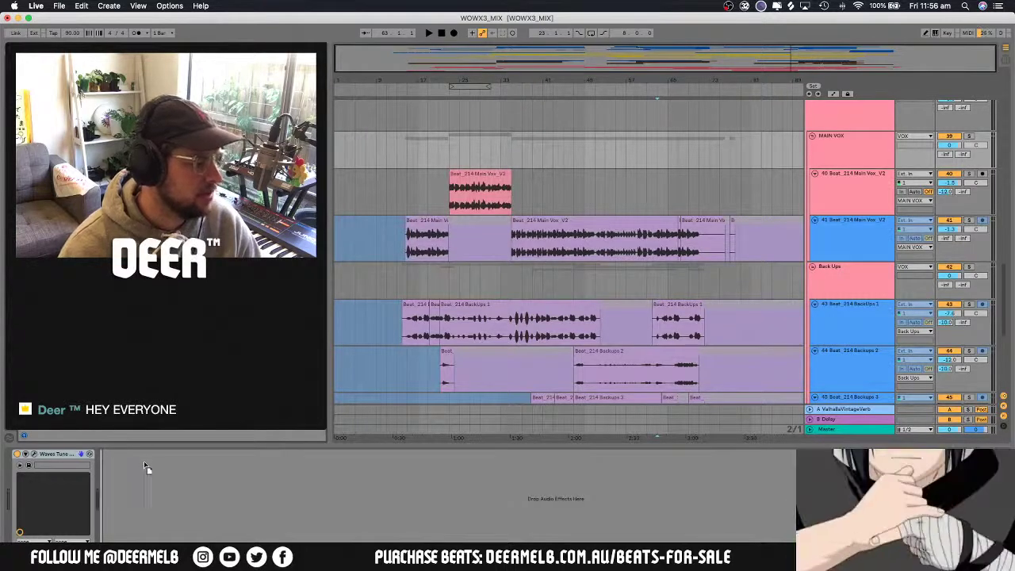
Add JJP-Vocals Mono/Stereo after Waves Tune Real-Time on the MAIN VOX group, and close its window after reviewing the controls
{"action": "left_click_drag", "start_coordinate": [139, 483], "coordinate": [139, 485]}
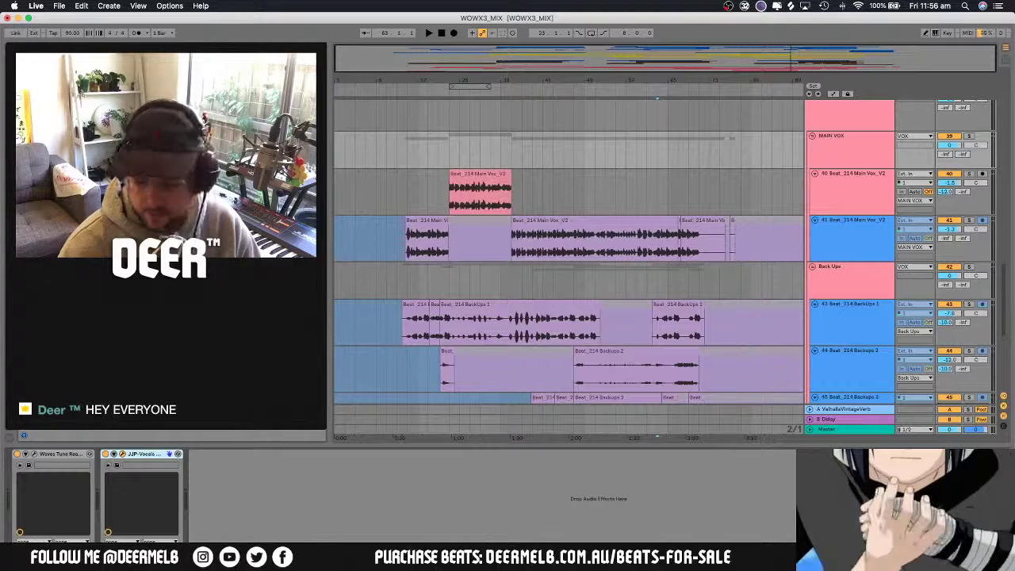
{"action": "left_click_drag", "start_coordinate": [508, 42], "coordinate": [510, 85]}
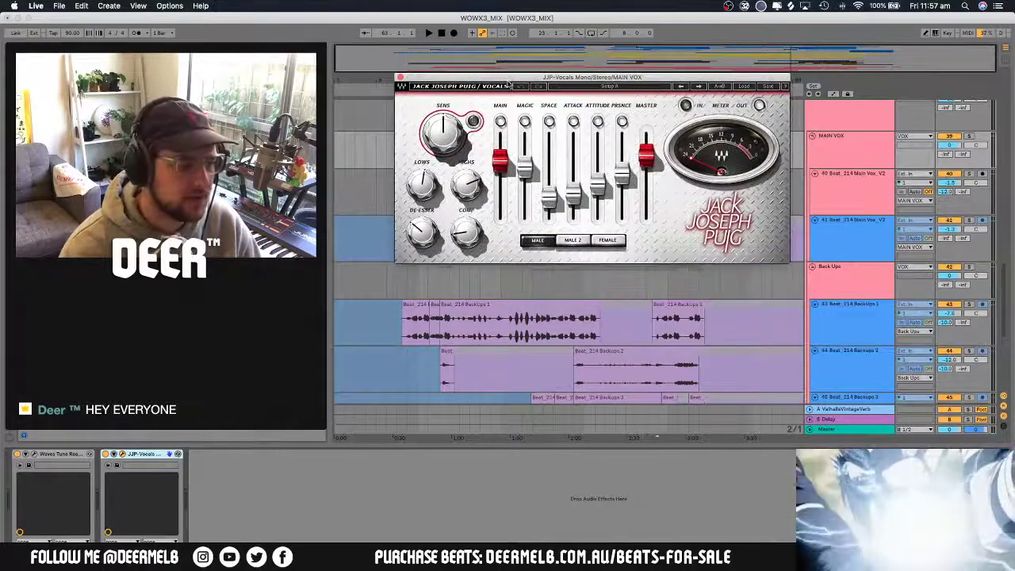
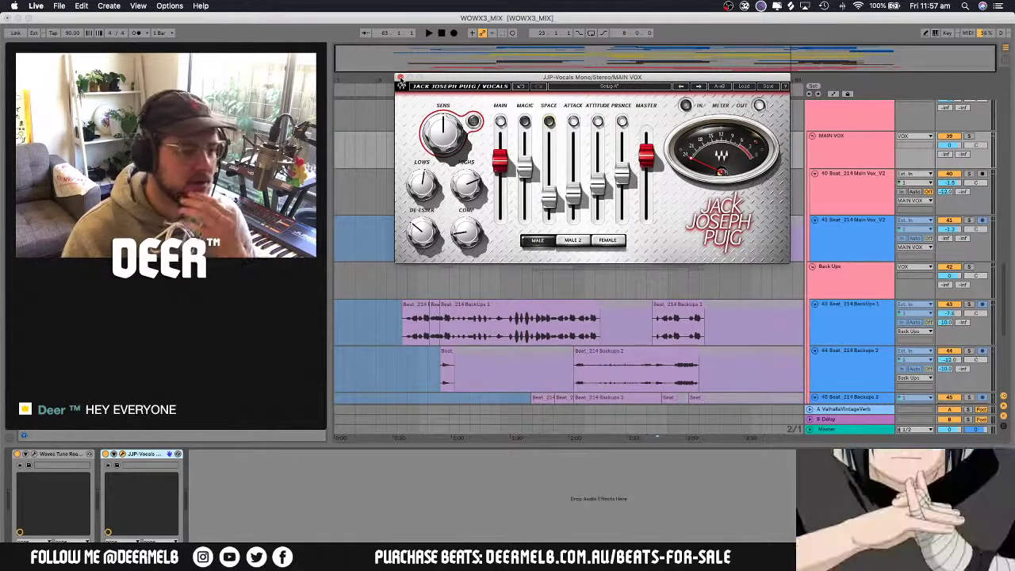
{"action": "left_click", "coordinate": [401, 78]}
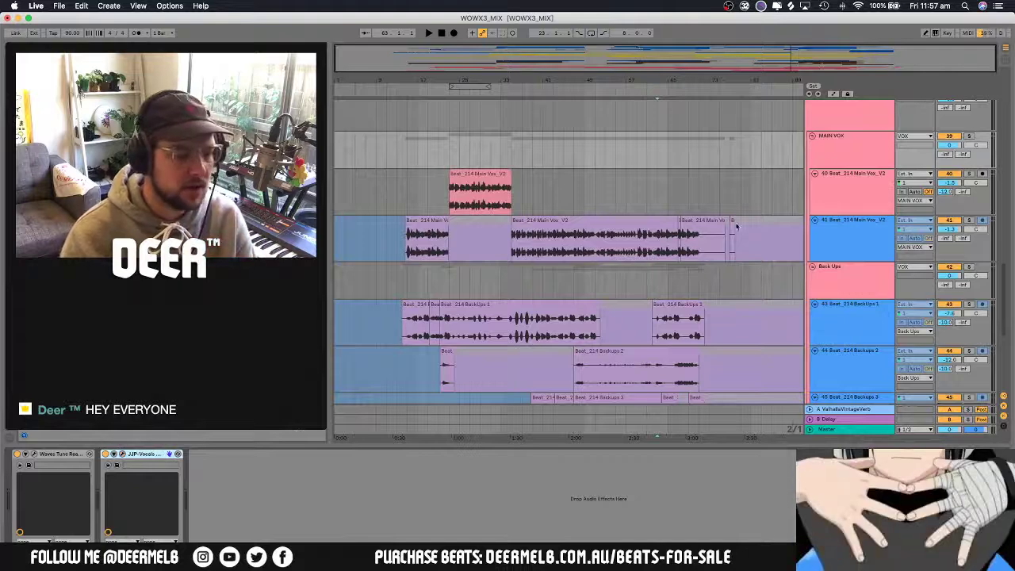
Review the effects on the ValhallaVintageVerb return, Main Vox_V2 track 40 and the MAIN VOX group, ending on the group's JJP-Vocals
{"action": "left_click", "coordinate": [846, 228]}
{"action": "left_click", "coordinate": [837, 406]}
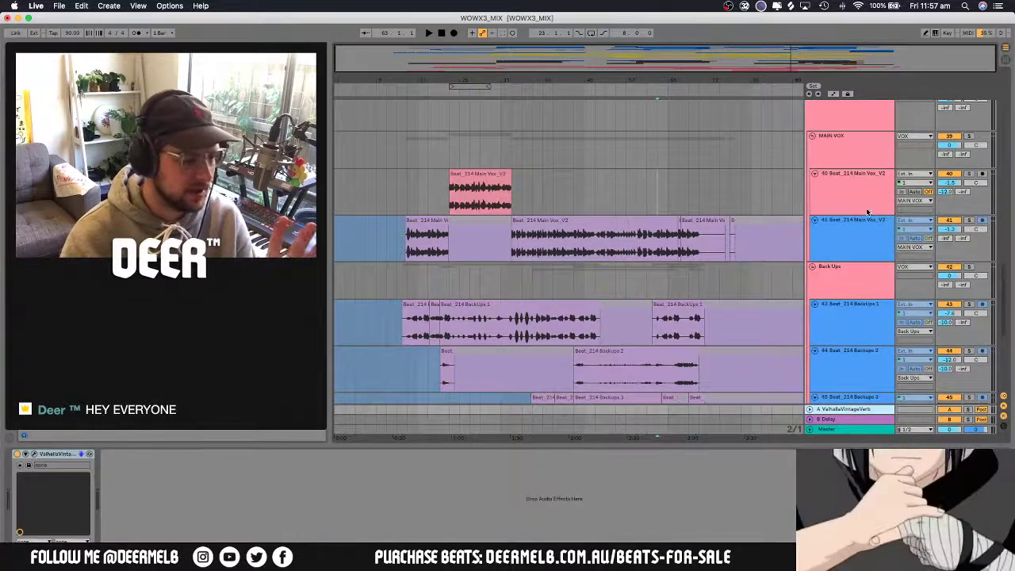
{"action": "left_click", "coordinate": [857, 170]}
{"action": "left_click", "coordinate": [854, 155]}
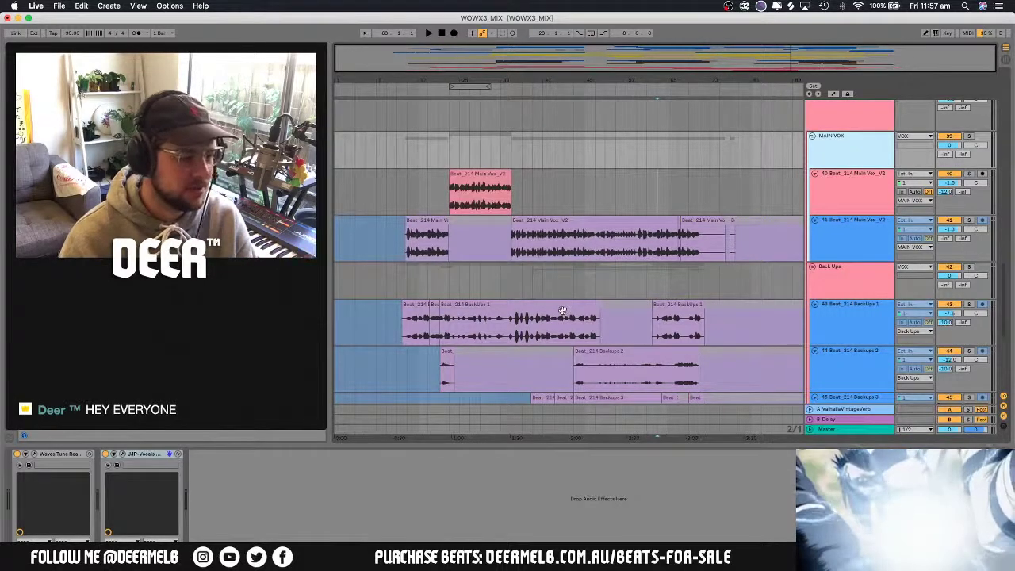
{"action": "left_click", "coordinate": [876, 184]}
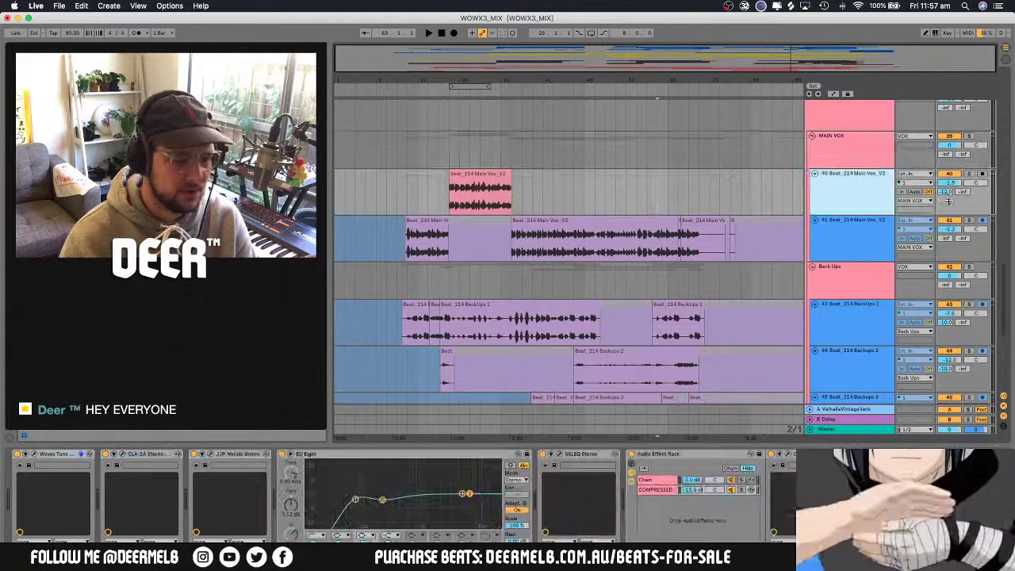
{"action": "left_click", "coordinate": [689, 143]}
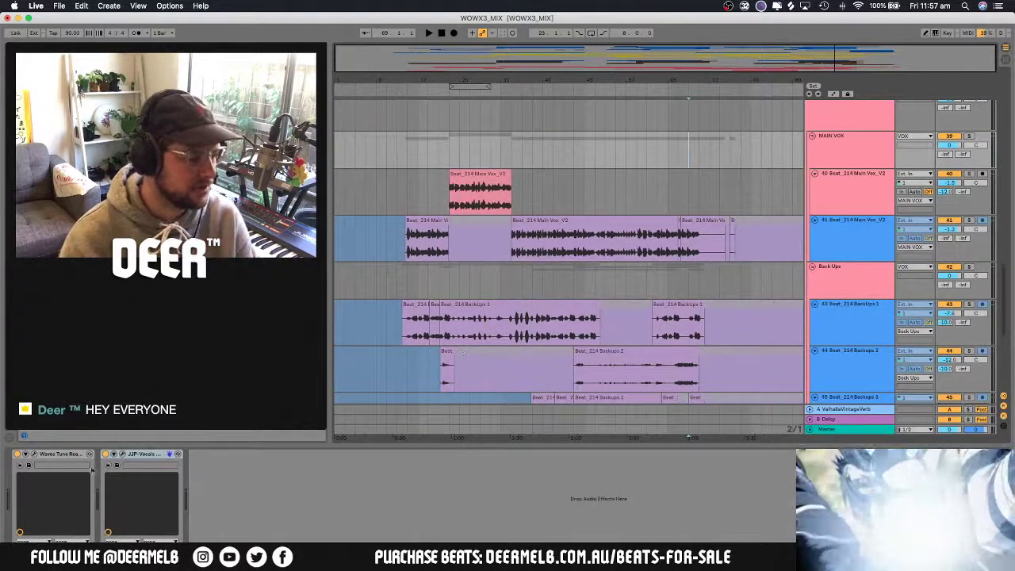
{"action": "left_click", "coordinate": [144, 455]}
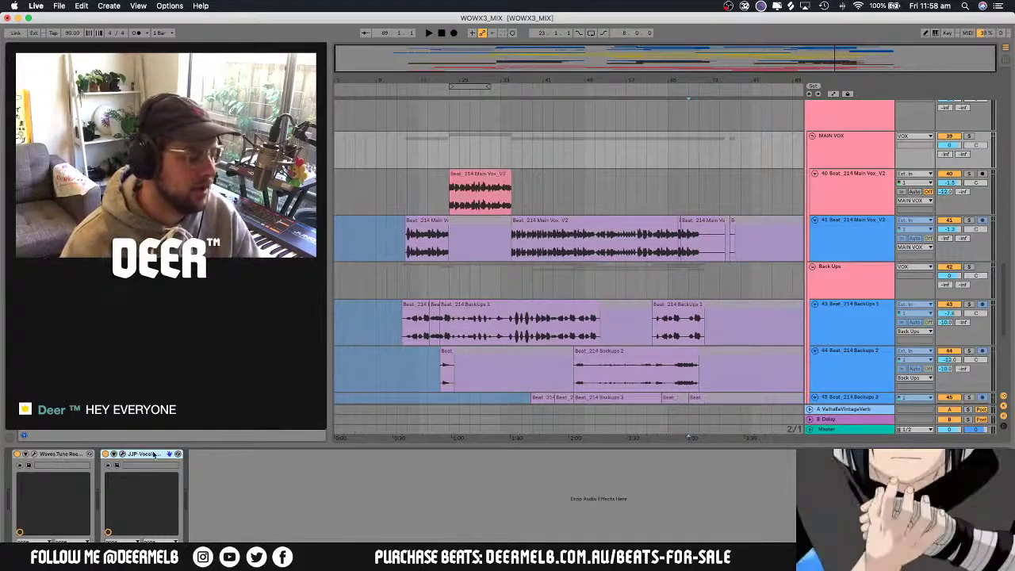
Play the soloed vocals from the first Backups 3 clip on track 45 and stop playback
{"action": "scroll", "coordinate": [488, 266], "scroll_direction": "down", "scroll_amount": 4}
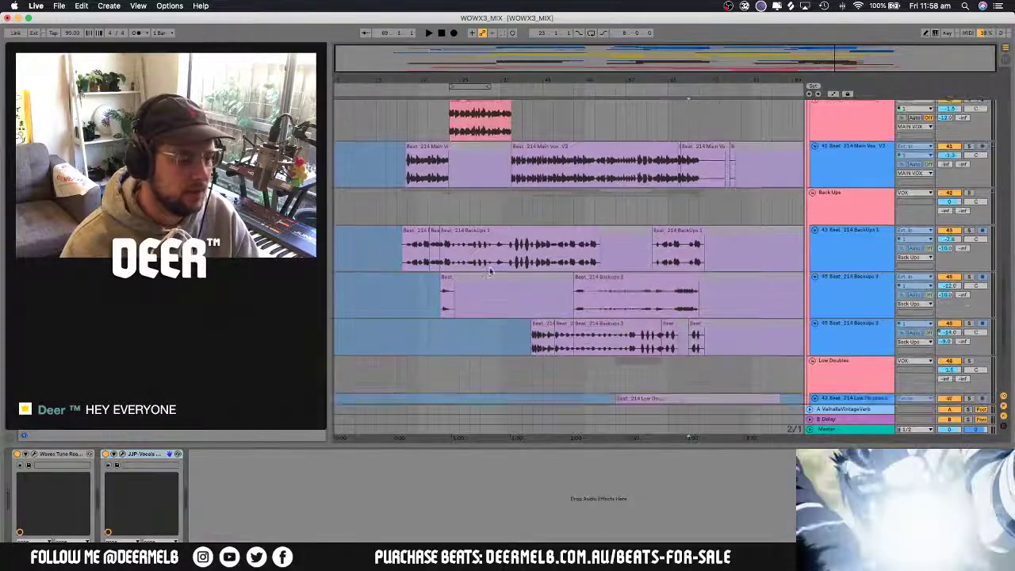
{"action": "left_click", "coordinate": [538, 310]}
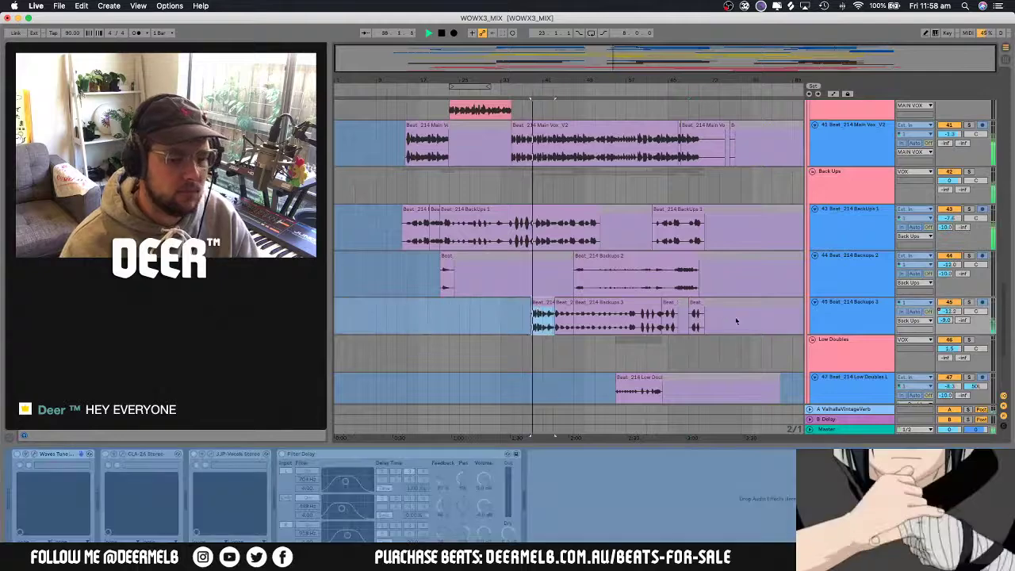
{"action": "key", "text": "space"}
{"action": "scroll", "coordinate": [875, 319], "scroll_direction": "up", "scroll_amount": 2}
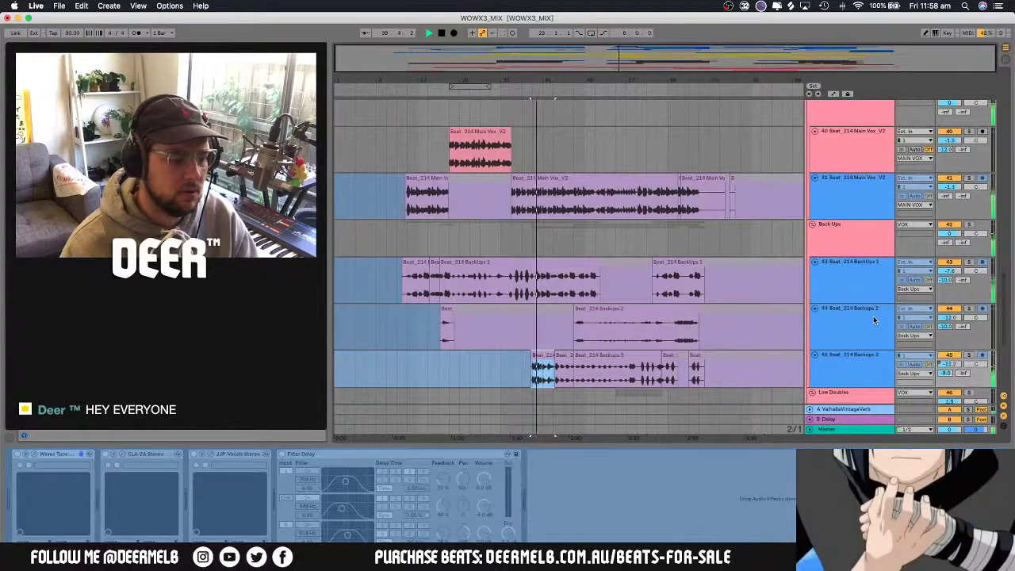
{"action": "scroll", "coordinate": [874, 320], "scroll_direction": "up", "scroll_amount": 3}
{"action": "scroll", "coordinate": [874, 320], "scroll_direction": "down", "scroll_amount": 5}
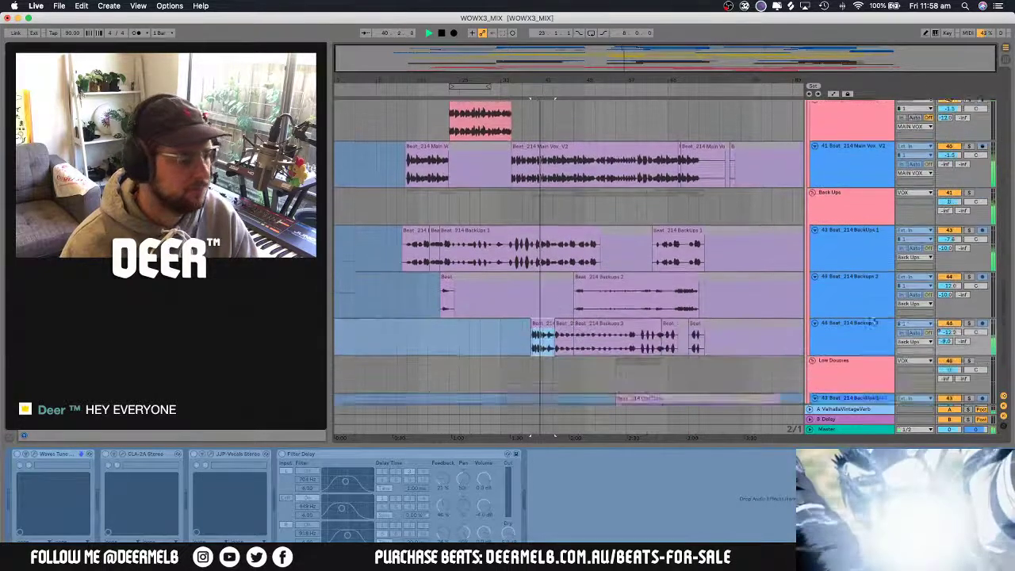
{"action": "scroll", "coordinate": [874, 319], "scroll_direction": "down", "scroll_amount": 1}
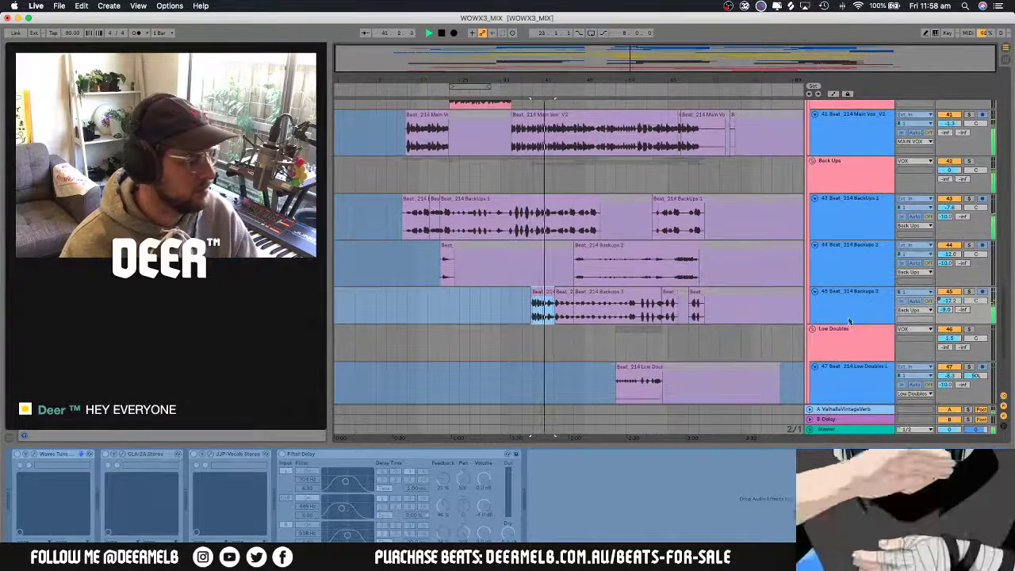
{"action": "key", "text": "space"}
{"action": "scroll", "coordinate": [702, 294], "scroll_direction": "up", "scroll_amount": 3}
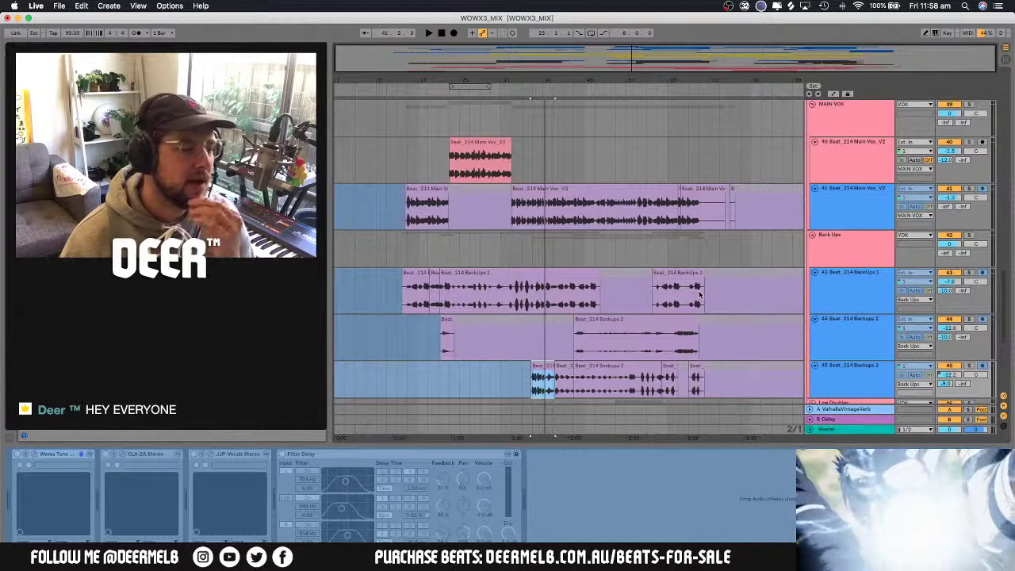
{"action": "scroll", "coordinate": [700, 295], "scroll_direction": "down", "scroll_amount": 1}
{"action": "scroll", "coordinate": [700, 295], "scroll_direction": "up", "scroll_amount": 3}
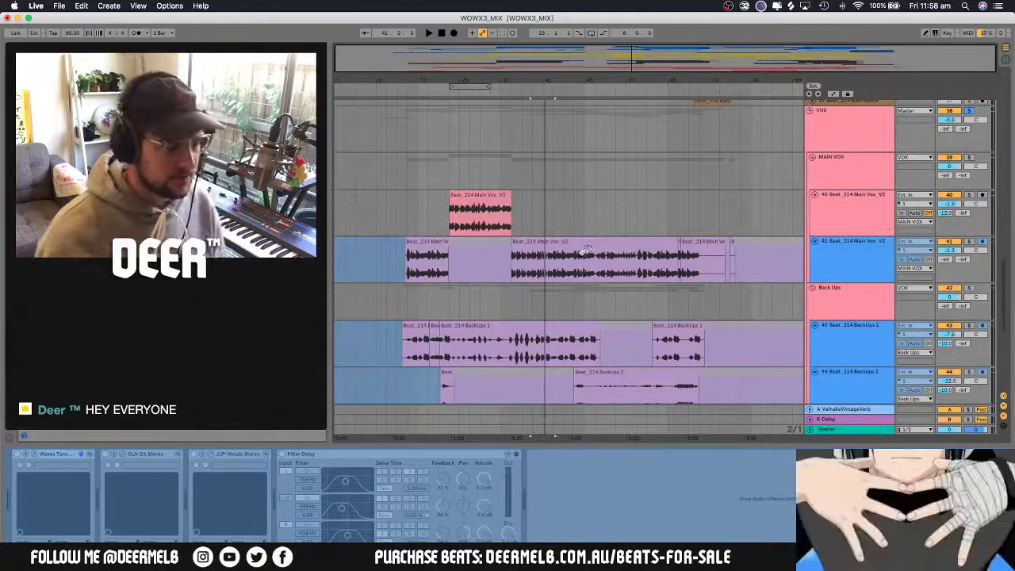
Play the soloed vocals from the long Main Vox_V2 clip on track 41 while looking over the backup and low-double tracks
{"action": "left_click", "coordinate": [584, 250]}
{"action": "scroll", "coordinate": [636, 321], "scroll_direction": "down", "scroll_amount": 5}
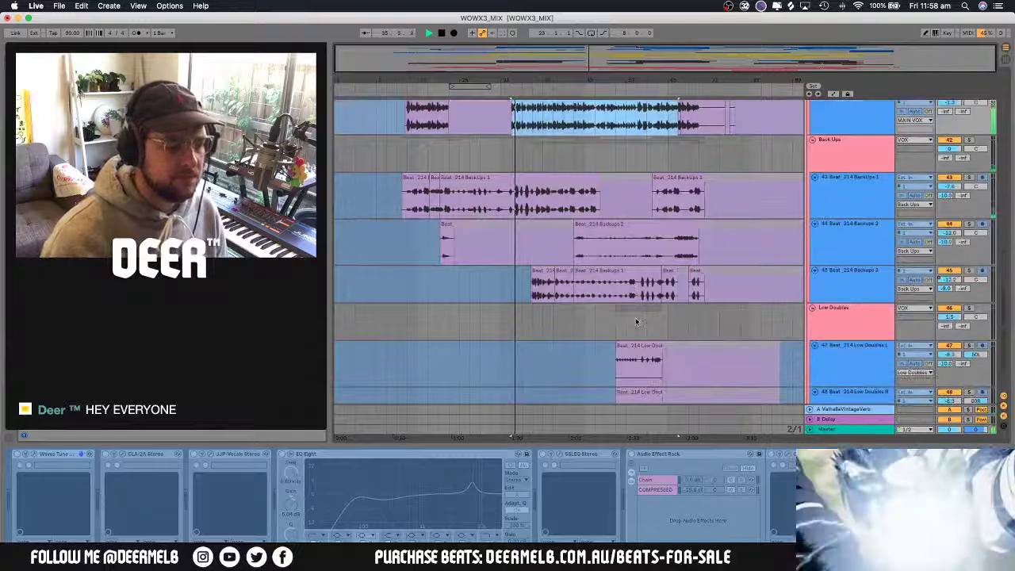
{"action": "scroll", "coordinate": [636, 322], "scroll_direction": "up", "scroll_amount": 3}
{"action": "scroll", "coordinate": [674, 318], "scroll_direction": "down", "scroll_amount": 6}
{"action": "scroll", "coordinate": [709, 311], "scroll_direction": "up", "scroll_amount": 2}
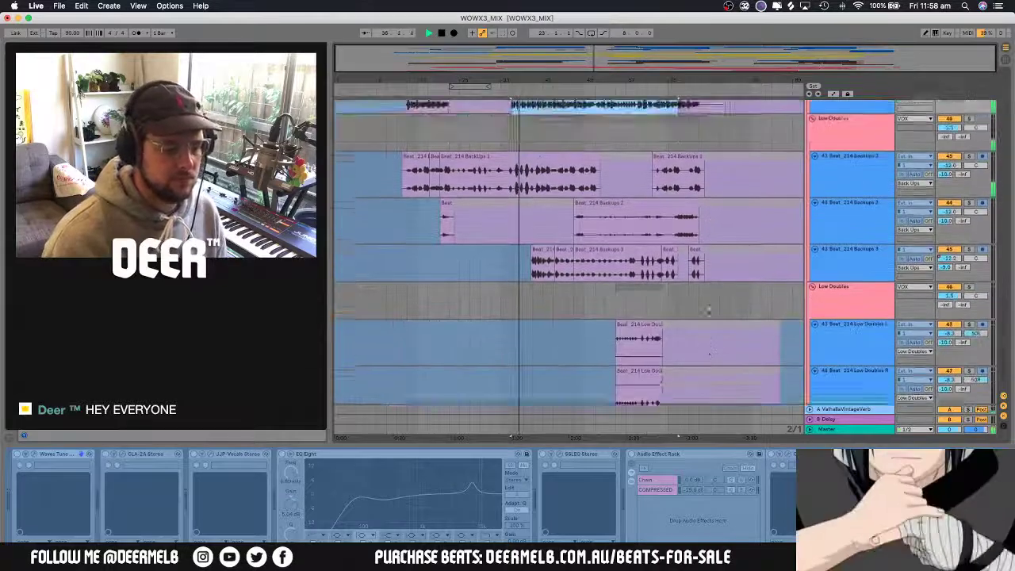
{"action": "scroll", "coordinate": [708, 310], "scroll_direction": "up", "scroll_amount": 1}
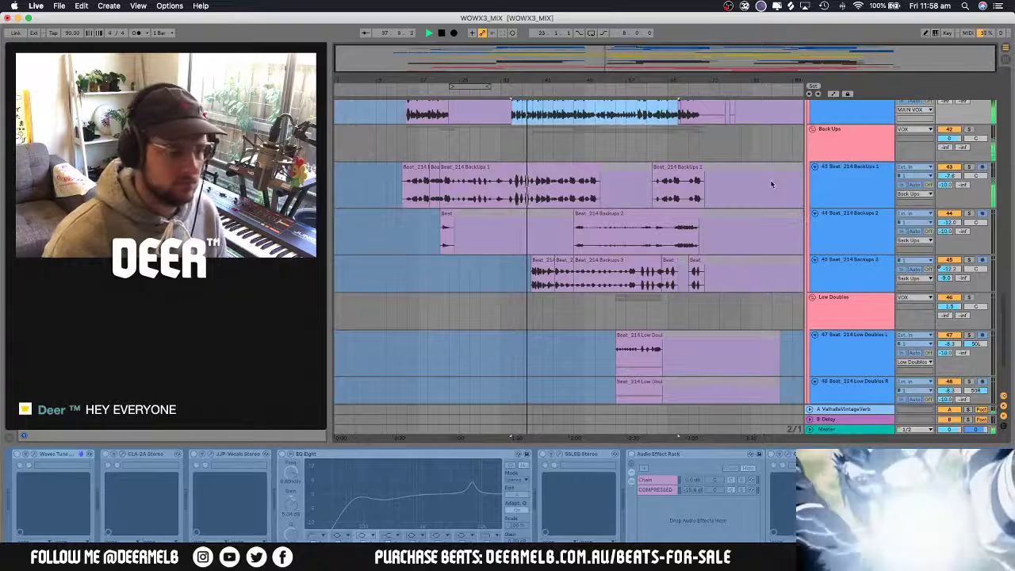
Review the effects on the Back Ups group and on Backups 1 track 43 during playback
{"action": "left_click", "coordinate": [850, 137]}
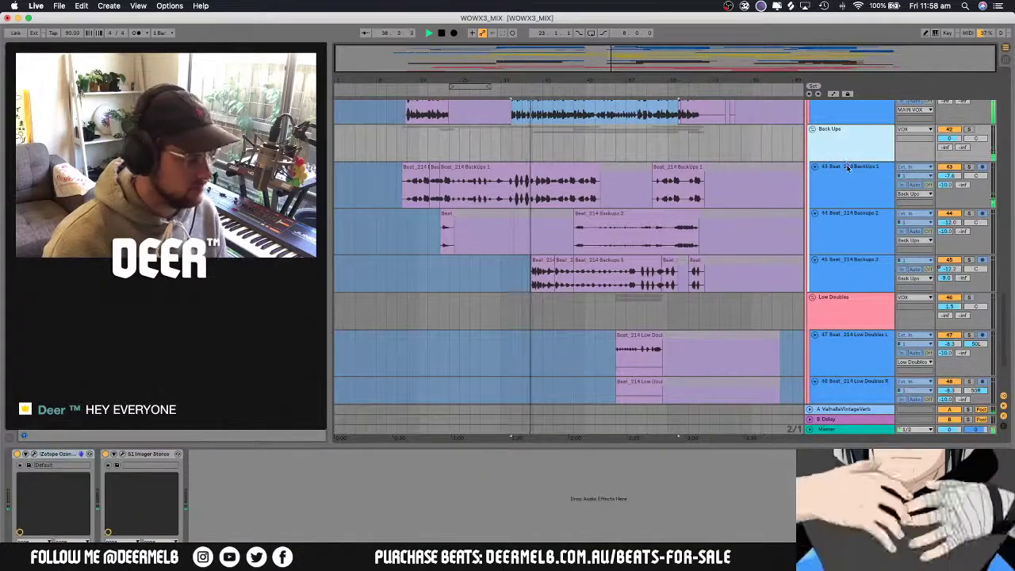
{"action": "left_click", "coordinate": [847, 168]}
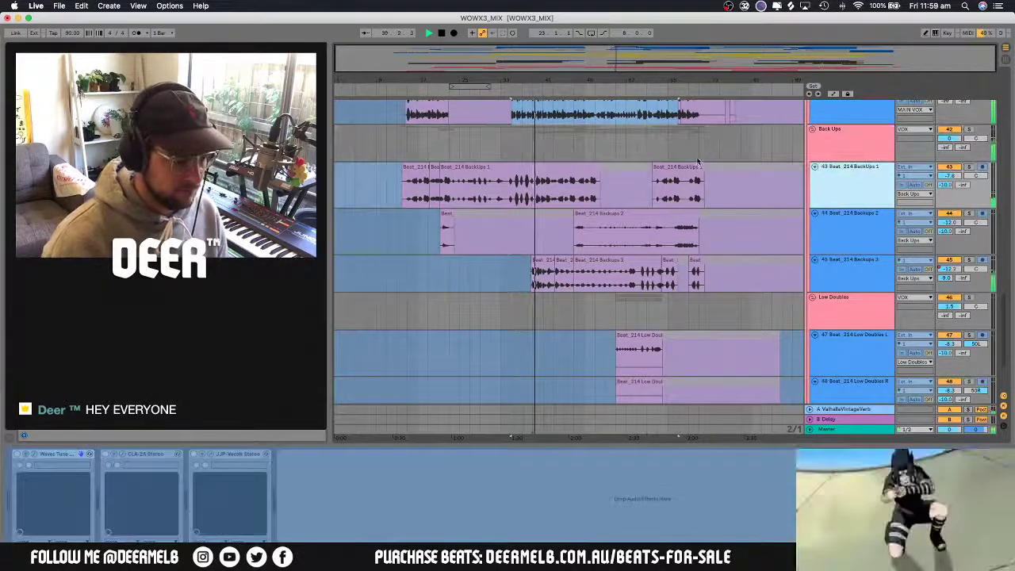
{"action": "scroll", "coordinate": [698, 163], "scroll_direction": "up", "scroll_amount": 3}
{"action": "scroll", "coordinate": [698, 163], "scroll_direction": "down", "scroll_amount": 2}
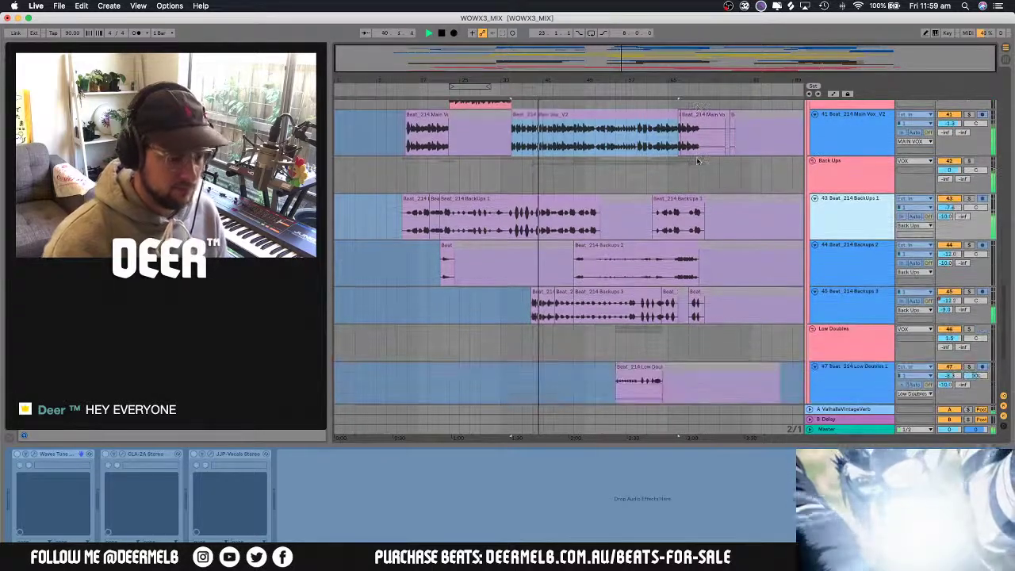
{"action": "scroll", "coordinate": [696, 161], "scroll_direction": "down", "scroll_amount": 1}
{"action": "scroll", "coordinate": [696, 161], "scroll_direction": "up", "scroll_amount": 3}
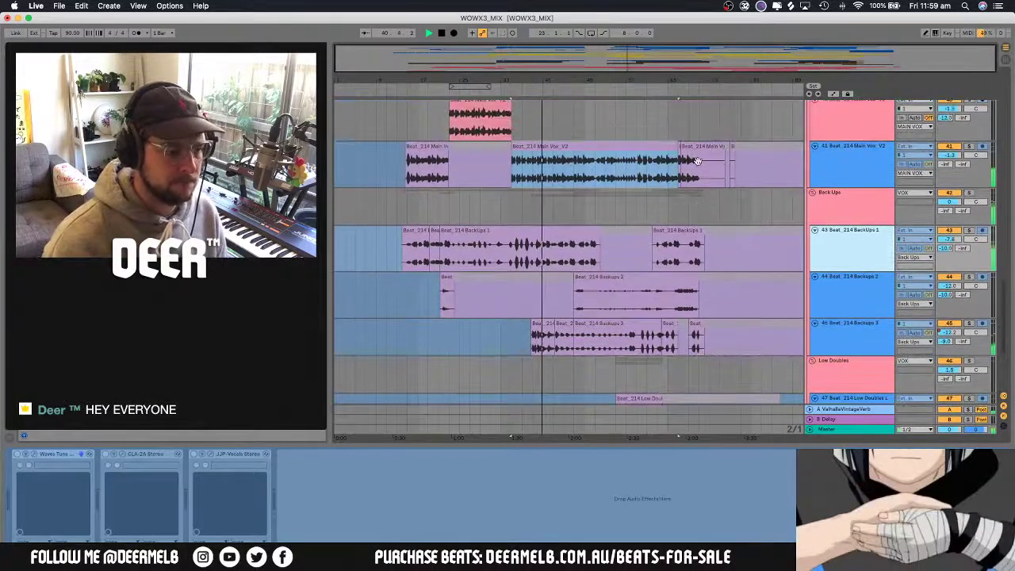
Play the vocals from the long Backups 2 clip on track 44, show that track's effects and stop playback
{"action": "left_click", "coordinate": [603, 281]}
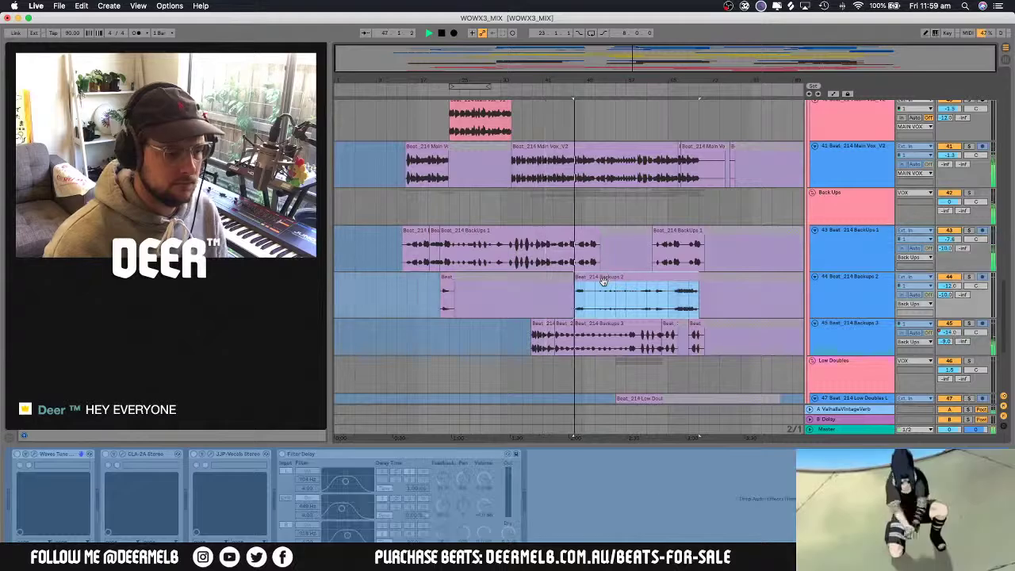
{"action": "left_click", "coordinate": [776, 286]}
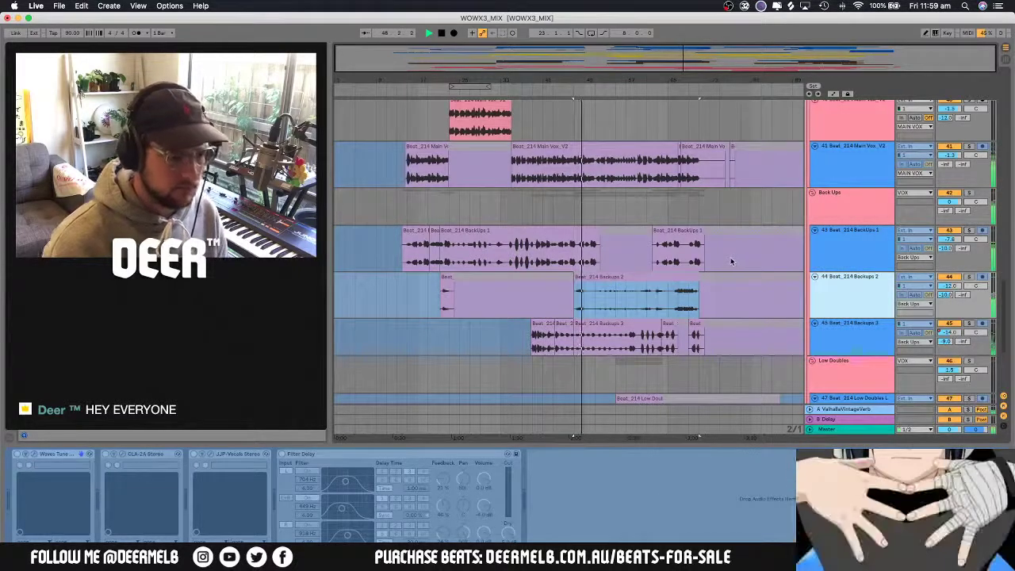
{"action": "scroll", "coordinate": [730, 261], "scroll_direction": "down", "scroll_amount": 3}
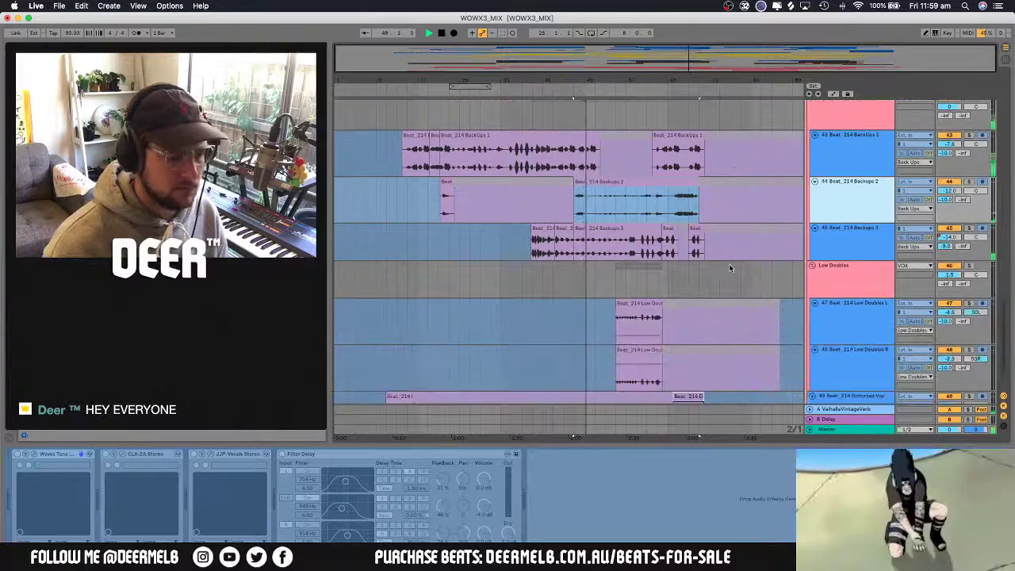
{"action": "scroll", "coordinate": [731, 268], "scroll_direction": "down", "scroll_amount": 1}
{"action": "scroll", "coordinate": [729, 269], "scroll_direction": "up", "scroll_amount": 4}
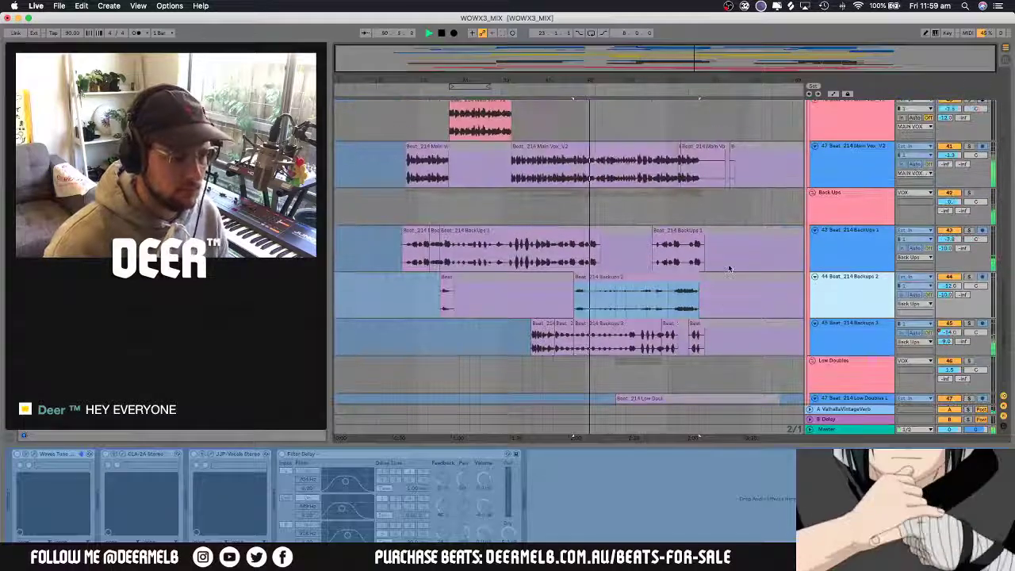
{"action": "key", "text": "space"}
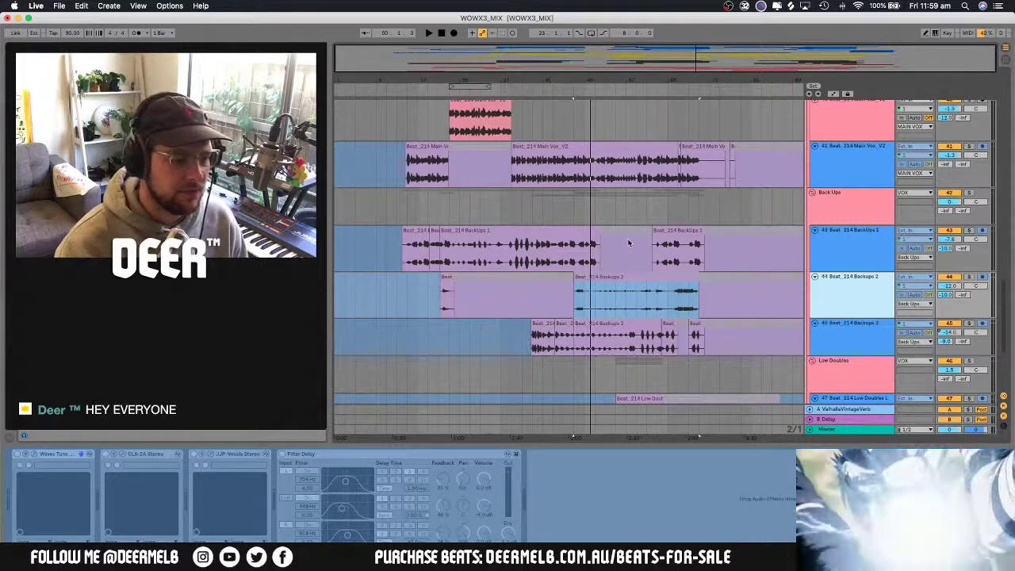
Audition the vocals from the Low Doubles L clip on track 47, resume for a second listen and stop playback
{"action": "scroll", "coordinate": [629, 244], "scroll_direction": "down", "scroll_amount": 5}
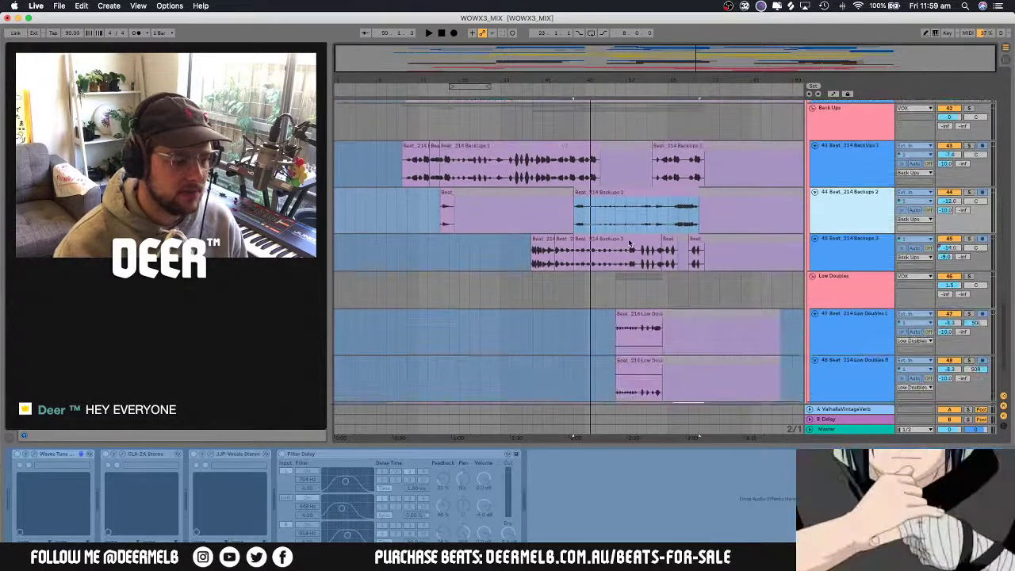
{"action": "scroll", "coordinate": [629, 244], "scroll_direction": "down", "scroll_amount": 1}
{"action": "left_click", "coordinate": [639, 258]}
{"action": "key", "text": "space"}
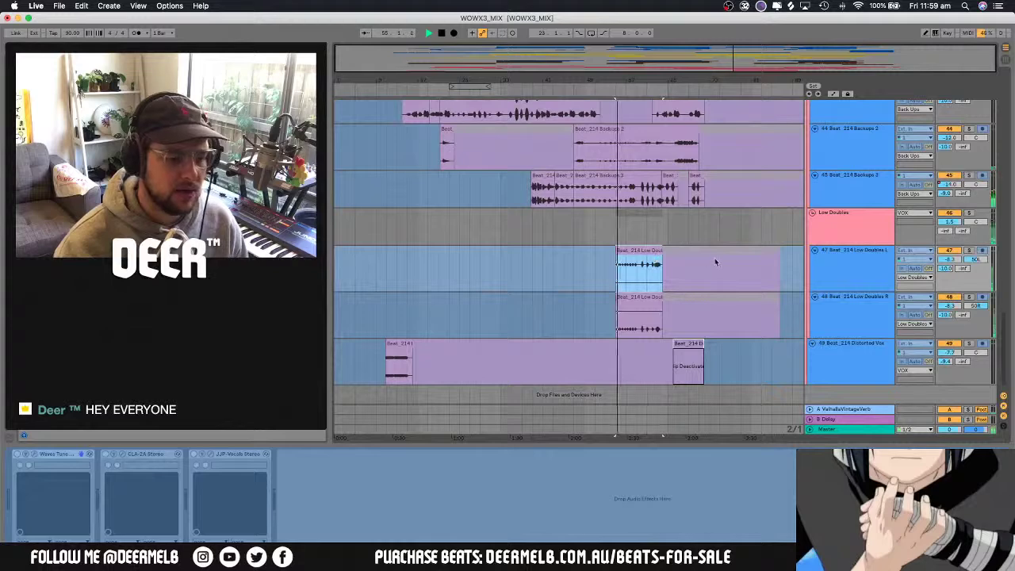
{"action": "key", "text": "space"}
{"action": "scroll", "coordinate": [673, 256], "scroll_direction": "up", "scroll_amount": 6}
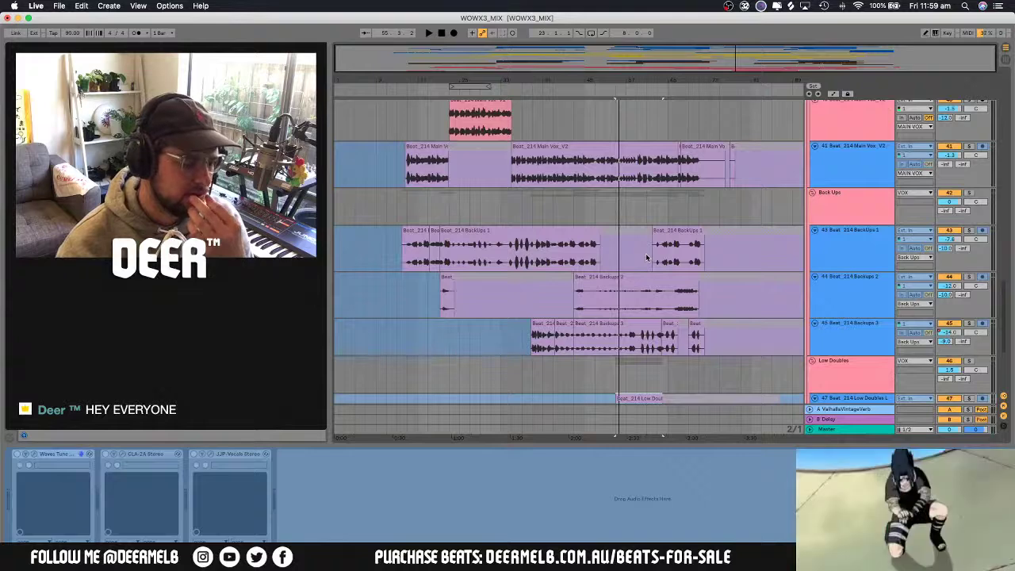
{"action": "scroll", "coordinate": [646, 258], "scroll_direction": "down", "scroll_amount": 6}
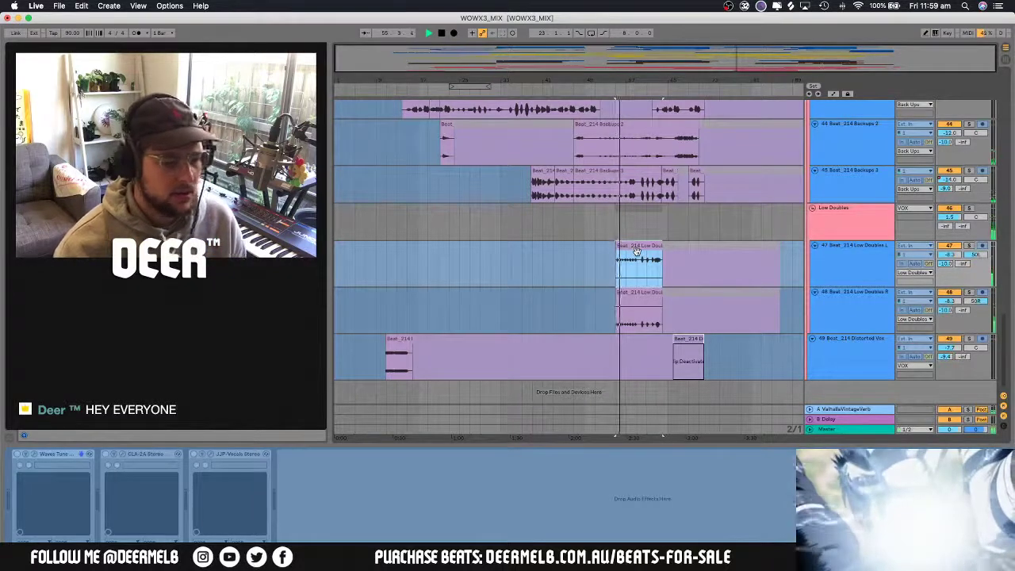
{"action": "key", "text": "space"}
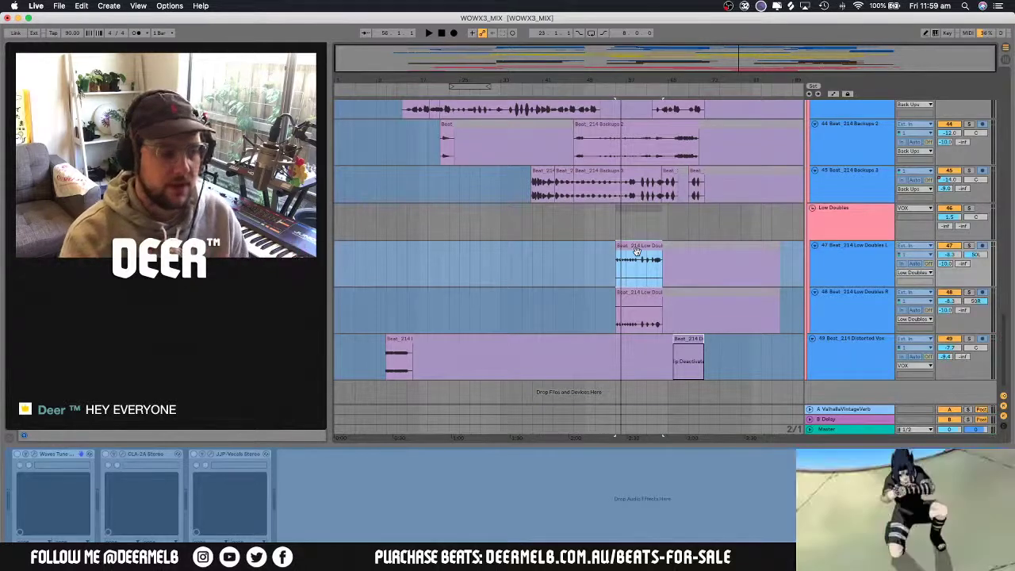
Play the vocals from the louder end section of the Backups 2 clip on track 44 and stop playback
{"action": "scroll", "coordinate": [794, 275], "scroll_direction": "up", "scroll_amount": 5}
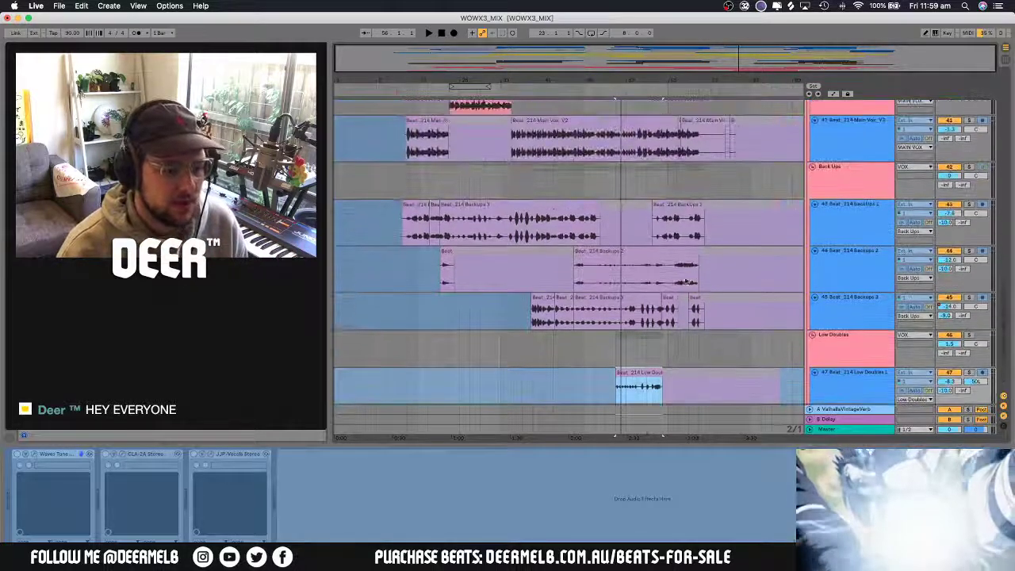
{"action": "left_click", "coordinate": [678, 277]}
{"action": "key", "text": "space"}
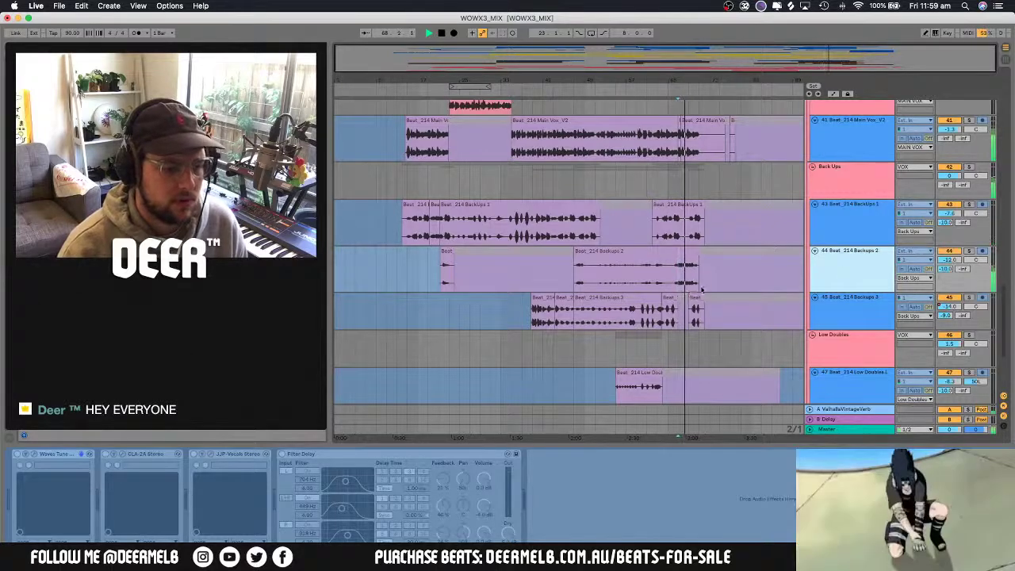
{"action": "scroll", "coordinate": [701, 291], "scroll_direction": "down", "scroll_amount": 5}
{"action": "key", "text": "space"}
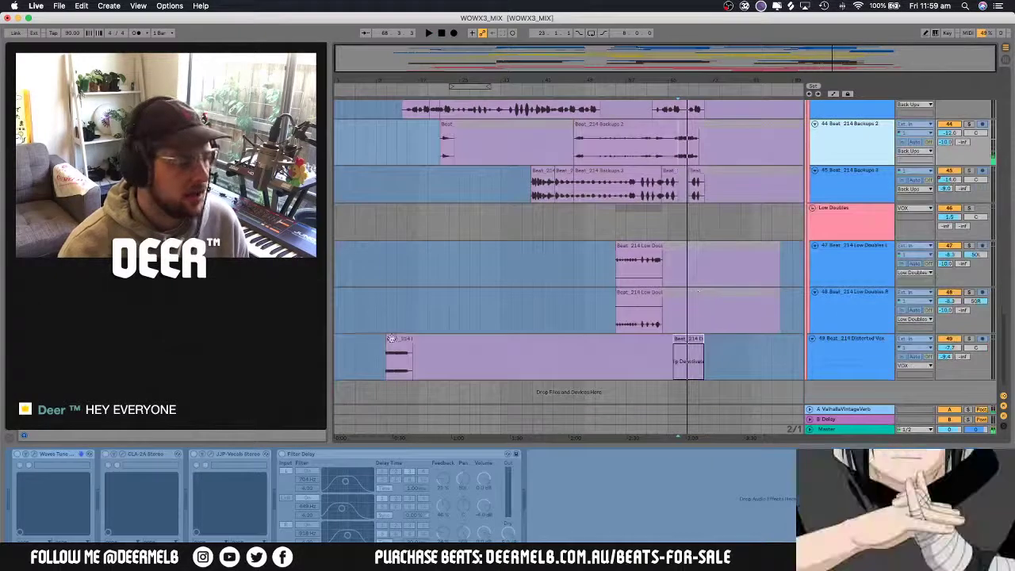
Audition the first clip on Distorted Vox track 49 and flatten the frozen track
{"action": "left_click", "coordinate": [391, 339]}
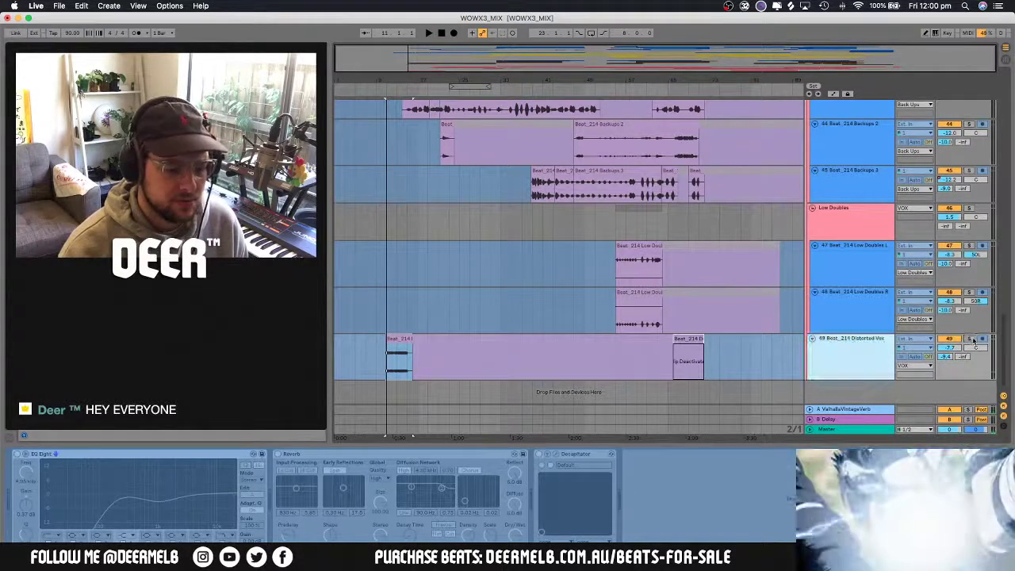
{"action": "key", "text": "space"}
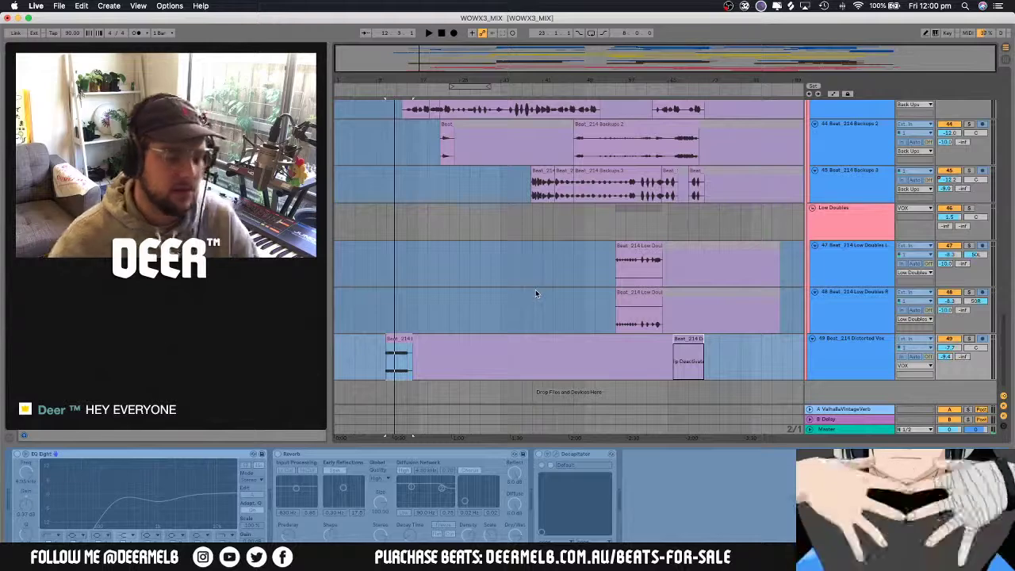
{"action": "right_click", "coordinate": [831, 349]}
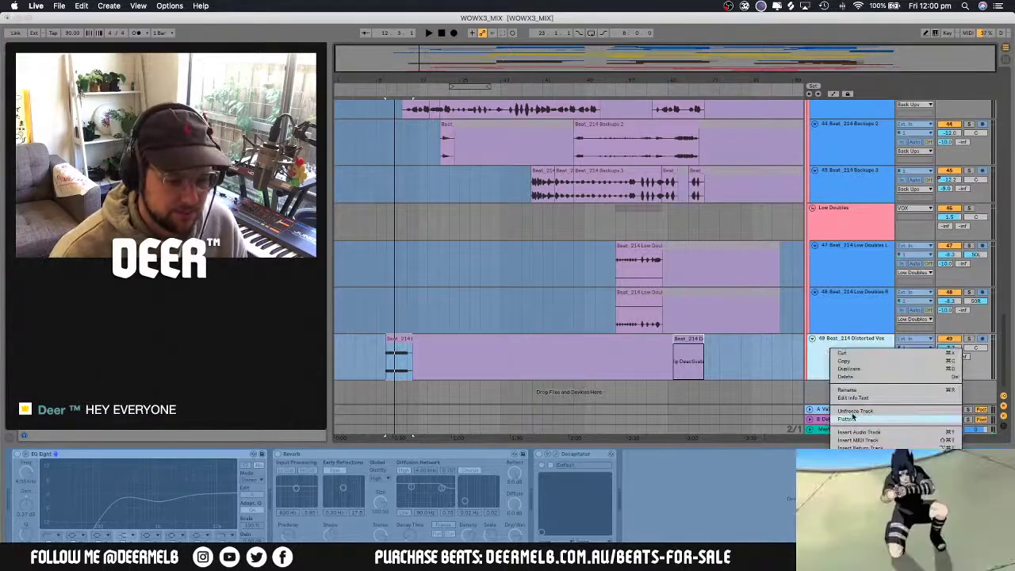
{"action": "double_click", "coordinate": [393, 344]}
{"action": "key", "text": "shift+Tab"}
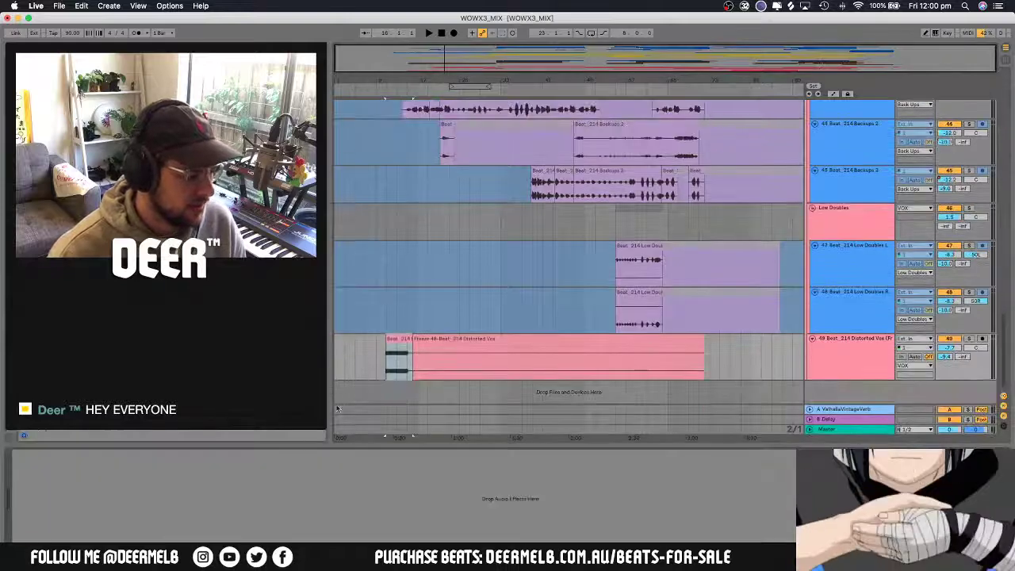
{"action": "double_click", "coordinate": [400, 339]}
{"action": "key", "text": "shift+Tab"}
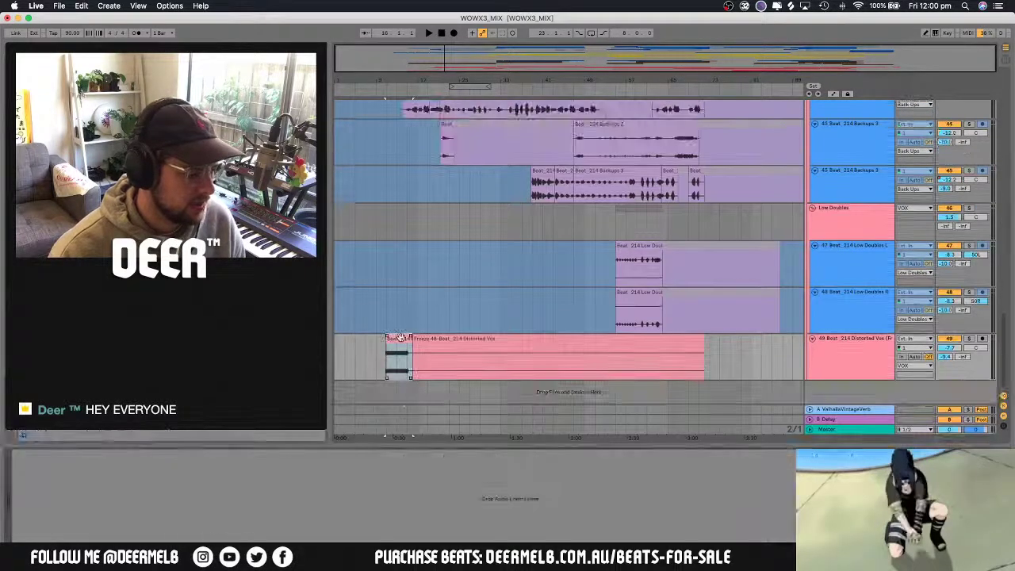
Solo Distorted Vox track 49, play its short opening clip and stop playback
{"action": "key", "text": "space"}
{"action": "left_click", "coordinate": [855, 352]}
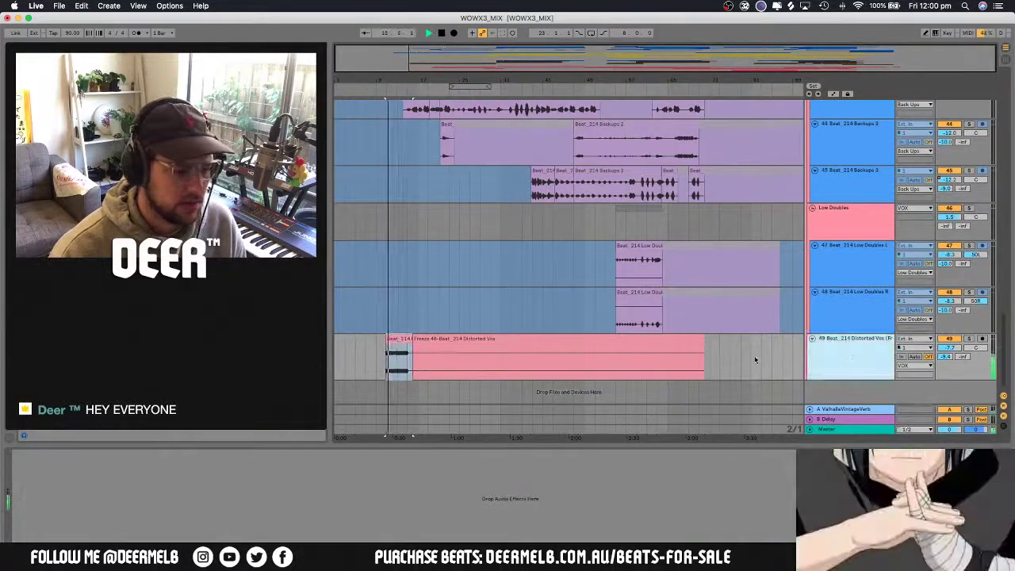
{"action": "left_click", "coordinate": [970, 339]}
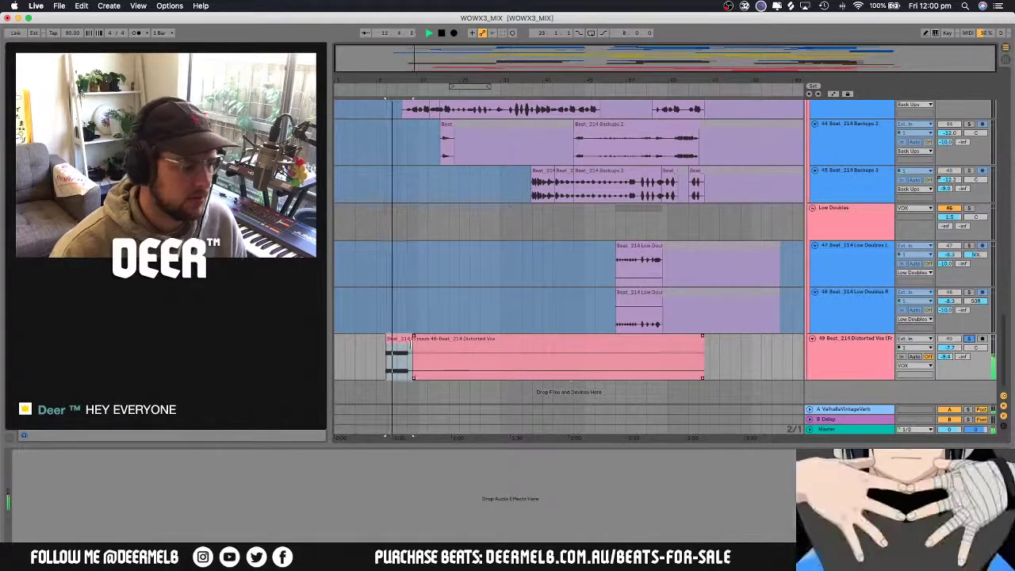
{"action": "left_click", "coordinate": [401, 349]}
{"action": "key", "text": "space"}
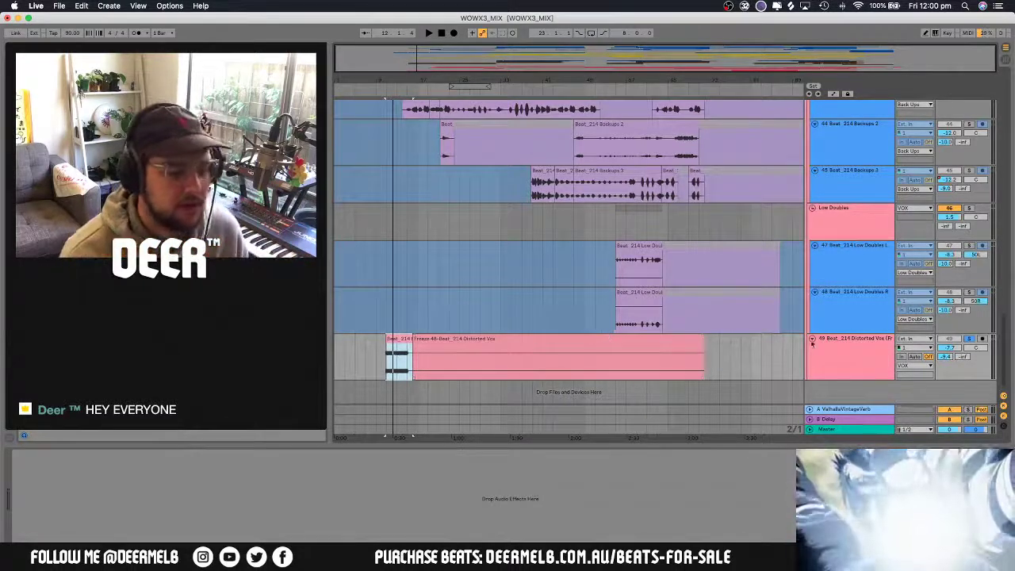
{"action": "left_click", "coordinate": [854, 342]}
{"action": "scroll", "coordinate": [502, 336], "scroll_direction": "up", "scroll_amount": 5}
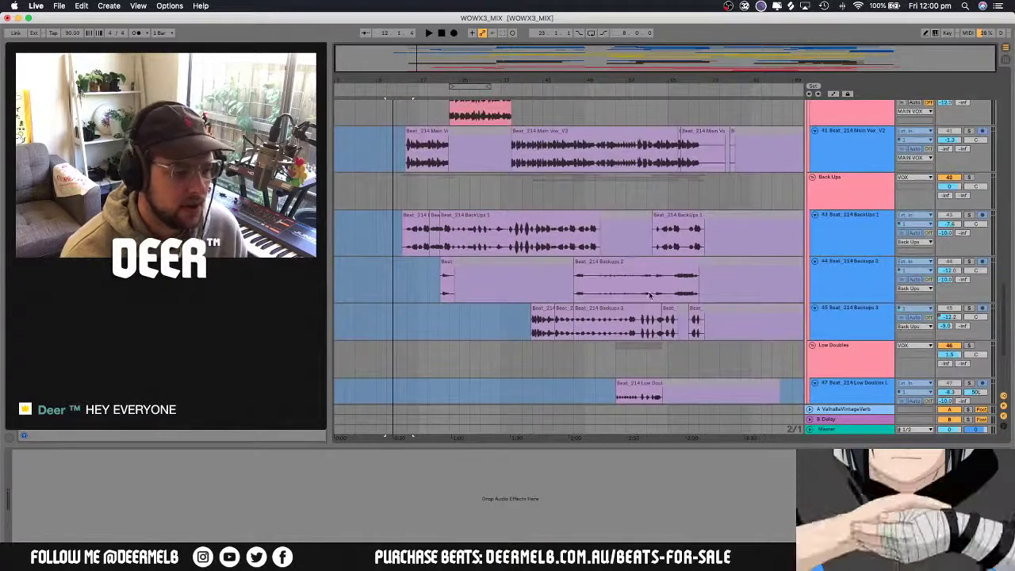
Solo Backups 2 track 44, play the louder end section of its long clip, and stop playback
{"action": "left_click", "coordinate": [910, 263]}
{"action": "left_click", "coordinate": [968, 261]}
{"action": "key", "text": "space"}
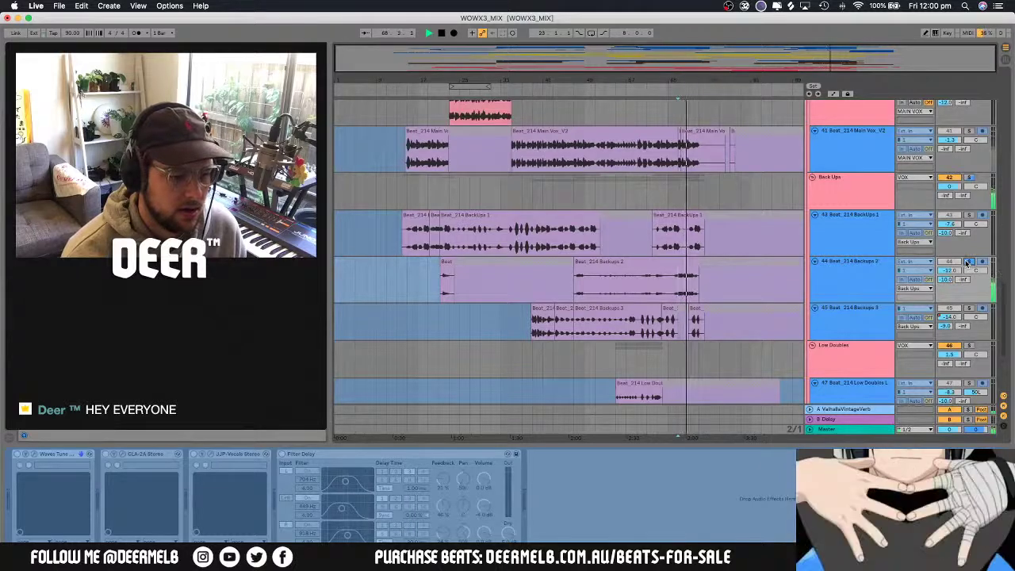
{"action": "key", "text": "space"}
{"action": "scroll", "coordinate": [585, 258], "scroll_direction": "down", "scroll_amount": 1}
Play Backups 2 track 44 soloed from the start of its long clip, clear the track's solo and stop playback
{"action": "left_click", "coordinate": [575, 262]}
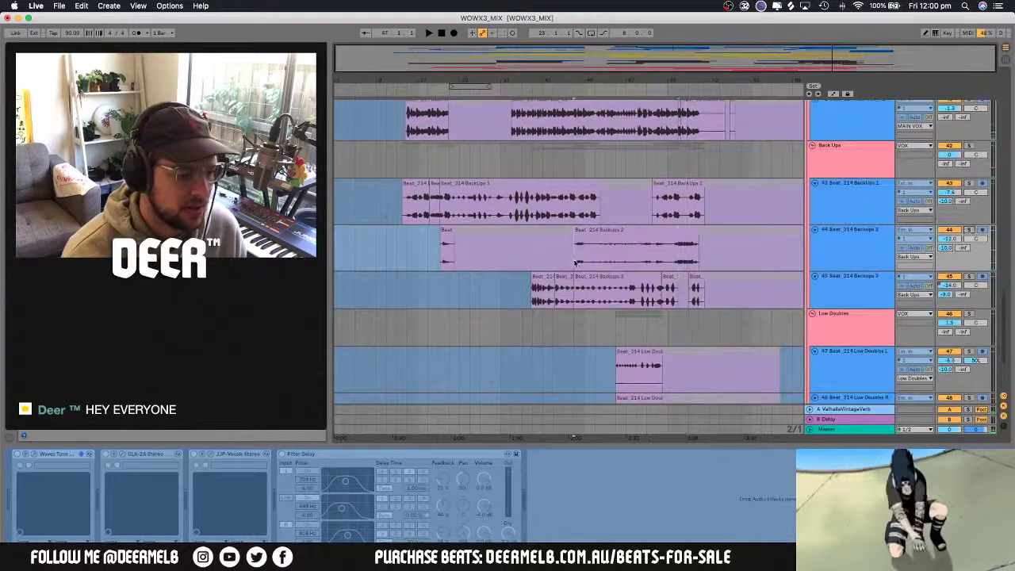
{"action": "left_click", "coordinate": [968, 230]}
{"action": "key", "text": "space"}
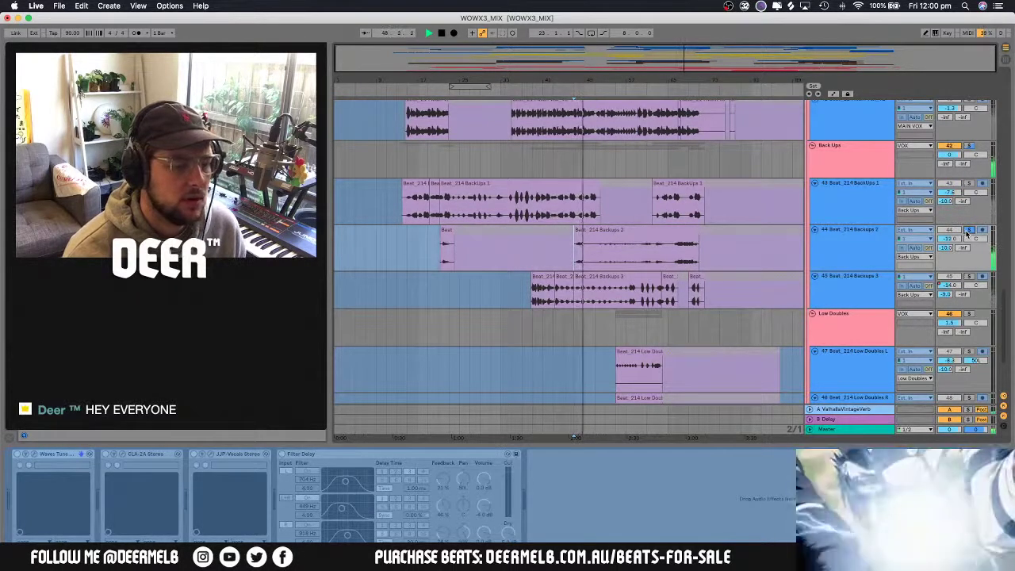
{"action": "left_click", "coordinate": [968, 230]}
{"action": "key", "text": "space"}
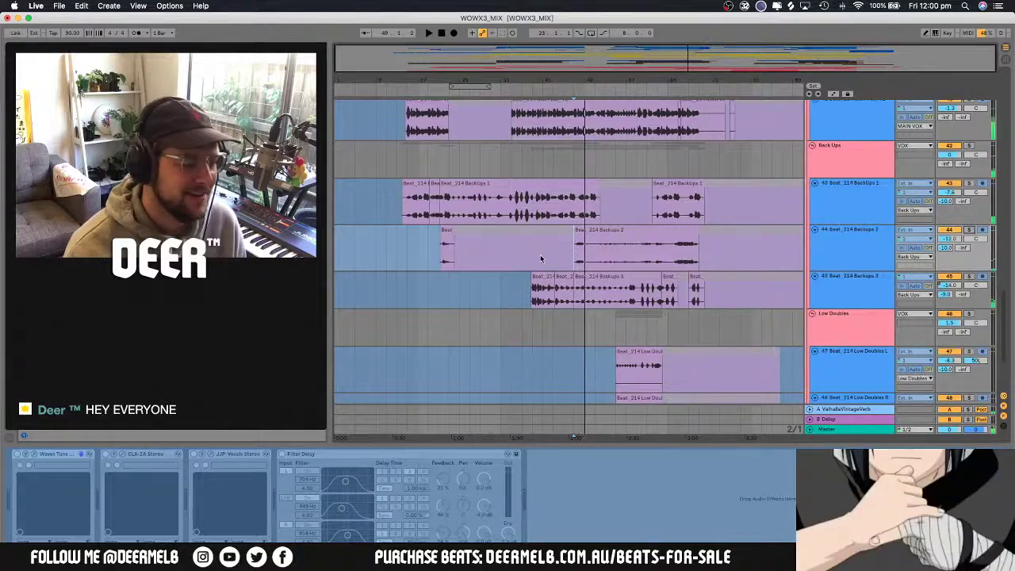
Play the short first clip of Backups 2 on track 44 in solo, stop playback and clear the solo
{"action": "left_click", "coordinate": [444, 235]}
{"action": "left_click", "coordinate": [968, 230]}
{"action": "key", "text": "space"}
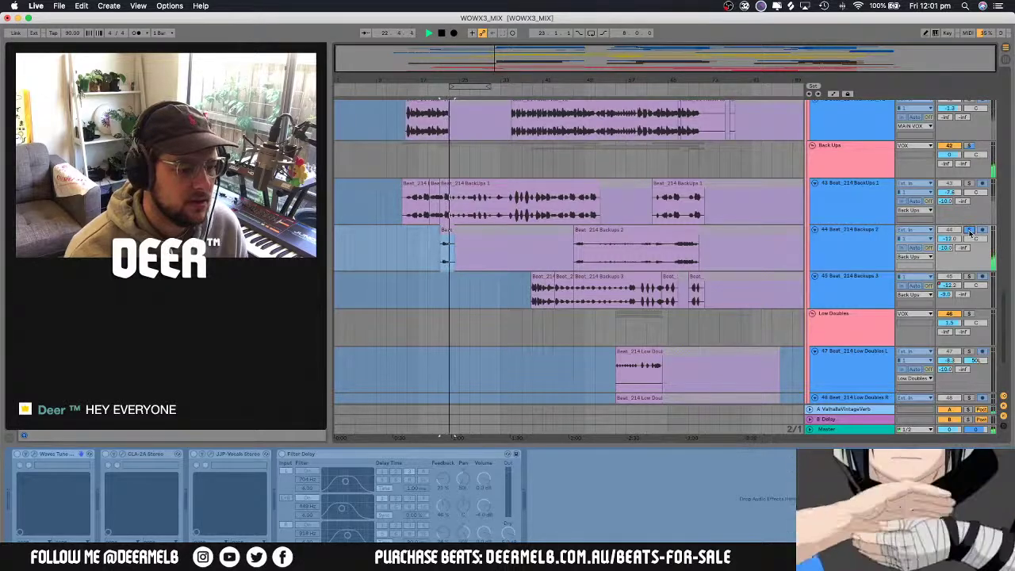
{"action": "left_click", "coordinate": [873, 235]}
{"action": "scroll", "coordinate": [515, 208], "scroll_direction": "down", "scroll_amount": 3}
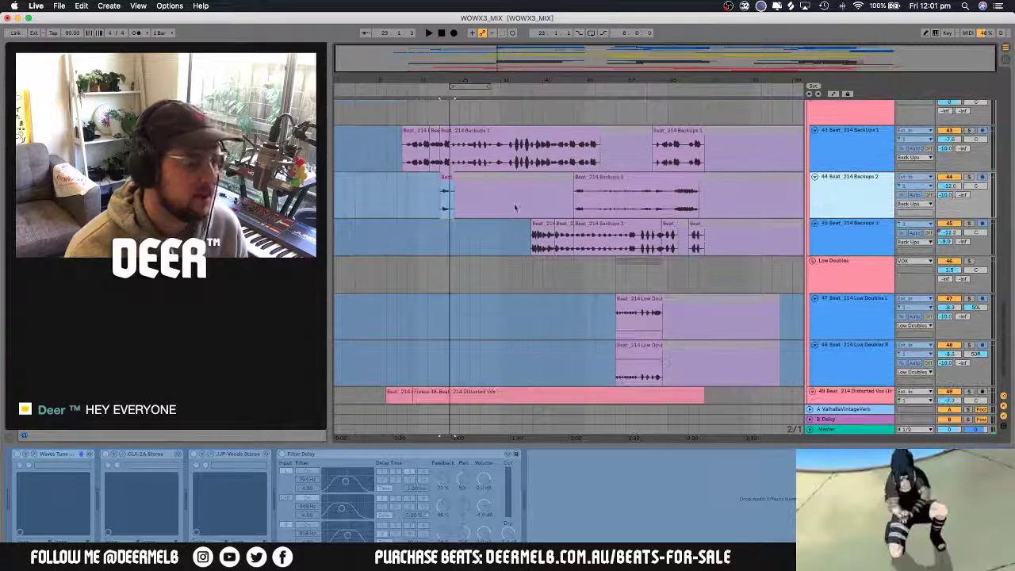
Flatten the frozen Backups 2 track 44
{"action": "right_click", "coordinate": [841, 194]}
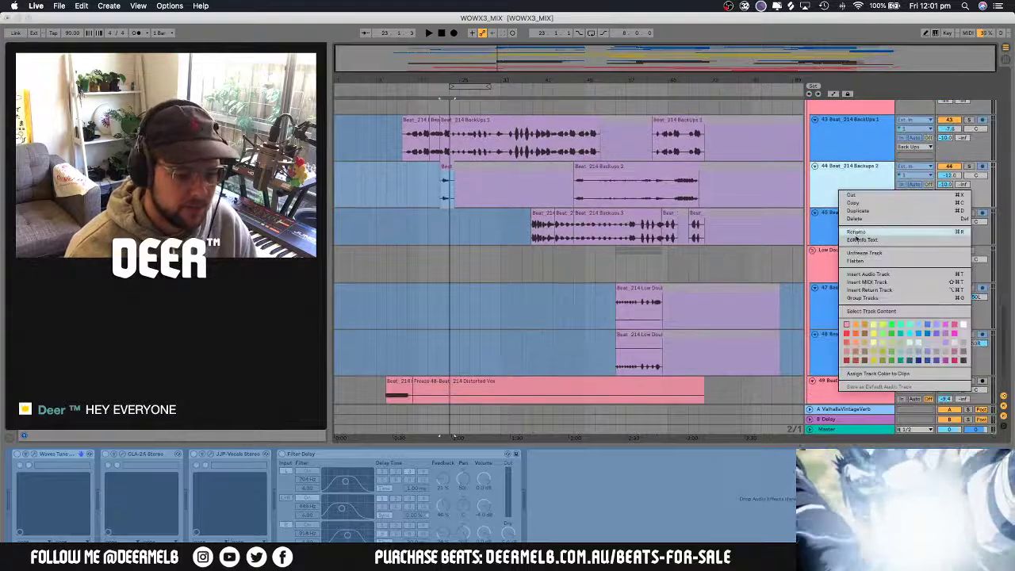
{"action": "left_click", "coordinate": [856, 262]}
Play the opening clip of Distorted Vox track 49 in solo
{"action": "scroll", "coordinate": [939, 320], "scroll_direction": "down", "scroll_amount": 2}
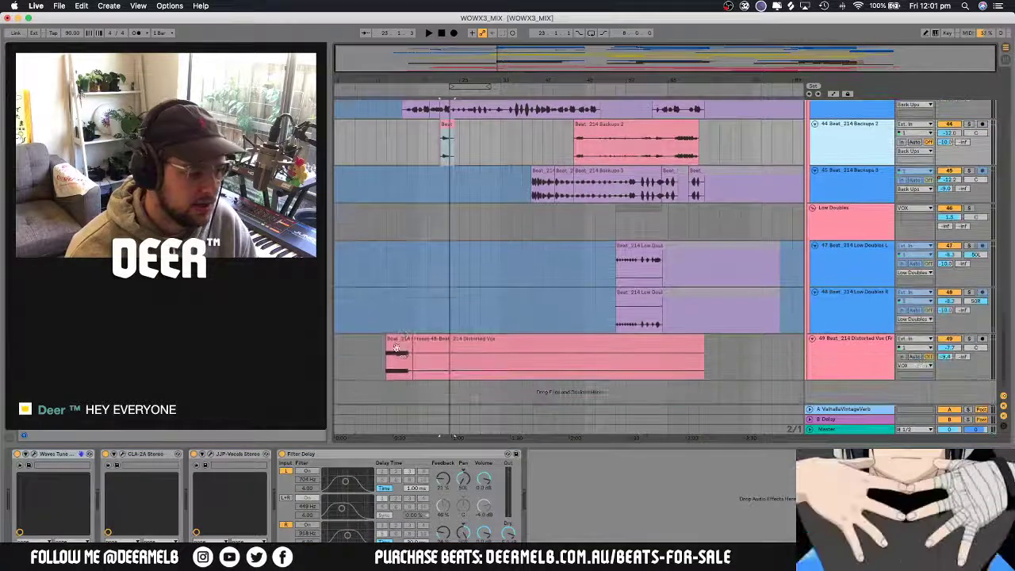
{"action": "left_click", "coordinate": [969, 339]}
{"action": "key", "text": "space"}
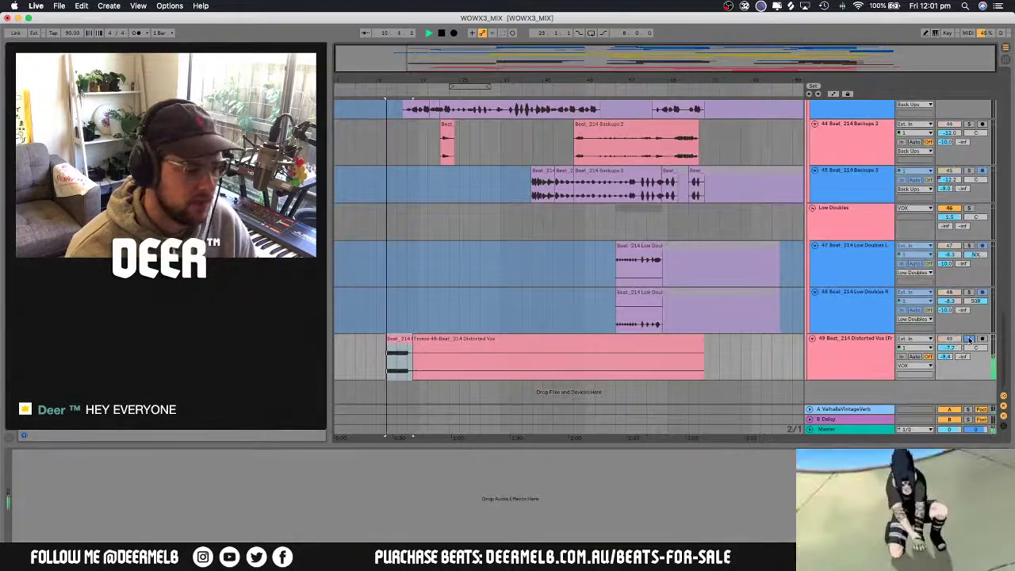
Insert an audio track below Distorted Vox and copy the short Backups 2 clip onto it, aligned with the start of the distorted clip
{"action": "left_click", "coordinate": [850, 343]}
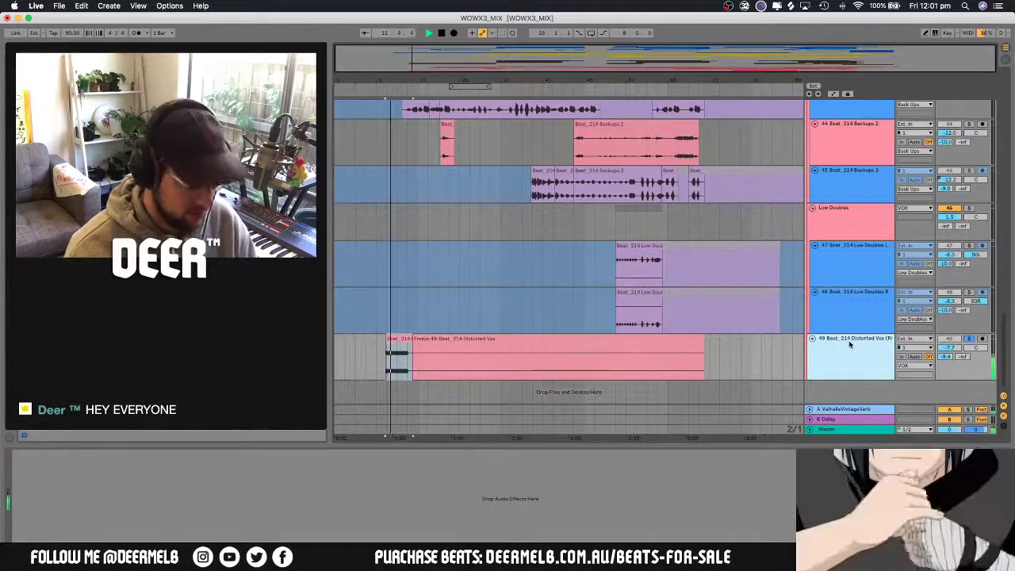
{"action": "key", "text": "super+t"}
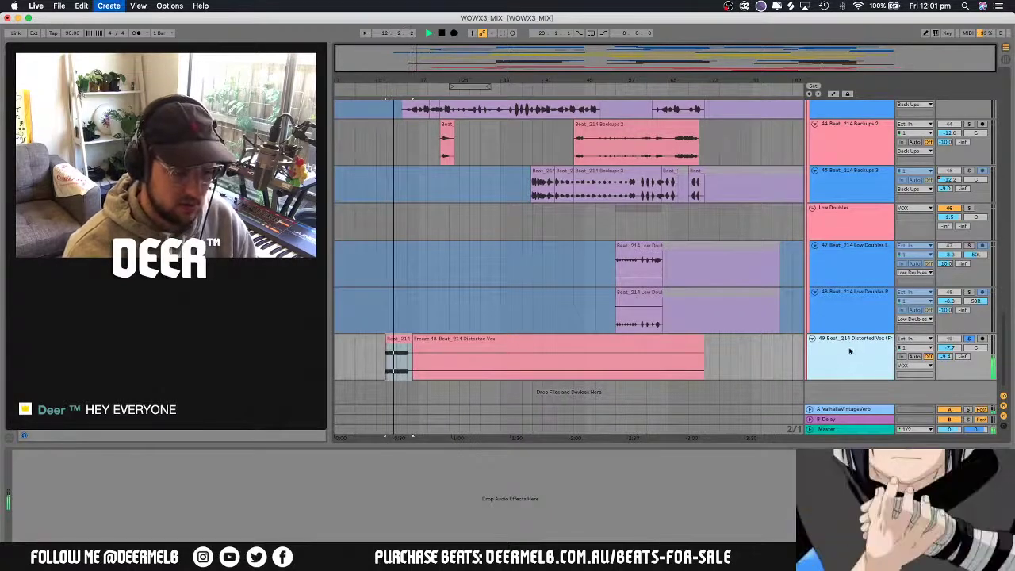
{"action": "key", "text": "space"}
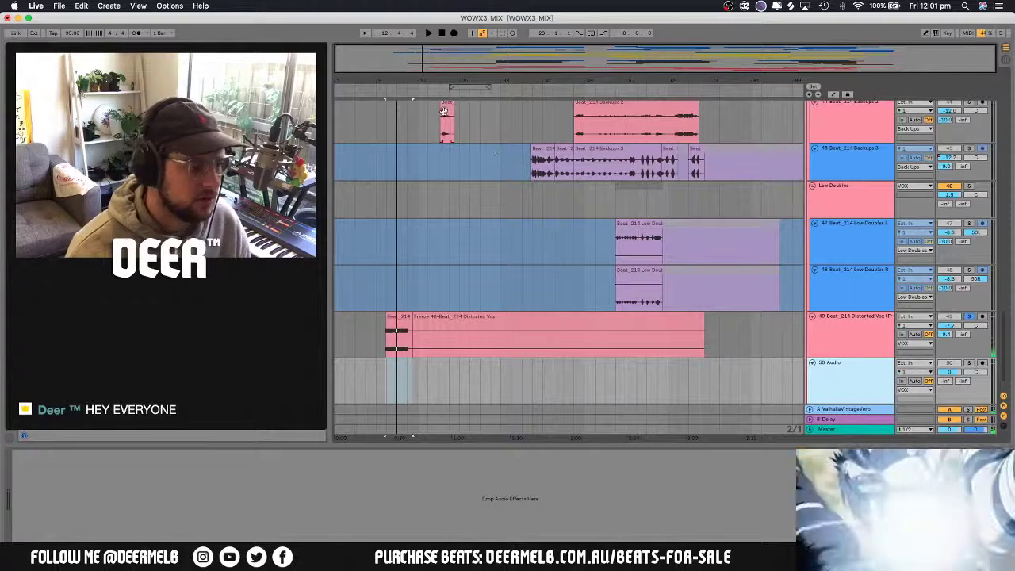
{"action": "left_click_drag", "start_coordinate": [444, 111], "coordinate": [391, 373]}
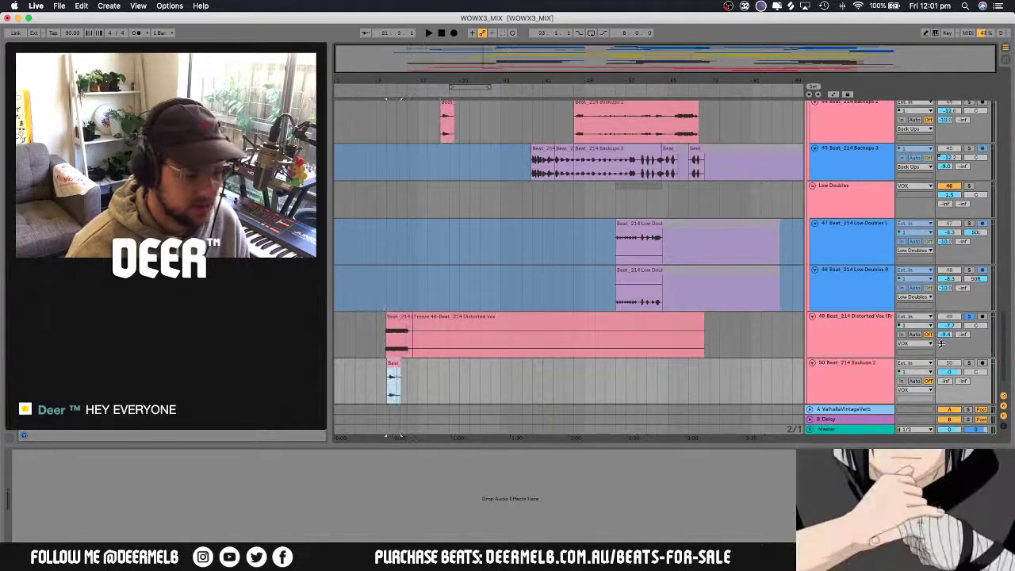
Play the copied Backups 2 clip on track 50 in solo and stop playback
{"action": "left_click", "coordinate": [969, 364]}
{"action": "left_click", "coordinate": [394, 363]}
{"action": "key", "text": "space"}
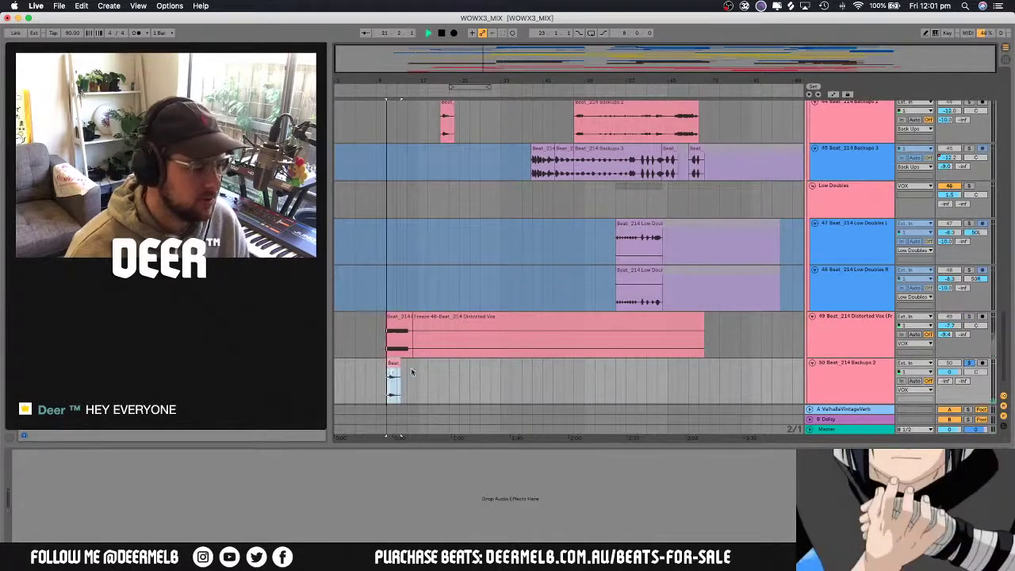
{"action": "key", "text": "space"}
Trim the silence from the start of the Backups 2 clip on track 50 and play the trimmed clip
{"action": "left_click_drag", "start_coordinate": [388, 80], "coordinate": [396, 148]}
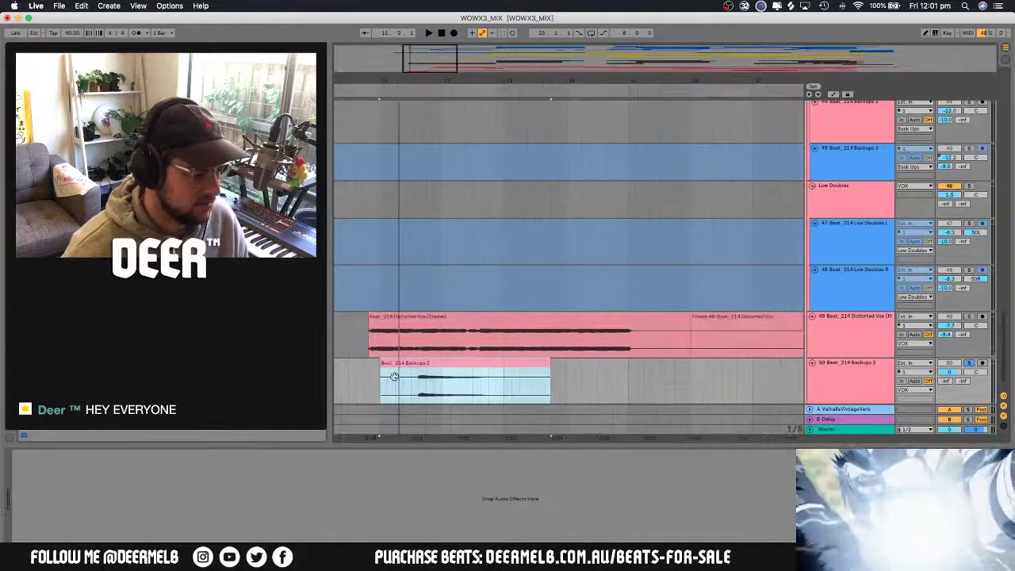
{"action": "left_click_drag", "start_coordinate": [385, 371], "coordinate": [419, 370]}
{"action": "key", "text": "space"}
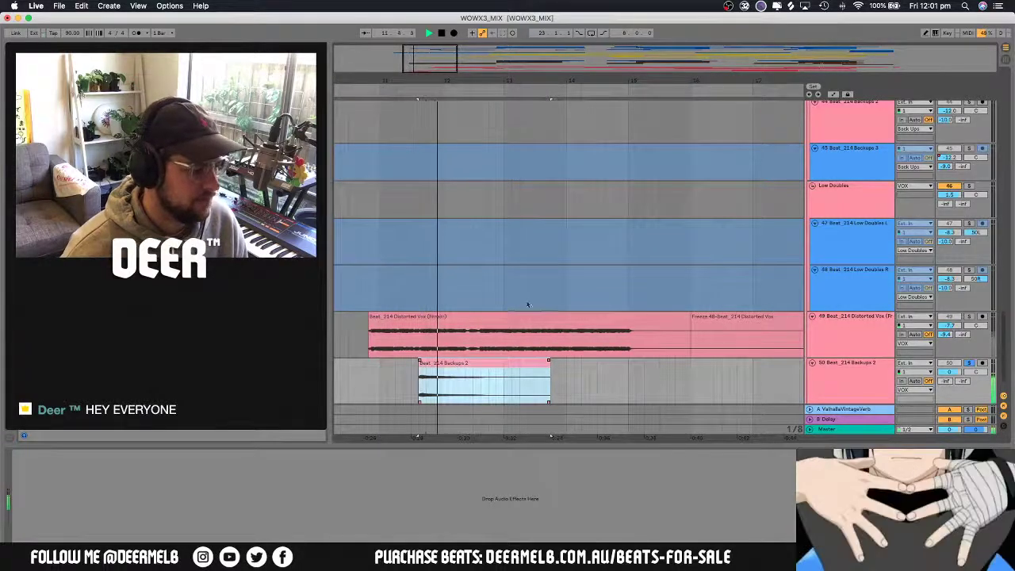
{"action": "left_click", "coordinate": [873, 380]}
{"action": "key", "text": "space"}
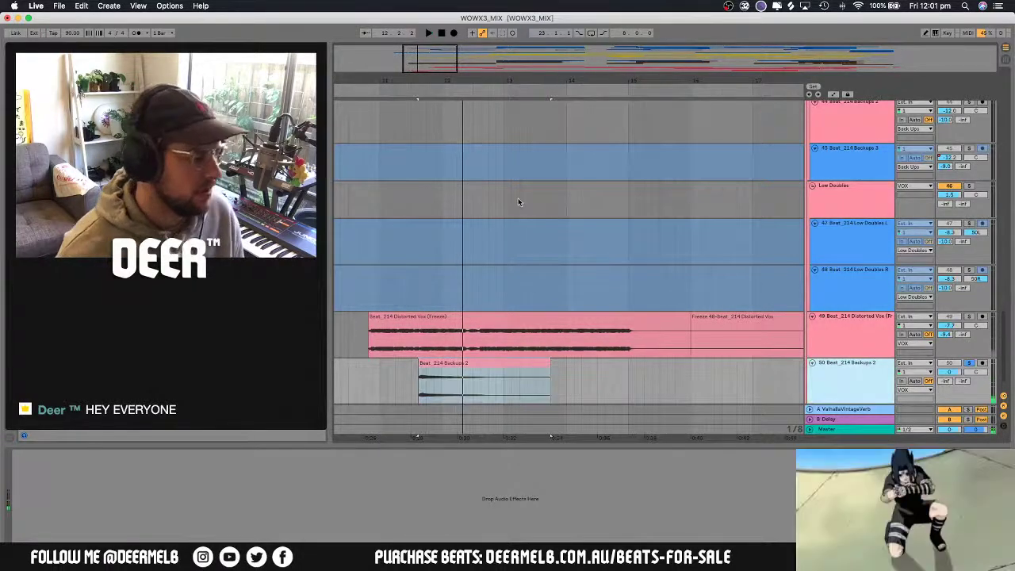
{"action": "scroll", "coordinate": [520, 206], "scroll_direction": "up", "scroll_amount": 5}
{"action": "scroll", "coordinate": [531, 190], "scroll_direction": "down", "scroll_amount": 6}
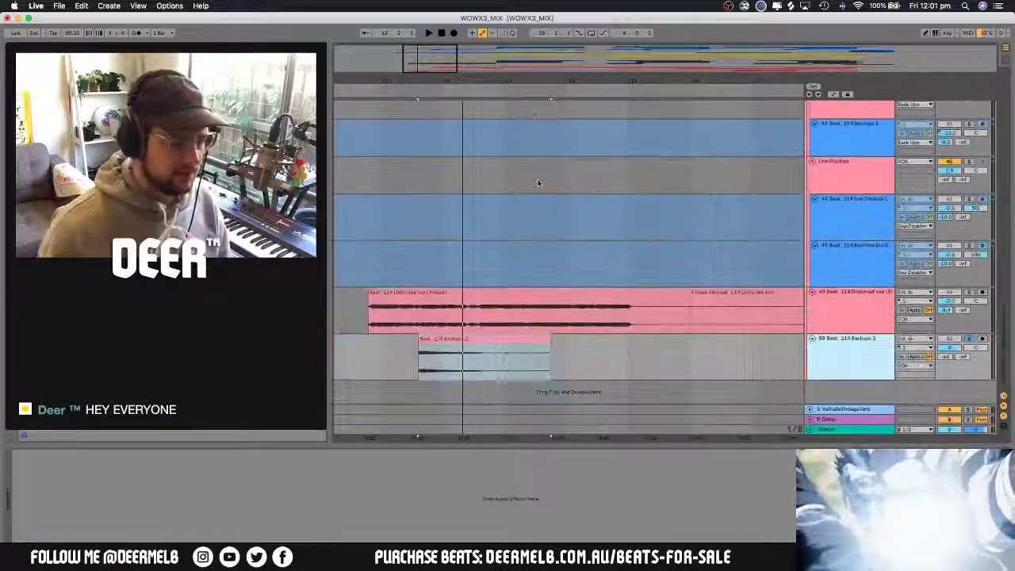
{"action": "left_click", "coordinate": [487, 343]}
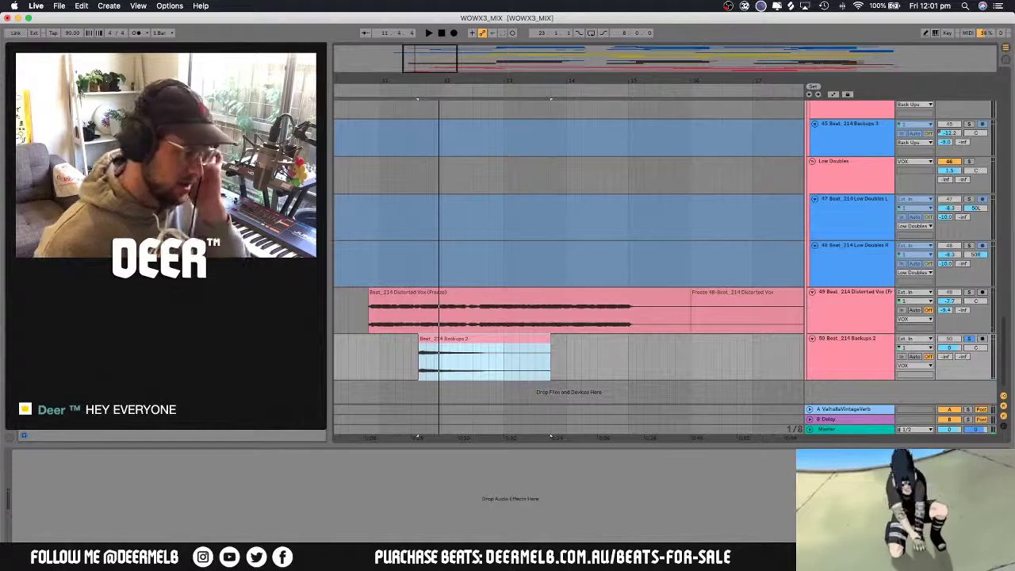
Compare the opening Distorted Vox clip on track 49 with the Backups 2 clip on track 50 by playing each in solo
{"action": "left_click", "coordinate": [560, 318]}
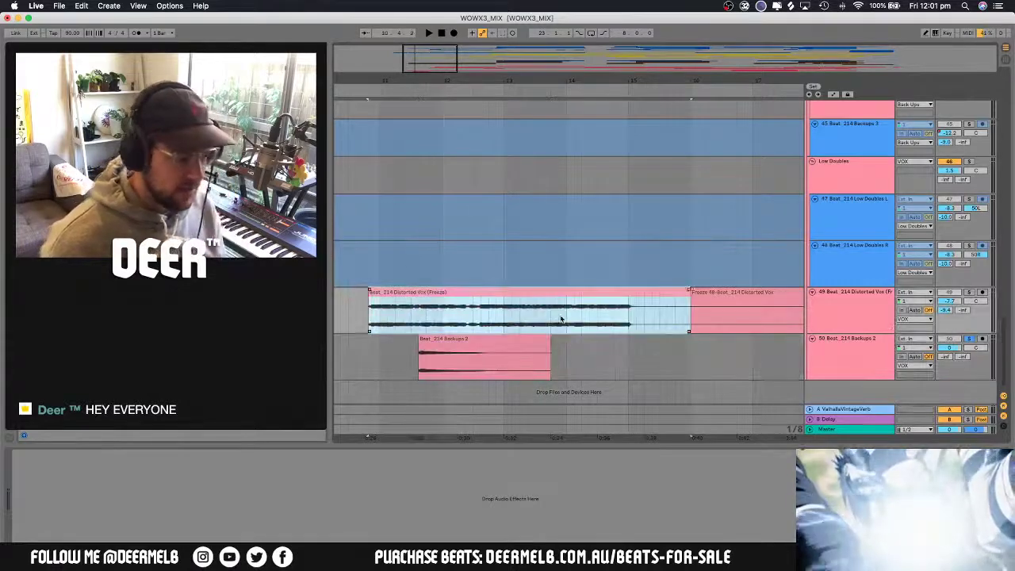
{"action": "left_click", "coordinate": [968, 293]}
{"action": "key", "text": "space"}
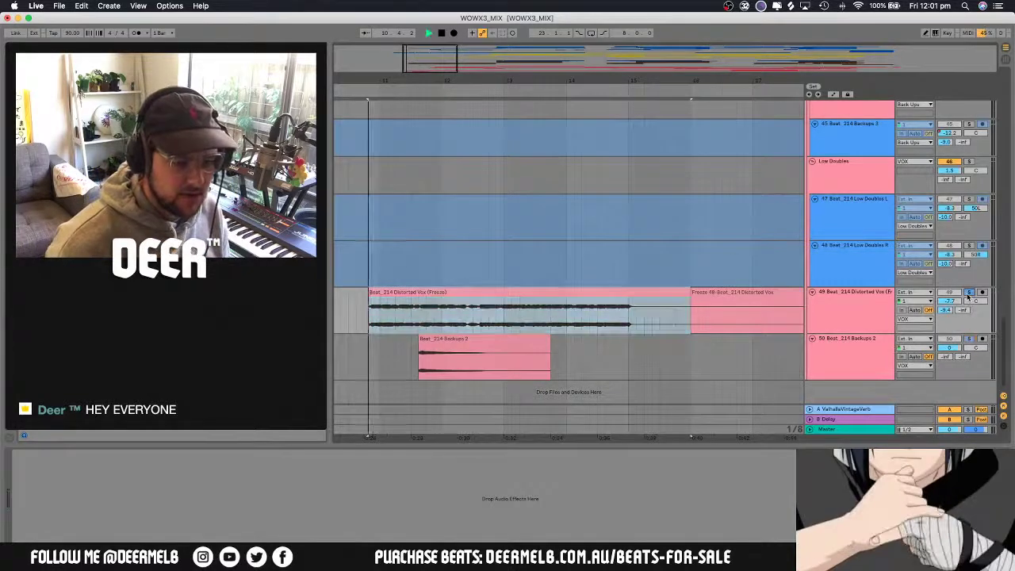
{"action": "left_click", "coordinate": [968, 339]}
{"action": "left_click", "coordinate": [503, 347]}
{"action": "key", "text": "space"}
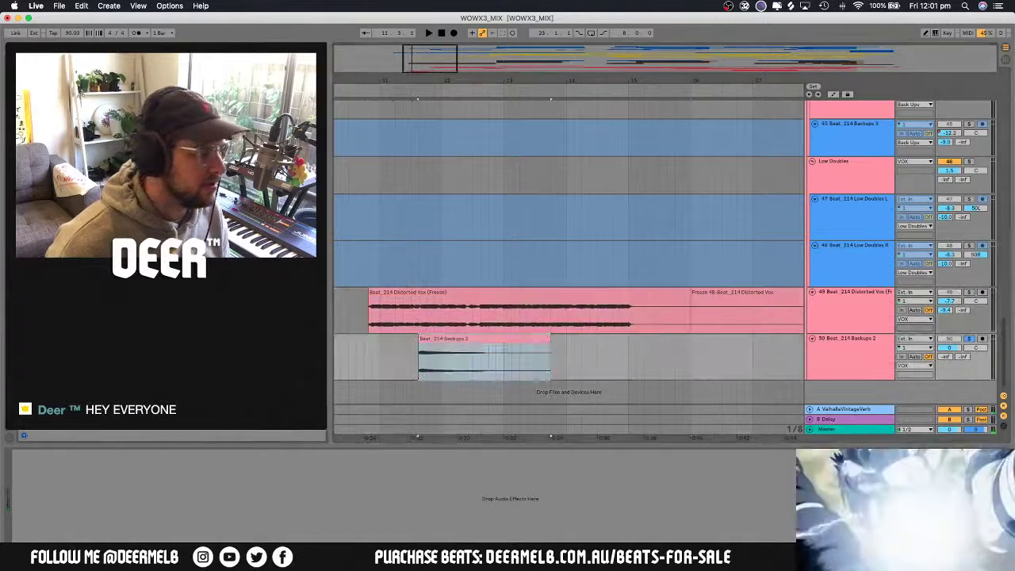
Add Waves Tune Real-Time Mono to track 50 and set its speed and note transition to 7 ms each
{"action": "left_click", "coordinate": [477, 341]}
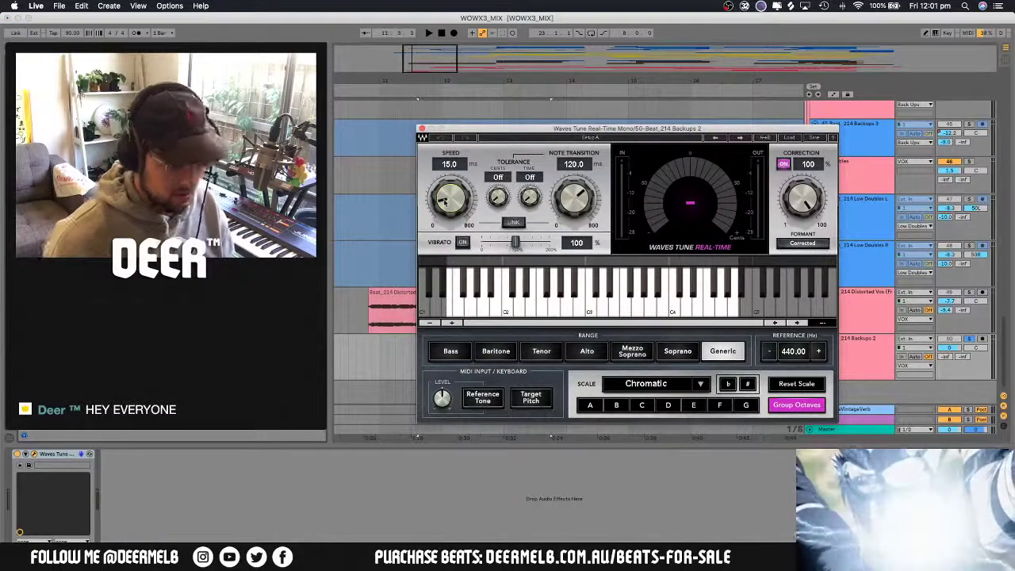
{"action": "left_click", "coordinate": [438, 165]}
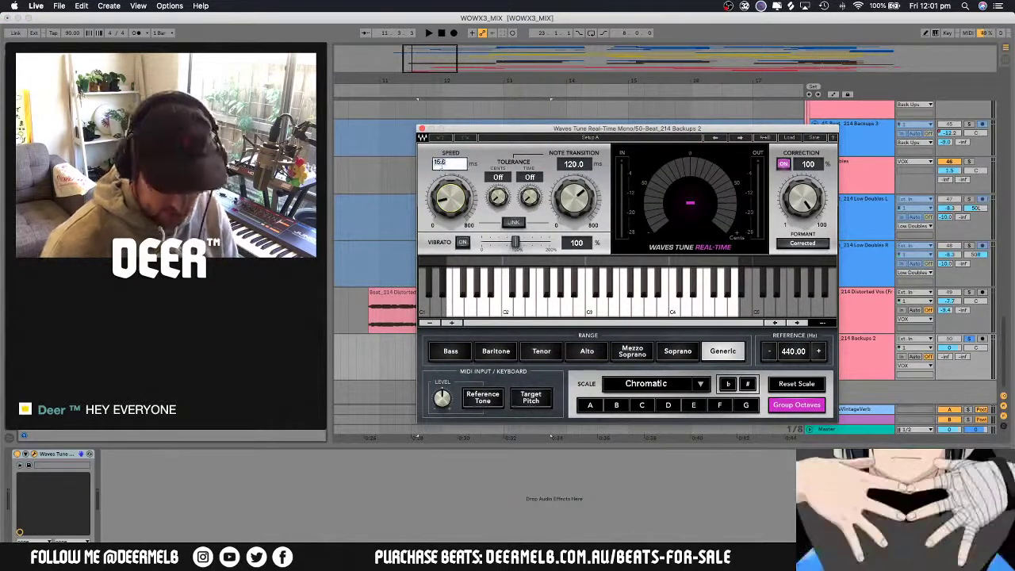
{"action": "type", "text": "7"}
{"action": "key", "text": "Return"}
{"action": "left_click", "coordinate": [587, 164]}
{"action": "type", "text": "7"}
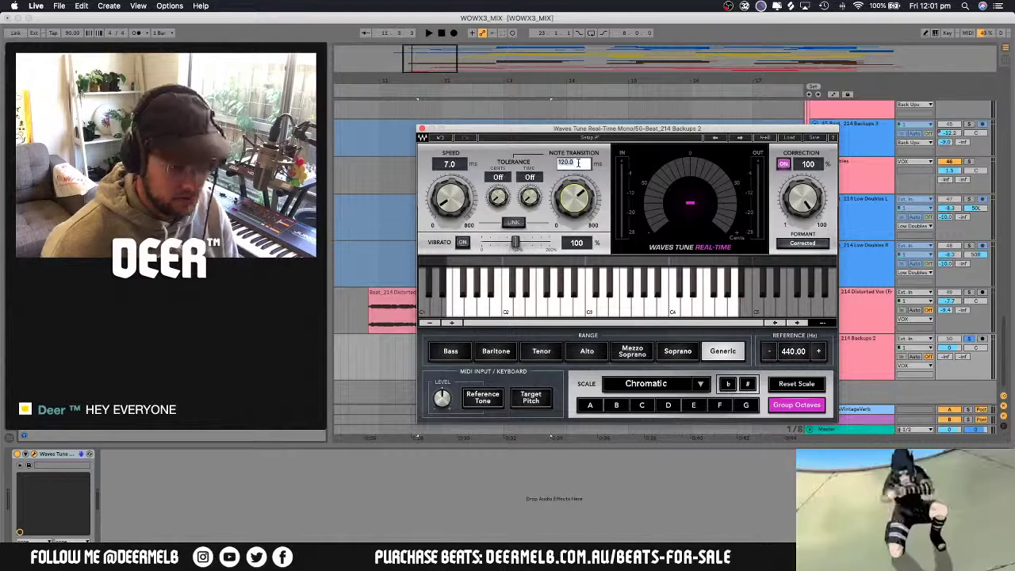
{"action": "key", "text": "Return"}
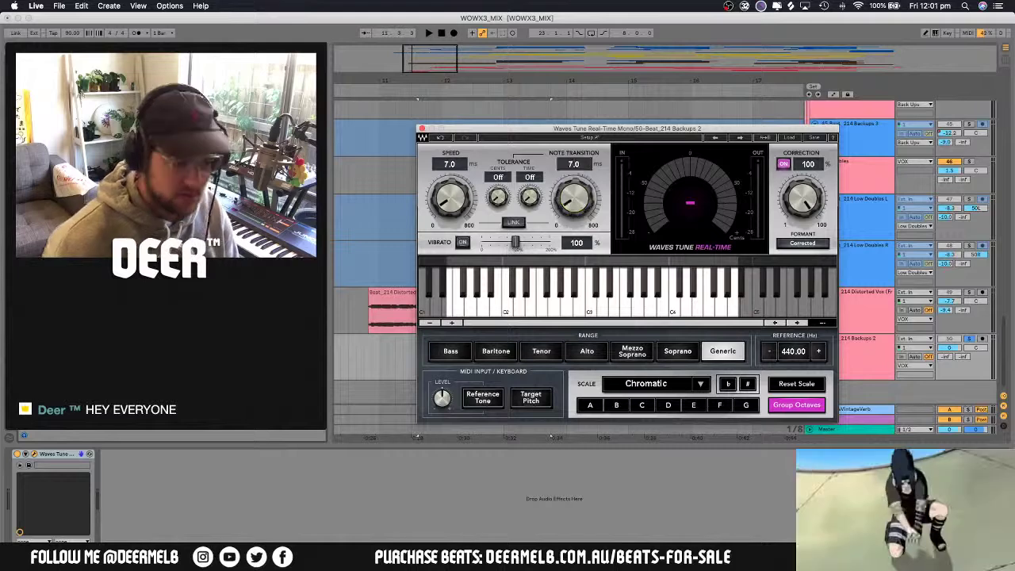
Set the Waves Tune scale to D Natural Minor, play the tuned clip and close the plugin window
{"action": "left_click", "coordinate": [668, 407]}
{"action": "scroll", "coordinate": [651, 384], "scroll_direction": "down", "scroll_amount": 2}
{"action": "key", "text": "space"}
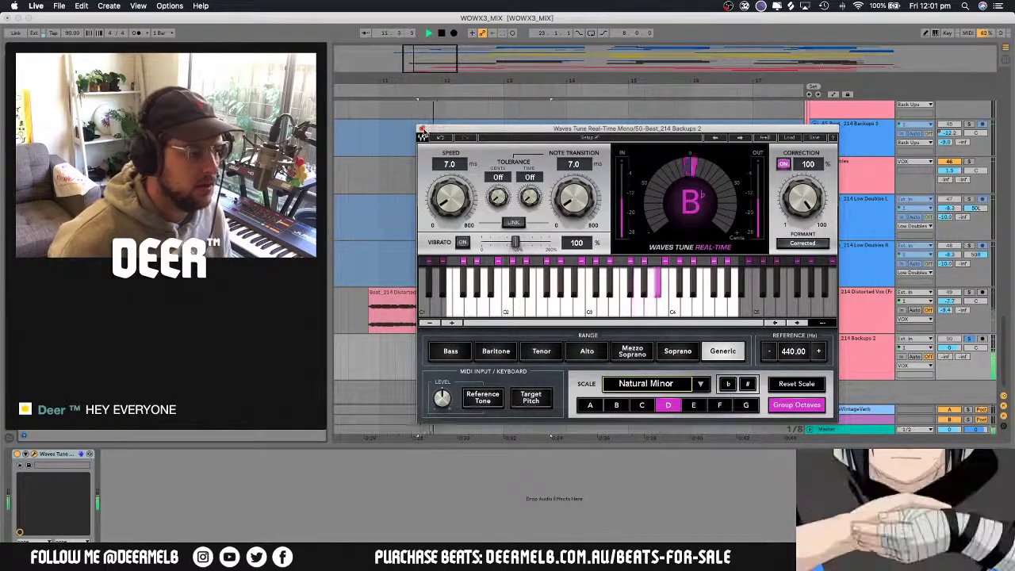
{"action": "left_click", "coordinate": [422, 128]}
Play the tuned Backups 2 clip on track 50 and switch the solo to Distorted Vox track 49 for comparison
{"action": "left_click", "coordinate": [480, 338]}
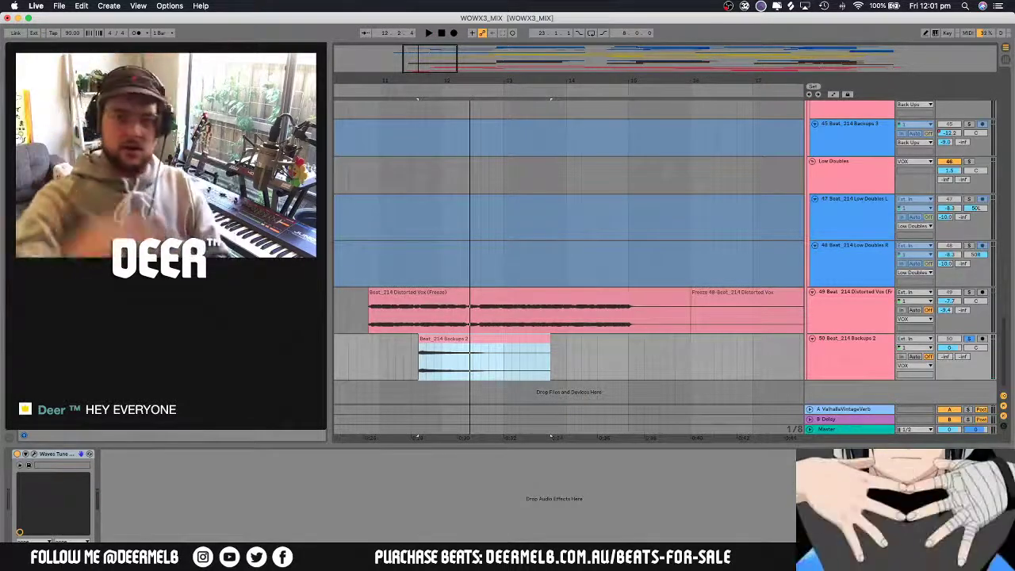
{"action": "key", "text": "space"}
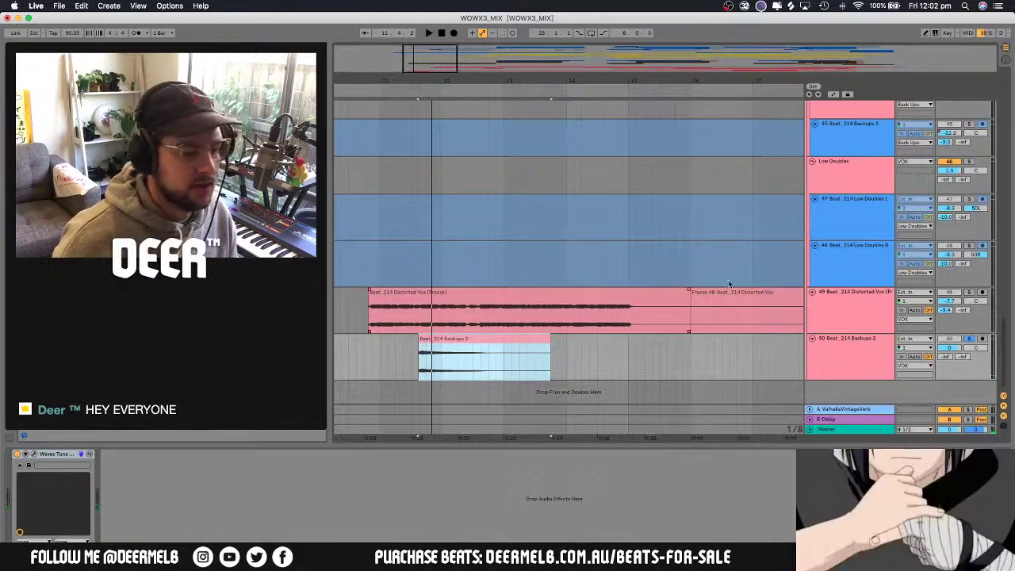
{"action": "left_click", "coordinate": [971, 294]}
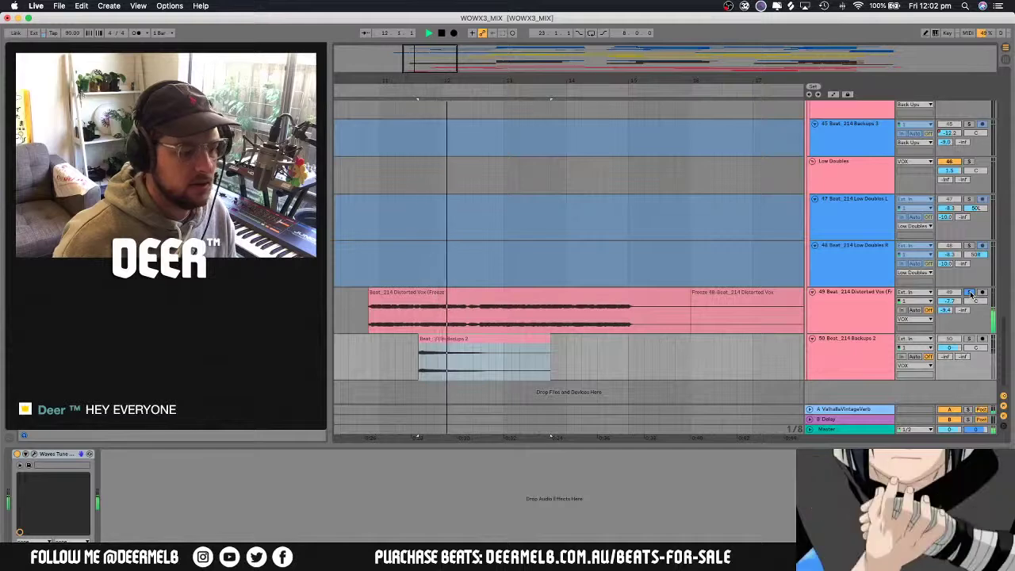
Try transposing the Backups 2 clip on track 50 down 12 semitones in Beats mode, audition it in solo and undo the change
{"action": "double_click", "coordinate": [517, 336]}
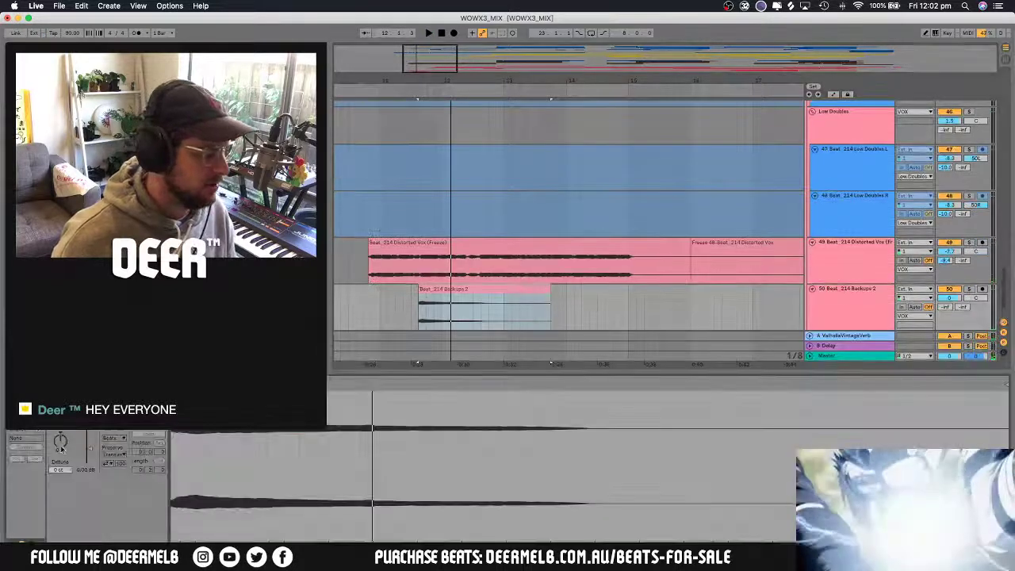
{"action": "left_click_drag", "start_coordinate": [61, 449], "coordinate": [62, 476]}
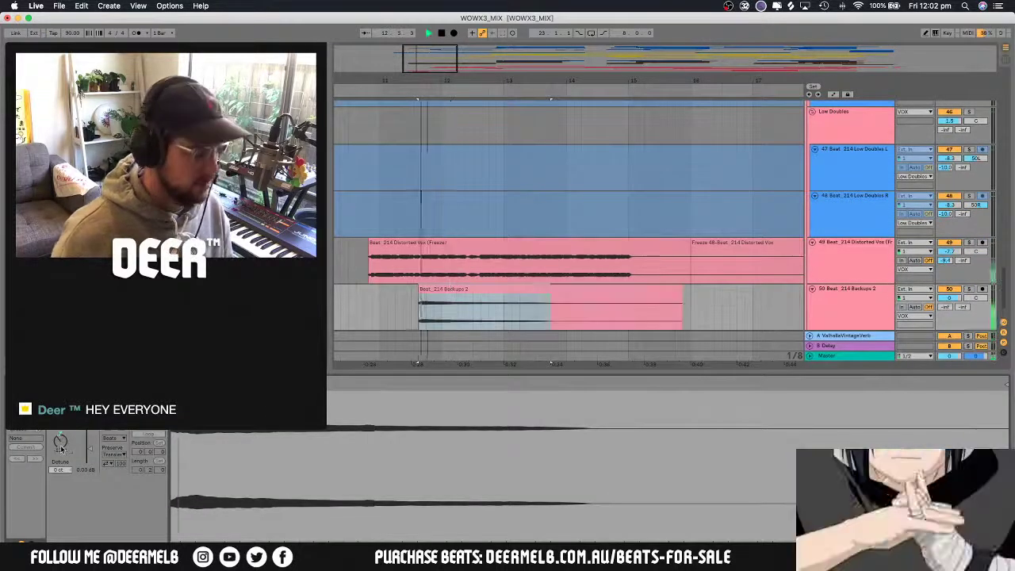
{"action": "left_click", "coordinate": [968, 289]}
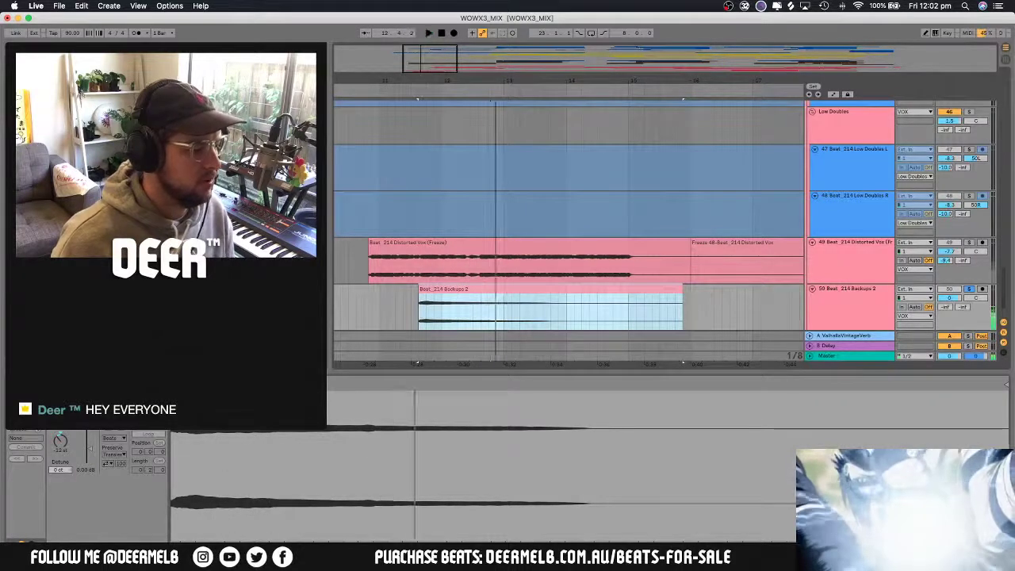
{"action": "key", "text": "super+z"}
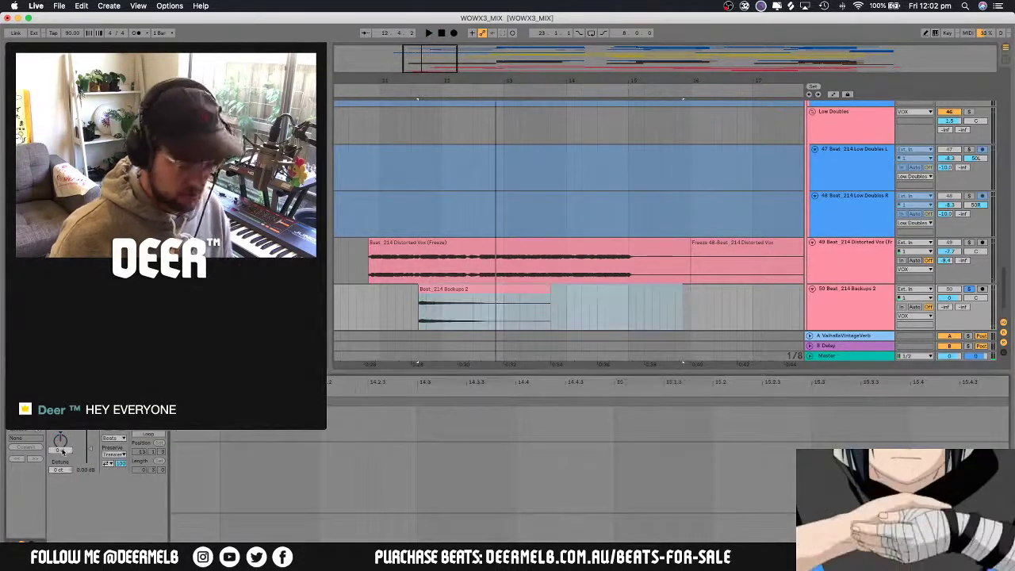
Set the Backups 2 clip's warp mode to Complex, transpose it down 12 semitones and play it
{"action": "left_click", "coordinate": [114, 439]}
{"action": "left_click", "coordinate": [115, 479]}
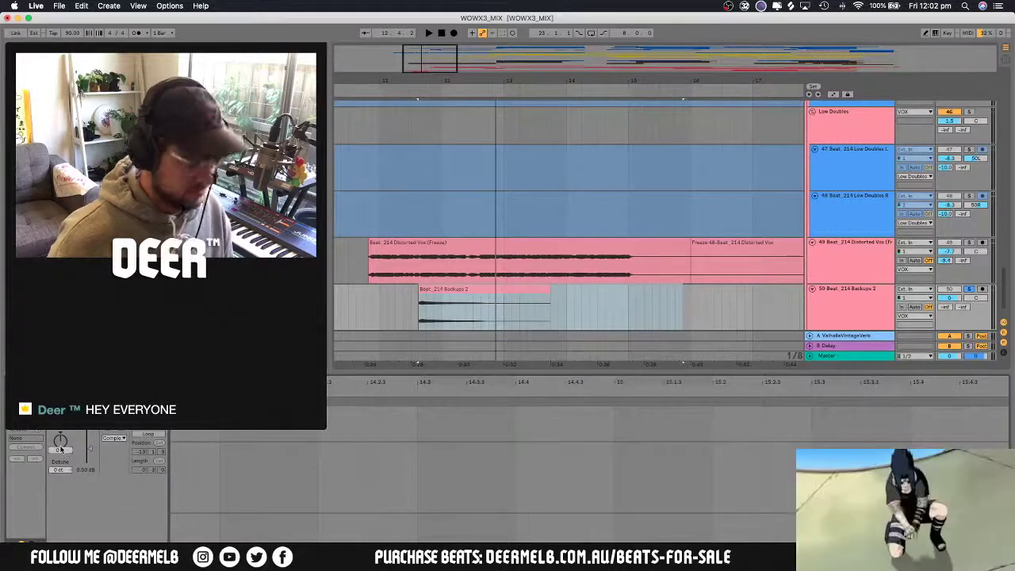
{"action": "key", "text": "space"}
{"action": "left_click", "coordinate": [477, 300]}
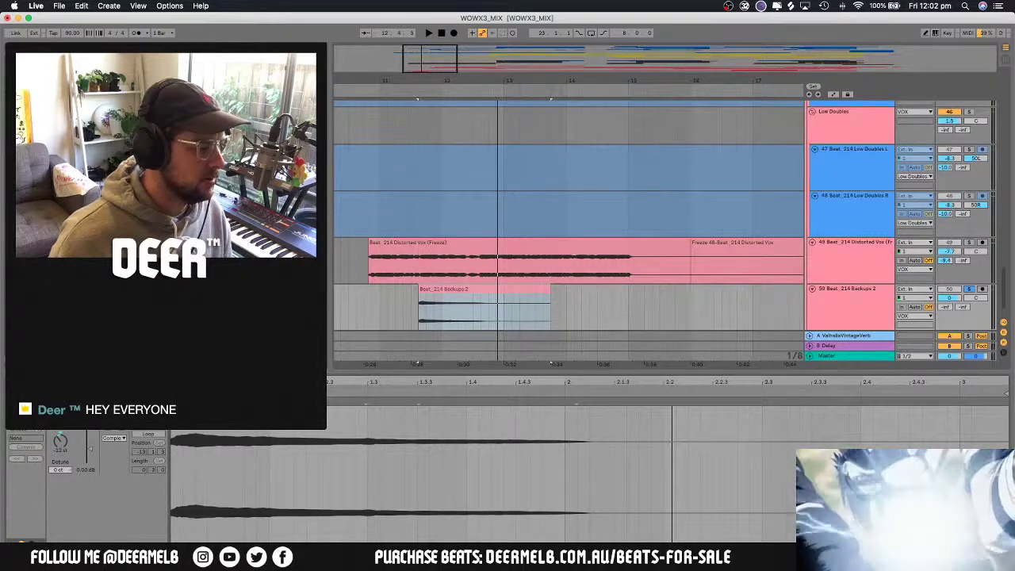
Add GTR Stomp 4 Mono/Stereo to track 50, load Compressor (Mono) in its first slot and play the clip
{"action": "left_click", "coordinate": [473, 292]}
{"action": "left_click", "coordinate": [469, 339]}
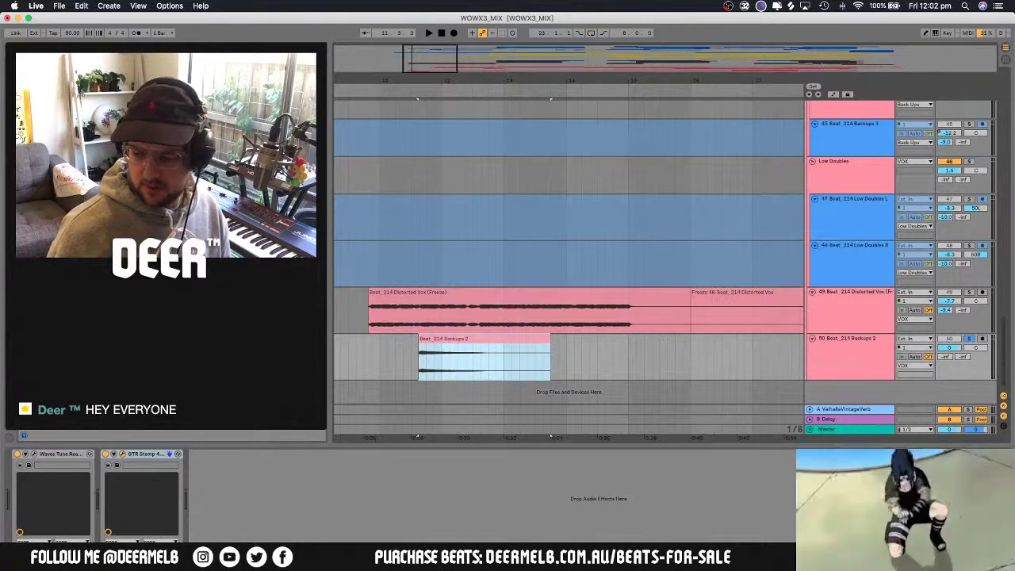
{"action": "left_click_drag", "start_coordinate": [658, 134], "coordinate": [625, 92]}
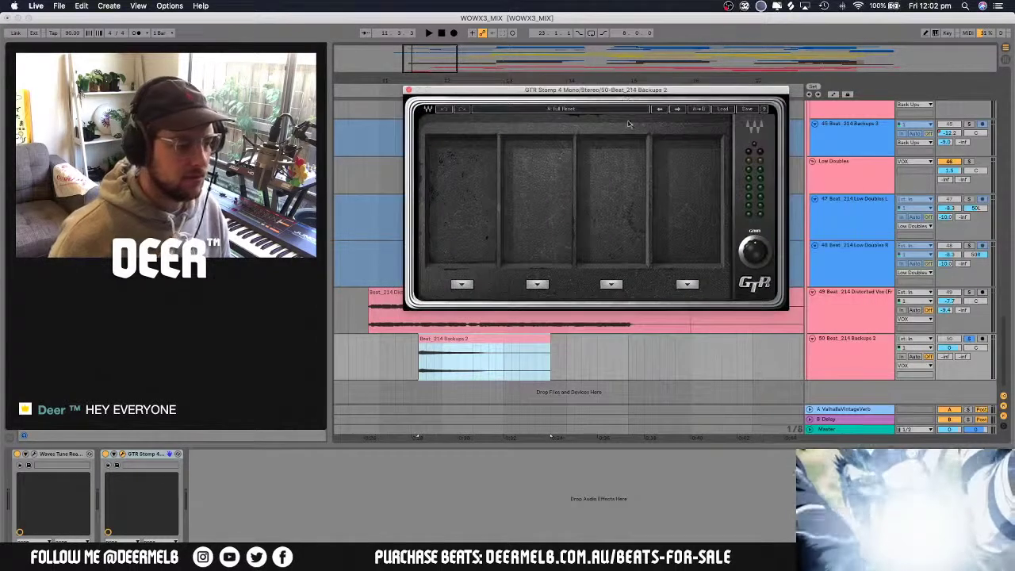
{"action": "left_click", "coordinate": [461, 284]}
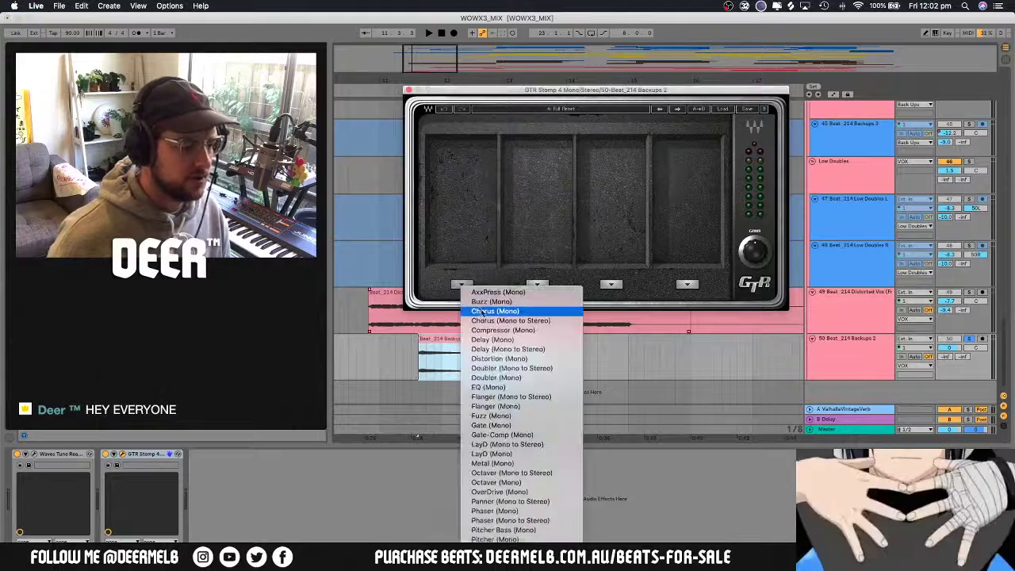
{"action": "left_click", "coordinate": [493, 331]}
{"action": "key", "text": "space"}
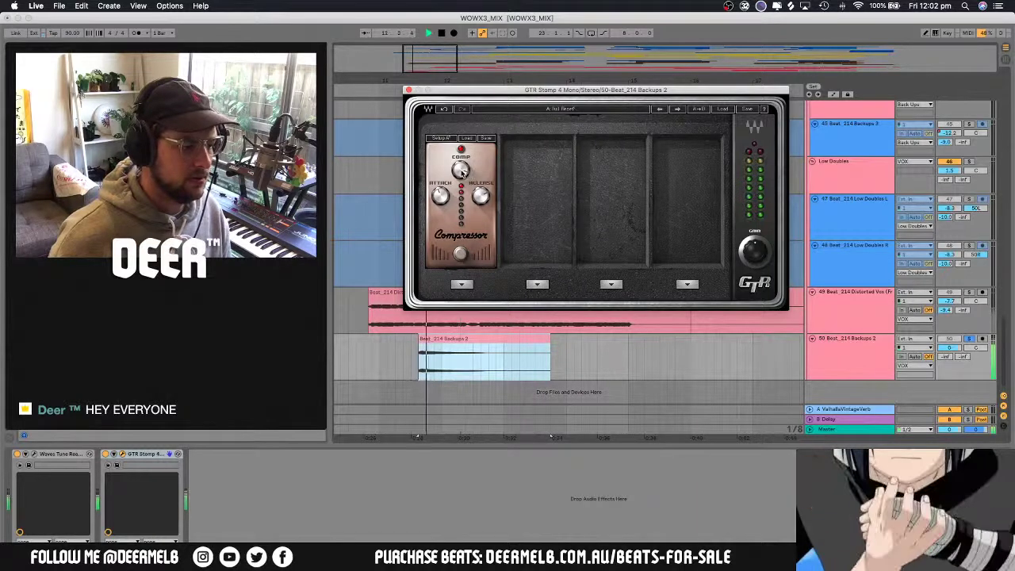
Load Fuzz (Mono) into the second slot of GTR Stomp 4, play the clip and adjust the pedal's tone
{"action": "left_click", "coordinate": [537, 284]}
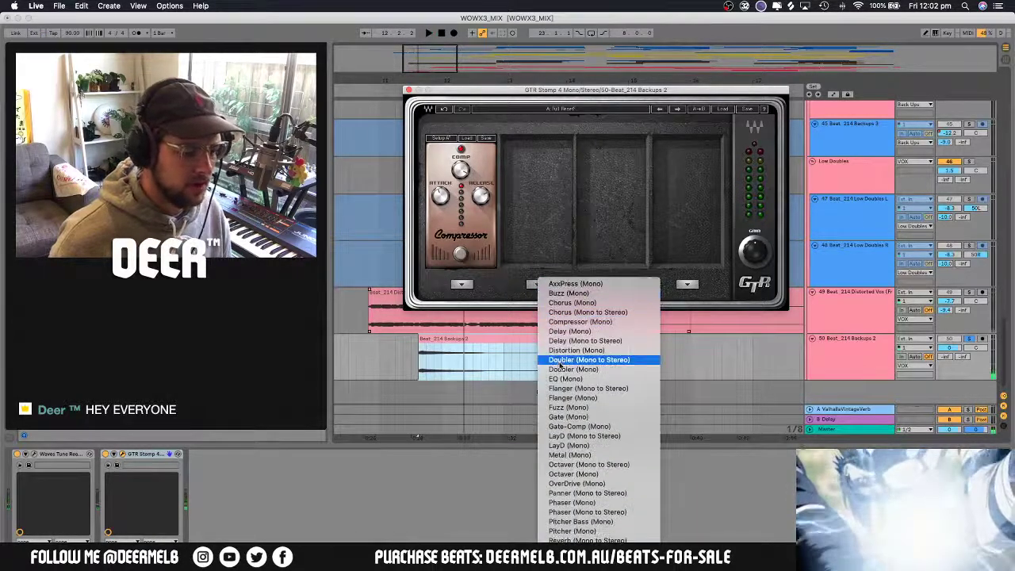
{"action": "left_click", "coordinate": [567, 408]}
{"action": "key", "text": "space"}
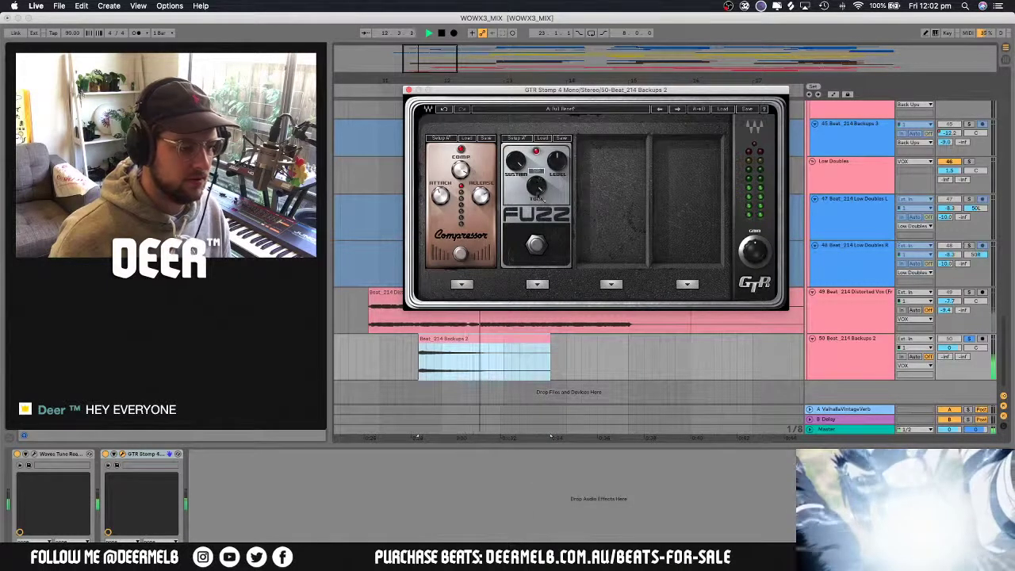
{"action": "left_click_drag", "start_coordinate": [534, 184], "coordinate": [534, 170]}
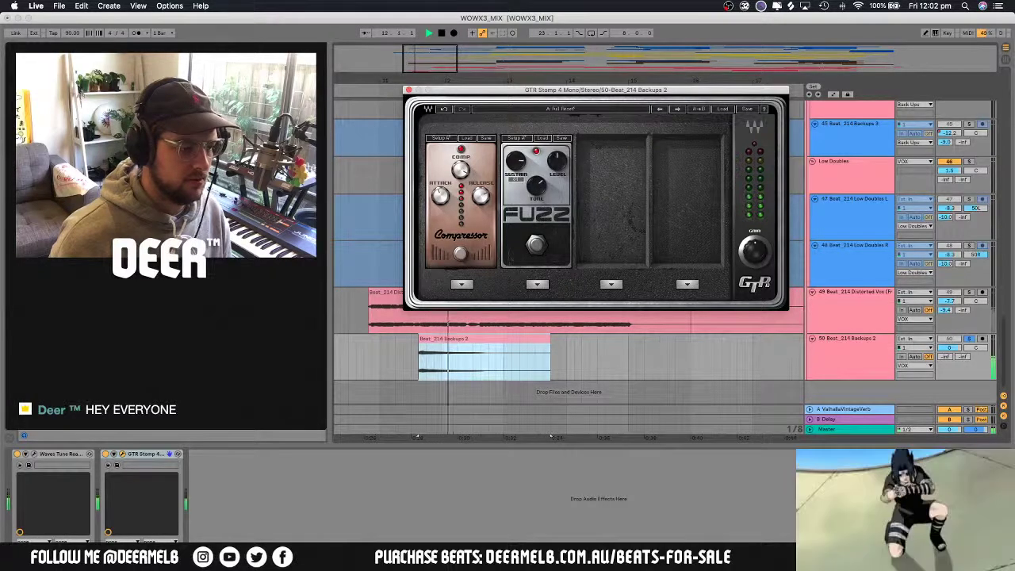
Try Doubler (Mono to Stereo) in GTR Stomp's third slot, adjust its delay, and remove the pedal
{"action": "left_click", "coordinate": [611, 284]}
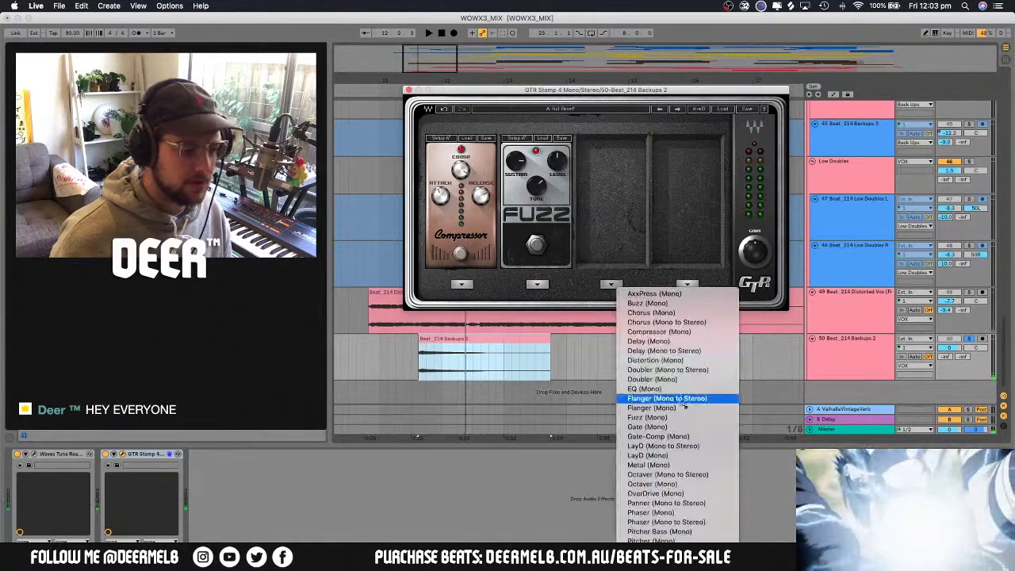
{"action": "left_click", "coordinate": [664, 370]}
{"action": "left_click_drag", "start_coordinate": [590, 192], "coordinate": [590, 183]}
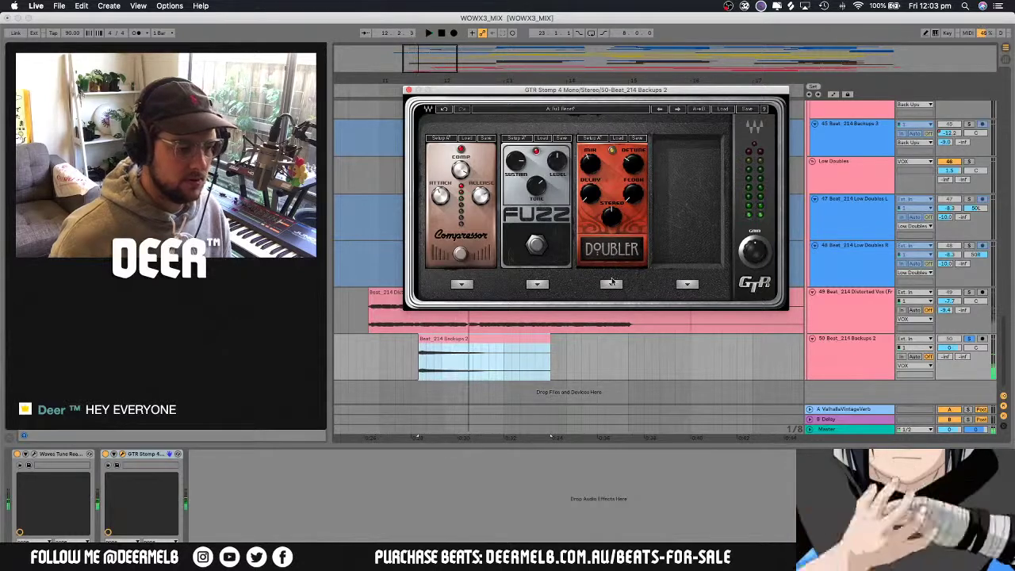
{"action": "left_click", "coordinate": [611, 283]}
{"action": "left_click", "coordinate": [616, 292]}
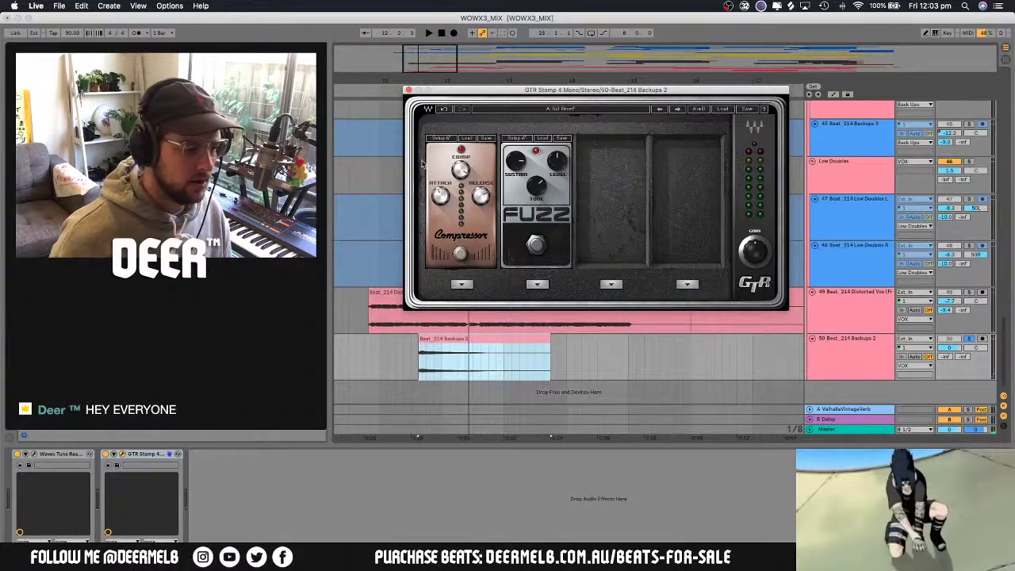
Add Tal-Chorus-LX after GTR Stomp on track 50 and play the Backups 2 clip through it
{"action": "left_click", "coordinate": [408, 91]}
{"action": "left_click", "coordinate": [552, 436]}
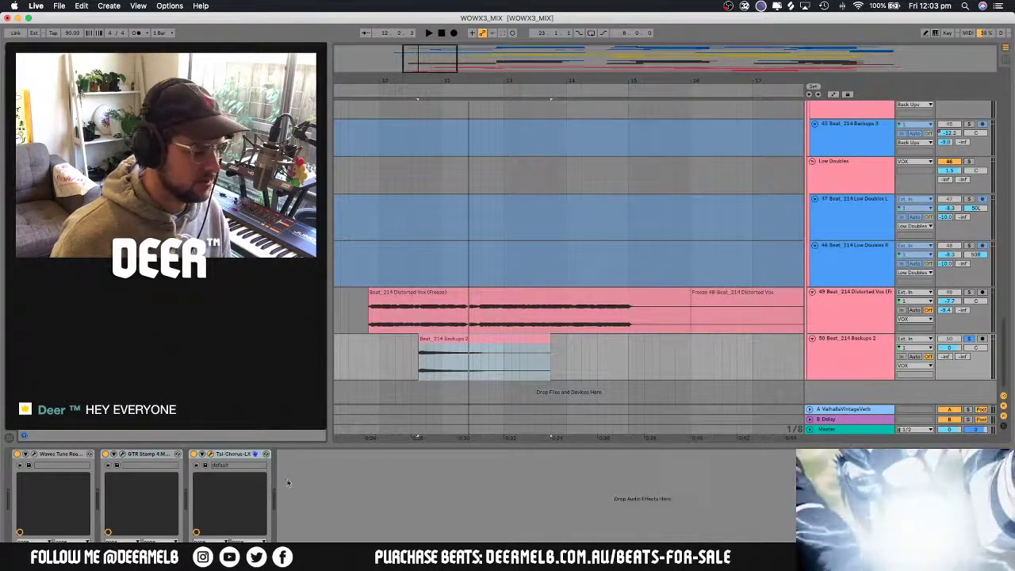
{"action": "key", "text": "space"}
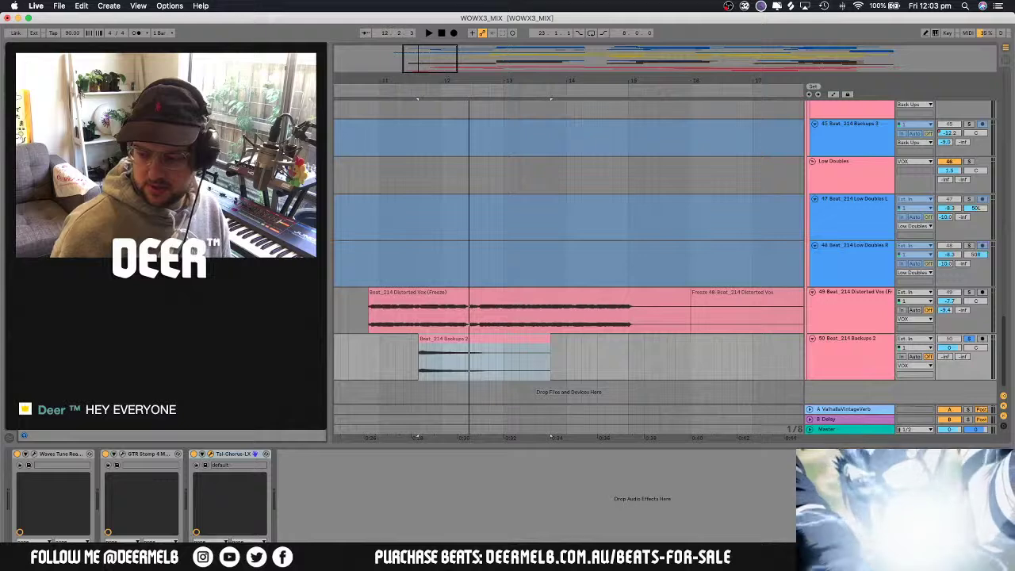
{"action": "key", "text": "super+alt+p"}
{"action": "left_click_drag", "start_coordinate": [594, 192], "coordinate": [458, 95]}
{"action": "key", "text": "space"}
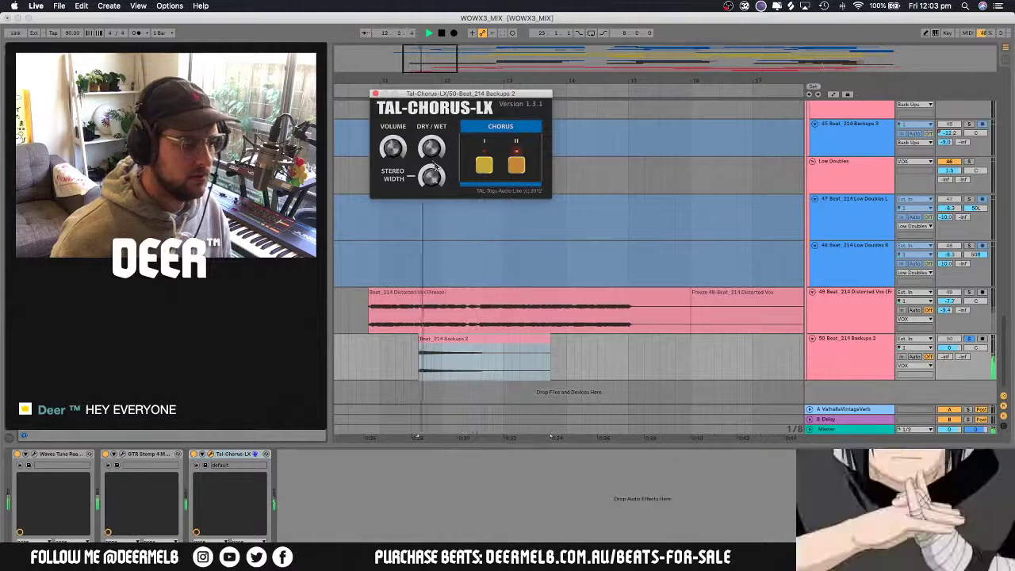
{"action": "left_click", "coordinate": [376, 94]}
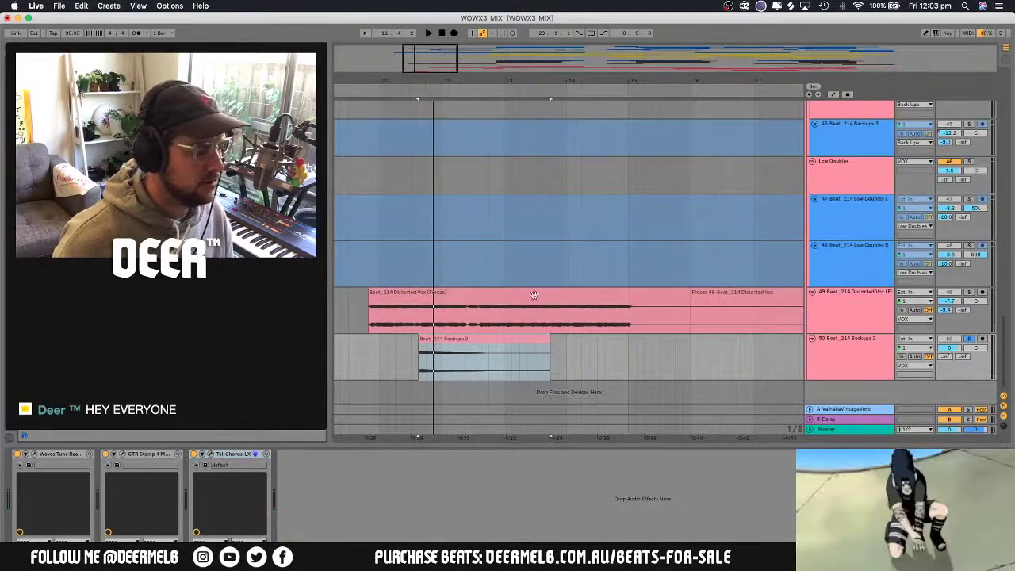
Solo Distorted Vox track 49 to compare its frozen clip with the Backups 2 clip on track 50
{"action": "left_click", "coordinate": [970, 293]}
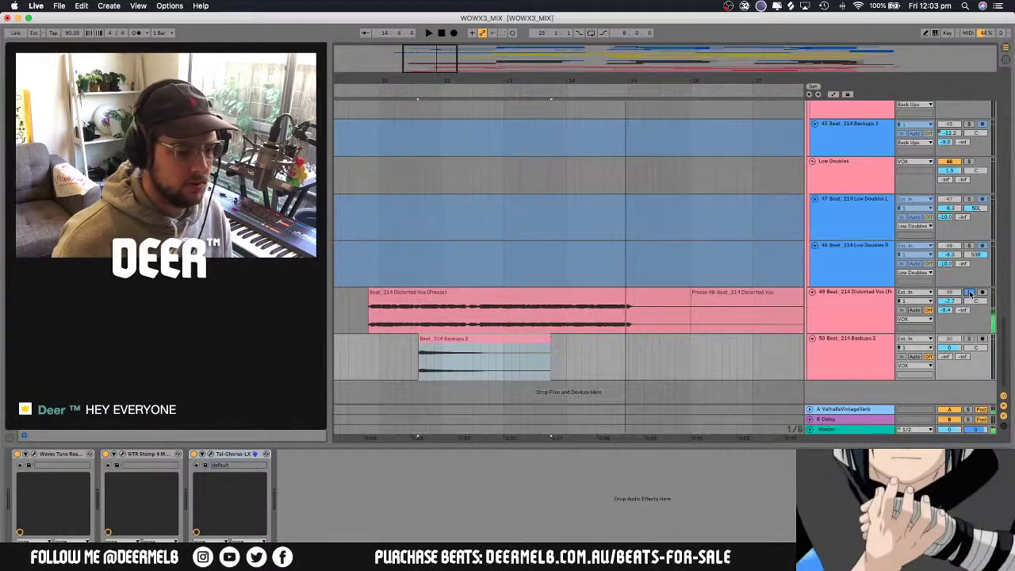
{"action": "left_click", "coordinate": [489, 338]}
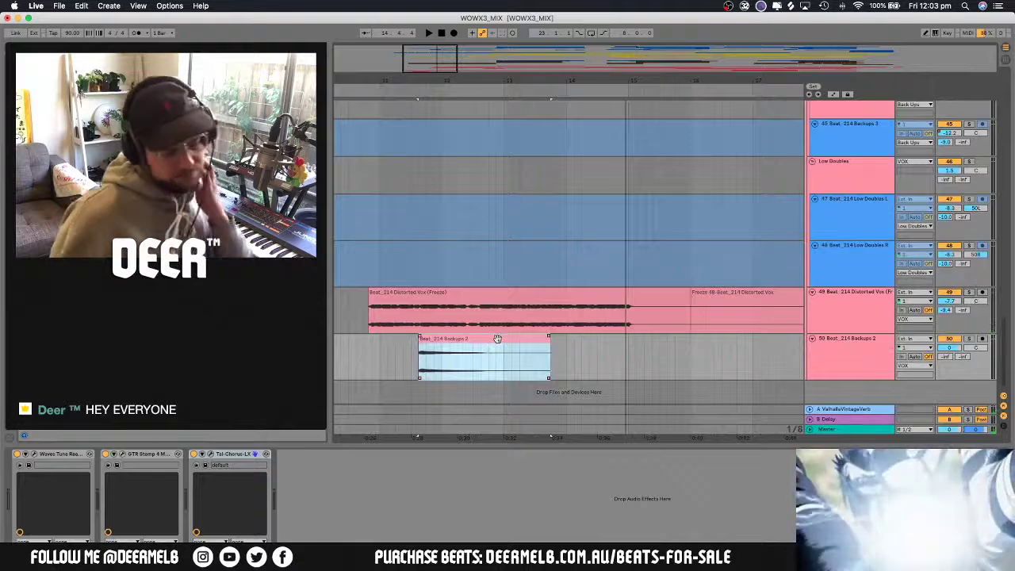
{"action": "left_click", "coordinate": [446, 291]}
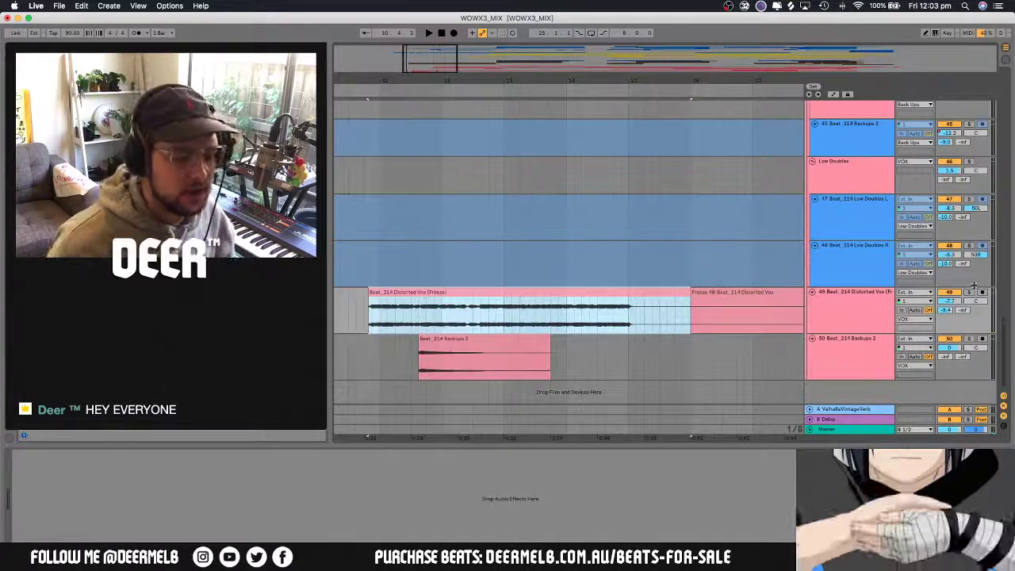
Audition the final section of the long Backups 2 clip on track 44 in solo
{"action": "scroll", "coordinate": [611, 248], "scroll_direction": "right", "scroll_amount": 3}
{"action": "scroll", "coordinate": [581, 85], "scroll_direction": "right", "scroll_amount": 5}
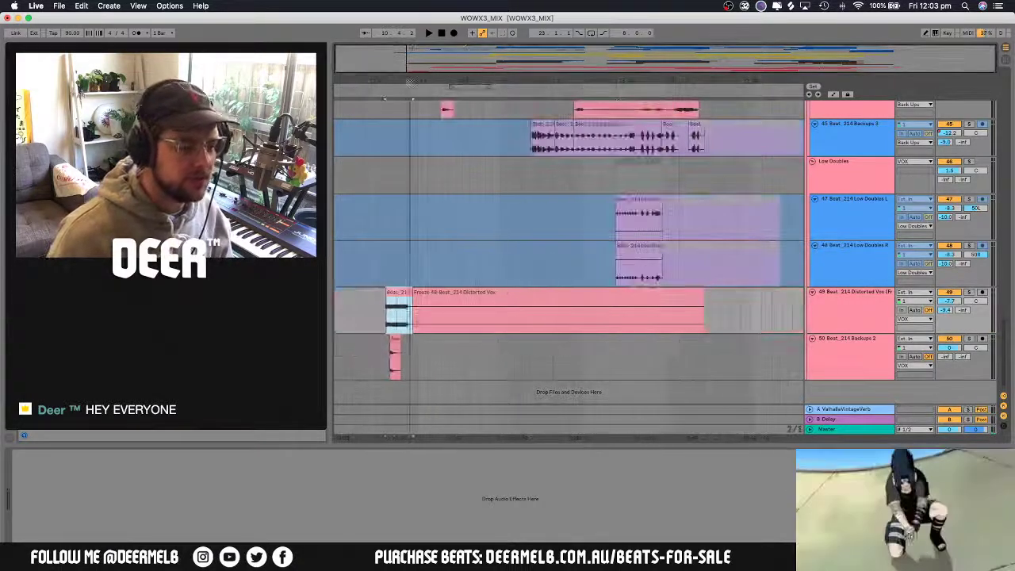
{"action": "scroll", "coordinate": [518, 243], "scroll_direction": "up", "scroll_amount": 3}
{"action": "left_click", "coordinate": [680, 189]}
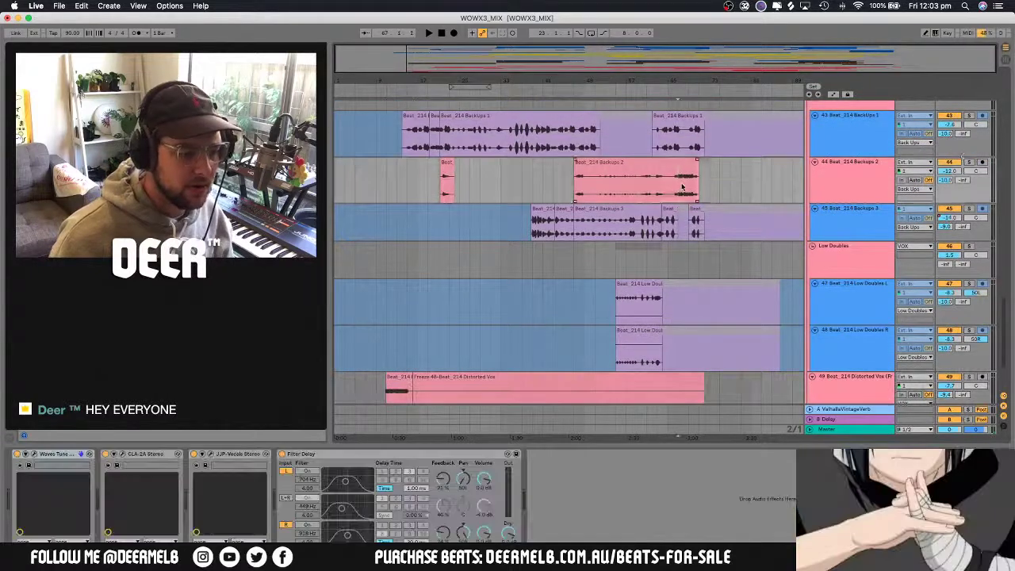
{"action": "left_click", "coordinate": [970, 162]}
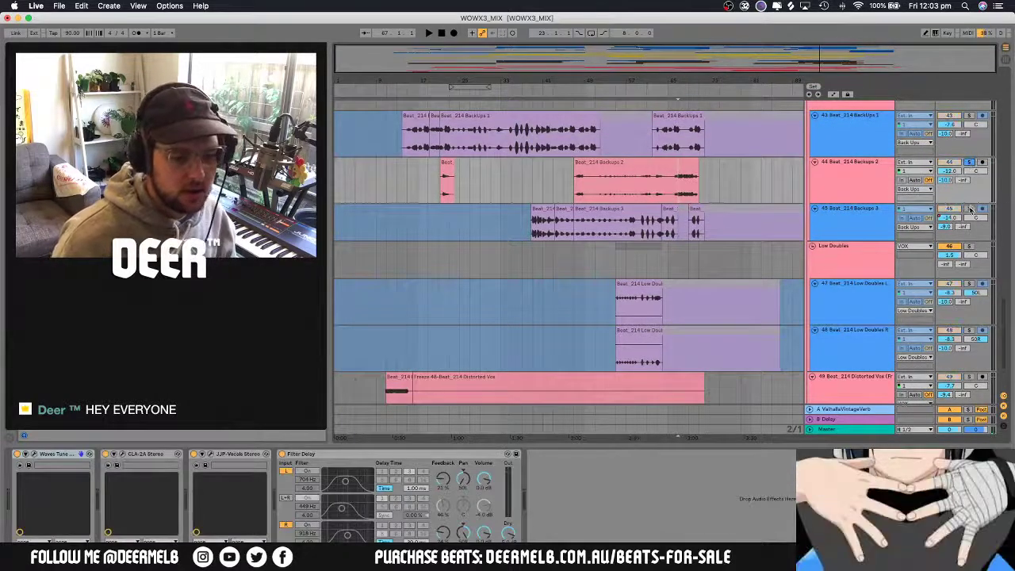
Compare the late section of Backups 3 track 45 with the end of Backups 2 track 44 in solo
{"action": "left_click", "coordinate": [576, 223]}
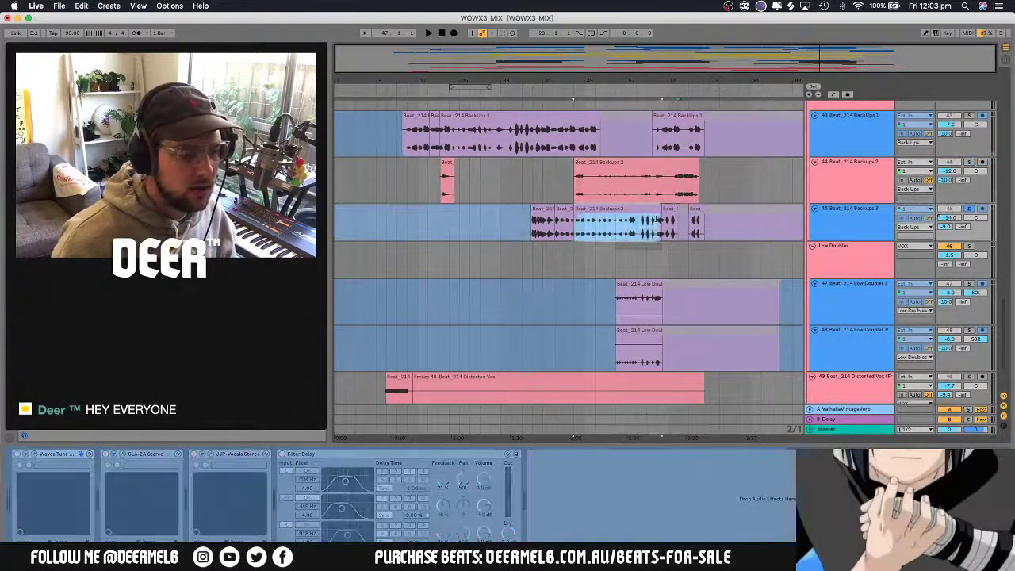
{"action": "left_click", "coordinate": [657, 233]}
{"action": "key", "text": "space"}
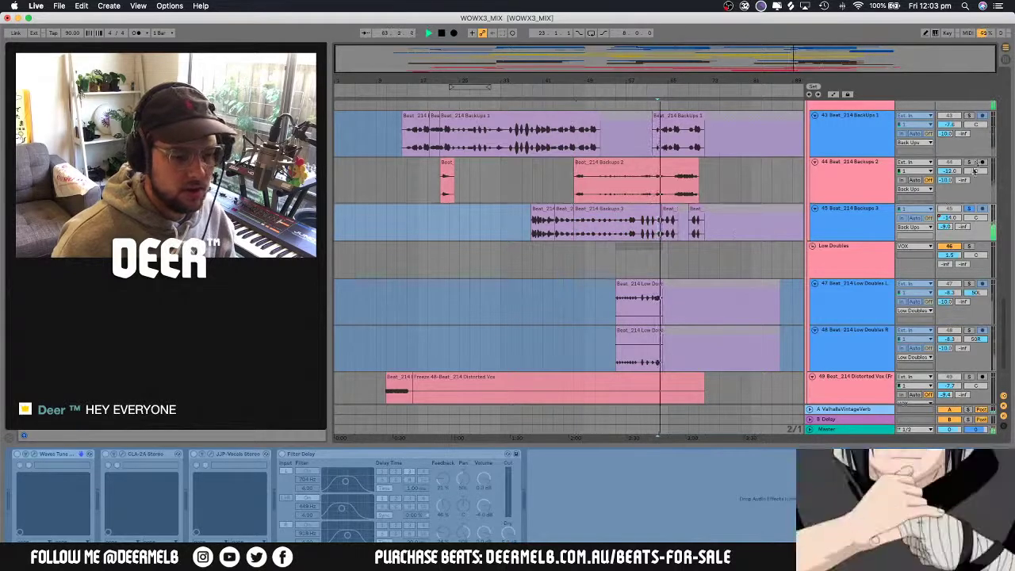
{"action": "key", "text": "space"}
{"action": "left_click", "coordinate": [681, 200]}
{"action": "left_click", "coordinate": [969, 162]}
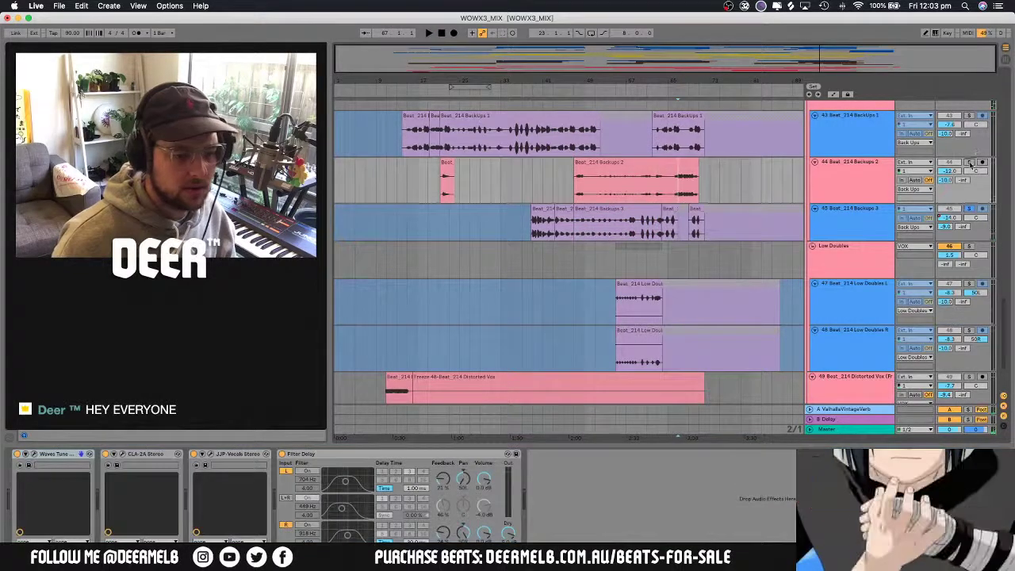
{"action": "key", "text": "space"}
{"action": "key", "text": "space"}
Solo Backups 3 track 45 and play its earlier clips, including the first one
{"action": "left_click", "coordinate": [555, 232]}
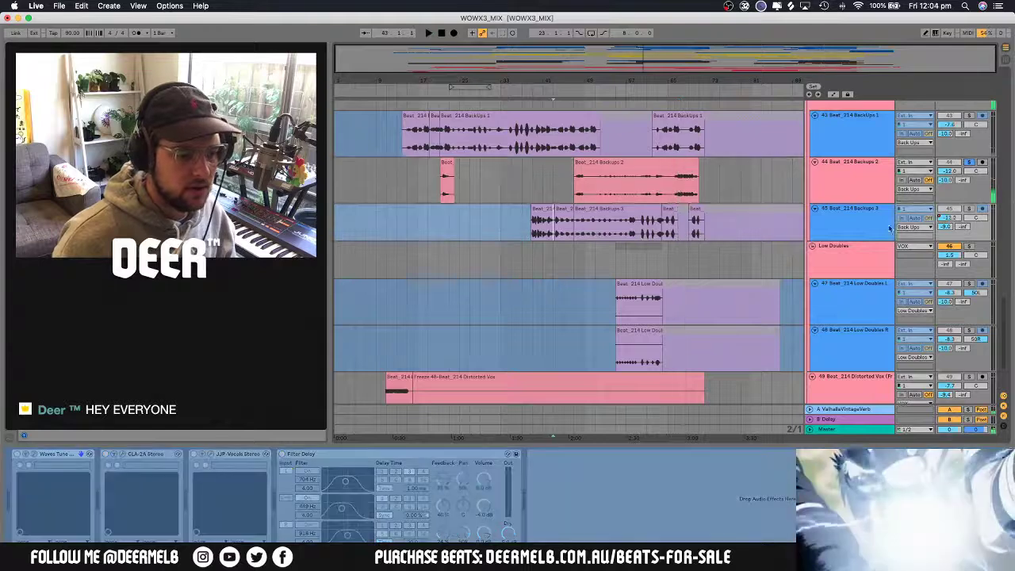
{"action": "left_click", "coordinate": [969, 209]}
{"action": "key", "text": "space"}
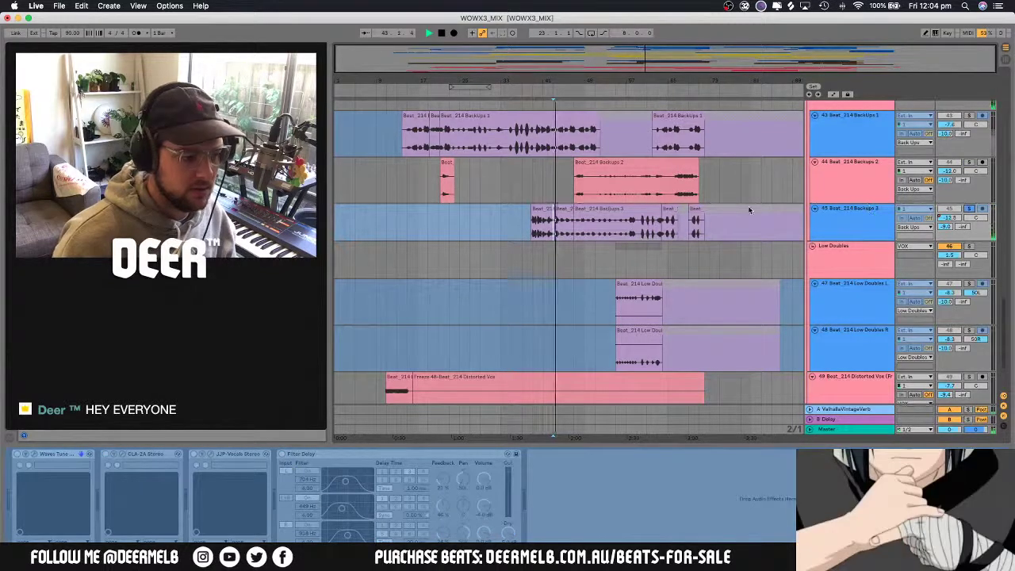
{"action": "left_click", "coordinate": [533, 226]}
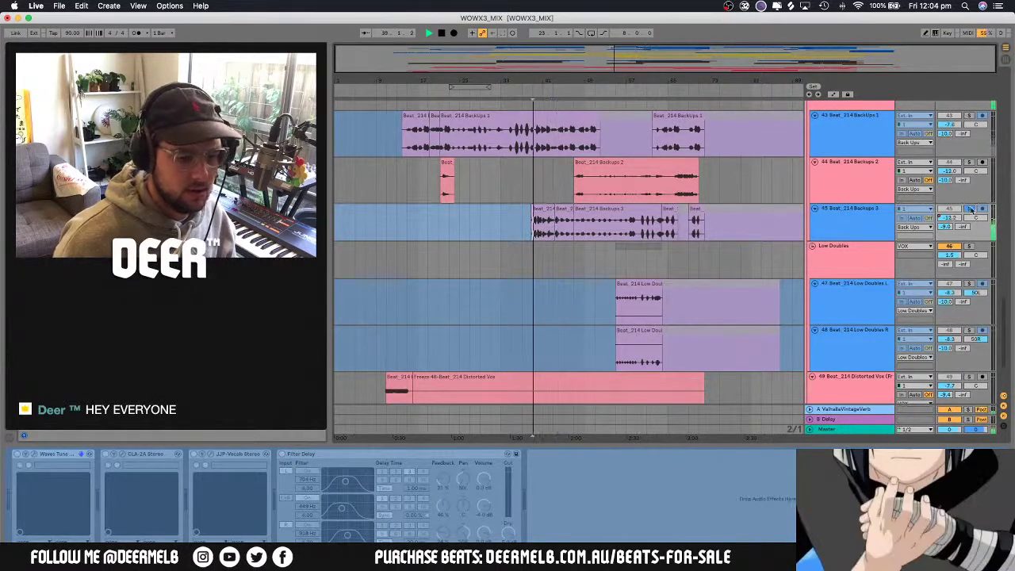
{"action": "left_click_drag", "start_coordinate": [950, 218], "coordinate": [948, 209]}
{"action": "key", "text": "space"}
Play Distorted Vox track 49 together with Backups 2 track 50 in solo, and compare each track on its own
{"action": "scroll", "coordinate": [572, 218], "scroll_direction": "down", "scroll_amount": 3}
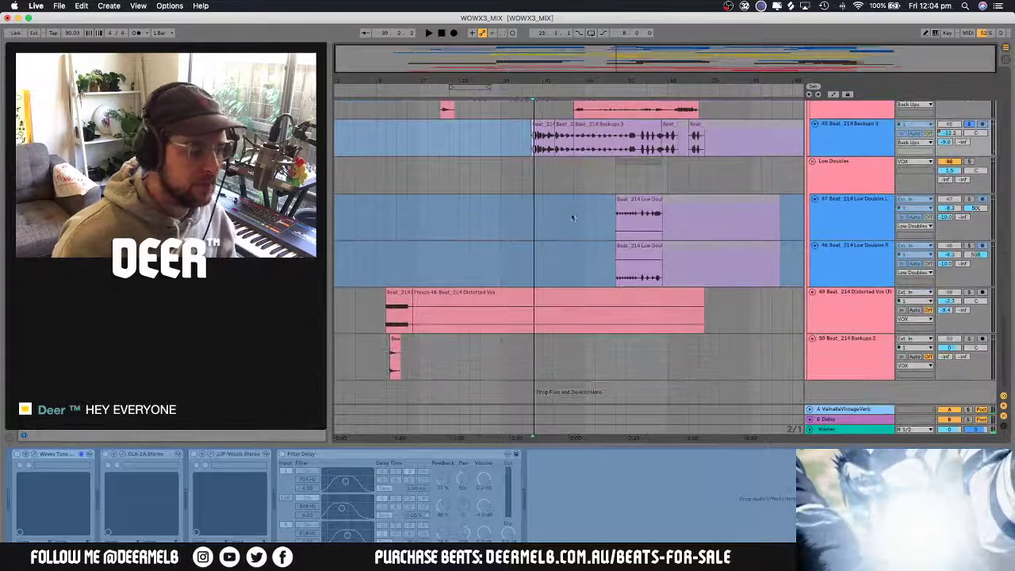
{"action": "left_click", "coordinate": [400, 315]}
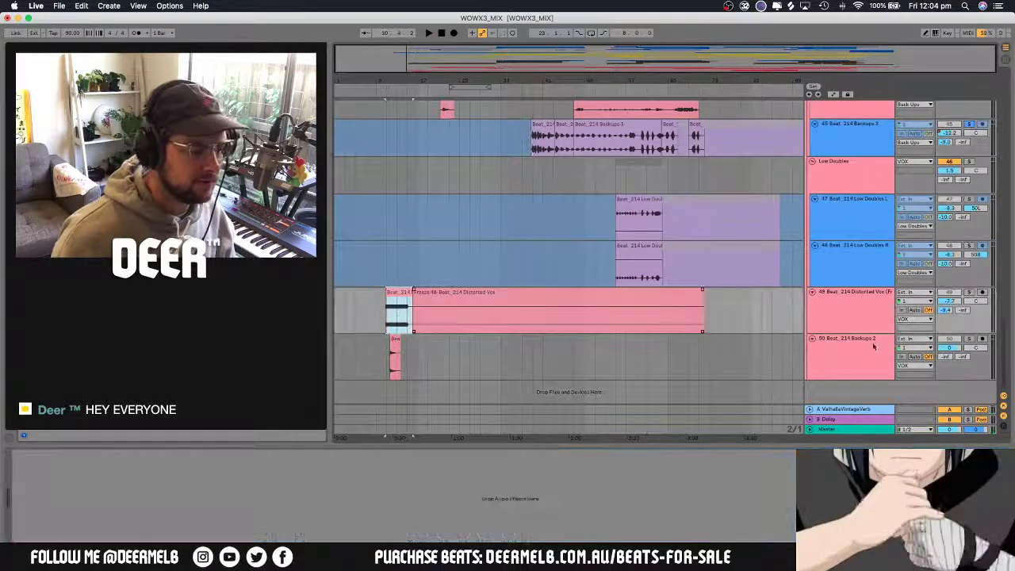
{"action": "left_click", "coordinate": [968, 293]}
{"action": "key", "text": "space"}
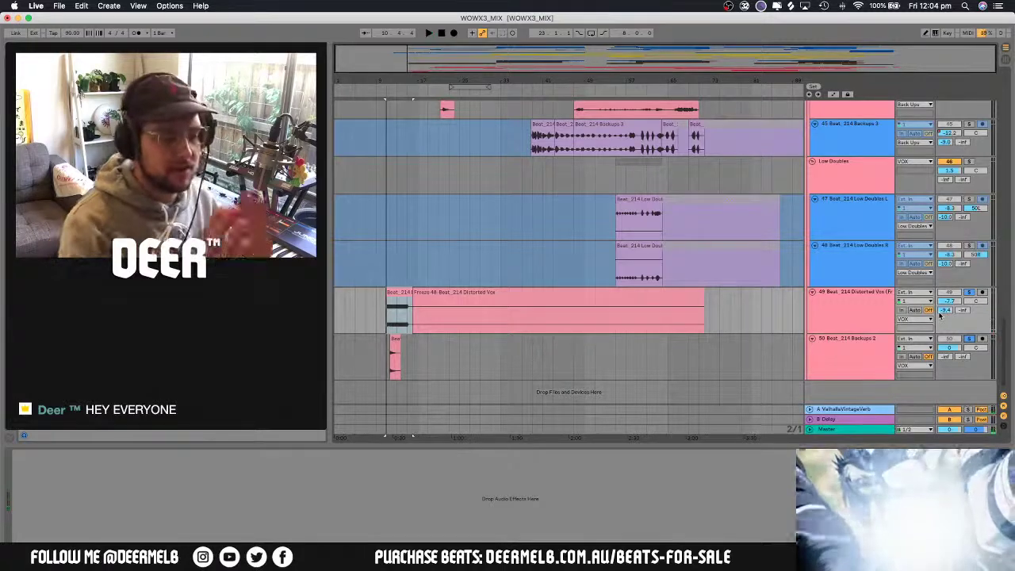
{"action": "key", "text": "space"}
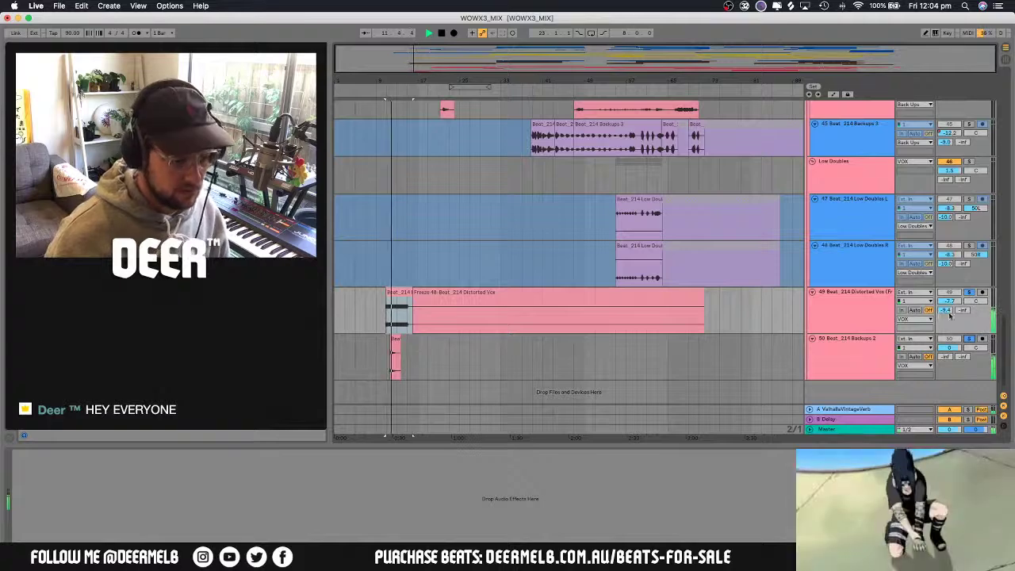
{"action": "left_click", "coordinate": [968, 340]}
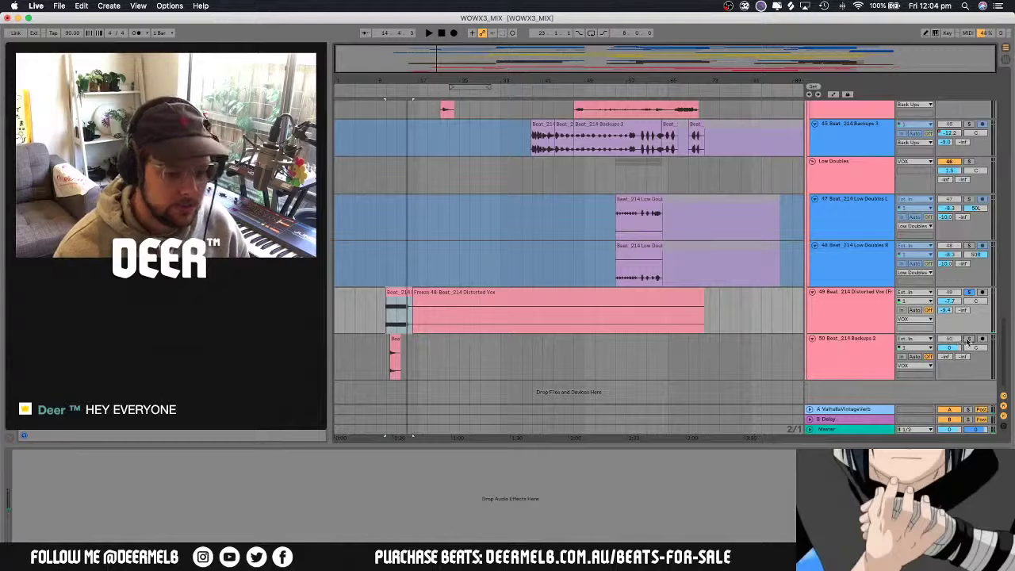
{"action": "left_click", "coordinate": [396, 336]}
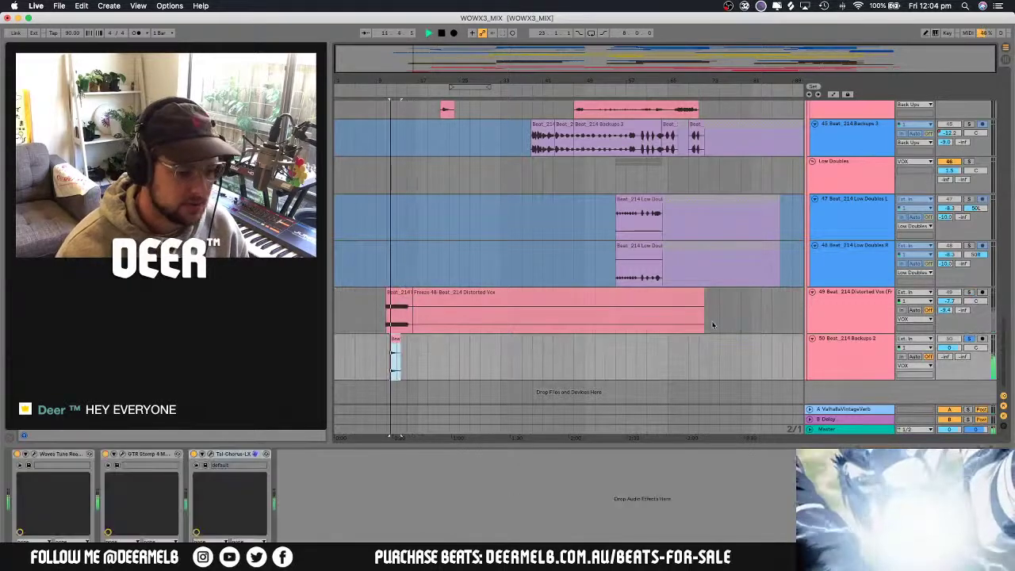
Add Reverb after Tal-Chorus-LX on track 50 and play the Backups 2 clip through it
{"action": "key", "text": "space"}
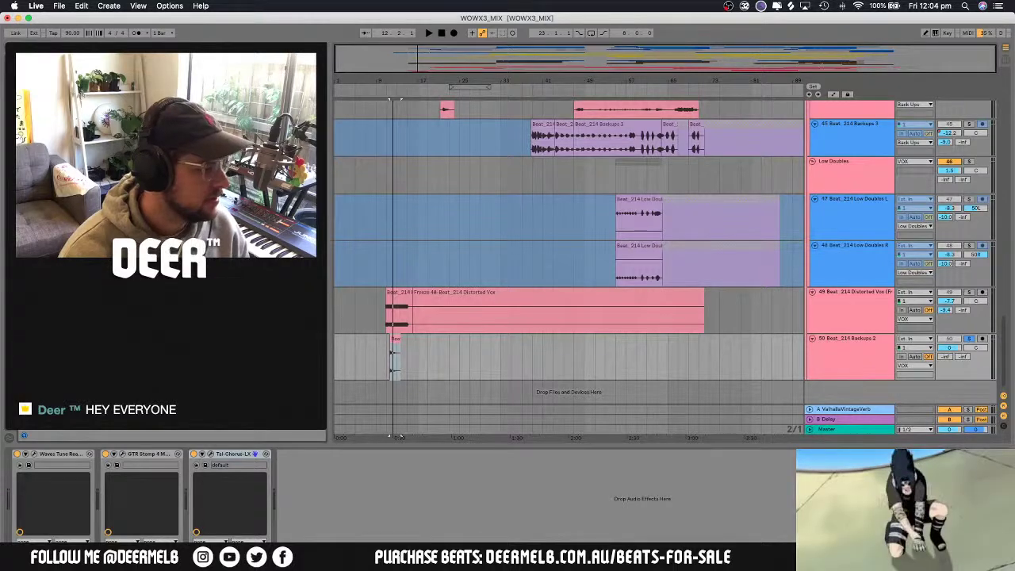
{"action": "left_click_drag", "start_coordinate": [390, 370], "coordinate": [396, 350]}
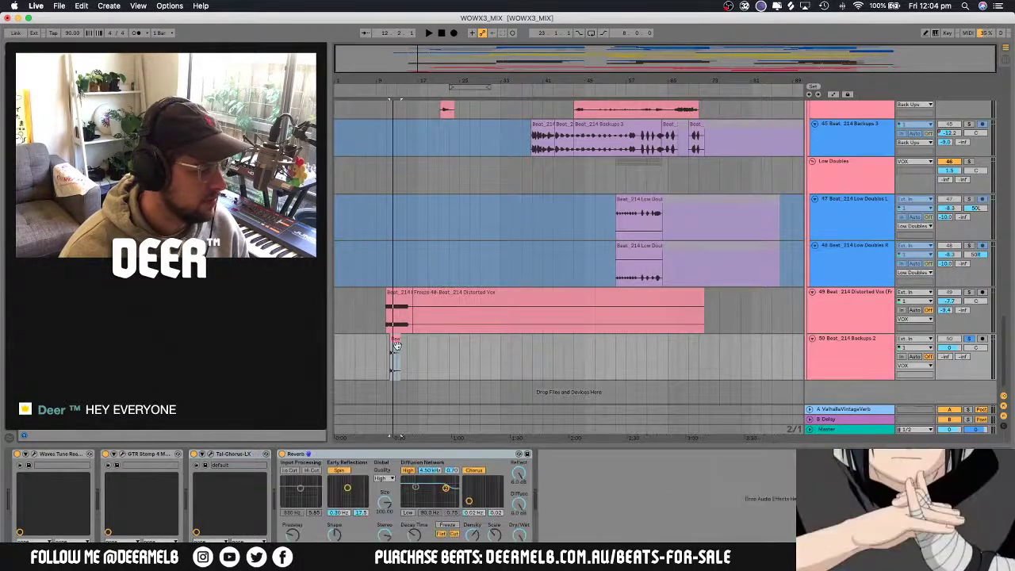
{"action": "key", "text": "space"}
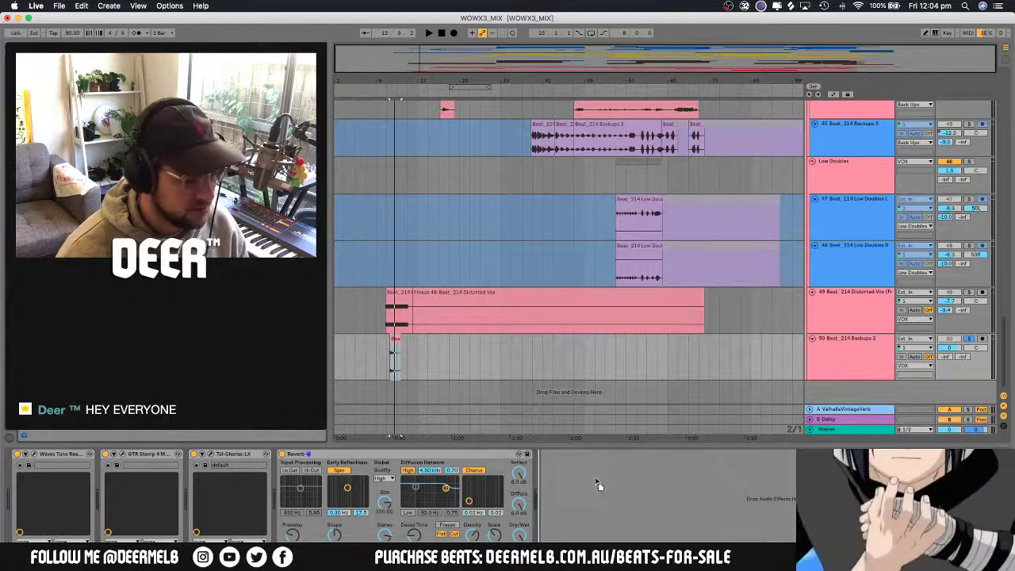
Add Decapitator after the Reverb on track 50, set its style to E and play the clip
{"action": "left_click_drag", "start_coordinate": [566, 451], "coordinate": [568, 476]}
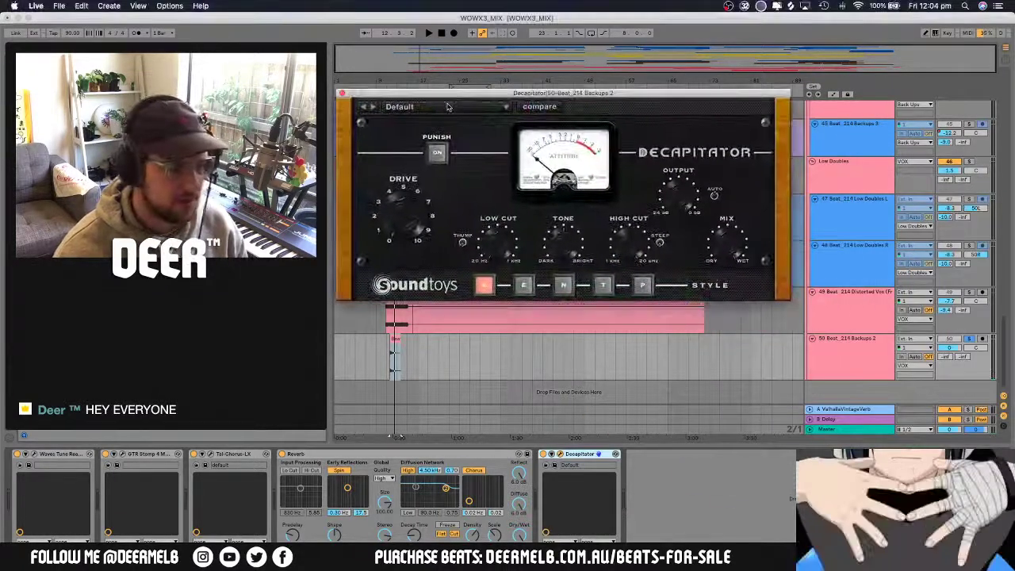
{"action": "left_click", "coordinate": [522, 284]}
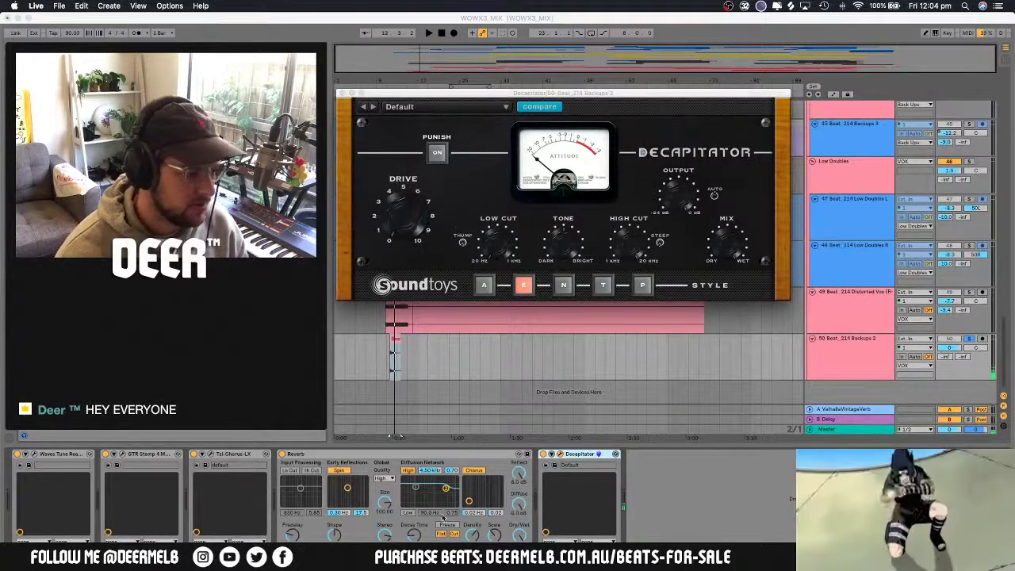
{"action": "left_click", "coordinate": [445, 455]}
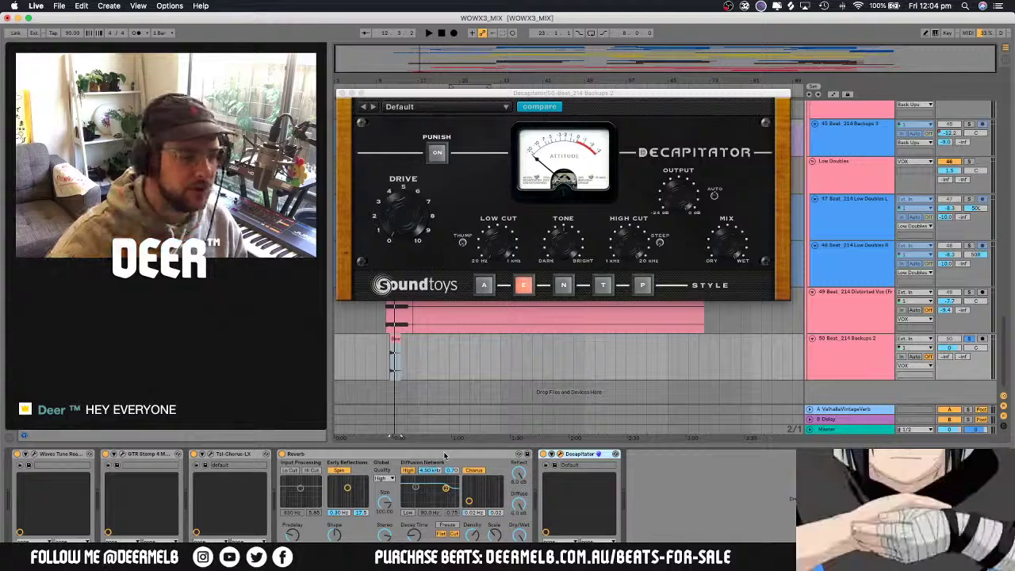
{"action": "key", "text": "space"}
{"action": "left_click", "coordinate": [384, 159]}
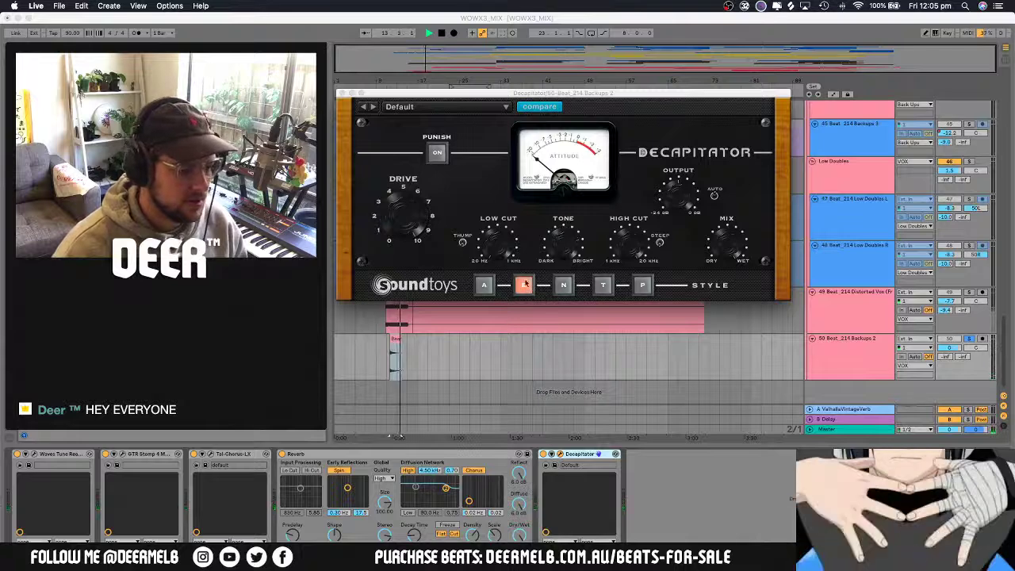
Play the Backups 2 clip through Decapitator in solo and compare it with Distorted Vox track 49
{"action": "left_click", "coordinate": [342, 95]}
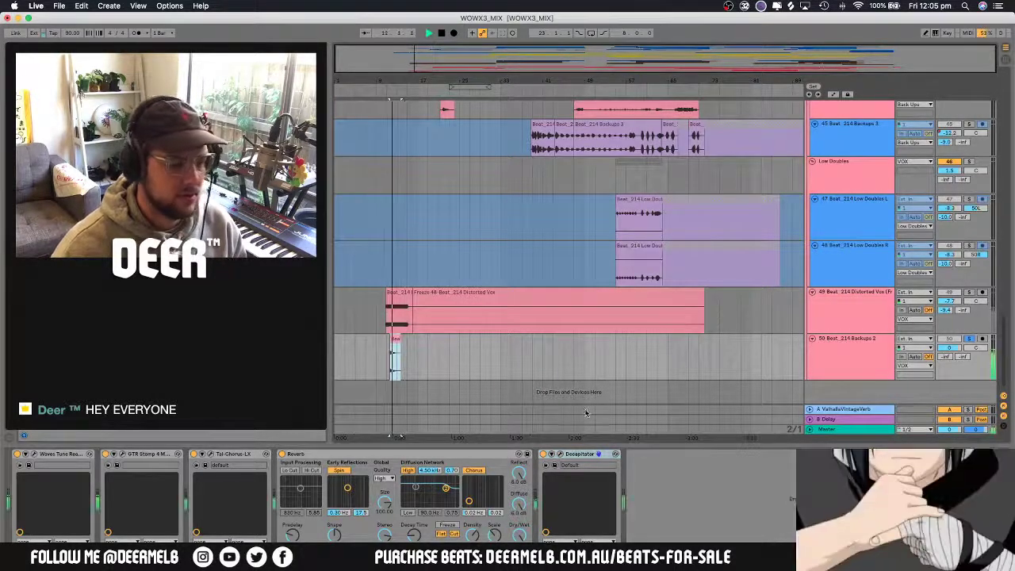
{"action": "key", "text": "space"}
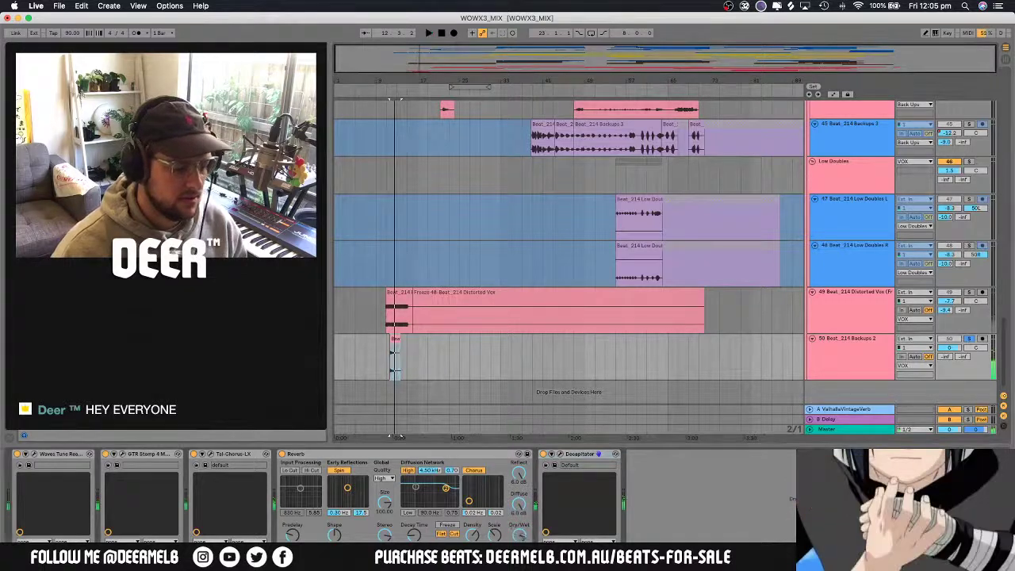
{"action": "key", "text": "space"}
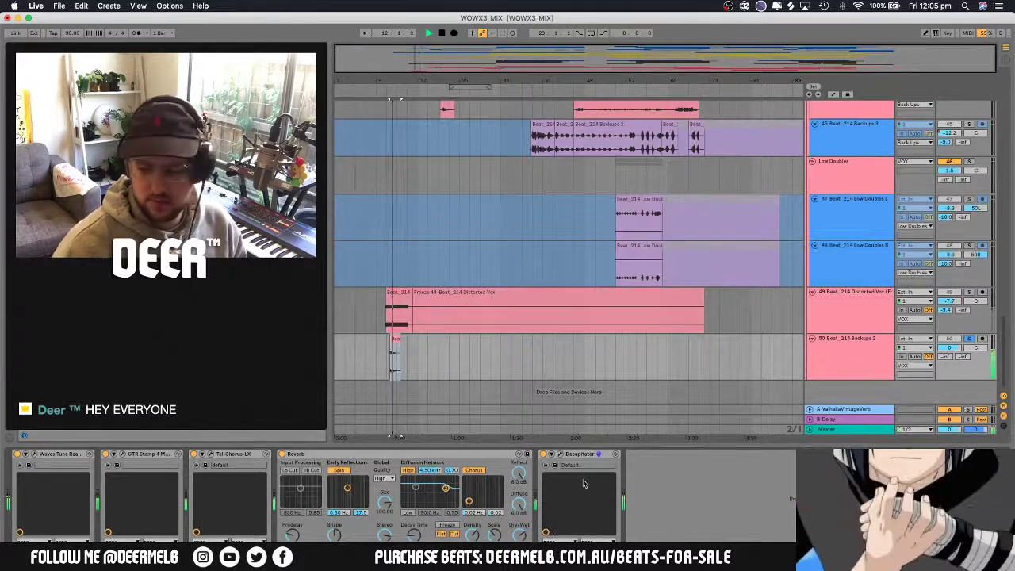
{"action": "key", "text": "space"}
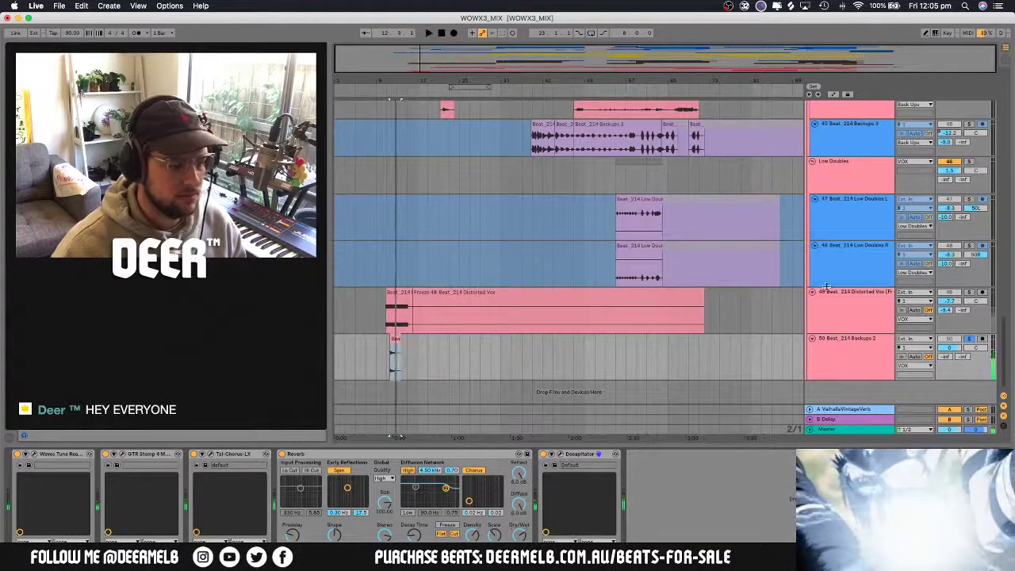
{"action": "left_click", "coordinate": [968, 293]}
{"action": "key", "text": "space"}
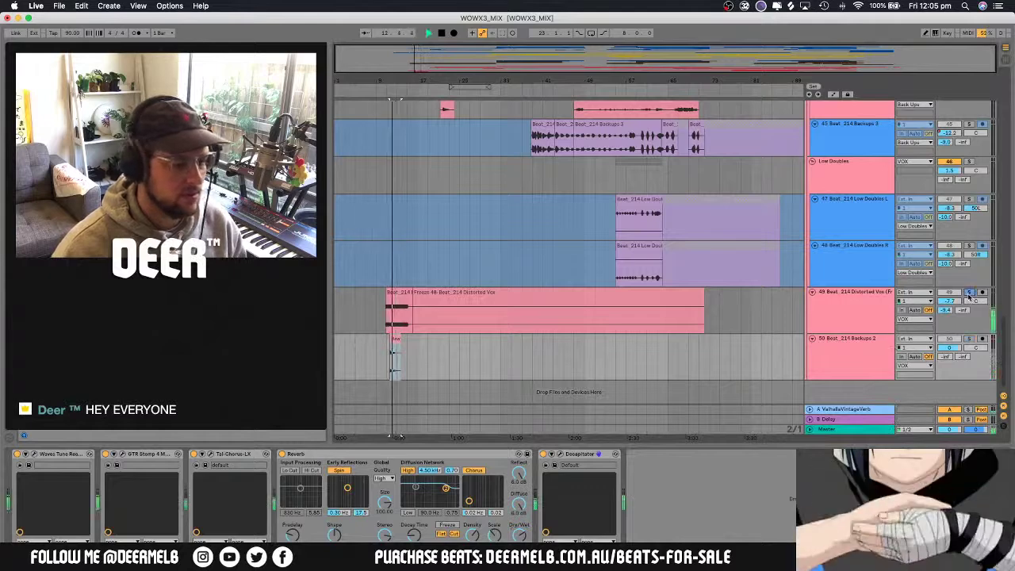
{"action": "left_click", "coordinate": [968, 292]}
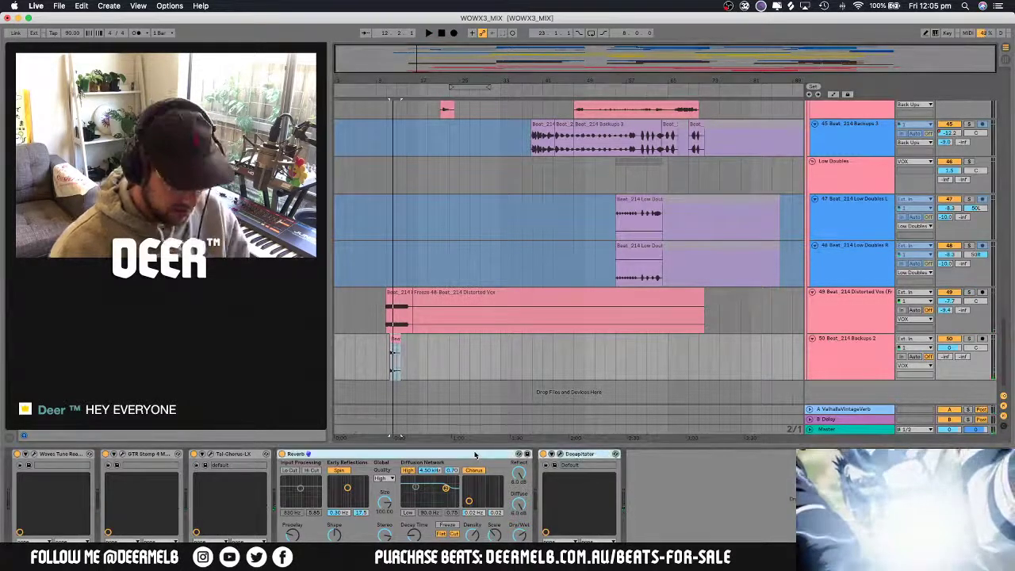
Replace Reverb and Decapitator on track 50 with Crystallizer after Tal-Chorus-LX and load its Koursar preset
{"action": "key", "text": "Delete"}
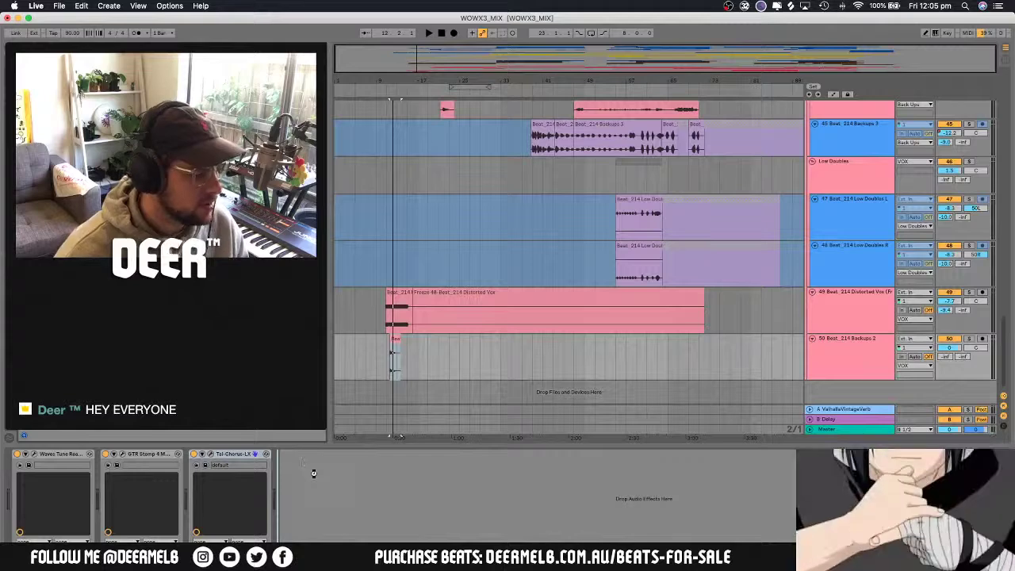
{"action": "left_click_drag", "start_coordinate": [367, 413], "coordinate": [317, 488]}
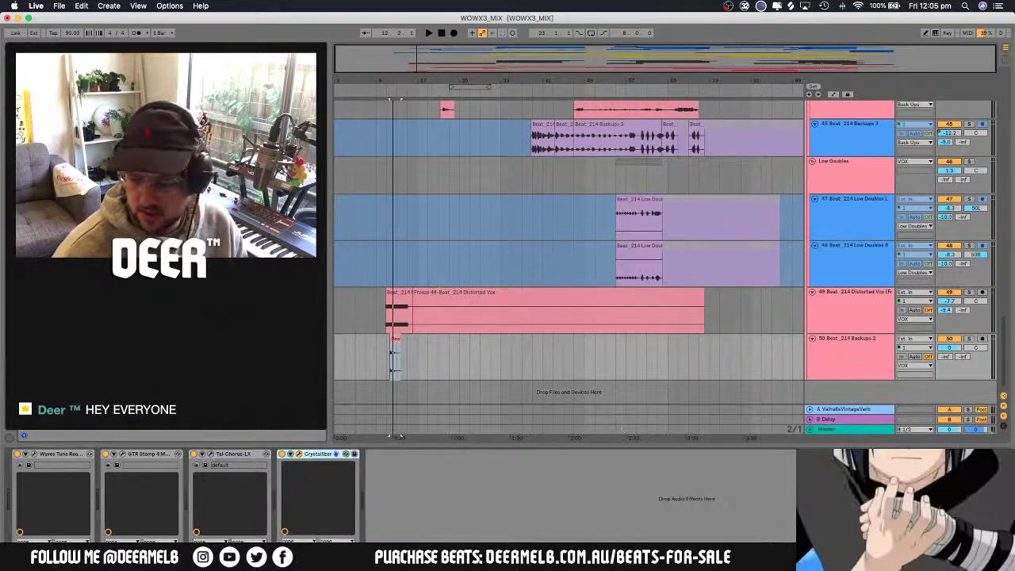
{"action": "left_click", "coordinate": [483, 135]}
{"action": "mouse_move", "coordinate": [474, 180]}
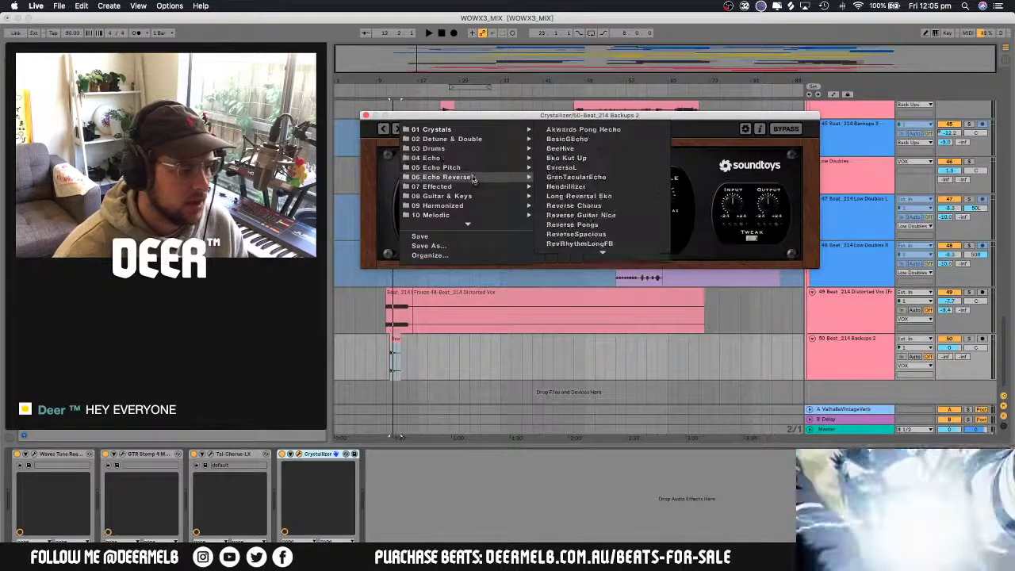
{"action": "left_click", "coordinate": [547, 147]}
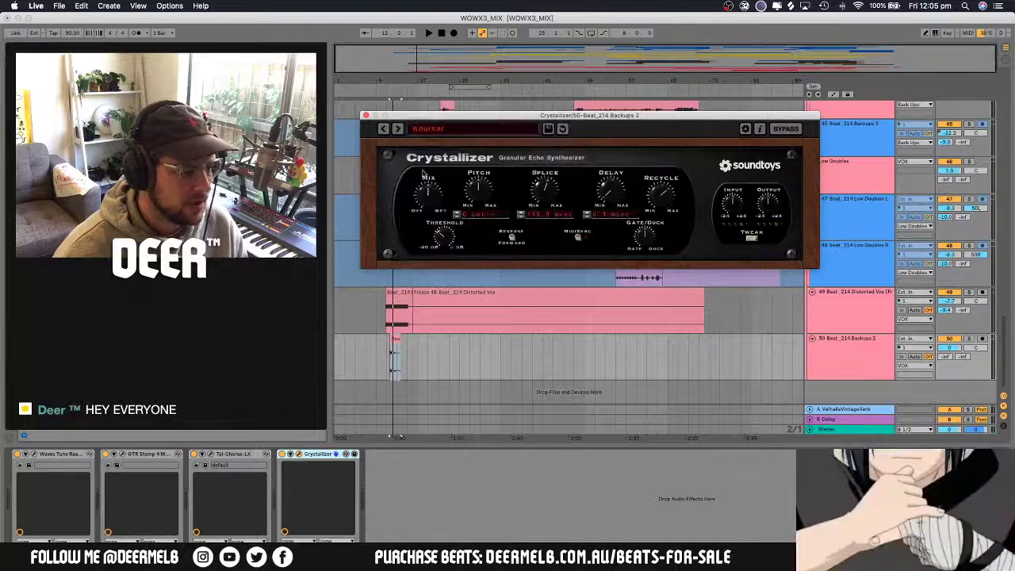
Adjust Crystallizer's Mix while playing the Backups 2 clip on track 50 in solo
{"action": "key", "text": "space"}
{"action": "left_click", "coordinate": [969, 339]}
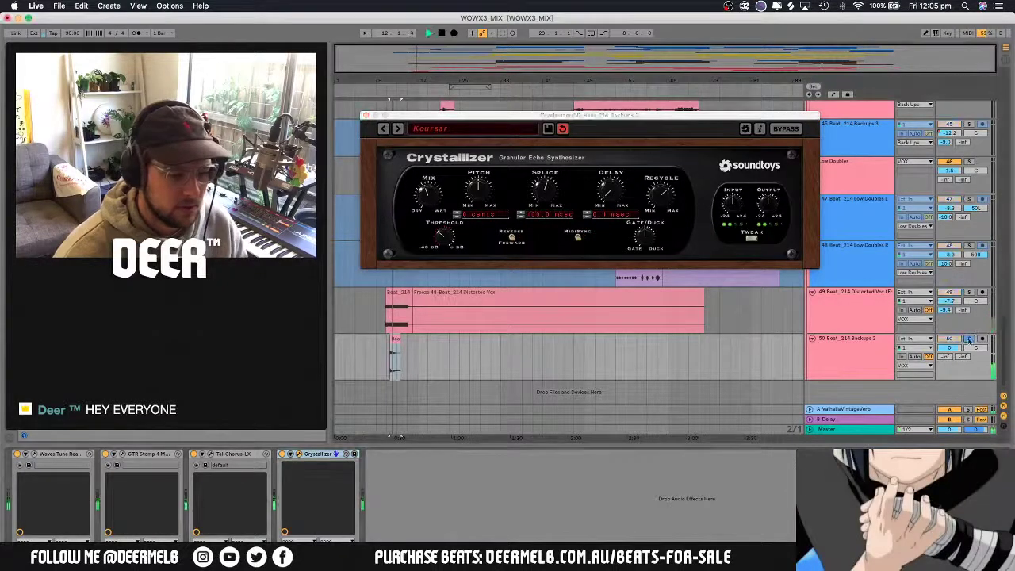
{"action": "left_click", "coordinate": [369, 116]}
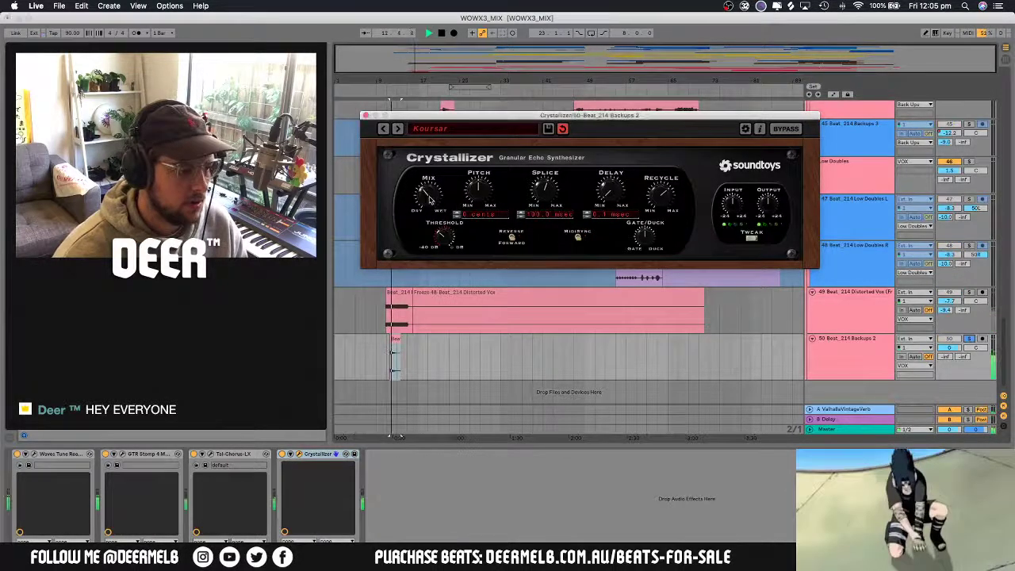
{"action": "left_click", "coordinate": [366, 116]}
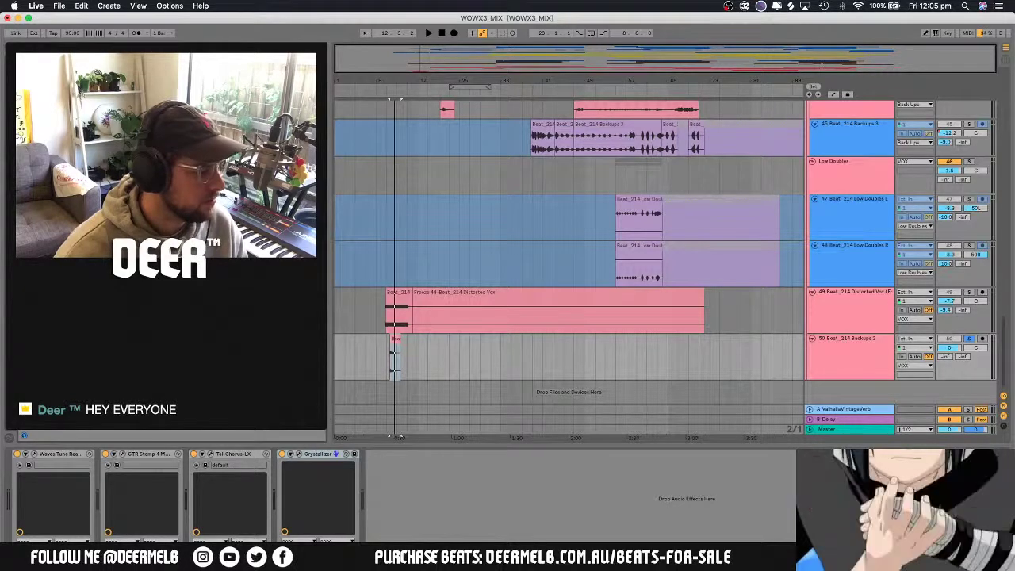
Add Distort after Crystallizer on track 50, play the clip through it and set its Tone to 0%
{"action": "left_click_drag", "start_coordinate": [391, 462], "coordinate": [394, 467]}
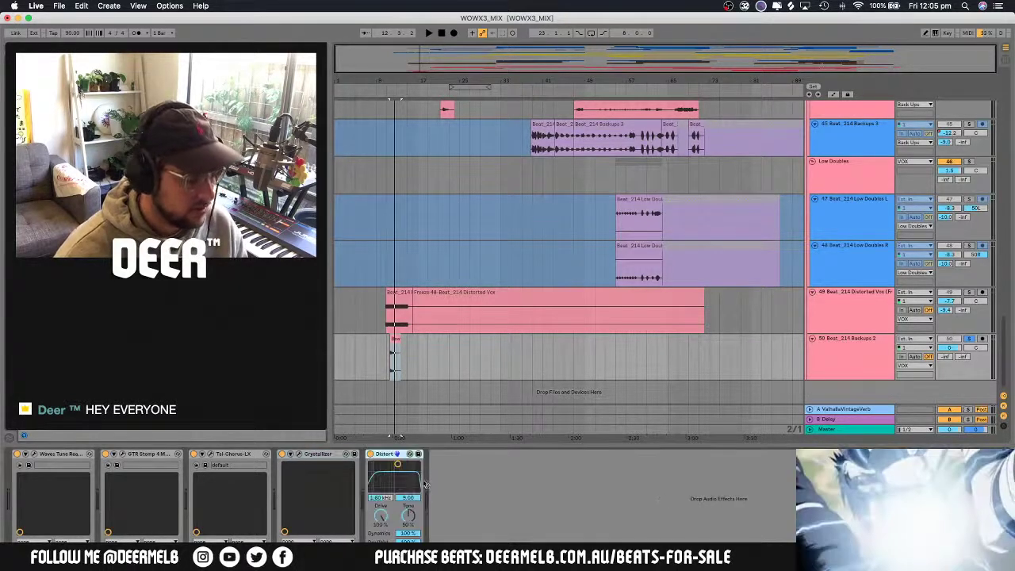
{"action": "key", "text": "space"}
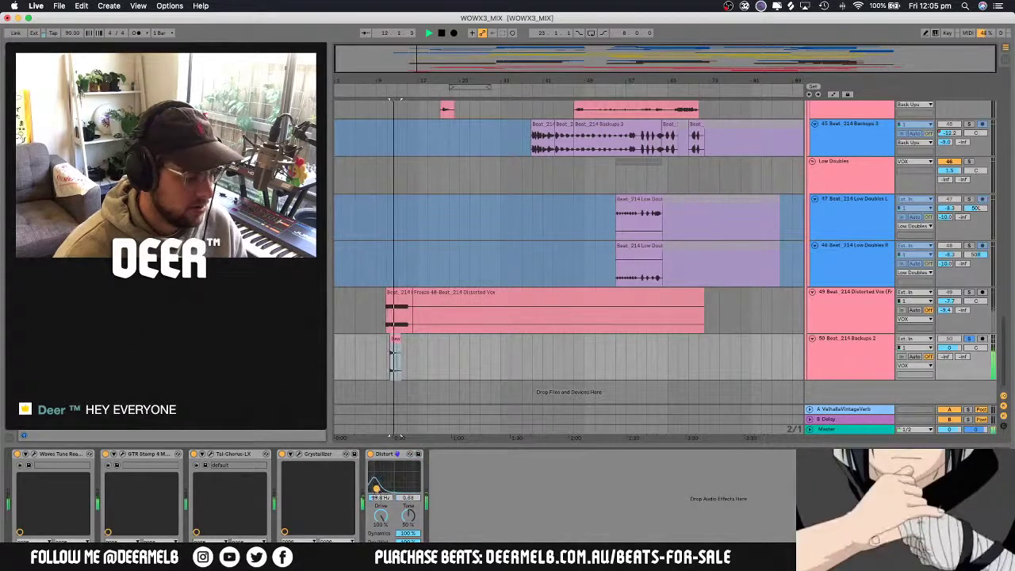
{"action": "key", "text": "space"}
{"action": "left_click_drag", "start_coordinate": [408, 514], "coordinate": [411, 520]}
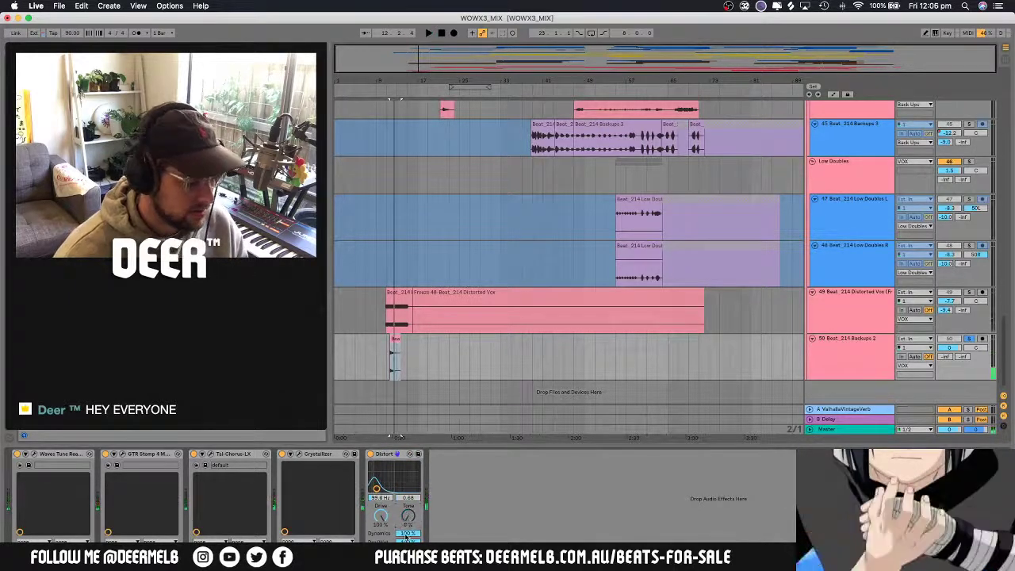
Set Distort's Dynamics to 0%, move its filter band to the highest frequencies with a width of 9.00, and play the clip
{"action": "left_click_drag", "start_coordinate": [391, 479], "coordinate": [397, 471]}
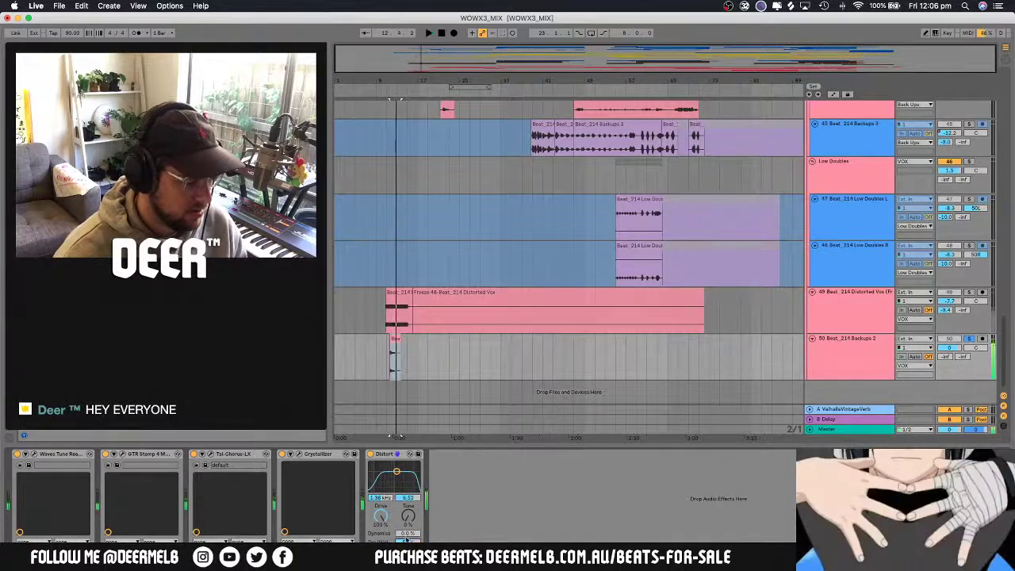
{"action": "key", "text": "space"}
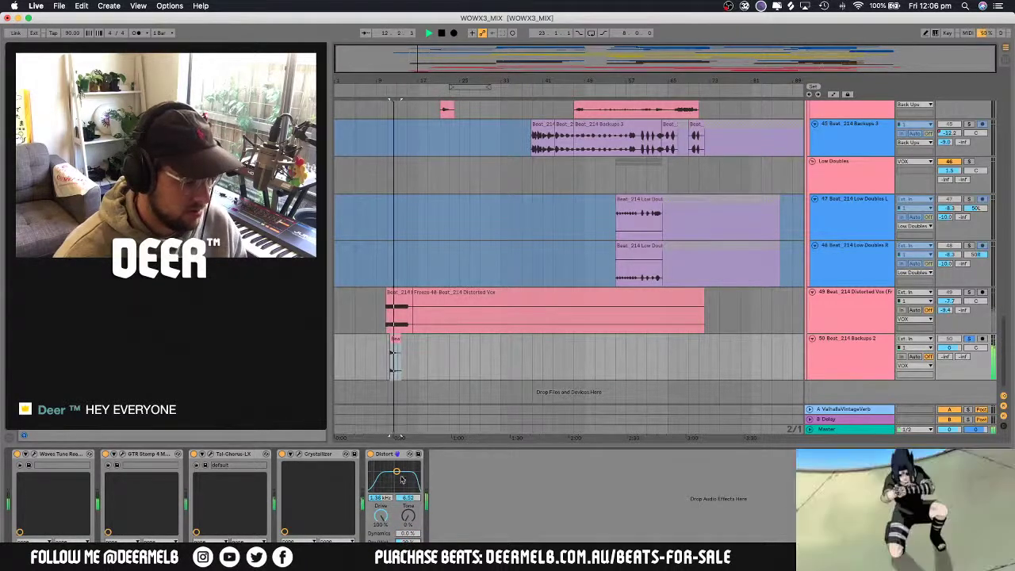
{"action": "key", "text": "space"}
{"action": "key", "text": "space"}
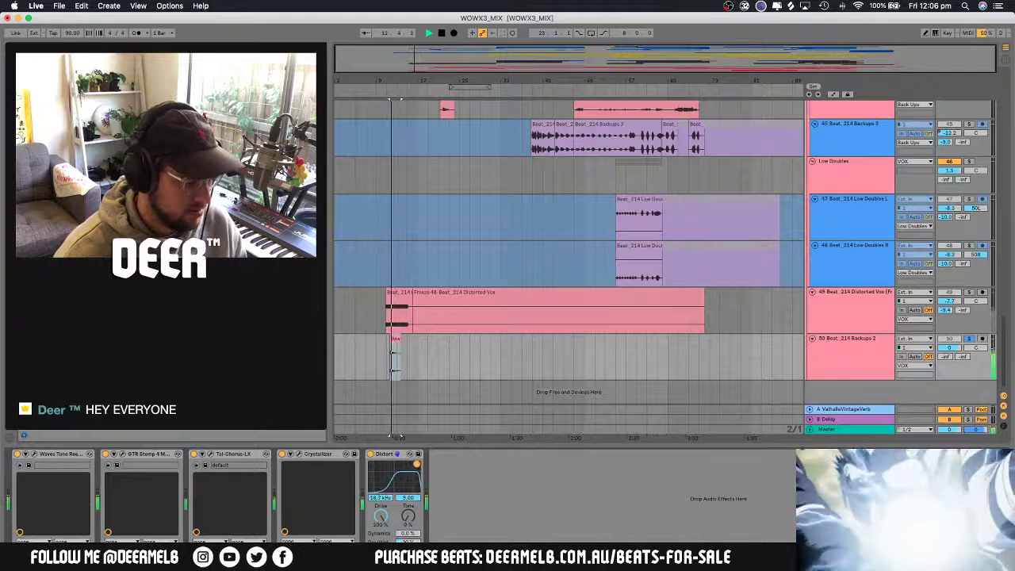
Compare the Distorted Vox track 49 with the rebuilt effect on track 50 by soloing each
{"action": "left_click", "coordinate": [968, 293]}
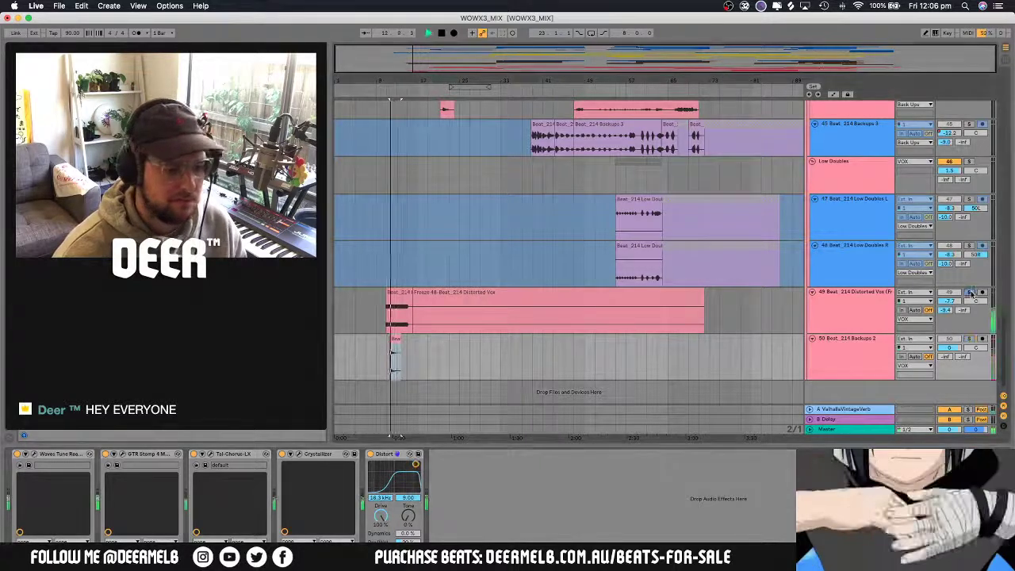
{"action": "left_click", "coordinate": [969, 293]}
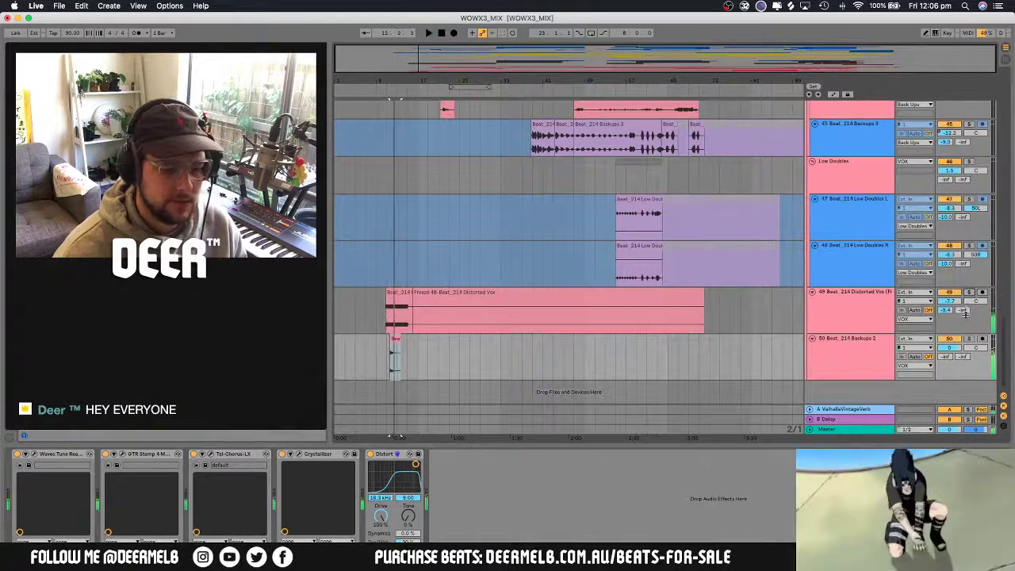
{"action": "left_click", "coordinate": [968, 339]}
Set Crystallizer's Splice on track 50 to about 57 ms and play the clip
{"action": "left_click", "coordinate": [846, 346]}
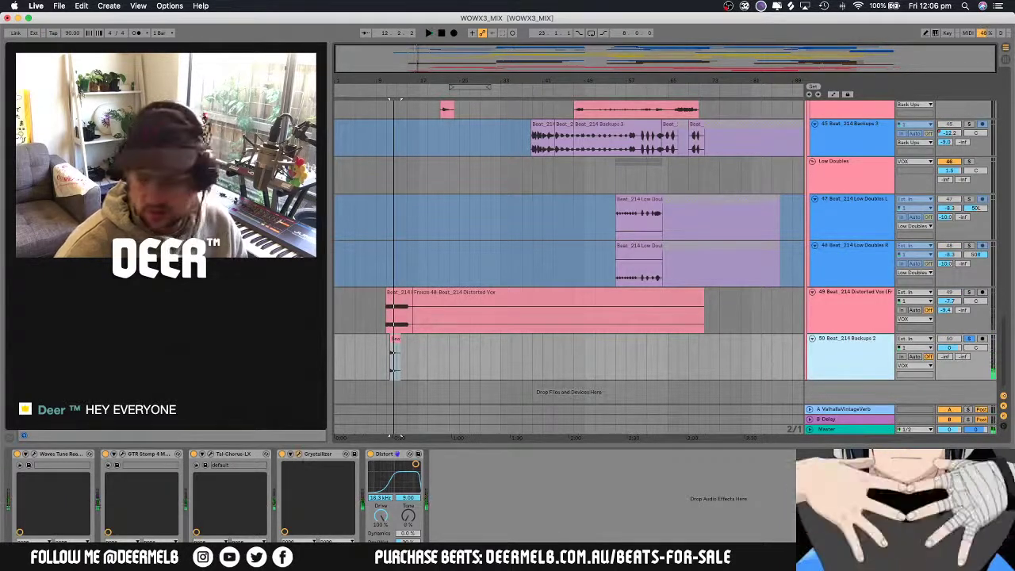
{"action": "left_click", "coordinate": [299, 454]}
{"action": "left_click_drag", "start_coordinate": [781, 148], "coordinate": [704, 83]}
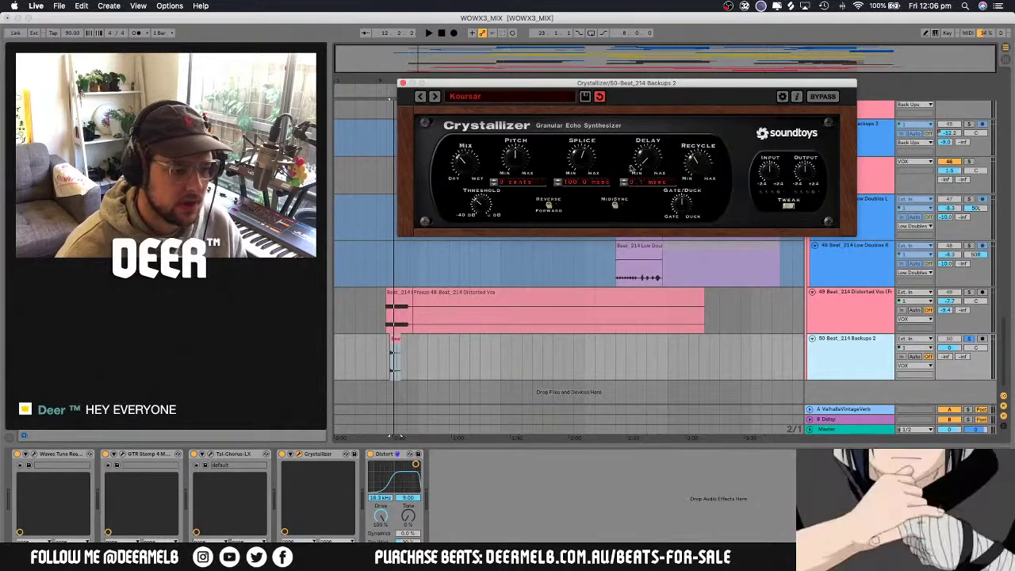
{"action": "key", "text": "space"}
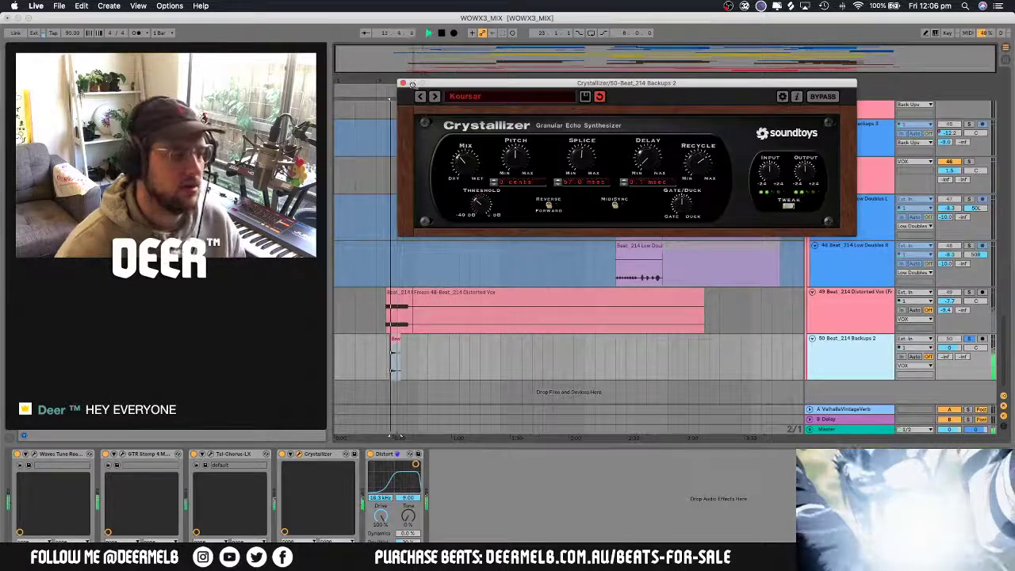
Solo Distorted Vox track 49 to check it against the shorter Crystallizer splice, and return the solo to track 50
{"action": "left_click", "coordinate": [969, 293]}
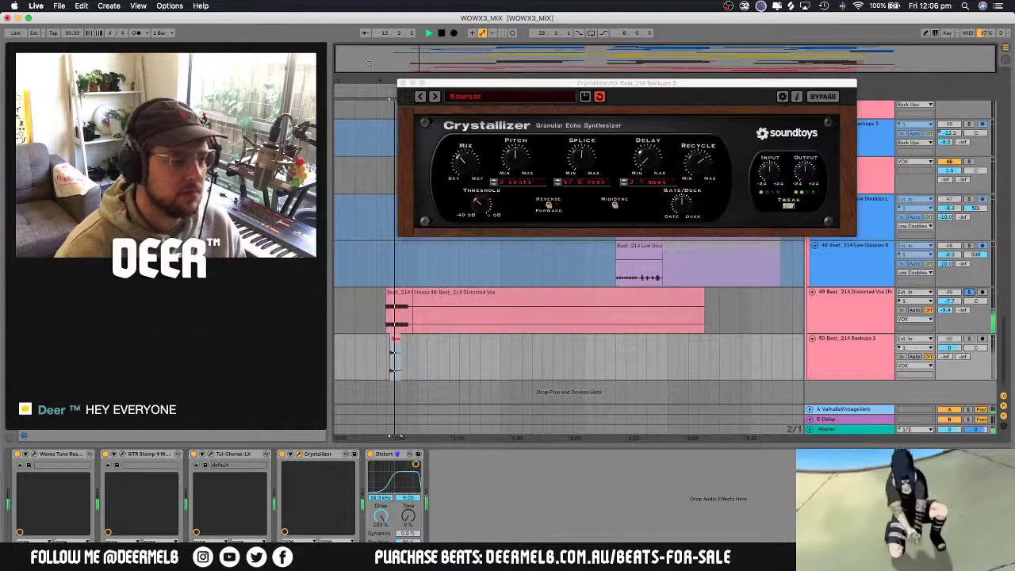
{"action": "key", "text": "super+alt+p"}
{"action": "left_click", "coordinate": [968, 340]}
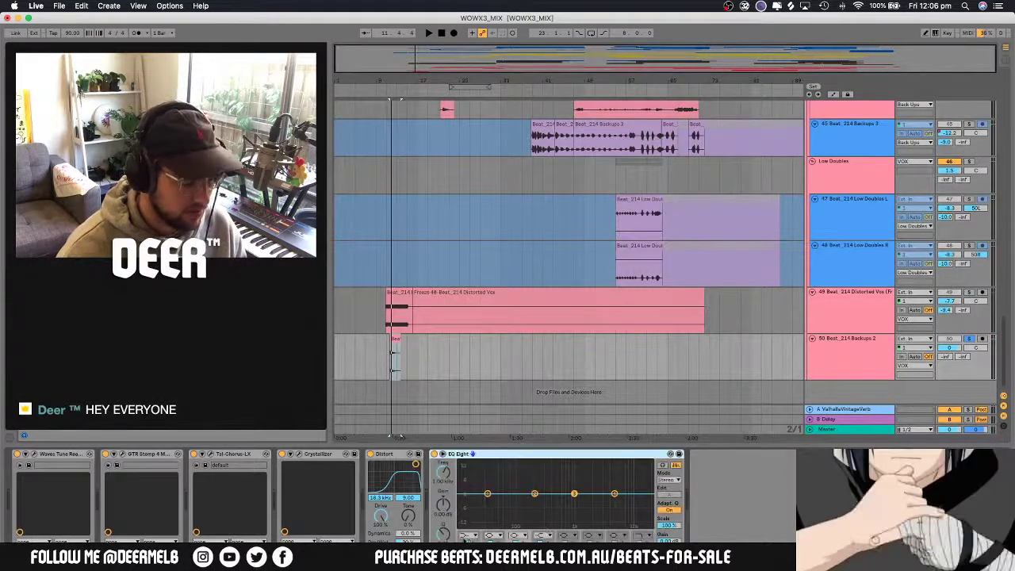
Shape EQ Eight after Distort on track 50 with a low cut, a mid dip of about 6.8 dB and raised highs
{"action": "left_click_drag", "start_coordinate": [487, 494], "coordinate": [546, 486]}
{"action": "key", "text": "space"}
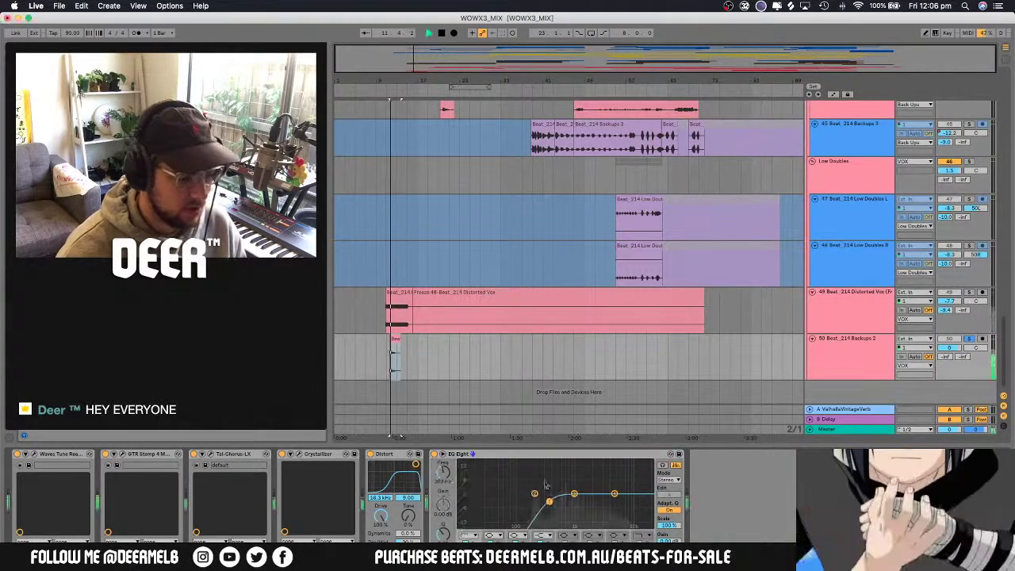
{"action": "left_click_drag", "start_coordinate": [614, 493], "coordinate": [571, 512]}
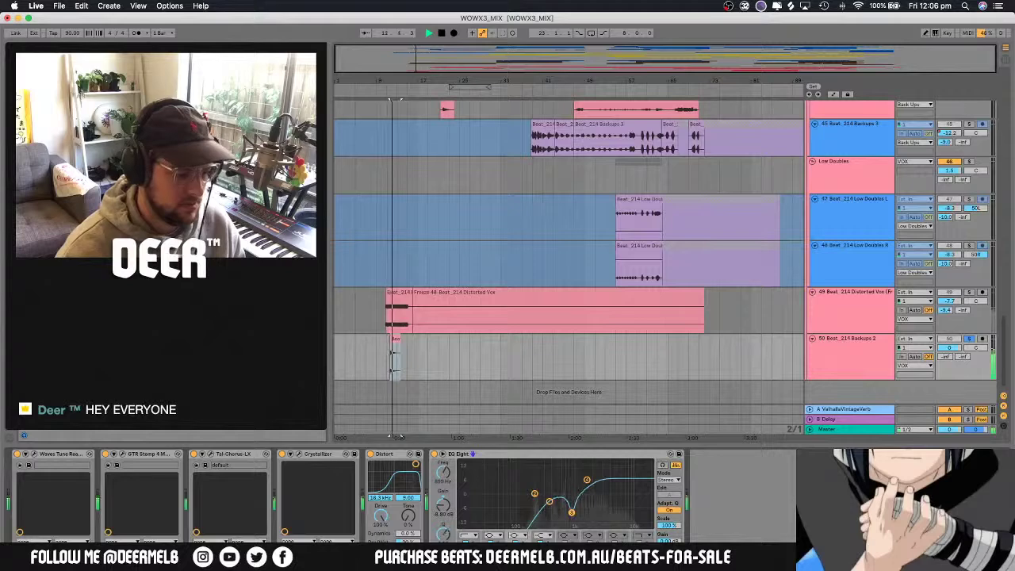
Compare Distorted Vox track 49 with the equalized Backups 2 track 50 in solo, and turn the solo off
{"action": "left_click", "coordinate": [969, 293]}
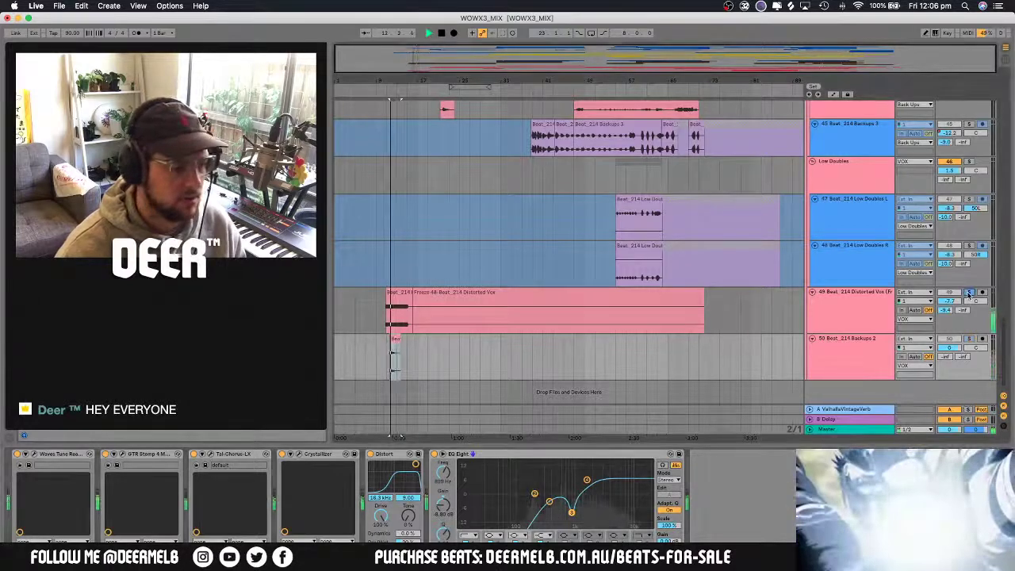
{"action": "left_click", "coordinate": [968, 340]}
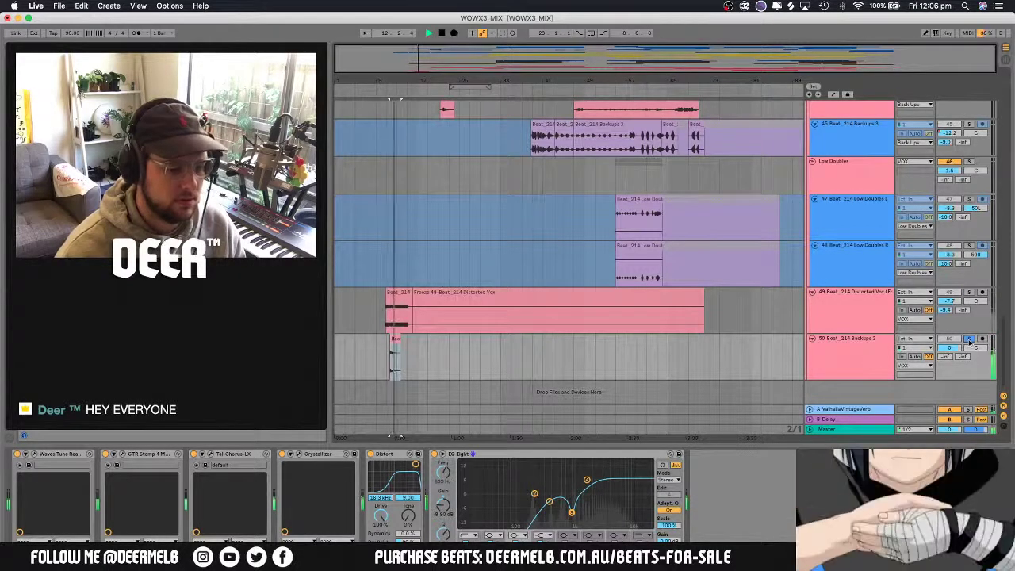
{"action": "left_click", "coordinate": [969, 339]}
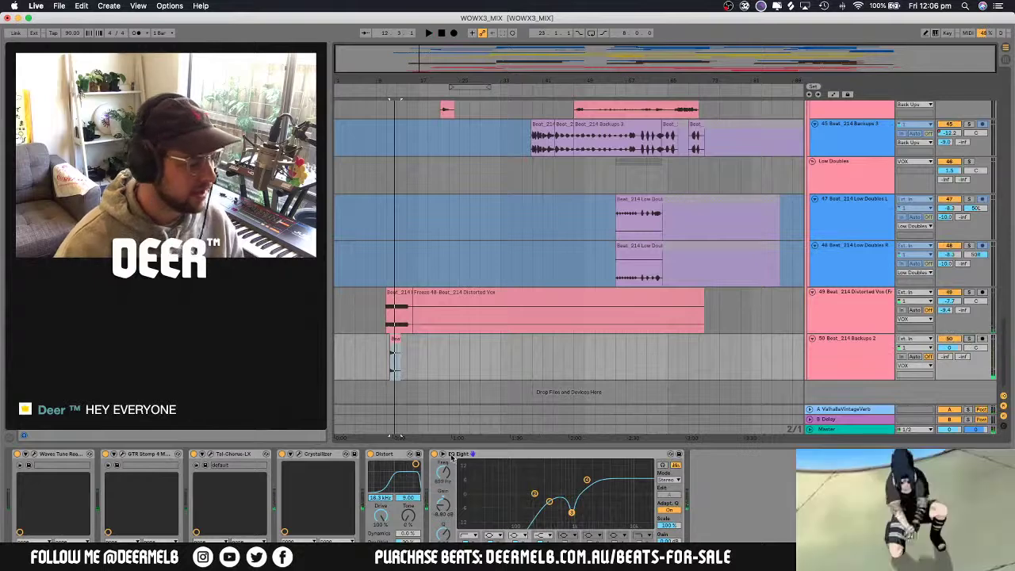
Delete the Backups 2 demo track 50 together with its effect chain
{"action": "left_click", "coordinate": [822, 353]}
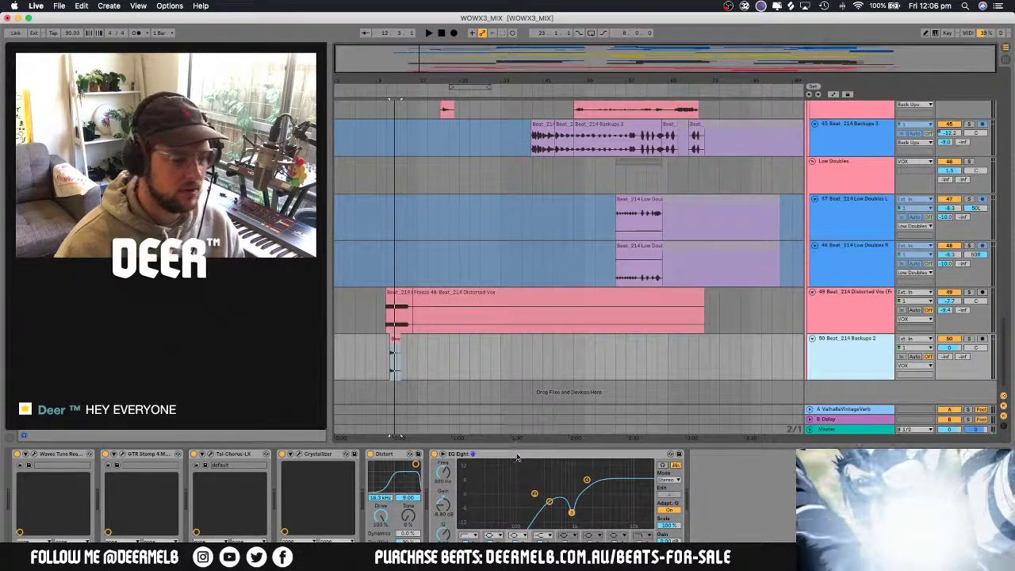
{"action": "left_click", "coordinate": [516, 458]}
{"action": "left_click", "coordinate": [117, 455], "text": "shift"}
{"action": "left_click", "coordinate": [856, 364]}
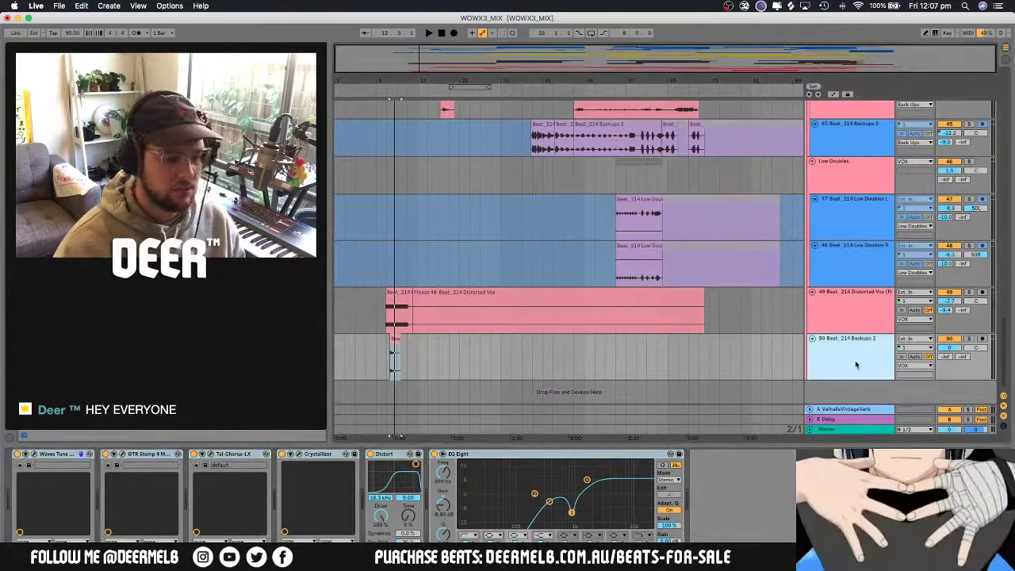
{"action": "key", "text": "Delete"}
Return to the drums group and select the first Percs clip on track 4 to show its effect chain
{"action": "scroll", "coordinate": [781, 331], "scroll_direction": "up", "scroll_amount": 4}
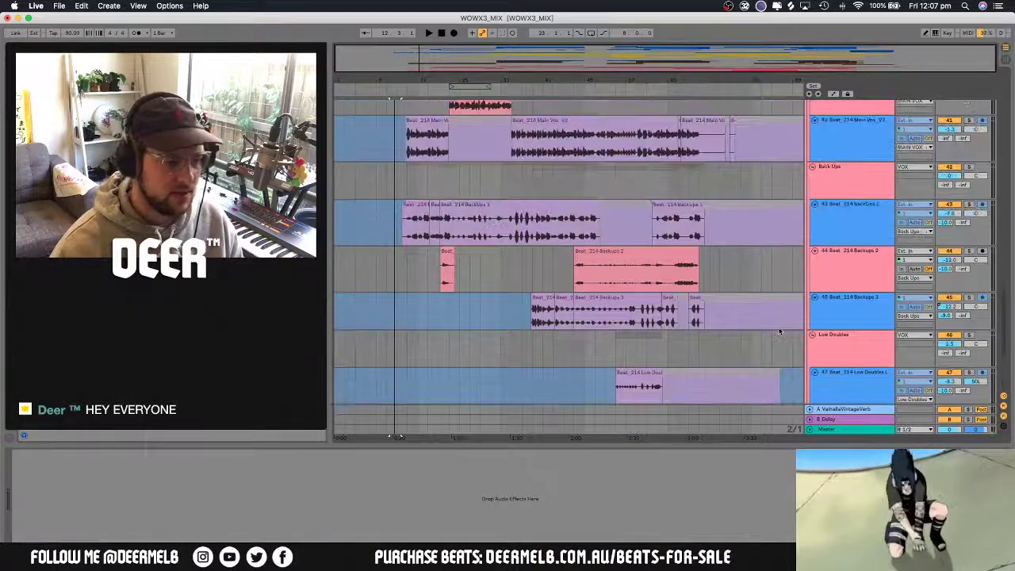
{"action": "scroll", "coordinate": [781, 330], "scroll_direction": "down", "scroll_amount": 1}
{"action": "scroll", "coordinate": [781, 327], "scroll_direction": "up", "scroll_amount": 20}
{"action": "scroll", "coordinate": [780, 327], "scroll_direction": "up", "scroll_amount": 5}
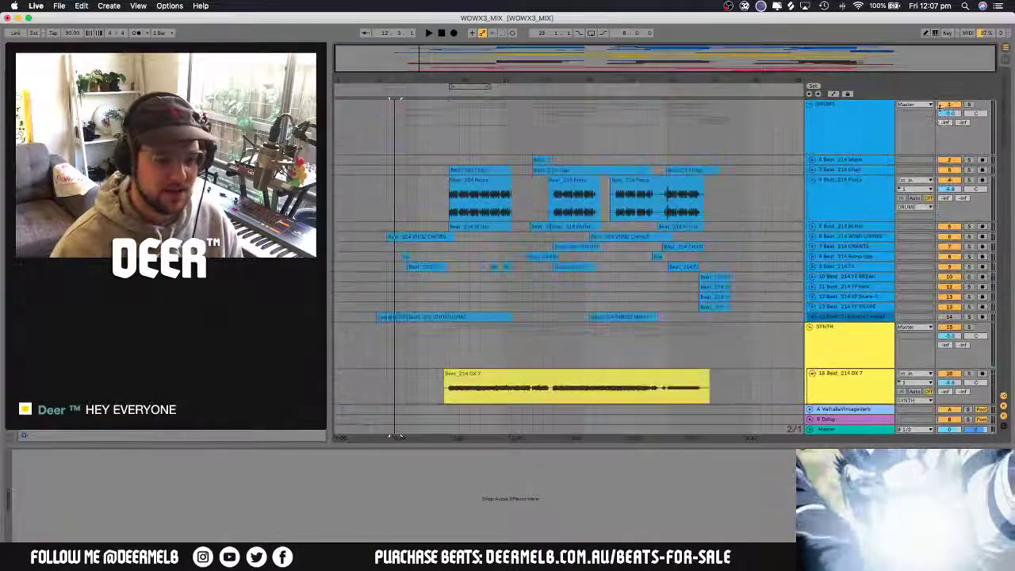
{"action": "left_click", "coordinate": [840, 189]}
{"action": "left_click", "coordinate": [465, 184]}
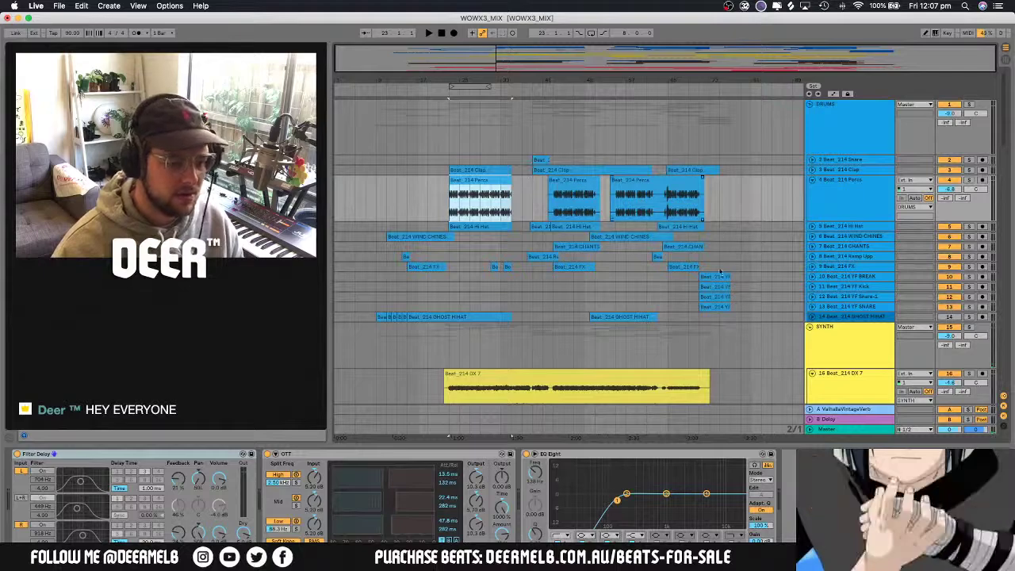
Play the arrangement from the middle FX clip on track 9 and look through the drum and synth tracks
{"action": "left_click", "coordinate": [719, 274]}
{"action": "key", "text": "space"}
{"action": "left_click", "coordinate": [568, 266]}
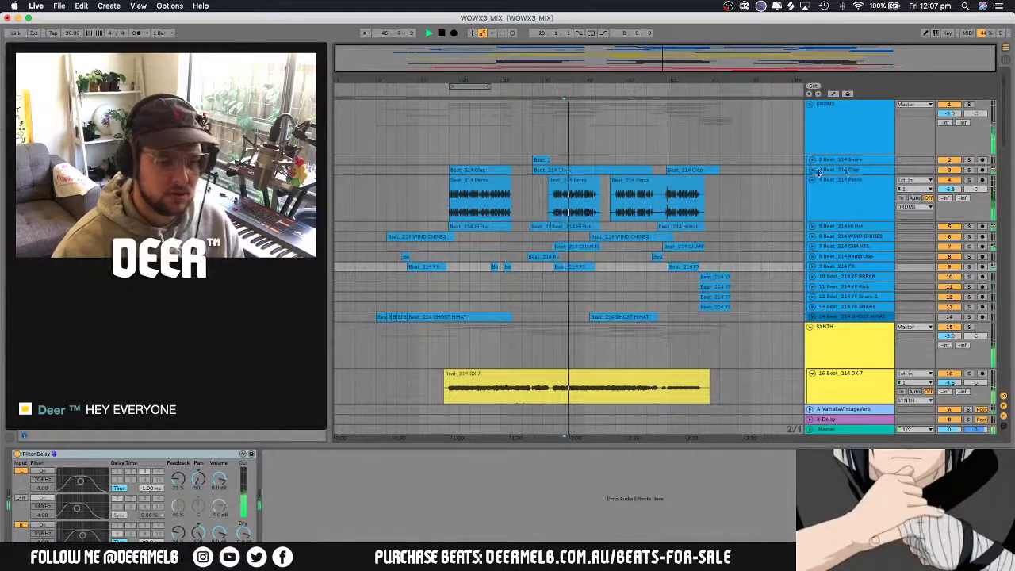
{"action": "scroll", "coordinate": [735, 206], "scroll_direction": "down", "scroll_amount": 8}
{"action": "scroll", "coordinate": [734, 200], "scroll_direction": "up", "scroll_amount": 5}
{"action": "scroll", "coordinate": [734, 201], "scroll_direction": "down", "scroll_amount": 4}
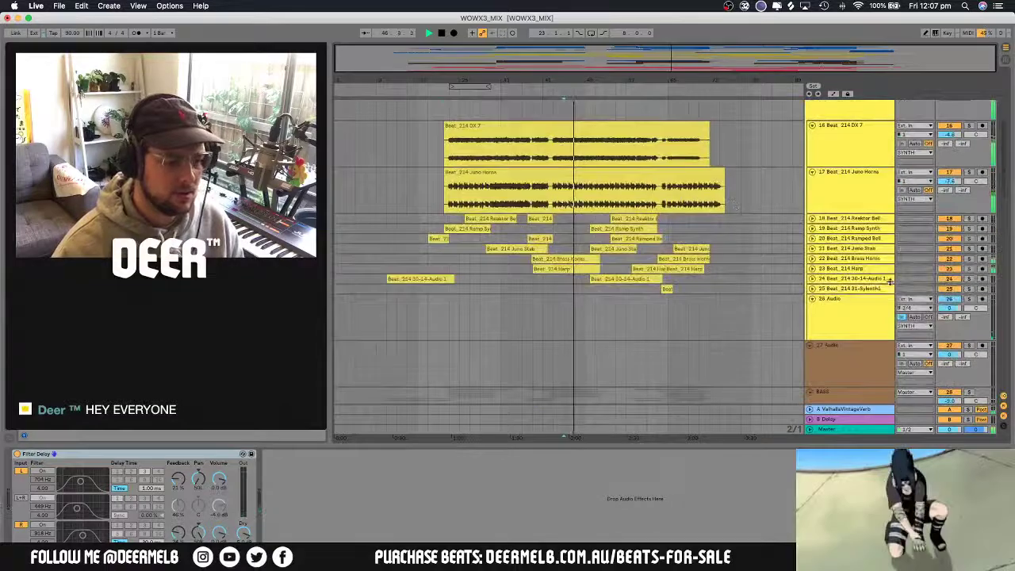
Unfold the 30-14-Audio 1 and Sylenth1 tracks in the SYNTH group and audition the Sylenth1 clip on track 25 in solo
{"action": "left_click", "coordinate": [812, 278]}
{"action": "left_click", "coordinate": [668, 325]}
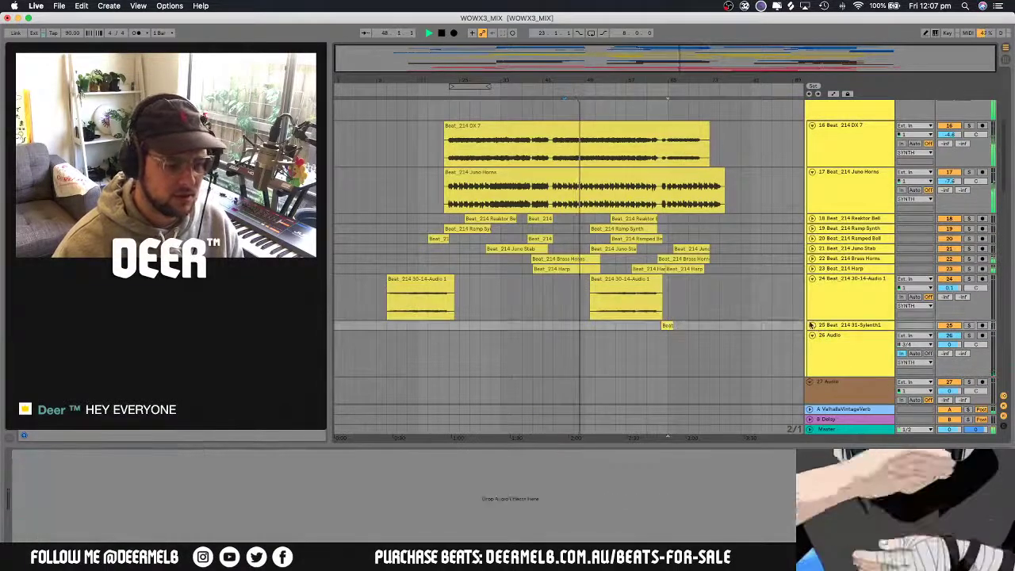
{"action": "left_click", "coordinate": [969, 326]}
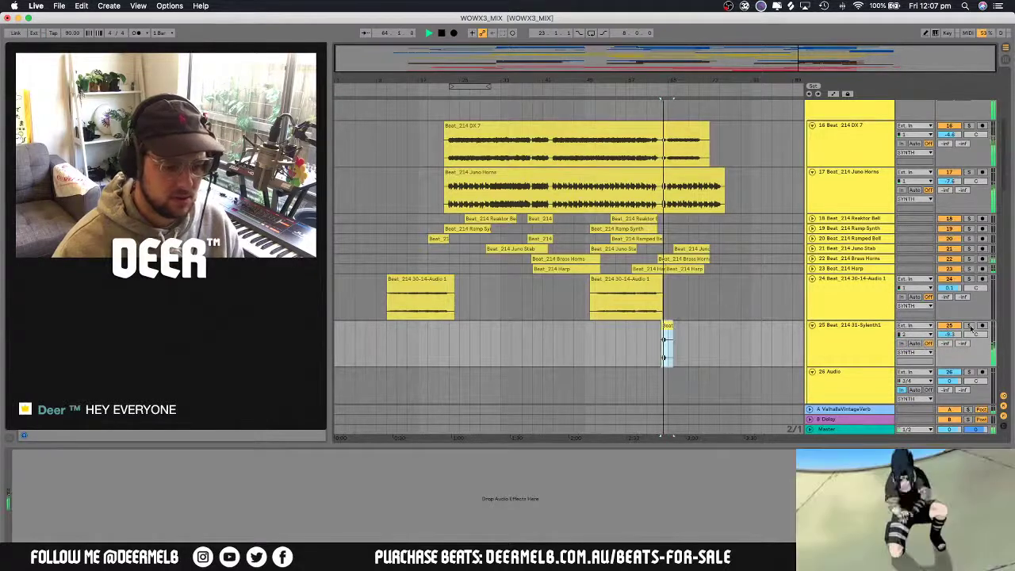
{"action": "left_click", "coordinate": [970, 326]}
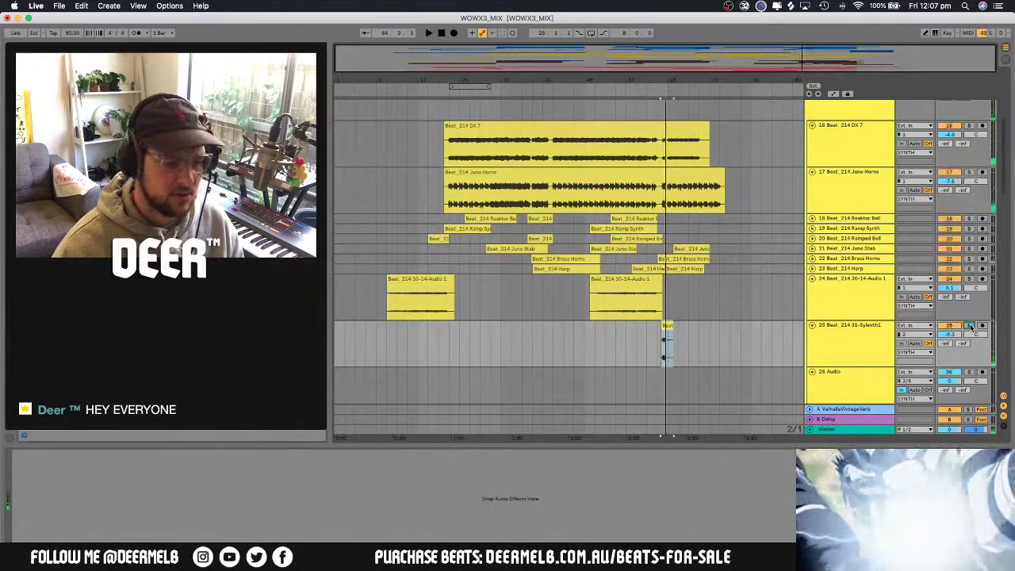
Select the Sylenth1 clip and its track 25, and replay that passage briefly in the full mix
{"action": "left_click", "coordinate": [668, 325]}
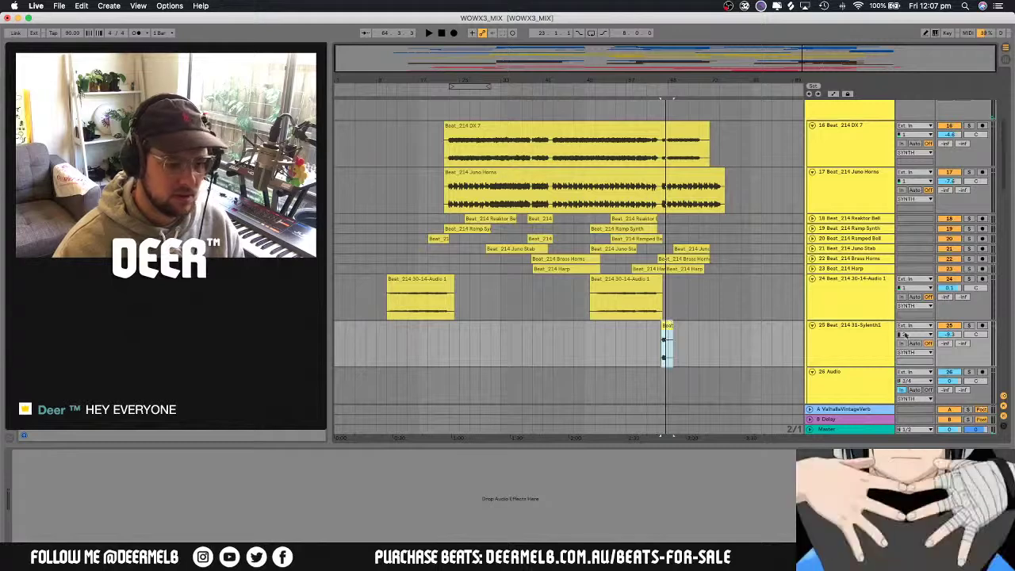
{"action": "left_click", "coordinate": [876, 334]}
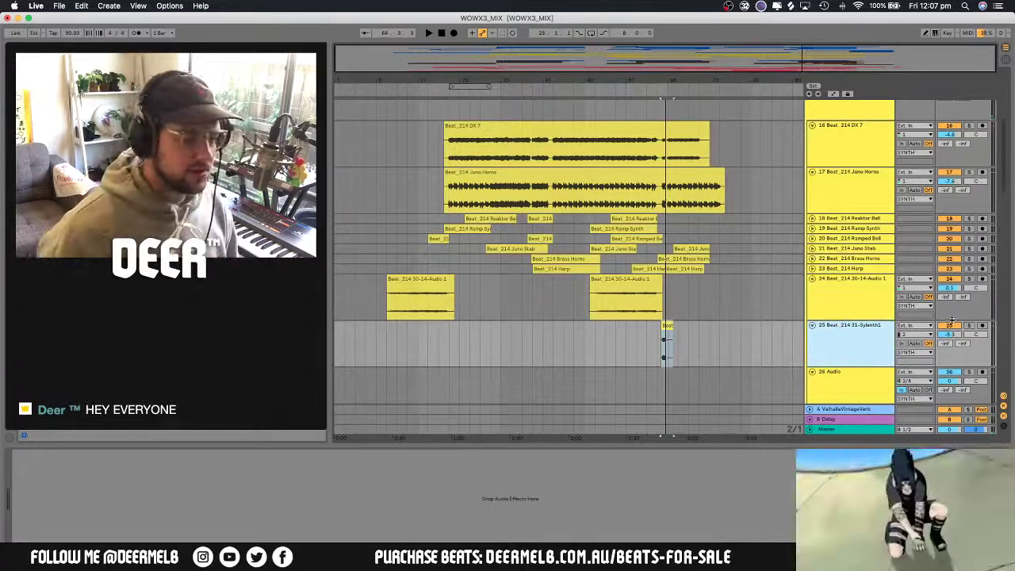
{"action": "key", "text": "space"}
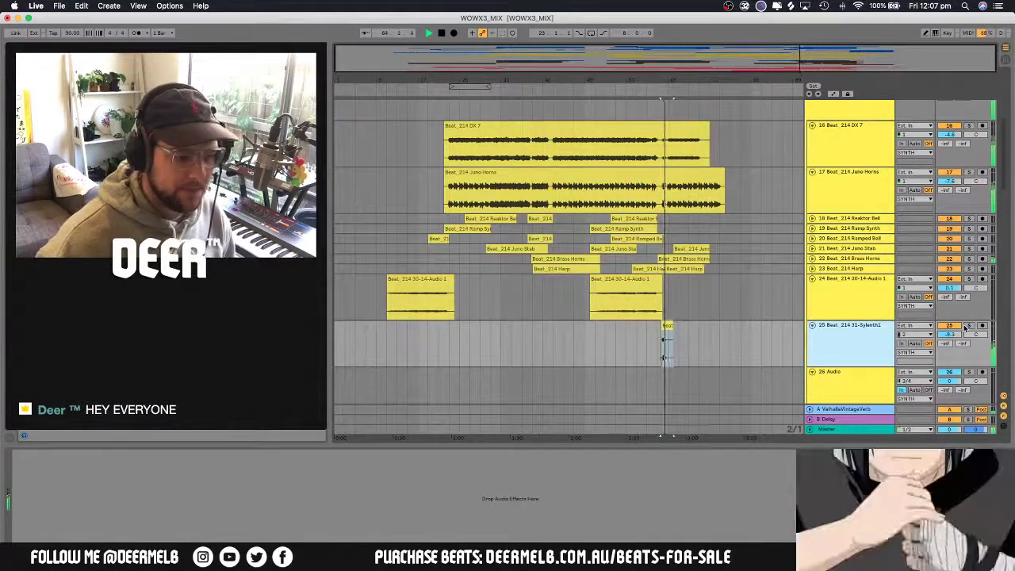
{"action": "key", "text": "space"}
Audition the second Reaktor Bell clip on track 18 in solo
{"action": "left_click", "coordinate": [557, 226]}
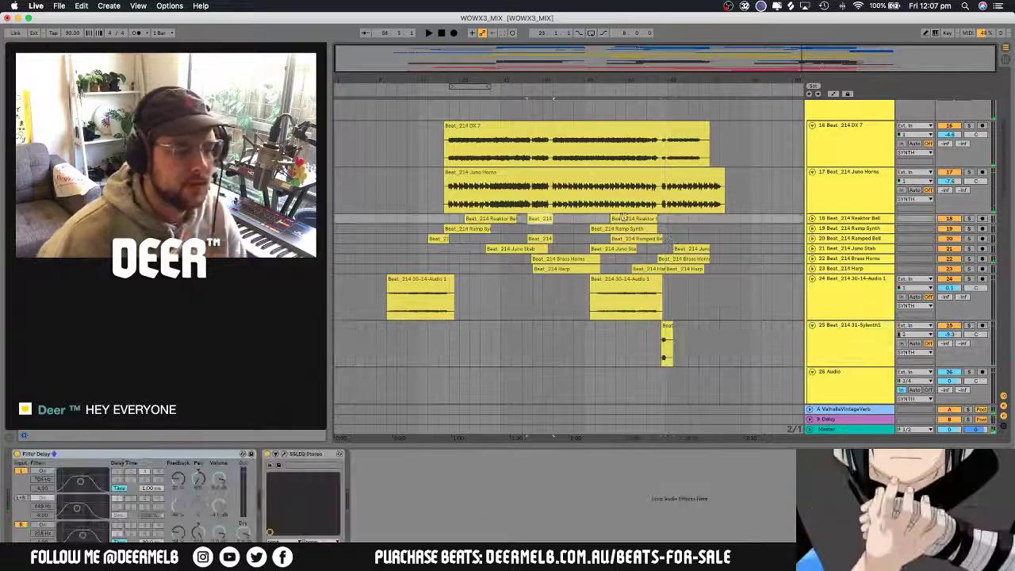
{"action": "key", "text": "space"}
{"action": "key", "text": "space"}
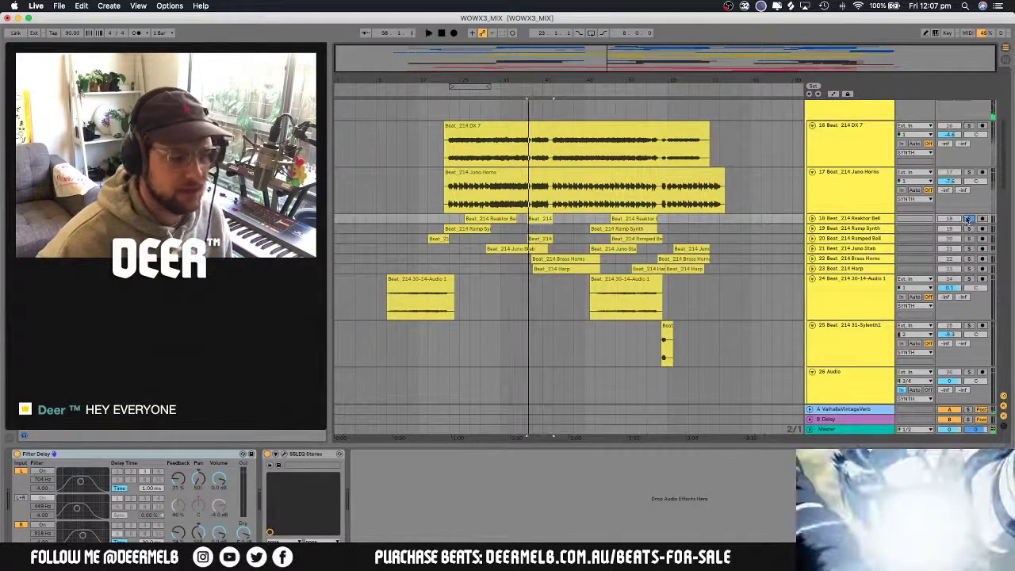
Inspect the effect chains of the Reaktor Bell and Ramped Bell tracks in the SYNTH group
{"action": "scroll", "coordinate": [706, 239], "scroll_direction": "up", "scroll_amount": 2}
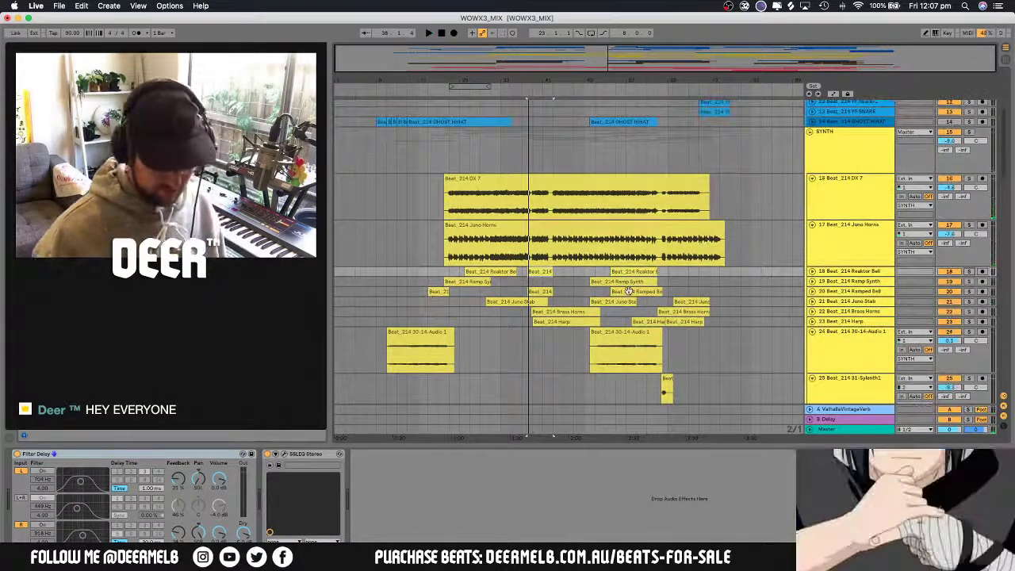
{"action": "left_click", "coordinate": [588, 300]}
{"action": "left_click", "coordinate": [518, 274]}
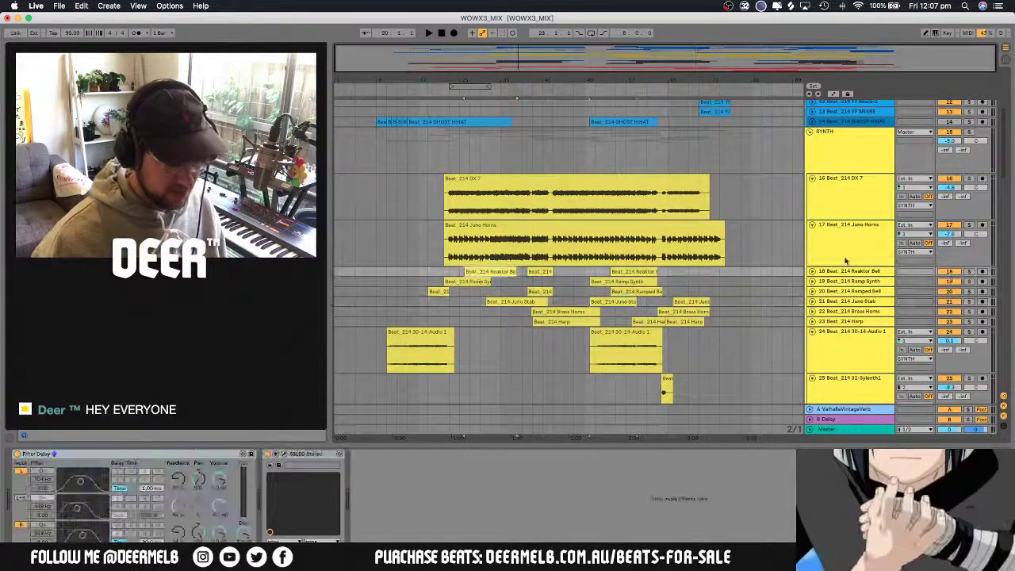
{"action": "left_click", "coordinate": [617, 291]}
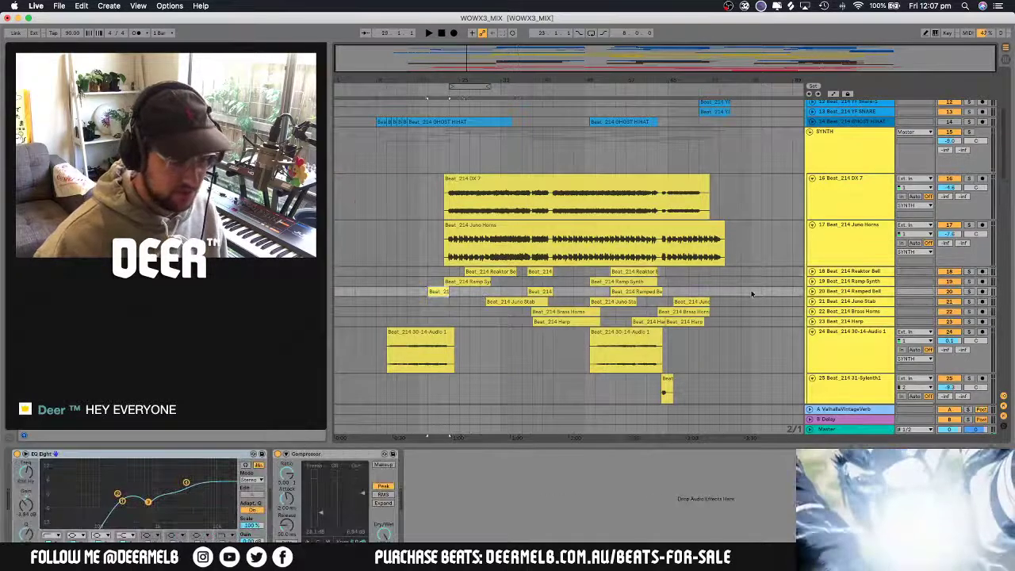
Unfold the FX track 9 in the drums, audition its first clip in solo, and turn the solo off
{"action": "scroll", "coordinate": [752, 294], "scroll_direction": "up", "scroll_amount": 5}
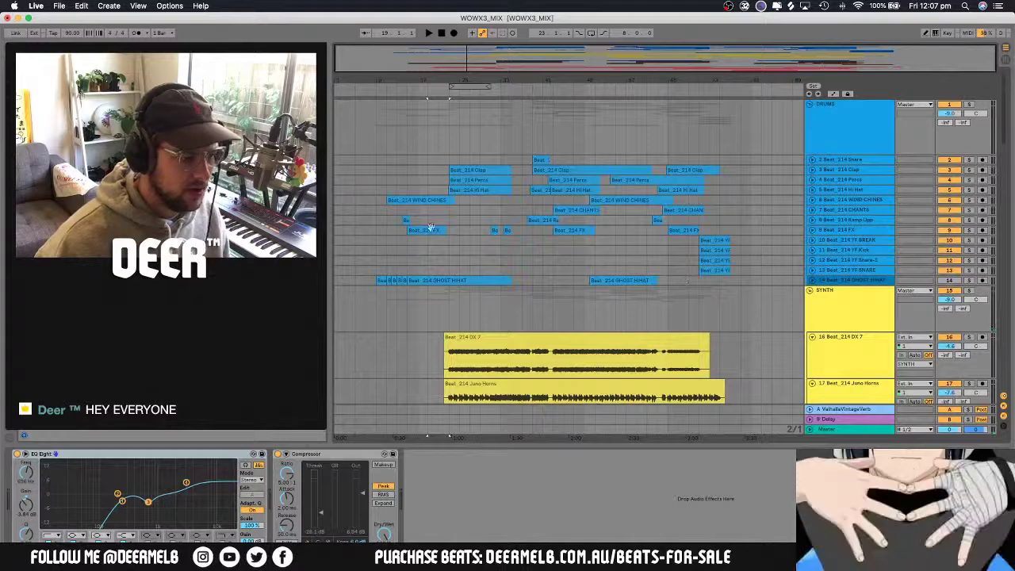
{"action": "left_click", "coordinate": [430, 229]}
{"action": "left_click", "coordinate": [813, 230]}
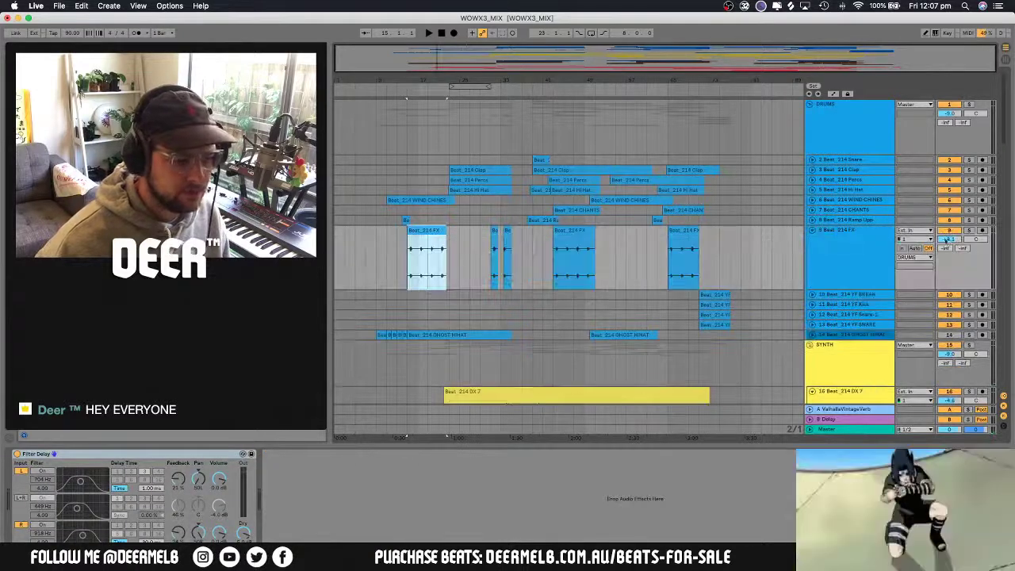
{"action": "left_click", "coordinate": [969, 230]}
{"action": "key", "text": "space"}
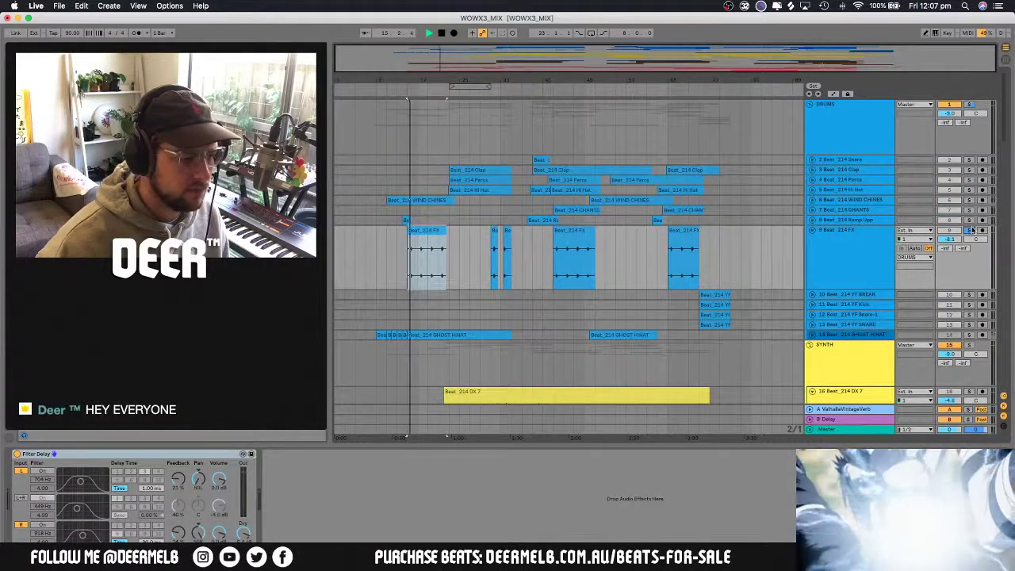
{"action": "left_click", "coordinate": [970, 230]}
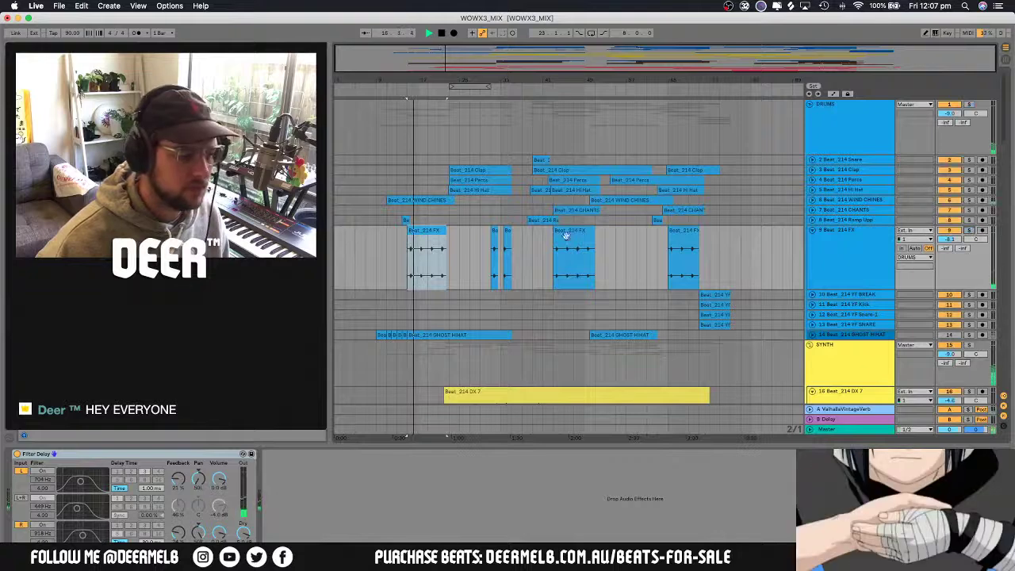
Solo the WIND CHINES track 6, play its first clip, and unfold the track
{"action": "left_click", "coordinate": [847, 200]}
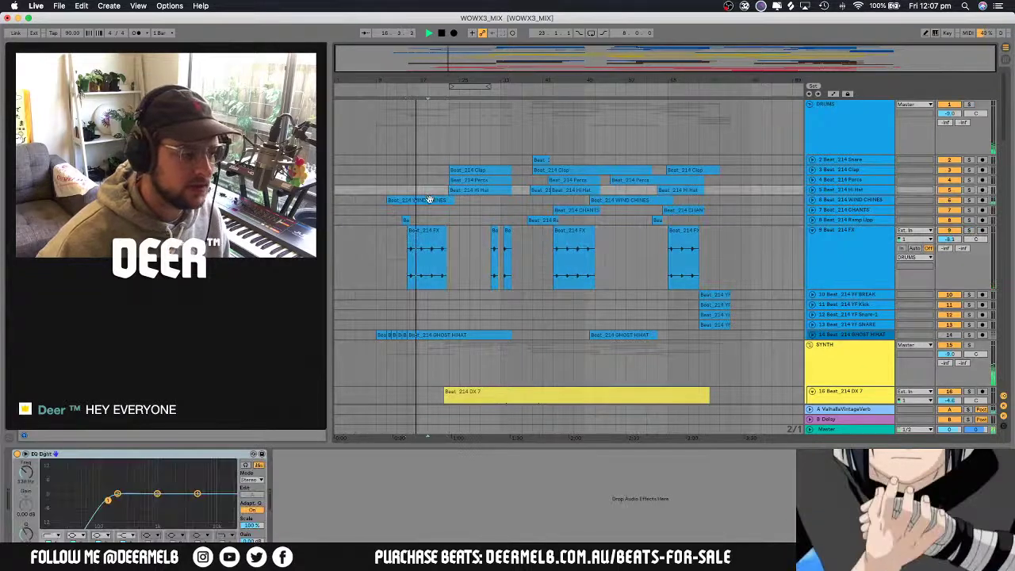
{"action": "left_click", "coordinate": [968, 200]}
{"action": "left_click", "coordinate": [817, 201]}
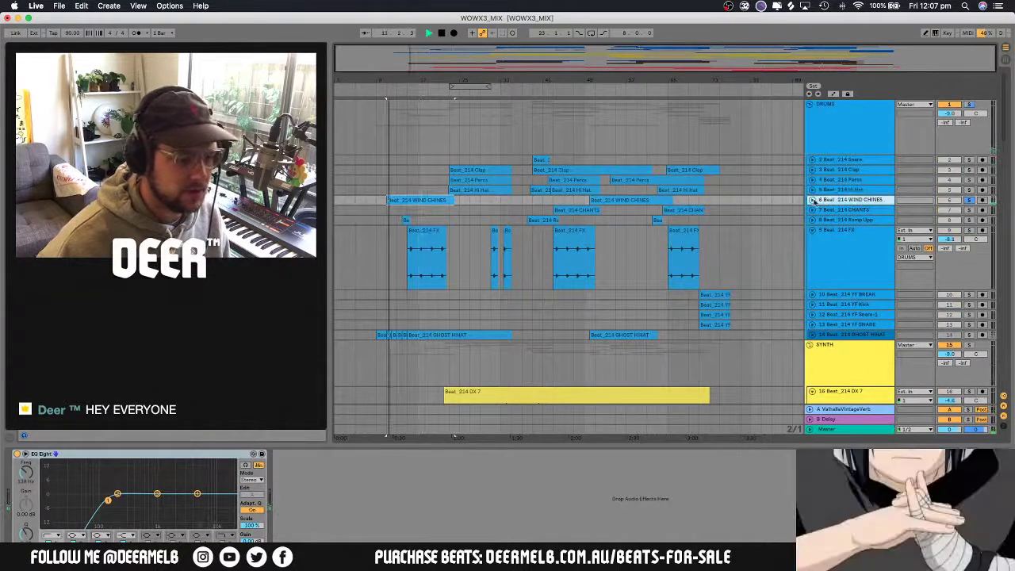
{"action": "left_click", "coordinate": [813, 200]}
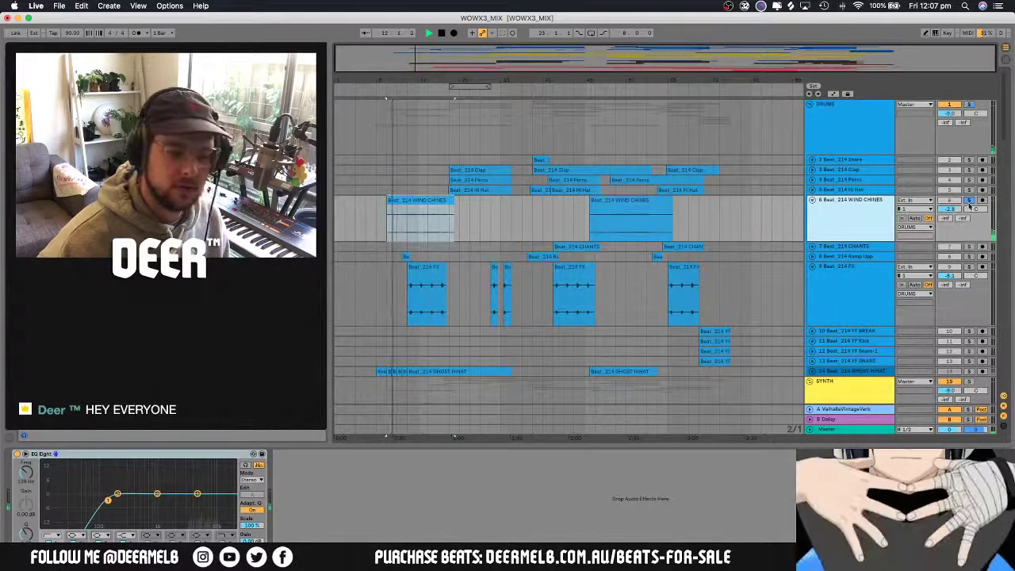
Hear the wind chimes passage in the full mix down to the distorted vocal, and fold tracks 6 and 9
{"action": "scroll", "coordinate": [625, 190], "scroll_direction": "down", "scroll_amount": 10}
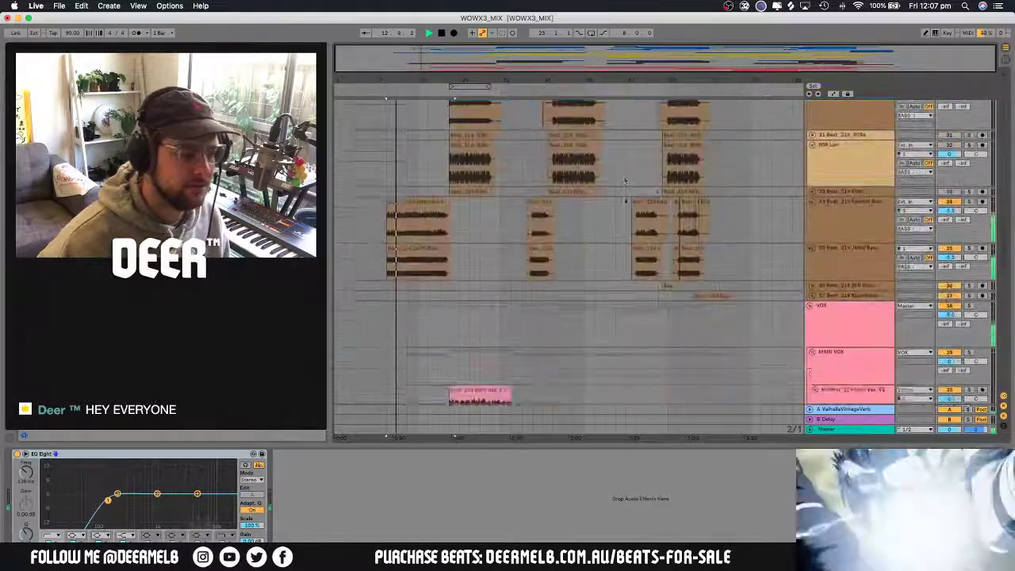
{"action": "scroll", "coordinate": [624, 181], "scroll_direction": "down", "scroll_amount": 10}
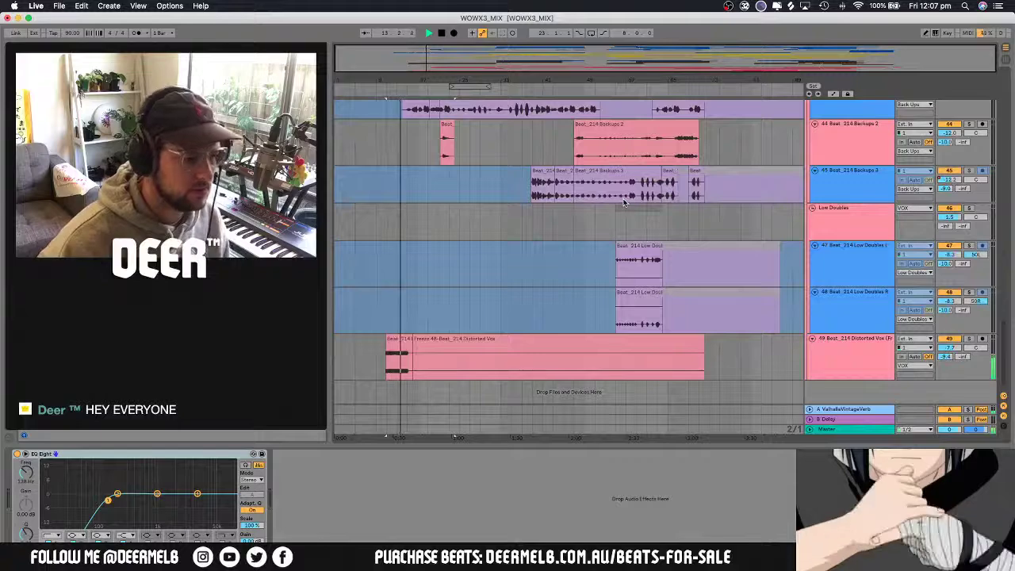
{"action": "scroll", "coordinate": [624, 203], "scroll_direction": "up", "scroll_amount": 15}
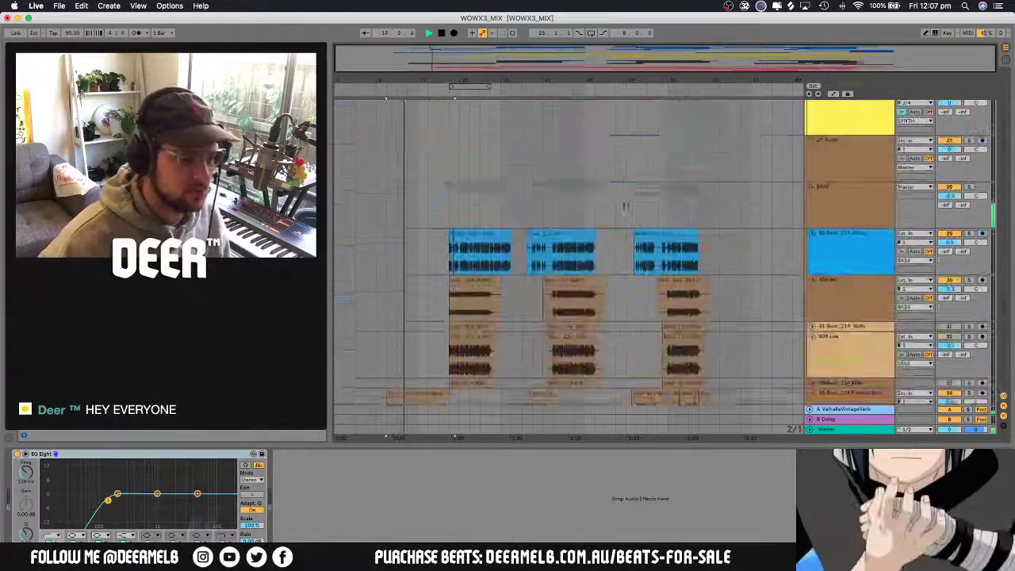
{"action": "scroll", "coordinate": [624, 207], "scroll_direction": "up", "scroll_amount": 5}
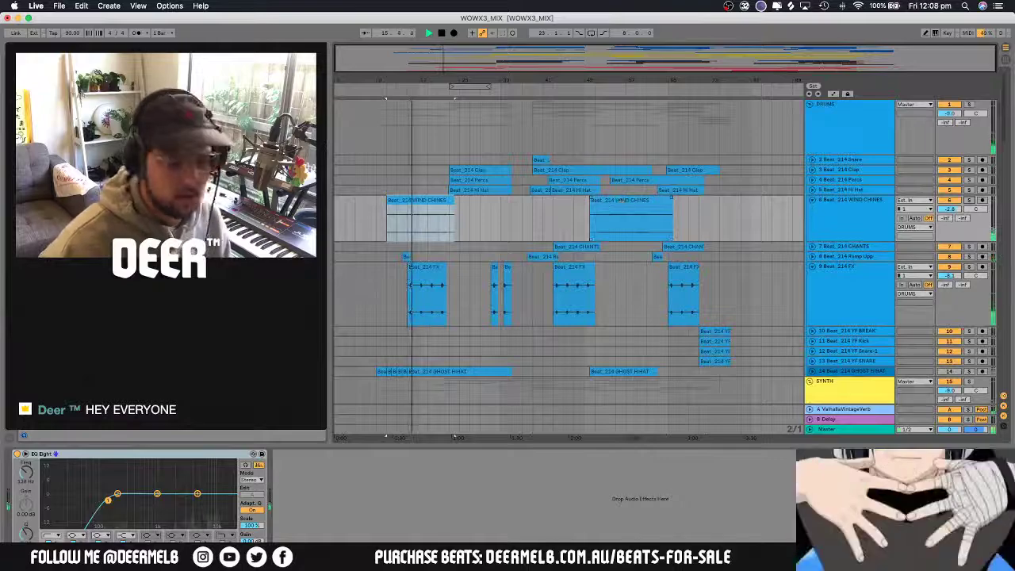
{"action": "left_click", "coordinate": [812, 270]}
{"action": "scroll", "coordinate": [715, 197], "scroll_direction": "down", "scroll_amount": 5}
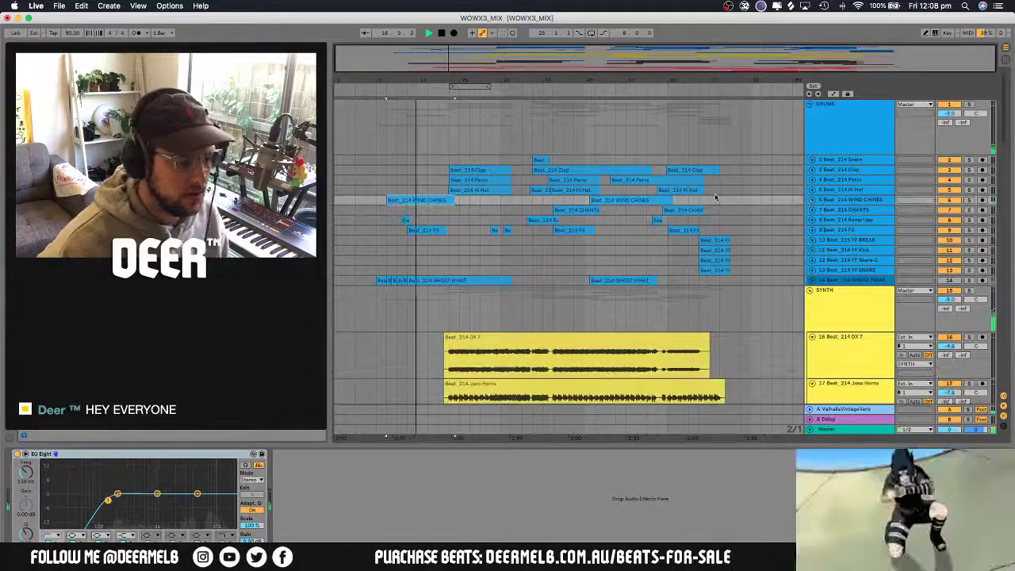
Listen through the intro into the first drop while viewing the SYNTH group, and stop playback
{"action": "scroll", "coordinate": [715, 197], "scroll_direction": "down", "scroll_amount": 3}
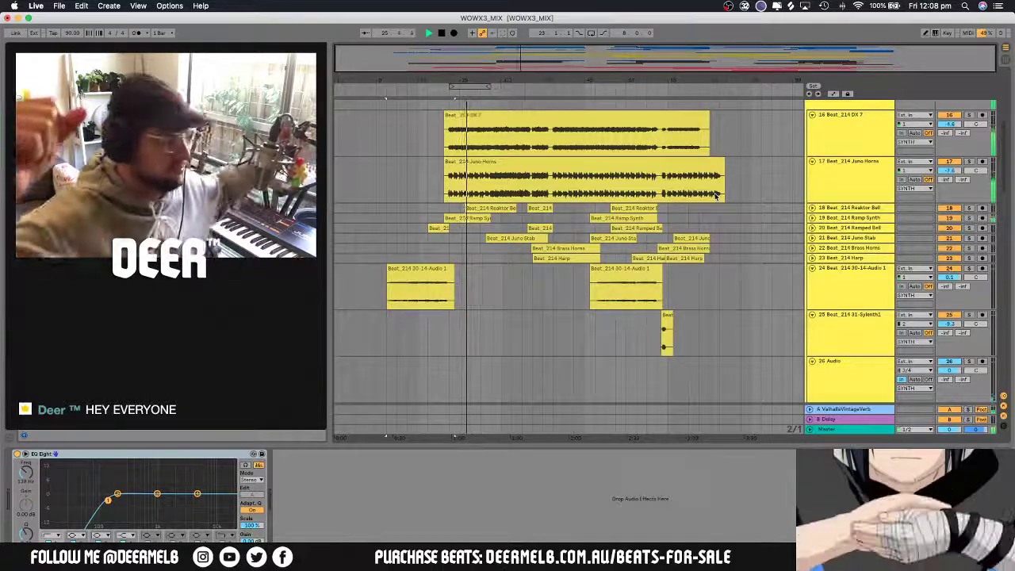
{"action": "scroll", "coordinate": [716, 194], "scroll_direction": "up", "scroll_amount": 10}
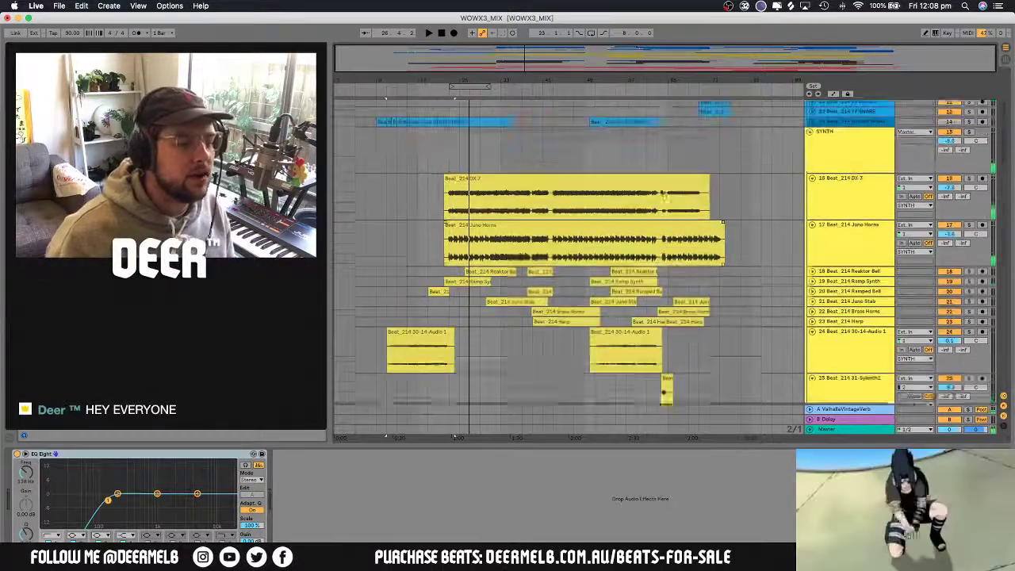
{"action": "scroll", "coordinate": [663, 185], "scroll_direction": "down", "scroll_amount": 9}
{"action": "scroll", "coordinate": [663, 185], "scroll_direction": "up", "scroll_amount": 1}
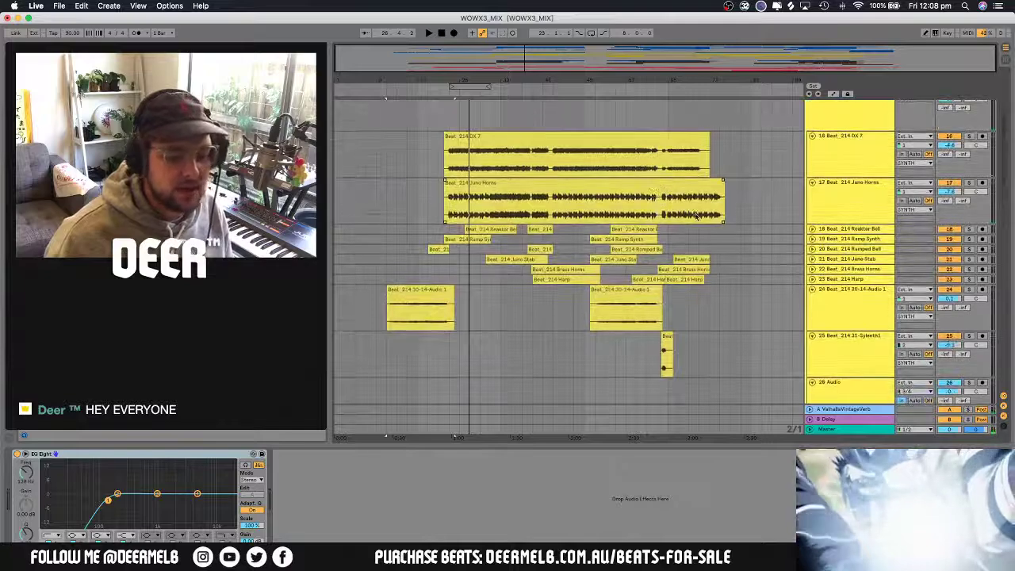
{"action": "key", "text": "space"}
Play the first drop from near the start of the Juno Horns clip and review the synth, drum and bass tracks
{"action": "left_click", "coordinate": [456, 210]}
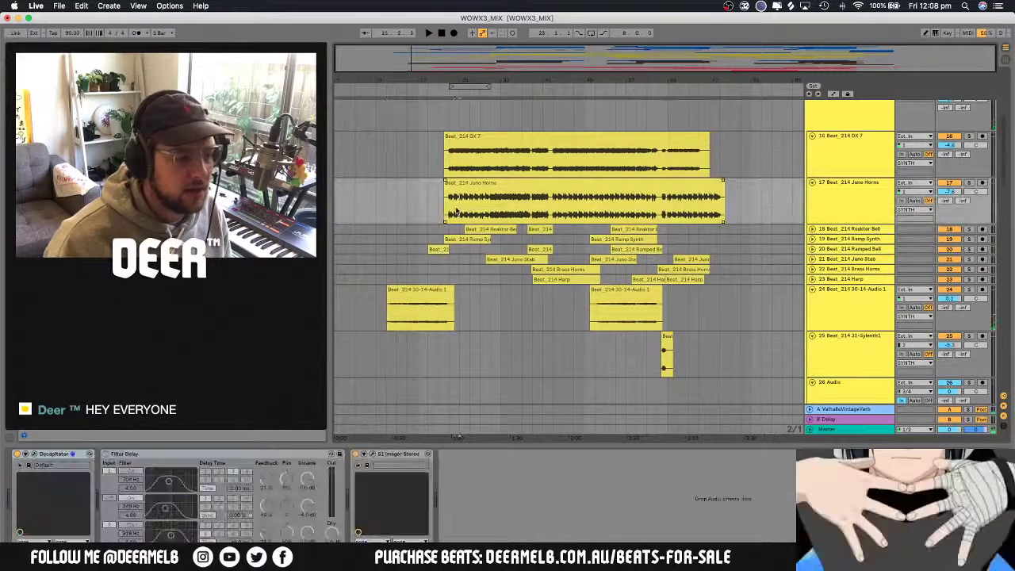
{"action": "key", "text": "space"}
{"action": "scroll", "coordinate": [662, 238], "scroll_direction": "down", "scroll_amount": 6}
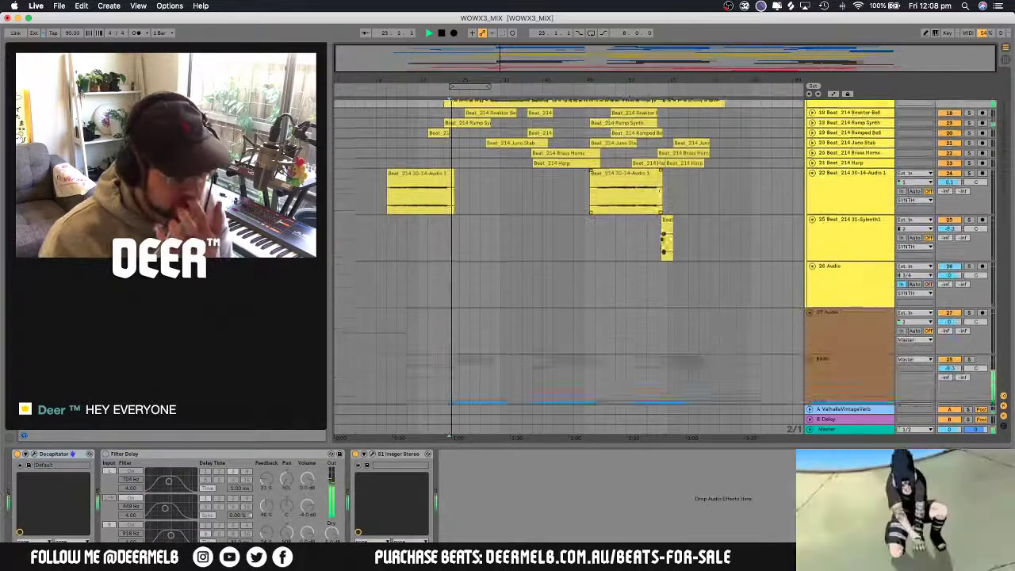
{"action": "scroll", "coordinate": [663, 238], "scroll_direction": "up", "scroll_amount": 10}
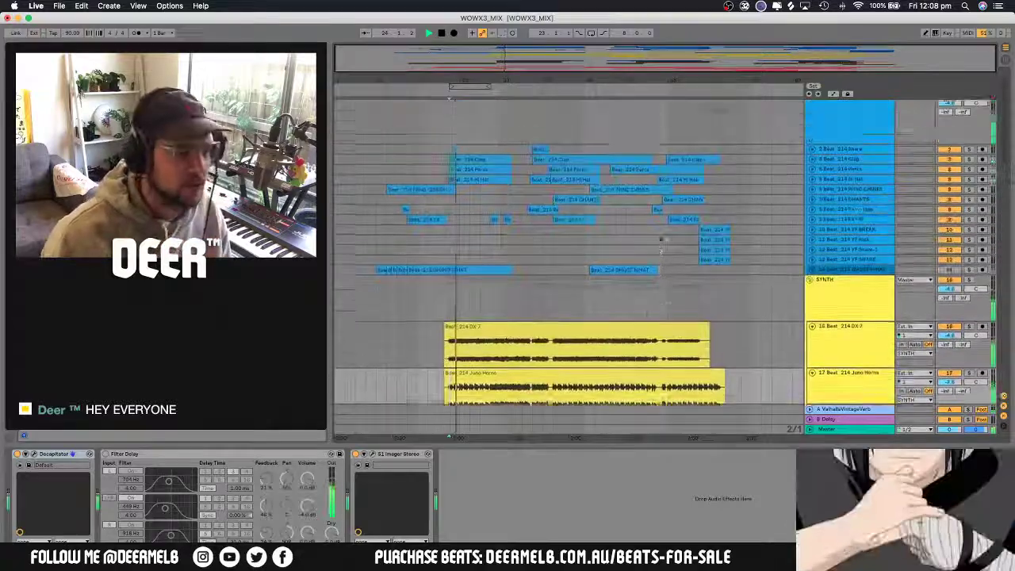
{"action": "scroll", "coordinate": [828, 276], "scroll_direction": "down", "scroll_amount": 10}
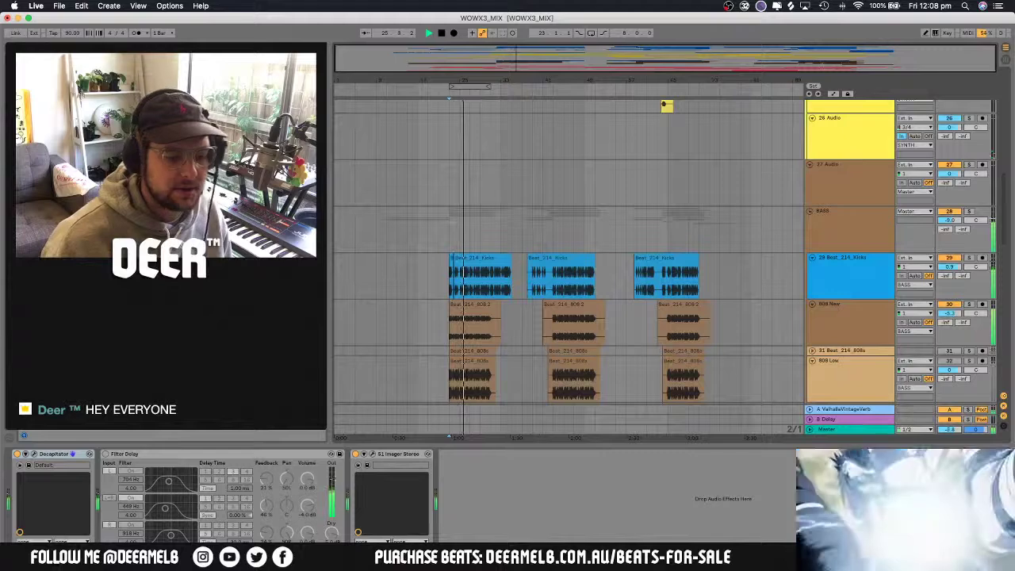
Fold the unfolded Kicks, 808, Reaktor Bass and JUNO Bass tracks inside the BASS group while the first drop plays
{"action": "scroll", "coordinate": [698, 339], "scroll_direction": "up", "scroll_amount": 2}
{"action": "left_click", "coordinate": [812, 322]}
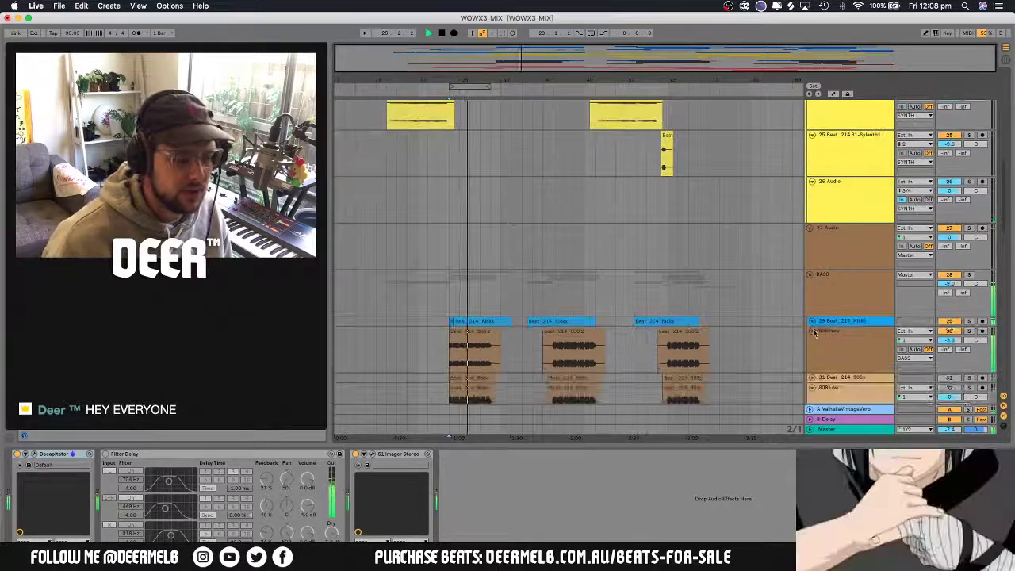
{"action": "left_click", "coordinate": [812, 332]}
{"action": "left_click", "coordinate": [812, 334]}
{"action": "scroll", "coordinate": [813, 334], "scroll_direction": "down", "scroll_amount": 1}
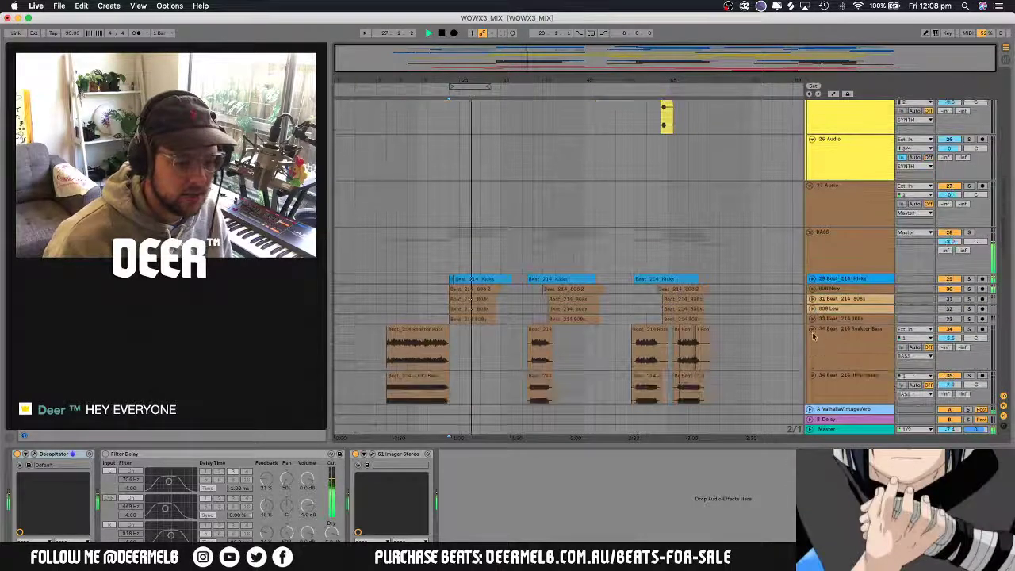
{"action": "left_click", "coordinate": [812, 336]}
{"action": "left_click", "coordinate": [812, 331]}
{"action": "left_click", "coordinate": [812, 338]}
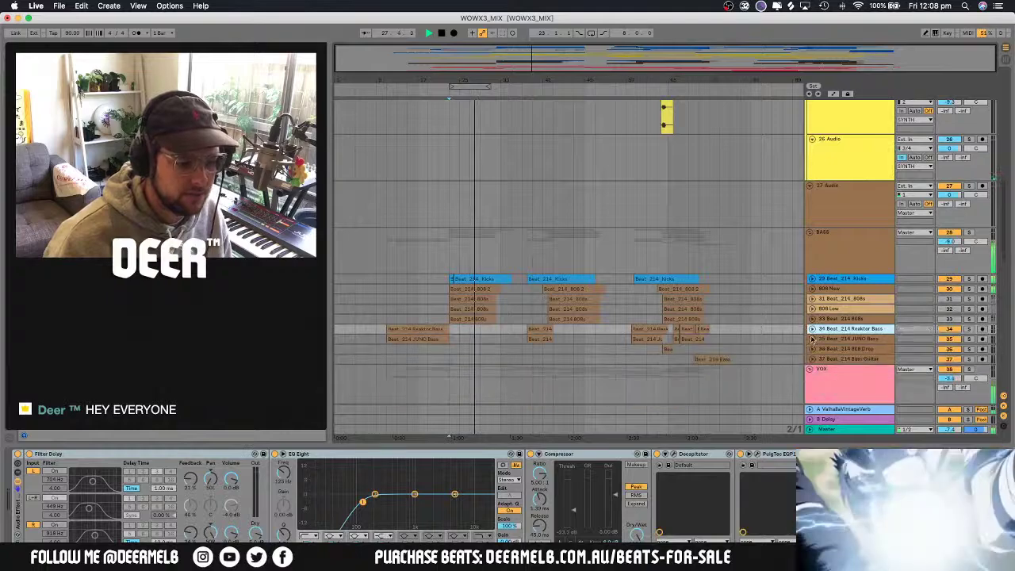
Fold the DX 7 and Juno Horns tracks in the SYNTH group and bring the DRUMS group into view
{"action": "left_click", "coordinate": [749, 325]}
{"action": "scroll", "coordinate": [750, 326], "scroll_direction": "up", "scroll_amount": 3}
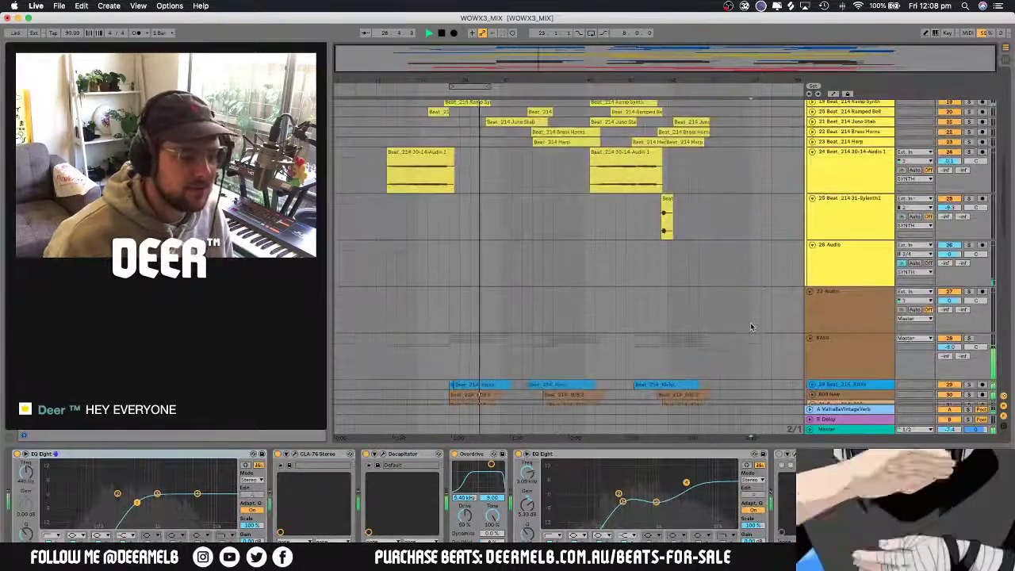
{"action": "scroll", "coordinate": [752, 325], "scroll_direction": "up", "scroll_amount": 6}
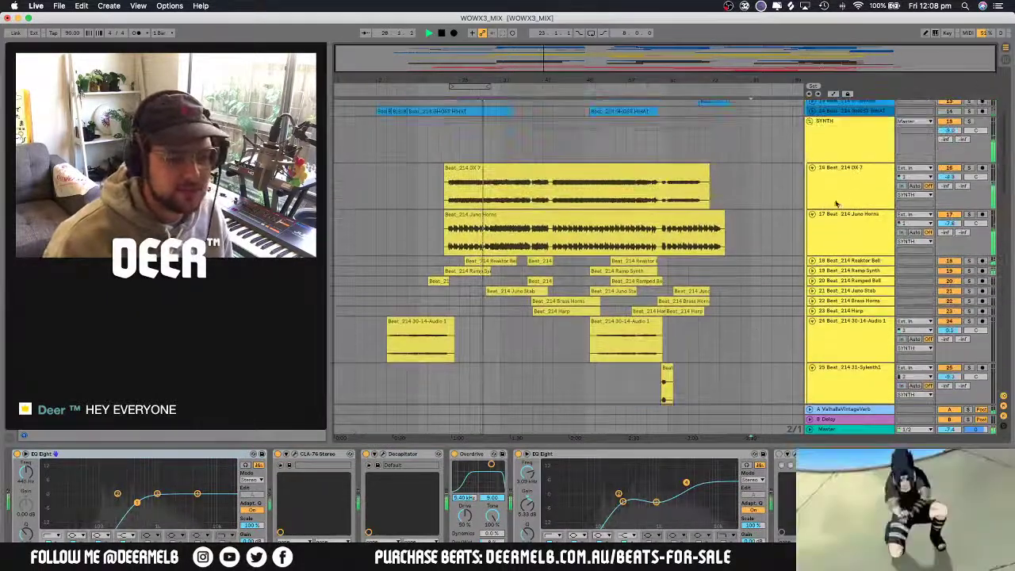
{"action": "left_click", "coordinate": [813, 214]}
{"action": "left_click", "coordinate": [812, 167]}
{"action": "scroll", "coordinate": [785, 202], "scroll_direction": "up", "scroll_amount": 3}
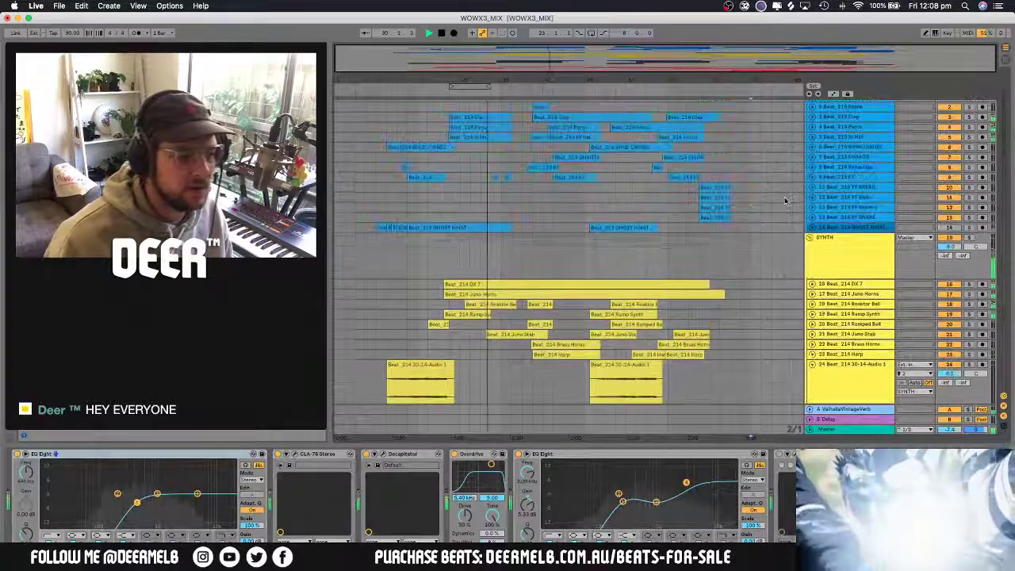
{"action": "scroll", "coordinate": [785, 202], "scroll_direction": "up", "scroll_amount": 2}
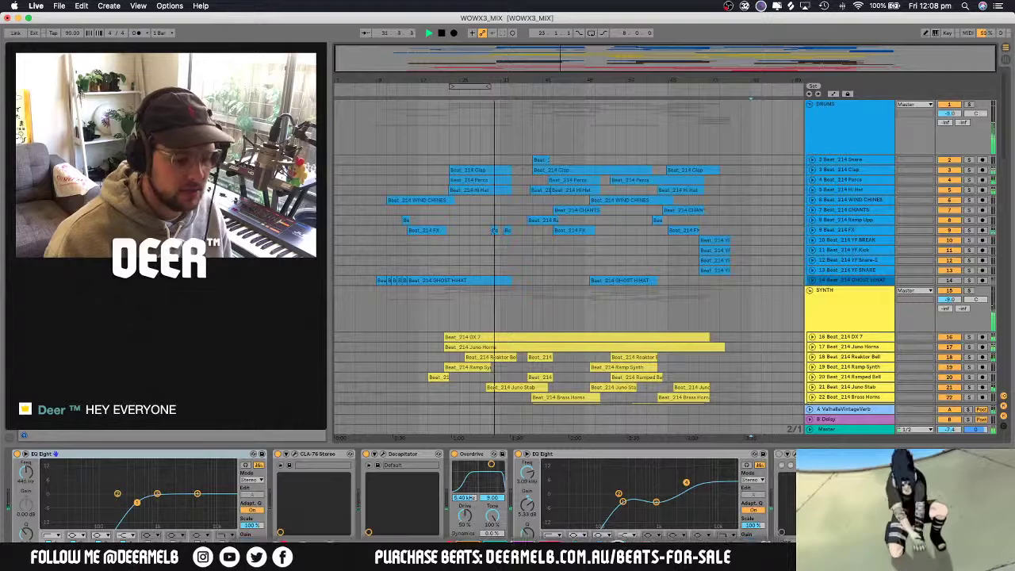
Switch to OBS while the arrangement keeps playing
{"action": "left_click", "coordinate": [618, 549]}
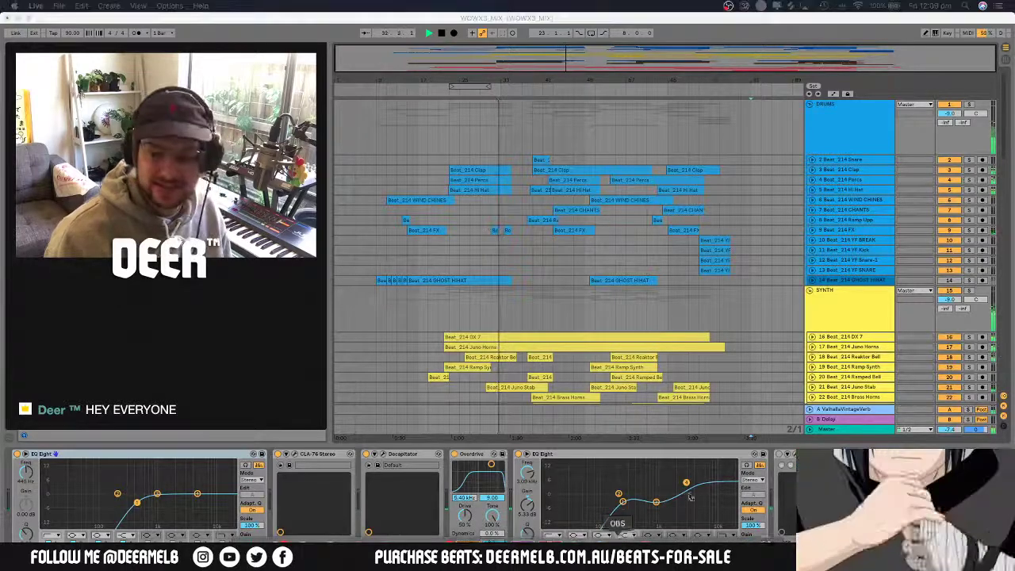